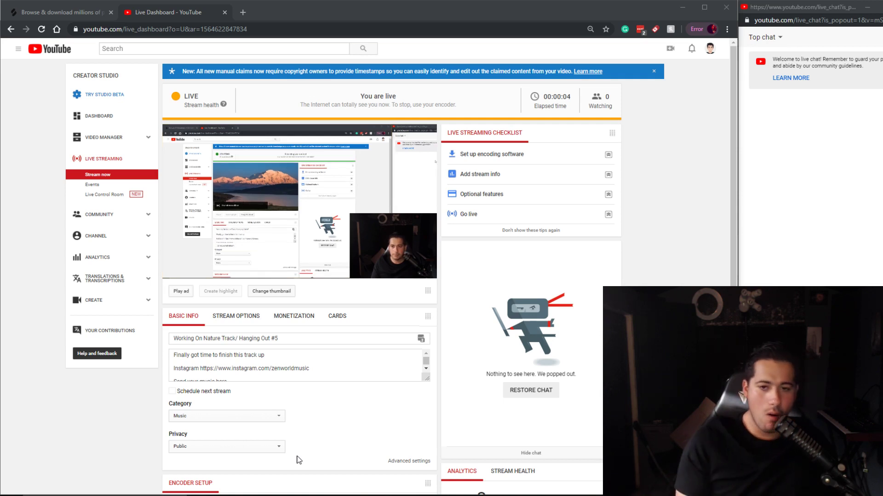
Switch from the live stream dashboard to the Ableton Live project and view its arrangement.
{"action": "mouse_move", "coordinate": [432, 495]}
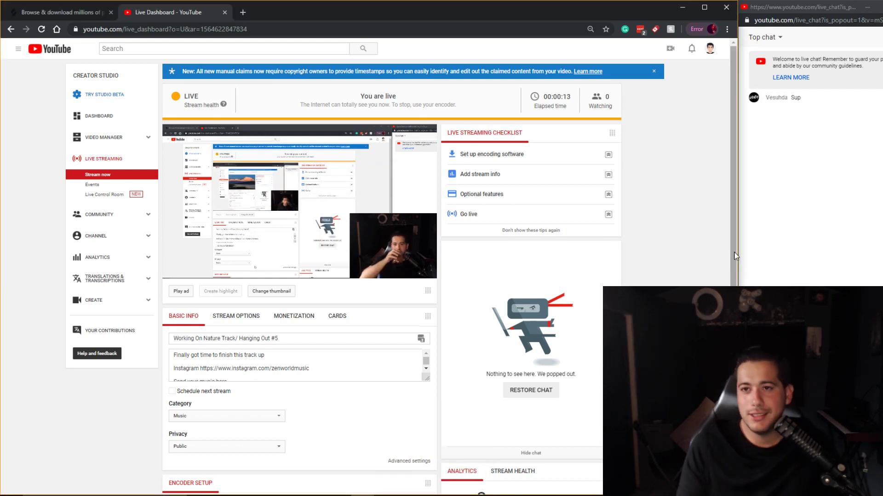
{"action": "left_click", "coordinate": [771, 124]}
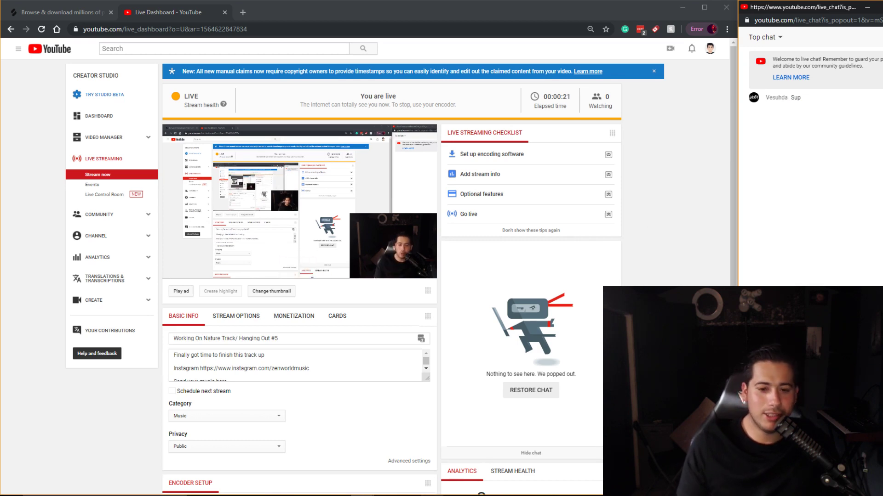
{"action": "key", "text": "alt+Tab"}
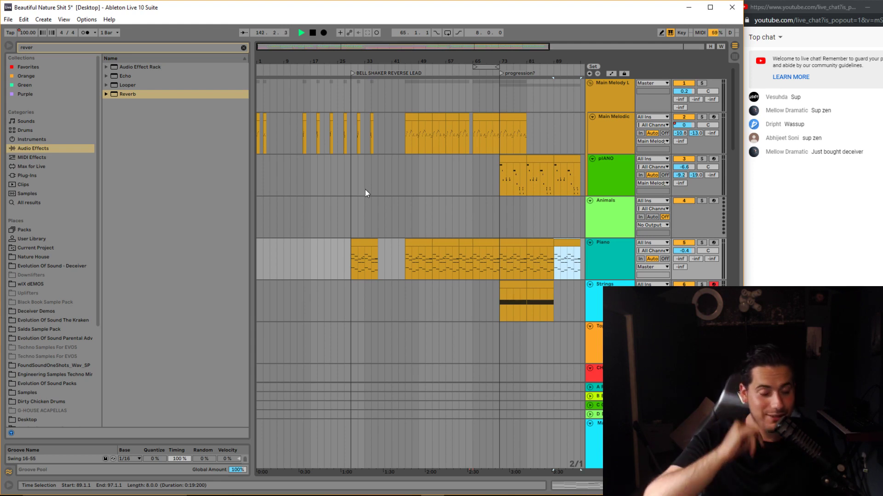
{"action": "mouse_move", "coordinate": [417, 49]}
{"action": "left_mouse_down"}
{"action": "mouse_move", "coordinate": [417, 69]}
{"action": "mouse_move", "coordinate": [417, 49]}
{"action": "left_mouse_up"}
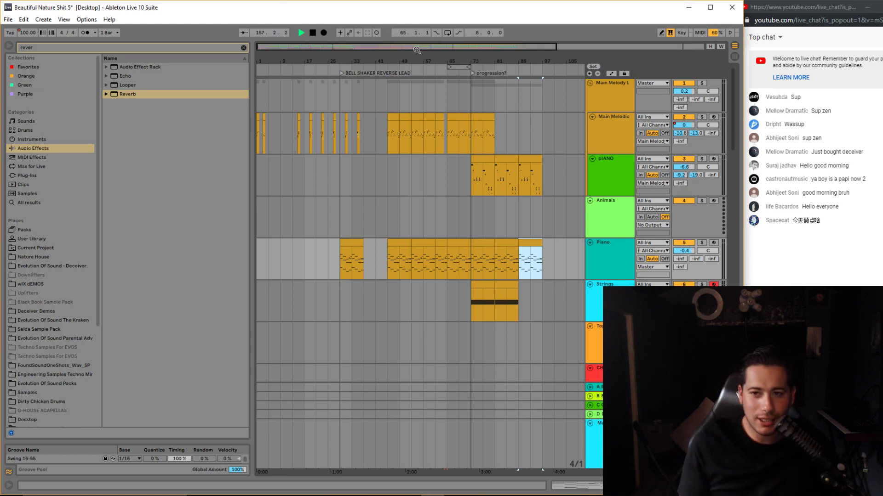
Copy the Chinese message 今天做点啥 from the live chat and switch to the web browser.
{"action": "left_click", "coordinate": [846, 236]}
{"action": "left_click_drag", "start_coordinate": [821, 222], "coordinate": [783, 220]}
{"action": "key", "text": "ctrl+c"}
{"action": "left_click", "coordinate": [362, 495]}
{"action": "left_click", "coordinate": [347, 466]}
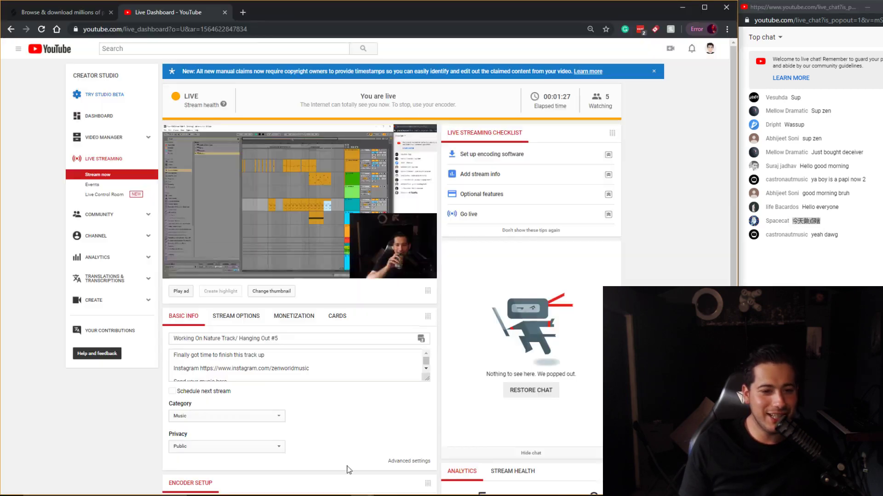
Search for Google Translate in a new browser tab and paste the copied chat message as the text to translate.
{"action": "left_click", "coordinate": [244, 13]}
{"action": "type", "text": "GOOGLE TRANSLATE"}
{"action": "key", "text": "Return"}
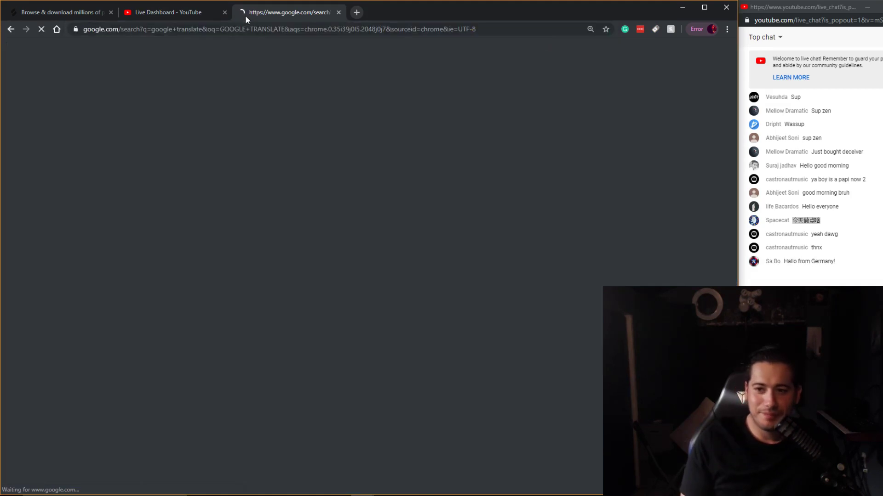
{"action": "left_click", "coordinate": [244, 64]}
{"action": "left_click", "coordinate": [163, 201]}
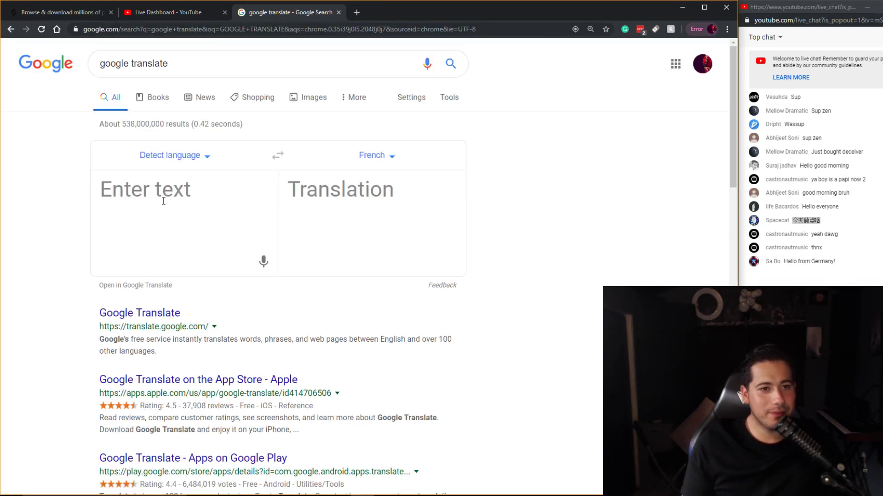
{"action": "key", "text": "ctrl+v"}
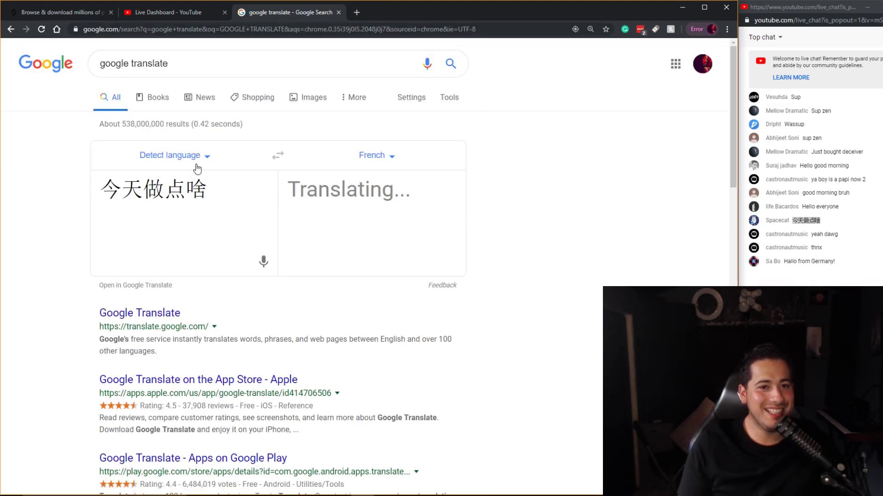
Set the translation's target language to English.
{"action": "left_click", "coordinate": [373, 157]}
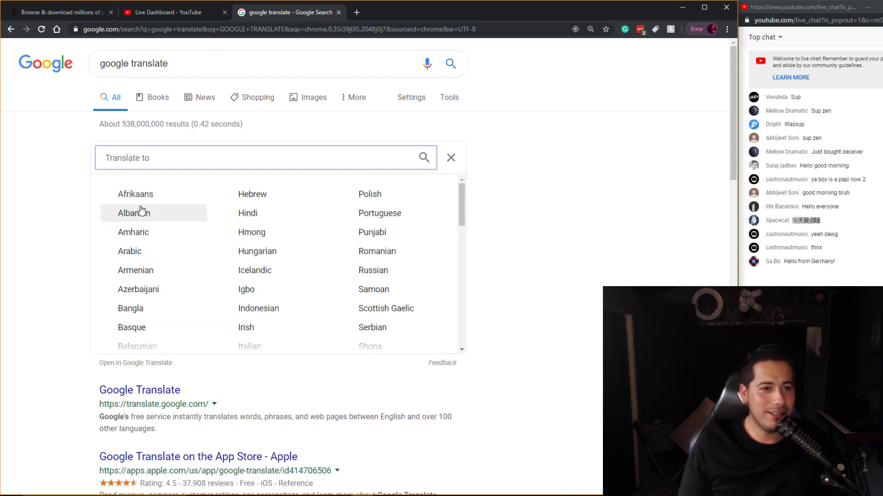
{"action": "type", "text": "ENGLISH"}
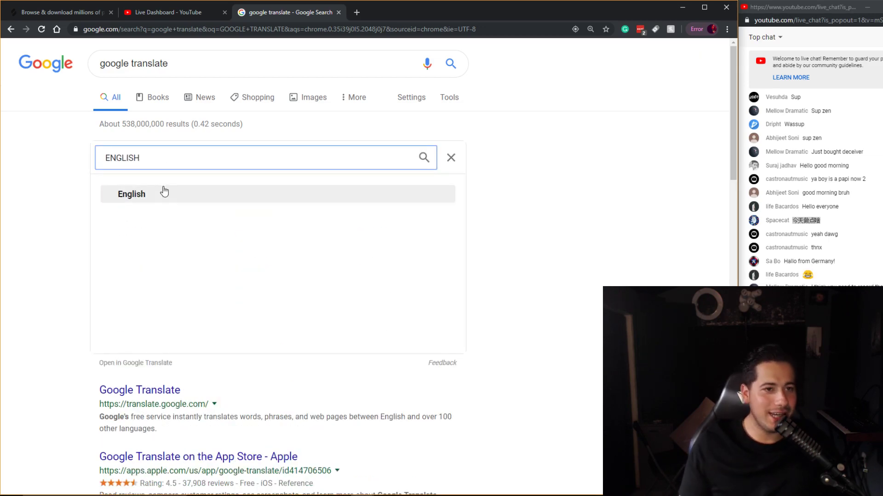
{"action": "left_click", "coordinate": [166, 192]}
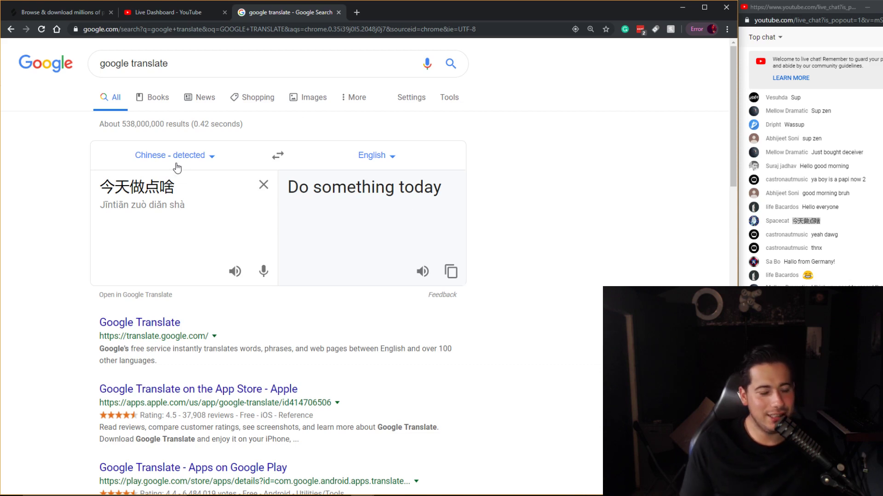
{"action": "left_click", "coordinate": [217, 154]}
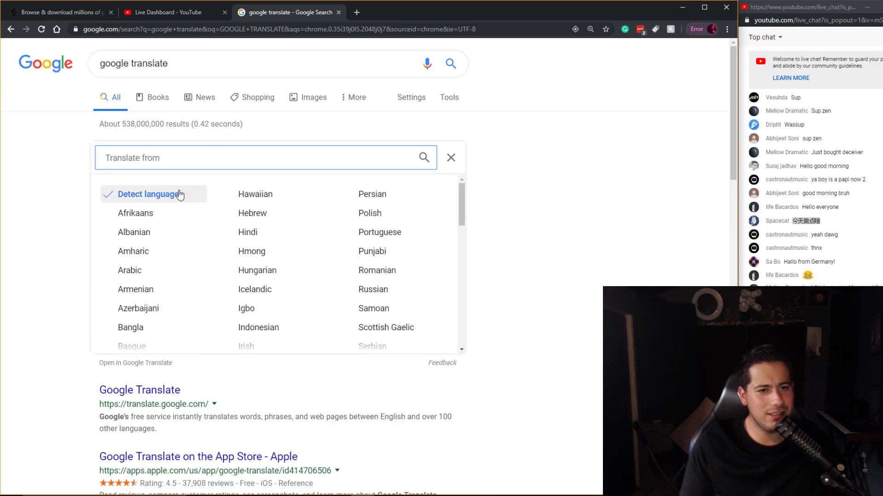
{"action": "left_click", "coordinate": [216, 164]}
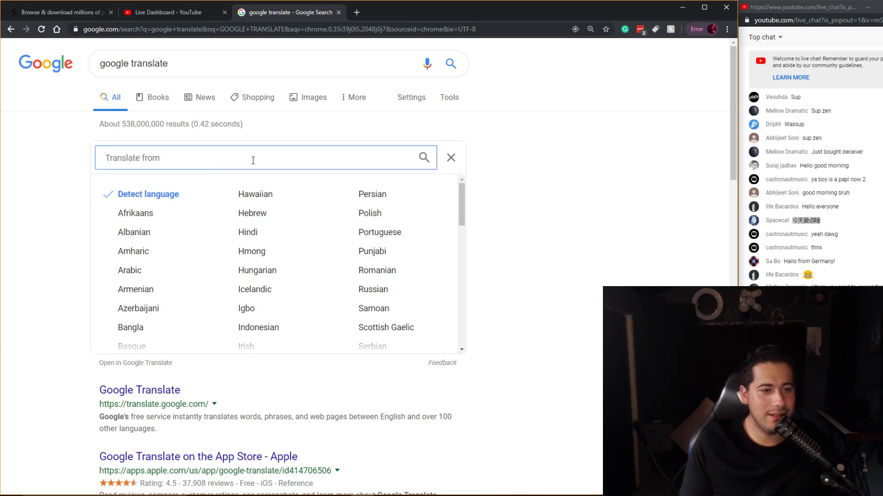
{"action": "left_click", "coordinate": [451, 159]}
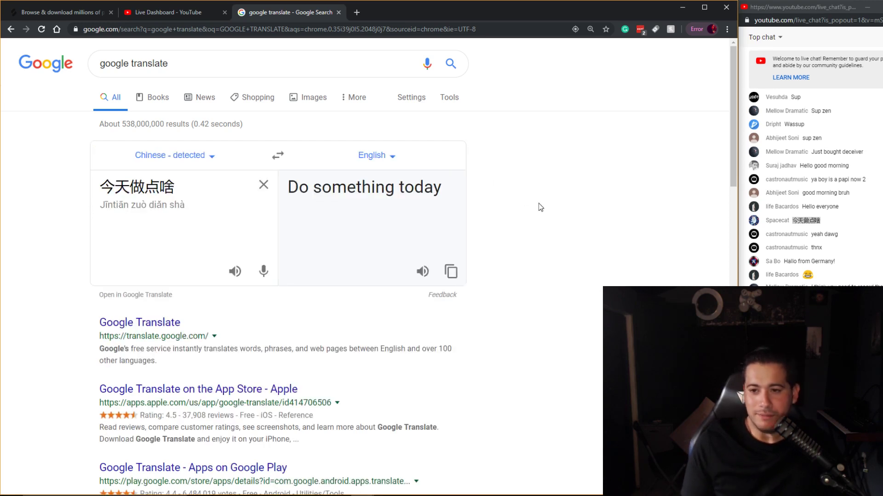
Switch back to Ableton Live and examine the early Main Melodic clips and the Piano clip at the BELL SHAKER REVERSE LEAD marker.
{"action": "key", "text": "alt+Tab"}
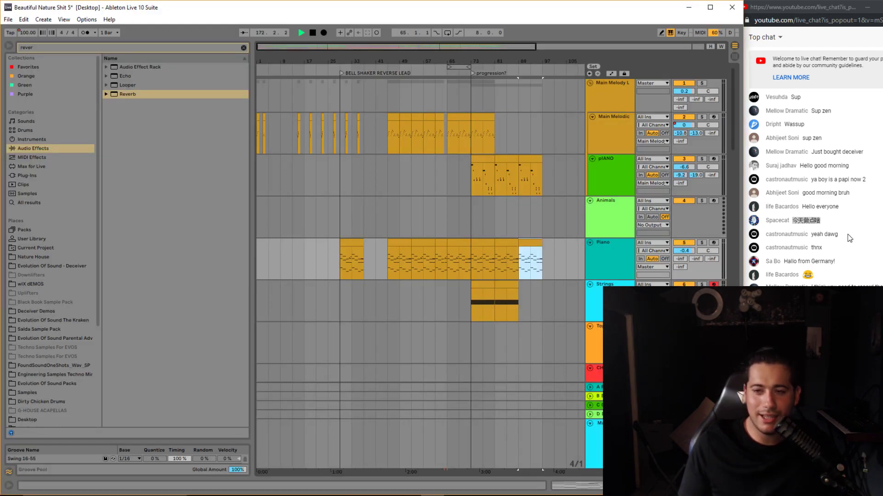
{"action": "left_click_drag", "start_coordinate": [848, 233], "coordinate": [811, 235]}
{"action": "left_click_drag", "start_coordinate": [339, 51], "coordinate": [299, 159]}
{"action": "left_click", "coordinate": [257, 139]}
{"action": "left_click_drag", "start_coordinate": [271, 52], "coordinate": [311, 56]}
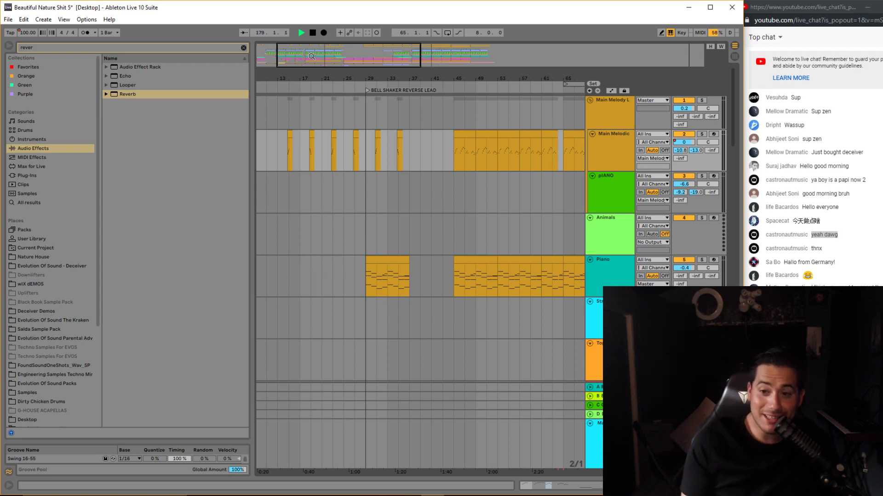
{"action": "left_click_drag", "start_coordinate": [323, 77], "coordinate": [393, 179]}
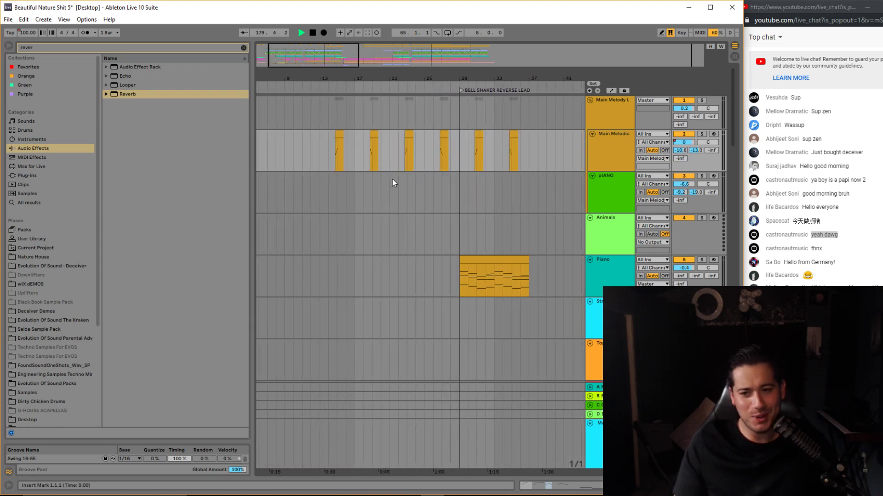
{"action": "left_click", "coordinate": [492, 278]}
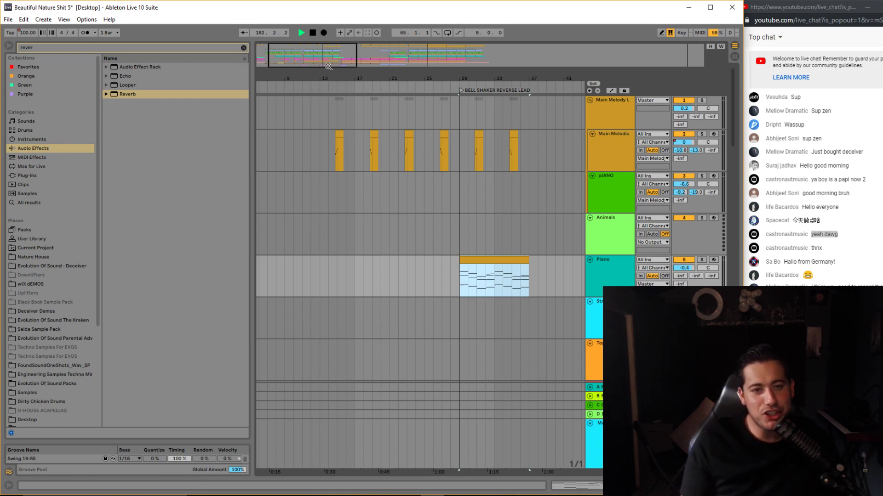
{"action": "left_click_drag", "start_coordinate": [326, 64], "coordinate": [326, 79]}
{"action": "key", "text": "plus"}
{"action": "left_click", "coordinate": [407, 150]}
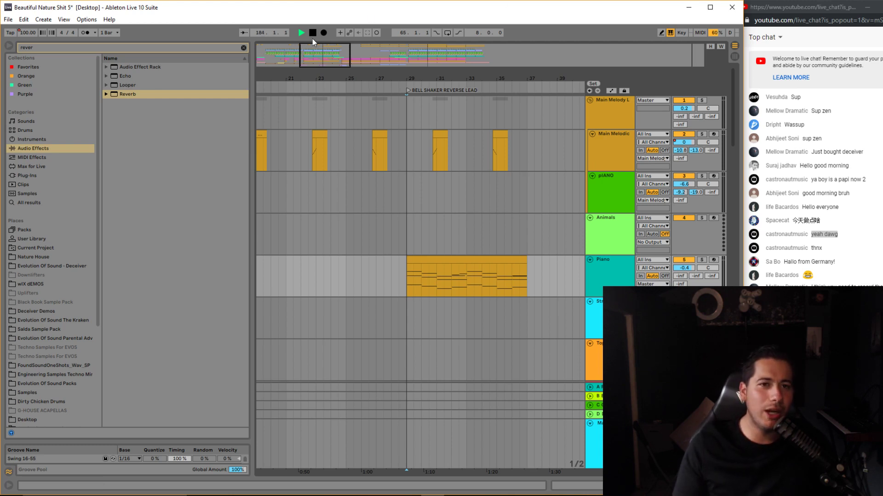
Unfold the Kick+Bass group, examine its kick and bass tracks along the arrangement, and fold the group again.
{"action": "key", "text": "minus"}
{"action": "key", "text": "minus"}
{"action": "key", "text": "minus"}
{"action": "key", "text": "minus"}
{"action": "key", "text": "minus"}
{"action": "key", "text": "minus"}
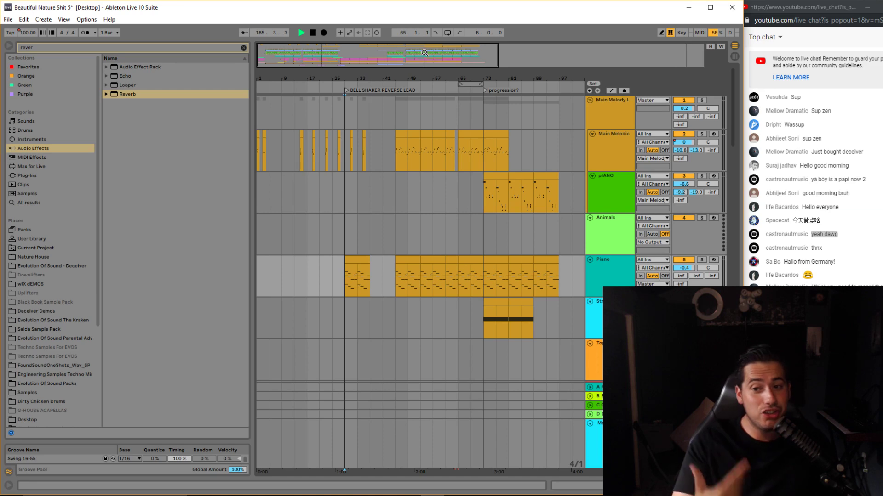
{"action": "scroll", "coordinate": [406, 257], "scroll_direction": "down", "scroll_amount": 10}
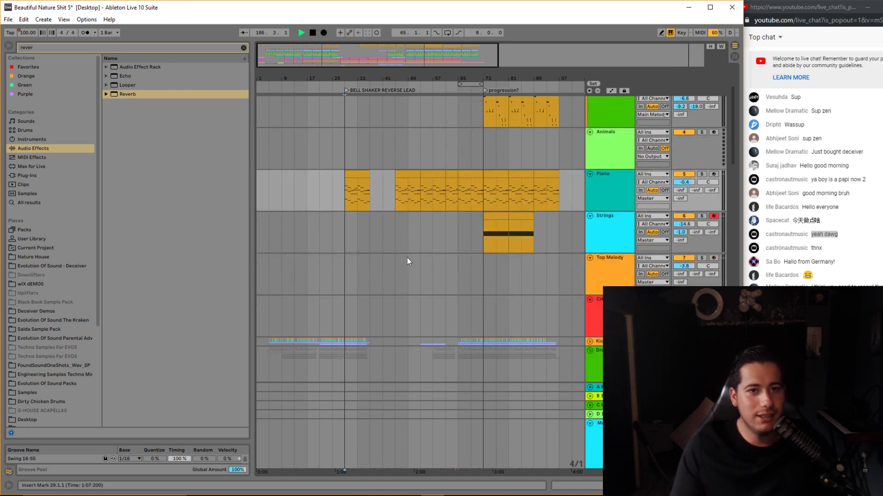
{"action": "left_click", "coordinate": [589, 170]}
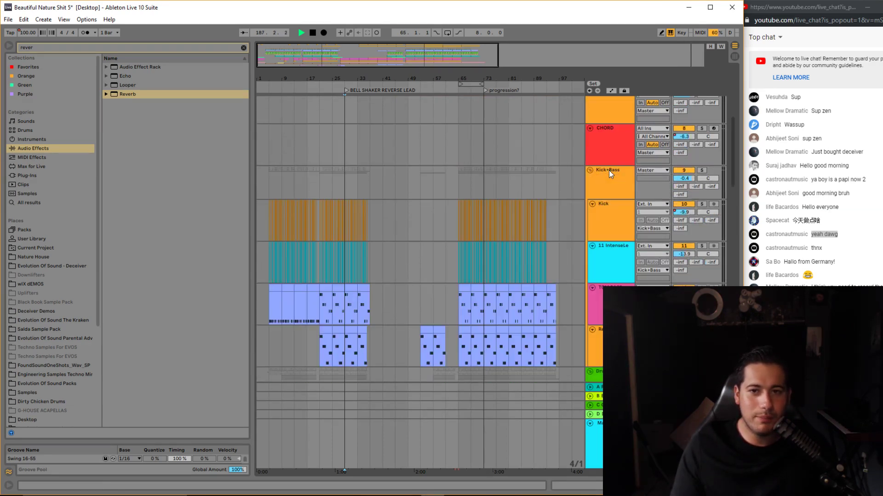
{"action": "scroll", "coordinate": [354, 138], "scroll_direction": "down", "scroll_amount": 2}
{"action": "left_click_drag", "start_coordinate": [340, 81], "coordinate": [405, 114]}
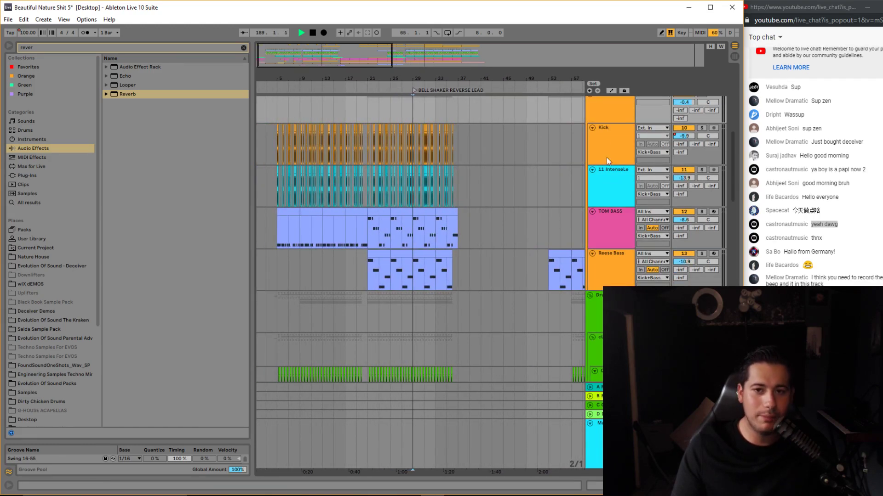
{"action": "scroll", "coordinate": [605, 157], "scroll_direction": "up", "scroll_amount": 1}
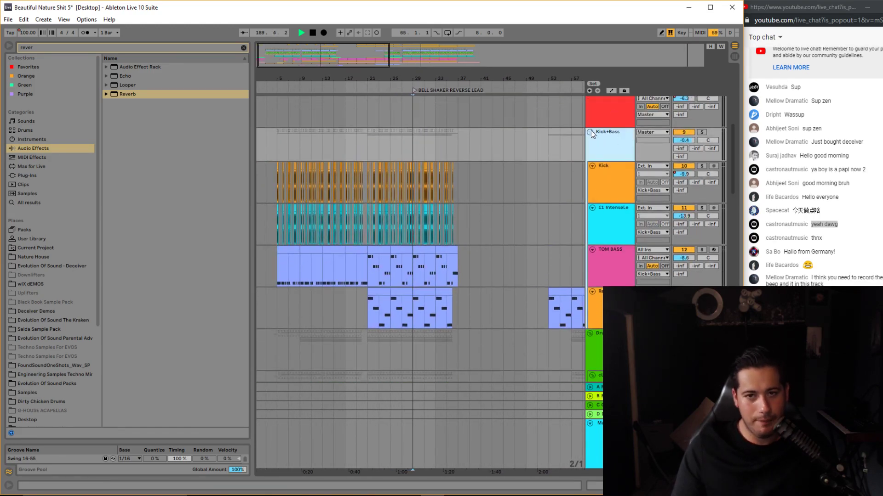
{"action": "left_click", "coordinate": [590, 132]}
{"action": "left_click_drag", "start_coordinate": [473, 80], "coordinate": [357, 76]}
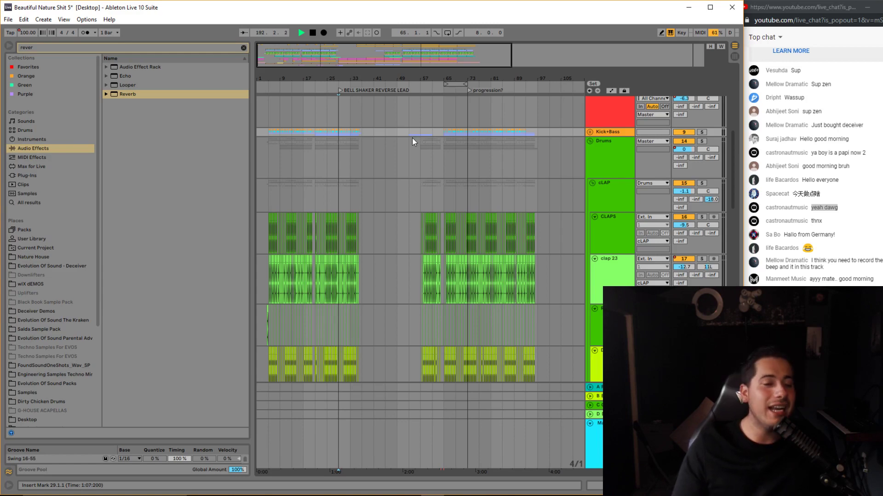
Stop playback and return the playhead to the start of the arrangement.
{"action": "scroll", "coordinate": [509, 213], "scroll_direction": "up", "scroll_amount": 5}
{"action": "scroll", "coordinate": [509, 213], "scroll_direction": "up", "scroll_amount": 2}
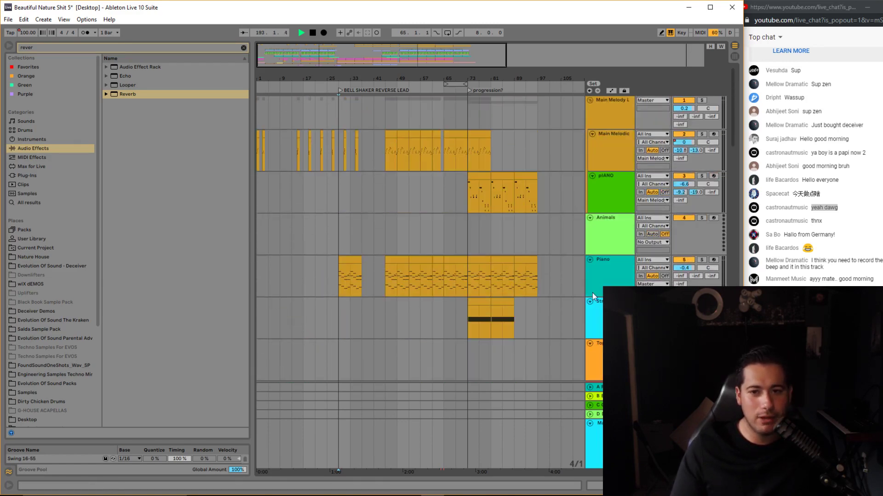
{"action": "left_click", "coordinate": [544, 258]}
{"action": "mouse_move", "coordinate": [280, 60]}
{"action": "left_mouse_down"}
{"action": "mouse_move", "coordinate": [278, 87]}
{"action": "mouse_move", "coordinate": [285, 56]}
{"action": "left_mouse_up"}
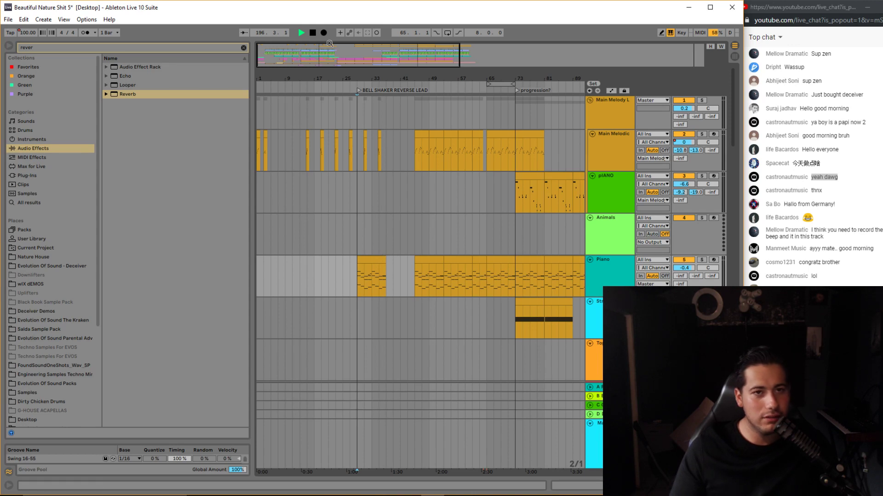
{"action": "double_click", "coordinate": [313, 32]}
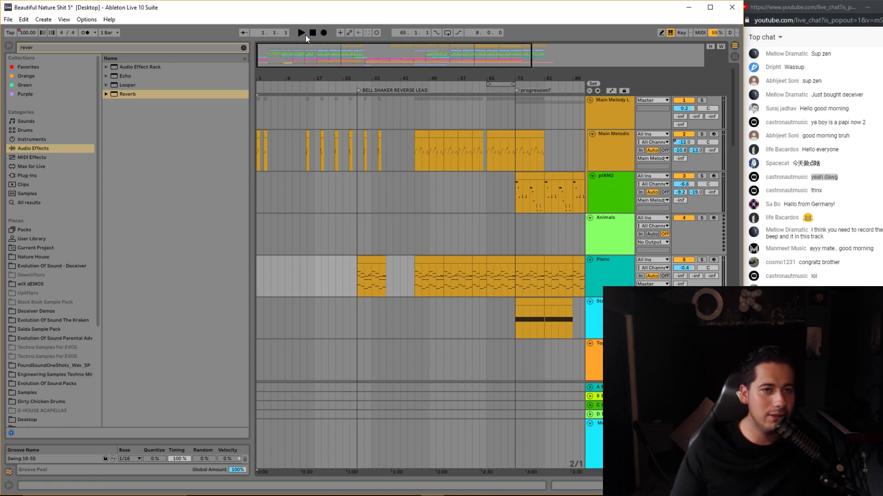
{"action": "left_click_drag", "start_coordinate": [337, 54], "coordinate": [324, 68]}
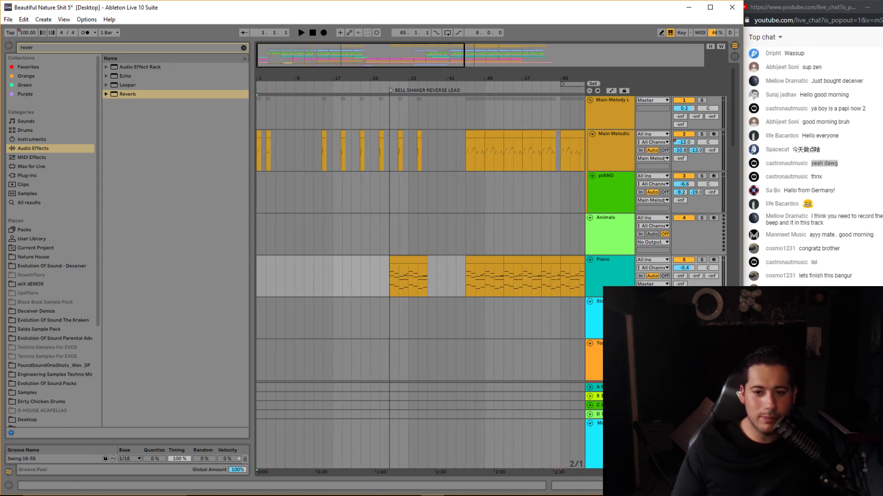
Delete the Master track's volume automation in the Session view and set the master volume to -6.5 dB.
{"action": "double_click", "coordinate": [609, 430]}
{"action": "key", "text": "Tab"}
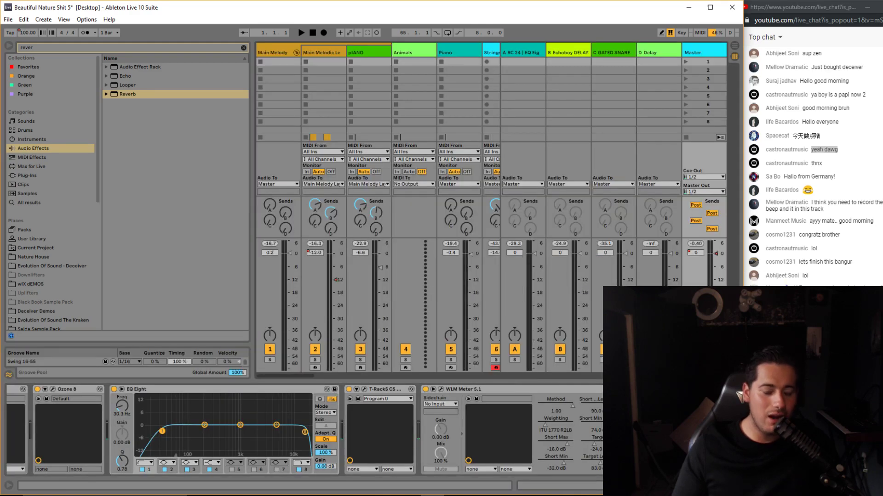
{"action": "right_click", "coordinate": [716, 254]}
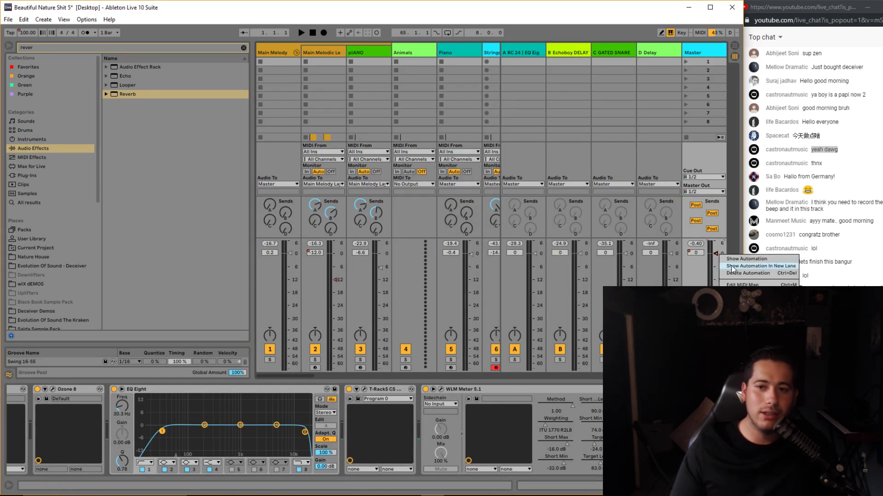
{"action": "left_click", "coordinate": [747, 274]}
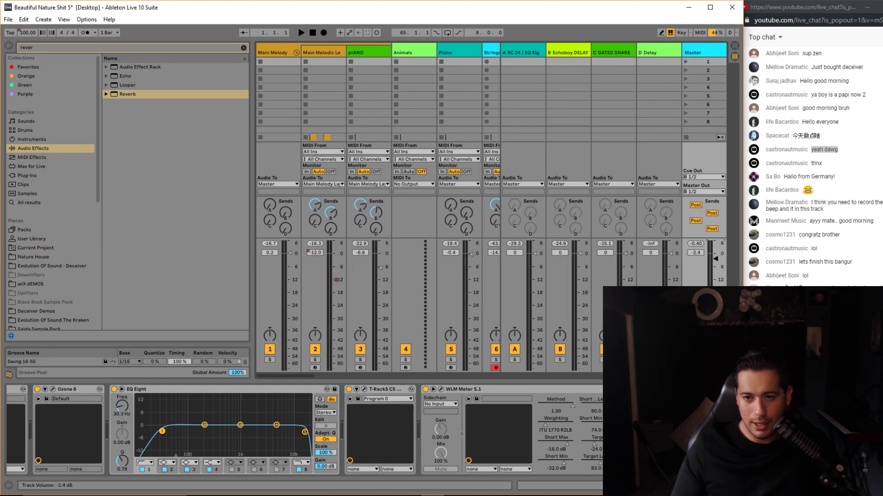
{"action": "left_click_drag", "start_coordinate": [716, 268], "coordinate": [716, 268]}
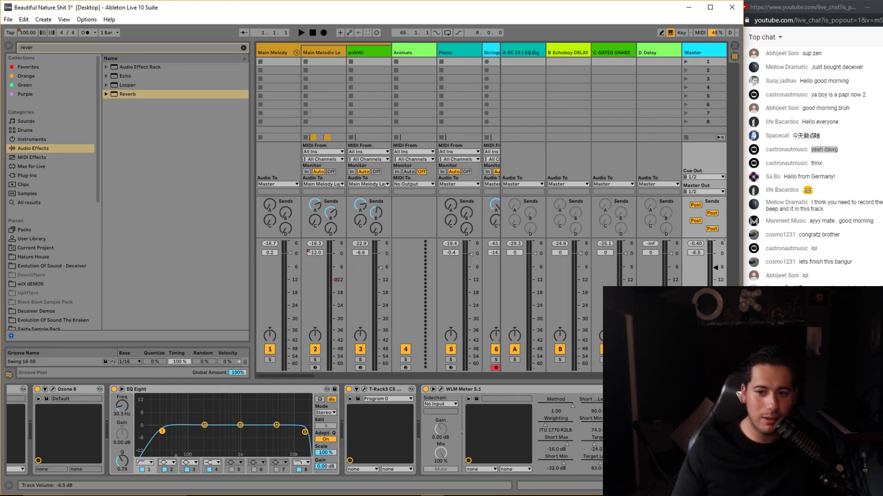
Return to the Arrangement view and remove the one-bar clip at bar 1 of the Main Melodic track.
{"action": "key", "text": "Tab"}
{"action": "left_click_drag", "start_coordinate": [306, 64], "coordinate": [275, 71]}
{"action": "left_click", "coordinate": [261, 133]}
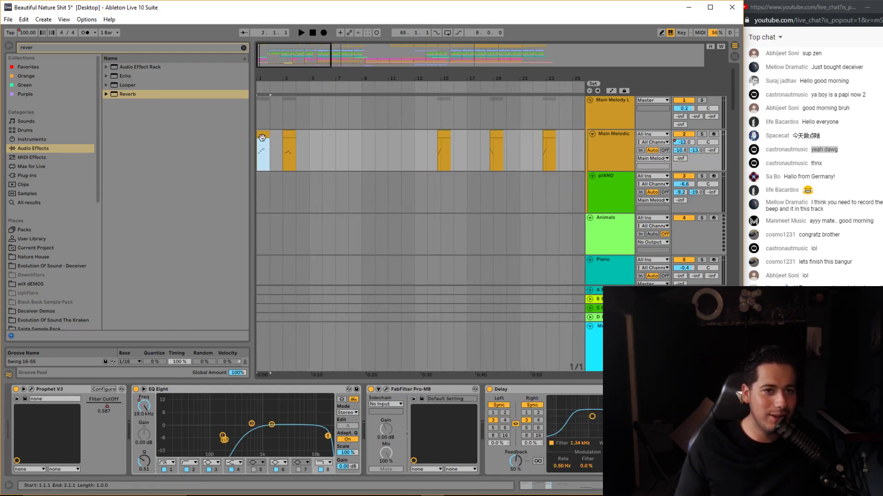
{"action": "key", "text": "ctrl+z"}
{"action": "key", "text": "ctrl+z"}
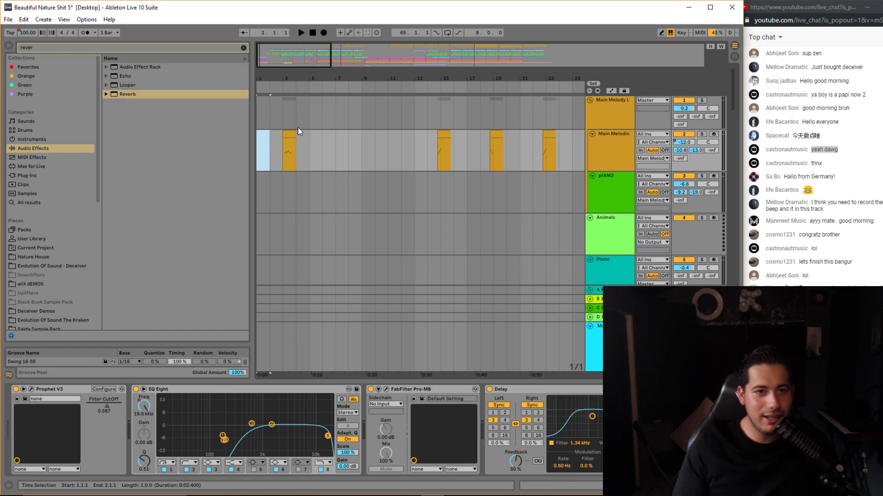
Remove the clip at bar 3 of the Main Melodic track and play the arrangement from the start.
{"action": "left_click", "coordinate": [261, 150]}
{"action": "key", "text": "space"}
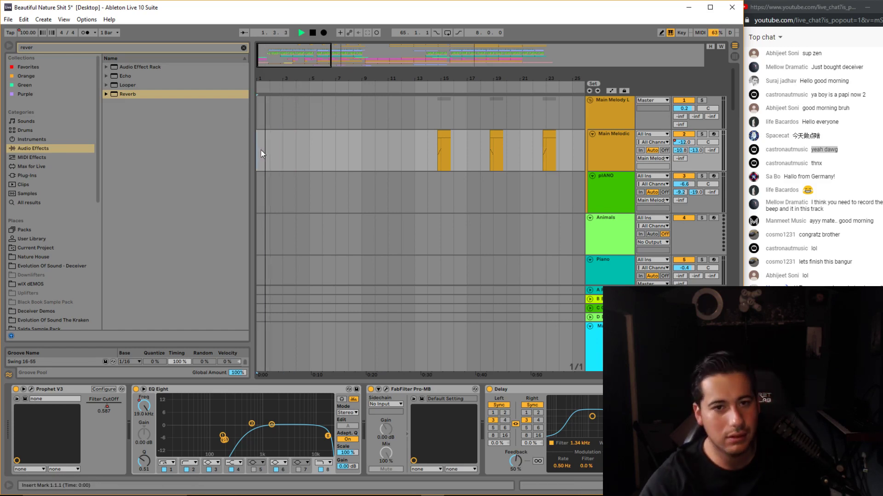
Examine the vocal, pad, clap and drum tracks during playback, and show the devices on the Main Melody group.
{"action": "scroll", "coordinate": [392, 147], "scroll_direction": "down", "scroll_amount": 5}
{"action": "scroll", "coordinate": [395, 157], "scroll_direction": "down", "scroll_amount": 15}
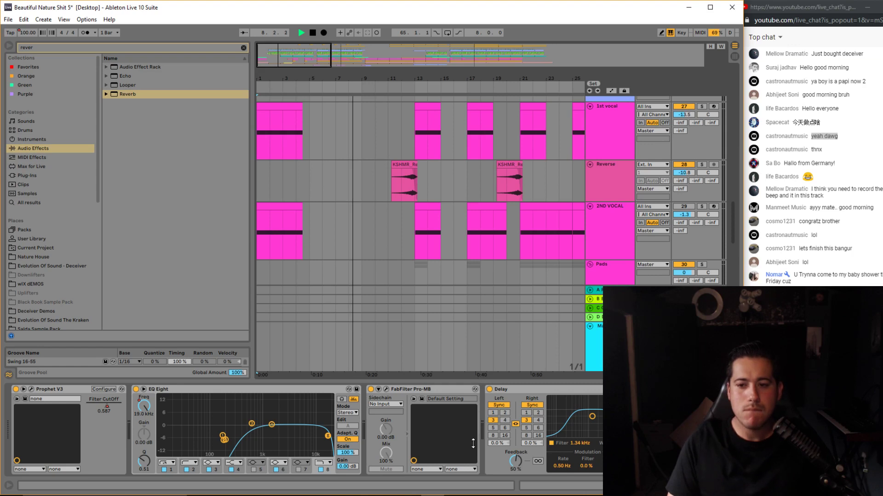
{"action": "left_click_drag", "start_coordinate": [473, 444], "coordinate": [474, 459]}
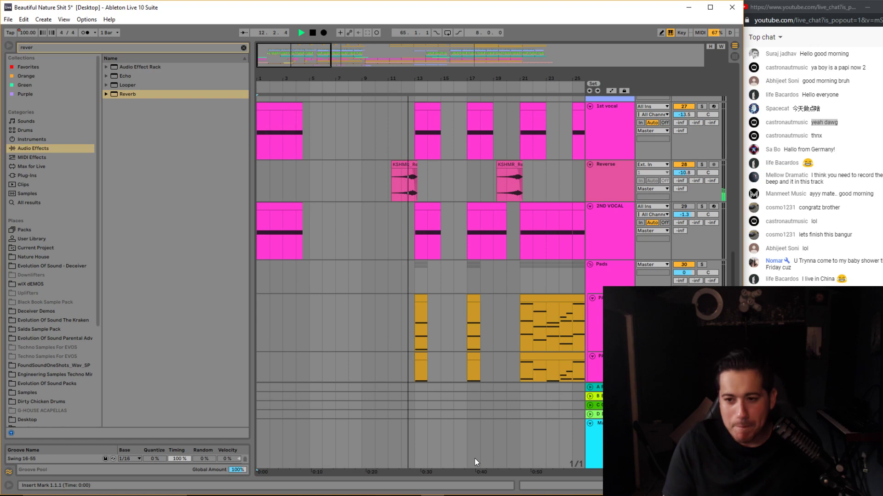
{"action": "scroll", "coordinate": [497, 304], "scroll_direction": "up", "scroll_amount": 5}
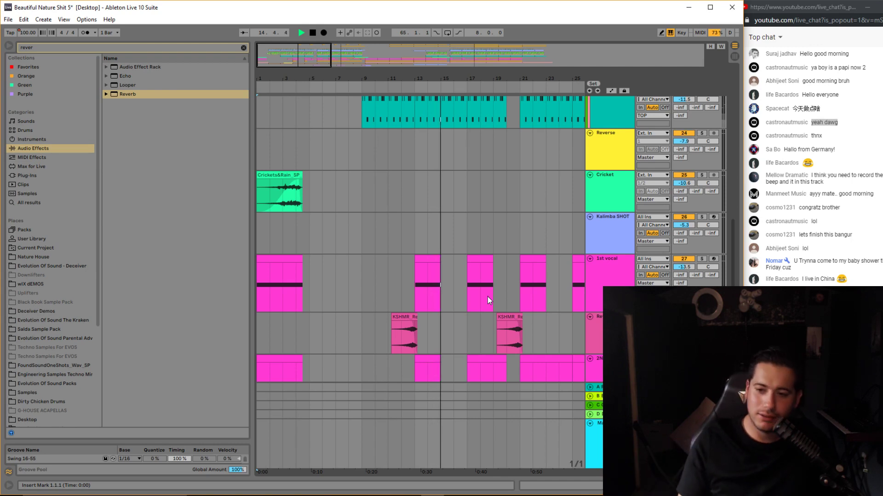
{"action": "scroll", "coordinate": [448, 233], "scroll_direction": "up", "scroll_amount": 10}
{"action": "scroll", "coordinate": [502, 180], "scroll_direction": "up", "scroll_amount": 15}
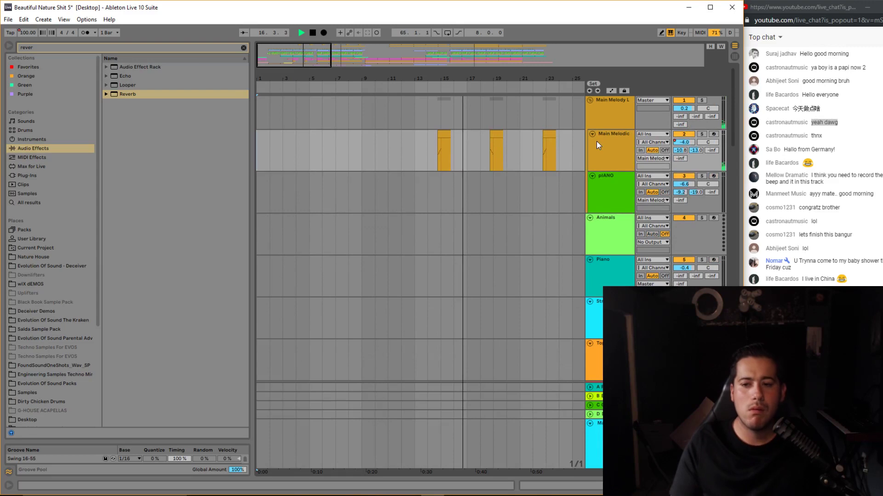
{"action": "double_click", "coordinate": [609, 106]}
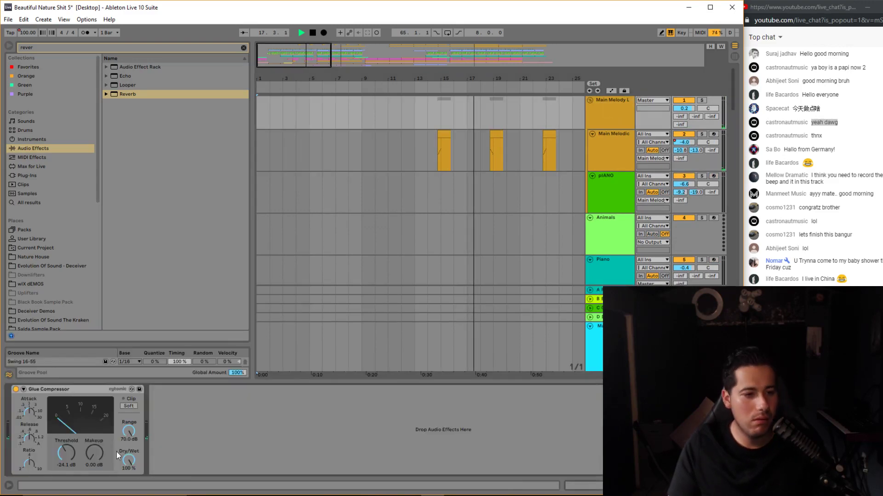
{"action": "scroll", "coordinate": [496, 136], "scroll_direction": "down", "scroll_amount": 15}
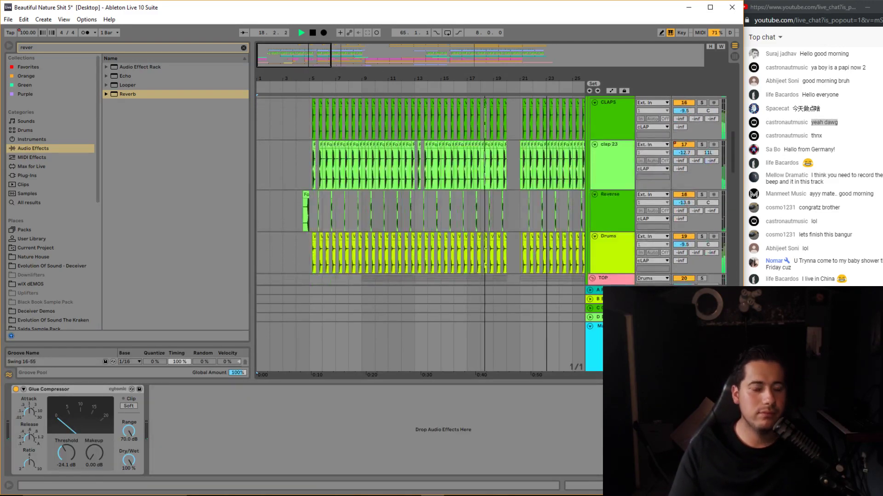
{"action": "scroll", "coordinate": [379, 106], "scroll_direction": "up", "scroll_amount": 4}
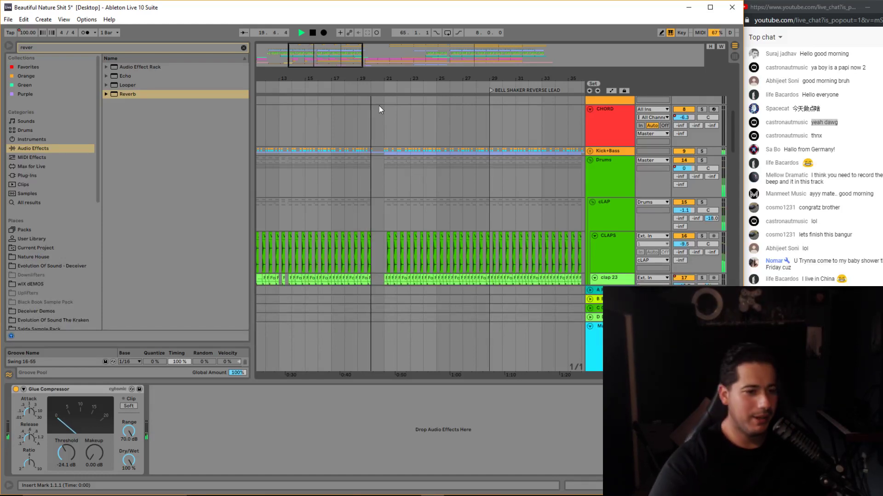
{"action": "scroll", "coordinate": [379, 106], "scroll_direction": "up", "scroll_amount": 2}
{"action": "left_click_drag", "start_coordinate": [312, 54], "coordinate": [325, 56]}
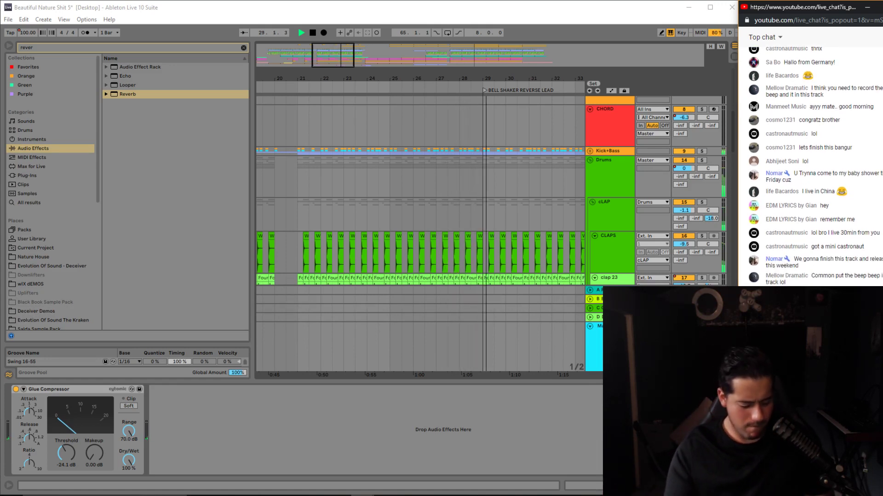
{"action": "scroll", "coordinate": [500, 208], "scroll_direction": "up", "scroll_amount": 6}
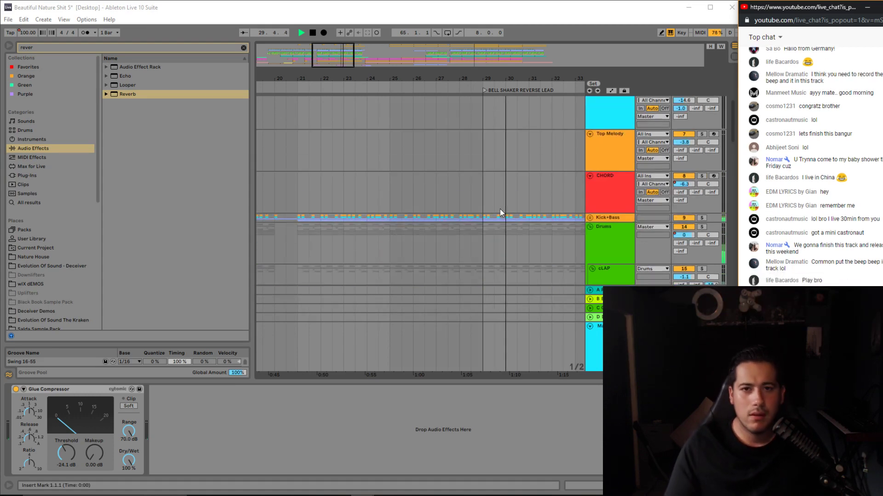
Lower the Piano track's volume to -3.3 dB while its clip at bar 29 plays.
{"action": "left_click_drag", "start_coordinate": [344, 77], "coordinate": [184, 78]}
{"action": "scroll", "coordinate": [523, 188], "scroll_direction": "down", "scroll_amount": 1}
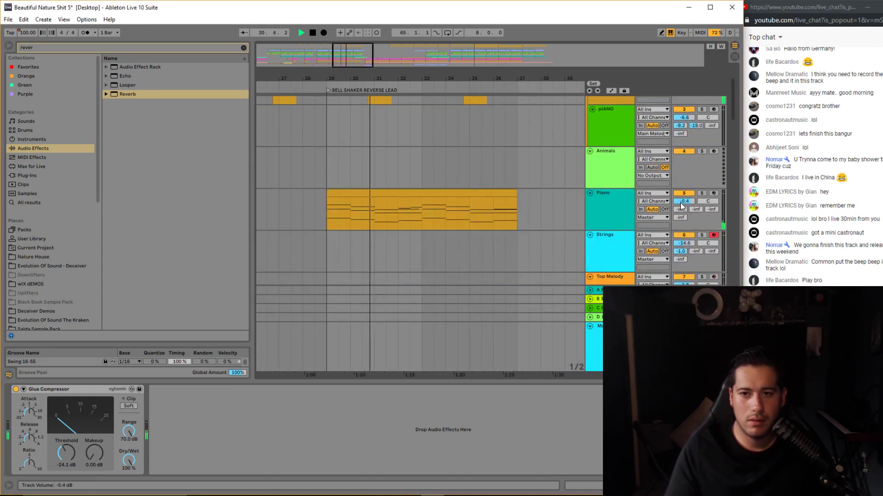
{"action": "left_click_drag", "start_coordinate": [684, 202], "coordinate": [684, 206]}
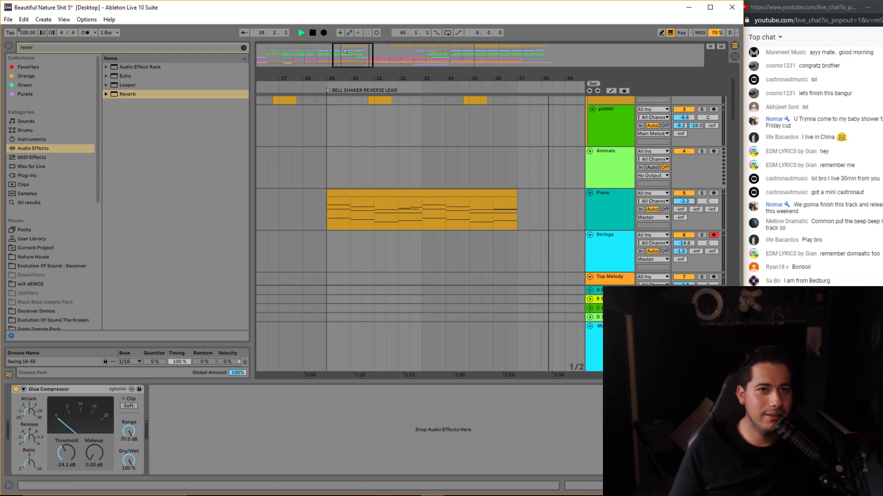
Examine the percussion, atmosphere, Kontakt, Rain Stick and Impact tracks across the breakdown after bar 37.
{"action": "left_click_drag", "start_coordinate": [346, 51], "coordinate": [351, 39]}
{"action": "scroll", "coordinate": [517, 223], "scroll_direction": "down", "scroll_amount": 20}
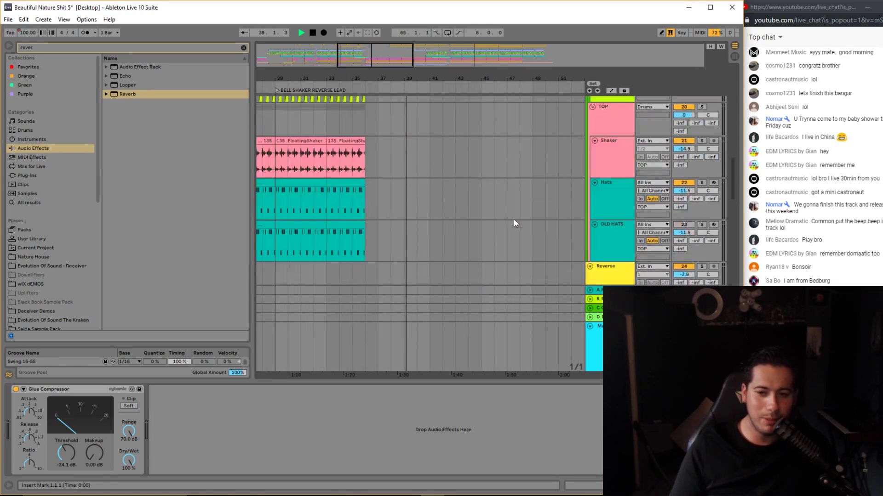
{"action": "scroll", "coordinate": [514, 220], "scroll_direction": "down", "scroll_amount": 10}
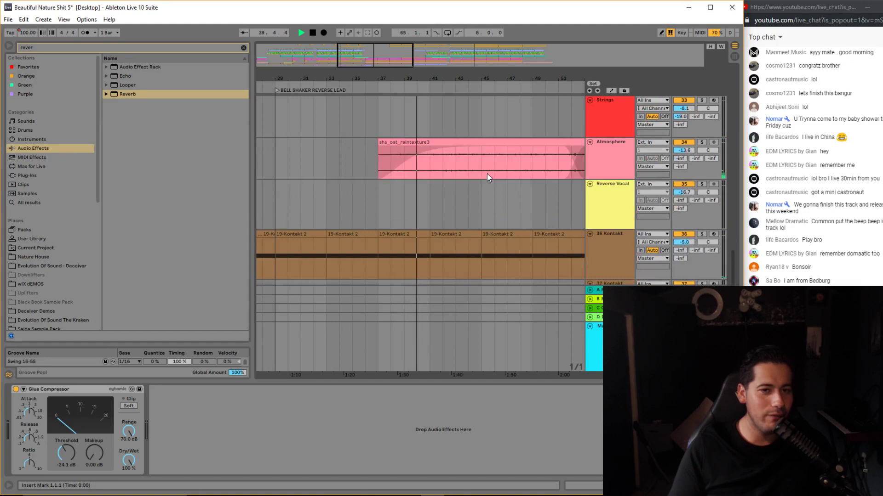
{"action": "scroll", "coordinate": [487, 174], "scroll_direction": "down", "scroll_amount": 5}
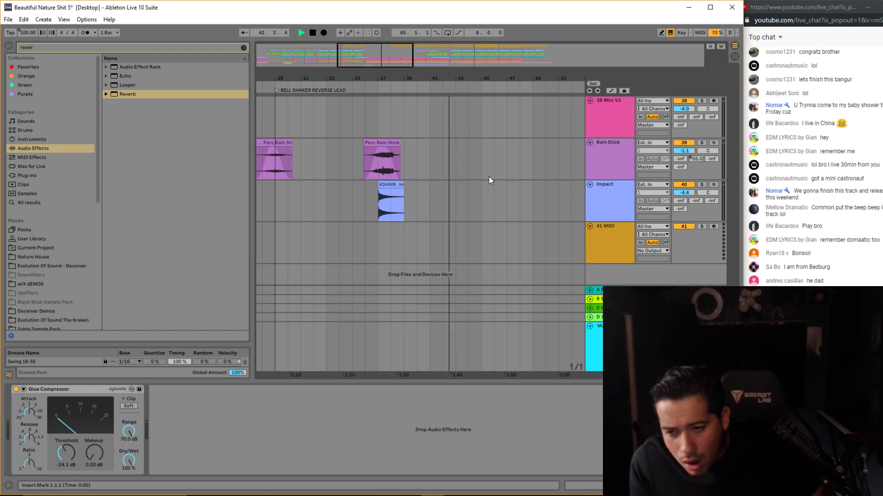
{"action": "scroll", "coordinate": [407, 138], "scroll_direction": "up", "scroll_amount": 6}
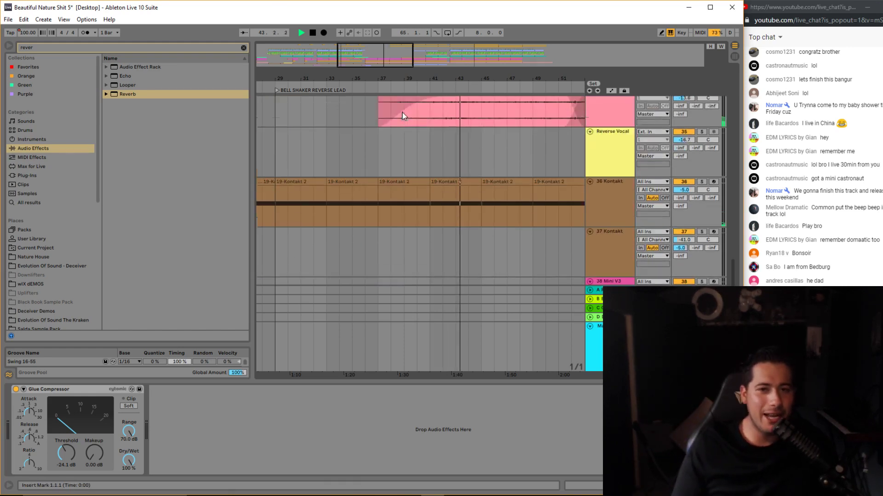
{"action": "scroll", "coordinate": [423, 120], "scroll_direction": "up", "scroll_amount": 10}
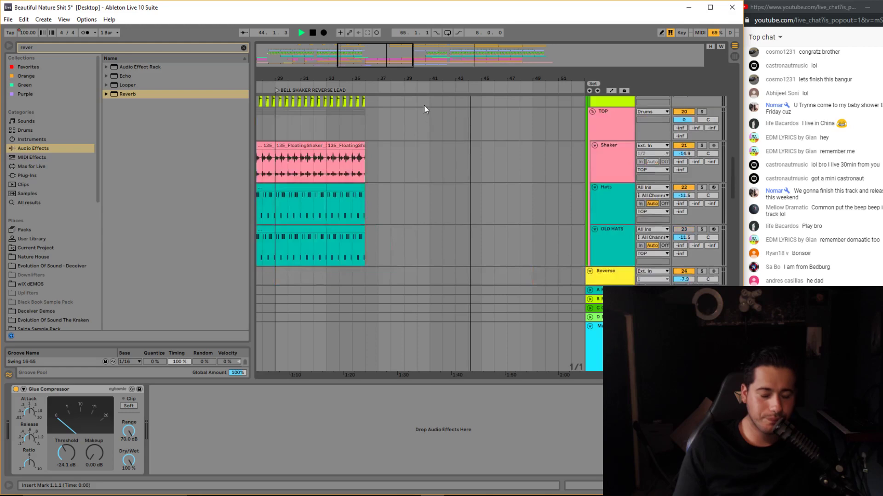
{"action": "scroll", "coordinate": [431, 174], "scroll_direction": "down", "scroll_amount": 10}
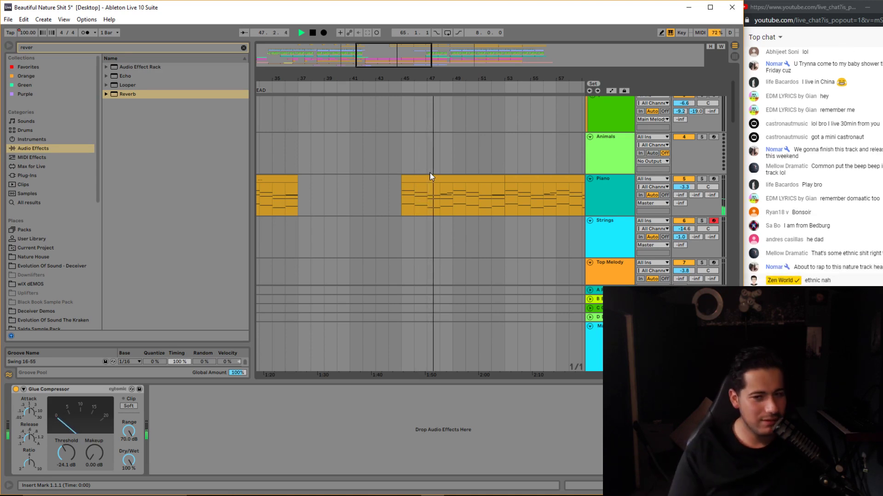
Reset the Piano track's volume to its default of 0 dB.
{"action": "left_click", "coordinate": [608, 190]}
{"action": "left_click_drag", "start_coordinate": [688, 189], "coordinate": [688, 184]}
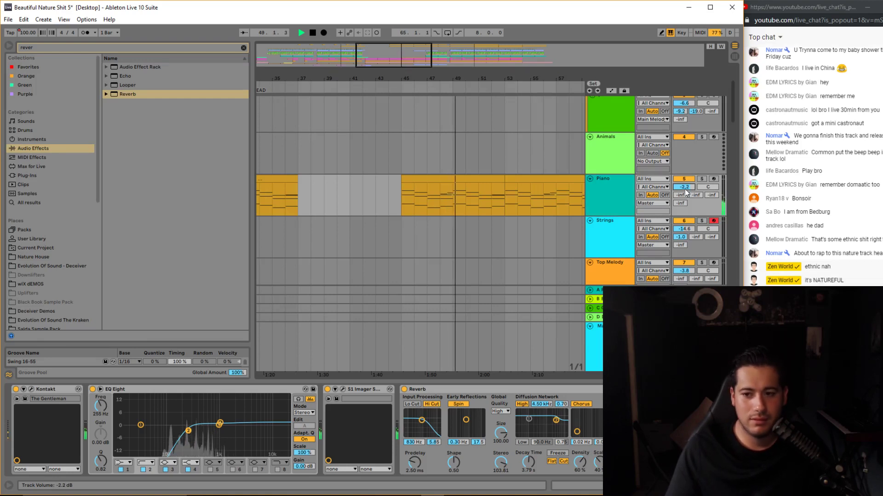
{"action": "left_click_drag", "start_coordinate": [684, 186], "coordinate": [684, 185]}
{"action": "right_click", "coordinate": [684, 189]}
{"action": "left_click", "coordinate": [697, 215]}
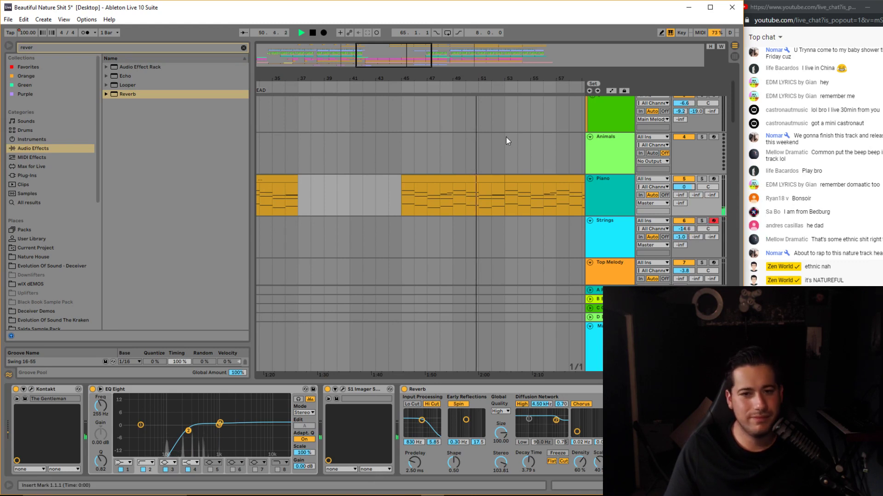
Trim two 1st vocal clips before bar 65 so they end at bars 59 and 63, leaving gaps in the vocal.
{"action": "left_click_drag", "start_coordinate": [487, 78], "coordinate": [432, 59]}
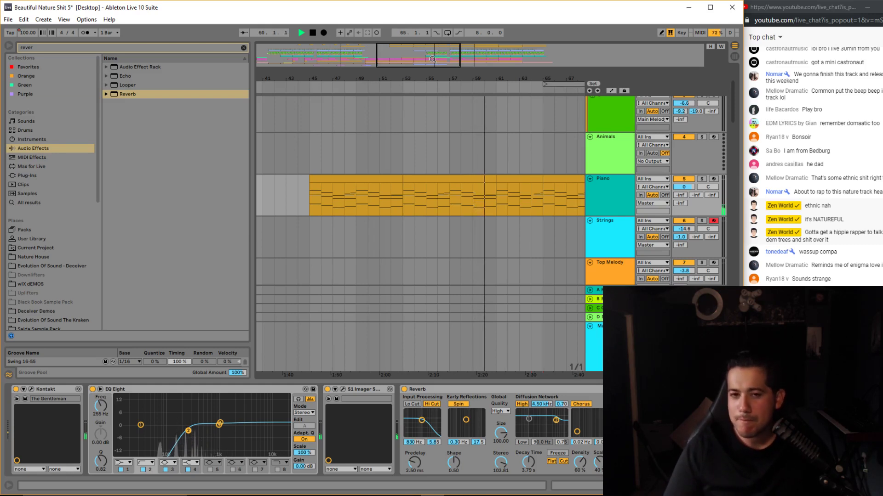
{"action": "left_click_drag", "start_coordinate": [432, 59], "coordinate": [451, 69]}
{"action": "scroll", "coordinate": [478, 229], "scroll_direction": "up", "scroll_amount": 3}
{"action": "left_click_drag", "start_coordinate": [523, 382], "coordinate": [519, 437]}
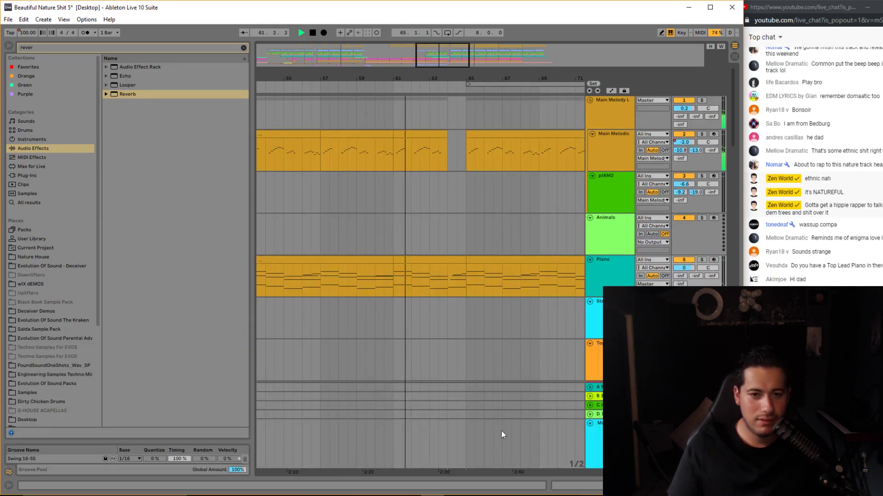
{"action": "scroll", "coordinate": [449, 301], "scroll_direction": "down", "scroll_amount": 6}
{"action": "scroll", "coordinate": [441, 175], "scroll_direction": "down", "scroll_amount": 10}
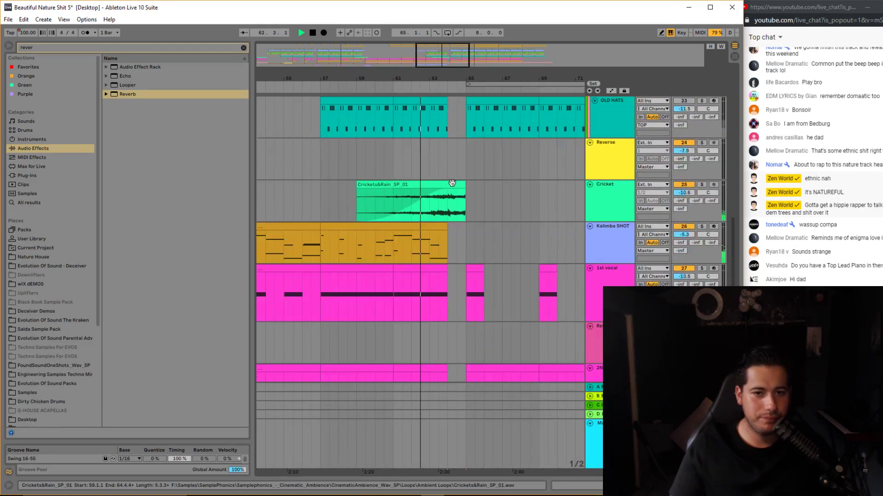
{"action": "left_click_drag", "start_coordinate": [483, 274], "coordinate": [450, 274]}
{"action": "left_click_drag", "start_coordinate": [529, 271], "coordinate": [515, 271]}
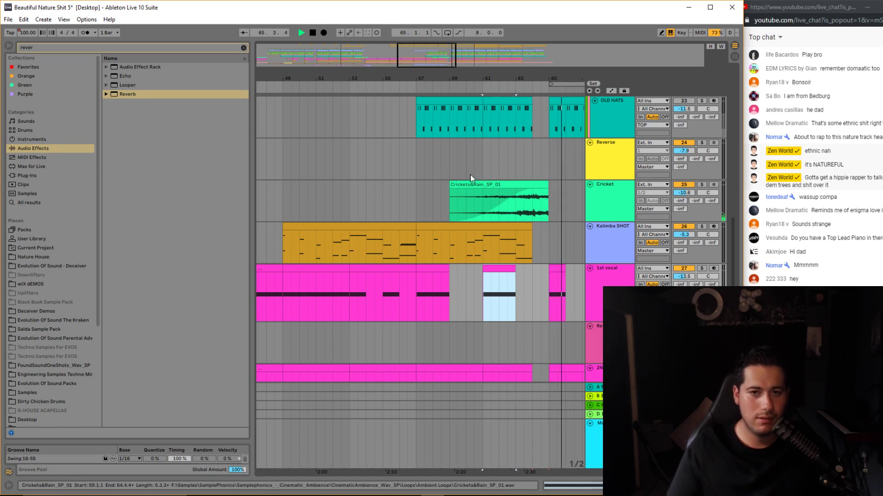
Shorten the 1st vocal clip starting at bar 49 to two bars, ending at bar 51.
{"action": "scroll", "coordinate": [472, 178], "scroll_direction": "up", "scroll_amount": 1}
{"action": "left_click_drag", "start_coordinate": [473, 79], "coordinate": [544, 74]}
{"action": "scroll", "coordinate": [443, 322], "scroll_direction": "left", "scroll_amount": 3}
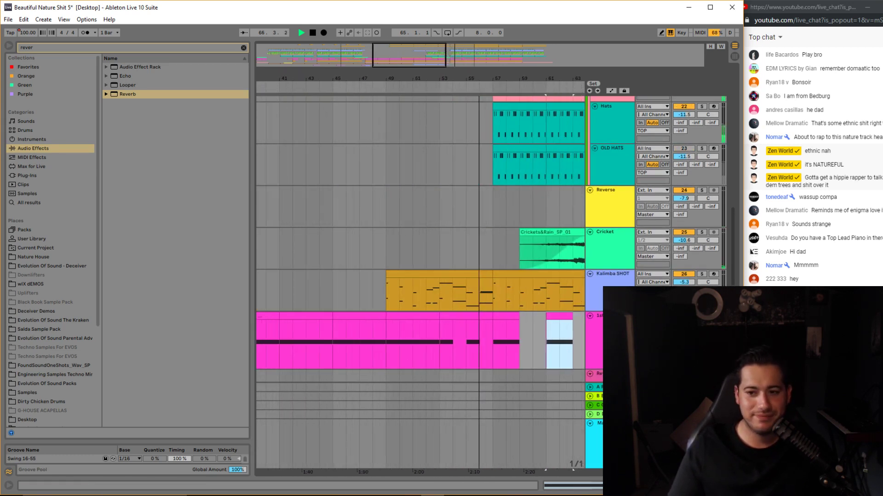
{"action": "left_click", "coordinate": [444, 317]}
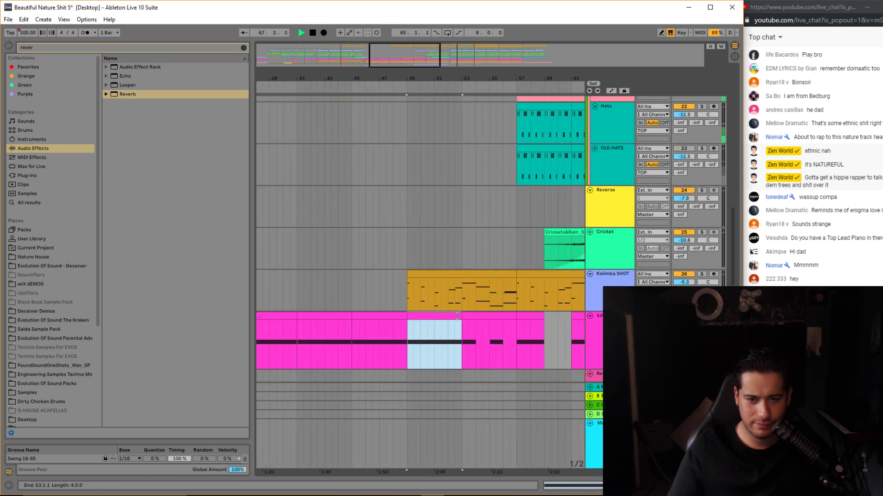
{"action": "left_click_drag", "start_coordinate": [457, 316], "coordinate": [434, 317]}
Shorten the 1st vocal clips at bars 37 and 41 to two bars each, ending at bars 39 and 43.
{"action": "left_click_drag", "start_coordinate": [423, 61], "coordinate": [417, 52]}
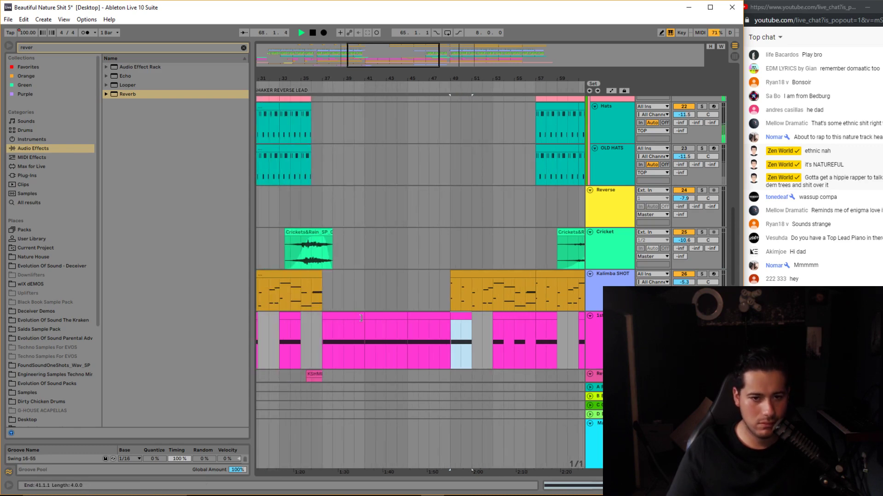
{"action": "left_click_drag", "start_coordinate": [364, 318], "coordinate": [346, 317]}
{"action": "left_click", "coordinate": [402, 316]}
{"action": "left_click_drag", "start_coordinate": [407, 317], "coordinate": [385, 318]}
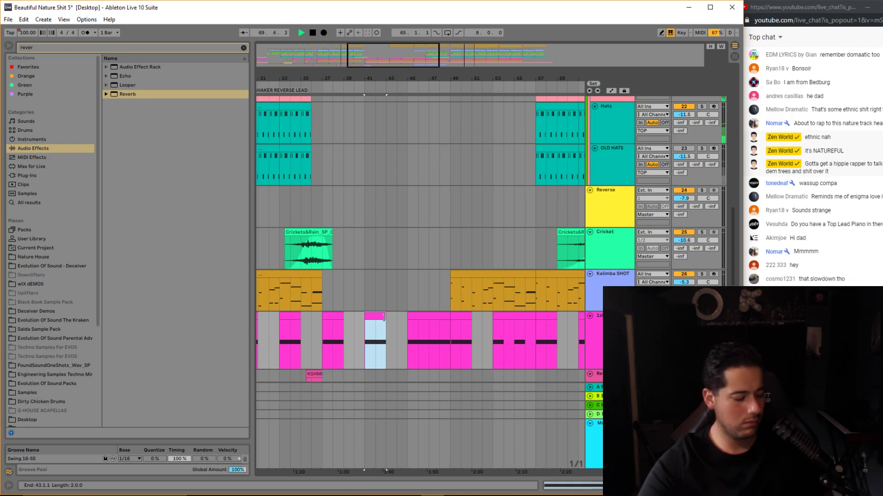
Examine the drum, melody, piano and strings tracks around the "progression?" marker during playback, and select the Piano track.
{"action": "left_click_drag", "start_coordinate": [369, 60], "coordinate": [387, 56]}
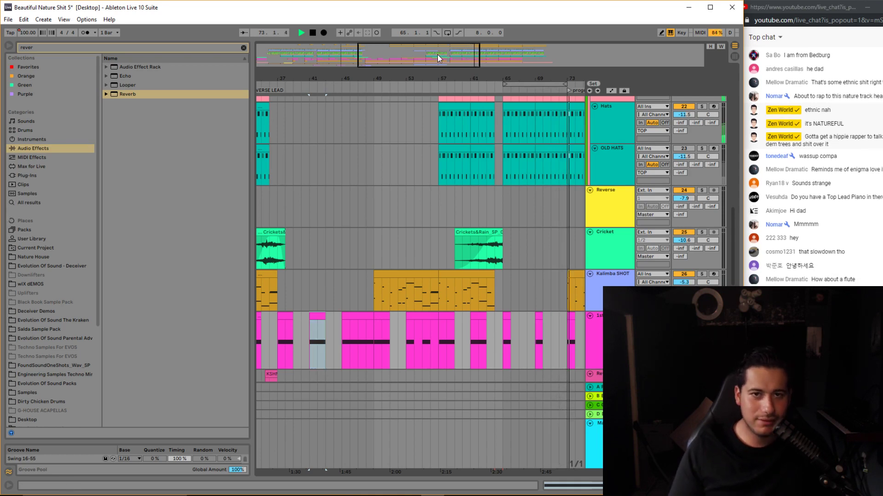
{"action": "scroll", "coordinate": [526, 216], "scroll_direction": "up", "scroll_amount": 8}
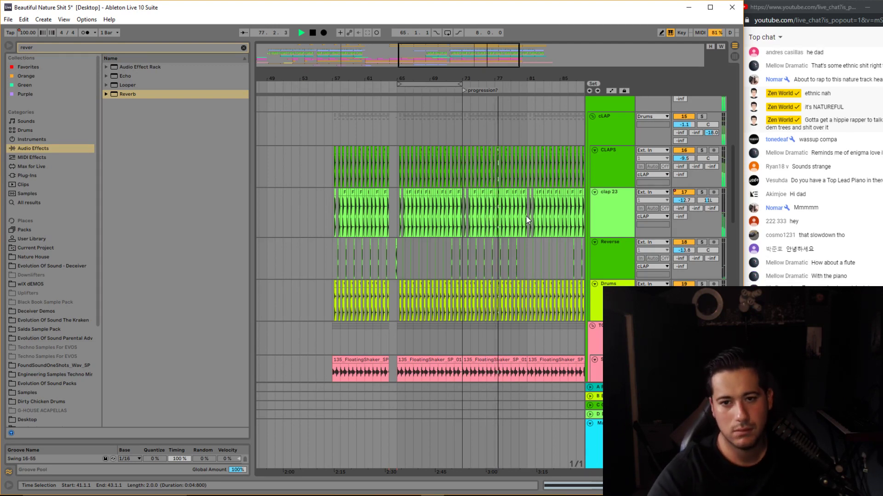
{"action": "scroll", "coordinate": [508, 159], "scroll_direction": "up", "scroll_amount": 3}
{"action": "scroll", "coordinate": [499, 202], "scroll_direction": "up", "scroll_amount": 9}
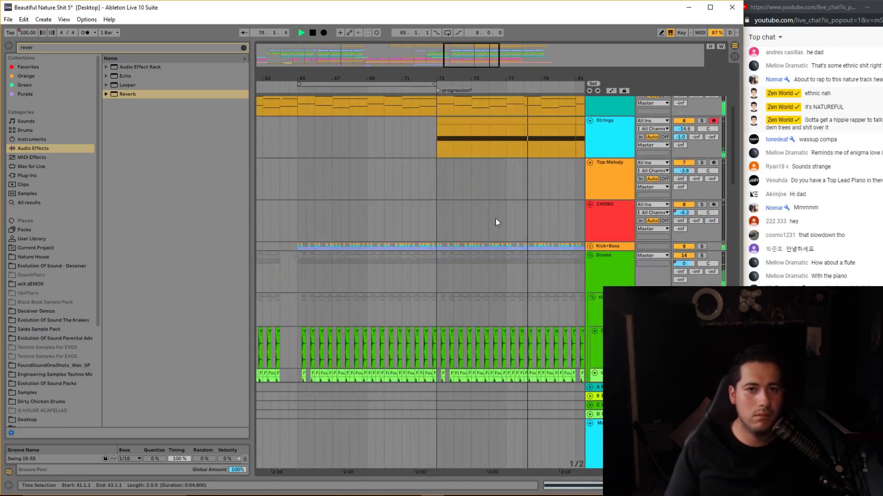
{"action": "scroll", "coordinate": [508, 130], "scroll_direction": "up", "scroll_amount": 1}
{"action": "left_click_drag", "start_coordinate": [474, 58], "coordinate": [493, 55]}
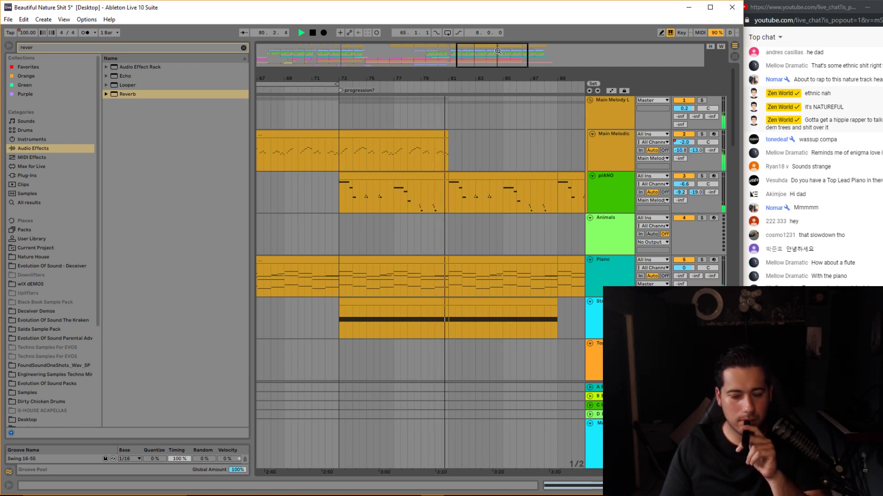
{"action": "left_click_drag", "start_coordinate": [493, 54], "coordinate": [517, 83]}
{"action": "scroll", "coordinate": [483, 170], "scroll_direction": "down", "scroll_amount": 2}
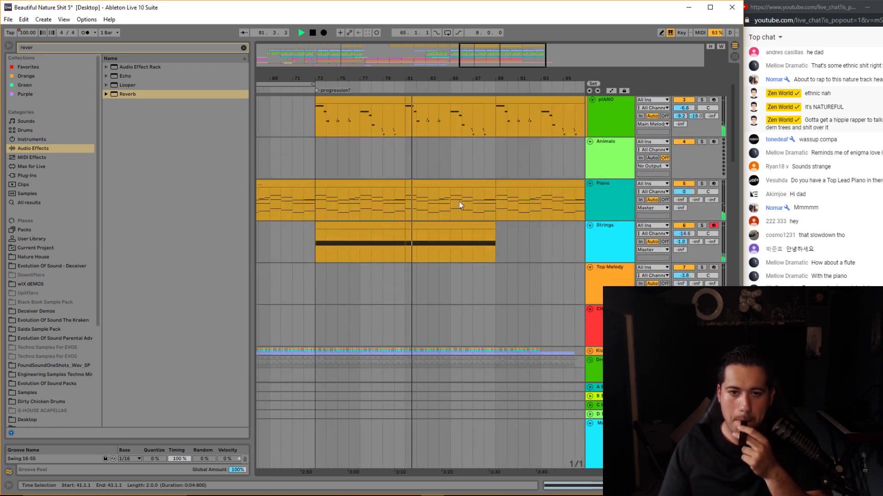
{"action": "scroll", "coordinate": [465, 219], "scroll_direction": "down", "scroll_amount": 3}
{"action": "scroll", "coordinate": [466, 213], "scroll_direction": "up", "scroll_amount": 2}
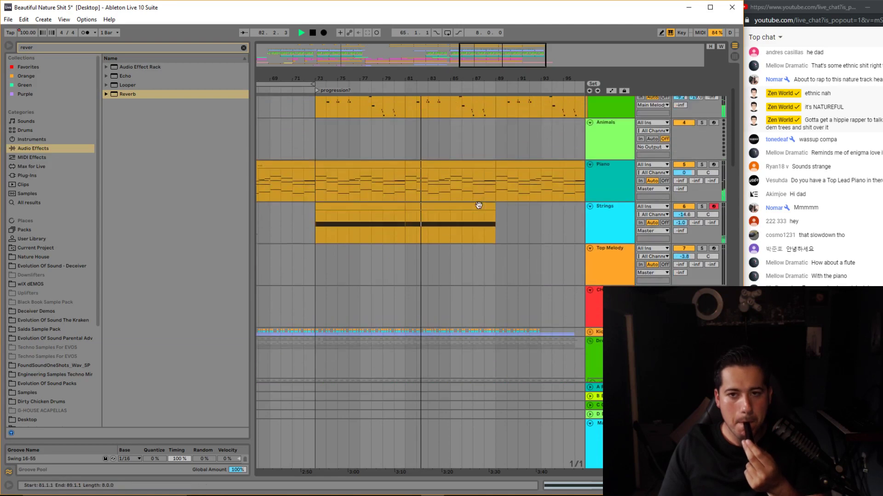
{"action": "left_click", "coordinate": [612, 183]}
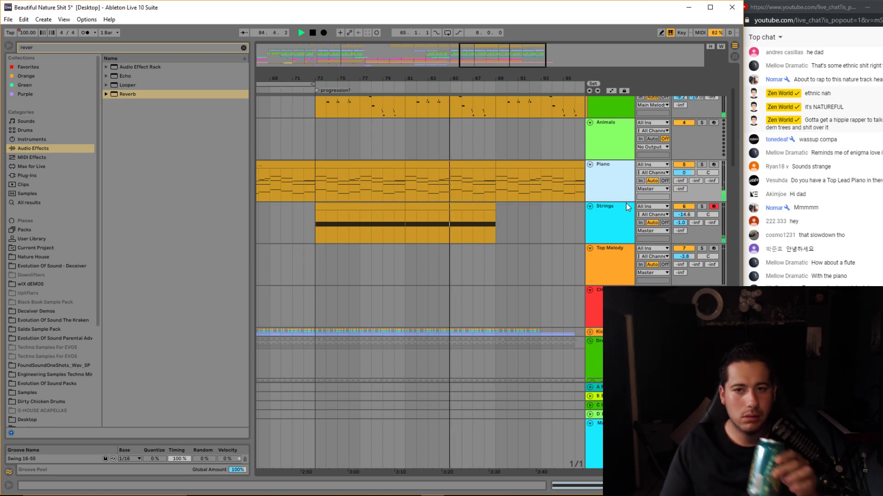
Set the Strings track volume to -15.7 dB and the Piano track volume to -1.1 dB.
{"action": "left_click", "coordinate": [618, 192]}
{"action": "left_click_drag", "start_coordinate": [683, 215], "coordinate": [682, 220]}
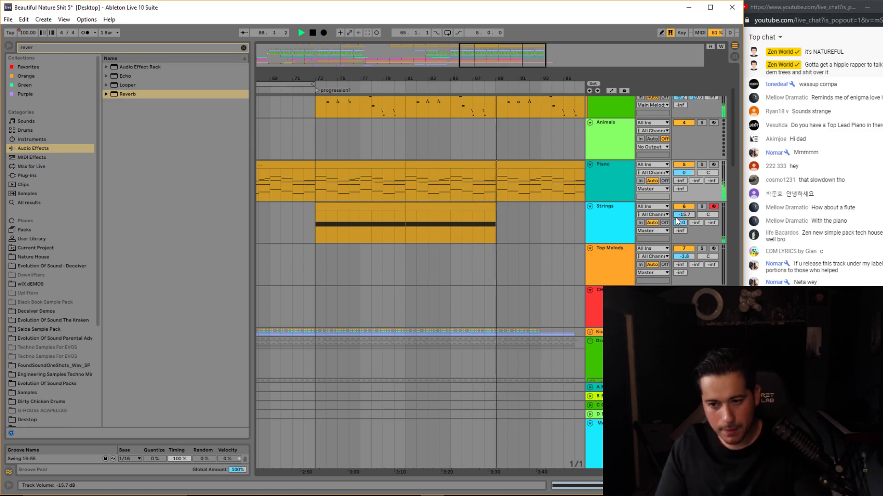
{"action": "left_click_drag", "start_coordinate": [553, 56], "coordinate": [562, 54]}
{"action": "scroll", "coordinate": [423, 354], "scroll_direction": "up", "scroll_amount": 3}
{"action": "scroll", "coordinate": [422, 353], "scroll_direction": "up", "scroll_amount": 3}
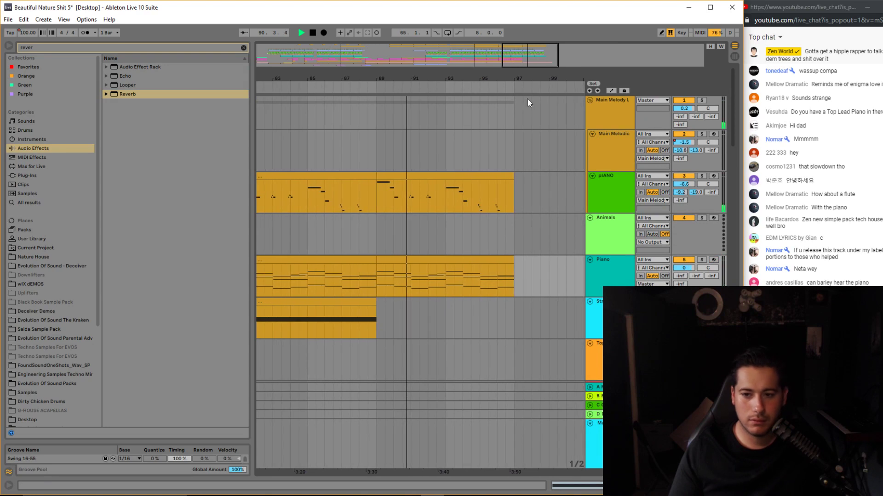
{"action": "scroll", "coordinate": [518, 236], "scroll_direction": "down", "scroll_amount": 2}
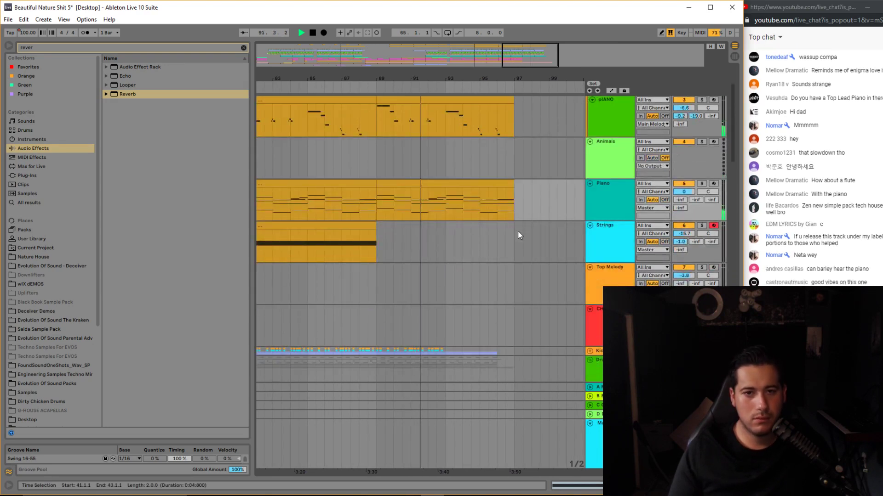
{"action": "left_click_drag", "start_coordinate": [684, 192], "coordinate": [684, 206]}
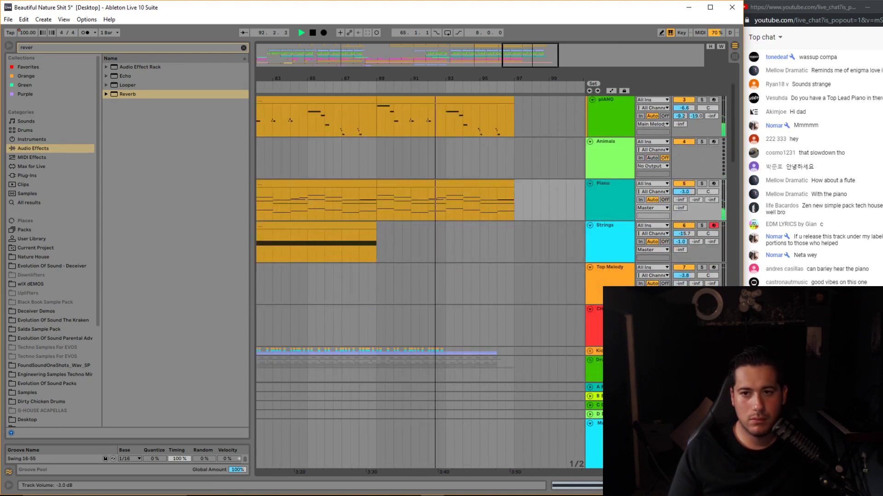
{"action": "scroll", "coordinate": [553, 203], "scroll_direction": "down", "scroll_amount": 3}
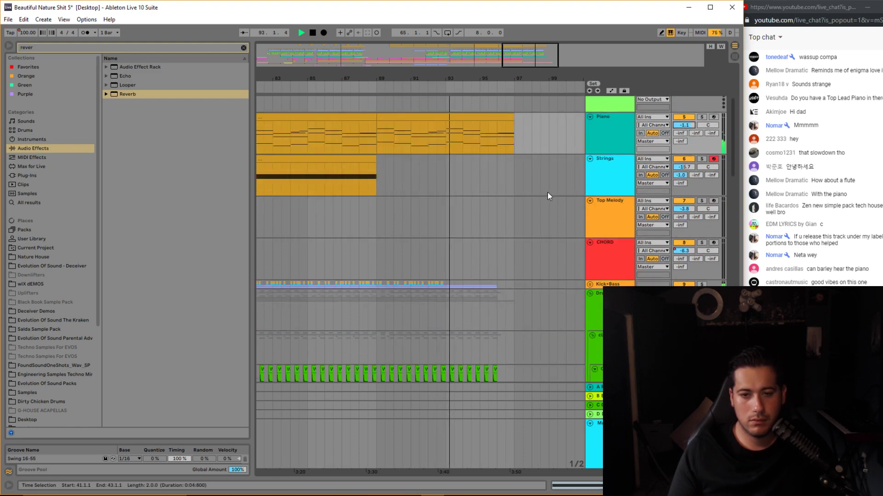
Try to extend the Piano part by pasting a copied section of it at bar 97.
{"action": "scroll", "coordinate": [547, 192], "scroll_direction": "up", "scroll_amount": 3}
{"action": "left_click", "coordinate": [507, 194]}
{"action": "left_click_drag", "start_coordinate": [442, 79], "coordinate": [444, 58]}
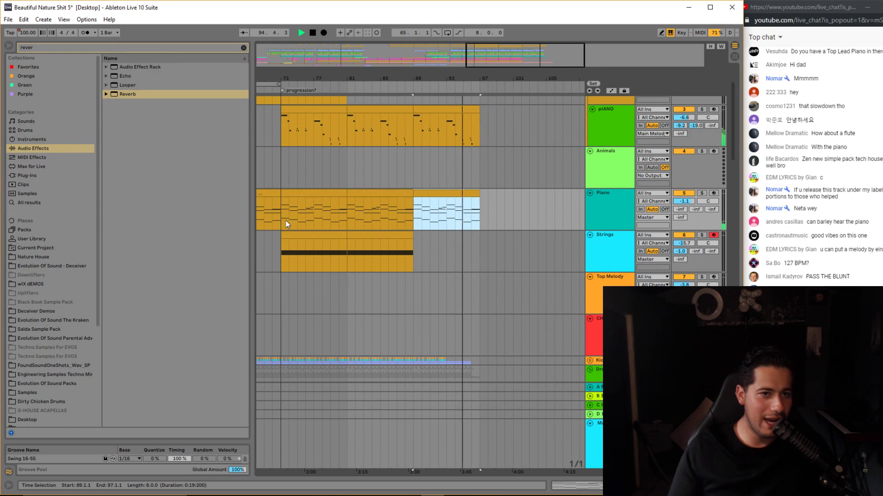
{"action": "mouse_move", "coordinate": [491, 51]}
{"action": "left_mouse_down"}
{"action": "mouse_move", "coordinate": [490, 38]}
{"action": "mouse_move", "coordinate": [490, 48]}
{"action": "left_mouse_up"}
{"action": "left_click_drag", "start_coordinate": [373, 210], "coordinate": [365, 211]}
{"action": "key", "text": "ctrl+c"}
{"action": "left_click", "coordinate": [558, 206]}
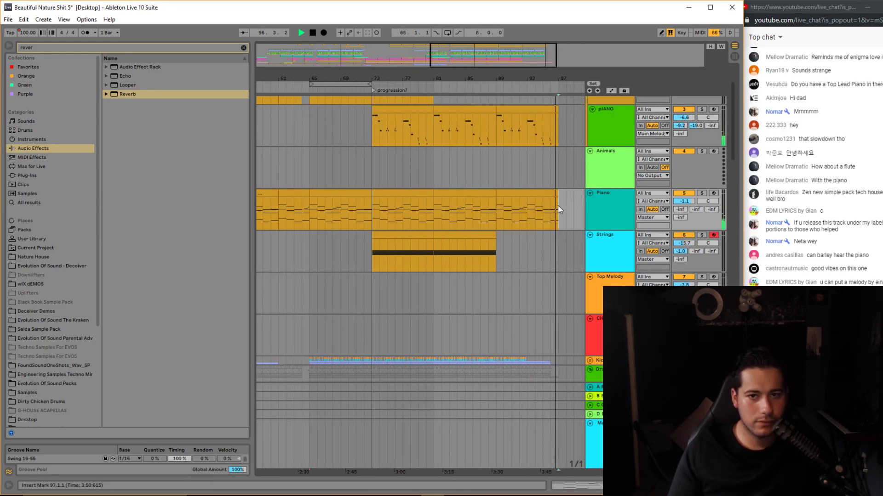
{"action": "key", "text": "ctrl+v"}
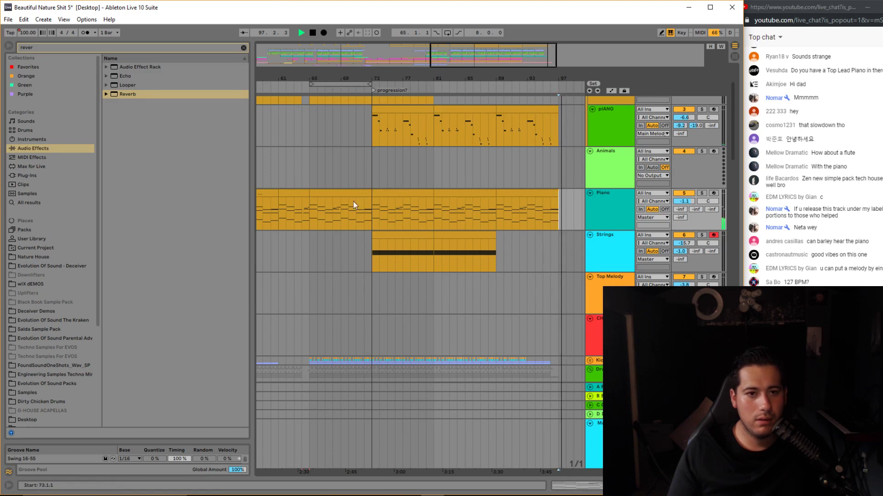
Split off the Piano part's last bar, from bar 96 to 97, and duplicate it at bar 97.
{"action": "key", "text": "space"}
{"action": "left_click", "coordinate": [309, 218]}
{"action": "left_click", "coordinate": [554, 210]}
{"action": "key", "text": "space"}
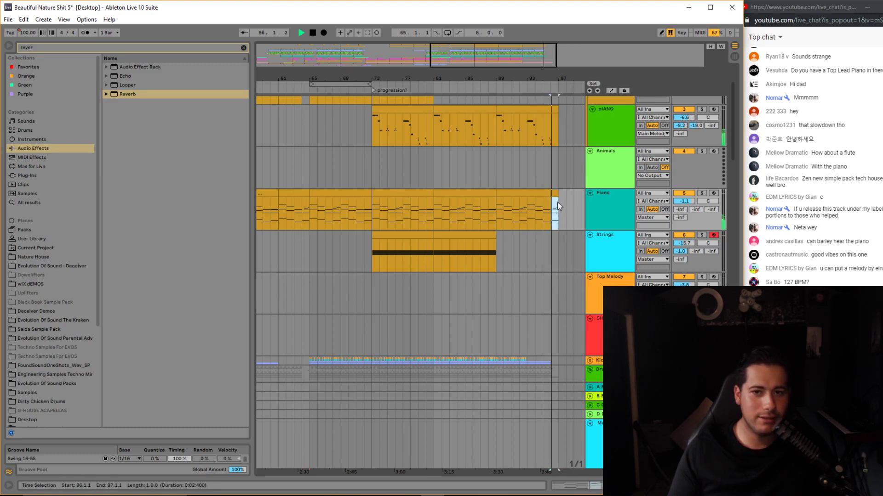
{"action": "left_click_drag", "start_coordinate": [536, 70], "coordinate": [383, 112]}
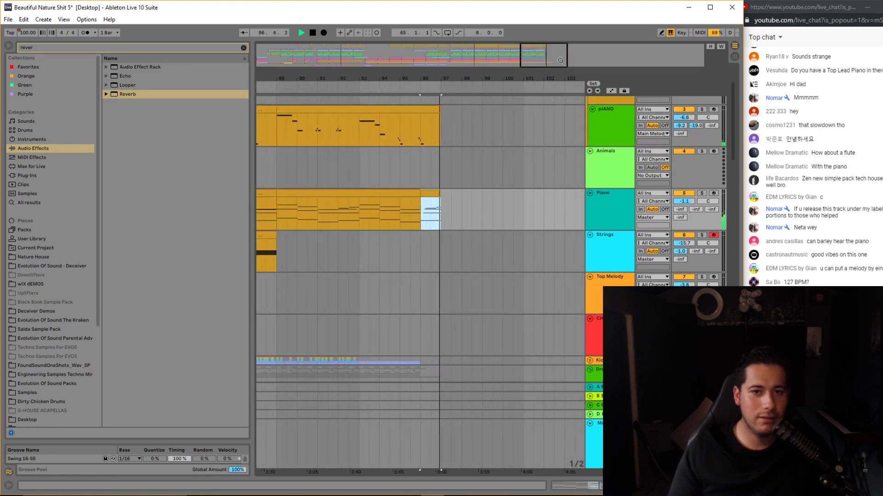
{"action": "key", "text": "space"}
{"action": "key", "text": "ctrl+d"}
Open the duplicated one-bar Piano clip at bar 97 in an enlarged note editor and delete all notes except the lowest.
{"action": "double_click", "coordinate": [449, 193]}
{"action": "double_click", "coordinate": [428, 193]}
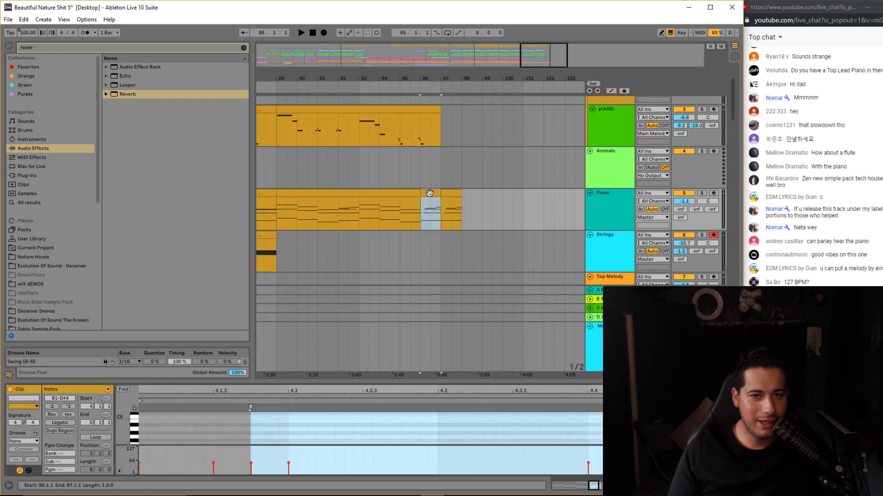
{"action": "left_click_drag", "start_coordinate": [466, 382], "coordinate": [441, 153]}
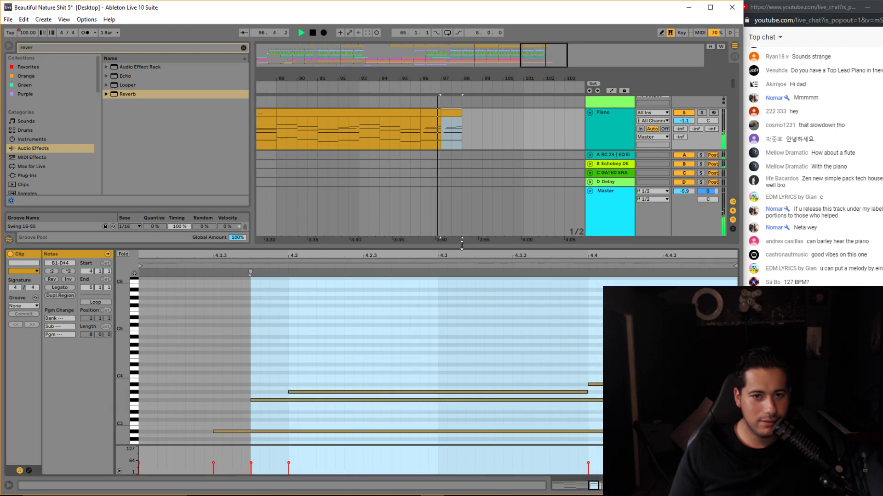
{"action": "left_click_drag", "start_coordinate": [461, 247], "coordinate": [462, 139]}
{"action": "left_click", "coordinate": [713, 159]}
{"action": "key", "text": "Delete"}
{"action": "scroll", "coordinate": [173, 337], "scroll_direction": "up", "scroll_amount": 3}
Transpose the remaining one-bar note in the Piano clip at bar 97 to D#3.
{"action": "left_click", "coordinate": [175, 341]}
{"action": "key", "text": "Down"}
{"action": "key", "text": "Down"}
{"action": "key", "text": "space"}
{"action": "key", "text": "Down"}
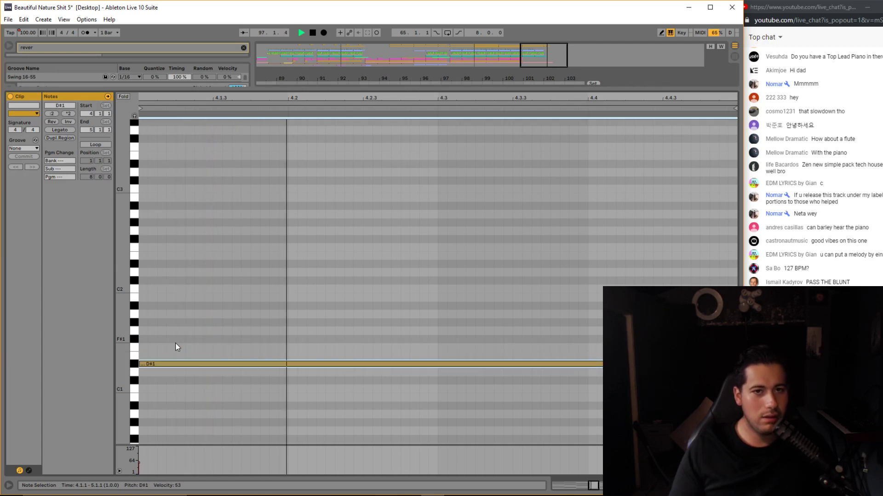
{"action": "key", "text": "shift+Up"}
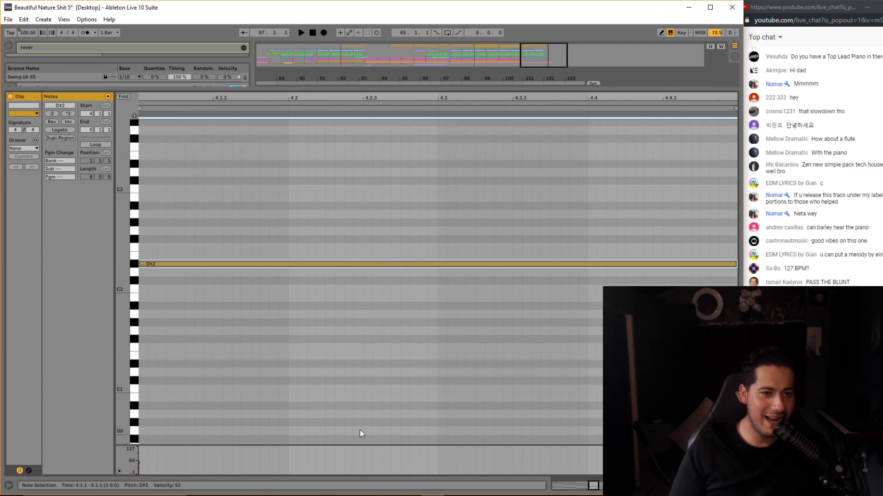
{"action": "key", "text": "shift+Up"}
{"action": "key", "text": "space"}
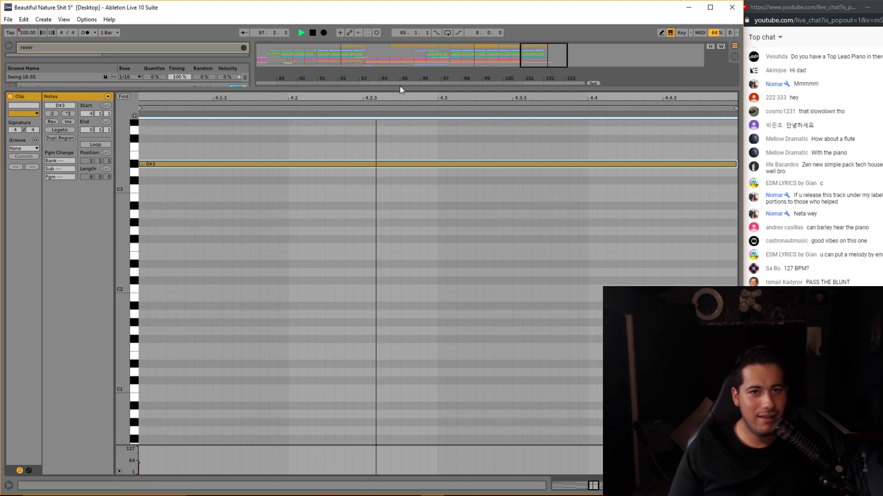
Play the ending from bar 96 and examine the tracks down to the Atmosphere rain texture.
{"action": "left_click_drag", "start_coordinate": [401, 88], "coordinate": [503, 341]}
{"action": "scroll", "coordinate": [434, 202], "scroll_direction": "up", "scroll_amount": 3}
{"action": "left_click", "coordinate": [422, 207]}
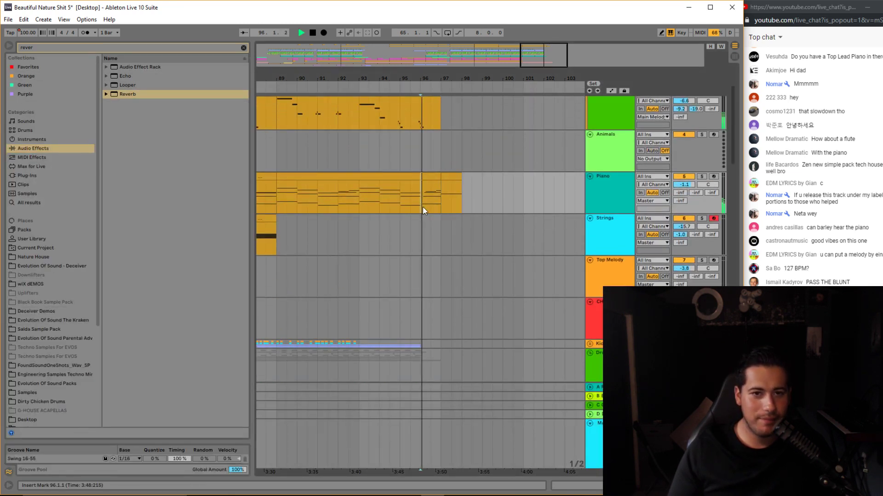
{"action": "left_click_drag", "start_coordinate": [509, 75], "coordinate": [551, 56]}
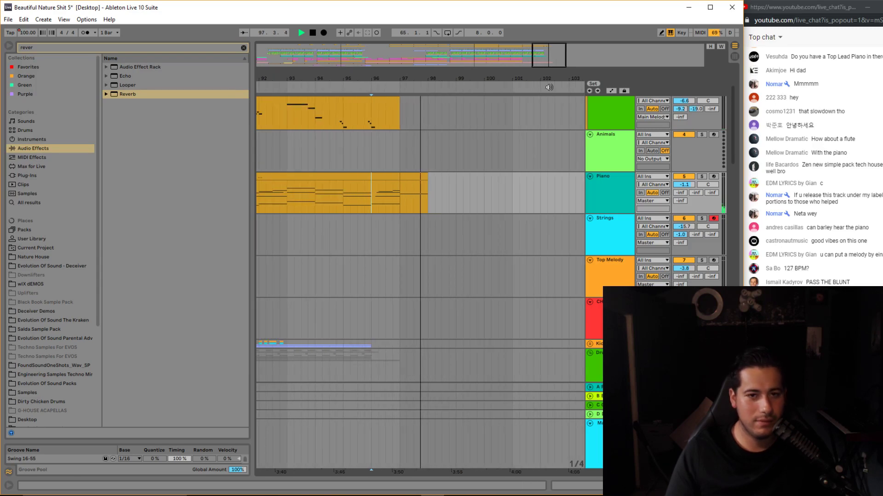
{"action": "scroll", "coordinate": [492, 199], "scroll_direction": "down", "scroll_amount": 10}
{"action": "scroll", "coordinate": [519, 266], "scroll_direction": "down", "scroll_amount": 10}
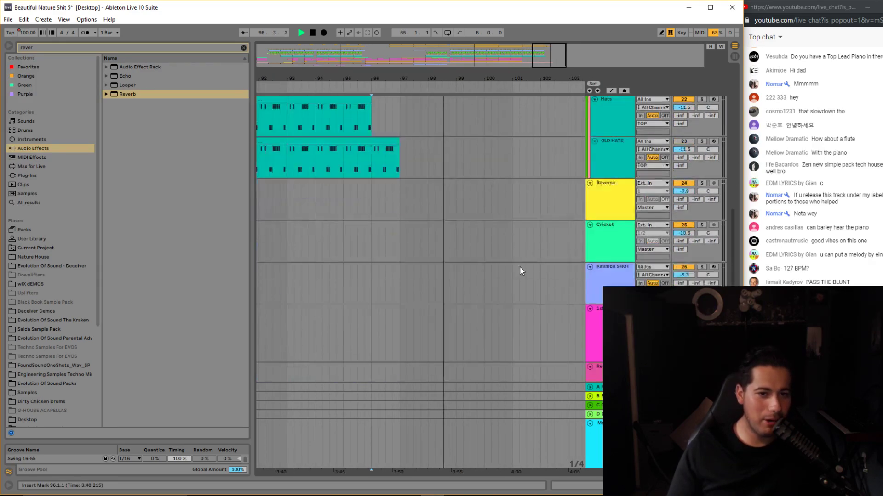
{"action": "key", "text": "space"}
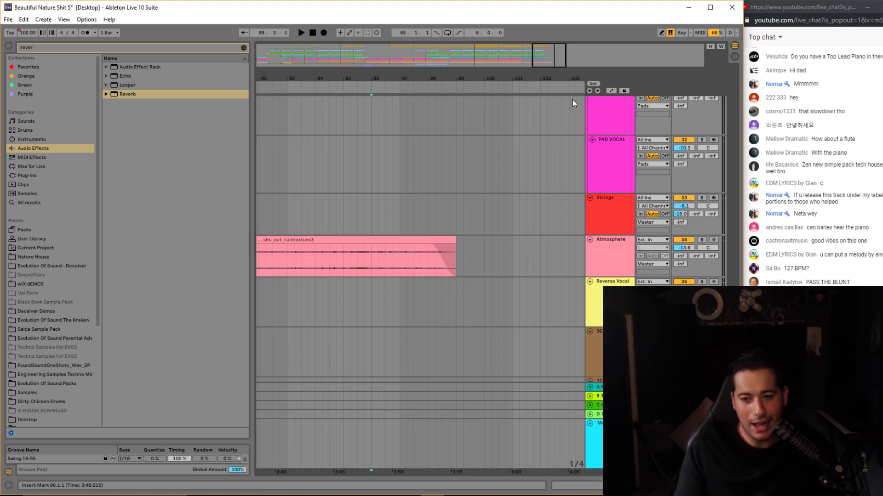
{"action": "scroll", "coordinate": [572, 99], "scroll_direction": "up", "scroll_amount": 3}
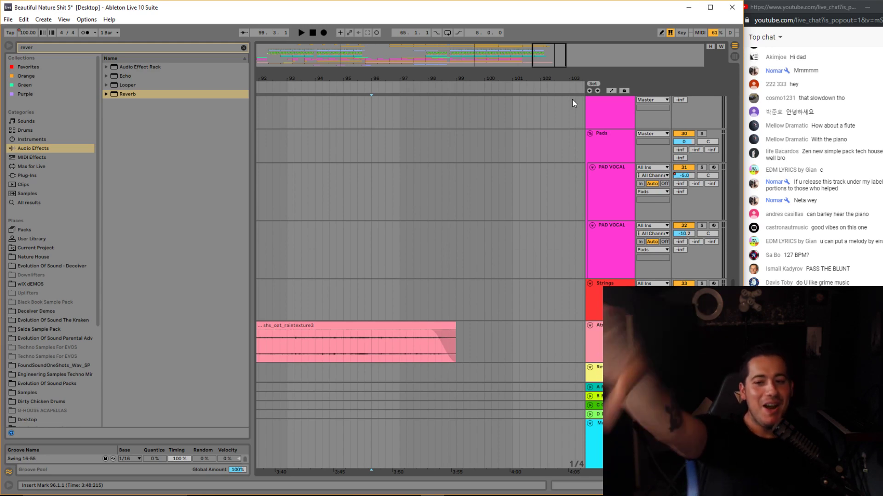
Examine the drum, melody, piano and strings clips from the song's ending back to the section around bar 45.
{"action": "left_click_drag", "start_coordinate": [554, 56], "coordinate": [508, 33]}
{"action": "scroll", "coordinate": [536, 275], "scroll_direction": "up", "scroll_amount": 3}
{"action": "scroll", "coordinate": [511, 234], "scroll_direction": "up", "scroll_amount": 10}
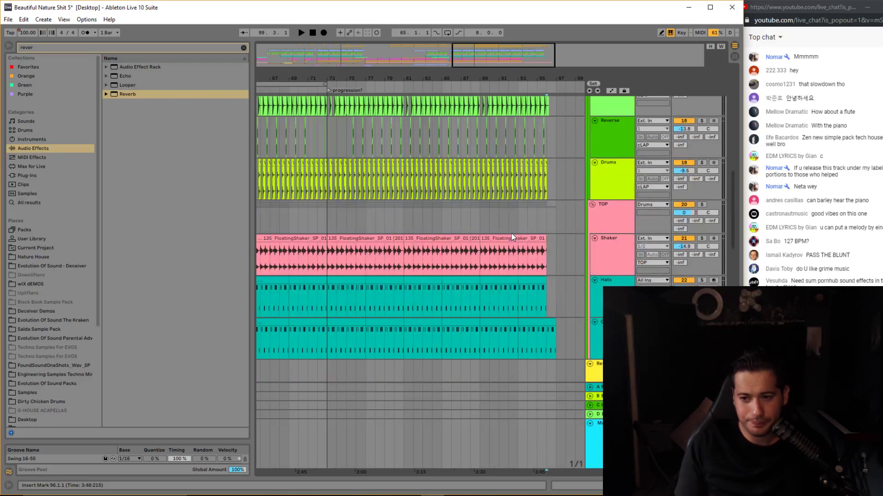
{"action": "scroll", "coordinate": [511, 233], "scroll_direction": "up", "scroll_amount": 10}
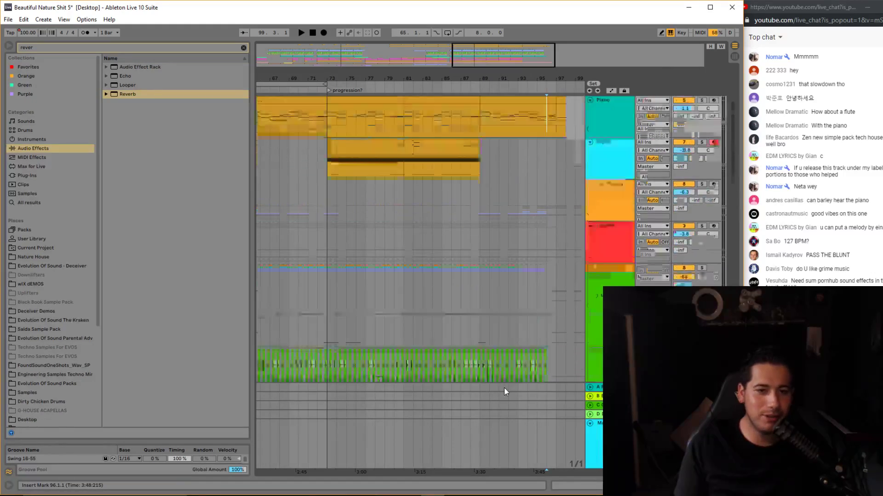
{"action": "scroll", "coordinate": [507, 317], "scroll_direction": "down", "scroll_amount": 3}
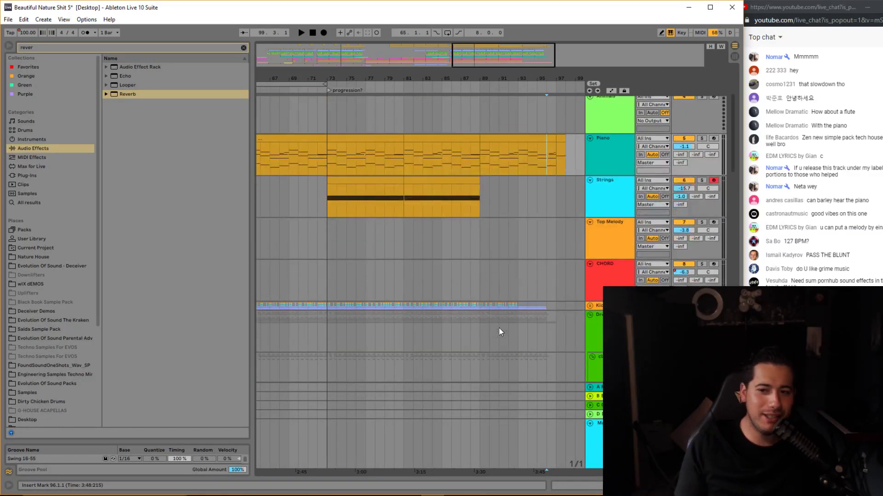
{"action": "scroll", "coordinate": [498, 327], "scroll_direction": "up", "scroll_amount": 5}
{"action": "left_click_drag", "start_coordinate": [484, 51], "coordinate": [484, 55]}
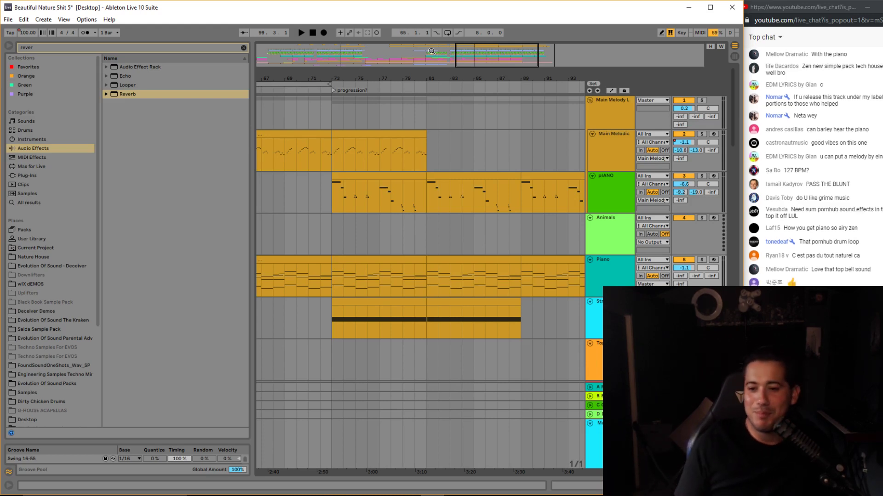
{"action": "left_click_drag", "start_coordinate": [504, 60], "coordinate": [508, 54]}
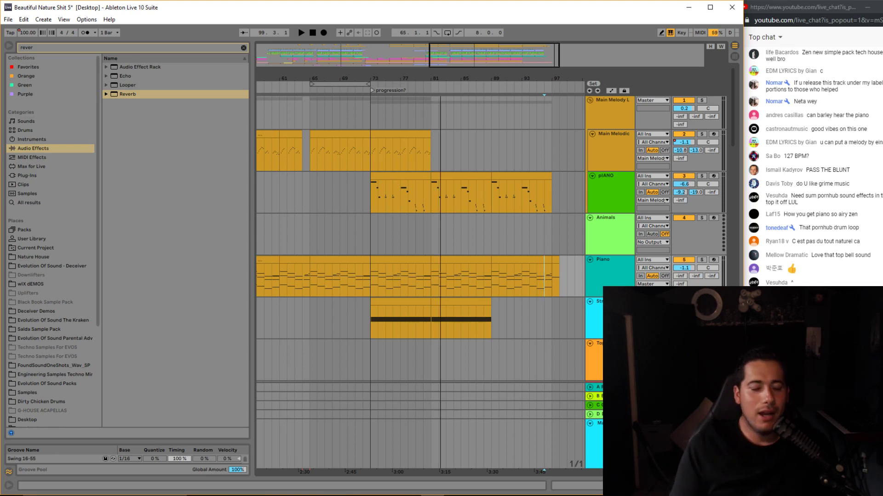
{"action": "left_click_drag", "start_coordinate": [501, 57], "coordinate": [448, 57]}
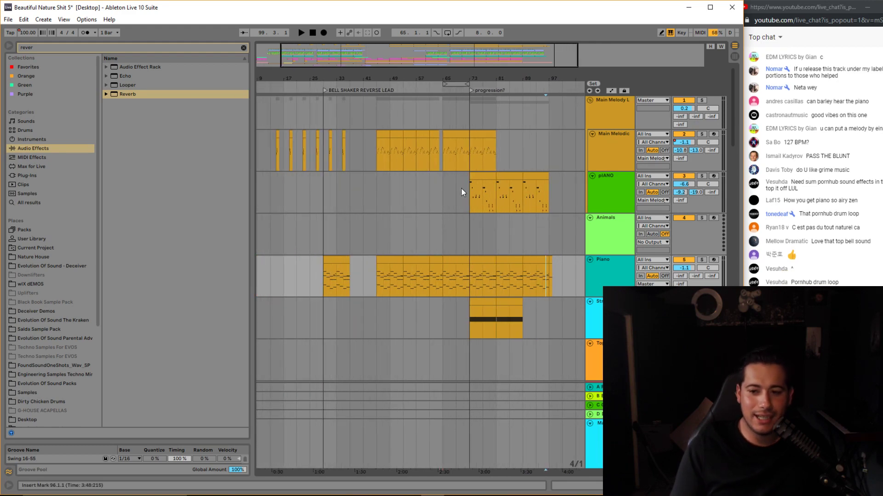
{"action": "scroll", "coordinate": [460, 183], "scroll_direction": "down", "scroll_amount": 3}
{"action": "left_click_drag", "start_coordinate": [438, 79], "coordinate": [396, 83]}
{"action": "scroll", "coordinate": [406, 123], "scroll_direction": "up", "scroll_amount": 3}
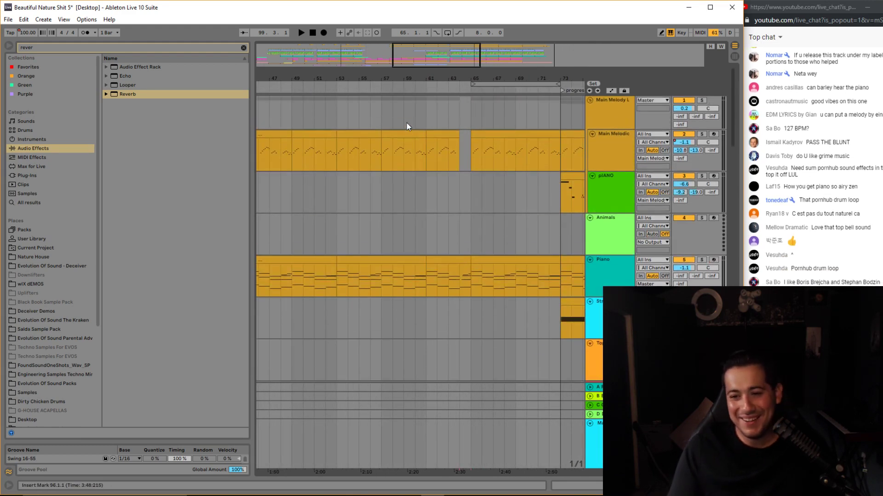
{"action": "left_click_drag", "start_coordinate": [455, 51], "coordinate": [407, 52]}
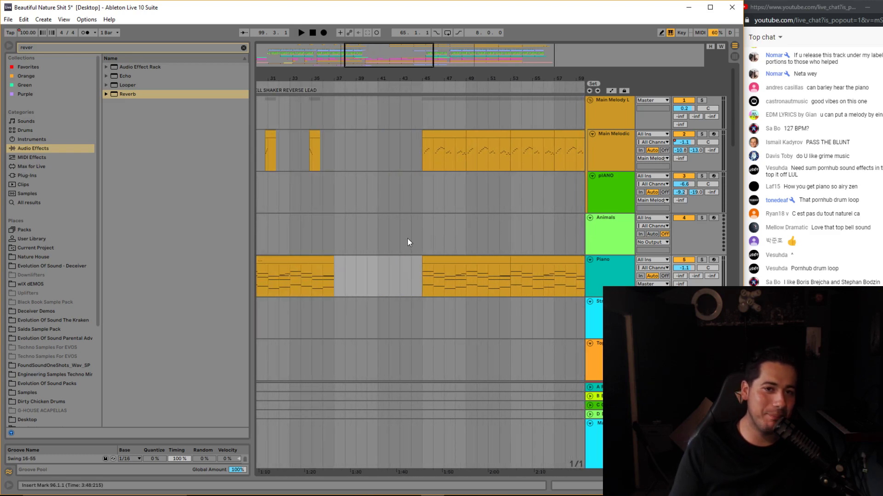
Mute the Piano track and play the Main Melodic part from 44.3.1, just before its entry at bar 45.
{"action": "left_click_drag", "start_coordinate": [428, 79], "coordinate": [372, 264]}
{"action": "left_click", "coordinate": [447, 260]}
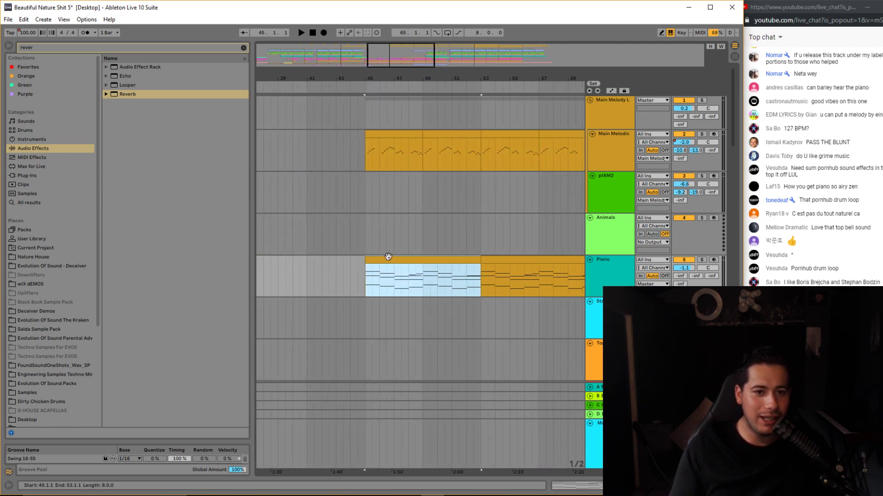
{"action": "left_click", "coordinate": [379, 236]}
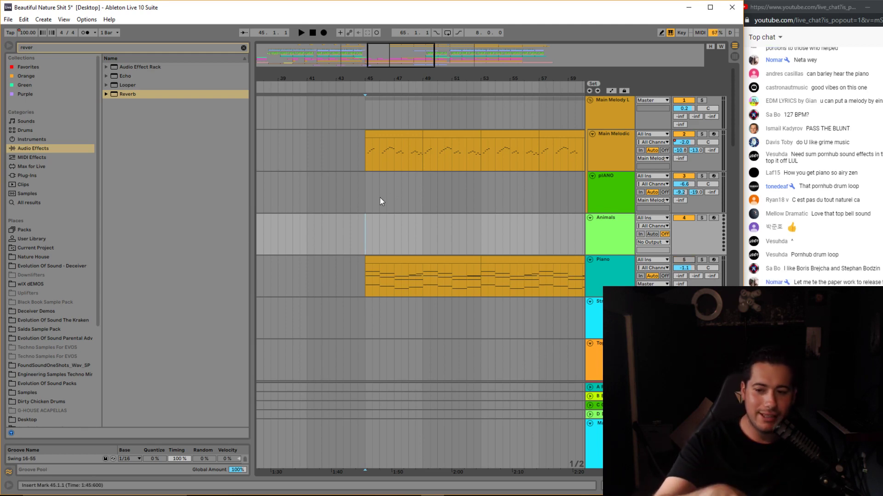
{"action": "left_click", "coordinate": [355, 183]}
{"action": "key", "text": "space"}
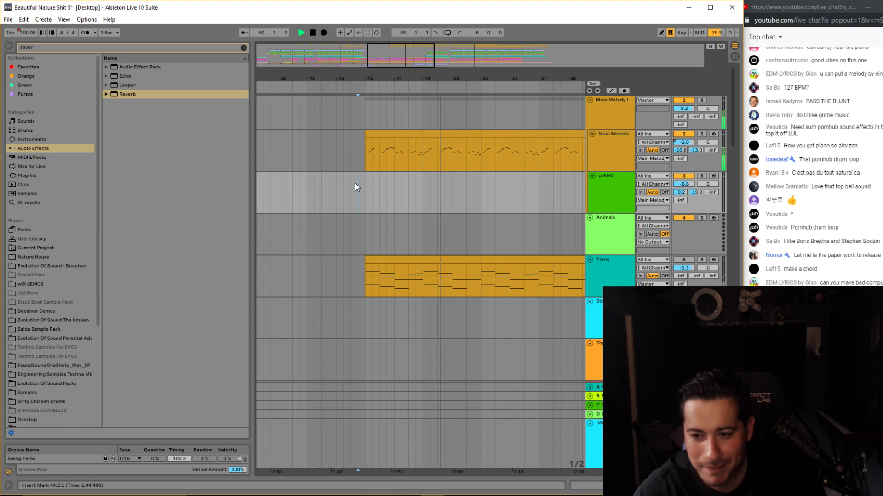
{"action": "left_click_drag", "start_coordinate": [346, 78], "coordinate": [228, 105]}
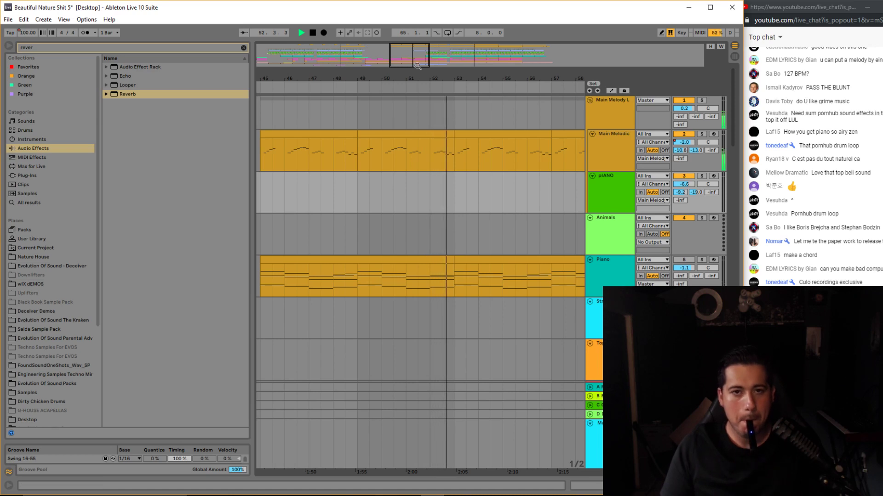
{"action": "left_click_drag", "start_coordinate": [417, 66], "coordinate": [409, 30]}
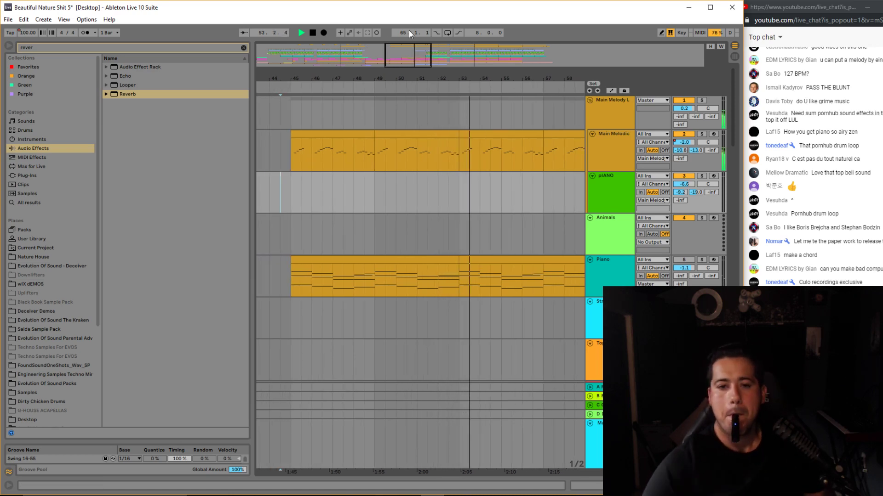
{"action": "left_click_drag", "start_coordinate": [429, 48], "coordinate": [413, 48]}
Unmute the Piano track and replay the section from just before bar 45.
{"action": "scroll", "coordinate": [521, 223], "scroll_direction": "down", "scroll_amount": 2}
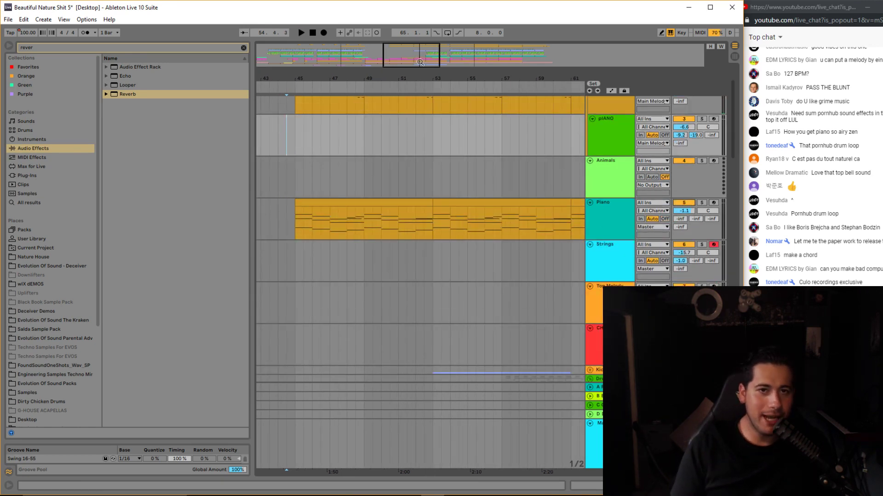
{"action": "left_click_drag", "start_coordinate": [420, 62], "coordinate": [411, 62]}
{"action": "left_click", "coordinate": [334, 189]}
{"action": "key", "text": "space"}
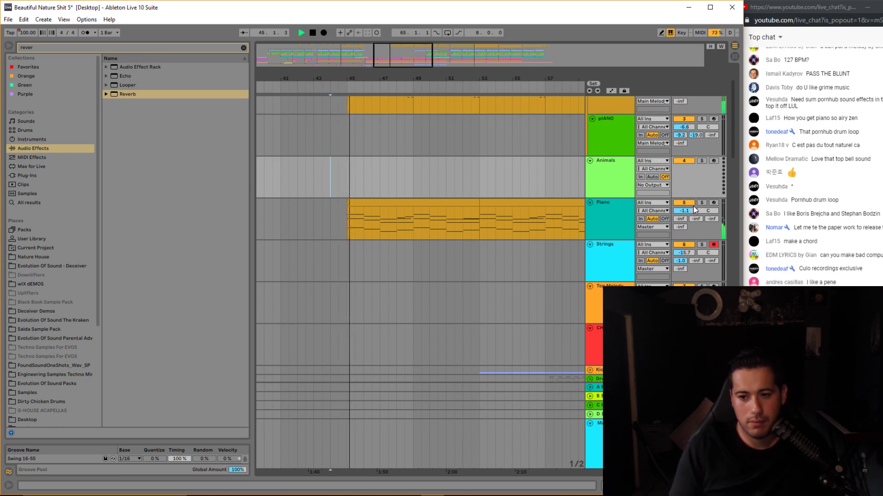
Set the Piano track volume to 0.8 dB and shorten the vocal clip starting at bar 45 so it ends at bar 47.
{"action": "left_click_drag", "start_coordinate": [695, 210], "coordinate": [690, 213]}
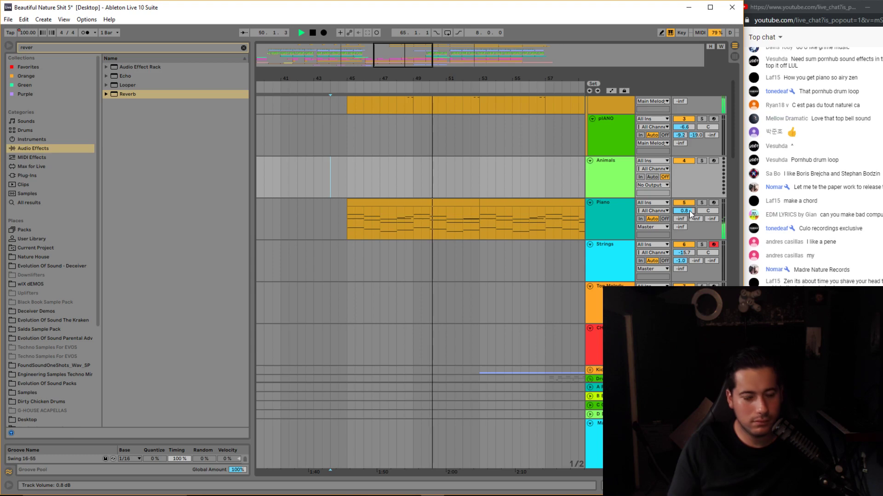
{"action": "scroll", "coordinate": [485, 293], "scroll_direction": "down", "scroll_amount": 15}
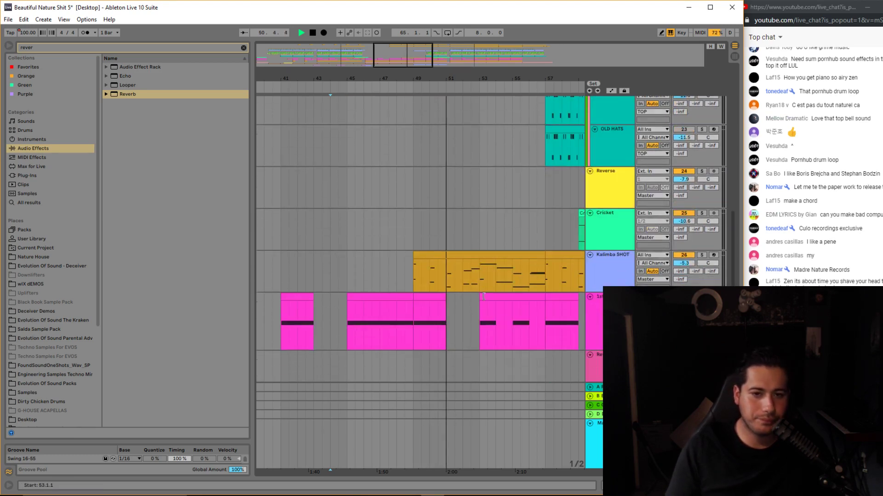
{"action": "left_click_drag", "start_coordinate": [411, 302], "coordinate": [380, 303]}
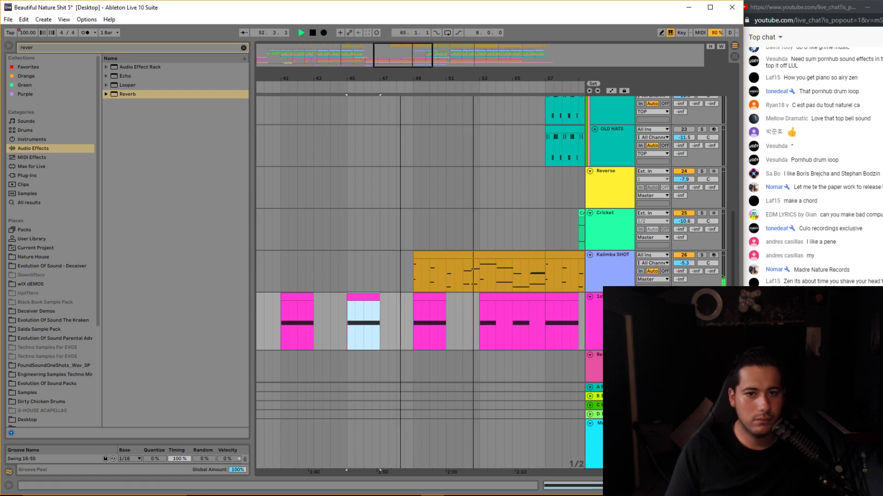
Examine the drum, melody and piano clips up to the Strings clip at the bar 73 progression marker.
{"action": "left_click_drag", "start_coordinate": [407, 63], "coordinate": [424, 69]}
{"action": "scroll", "coordinate": [472, 226], "scroll_direction": "up", "scroll_amount": 10}
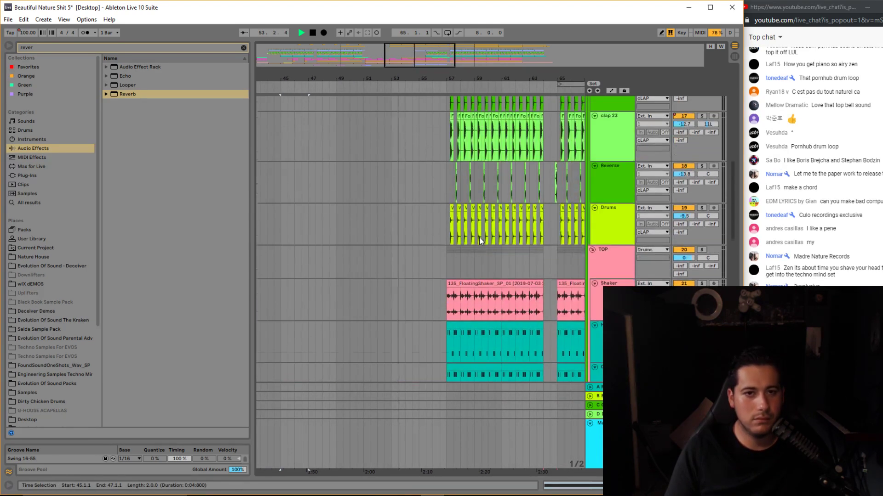
{"action": "scroll", "coordinate": [480, 240], "scroll_direction": "up", "scroll_amount": 5}
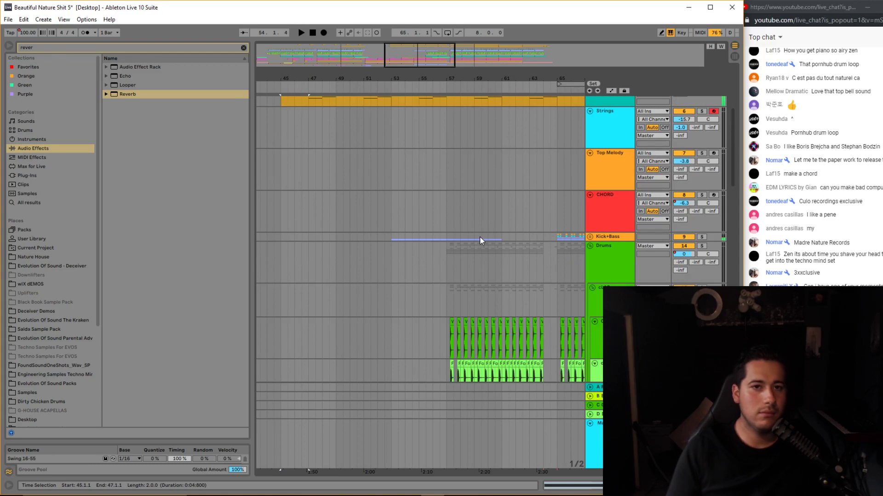
{"action": "scroll", "coordinate": [479, 236], "scroll_direction": "up", "scroll_amount": 5}
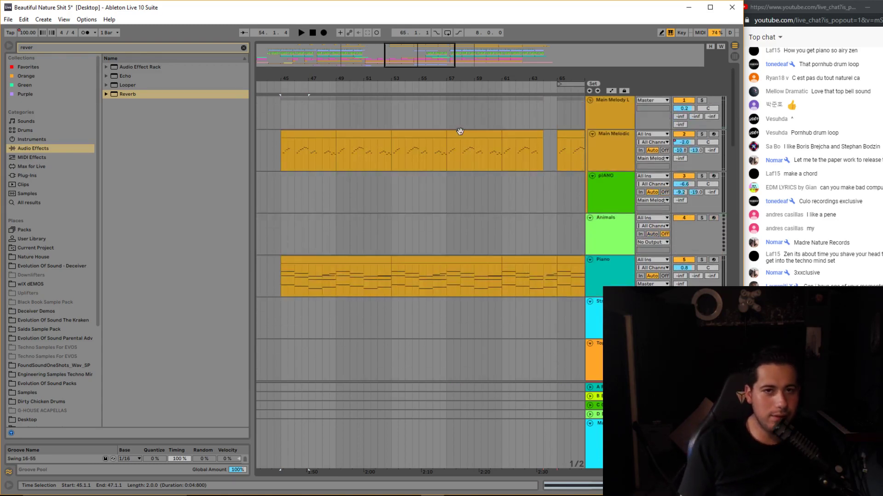
{"action": "left_click_drag", "start_coordinate": [423, 61], "coordinate": [453, 127]}
{"action": "left_click_drag", "start_coordinate": [441, 79], "coordinate": [495, 56]}
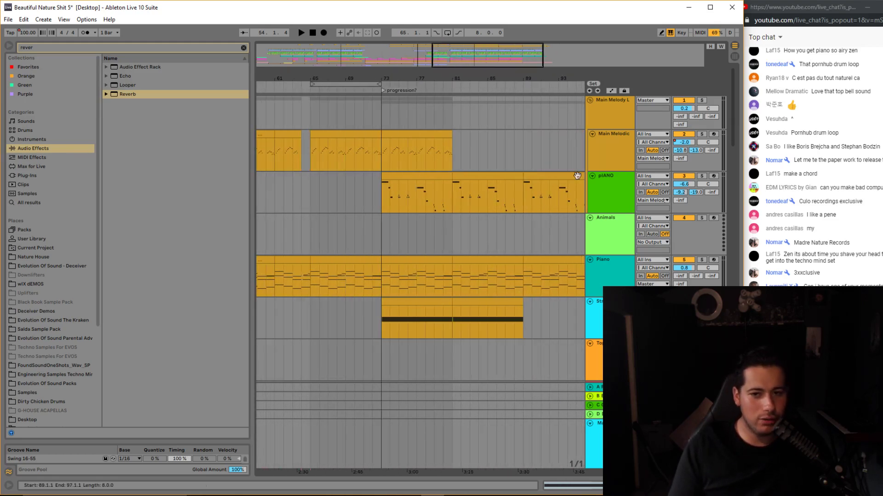
{"action": "scroll", "coordinate": [432, 227], "scroll_direction": "down", "scroll_amount": 3}
{"action": "left_click", "coordinate": [432, 227]}
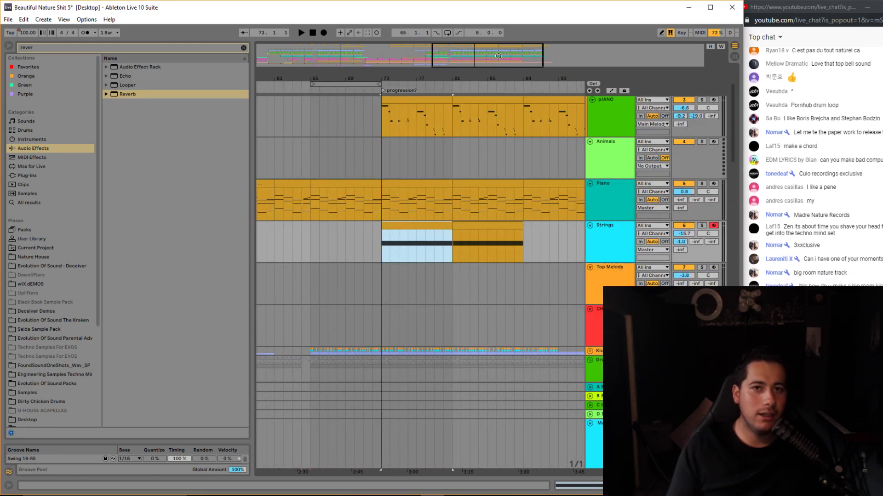
{"action": "left_click_drag", "start_coordinate": [411, 78], "coordinate": [427, 106]}
{"action": "left_click_drag", "start_coordinate": [481, 54], "coordinate": [477, 55]}
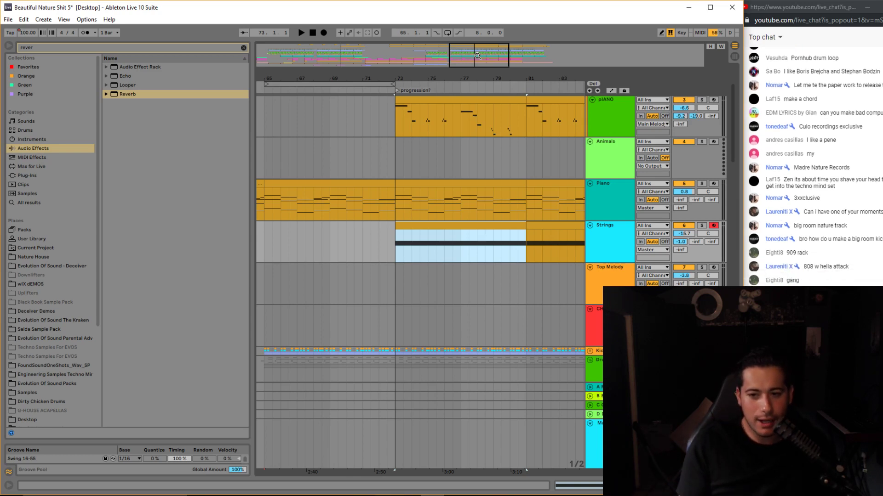
{"action": "left_click_drag", "start_coordinate": [491, 55], "coordinate": [483, 54]}
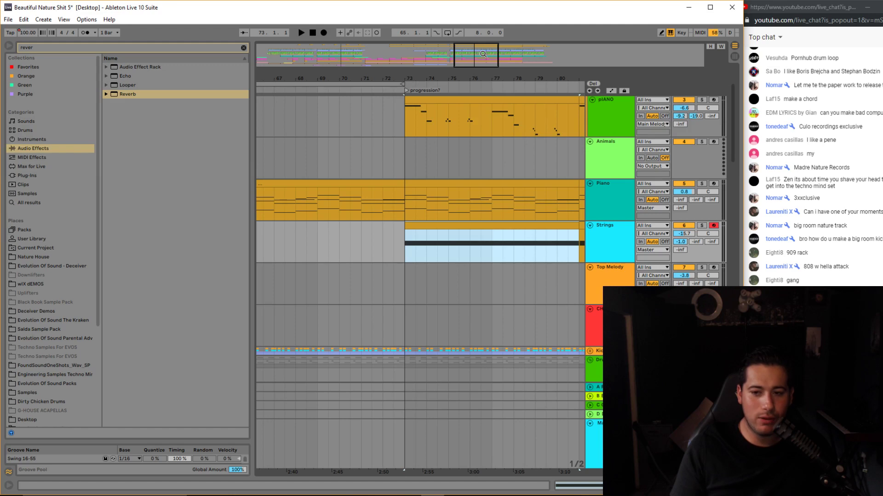
{"action": "left_click_drag", "start_coordinate": [483, 54], "coordinate": [474, 28]}
Play the arrangement briefly from 65.1.1, eight bars ahead of the Strings entry.
{"action": "scroll", "coordinate": [350, 298], "scroll_direction": "down", "scroll_amount": 5}
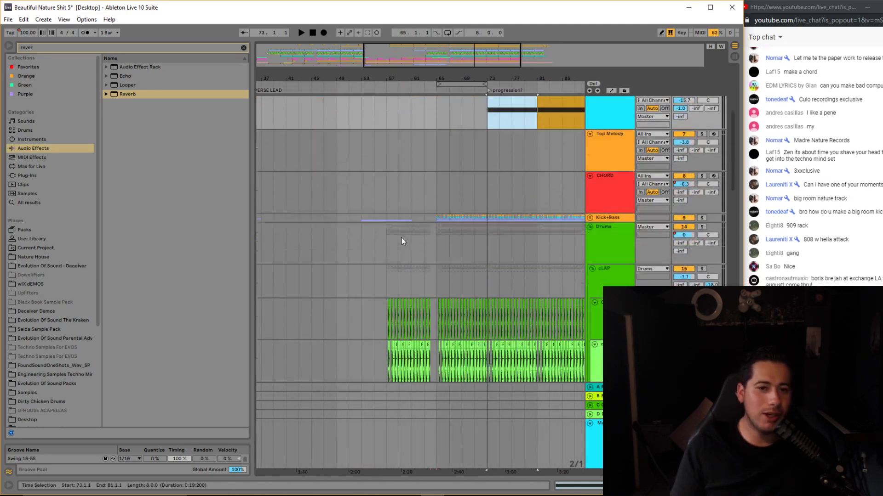
{"action": "scroll", "coordinate": [403, 236], "scroll_direction": "up", "scroll_amount": 3}
{"action": "left_click", "coordinate": [437, 183]}
{"action": "left_click_drag", "start_coordinate": [427, 55], "coordinate": [427, 65]}
{"action": "key", "text": "space"}
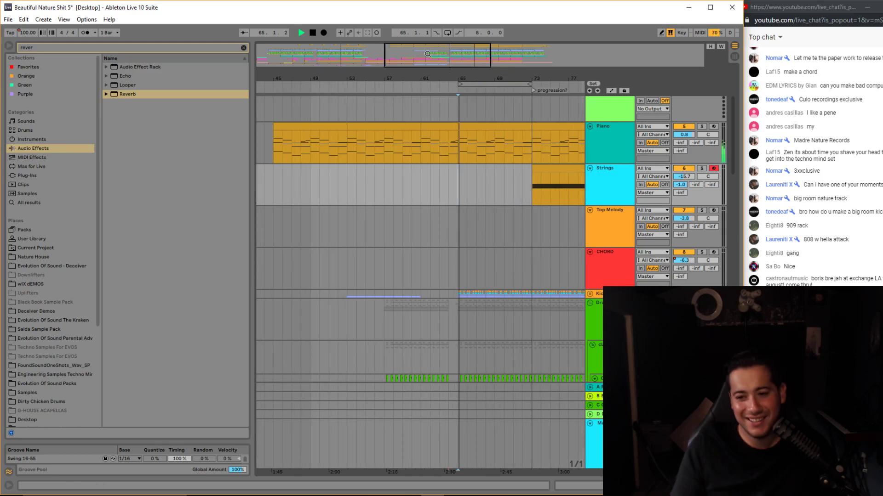
{"action": "key", "text": "space"}
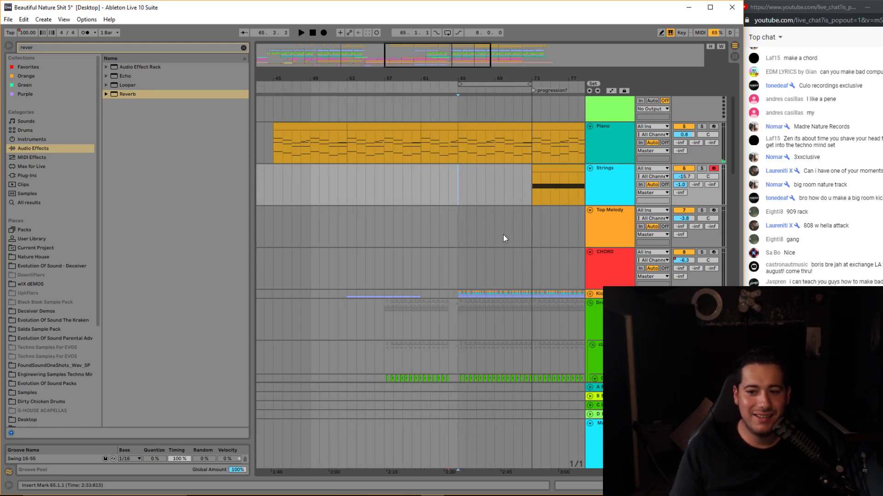
Review the melody and piano tracks around bar 65 and show the Piano track's device chain.
{"action": "scroll", "coordinate": [501, 233], "scroll_direction": "up", "scroll_amount": 5}
{"action": "scroll", "coordinate": [505, 201], "scroll_direction": "down", "scroll_amount": 4}
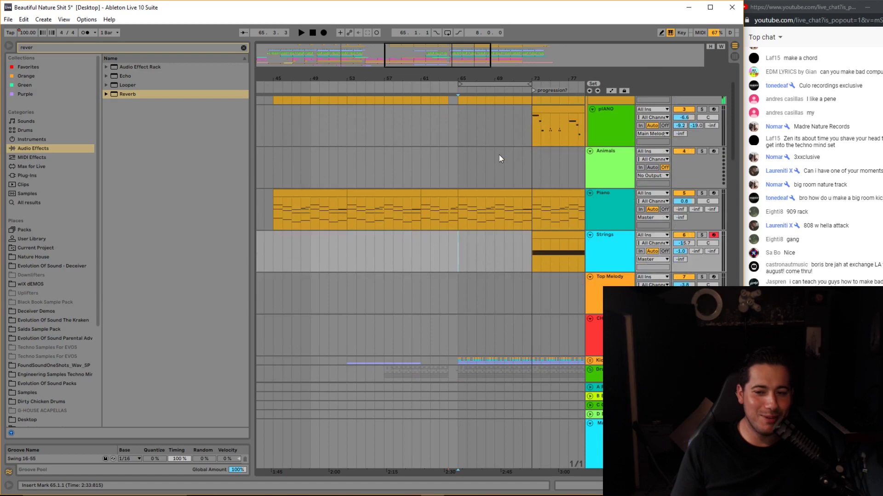
{"action": "scroll", "coordinate": [462, 248], "scroll_direction": "up", "scroll_amount": 2}
{"action": "scroll", "coordinate": [460, 251], "scroll_direction": "up", "scroll_amount": 3}
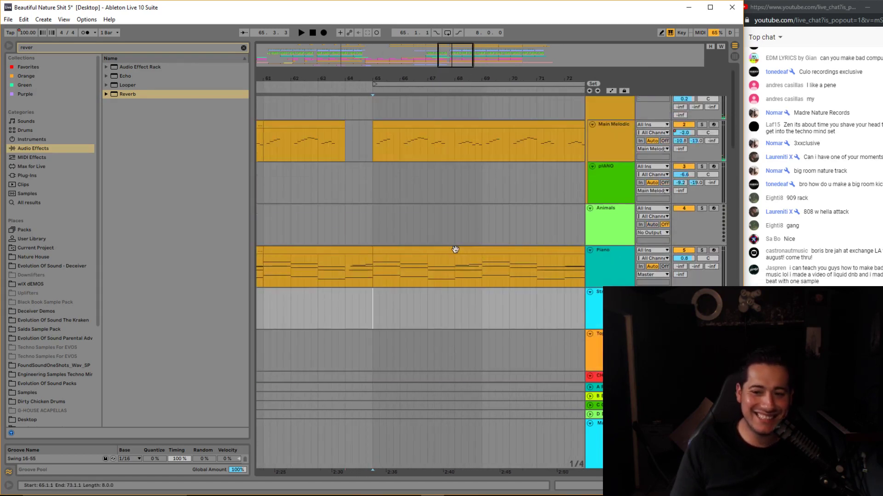
{"action": "scroll", "coordinate": [456, 254], "scroll_direction": "down", "scroll_amount": 1}
{"action": "double_click", "coordinate": [597, 224]}
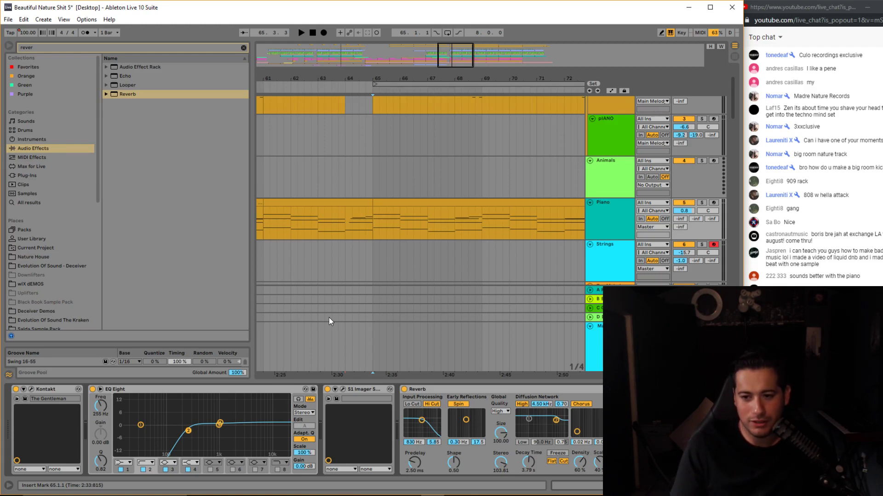
Solo the first PAD VOCAL track in the Pads group and play it from bar 65.
{"action": "left_click_drag", "start_coordinate": [451, 55], "coordinate": [428, 35]}
{"action": "scroll", "coordinate": [410, 191], "scroll_direction": "down", "scroll_amount": 6}
{"action": "scroll", "coordinate": [478, 164], "scroll_direction": "down", "scroll_amount": 15}
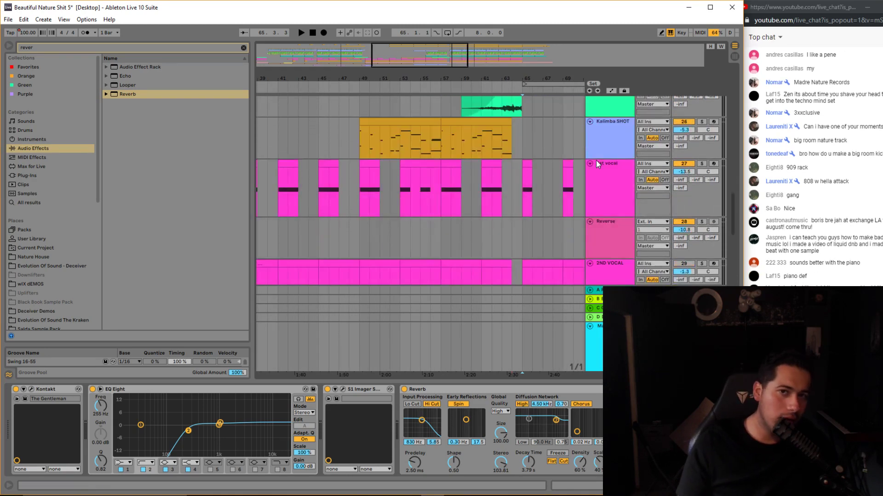
{"action": "scroll", "coordinate": [522, 178], "scroll_direction": "down", "scroll_amount": 5}
{"action": "left_click", "coordinate": [608, 196]}
{"action": "left_click", "coordinate": [701, 175]}
{"action": "key", "text": "space"}
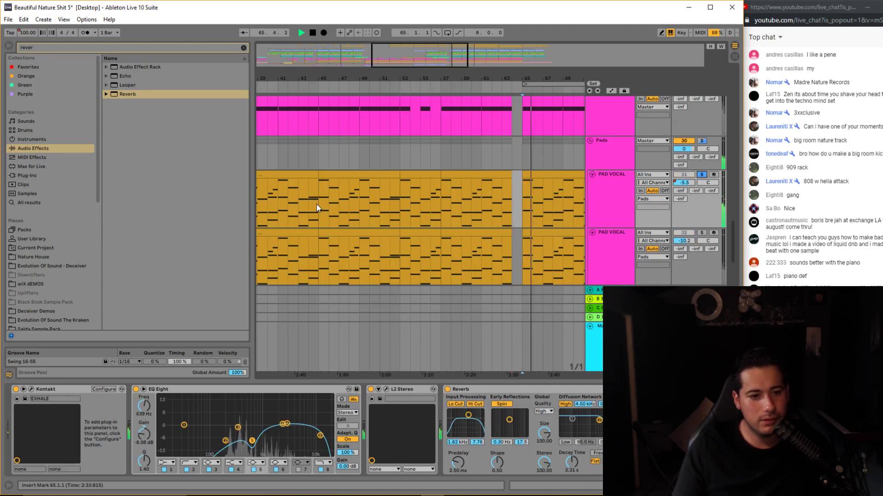
Compare the soloed PAD VOCAL clips starting at bars 57, 29 and 37.
{"action": "mouse_move", "coordinate": [438, 59]}
{"action": "left_mouse_down"}
{"action": "mouse_move", "coordinate": [442, 69]}
{"action": "mouse_move", "coordinate": [437, 43]}
{"action": "left_mouse_up"}
{"action": "left_click", "coordinate": [489, 174]}
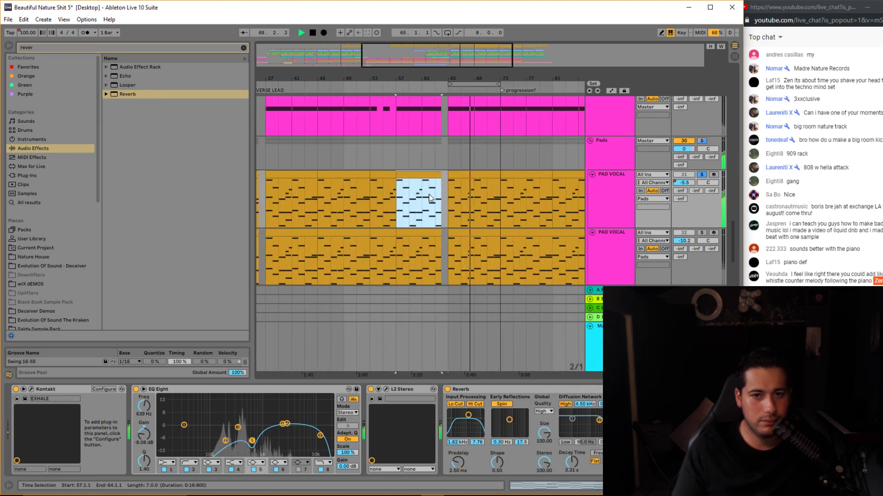
{"action": "left_click_drag", "start_coordinate": [463, 63], "coordinate": [449, 54]}
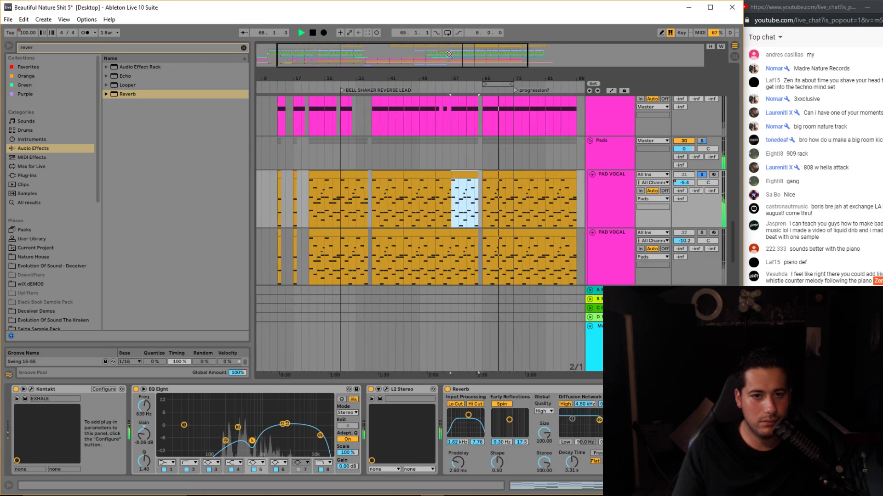
{"action": "left_click", "coordinate": [357, 174]}
{"action": "left_click", "coordinate": [389, 175]}
{"action": "key", "text": "ctrl+v"}
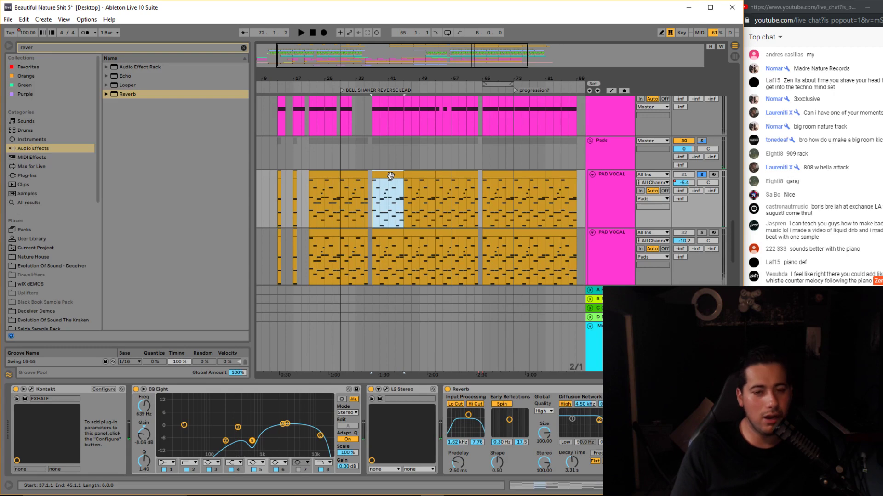
Solo the whole Pads group and inspect the Spire synth on the second PAD VOCAL track.
{"action": "left_click", "coordinate": [702, 141]}
{"action": "left_click", "coordinate": [401, 174]}
{"action": "left_click_drag", "start_coordinate": [396, 58], "coordinate": [386, 83]}
{"action": "left_click", "coordinate": [617, 249]}
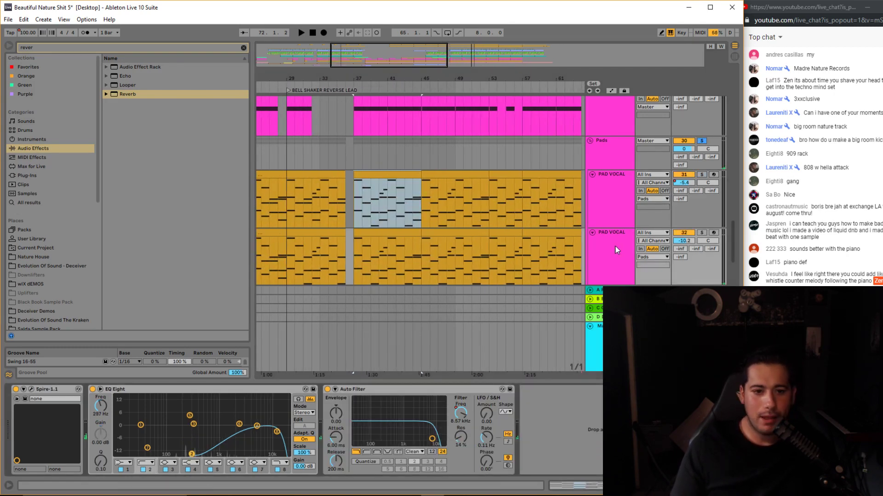
{"action": "left_click", "coordinate": [31, 390]}
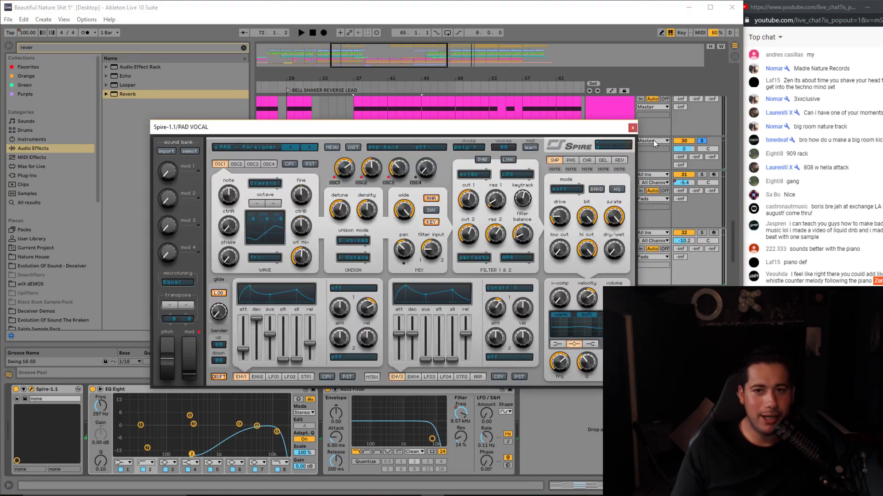
{"action": "left_click", "coordinate": [632, 128]}
Play from bar 37 and compare the two PAD VOCAL layers by soloing each one and the whole Pads group.
{"action": "key", "text": "space"}
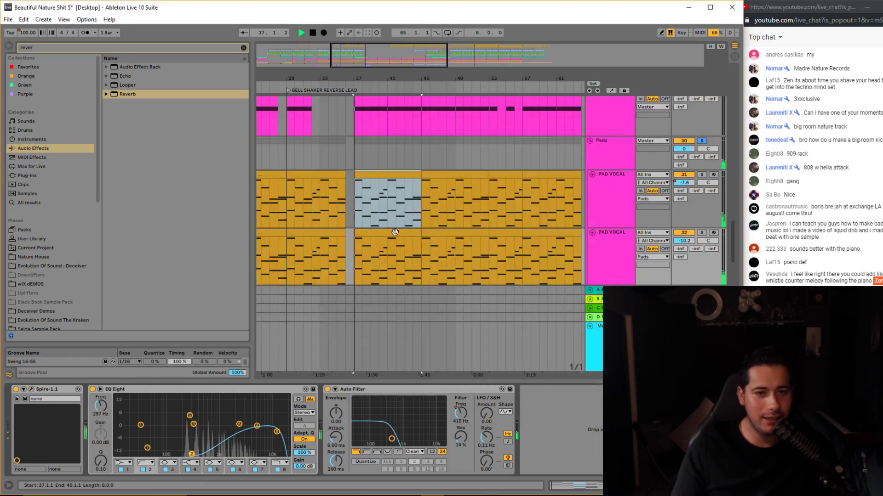
{"action": "left_click", "coordinate": [701, 233]}
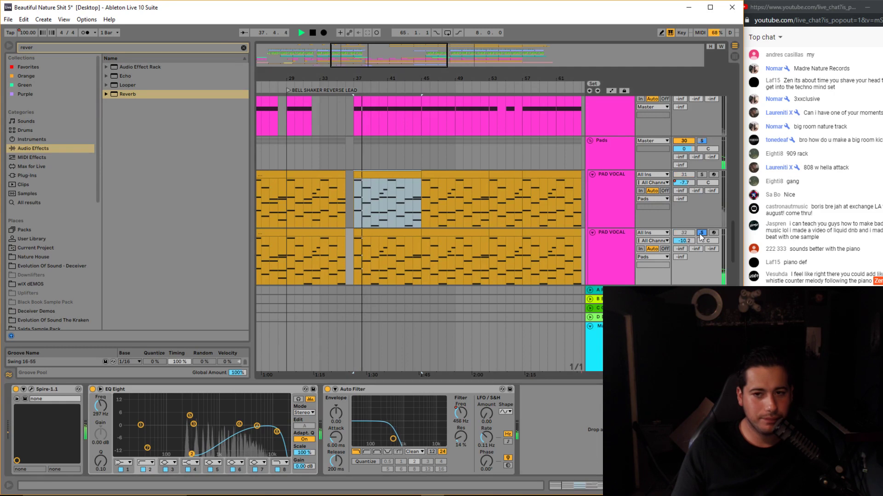
{"action": "left_click", "coordinate": [701, 142]}
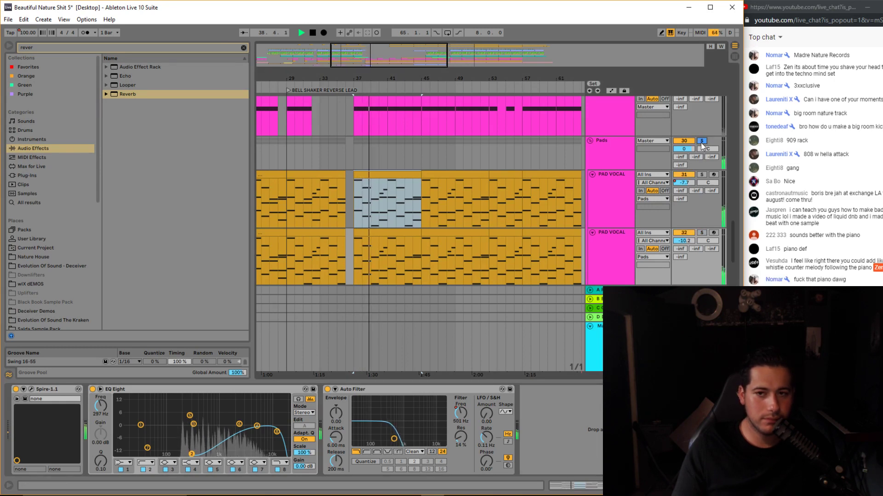
{"action": "left_click", "coordinate": [624, 252]}
{"action": "left_click", "coordinate": [622, 211]}
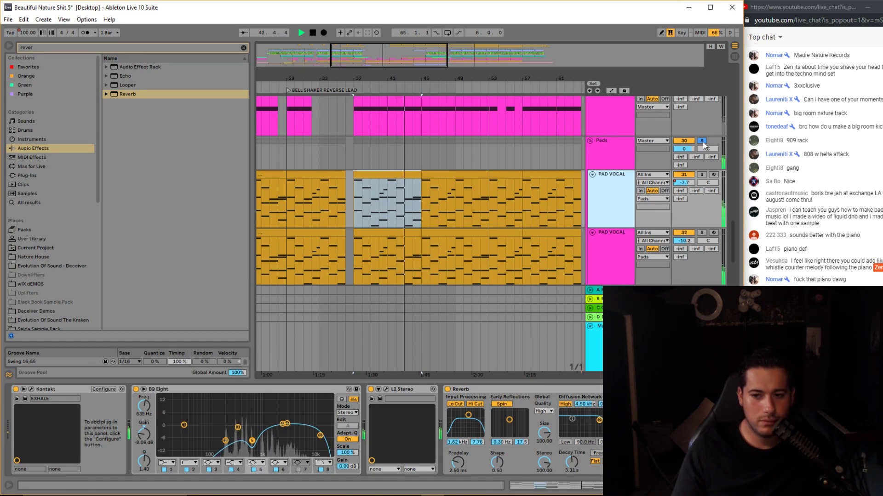
{"action": "left_click", "coordinate": [702, 176]}
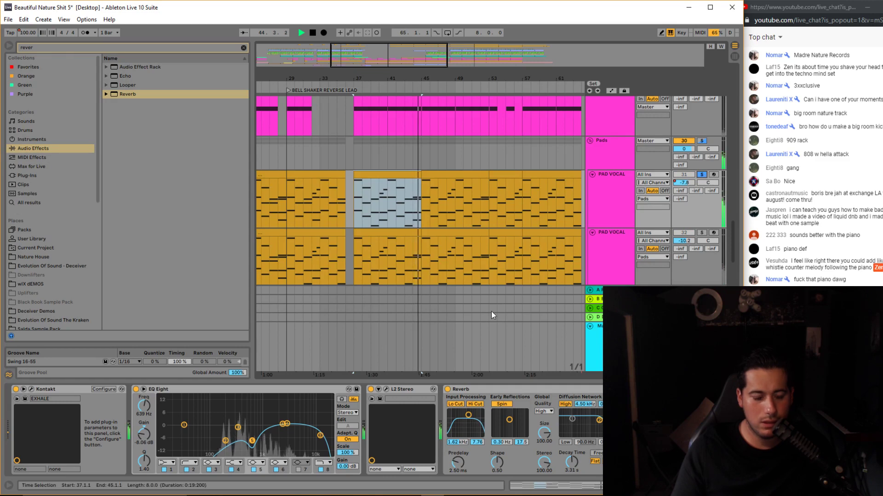
Raise the first PAD VOCAL track's Auto Filter frequency automation at bar 53 and clear the Pads solo.
{"action": "scroll", "coordinate": [581, 401], "scroll_direction": "down", "scroll_amount": 5}
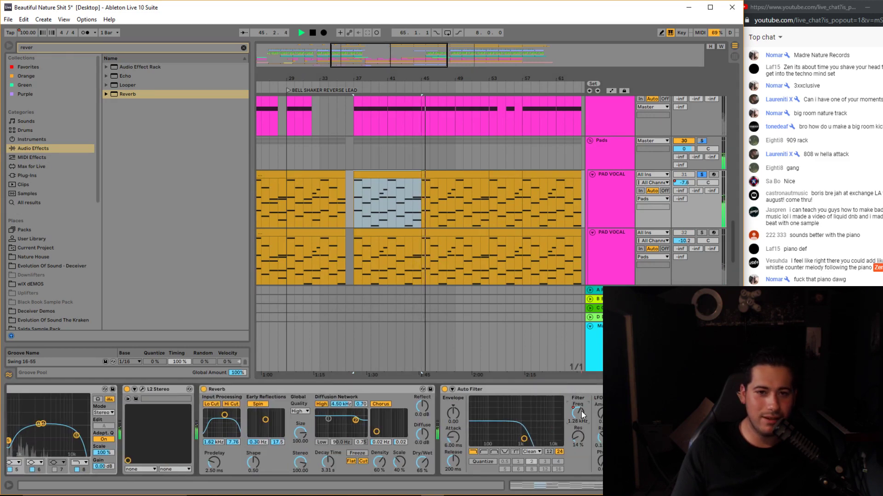
{"action": "left_click", "coordinate": [611, 90]}
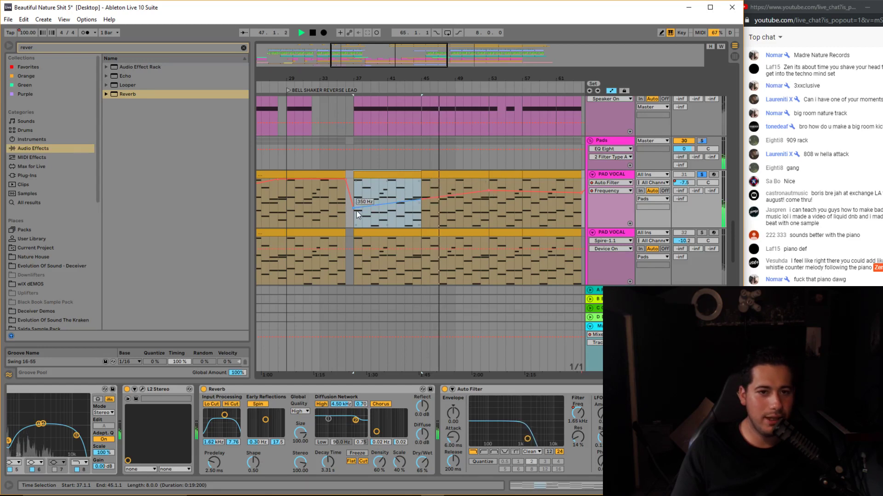
{"action": "left_click_drag", "start_coordinate": [489, 189], "coordinate": [489, 181]}
{"action": "left_click", "coordinate": [701, 141]}
{"action": "left_click", "coordinate": [701, 142]}
Play the full mix from bar 45 and set the Piano track volume to -0.1 dB.
{"action": "left_click_drag", "start_coordinate": [507, 79], "coordinate": [506, 120]}
{"action": "scroll", "coordinate": [456, 209], "scroll_direction": "up", "scroll_amount": 4}
{"action": "scroll", "coordinate": [506, 211], "scroll_direction": "up", "scroll_amount": 15}
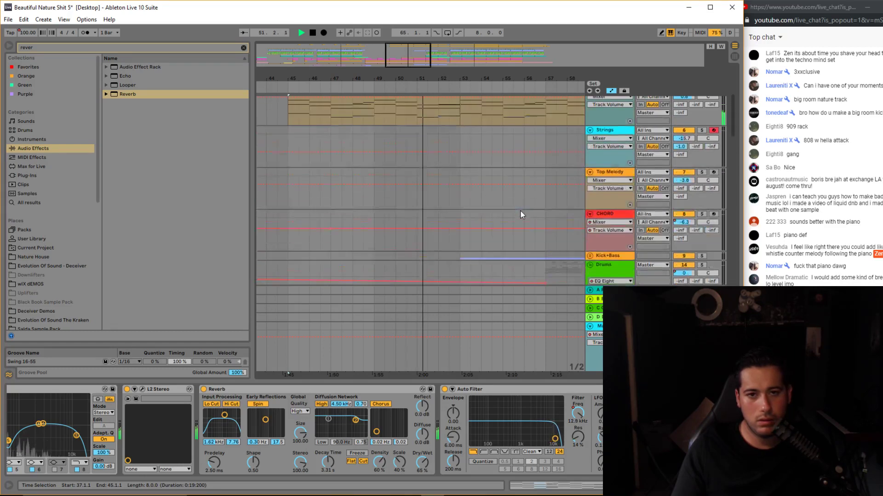
{"action": "scroll", "coordinate": [520, 211], "scroll_direction": "up", "scroll_amount": 3}
{"action": "left_click", "coordinate": [681, 203]}
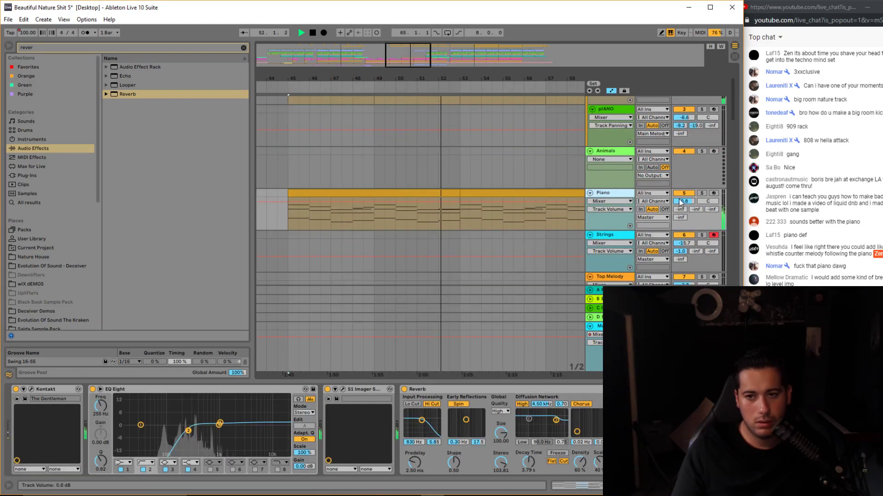
{"action": "left_click_drag", "start_coordinate": [683, 201], "coordinate": [682, 204]}
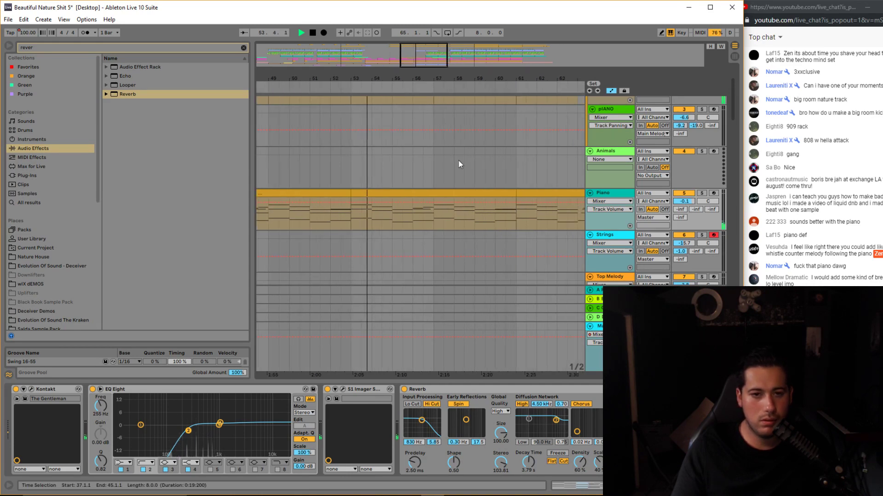
Shorten the 1st vocal clip that starts at bar 53 so it ends at bar 55.
{"action": "scroll", "coordinate": [459, 168], "scroll_direction": "down", "scroll_amount": 15}
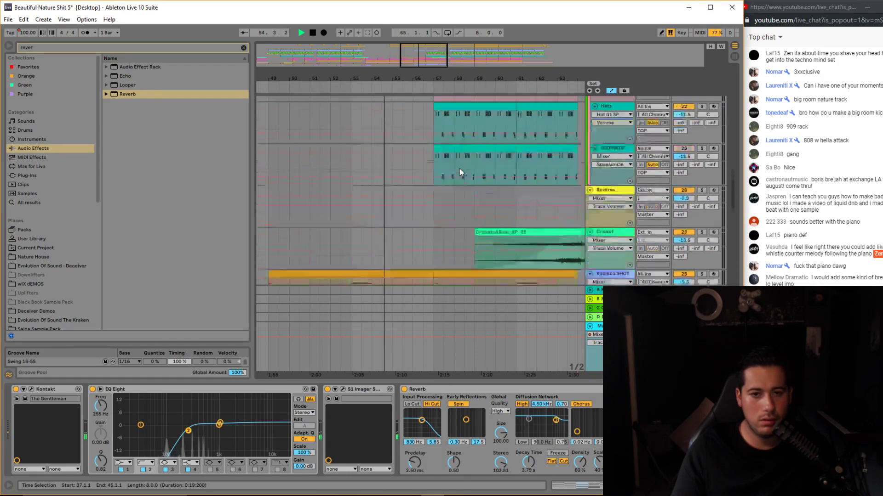
{"action": "scroll", "coordinate": [460, 168], "scroll_direction": "down", "scroll_amount": 5}
{"action": "scroll", "coordinate": [459, 173], "scroll_direction": "down", "scroll_amount": 4}
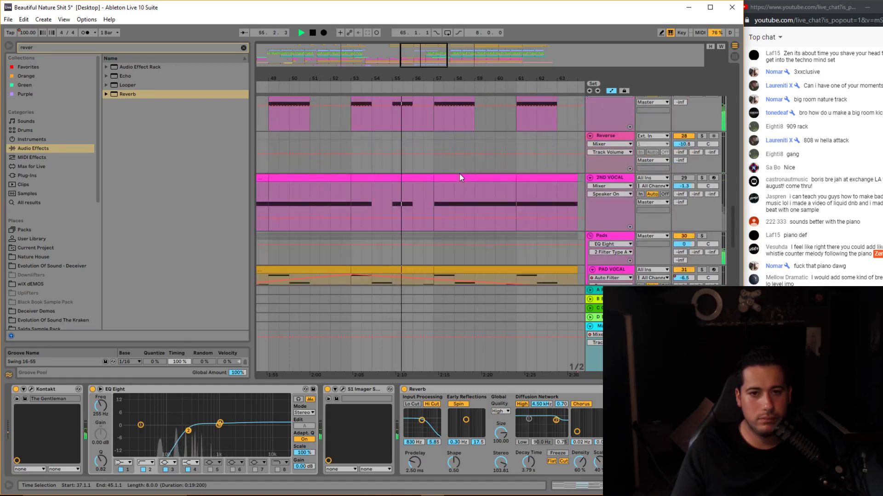
{"action": "scroll", "coordinate": [460, 178], "scroll_direction": "up", "scroll_amount": 6}
{"action": "scroll", "coordinate": [458, 201], "scroll_direction": "down", "scroll_amount": 4}
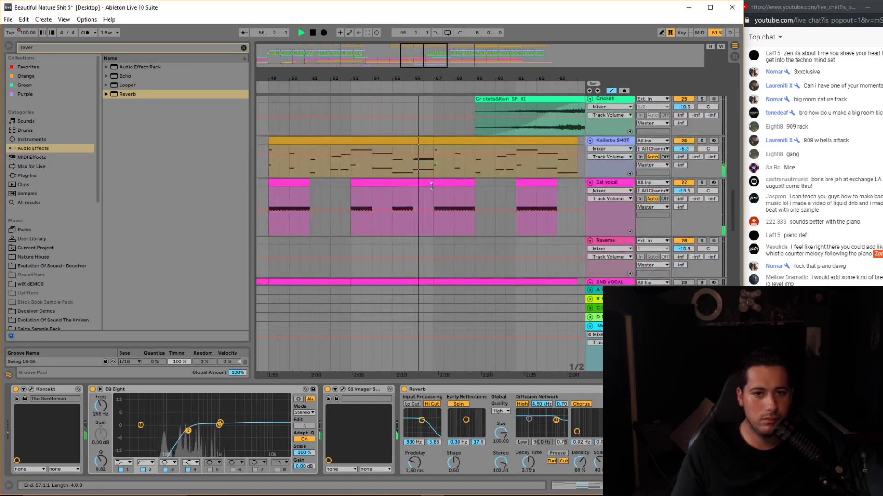
{"action": "left_click_drag", "start_coordinate": [431, 186], "coordinate": [391, 186]}
{"action": "scroll", "coordinate": [410, 194], "scroll_direction": "down", "scroll_amount": 7}
{"action": "left_click_drag", "start_coordinate": [476, 64], "coordinate": [477, 46]}
{"action": "scroll", "coordinate": [489, 176], "scroll_direction": "up", "scroll_amount": 6}
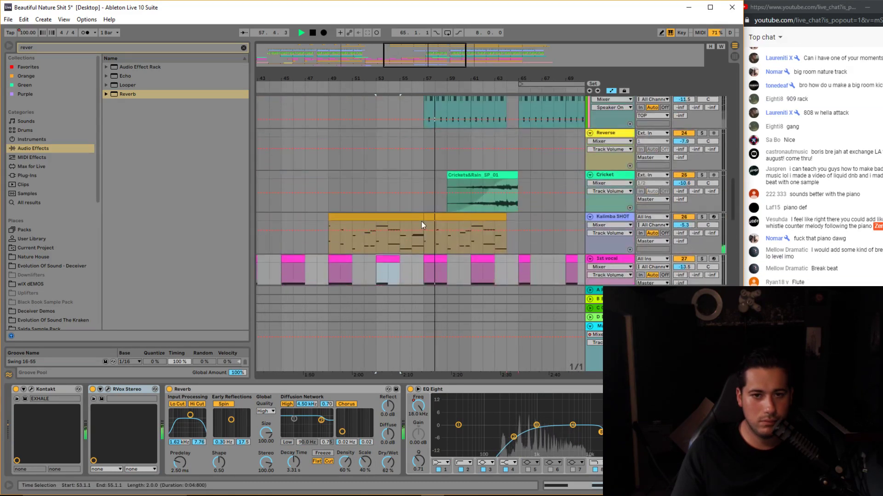
Solo the Kalimba SHOT track and play its clip from bar 57.
{"action": "left_click", "coordinate": [416, 133]}
{"action": "key", "text": "space"}
{"action": "scroll", "coordinate": [416, 136], "scroll_direction": "up", "scroll_amount": 1}
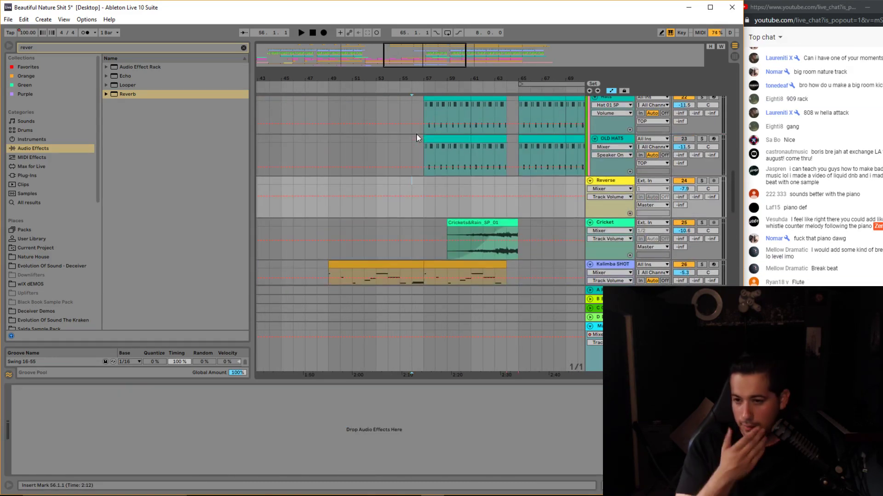
{"action": "scroll", "coordinate": [466, 178], "scroll_direction": "down", "scroll_amount": 4}
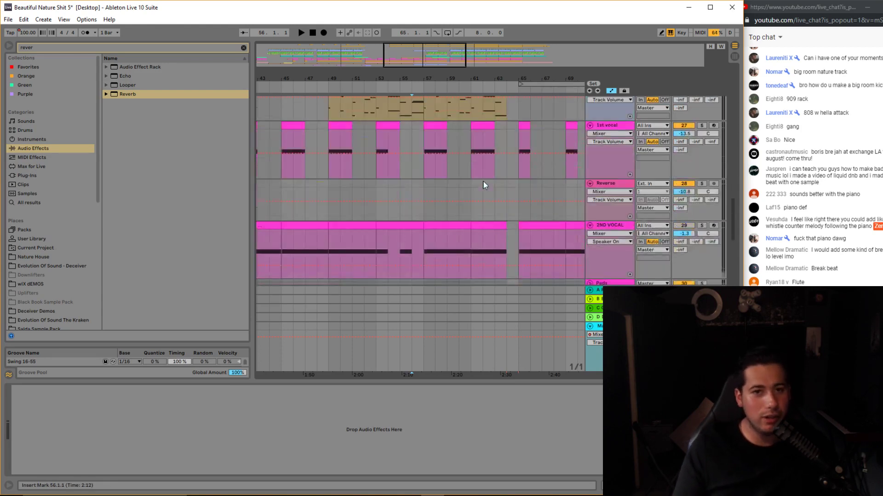
{"action": "scroll", "coordinate": [483, 182], "scroll_direction": "up", "scroll_amount": 1}
{"action": "left_click", "coordinate": [430, 122]}
{"action": "key", "text": "space"}
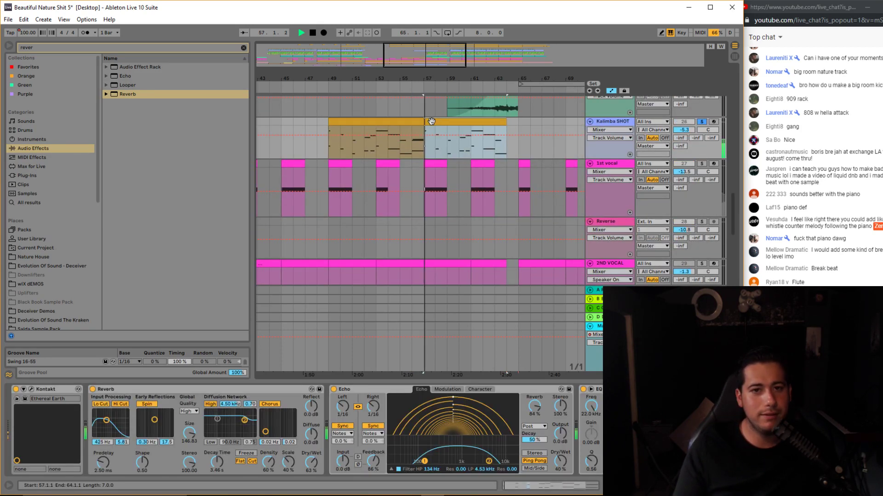
{"action": "left_click_drag", "start_coordinate": [434, 52], "coordinate": [433, 63]}
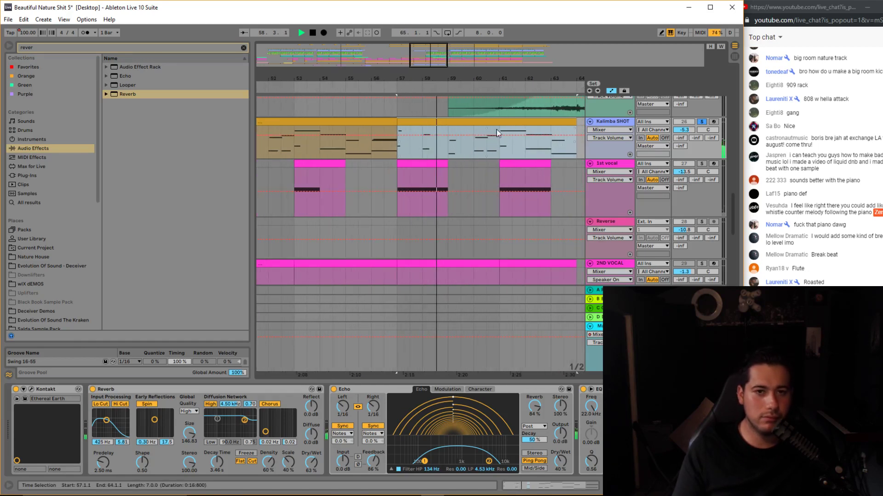
Set the Kalimba SHOT Reverb dry/wet to 44% and Echo dry/wet to 28%, and clear the track's solo.
{"action": "double_click", "coordinate": [453, 123]}
{"action": "double_click", "coordinate": [608, 121]}
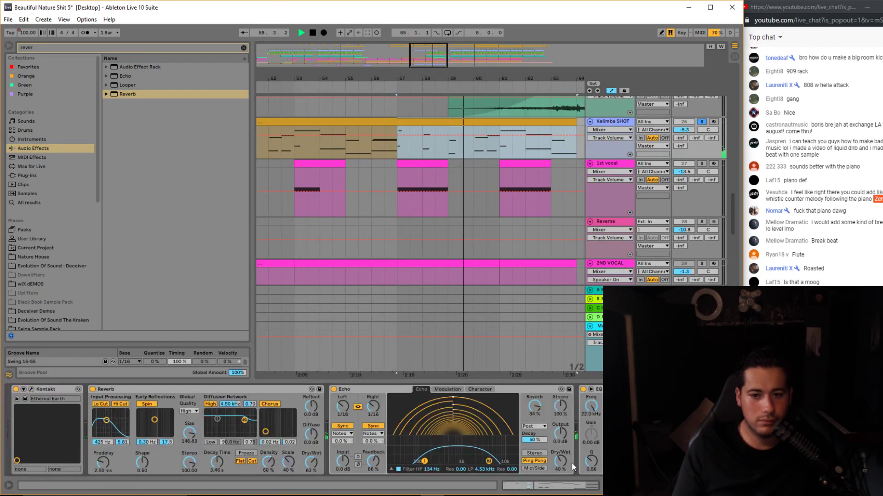
{"action": "left_click_drag", "start_coordinate": [311, 463], "coordinate": [311, 481]}
{"action": "left_click_drag", "start_coordinate": [558, 462], "coordinate": [559, 471]}
{"action": "left_click_drag", "start_coordinate": [311, 463], "coordinate": [311, 457]}
{"action": "key", "text": "space"}
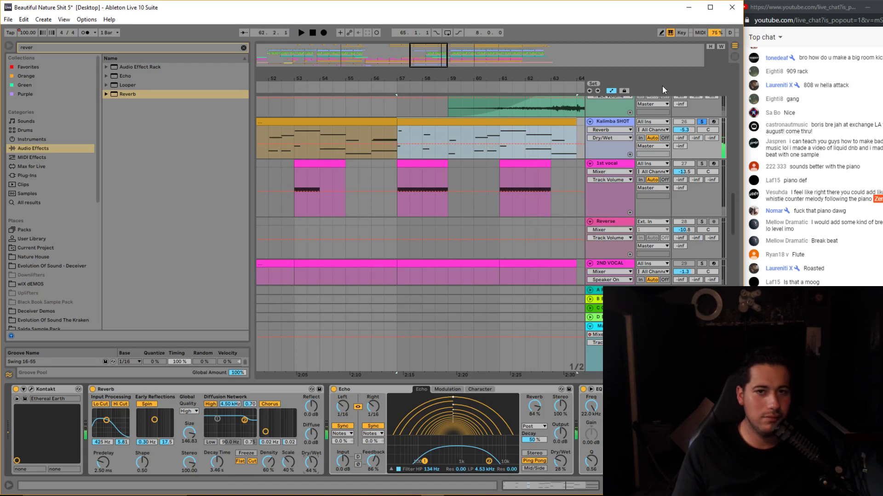
{"action": "left_click", "coordinate": [701, 123]}
Play the full mix from the Kalimba SHOT clip at bar 49 and review the tracks above it.
{"action": "scroll", "coordinate": [449, 129], "scroll_direction": "down", "scroll_amount": 4}
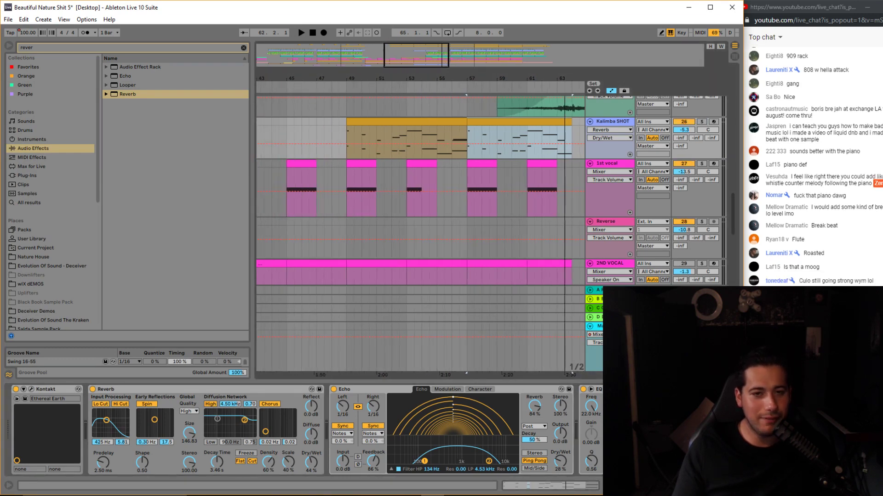
{"action": "left_click", "coordinate": [449, 129]}
{"action": "key", "text": "space"}
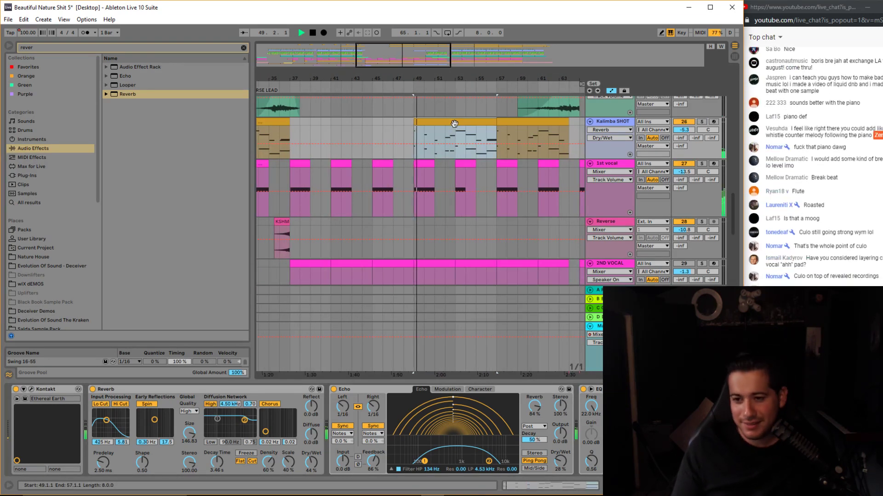
{"action": "scroll", "coordinate": [501, 184], "scroll_direction": "up", "scroll_amount": 4}
{"action": "left_click", "coordinate": [447, 53]}
{"action": "scroll", "coordinate": [400, 216], "scroll_direction": "up", "scroll_amount": 5}
Play the full mix from bar 57 and set the Kalimba SHOT track volume to -6.8 dB.
{"action": "left_click", "coordinate": [339, 213]}
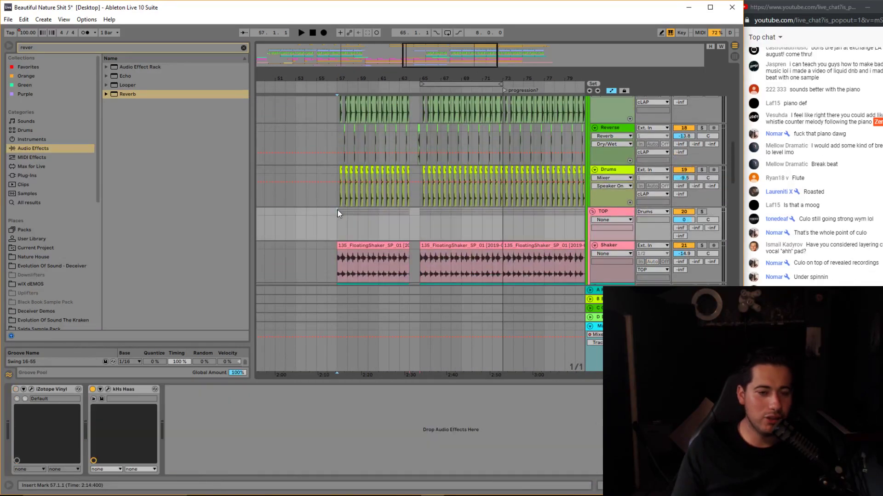
{"action": "key", "text": "space"}
{"action": "key", "text": "plus"}
{"action": "key", "text": "plus"}
{"action": "key", "text": "plus"}
{"action": "scroll", "coordinate": [504, 216], "scroll_direction": "down", "scroll_amount": 8}
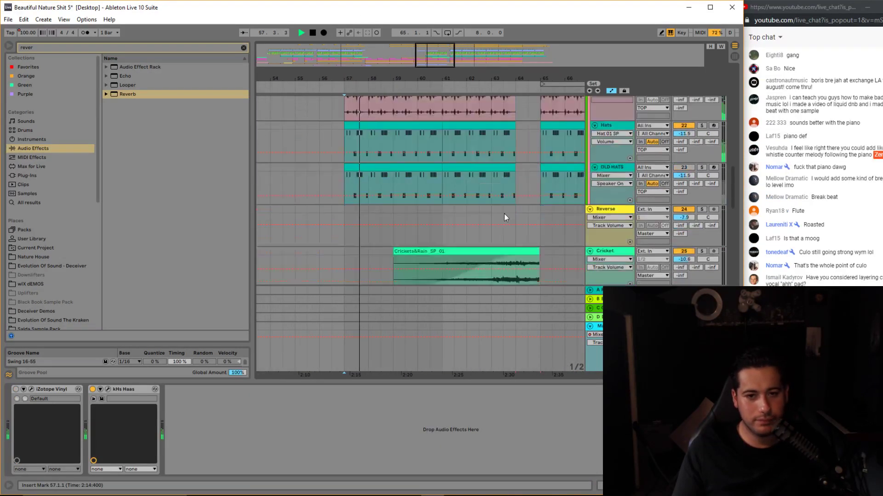
{"action": "left_click_drag", "start_coordinate": [684, 130], "coordinate": [684, 132]}
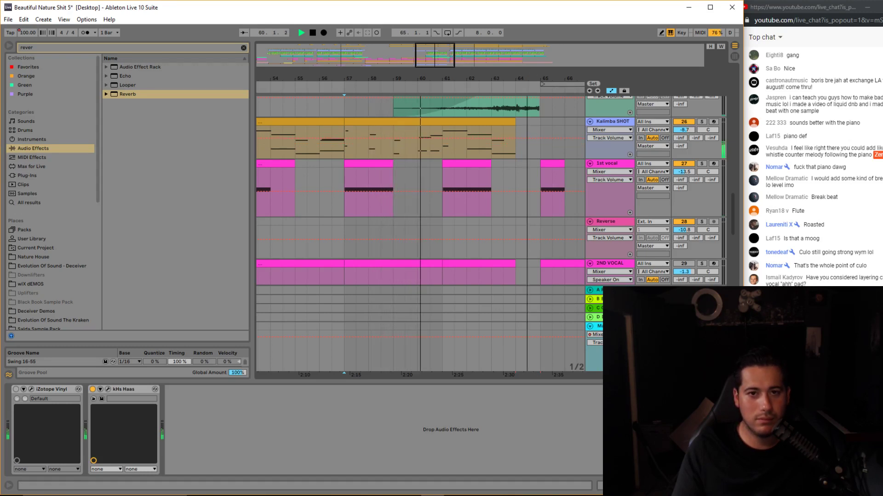
{"action": "left_click_drag", "start_coordinate": [509, 55], "coordinate": [473, 47]}
{"action": "left_click_drag", "start_coordinate": [684, 130], "coordinate": [684, 125]}
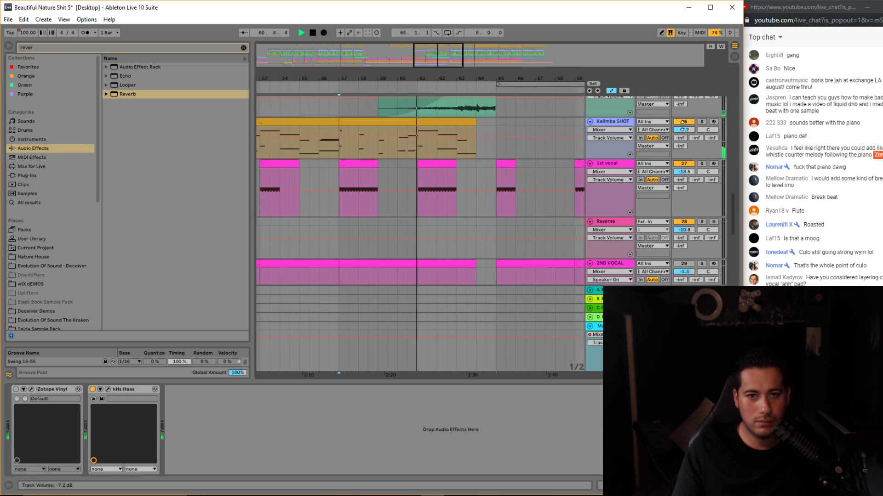
{"action": "left_click_drag", "start_coordinate": [444, 55], "coordinate": [448, 55]}
{"action": "scroll", "coordinate": [649, 119], "scroll_direction": "up", "scroll_amount": 1}
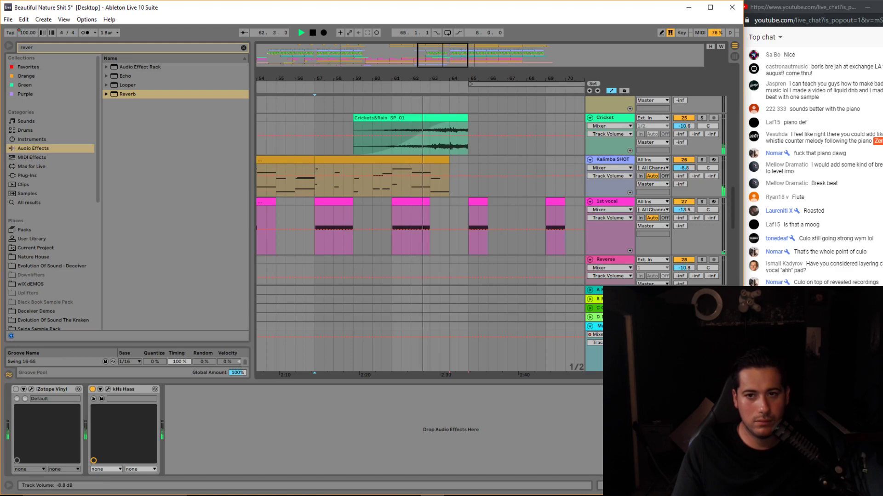
Inspect the Crickets&Rain_SP_01 clip with its Reverb and review the drum and melody tracks up to bar 65.
{"action": "scroll", "coordinate": [697, 183], "scroll_direction": "up", "scroll_amount": 2}
{"action": "left_click_drag", "start_coordinate": [450, 56], "coordinate": [450, 72]}
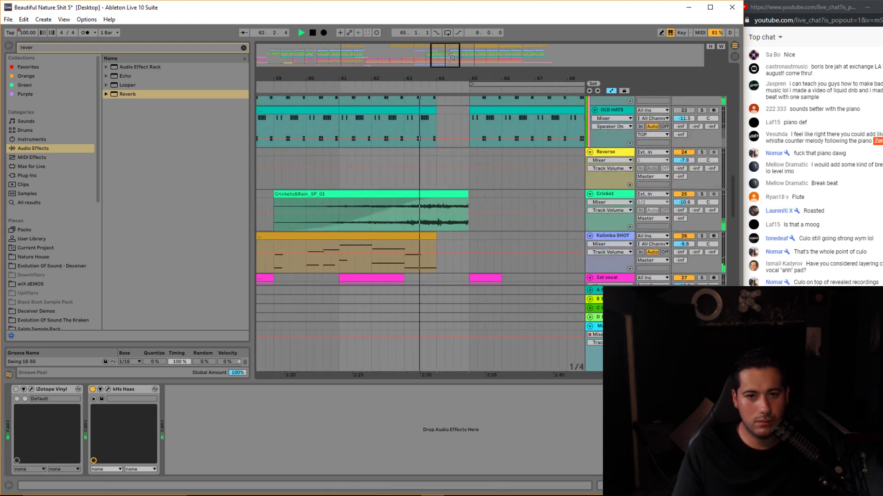
{"action": "left_click", "coordinate": [390, 198]}
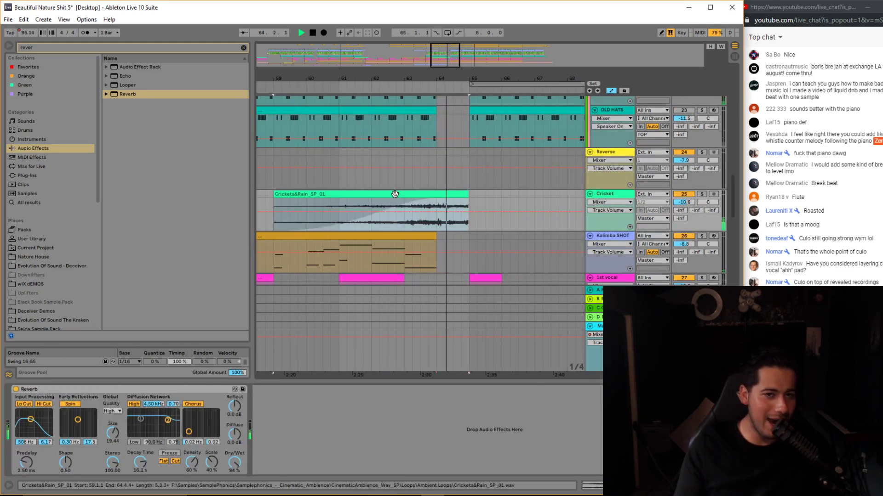
{"action": "scroll", "coordinate": [401, 205], "scroll_direction": "up", "scroll_amount": 10}
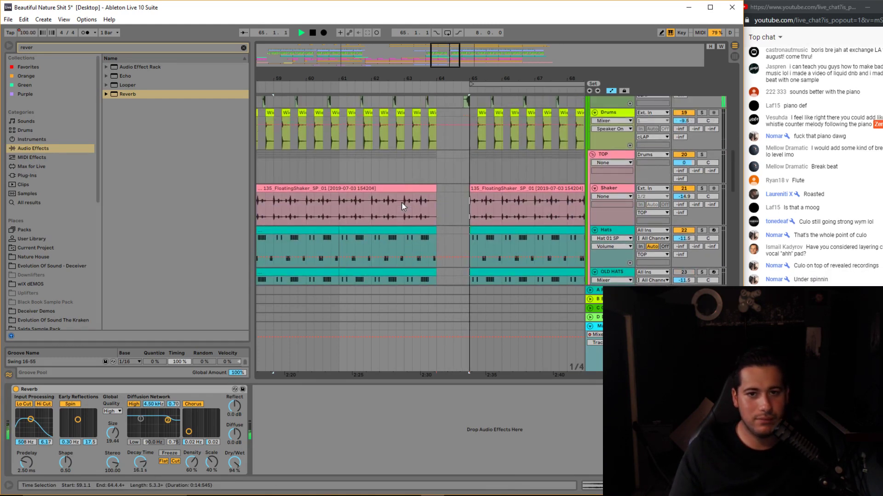
{"action": "scroll", "coordinate": [468, 203], "scroll_direction": "up", "scroll_amount": 6}
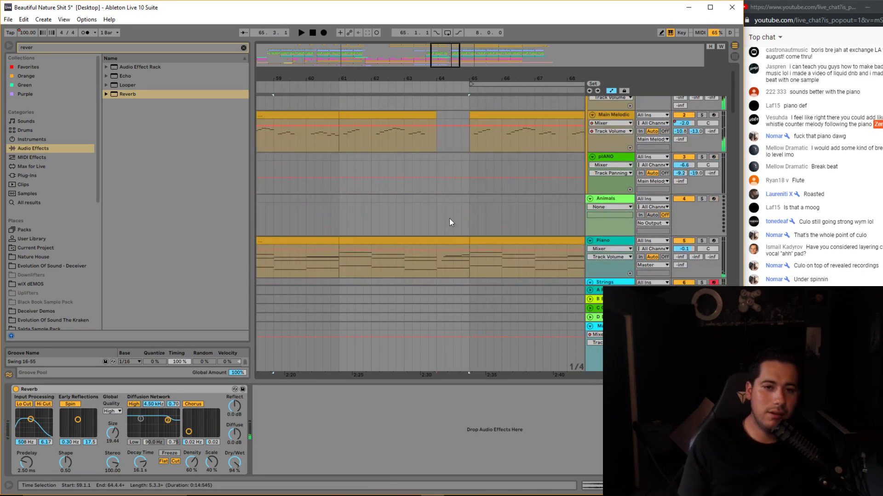
Listen to the Piano track on its own from bar 64 and clear its solo.
{"action": "left_click", "coordinate": [437, 263]}
{"action": "left_click", "coordinate": [702, 240]}
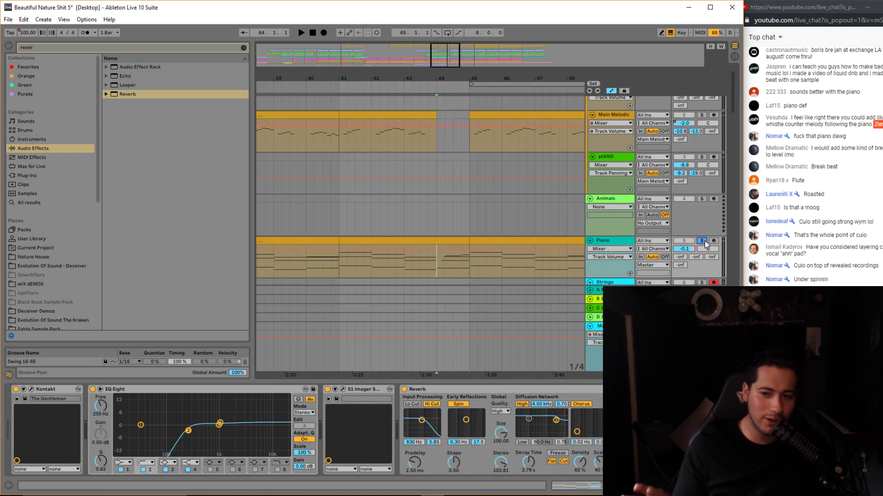
{"action": "key", "text": "space"}
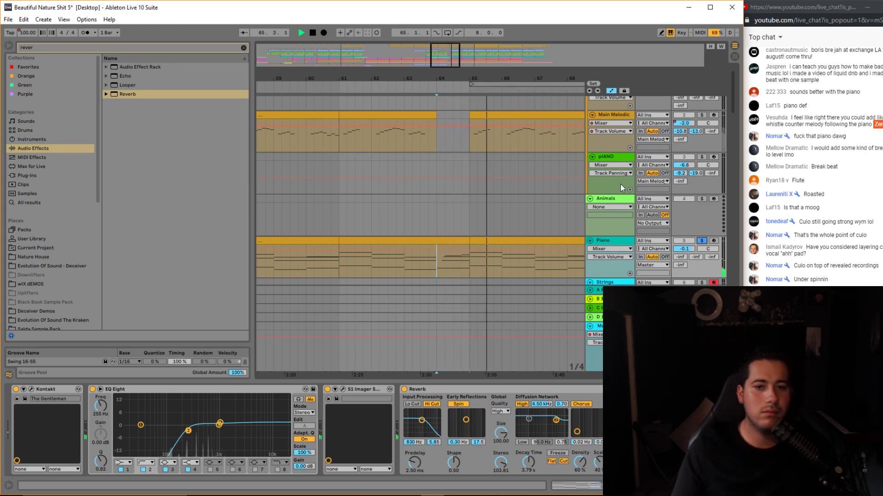
{"action": "scroll", "coordinate": [528, 189], "scroll_direction": "down", "scroll_amount": 3}
{"action": "left_click", "coordinate": [702, 165]}
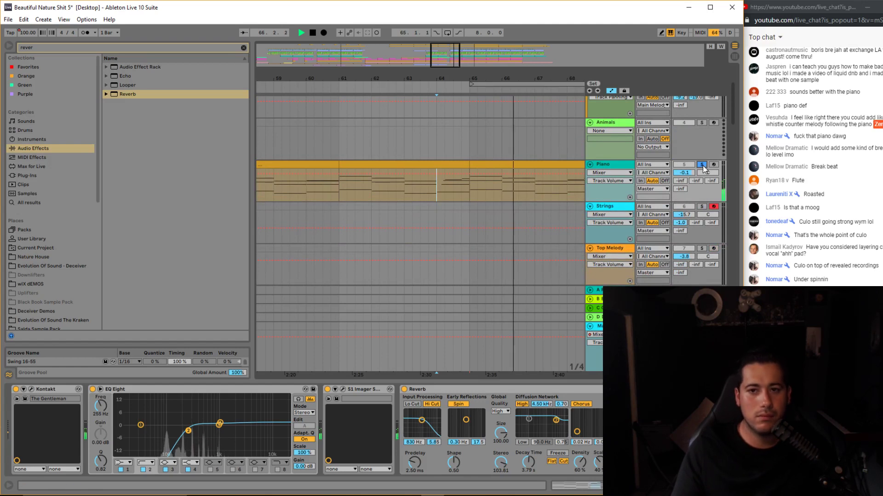
Select the Piano clip from bar 65 to 73 and listen to the full mix while reviewing the arrangement up to the progression section.
{"action": "left_click_drag", "start_coordinate": [479, 79], "coordinate": [439, 90]}
{"action": "left_click", "coordinate": [608, 164]}
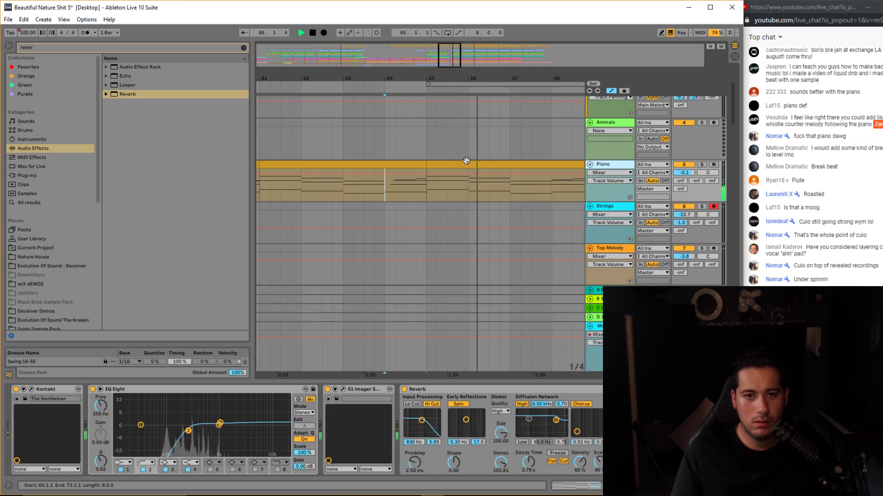
{"action": "left_click_drag", "start_coordinate": [453, 61], "coordinate": [463, 63]}
{"action": "left_click", "coordinate": [484, 164]}
{"action": "scroll", "coordinate": [459, 189], "scroll_direction": "right", "scroll_amount": 2}
{"action": "scroll", "coordinate": [457, 187], "scroll_direction": "up", "scroll_amount": 2}
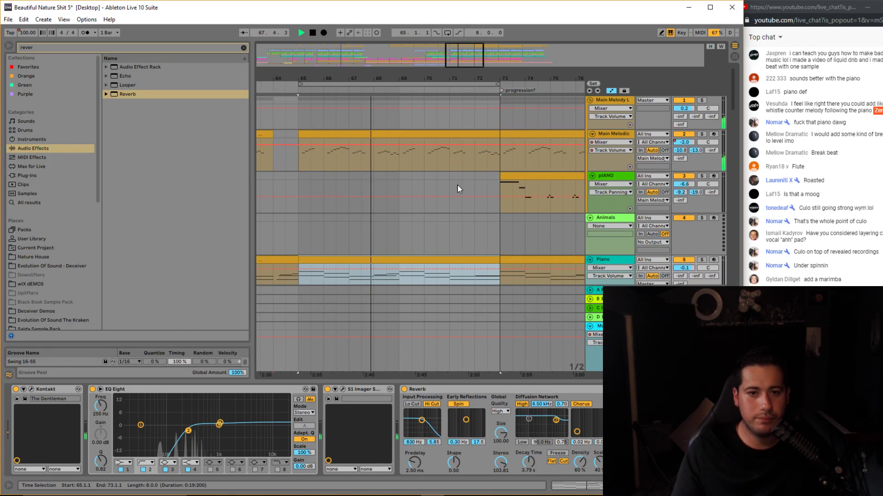
{"action": "left_click_drag", "start_coordinate": [459, 50], "coordinate": [464, 52]}
{"action": "scroll", "coordinate": [442, 170], "scroll_direction": "down", "scroll_amount": 3}
{"action": "key", "text": "space"}
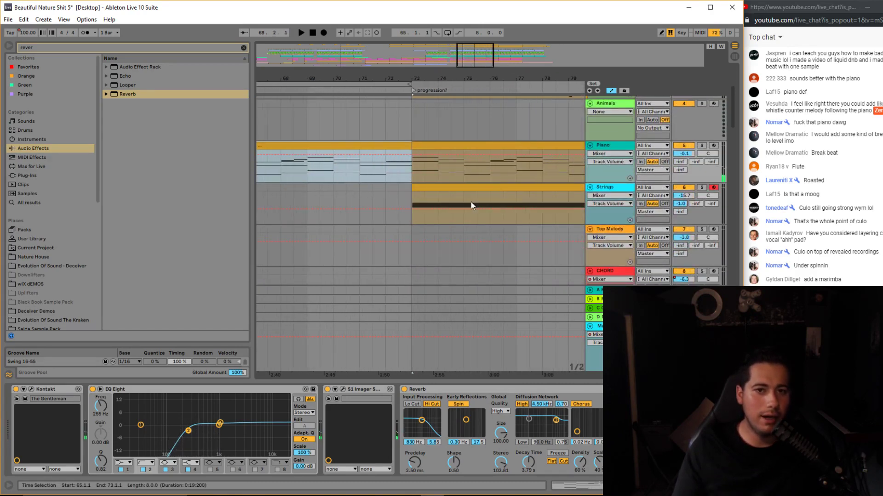
Listen to the Strings clip soloed from bar 73 and clear the track's solo.
{"action": "left_click", "coordinate": [469, 188]}
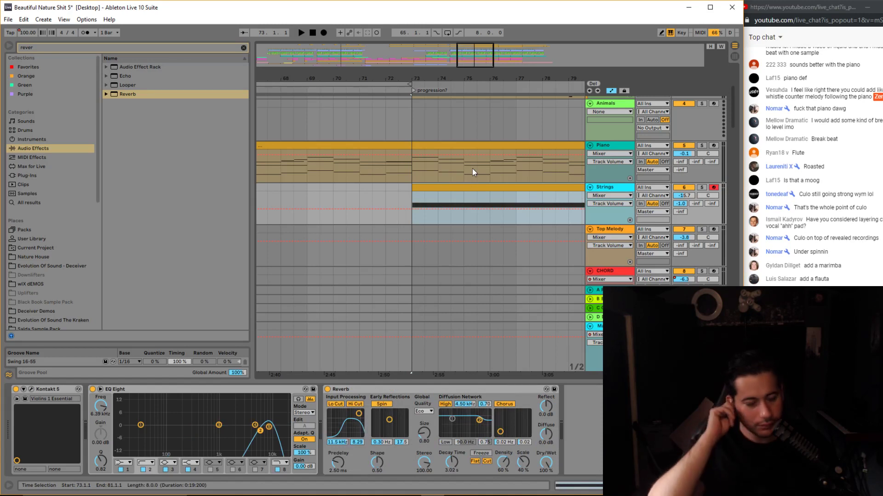
{"action": "left_click", "coordinate": [702, 187]}
{"action": "key", "text": "space"}
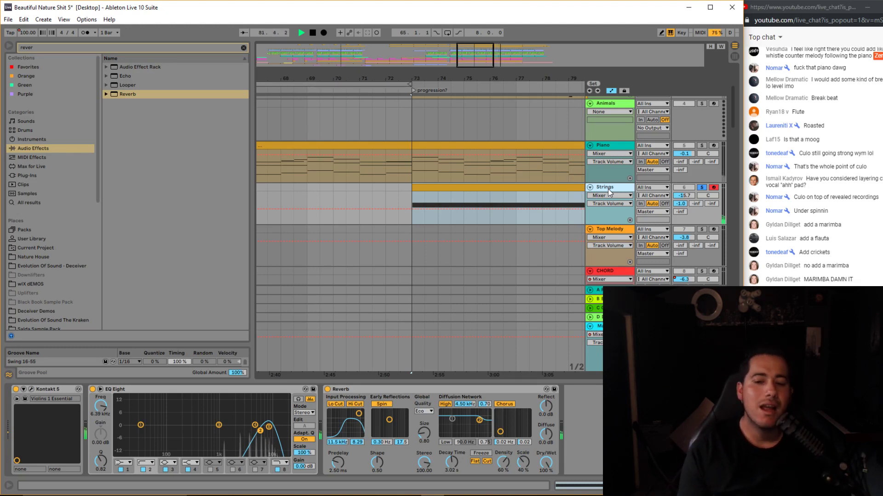
{"action": "left_click_drag", "start_coordinate": [485, 55], "coordinate": [490, 54]}
{"action": "key", "text": "space"}
{"action": "left_click", "coordinate": [701, 187]}
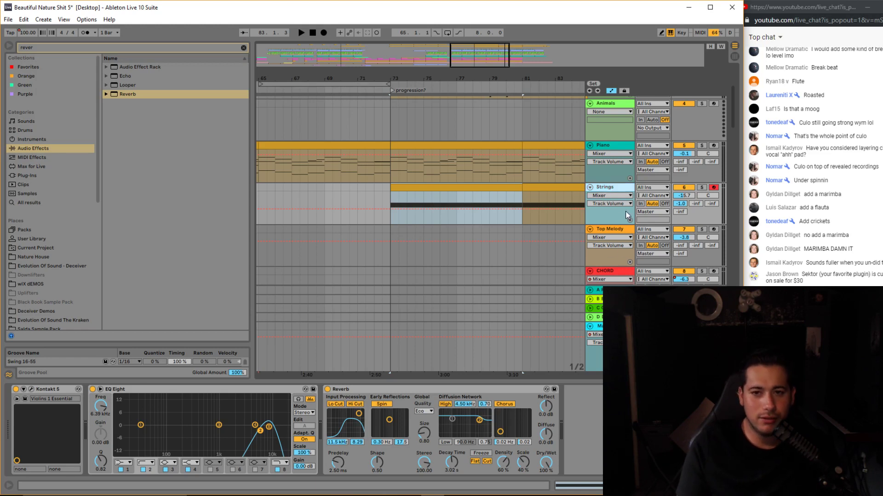
Examine the effect chain on the Master track around SSLComp Stereo and switch to the Session View.
{"action": "left_click", "coordinate": [610, 326]}
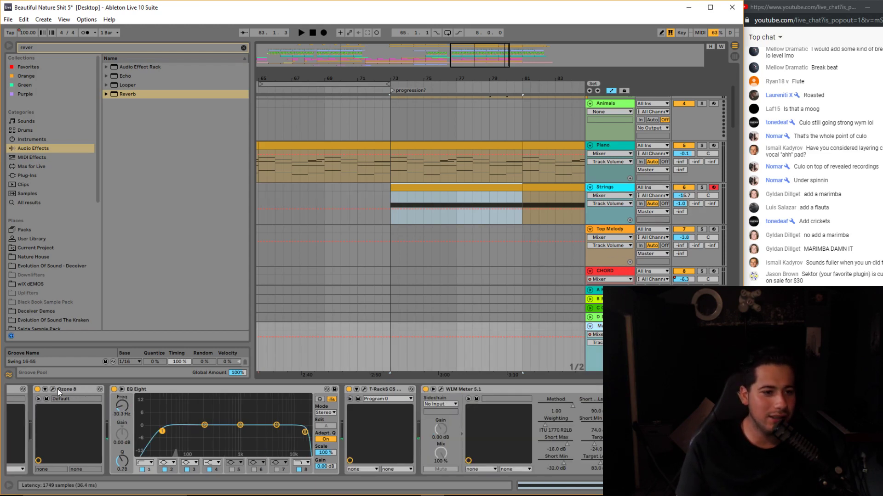
{"action": "scroll", "coordinate": [200, 399], "scroll_direction": "up", "scroll_amount": 5}
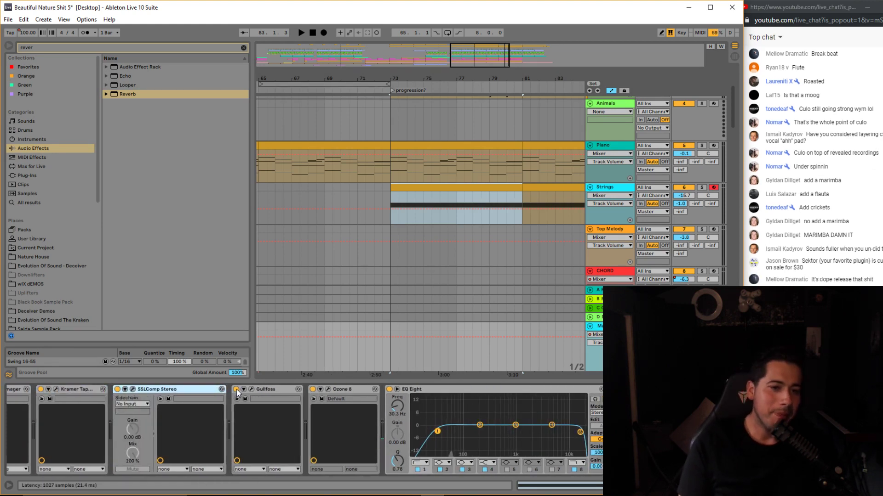
{"action": "left_click_drag", "start_coordinate": [479, 56], "coordinate": [494, 80]}
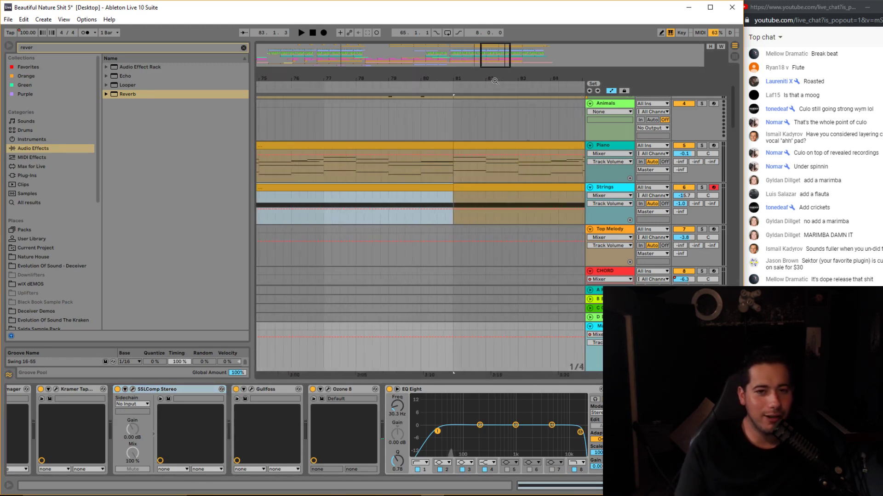
{"action": "left_click", "coordinate": [619, 191]}
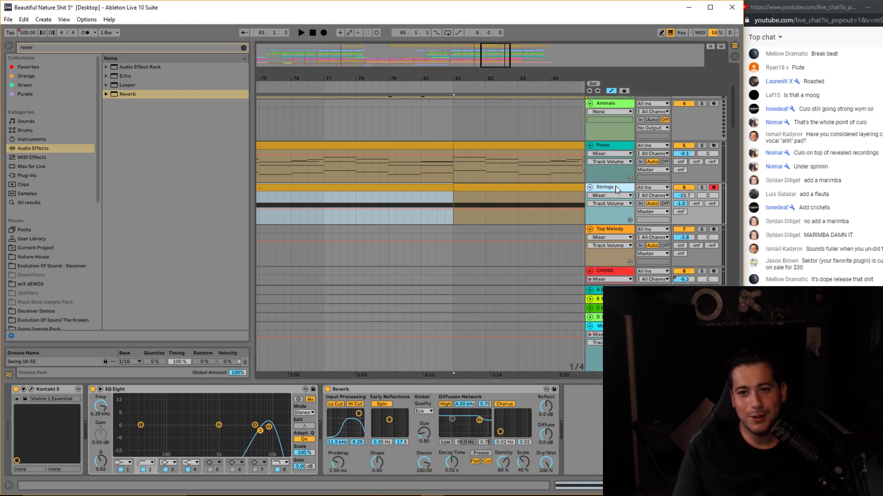
{"action": "key", "text": "Tab"}
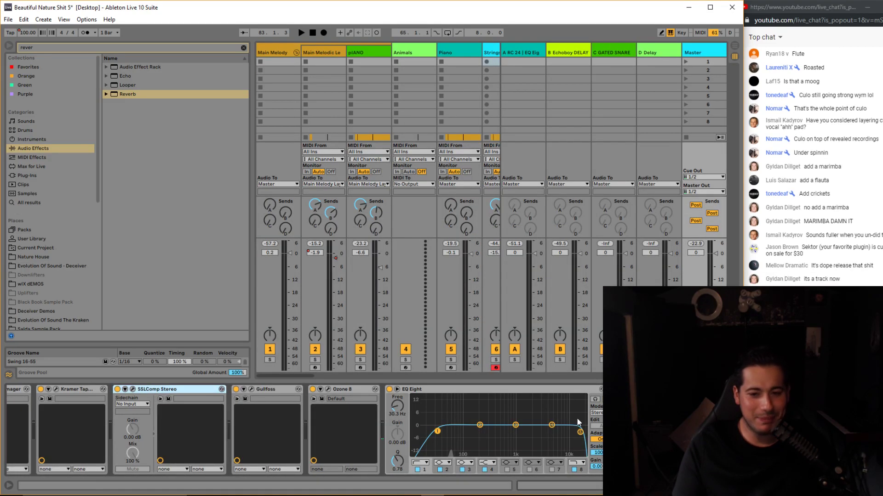
Check the spectrum of the playing mix in the SPAN analyzer on the Master track, and close the analyzer.
{"action": "scroll", "coordinate": [303, 430], "scroll_direction": "down", "scroll_amount": 10}
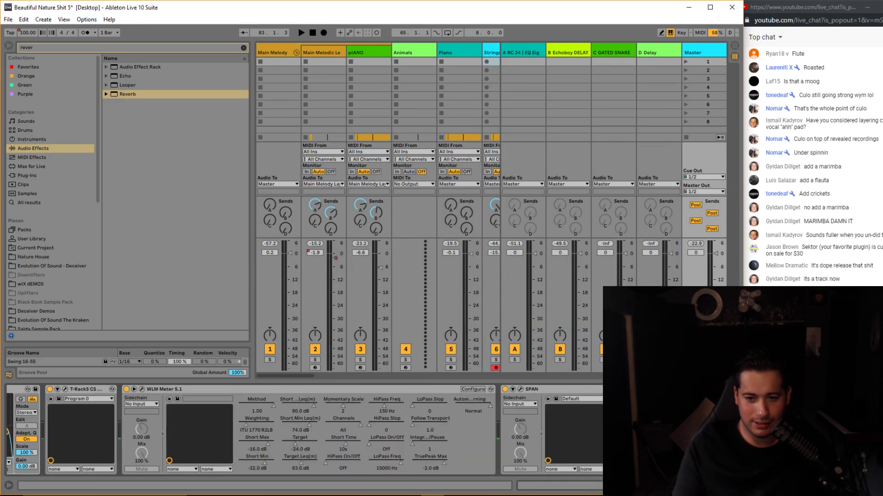
{"action": "left_click", "coordinate": [521, 390]}
{"action": "key", "text": "Tab"}
{"action": "key", "text": "space"}
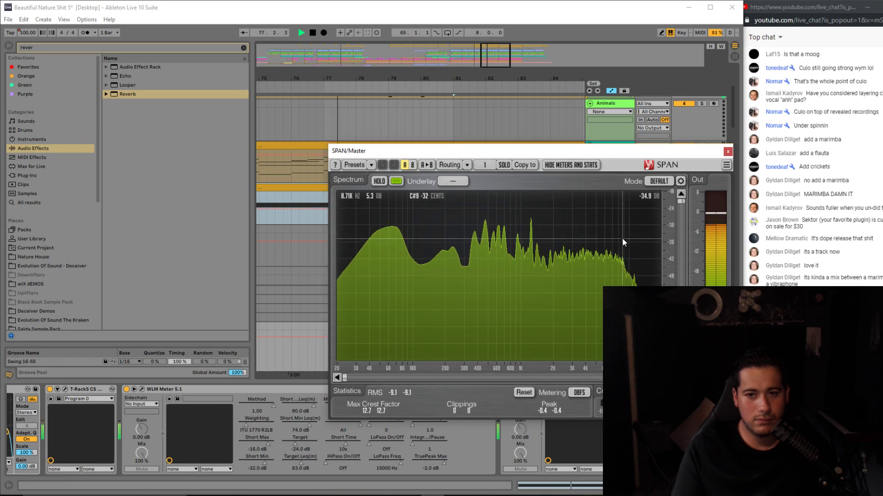
{"action": "left_click", "coordinate": [729, 152]}
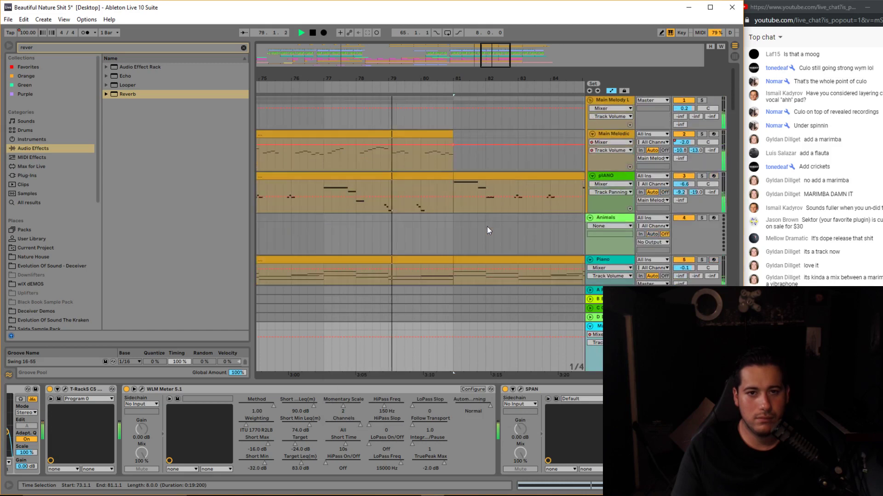
Show the Main Melodic track's device chain and listen to the mix while following the arrangement around bar 81.
{"action": "left_click", "coordinate": [610, 134]}
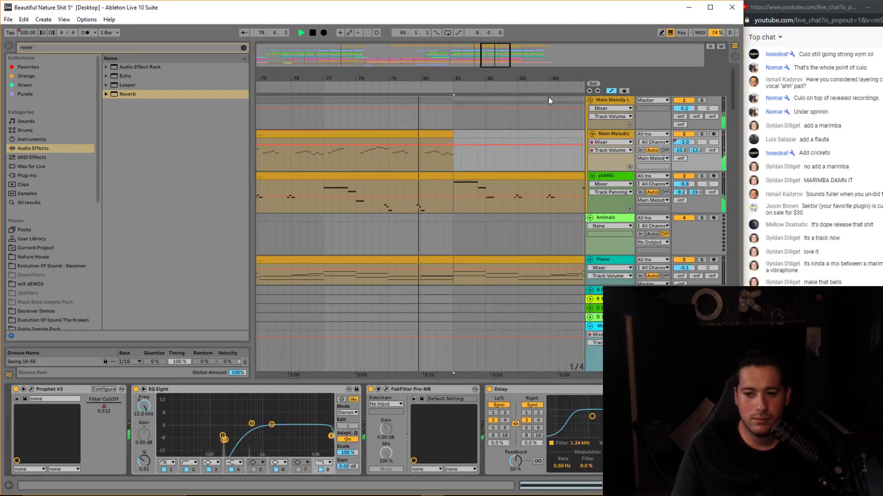
{"action": "left_click_drag", "start_coordinate": [533, 68], "coordinate": [515, 85]}
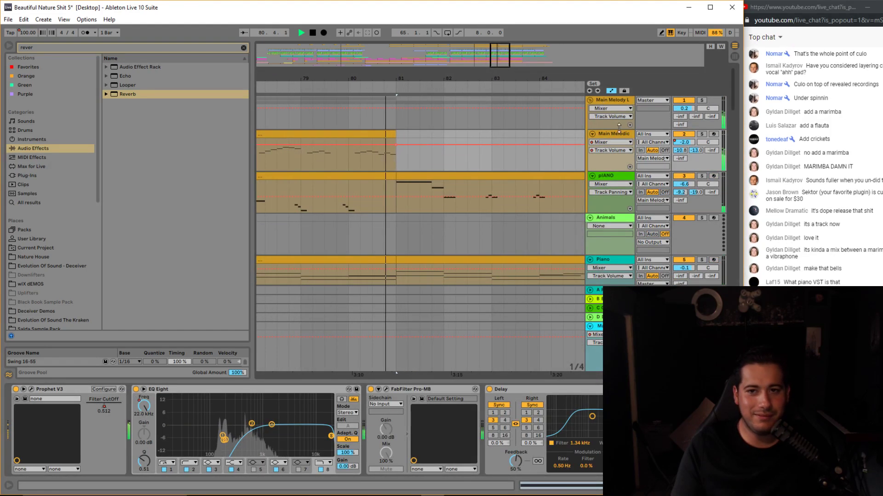
{"action": "left_click_drag", "start_coordinate": [493, 75], "coordinate": [447, 67]}
{"action": "scroll", "coordinate": [522, 138], "scroll_direction": "down", "scroll_amount": 3}
{"action": "scroll", "coordinate": [521, 157], "scroll_direction": "up", "scroll_amount": 1}
{"action": "scroll", "coordinate": [522, 160], "scroll_direction": "up", "scroll_amount": 4}
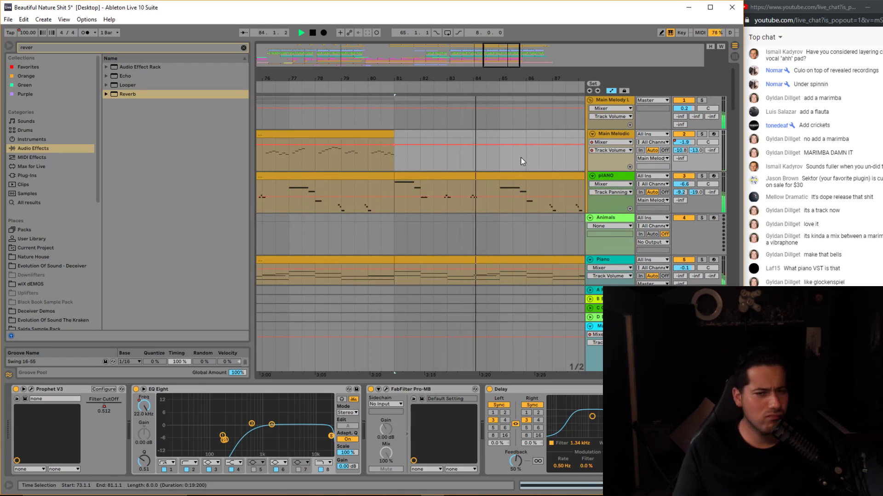
Select the pIANO clip from bar 81 to 89 while the mix plays, and save the Live set.
{"action": "left_click", "coordinate": [443, 177]}
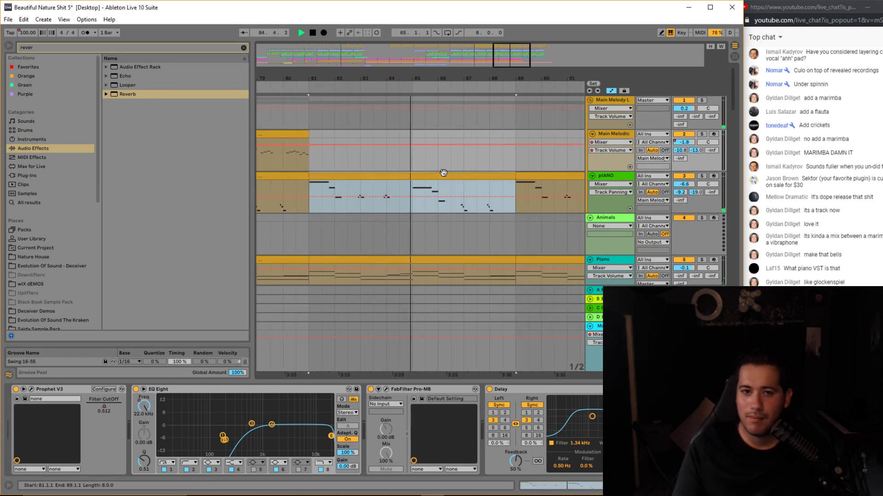
{"action": "left_click_drag", "start_coordinate": [512, 68], "coordinate": [517, 65]}
{"action": "scroll", "coordinate": [477, 182], "scroll_direction": "down", "scroll_amount": 3}
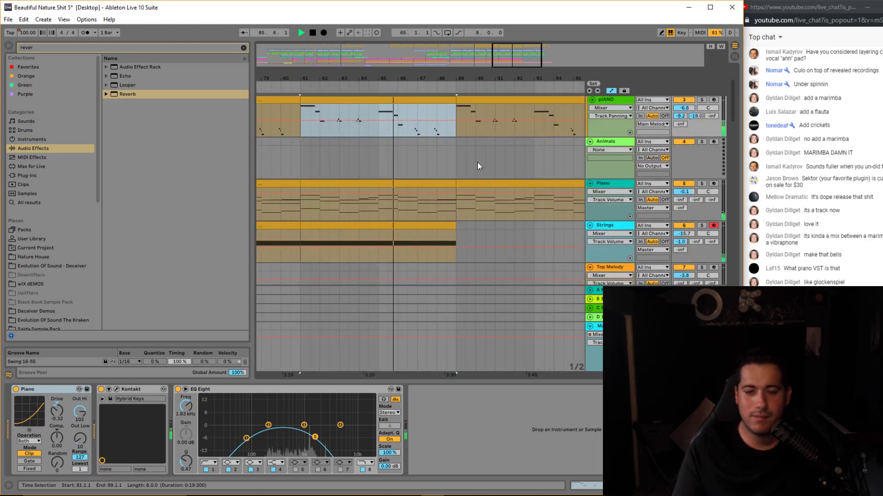
{"action": "left_click_drag", "start_coordinate": [517, 63], "coordinate": [516, 54]}
{"action": "key", "text": "ctrl+s"}
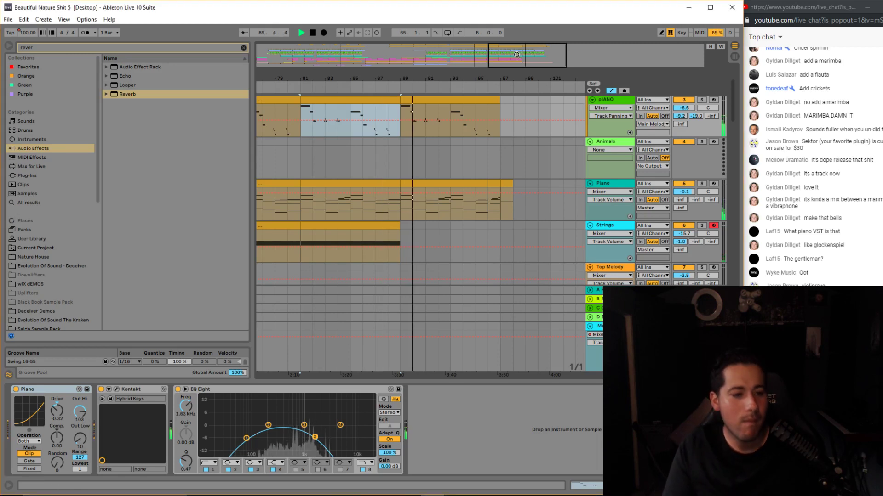
Stop playback and review the arrangement's opening section around the BELL SHAKER REVERSE LEAD marker.
{"action": "key", "text": "space"}
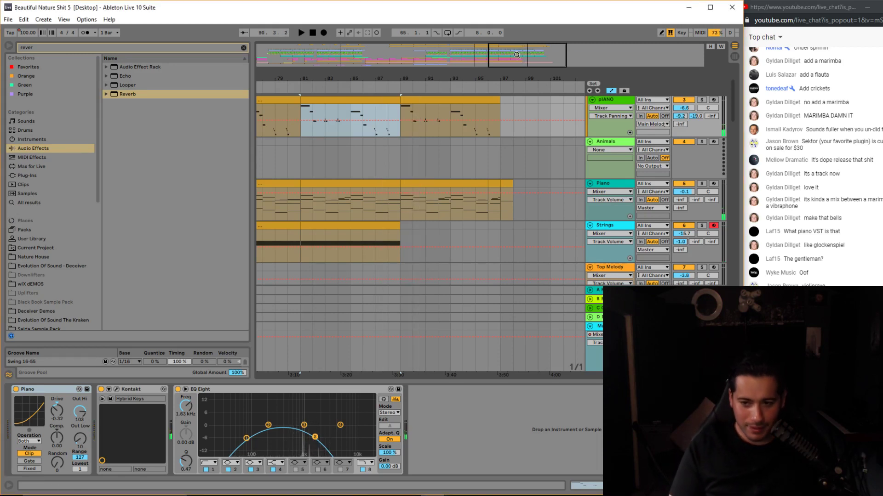
{"action": "left_click_drag", "start_coordinate": [517, 54], "coordinate": [517, 14]}
{"action": "scroll", "coordinate": [417, 158], "scroll_direction": "up", "scroll_amount": 2}
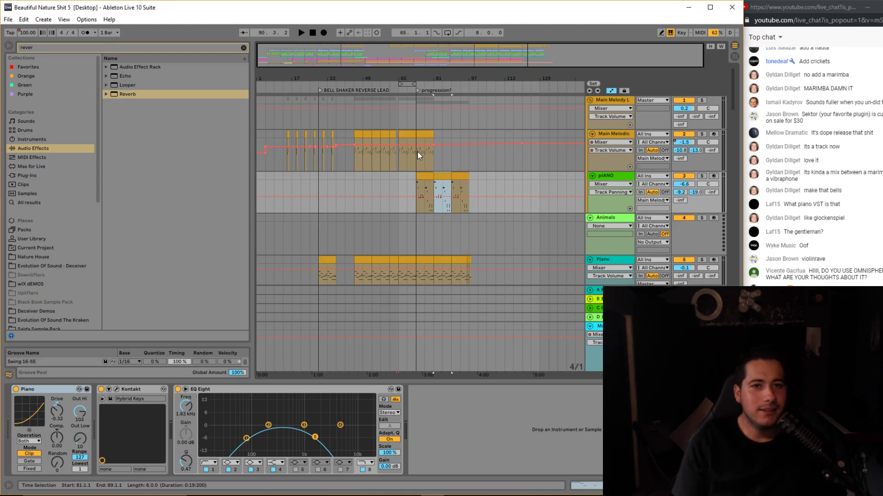
{"action": "left_click_drag", "start_coordinate": [390, 50], "coordinate": [306, 57]}
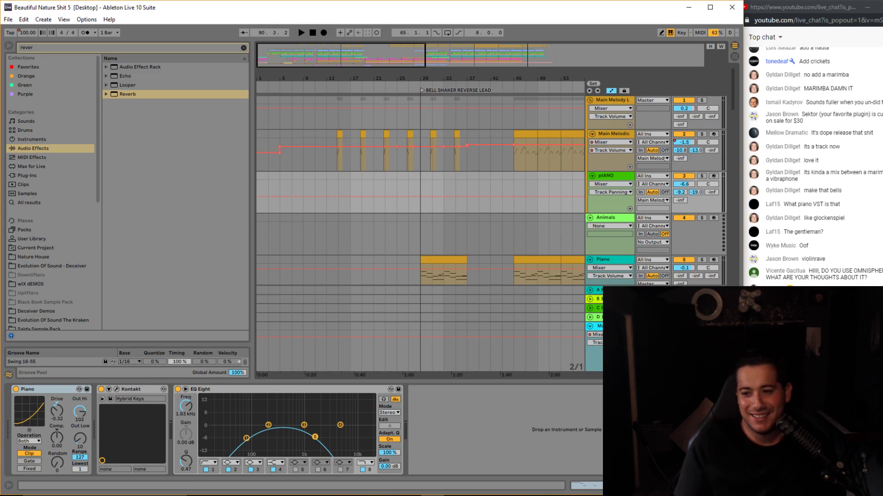
Switch to Spotify, search for "tom demac" and open the artist's page.
{"action": "key", "text": "alt+Tab"}
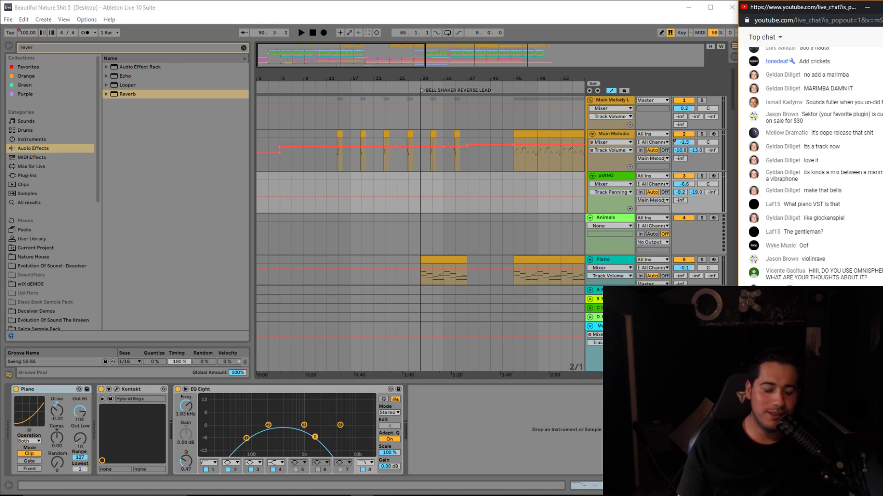
{"action": "key", "text": "alt+Tab"}
{"action": "left_click_drag", "start_coordinate": [392, 66], "coordinate": [271, 51]}
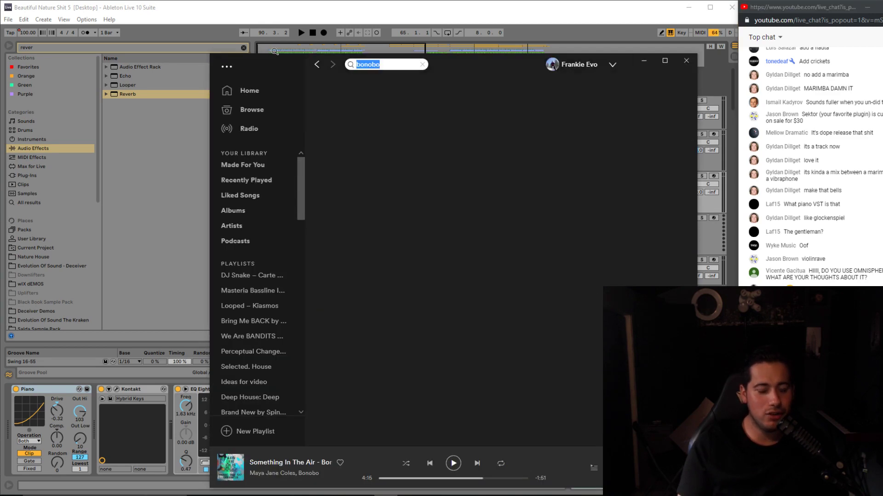
{"action": "type", "text": "tom demac"}
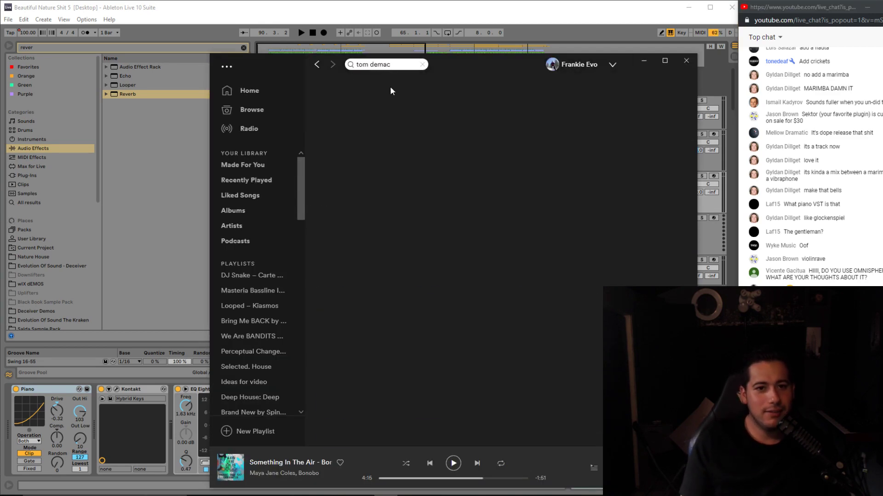
{"action": "left_click", "coordinate": [355, 181]}
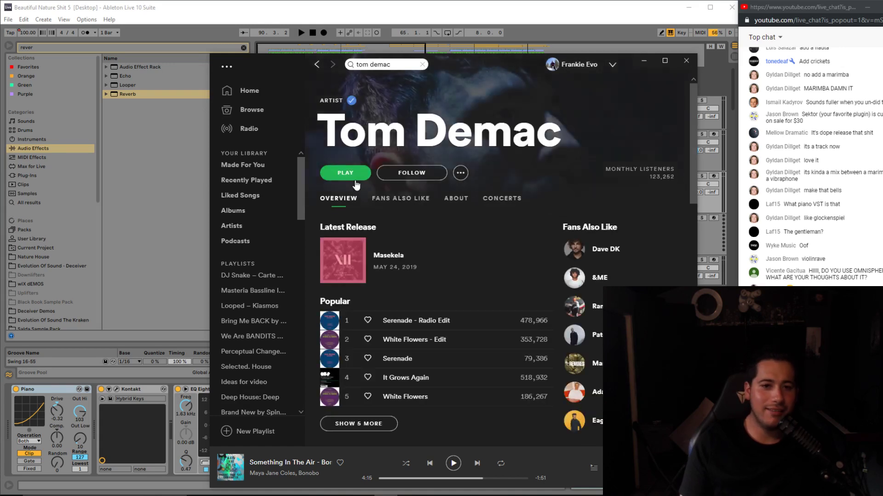
Play "Serenade - Radio Edit" from Tom Demac's popular songs as a reference, pausing and resuming it.
{"action": "scroll", "coordinate": [467, 237], "scroll_direction": "down", "scroll_amount": 3}
{"action": "scroll", "coordinate": [474, 241], "scroll_direction": "up", "scroll_amount": 3}
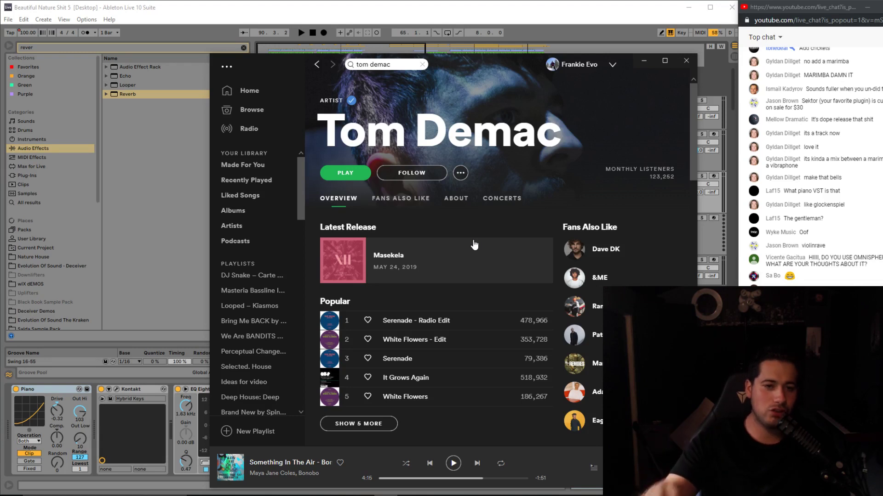
{"action": "scroll", "coordinate": [451, 285], "scroll_direction": "down", "scroll_amount": 1}
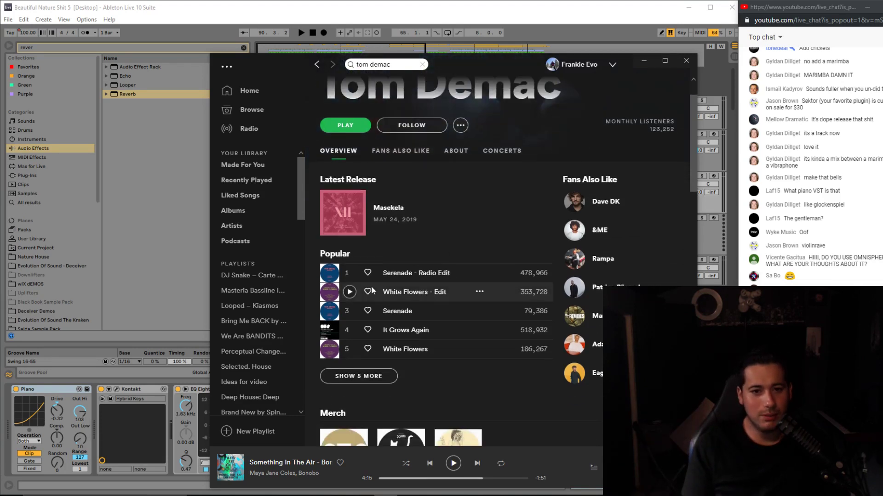
{"action": "left_click", "coordinate": [351, 274]}
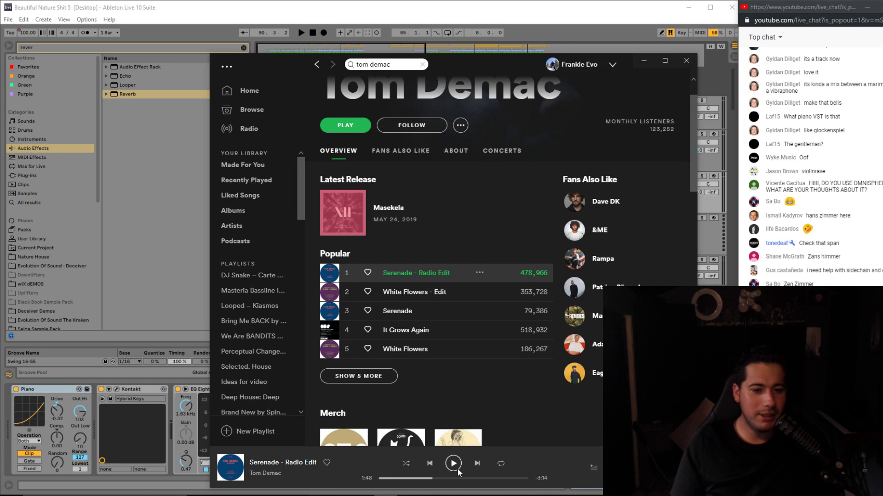
{"action": "left_click", "coordinate": [457, 468]}
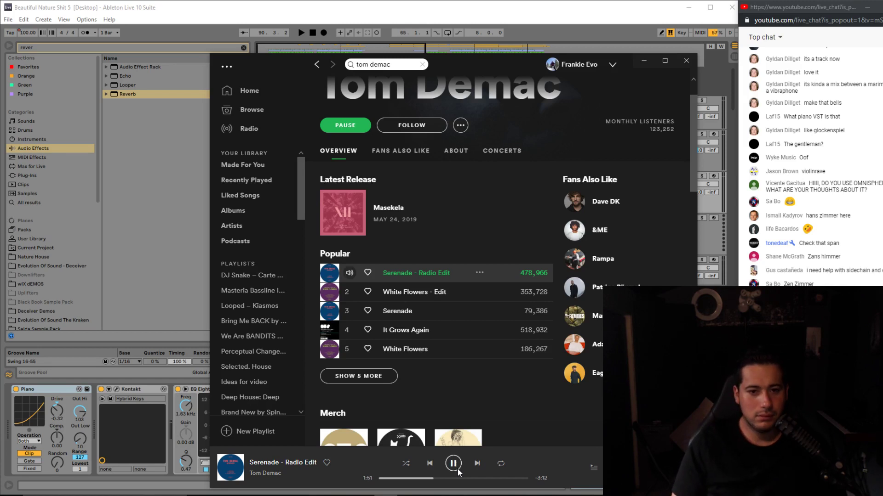
Sample later passages of "White Flowers - Edit" and the full version of "Serenade".
{"action": "left_click", "coordinate": [353, 291]}
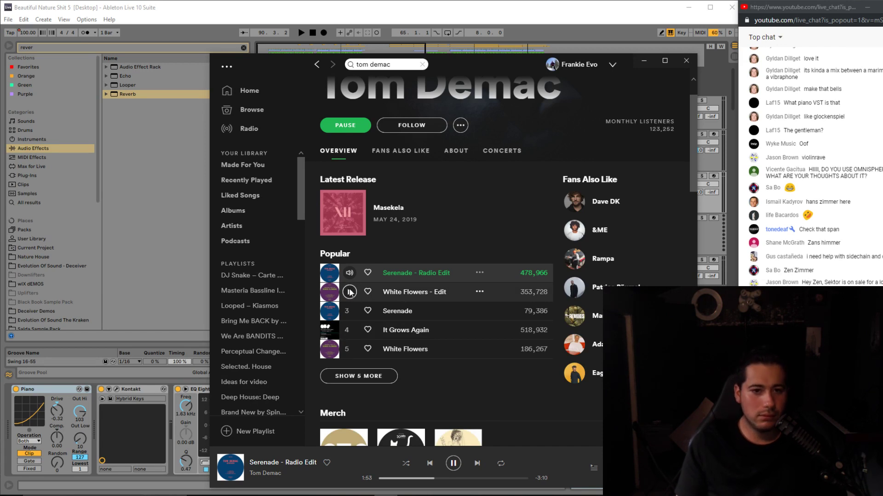
{"action": "left_click", "coordinate": [407, 479]}
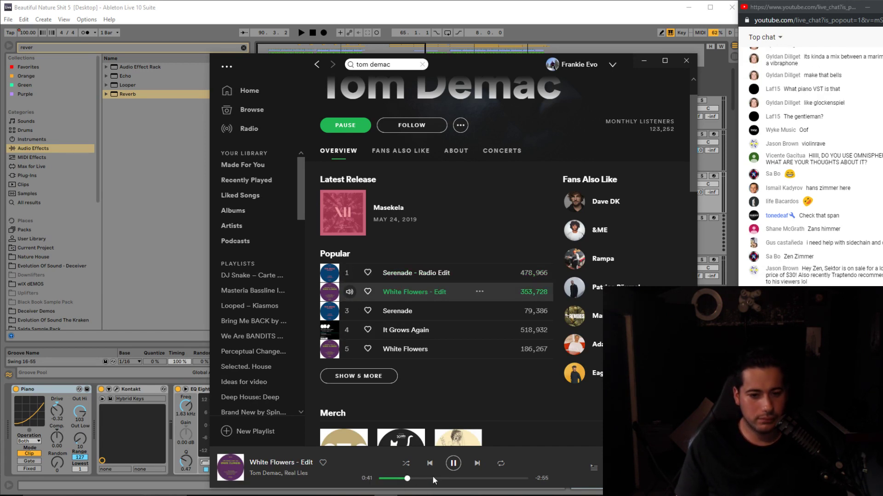
{"action": "left_click", "coordinate": [350, 312]}
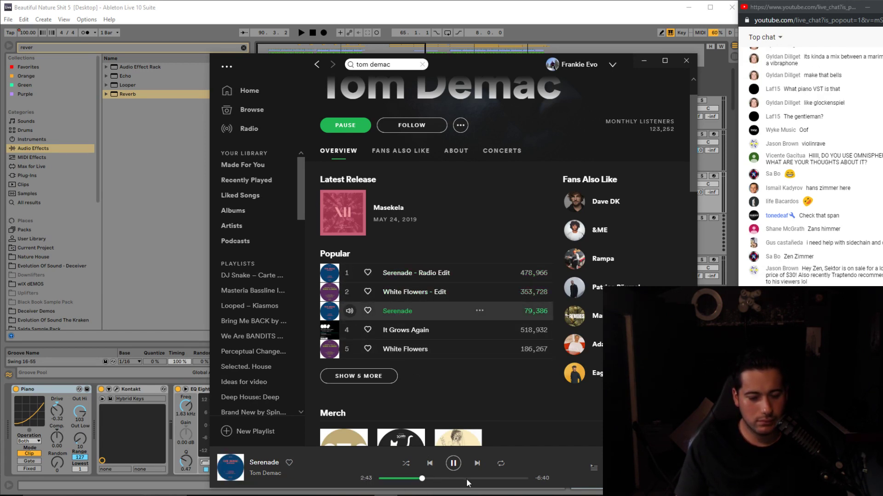
{"action": "left_click", "coordinate": [463, 479]}
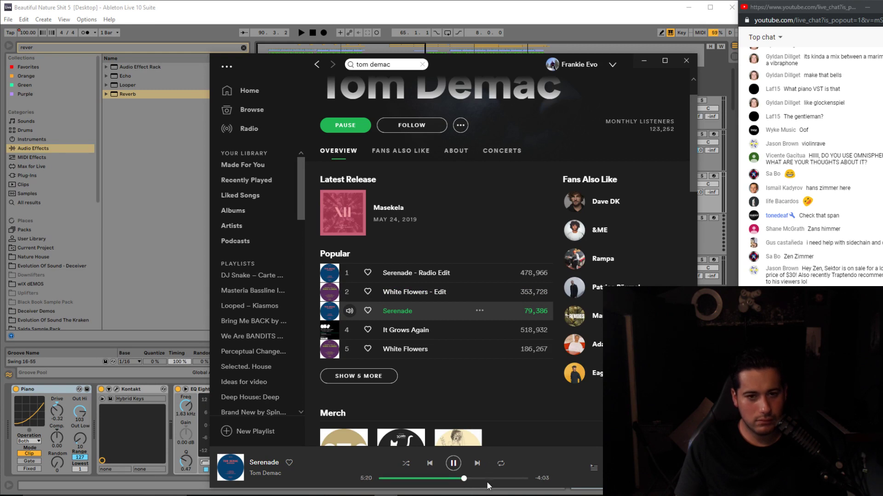
Play "It Grows Again" and listen to passages from the middle and later part of the song.
{"action": "left_click", "coordinate": [350, 330]}
{"action": "left_click", "coordinate": [420, 479]}
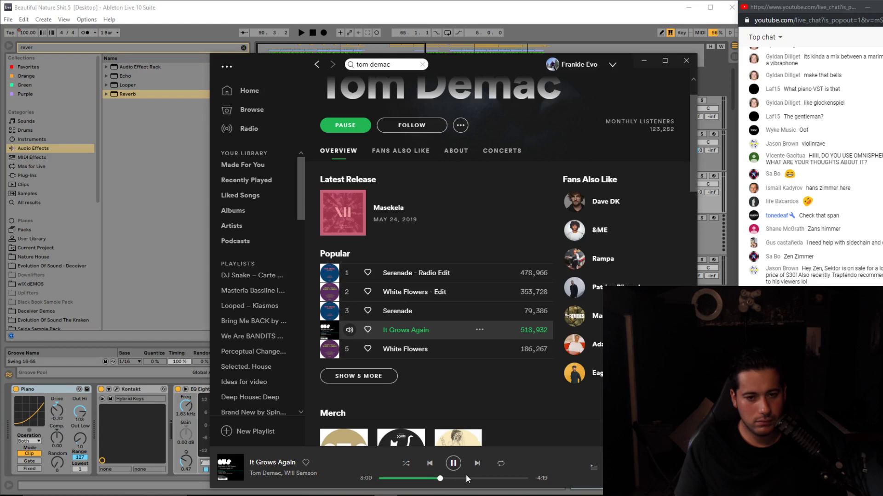
{"action": "key", "text": "space"}
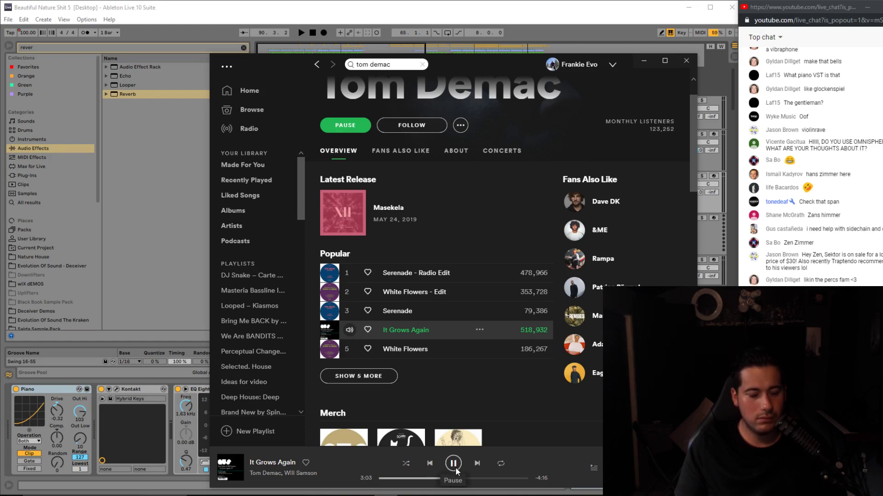
{"action": "left_click", "coordinate": [484, 477]}
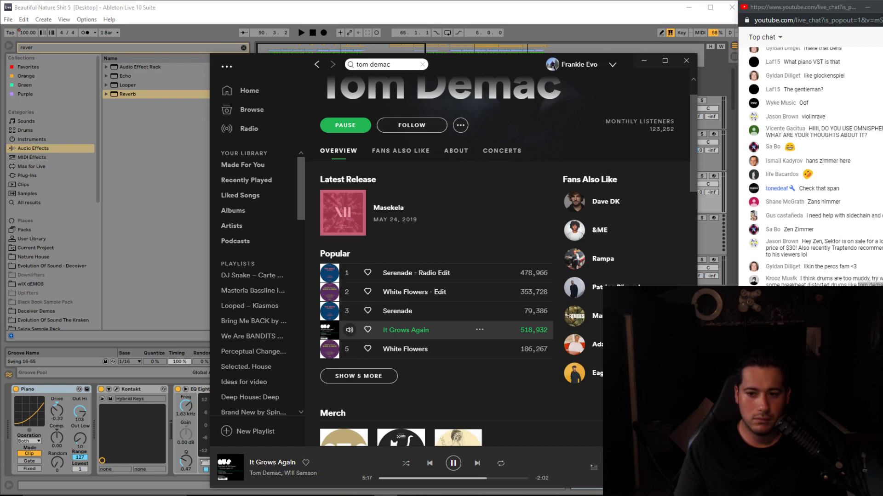
Expand the artist's popular songs, add "UNDERWORLD" to the search for Tom Demac, and play the top result.
{"action": "left_click", "coordinate": [394, 376]}
{"action": "scroll", "coordinate": [367, 373], "scroll_direction": "down", "scroll_amount": 5}
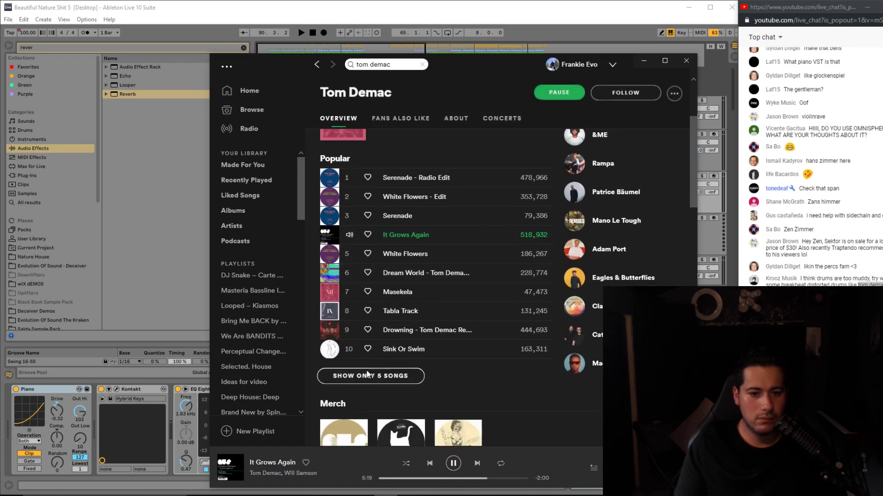
{"action": "scroll", "coordinate": [368, 230], "scroll_direction": "up", "scroll_amount": 5}
{"action": "left_click", "coordinate": [397, 65]}
{"action": "type", "text": "UNDERWORLD"}
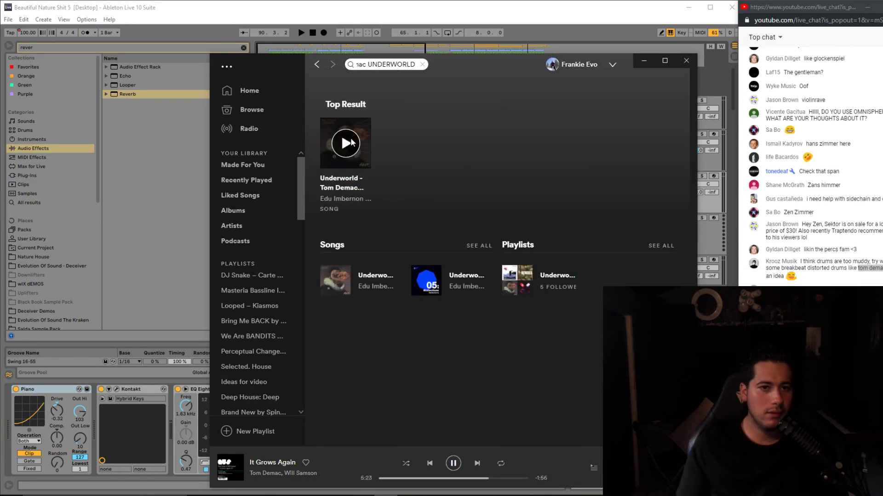
{"action": "left_click", "coordinate": [345, 143]}
Skip through the Underworld remix, listening to several successively later passages.
{"action": "left_click", "coordinate": [401, 478]}
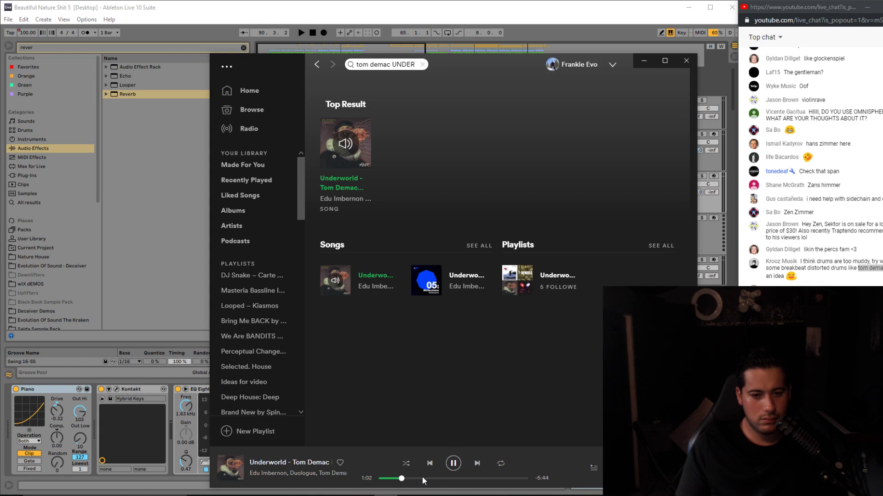
{"action": "left_click", "coordinate": [419, 478]}
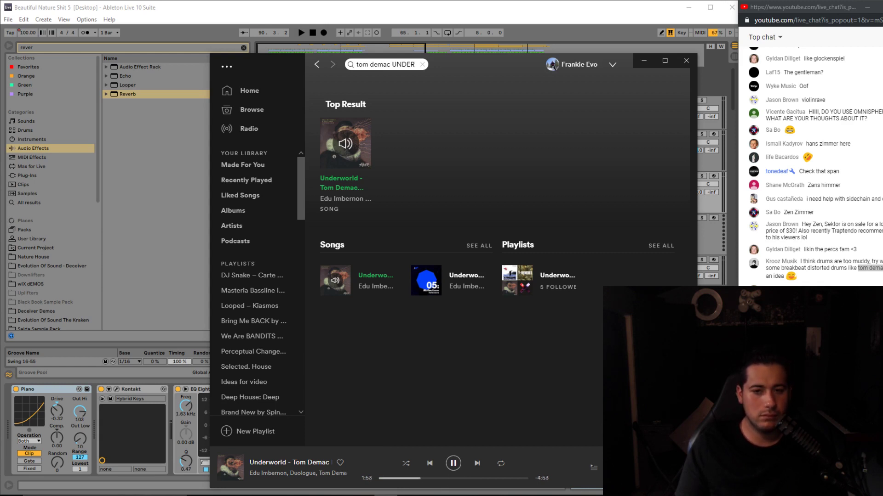
{"action": "left_click", "coordinate": [441, 478]}
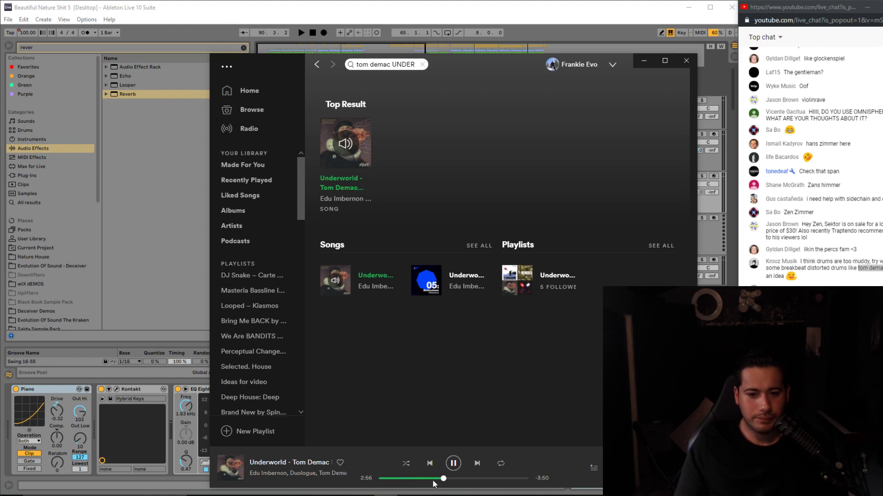
{"action": "left_click", "coordinate": [475, 478]}
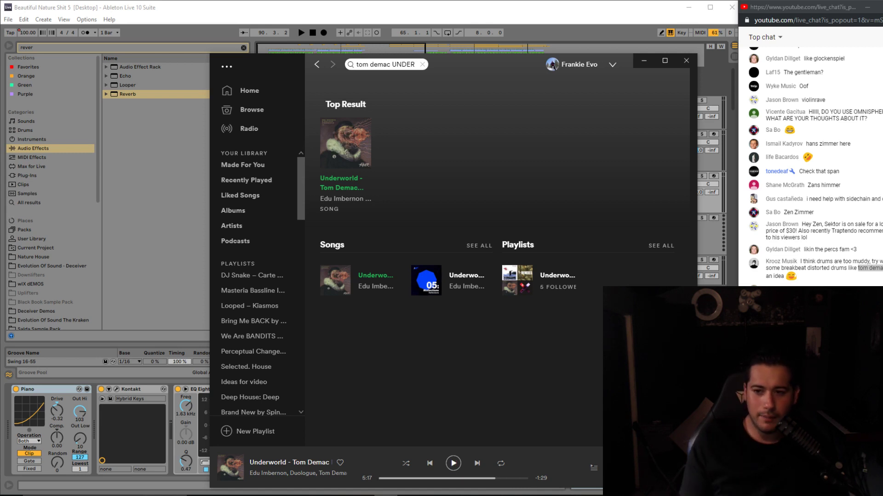
Put Spotify away and return to Ableton Live's arrangement around the BELL SHAKER REVERSE LEAD marker.
{"action": "left_click", "coordinate": [827, 313]}
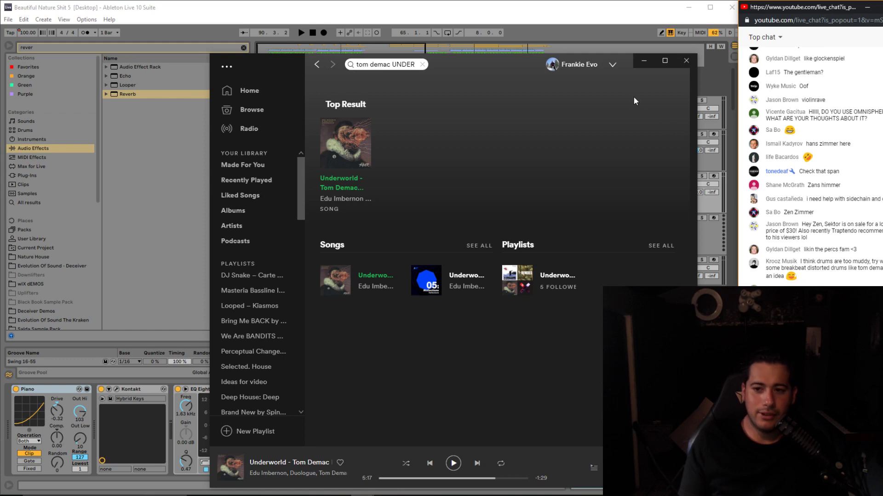
{"action": "left_click", "coordinate": [634, 59]}
{"action": "left_click_drag", "start_coordinate": [406, 62], "coordinate": [391, 135]}
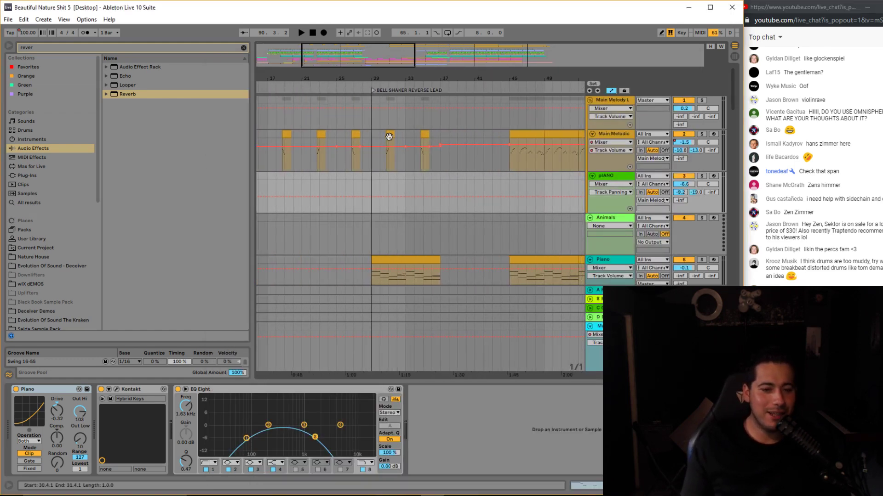
Solo the Drums group and play it from bar 81 while bringing the clap tracks into view.
{"action": "left_click_drag", "start_coordinate": [383, 63], "coordinate": [391, 27]}
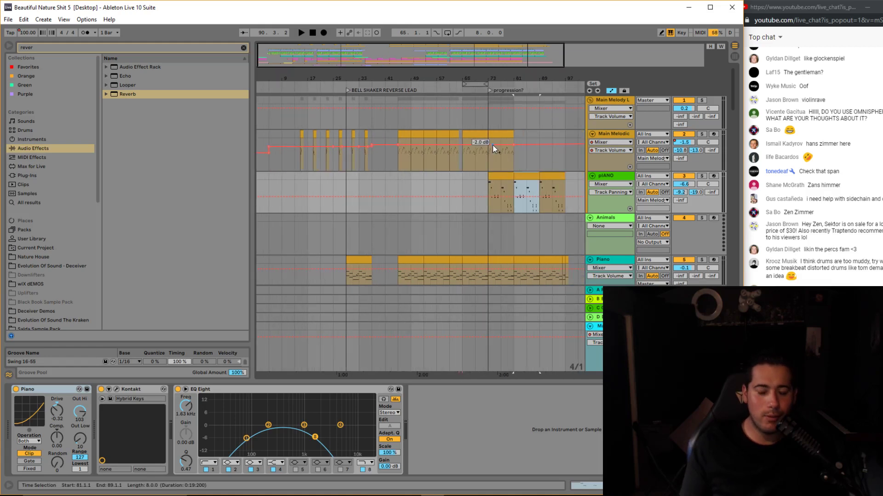
{"action": "scroll", "coordinate": [422, 123], "scroll_direction": "down", "scroll_amount": 3}
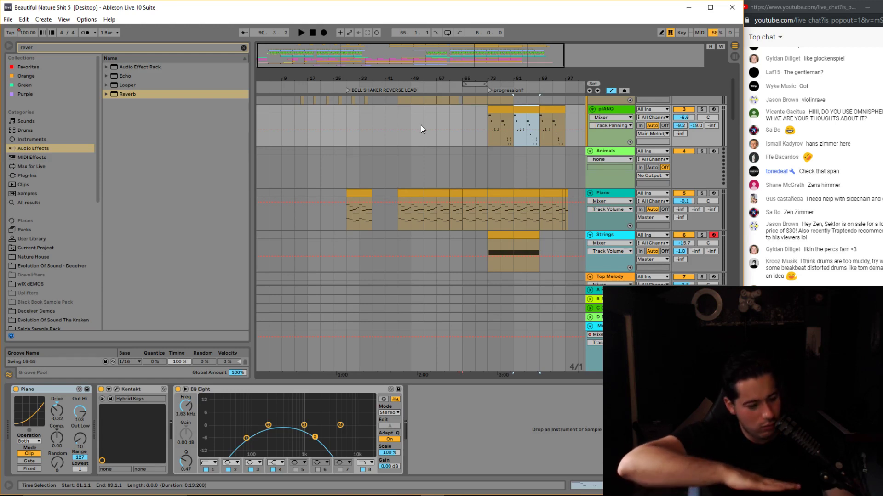
{"action": "scroll", "coordinate": [418, 129], "scroll_direction": "up", "scroll_amount": 3}
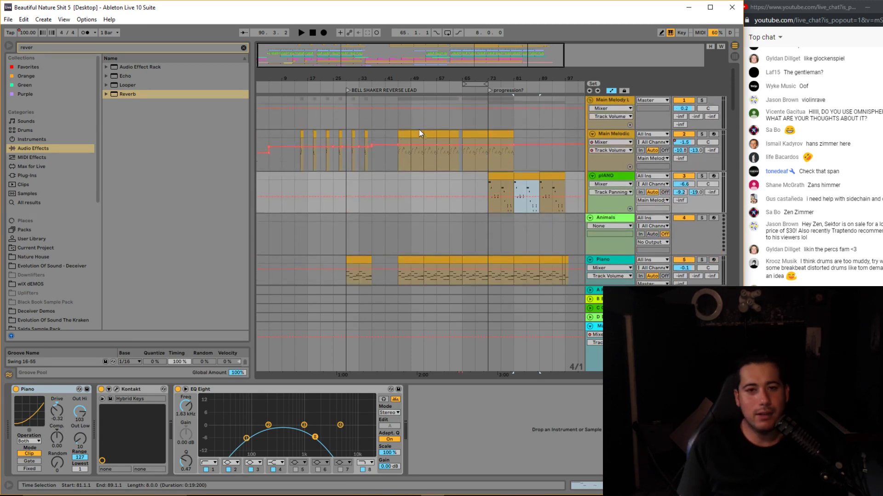
{"action": "left_click_drag", "start_coordinate": [413, 56], "coordinate": [344, 124]}
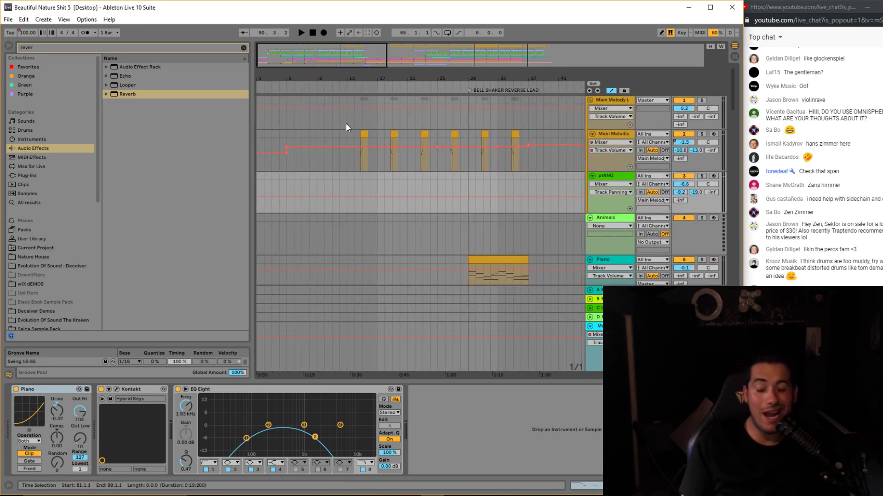
{"action": "scroll", "coordinate": [345, 122], "scroll_direction": "down", "scroll_amount": 10}
{"action": "scroll", "coordinate": [603, 184], "scroll_direction": "down", "scroll_amount": 1}
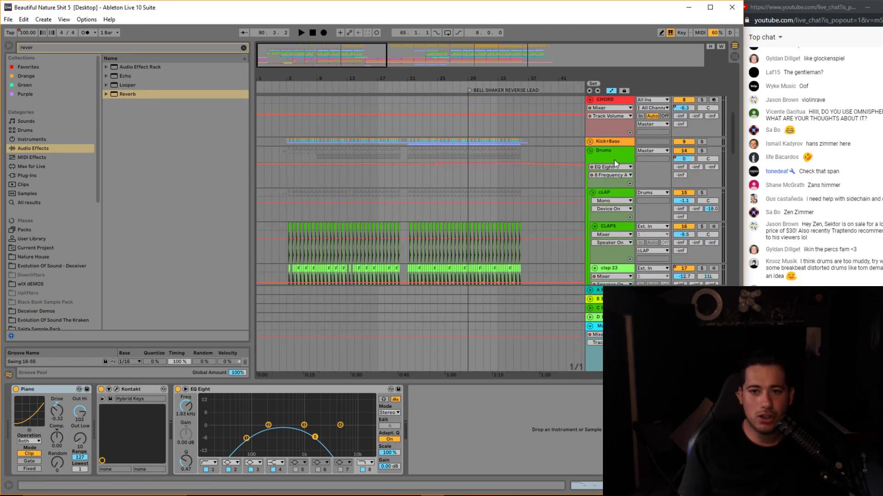
{"action": "left_click", "coordinate": [613, 159]}
{"action": "left_click", "coordinate": [699, 152]}
{"action": "key", "text": "space"}
{"action": "left_click_drag", "start_coordinate": [442, 78], "coordinate": [410, 196]}
{"action": "scroll", "coordinate": [410, 195], "scroll_direction": "down", "scroll_amount": 3}
{"action": "scroll", "coordinate": [437, 203], "scroll_direction": "down", "scroll_amount": 1}
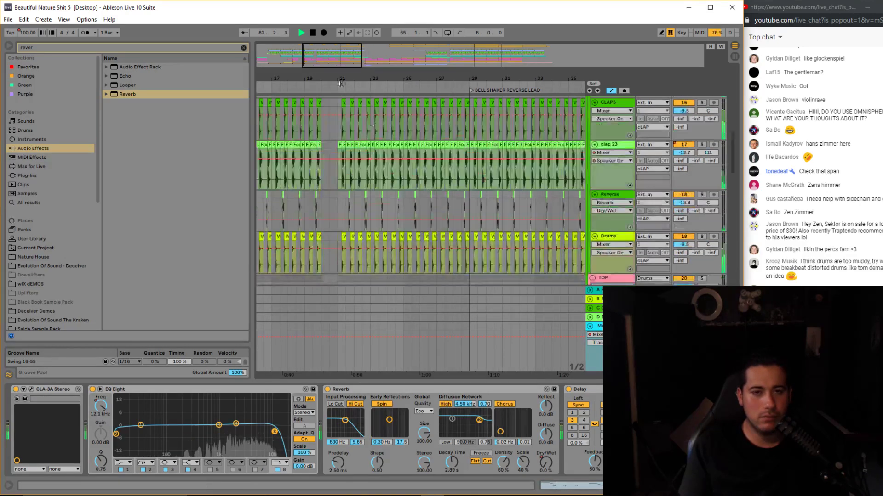
Raise the high-cut band of the EQ Eight on the clap 23 track to 22.0 kHz.
{"action": "left_click_drag", "start_coordinate": [345, 78], "coordinate": [275, 79]}
{"action": "left_click", "coordinate": [602, 145]}
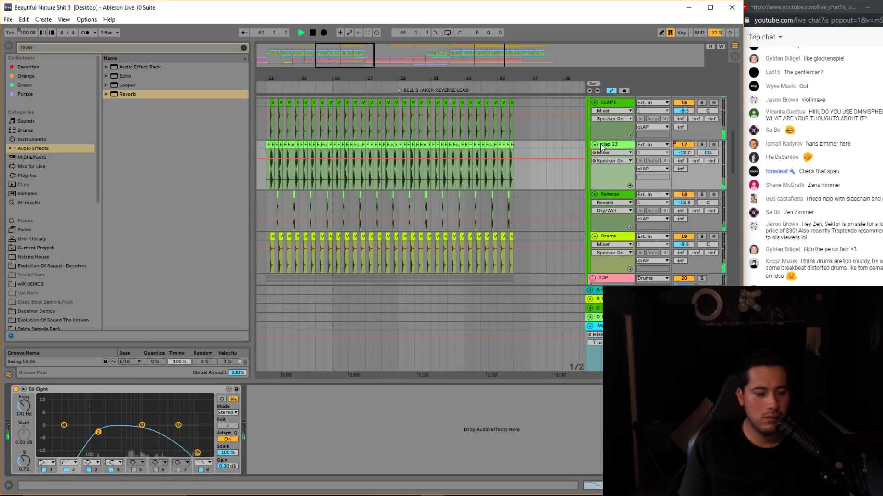
{"action": "left_click_drag", "start_coordinate": [200, 450], "coordinate": [211, 442]}
{"action": "scroll", "coordinate": [407, 312], "scroll_direction": "up", "scroll_amount": 1}
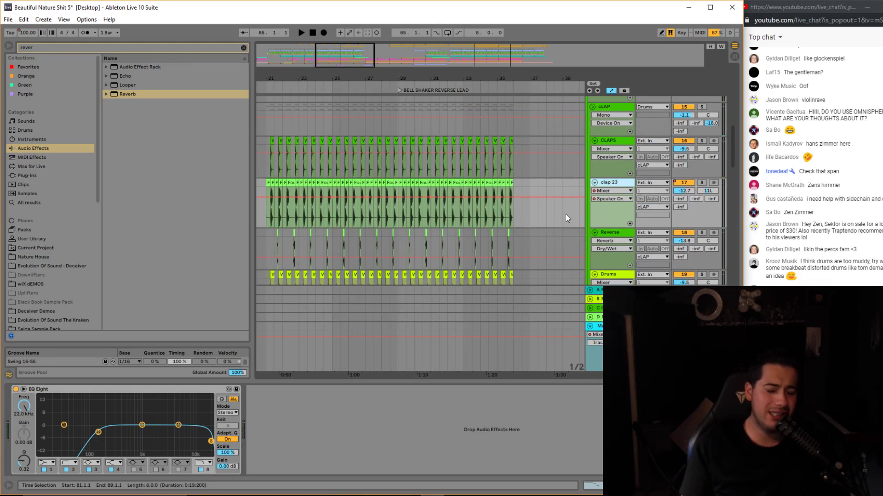
Listen to the soloed drums at bar 21, turn off the Drums solo, and replay bar 21 in the full mix.
{"action": "scroll", "coordinate": [704, 109], "scroll_direction": "up", "scroll_amount": 1}
{"action": "key", "text": "space"}
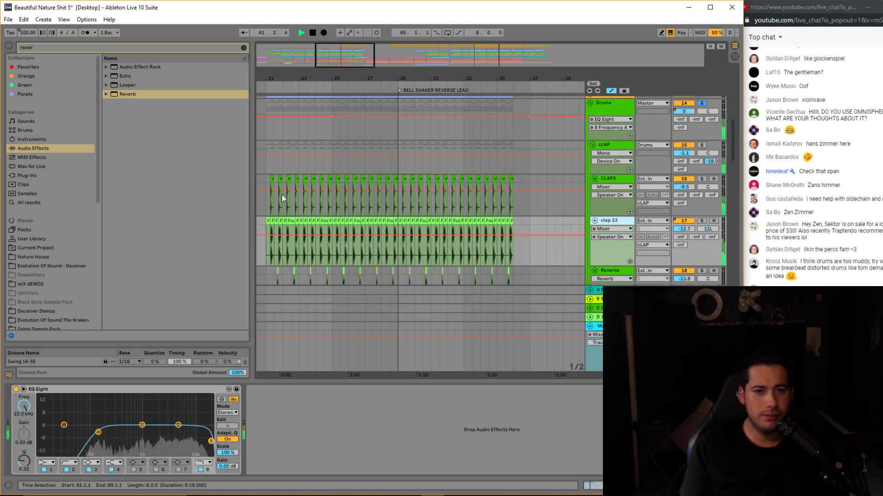
{"action": "left_click", "coordinate": [267, 170]}
{"action": "scroll", "coordinate": [545, 208], "scroll_direction": "up", "scroll_amount": 3}
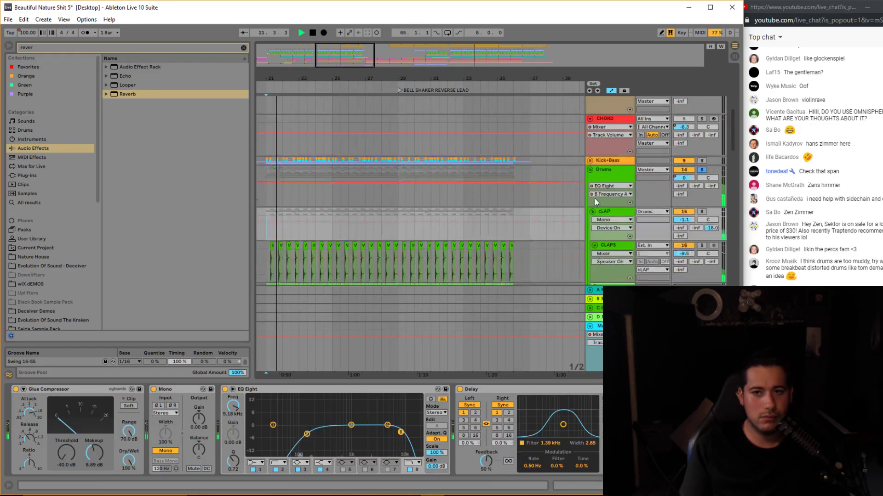
{"action": "key", "text": "plus"}
{"action": "key", "text": "plus"}
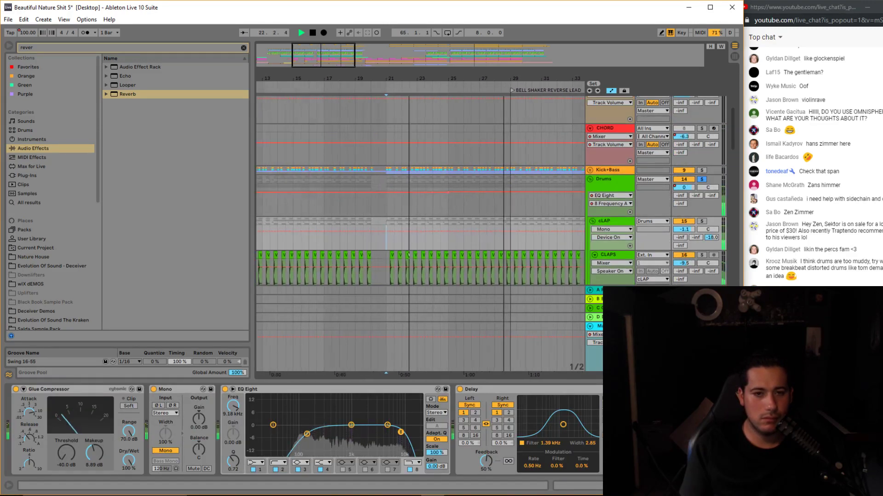
{"action": "left_click", "coordinate": [702, 179]}
{"action": "key", "text": "space"}
{"action": "key", "text": "space"}
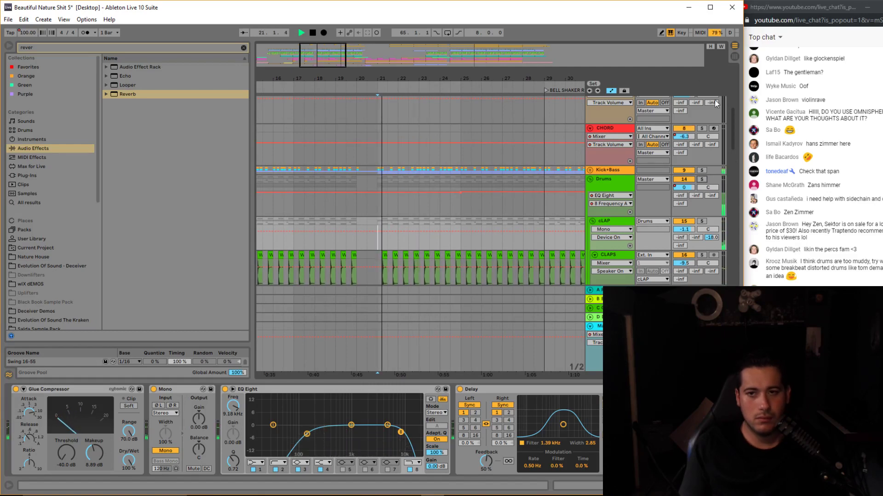
Play the song from bar 4 and open the SPAN analyzer on the Master track.
{"action": "left_click_drag", "start_coordinate": [416, 80], "coordinate": [529, 65]}
{"action": "key", "text": "space"}
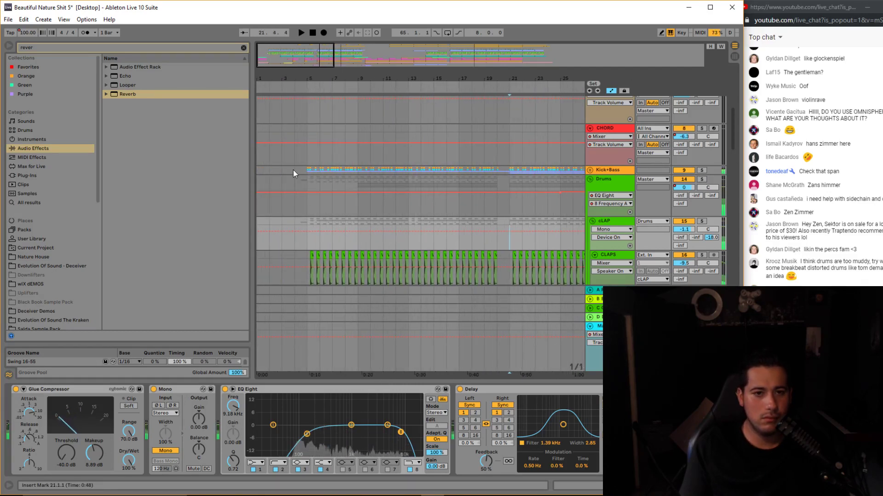
{"action": "left_click", "coordinate": [293, 170]}
{"action": "key", "text": "space"}
{"action": "key", "text": "Tab"}
{"action": "left_click", "coordinate": [694, 52]}
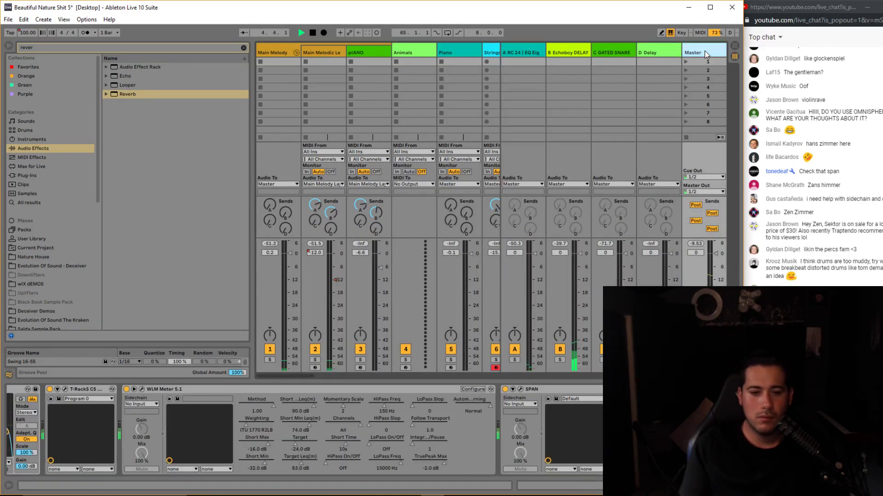
{"action": "left_click", "coordinate": [521, 389]}
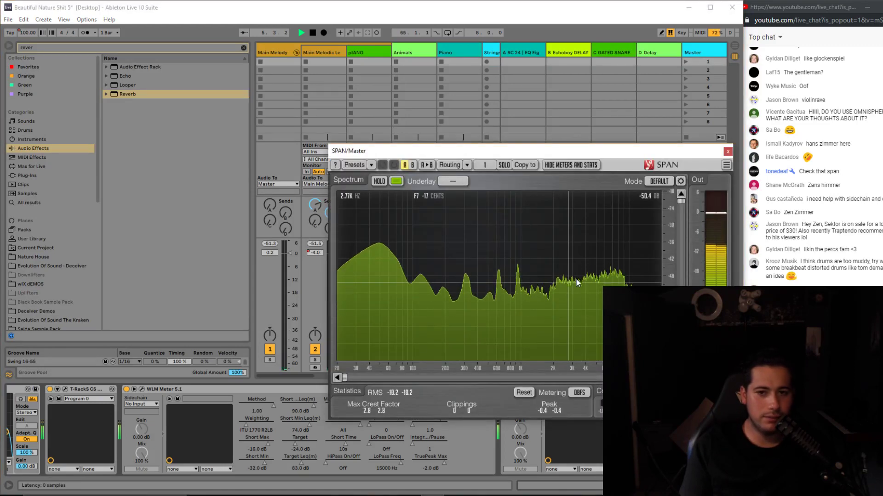
Move SPAN aside in the arrangement, select the clap 23 track, and close the analyzer.
{"action": "key", "text": "Tab"}
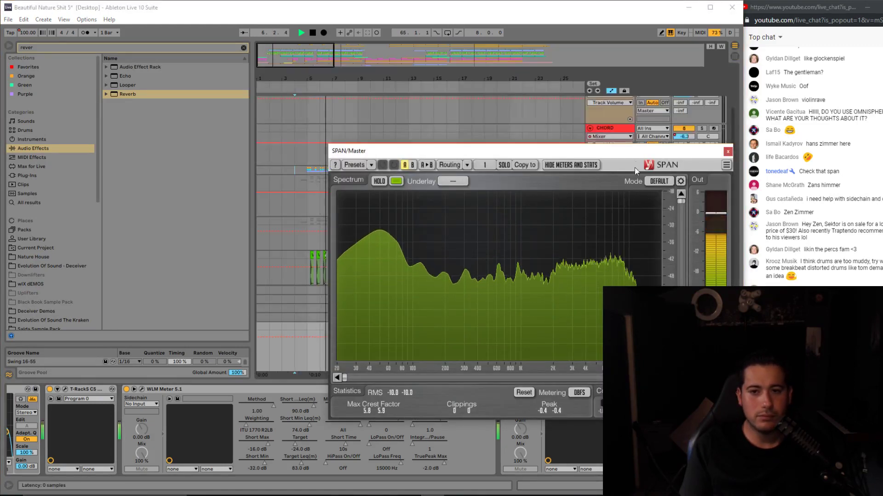
{"action": "left_click_drag", "start_coordinate": [640, 152], "coordinate": [713, 375]}
{"action": "scroll", "coordinate": [516, 254], "scroll_direction": "down", "scroll_amount": 3}
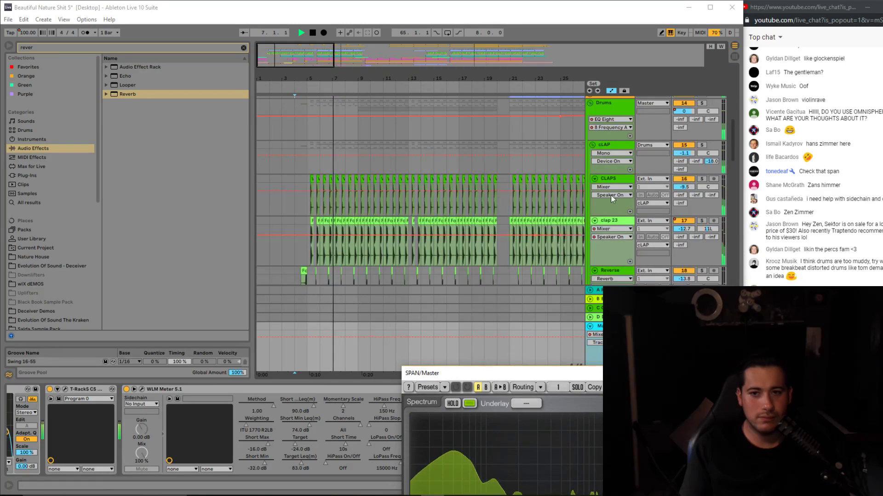
{"action": "left_click", "coordinate": [616, 221]}
{"action": "left_click_drag", "start_coordinate": [464, 374], "coordinate": [238, 333]}
{"action": "left_click", "coordinate": [575, 334]}
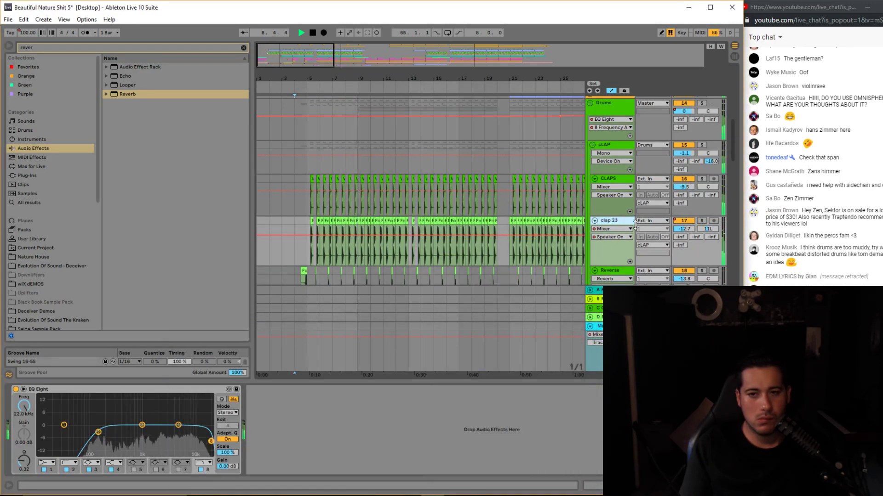
Lower the clap 23 track volume to -15.2 dB.
{"action": "left_click", "coordinate": [684, 229]}
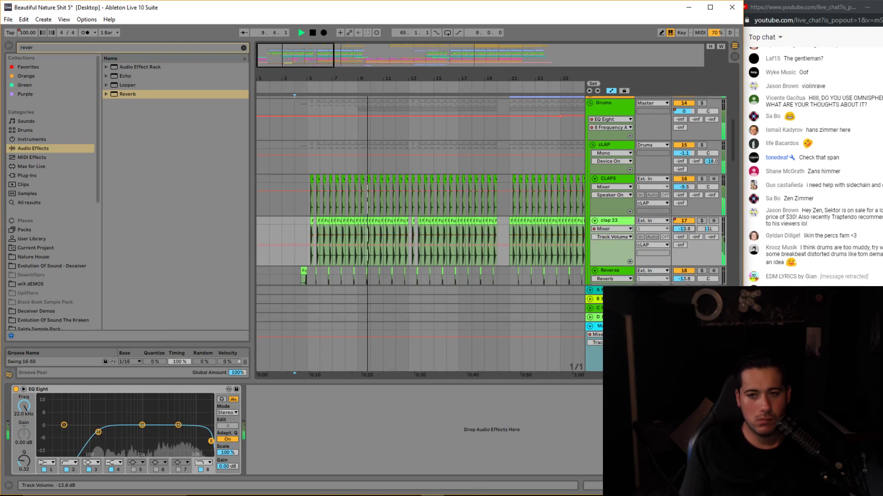
{"action": "left_click_drag", "start_coordinate": [684, 229], "coordinate": [683, 230]}
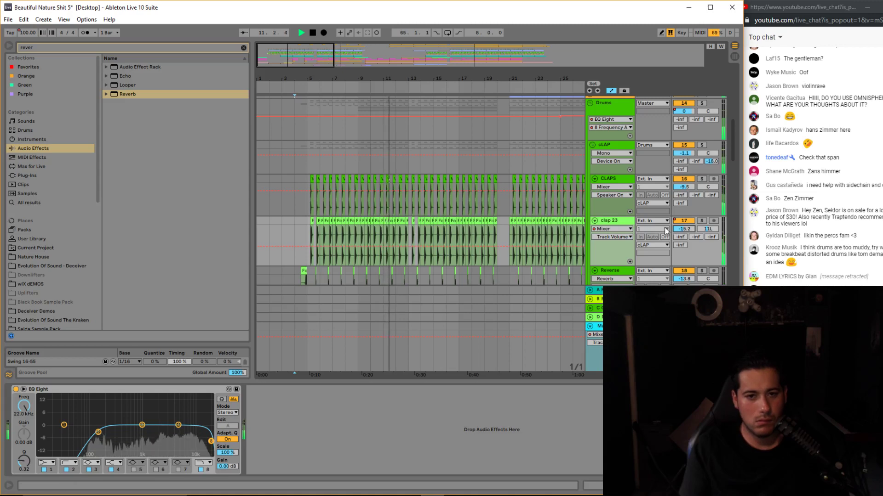
{"action": "scroll", "coordinate": [636, 219], "scroll_direction": "down", "scroll_amount": 2}
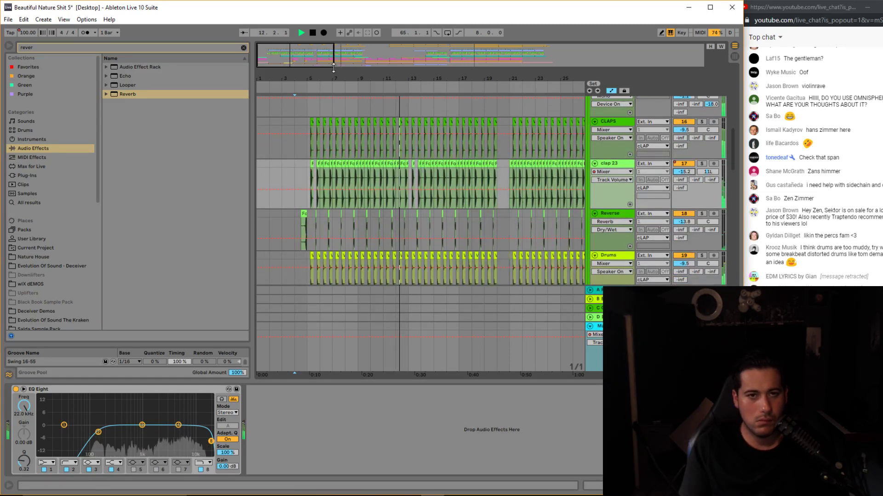
Follow the clap clips through bars 8 to 25 during playback and save the set.
{"action": "left_click_drag", "start_coordinate": [448, 79], "coordinate": [448, 90]}
{"action": "left_click_drag", "start_coordinate": [302, 58], "coordinate": [302, 64]}
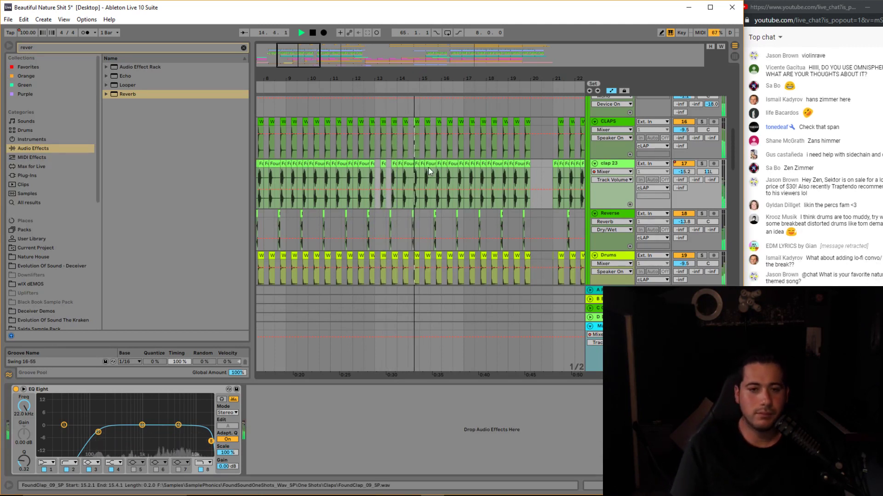
{"action": "scroll", "coordinate": [393, 128], "scroll_direction": "up", "scroll_amount": 2}
{"action": "left_click_drag", "start_coordinate": [327, 57], "coordinate": [336, 57]}
{"action": "key", "text": "ctrl+s"}
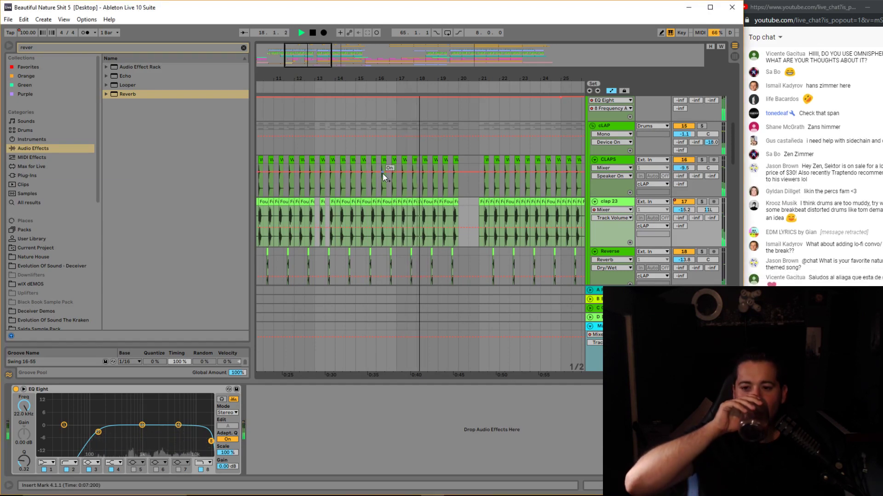
Stop playback, undo the volume and high-cut changes on clap 23, and replay the claps from bar 5.
{"action": "key", "text": "space"}
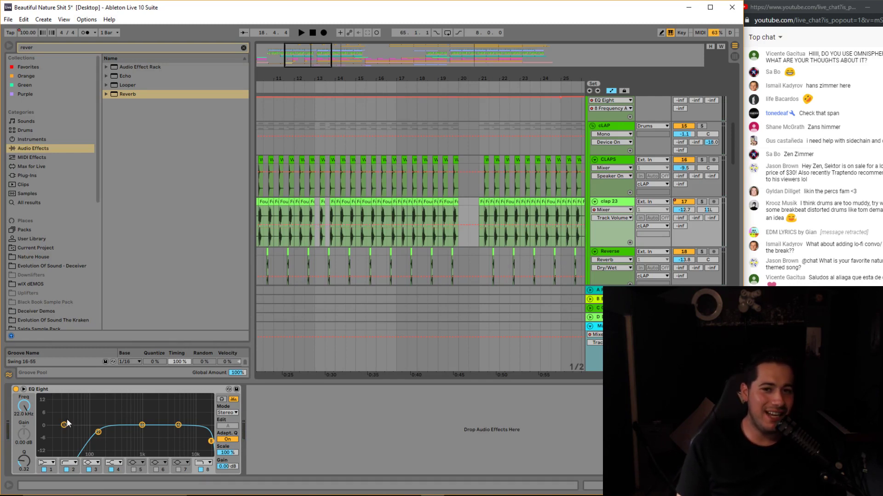
{"action": "key", "text": "ctrl+z"}
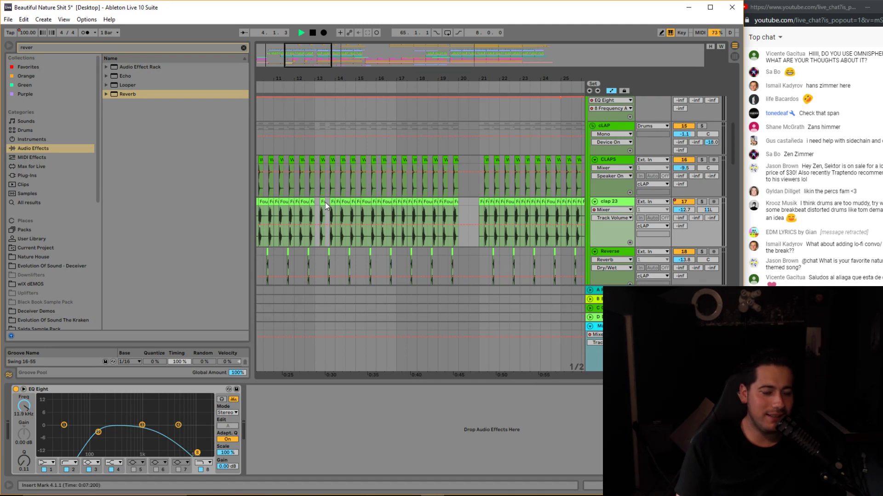
{"action": "key", "text": "space"}
{"action": "left_click", "coordinate": [336, 204]}
{"action": "key", "text": "space"}
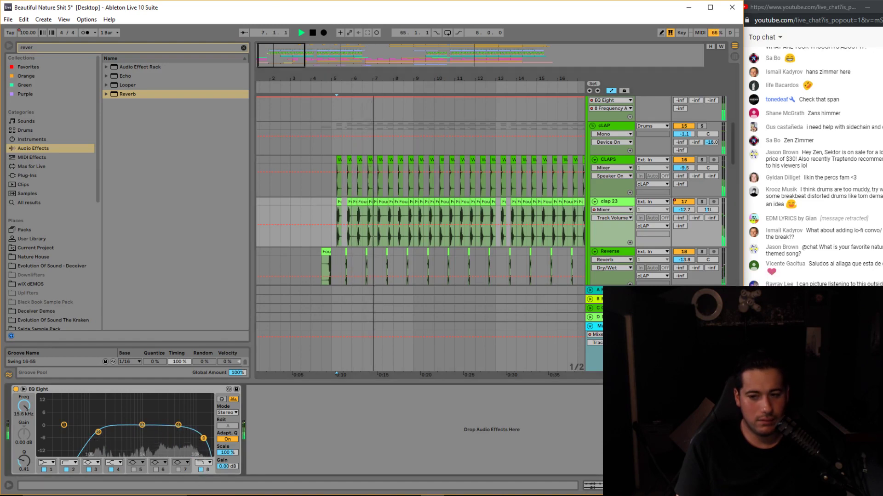
Solo clap 23 and set its EQ Eight high-cut band to 15.6 kHz with a Q of 0.61.
{"action": "mouse_move", "coordinate": [203, 440]}
{"action": "left_mouse_down"}
{"action": "mouse_move", "coordinate": [168, 444]}
{"action": "mouse_move", "coordinate": [191, 436]}
{"action": "left_mouse_up"}
{"action": "left_click", "coordinate": [702, 201]}
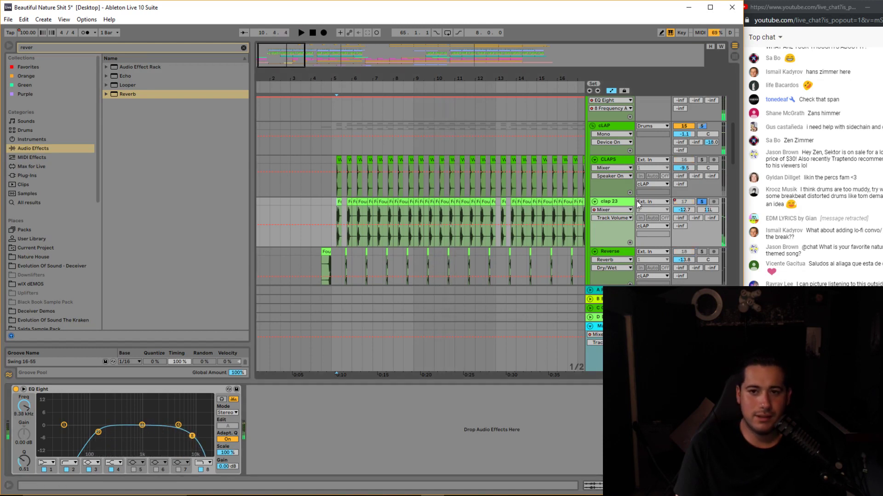
{"action": "left_click_drag", "start_coordinate": [193, 437], "coordinate": [203, 434]}
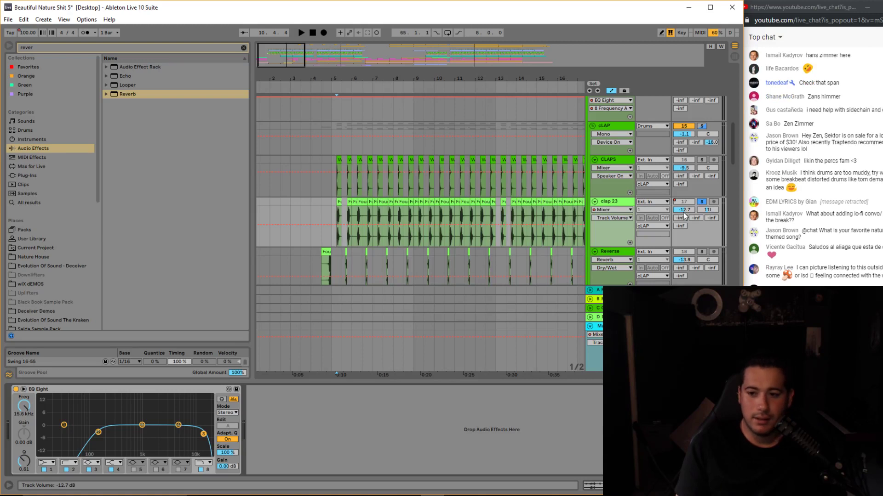
Lower clap 23 to -16.6 dB while auditioning it soloed with the CLAPS track, and turn the solos off.
{"action": "left_click_drag", "start_coordinate": [684, 212], "coordinate": [683, 218]}
{"action": "key", "text": "space"}
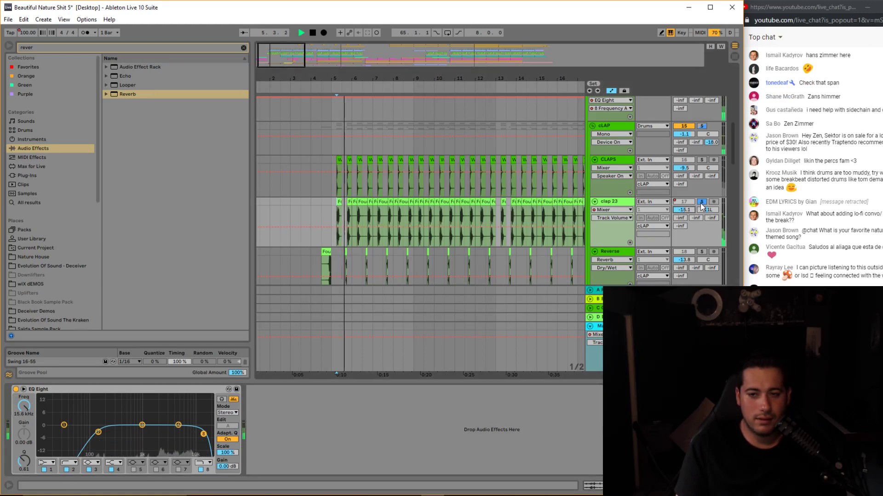
{"action": "left_click", "coordinate": [702, 160]}
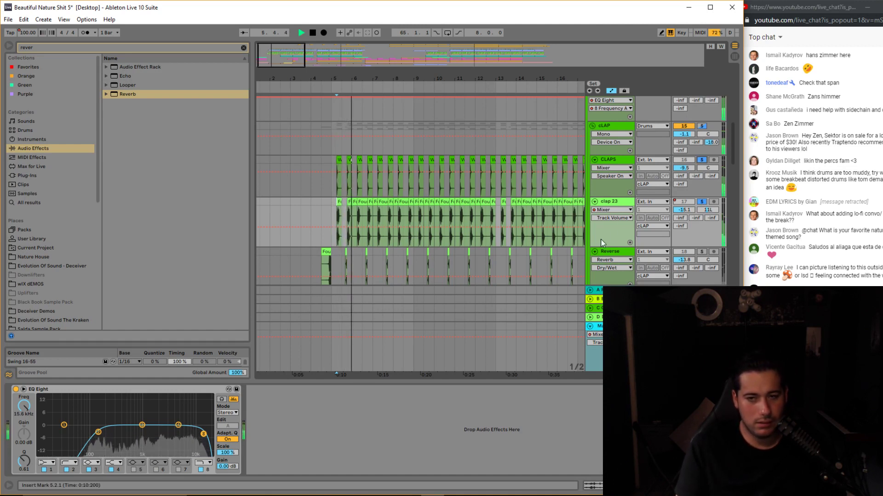
{"action": "scroll", "coordinate": [688, 211], "scroll_direction": "down", "scroll_amount": 2}
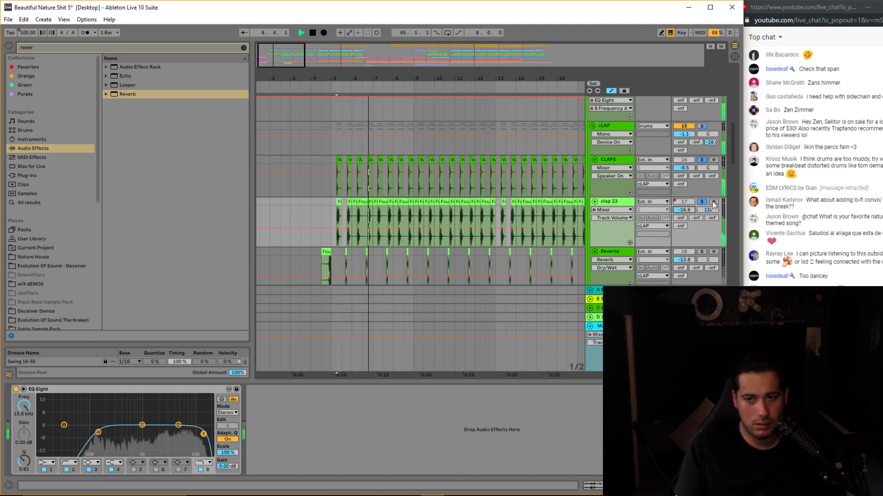
{"action": "left_click", "coordinate": [702, 202]}
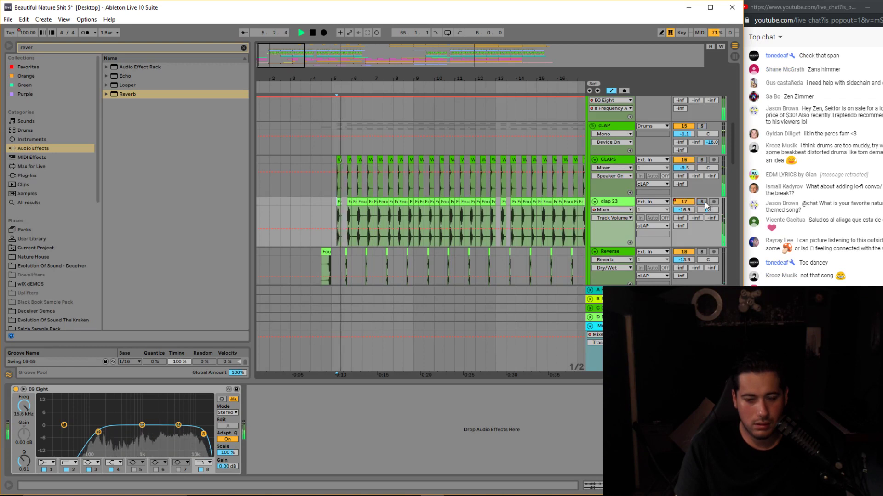
Lower clap 23's volume to -36.0 dB and bring it back up to -29.8 dB while listening to playback.
{"action": "scroll", "coordinate": [688, 209], "scroll_direction": "down", "scroll_amount": 2}
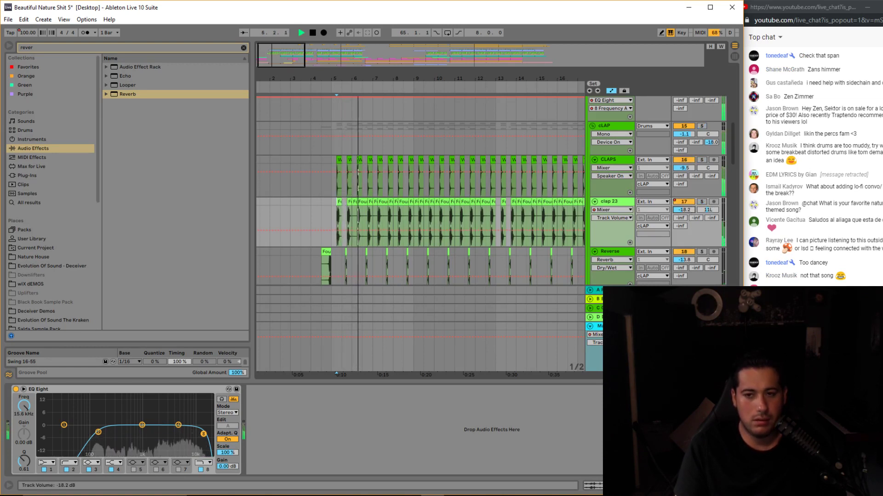
{"action": "scroll", "coordinate": [685, 210], "scroll_direction": "down", "scroll_amount": 5}
{"action": "scroll", "coordinate": [685, 210], "scroll_direction": "down", "scroll_amount": 5}
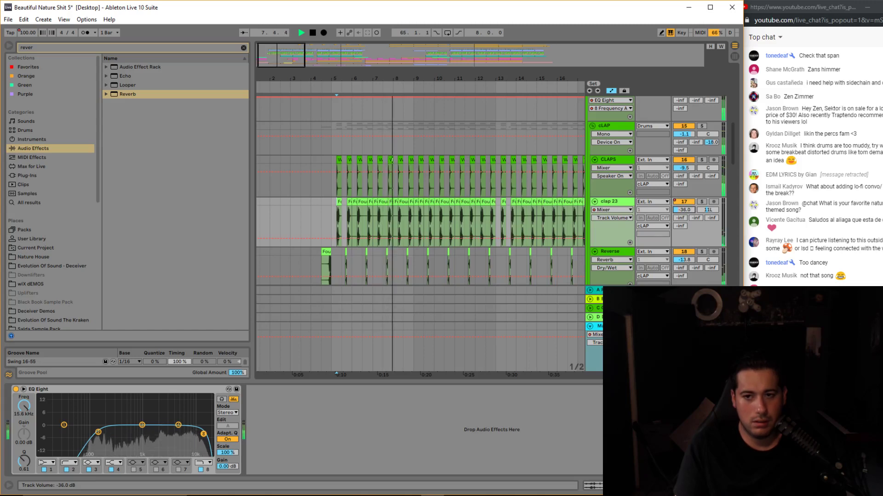
{"action": "scroll", "coordinate": [687, 209], "scroll_direction": "up", "scroll_amount": 3}
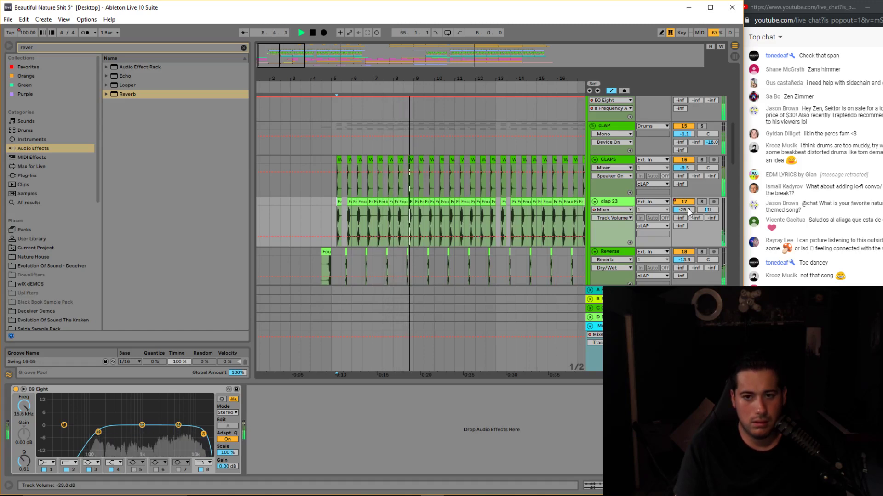
{"action": "scroll", "coordinate": [623, 202], "scroll_direction": "up", "scroll_amount": 2}
{"action": "left_click", "coordinate": [592, 173]}
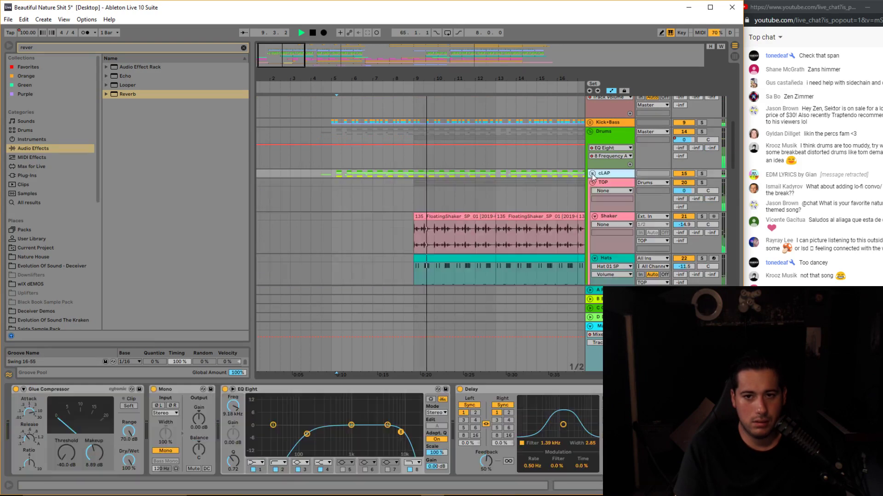
{"action": "left_click", "coordinate": [593, 174]}
Raise clap 23's volume gradually to -17.1 dB against the playing mix, and stop playback.
{"action": "left_click", "coordinate": [609, 251]}
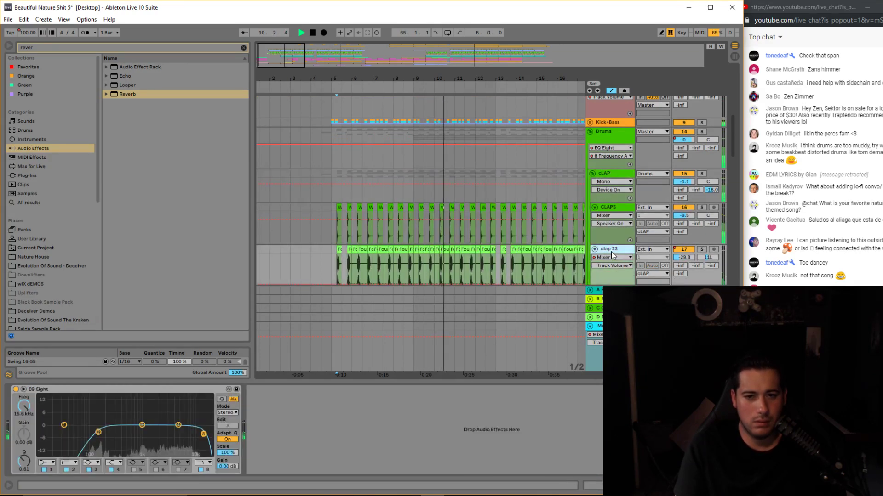
{"action": "left_click_drag", "start_coordinate": [689, 260], "coordinate": [689, 258]}
{"action": "scroll", "coordinate": [688, 258], "scroll_direction": "up", "scroll_amount": 4}
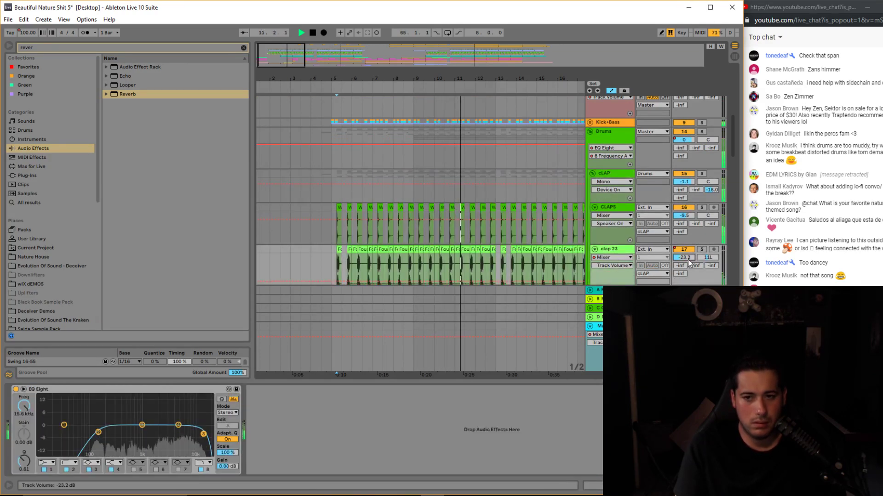
{"action": "left_click", "coordinate": [643, 219]}
{"action": "scroll", "coordinate": [684, 259], "scroll_direction": "up", "scroll_amount": 3}
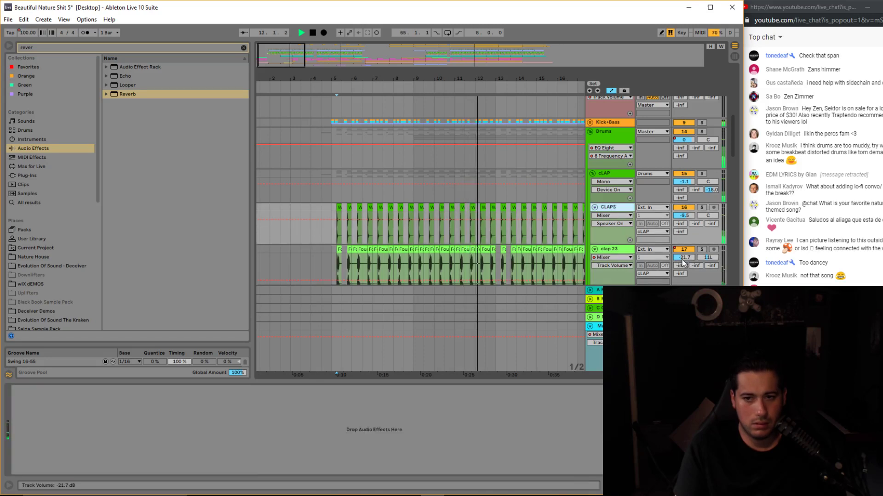
{"action": "left_click_drag", "start_coordinate": [684, 258], "coordinate": [683, 257]}
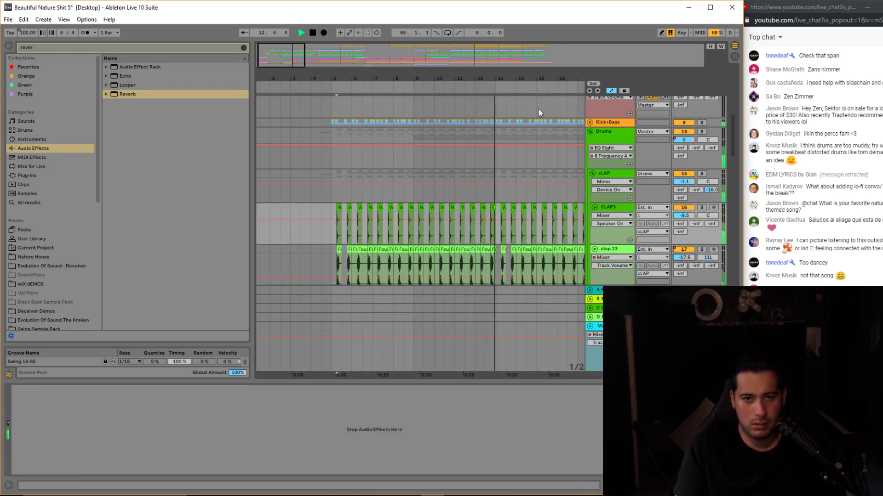
{"action": "left_click_drag", "start_coordinate": [278, 53], "coordinate": [290, 59]}
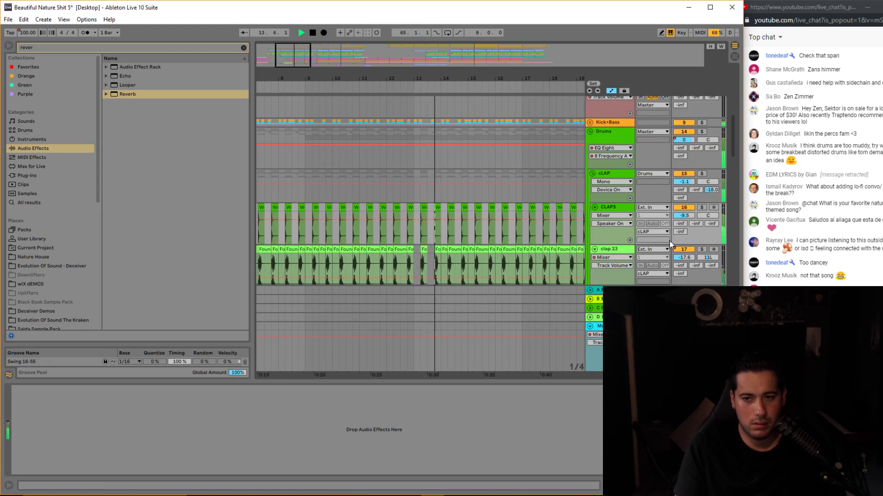
{"action": "left_click_drag", "start_coordinate": [683, 257], "coordinate": [684, 257]}
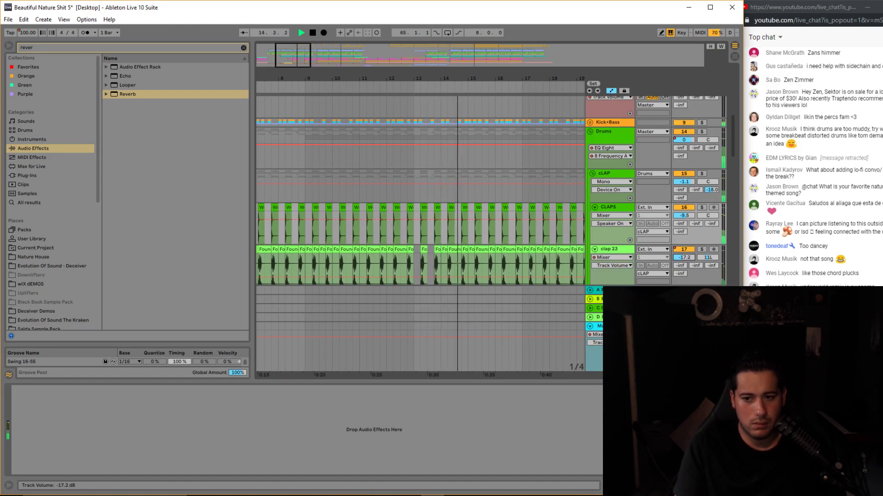
{"action": "left_click", "coordinate": [619, 252]}
{"action": "left_click_drag", "start_coordinate": [308, 51], "coordinate": [313, 65]}
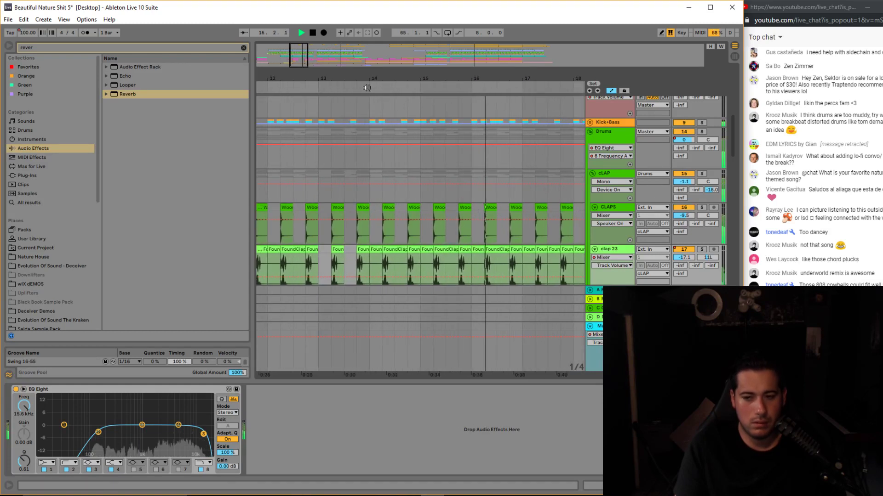
{"action": "left_click_drag", "start_coordinate": [366, 78], "coordinate": [370, 57]}
{"action": "key", "text": "space"}
{"action": "left_click", "coordinate": [606, 248]}
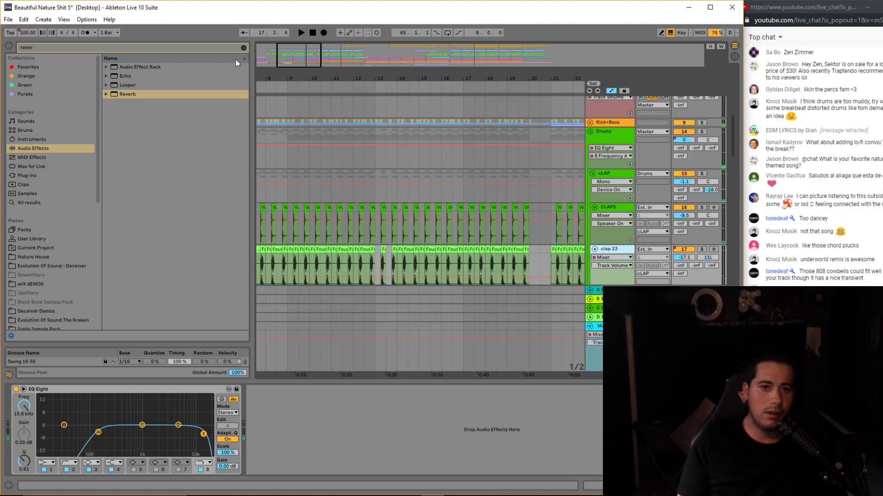
Solo the CLAPS track and audition its first WoodPile_02_SP clip in bar 5.
{"action": "left_click_drag", "start_coordinate": [419, 78], "coordinate": [419, 80]}
{"action": "left_click_drag", "start_coordinate": [322, 47], "coordinate": [288, 56]}
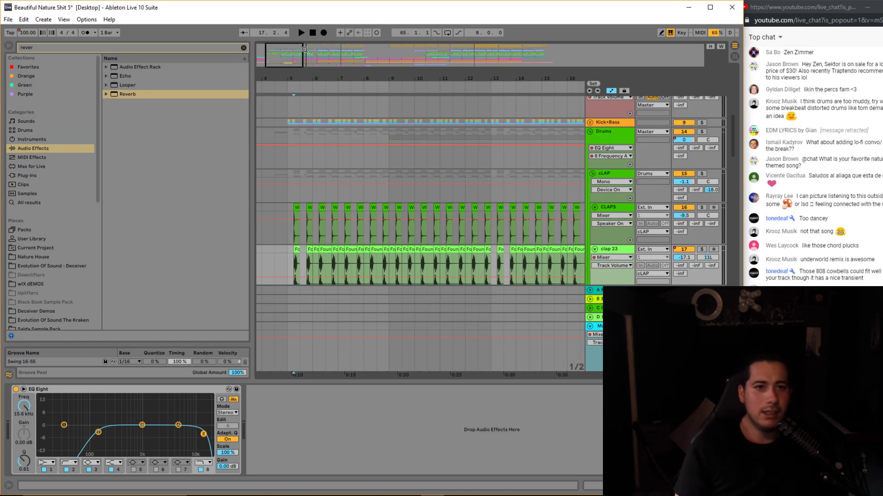
{"action": "left_click_drag", "start_coordinate": [281, 59], "coordinate": [271, 101]}
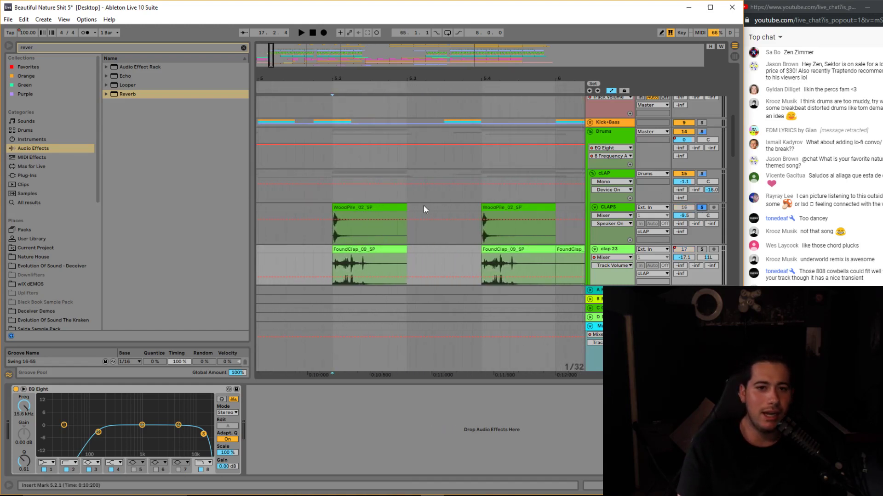
{"action": "left_click", "coordinate": [379, 205]}
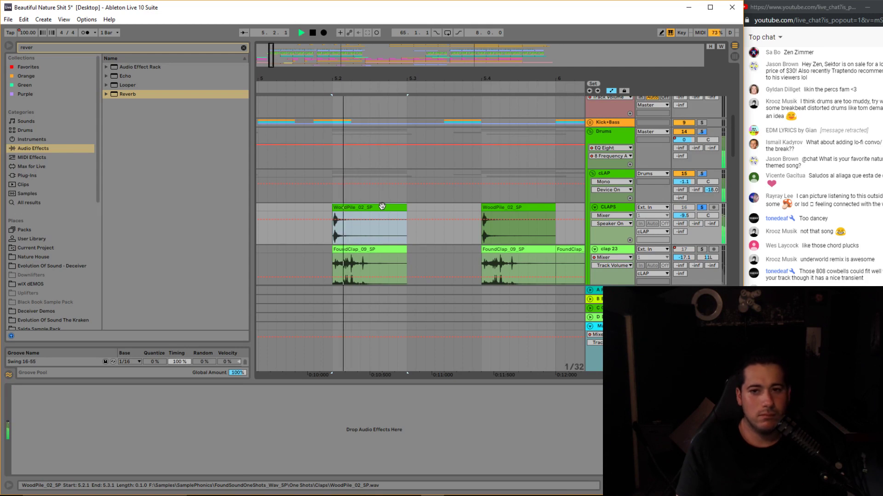
{"action": "scroll", "coordinate": [332, 180], "scroll_direction": "down", "scroll_amount": 2}
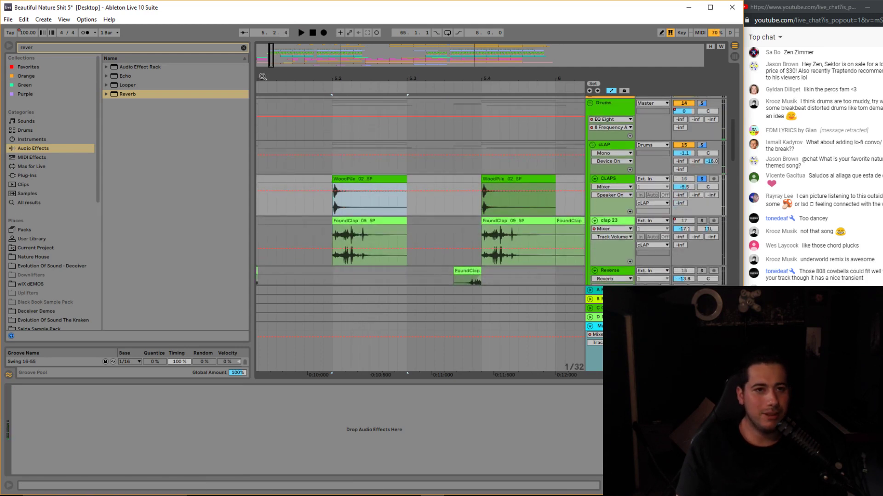
Solo clap 23 in place of CLAPS and audition its first FoundClap_09_SP clip in bar 5.
{"action": "left_click_drag", "start_coordinate": [270, 58], "coordinate": [271, 75]}
{"action": "left_click", "coordinate": [407, 221]}
{"action": "left_click", "coordinate": [678, 222]}
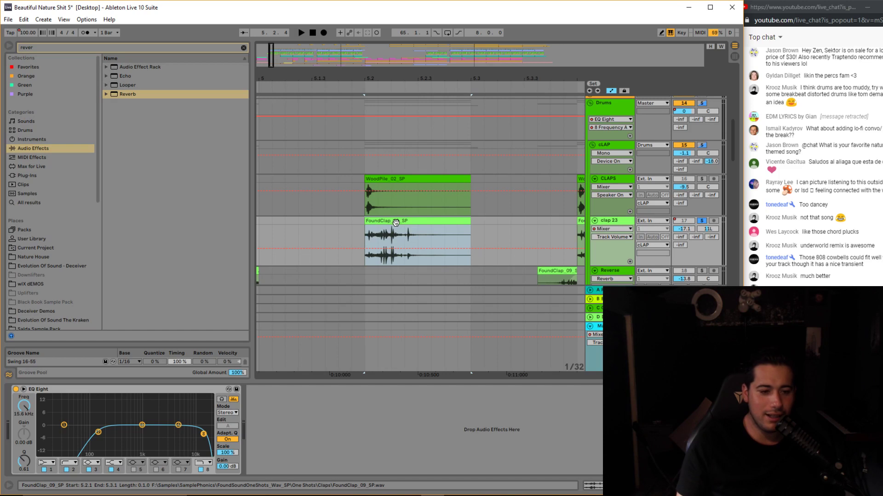
{"action": "key", "text": "space"}
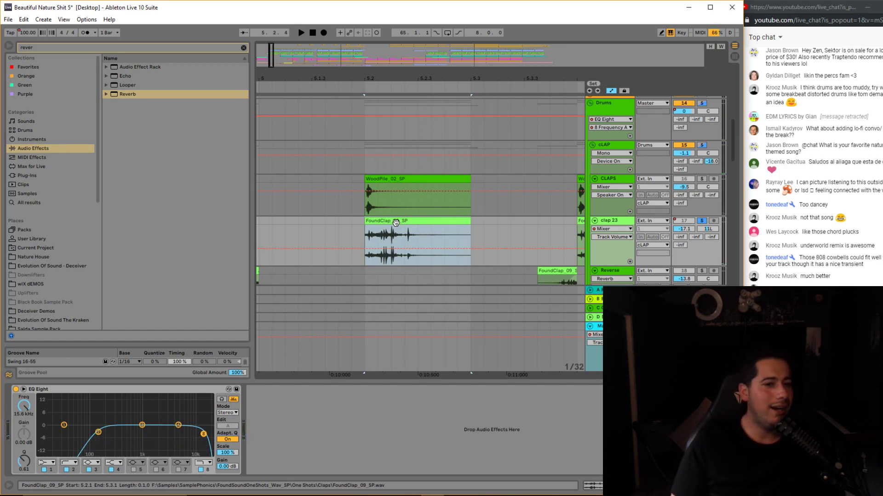
Audition the layered claps with the whole cLAP group soloed, toggle clap 23 off and on, and release the solo.
{"action": "left_click", "coordinate": [614, 181]}
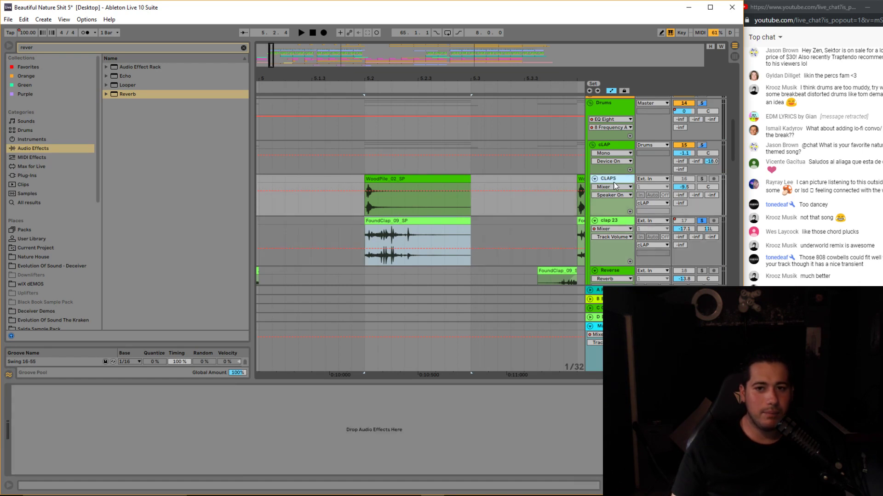
{"action": "left_click", "coordinate": [701, 145]}
{"action": "key", "text": "space"}
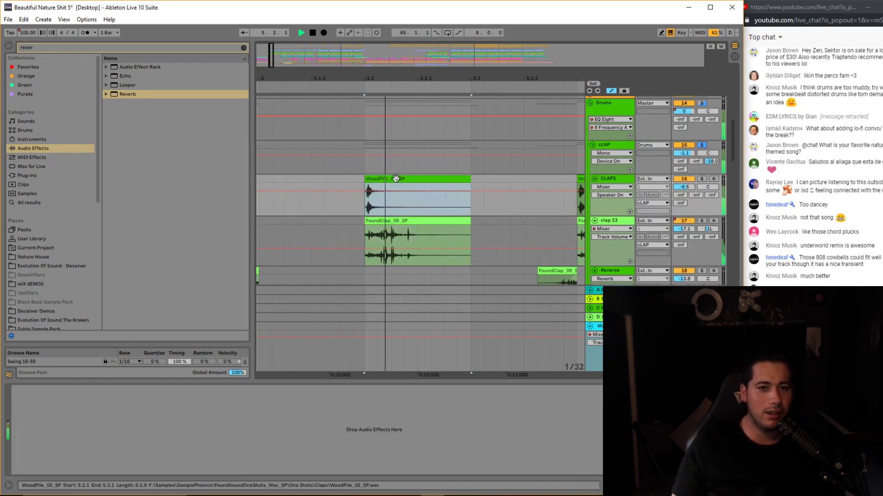
{"action": "left_click", "coordinate": [684, 220]}
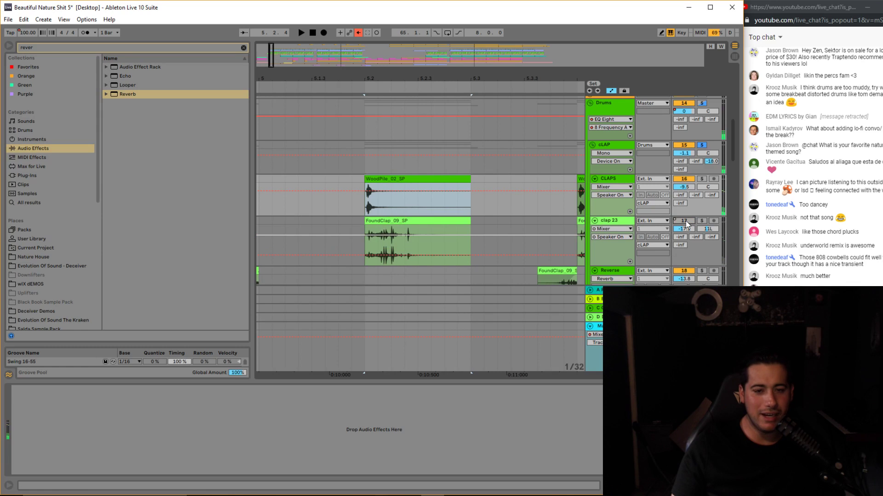
{"action": "left_click", "coordinate": [685, 221]}
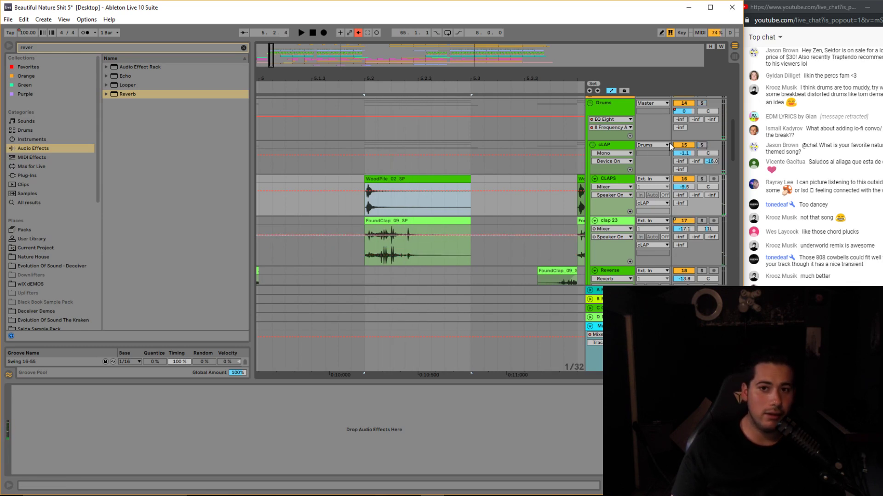
During playback, set the cLAP group's EQ Eight high cut to 18.3 kHz with Q 0.69 and its Glue Compressor makeup to 7.46 dB.
{"action": "left_click", "coordinate": [611, 147]}
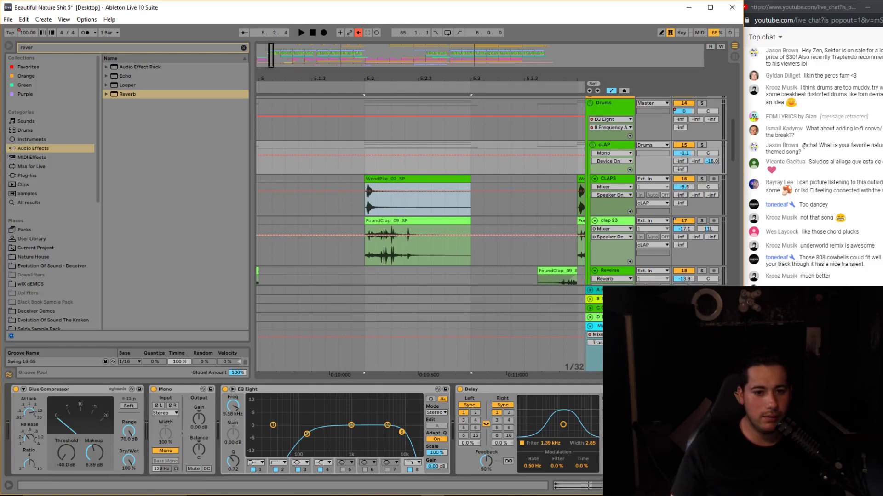
{"action": "key", "text": "space"}
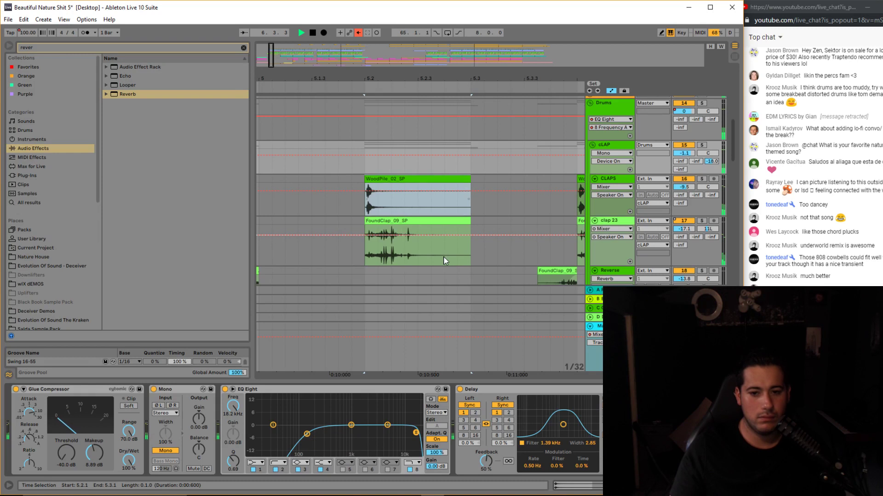
{"action": "left_click", "coordinate": [16, 389]}
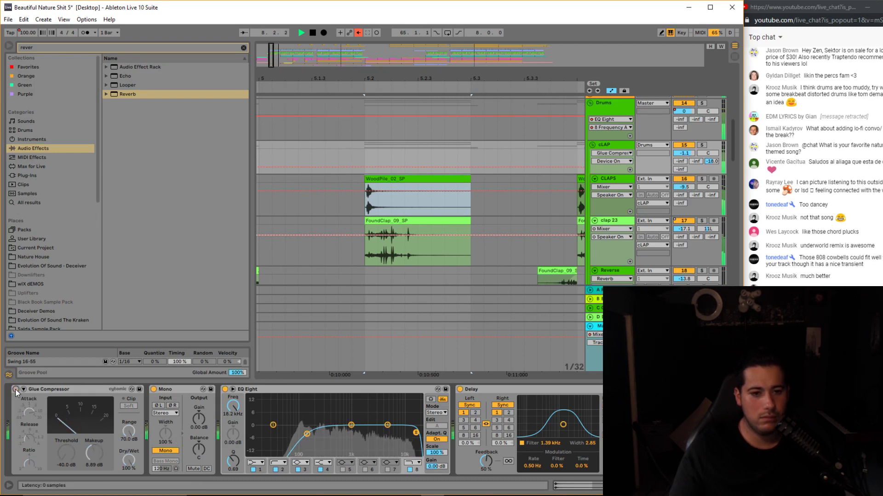
{"action": "left_click", "coordinate": [16, 389]}
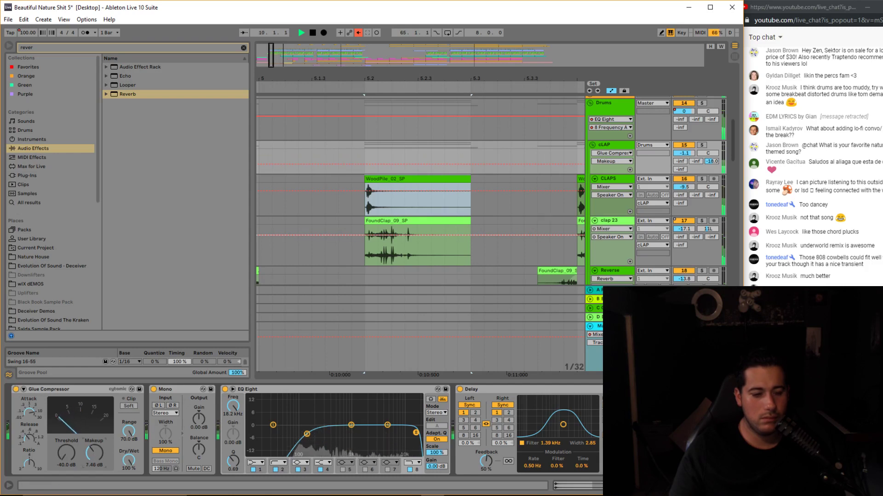
{"action": "left_click_drag", "start_coordinate": [272, 58], "coordinate": [273, 42]}
{"action": "key", "text": "space"}
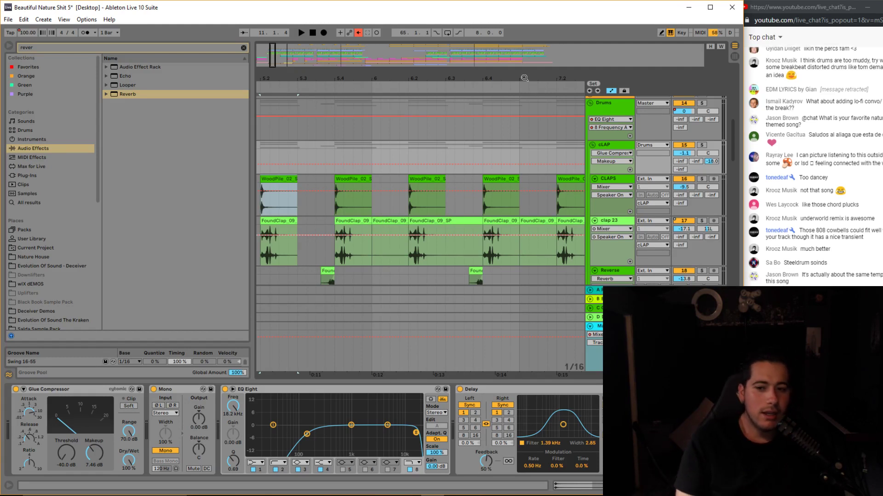
Select clap 23's first FoundClap_09_SP clip and solo that track.
{"action": "left_click_drag", "start_coordinate": [273, 64], "coordinate": [271, 52]}
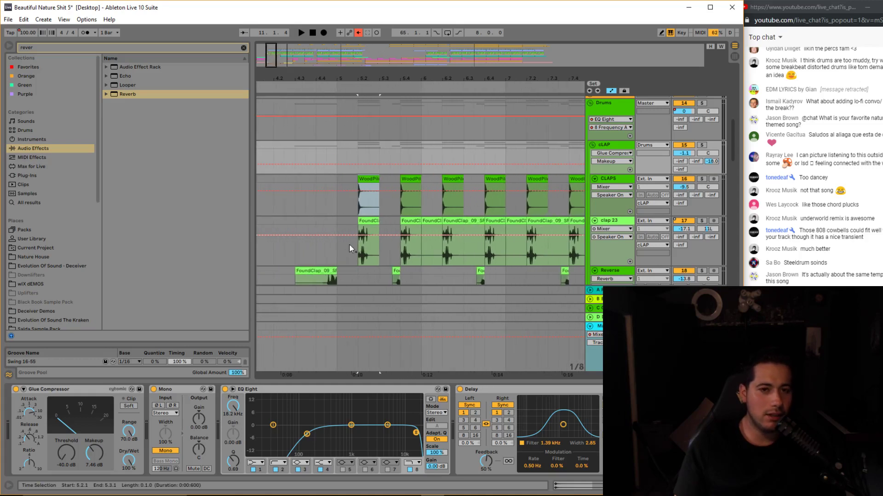
{"action": "scroll", "coordinate": [350, 248], "scroll_direction": "up", "scroll_amount": 4}
{"action": "scroll", "coordinate": [351, 248], "scroll_direction": "down", "scroll_amount": 2}
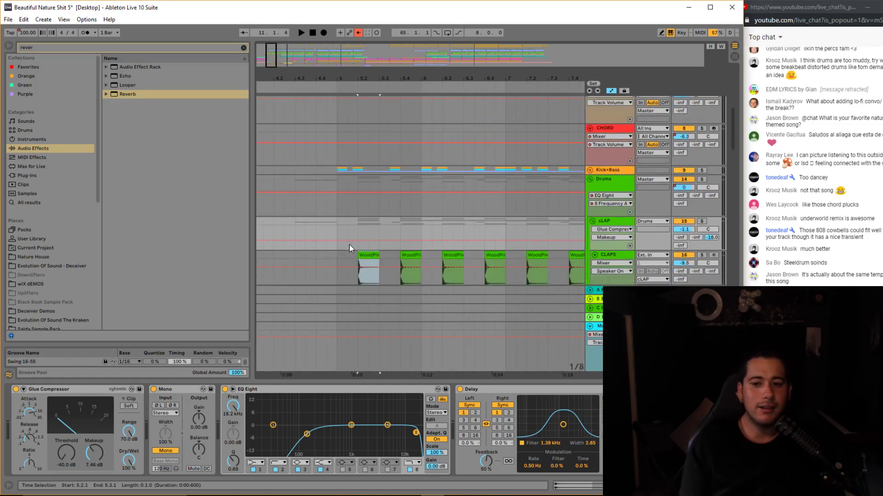
{"action": "scroll", "coordinate": [346, 241], "scroll_direction": "down", "scroll_amount": 3}
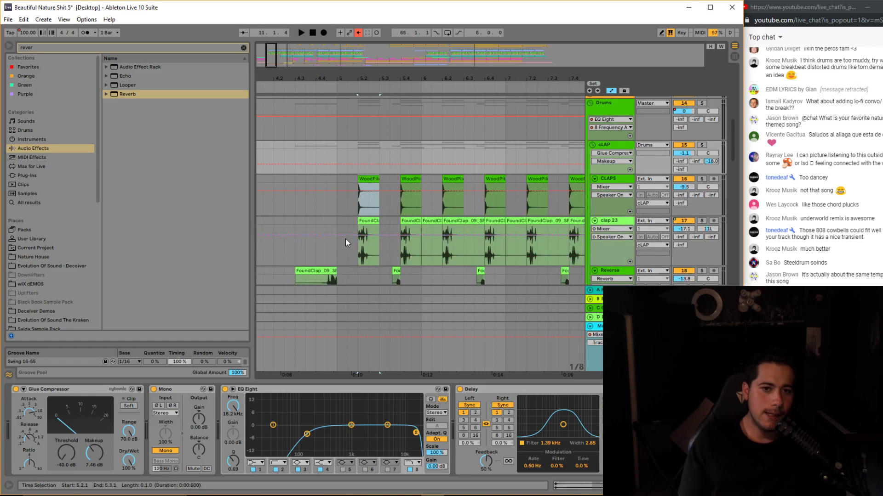
{"action": "key", "text": "Down"}
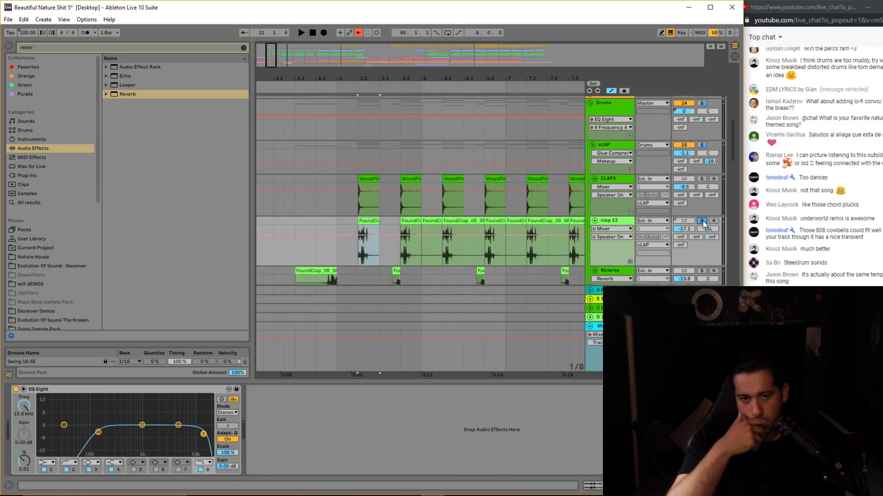
Examine the waveforms of the first WoodPile_02_SP and FoundClap_09_SP clips up close, along with the other clap layers.
{"action": "left_click_drag", "start_coordinate": [268, 60], "coordinate": [270, 60]}
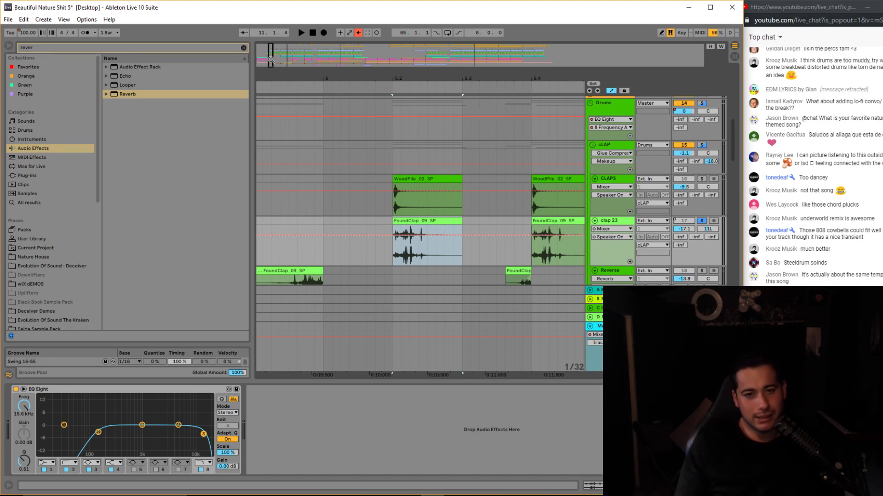
{"action": "left_click_drag", "start_coordinate": [270, 54], "coordinate": [270, 61]}
{"action": "left_click", "coordinate": [390, 179]}
{"action": "left_click", "coordinate": [413, 221]}
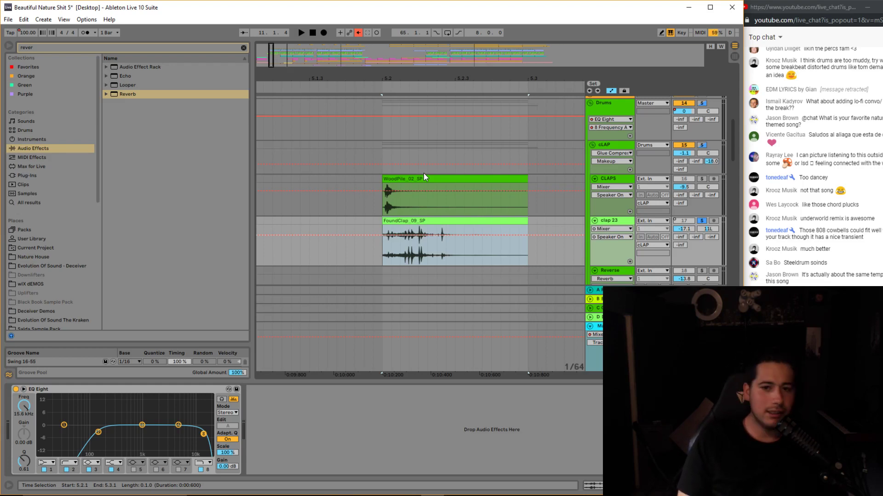
{"action": "scroll", "coordinate": [462, 175], "scroll_direction": "up", "scroll_amount": 3}
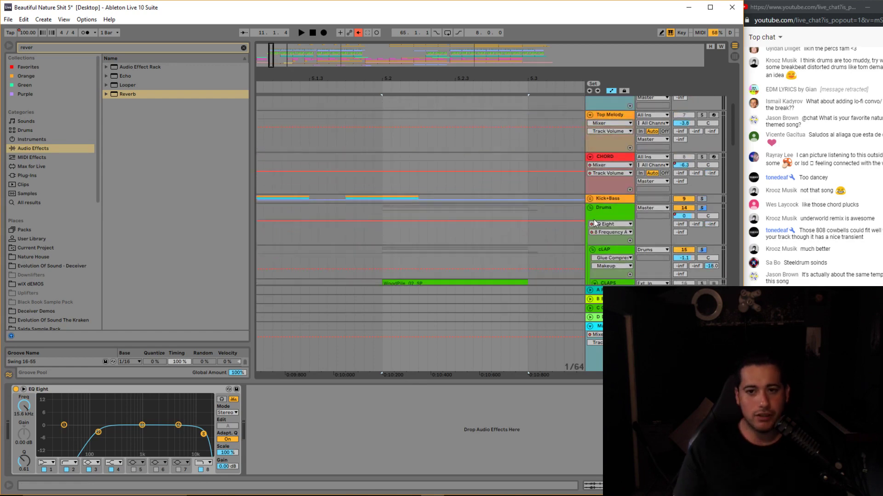
{"action": "scroll", "coordinate": [583, 285], "scroll_direction": "down", "scroll_amount": 10}
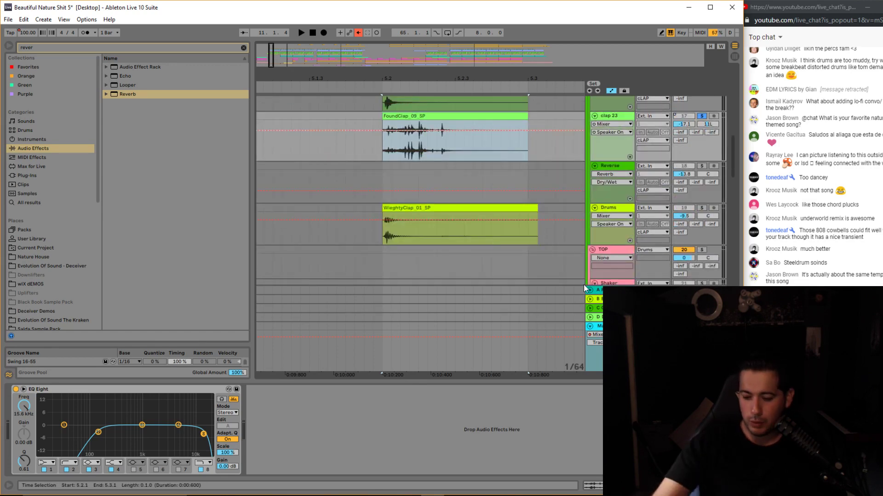
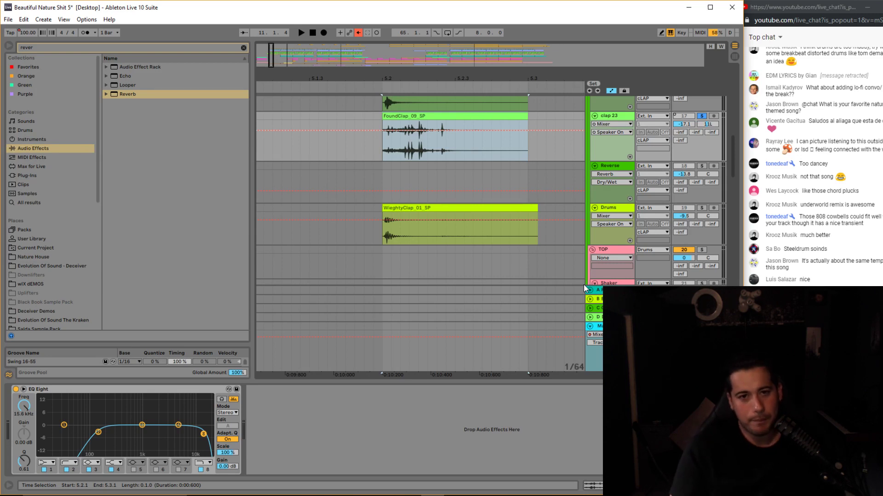
Hide the automation lanes and add a short S-shaped fade-in to clap 23's first FoundClap_09_SP clip.
{"action": "scroll", "coordinate": [479, 253], "scroll_direction": "up", "scroll_amount": 5}
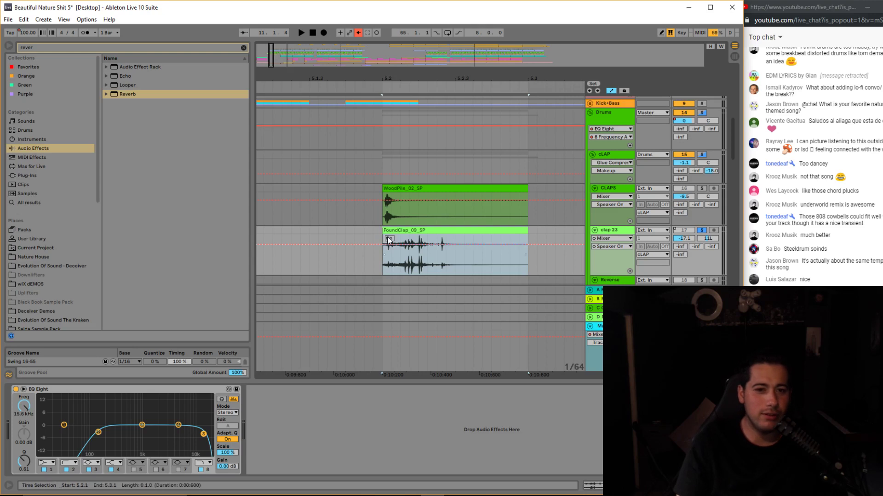
{"action": "left_click_drag", "start_coordinate": [272, 52], "coordinate": [270, 63]}
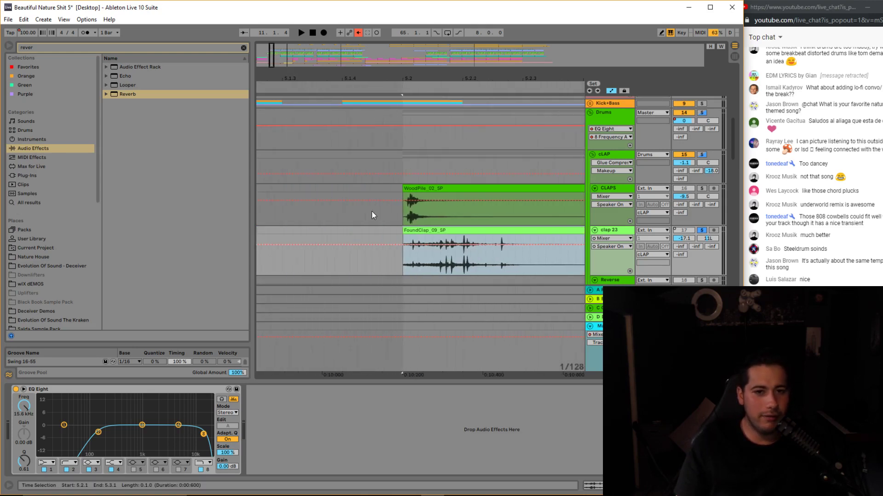
{"action": "key", "text": "a"}
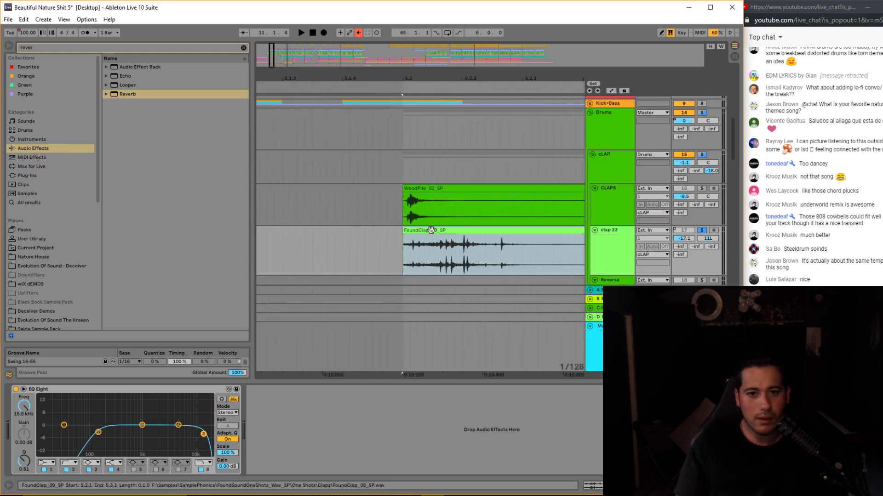
{"action": "left_click_drag", "start_coordinate": [404, 237], "coordinate": [421, 236]}
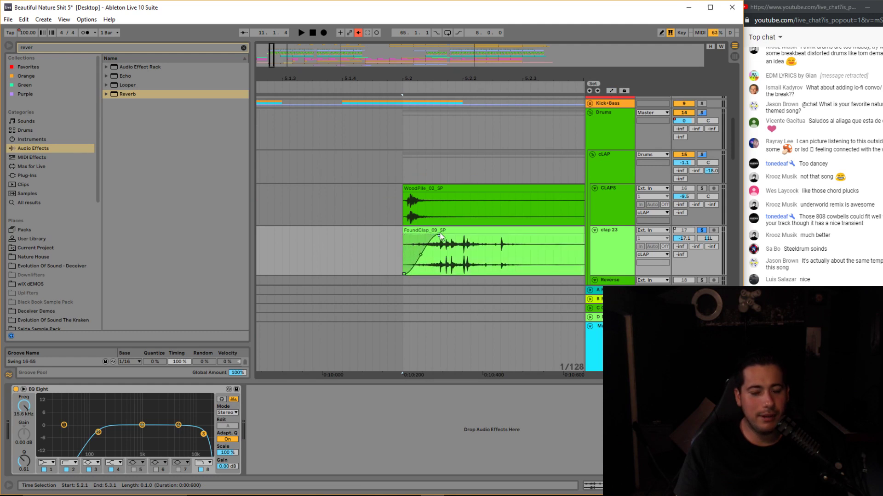
{"action": "left_click", "coordinate": [398, 243]}
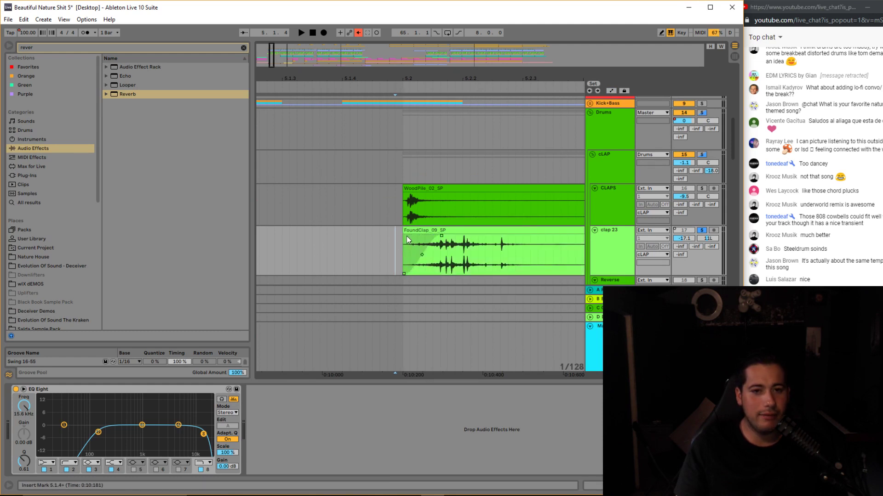
Solo the whole cLAP group and audition the first layered clap with the faded FoundClap_09_SP clip.
{"action": "left_click", "coordinate": [701, 155]}
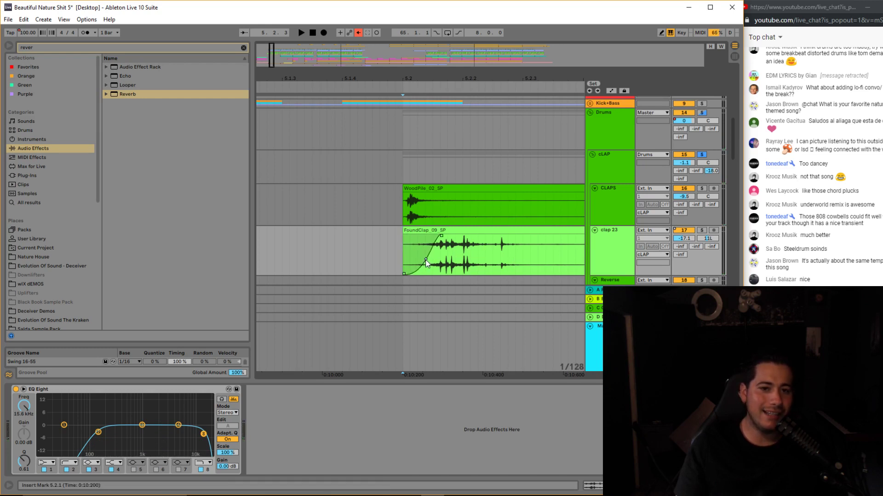
{"action": "left_click_drag", "start_coordinate": [271, 62], "coordinate": [271, 116]}
{"action": "left_click", "coordinate": [337, 211]}
{"action": "key", "text": "space"}
{"action": "key", "text": "space"}
{"action": "key", "text": "space"}
{"action": "key", "text": "space"}
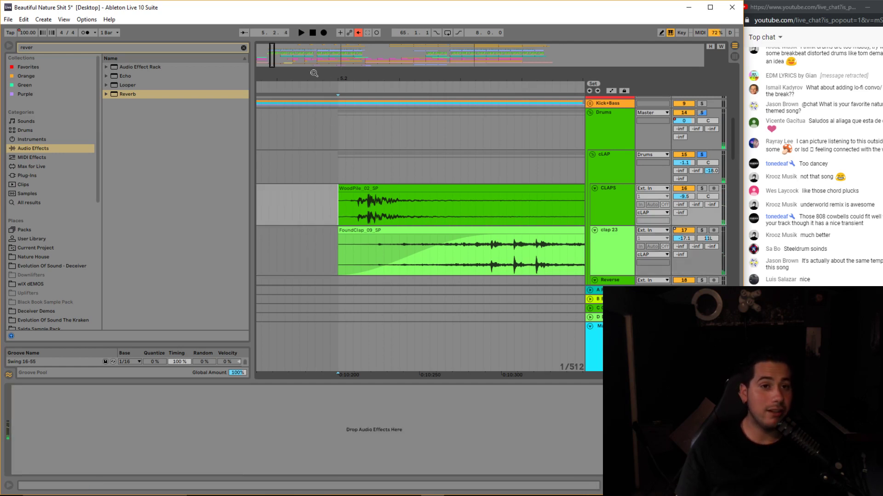
Hide the device view and expand the Kick+Bass group to show the Kick and 11 IntenseLe tracks.
{"action": "left_click_drag", "start_coordinate": [275, 65], "coordinate": [261, 54]}
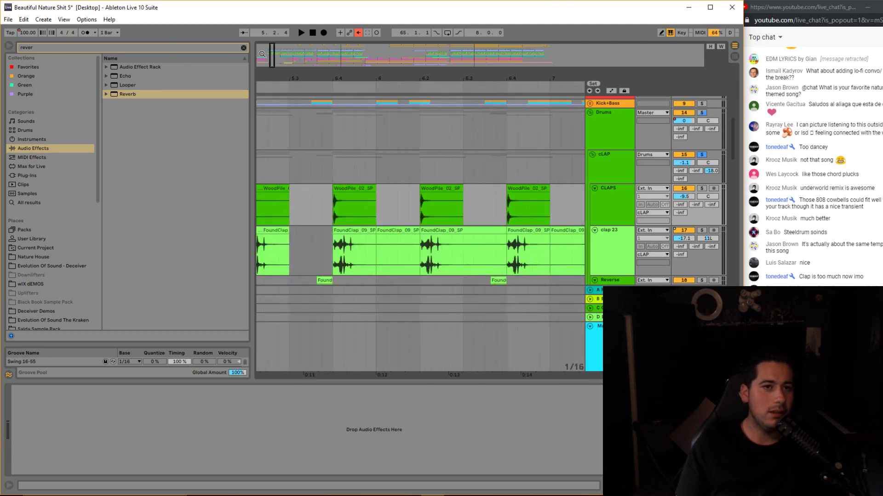
{"action": "left_click_drag", "start_coordinate": [272, 55], "coordinate": [267, 52]}
{"action": "scroll", "coordinate": [321, 173], "scroll_direction": "up", "scroll_amount": 7}
{"action": "scroll", "coordinate": [421, 231], "scroll_direction": "down", "scroll_amount": 3}
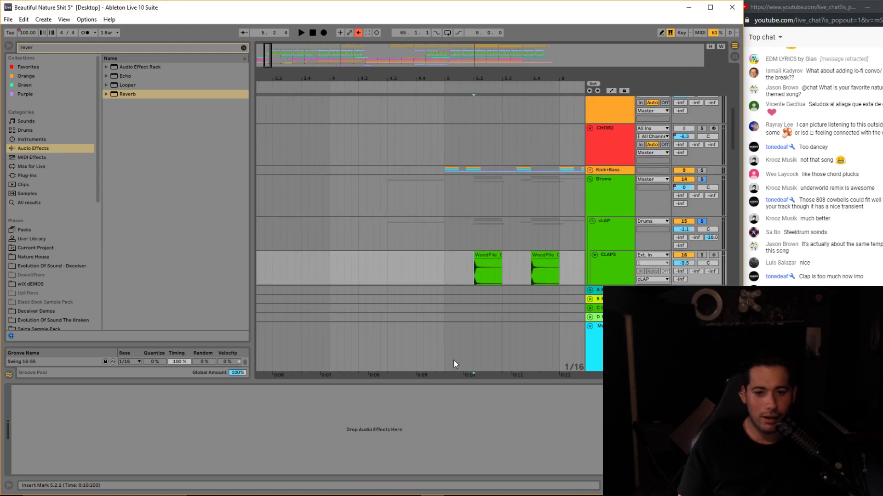
{"action": "left_click_drag", "start_coordinate": [482, 382], "coordinate": [522, 424]}
{"action": "scroll", "coordinate": [566, 363], "scroll_direction": "down", "scroll_amount": 5}
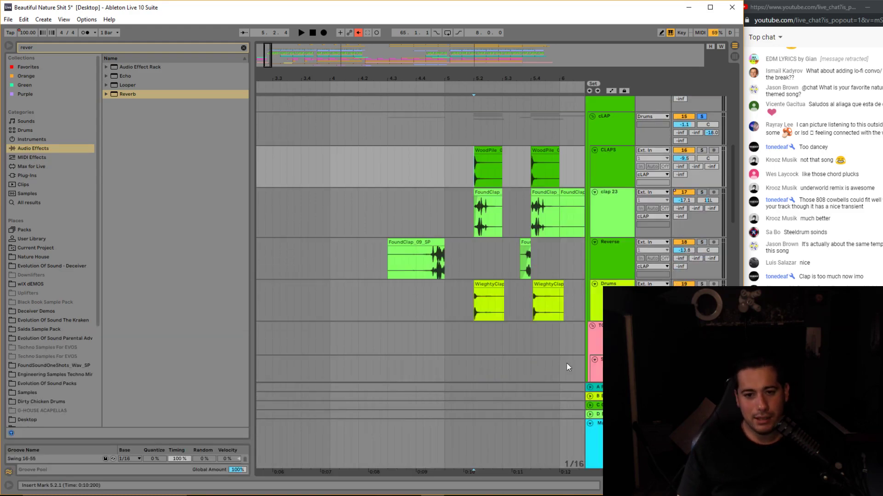
{"action": "scroll", "coordinate": [598, 295], "scroll_direction": "up", "scroll_amount": 4}
{"action": "scroll", "coordinate": [595, 181], "scroll_direction": "up", "scroll_amount": 1}
{"action": "left_click", "coordinate": [592, 181]}
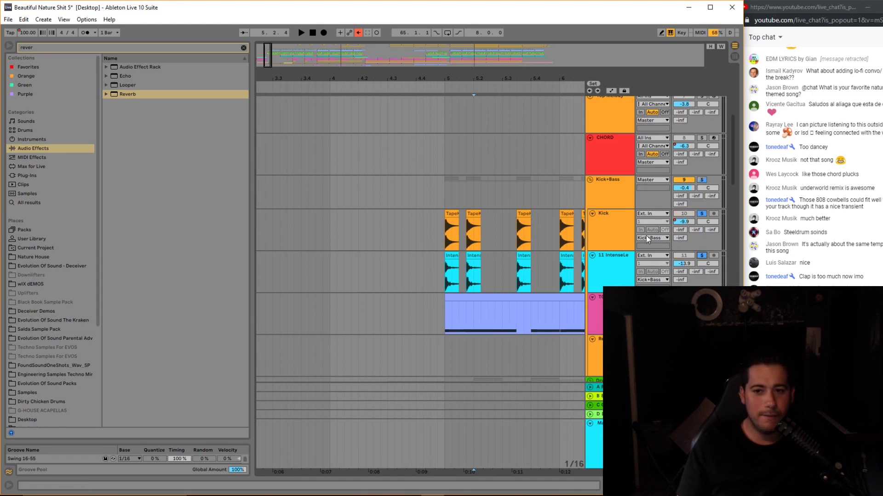
Audition the kick from the first TapeKick clip, toggling the 11 IntenseLe layer's solo, and release the solos.
{"action": "left_click_drag", "start_coordinate": [265, 55], "coordinate": [268, 70]}
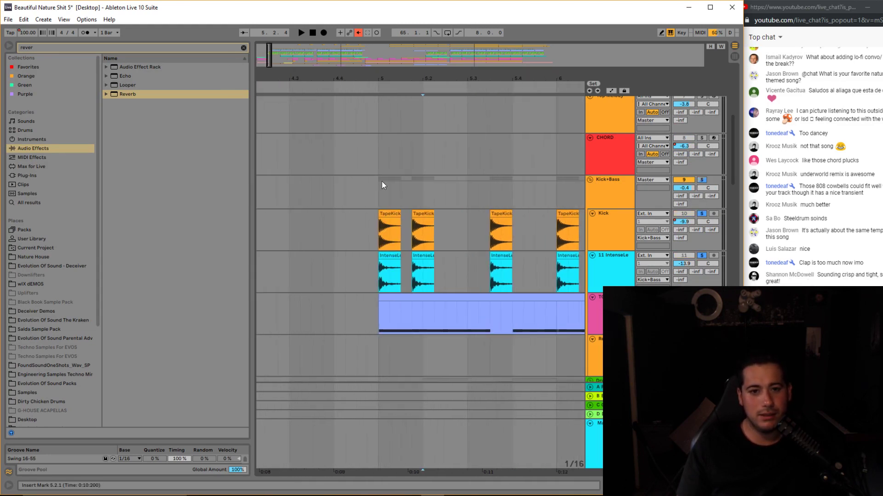
{"action": "left_click", "coordinate": [393, 217]}
{"action": "key", "text": "space"}
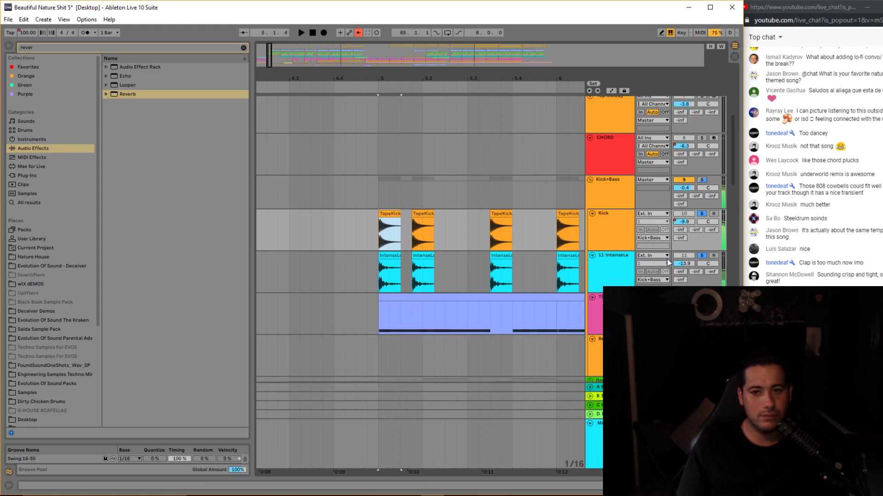
{"action": "left_click", "coordinate": [704, 255]}
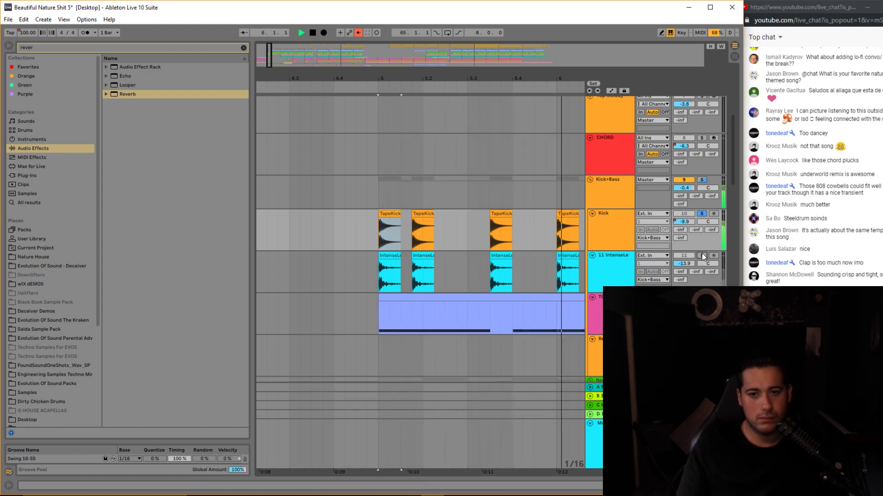
{"action": "key", "text": "space"}
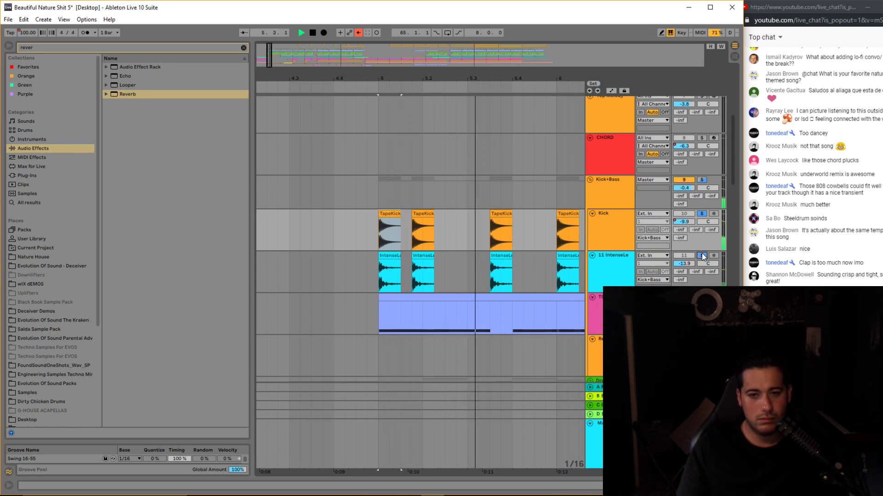
{"action": "key", "text": "space"}
{"action": "left_click", "coordinate": [702, 257]}
{"action": "key", "text": "space"}
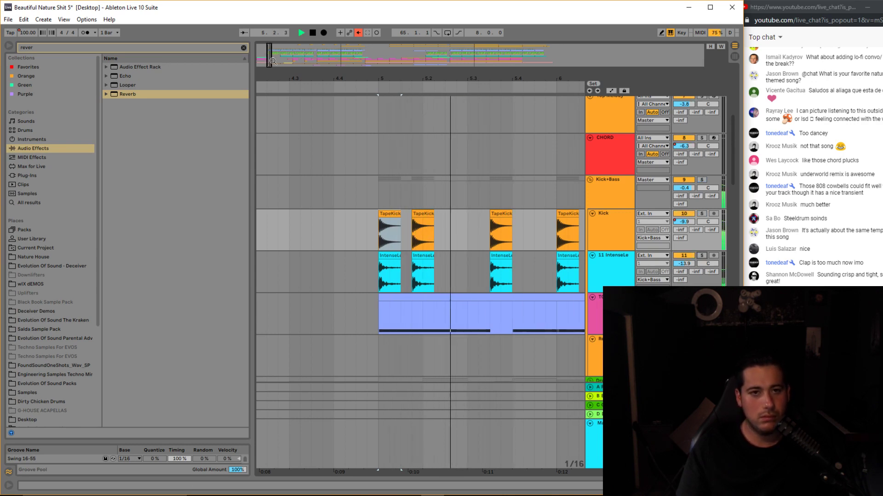
Try opening the 11 IntenseLe track's EQ Eight high cut to 17.8 kHz with Q 0.63 during playback.
{"action": "left_click_drag", "start_coordinate": [270, 61], "coordinate": [269, 51]}
{"action": "double_click", "coordinate": [626, 265]}
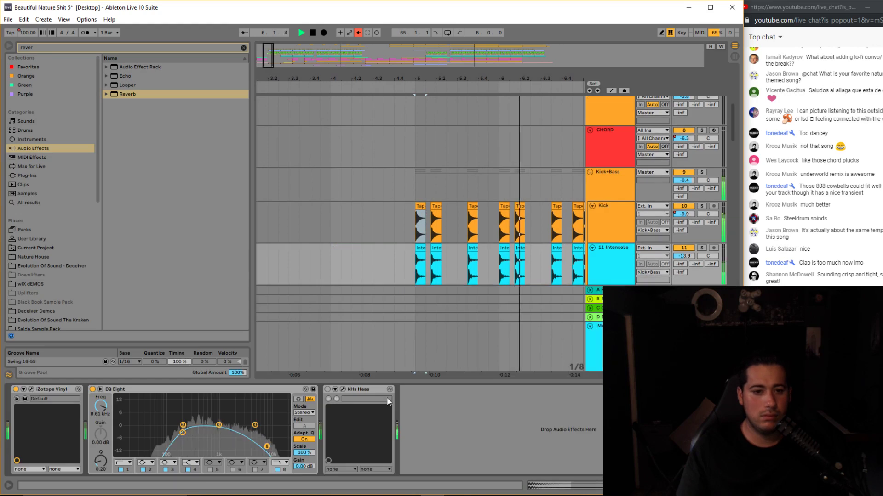
{"action": "left_click_drag", "start_coordinate": [275, 439], "coordinate": [283, 434]}
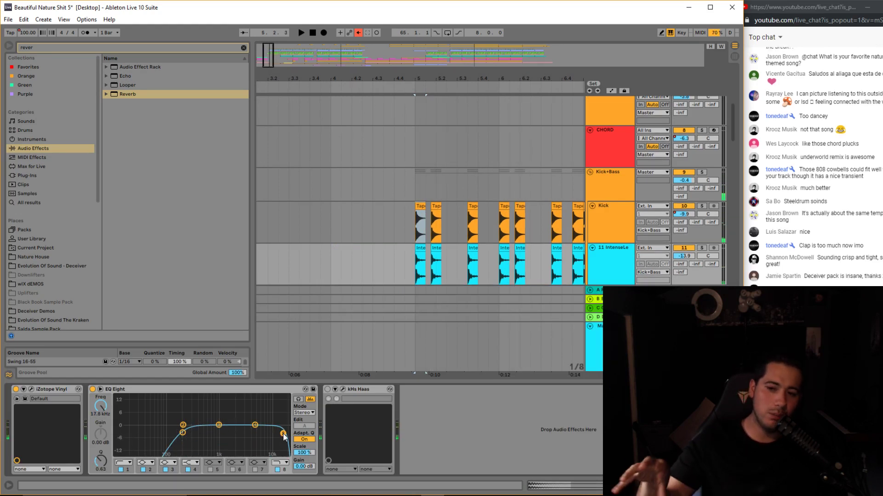
{"action": "left_click_drag", "start_coordinate": [283, 435], "coordinate": [285, 437]}
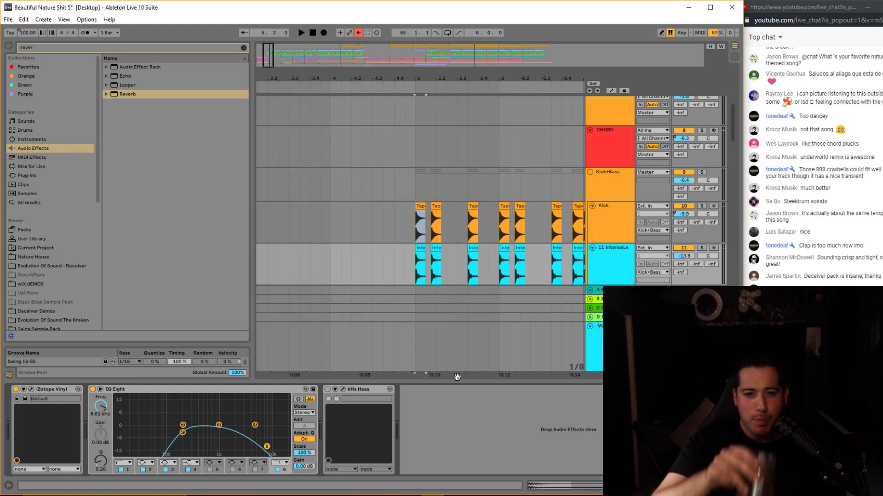
Collapse the Kick+Bass group and insert a new MIDI track directly below the Main Melody group.
{"action": "scroll", "coordinate": [570, 248], "scroll_direction": "up", "scroll_amount": 1}
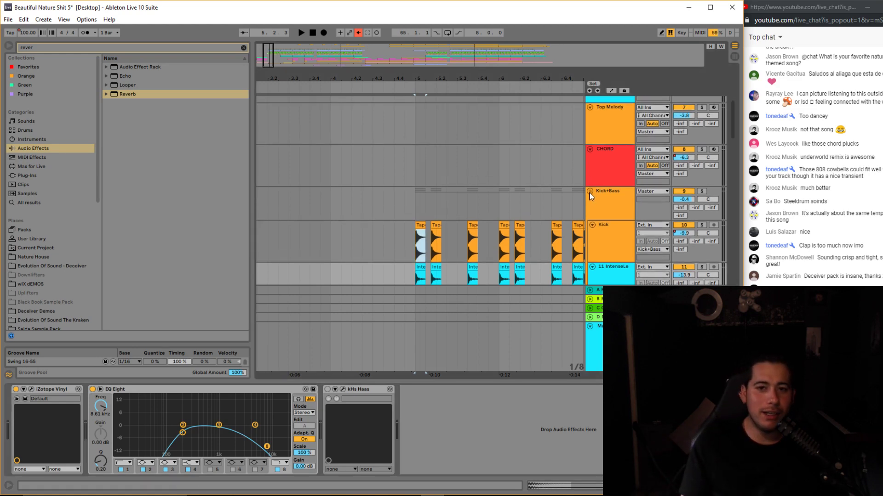
{"action": "left_click", "coordinate": [590, 192]}
{"action": "scroll", "coordinate": [579, 115], "scroll_direction": "up", "scroll_amount": 11}
{"action": "left_click", "coordinate": [590, 100]}
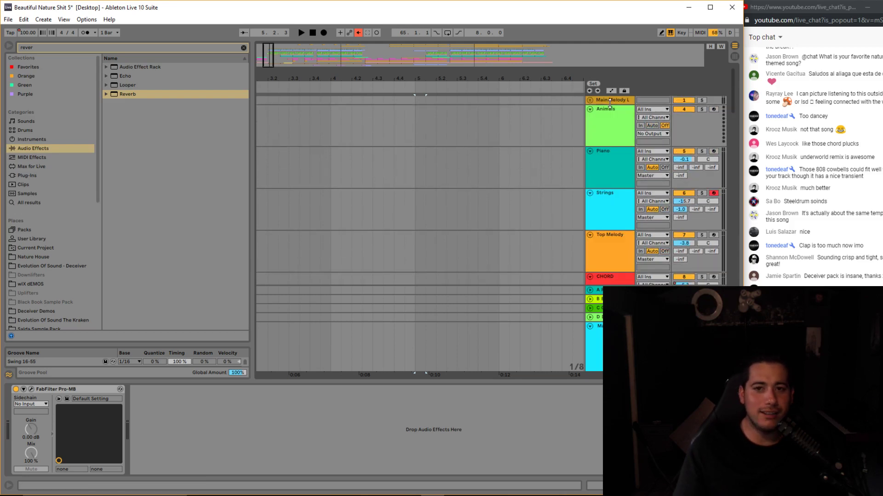
{"action": "left_click", "coordinate": [610, 101]}
{"action": "key", "text": "ctrl+shift+t"}
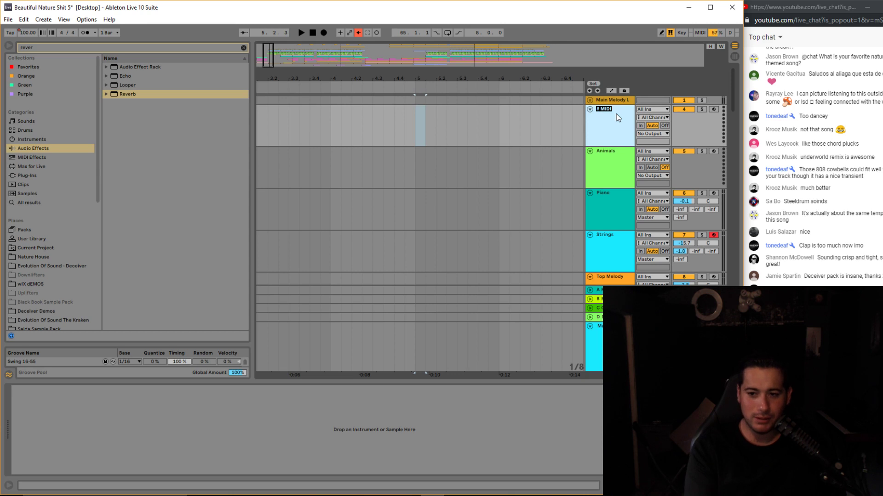
{"action": "type", "text": "S"}
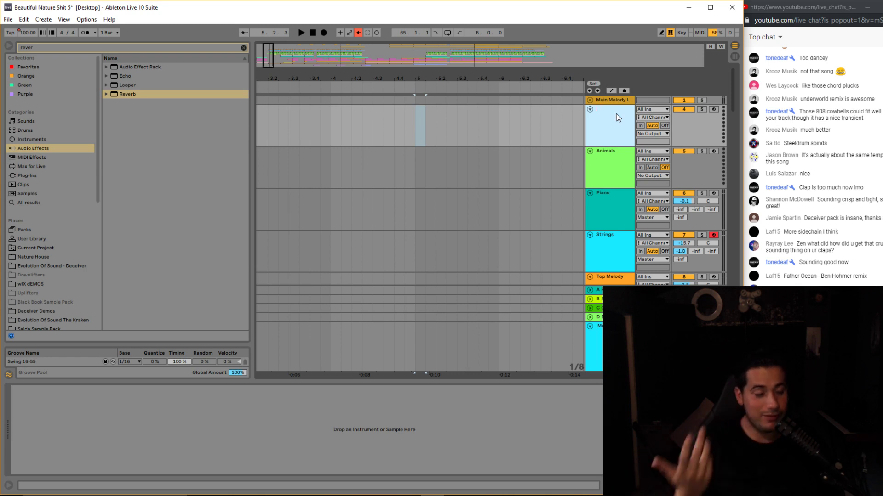
Switch the browser to plug-ins, look through the Sound Design and Mixing and Mastering folders, and clear the search text.
{"action": "left_click", "coordinate": [34, 177]}
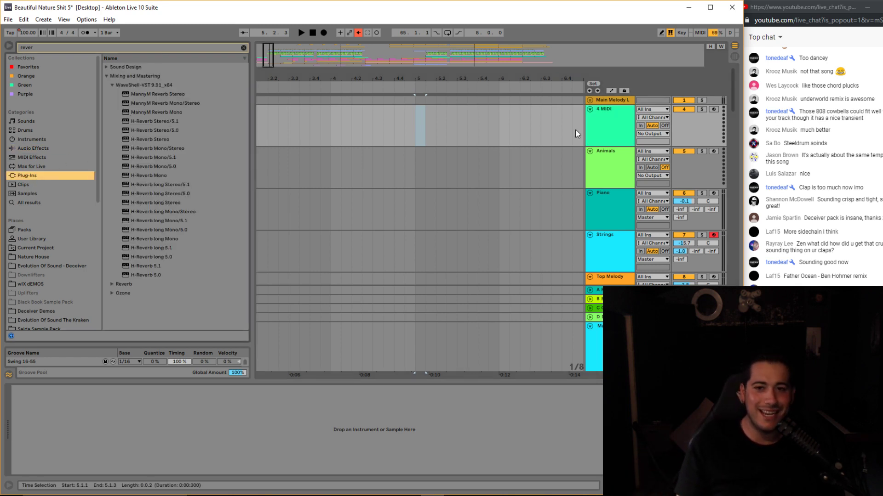
{"action": "left_click", "coordinate": [109, 86]}
{"action": "left_click", "coordinate": [106, 76]}
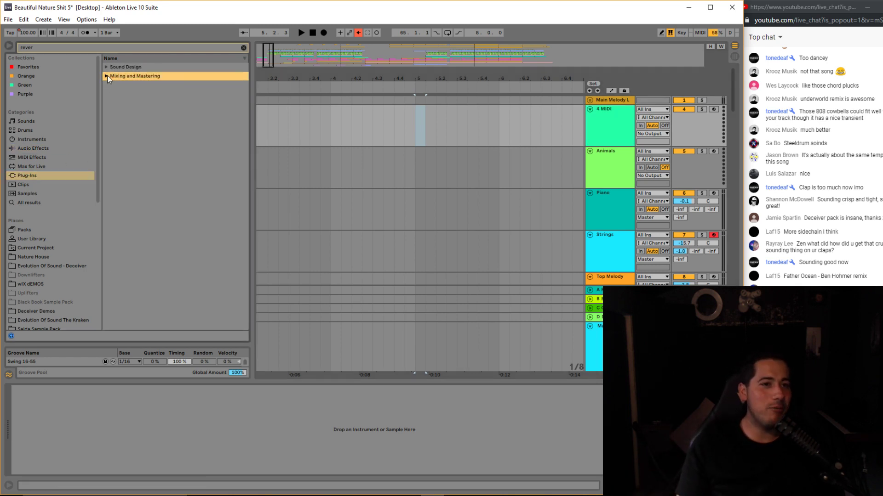
{"action": "left_click", "coordinate": [106, 67]}
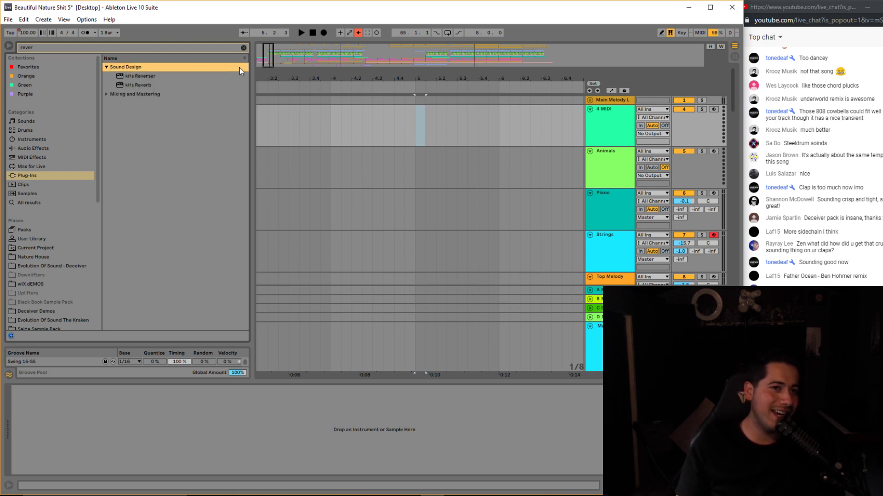
{"action": "left_click", "coordinate": [242, 48]}
Collapse the Sound Design plug-in folder and expand the Synths folder.
{"action": "scroll", "coordinate": [164, 165], "scroll_direction": "down", "scroll_amount": 15}
{"action": "scroll", "coordinate": [145, 180], "scroll_direction": "down", "scroll_amount": 5}
{"action": "left_click_drag", "start_coordinate": [246, 300], "coordinate": [272, 91]}
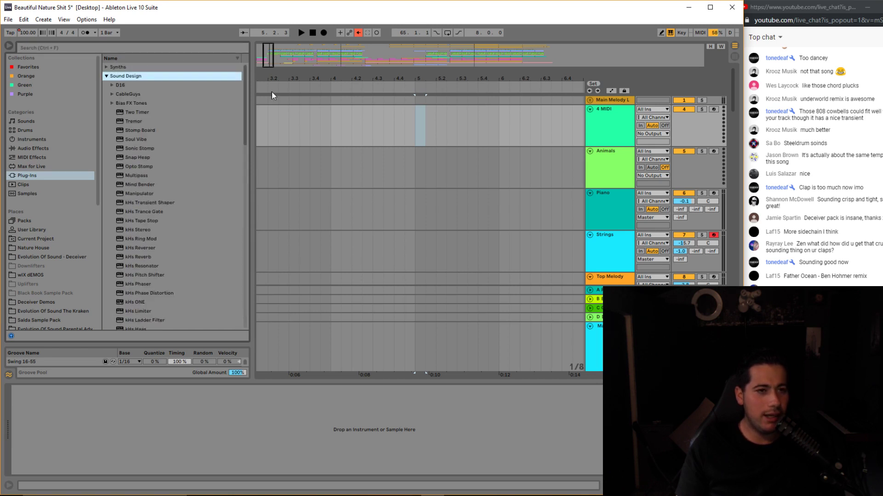
{"action": "left_click", "coordinate": [112, 103]}
{"action": "left_click", "coordinate": [107, 76]}
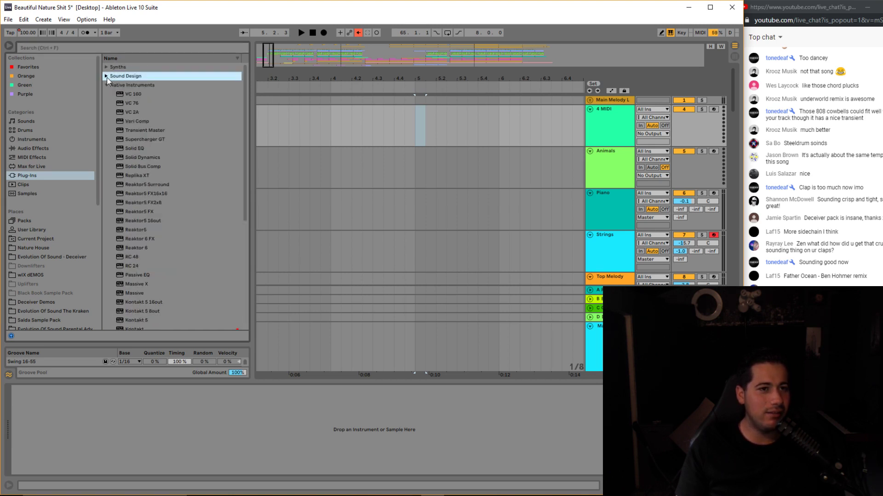
{"action": "left_click", "coordinate": [106, 68]}
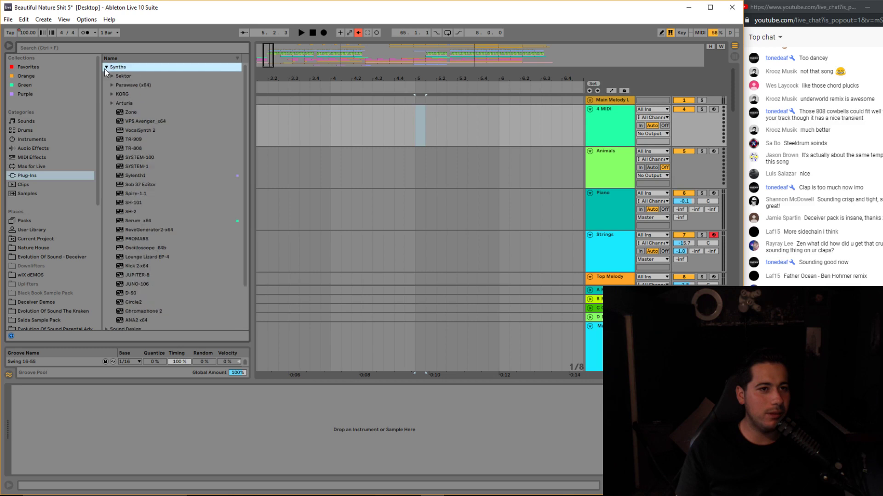
Load the Farfisa V instrument from the Arturia synths onto the new MIDI track.
{"action": "left_click", "coordinate": [110, 103]}
{"action": "left_click", "coordinate": [158, 140]}
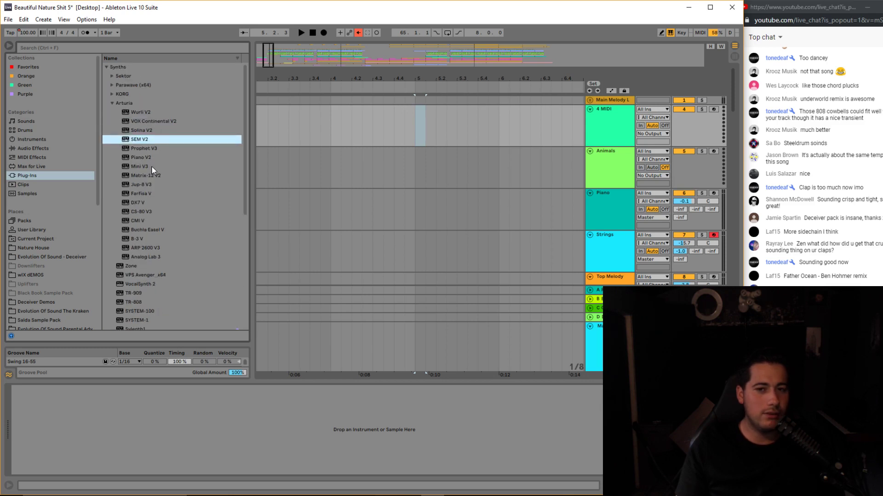
{"action": "left_click", "coordinate": [138, 160]}
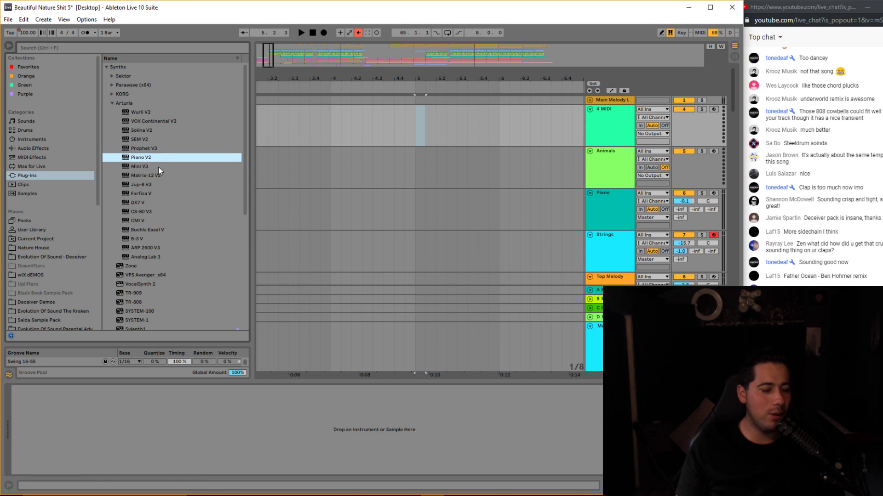
{"action": "left_click", "coordinate": [160, 176]}
{"action": "left_click", "coordinate": [144, 193]}
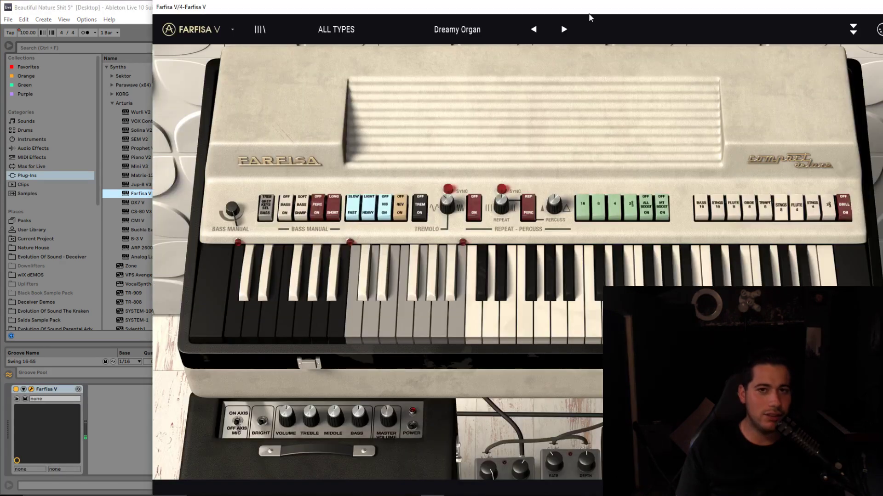
Close the Farfisa V window and delete the instrument from the new MIDI track.
{"action": "left_click_drag", "start_coordinate": [598, 9], "coordinate": [234, 161]}
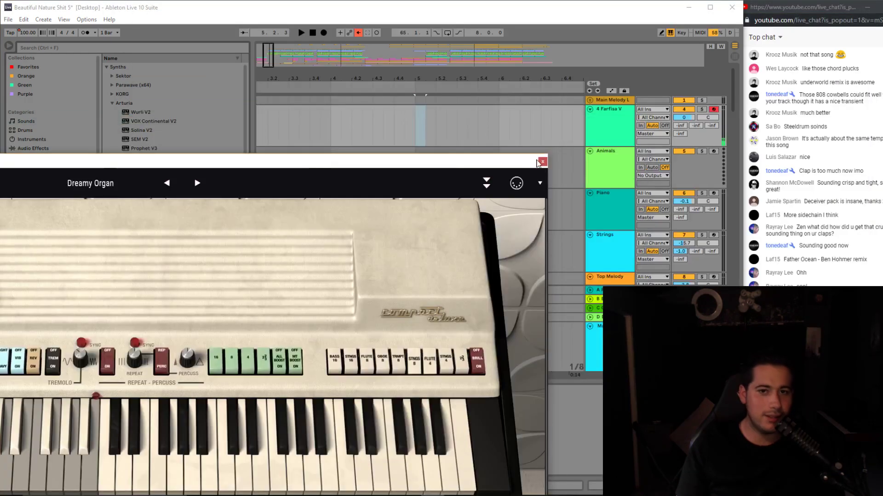
{"action": "left_click", "coordinate": [541, 163]}
{"action": "left_click", "coordinate": [60, 388]}
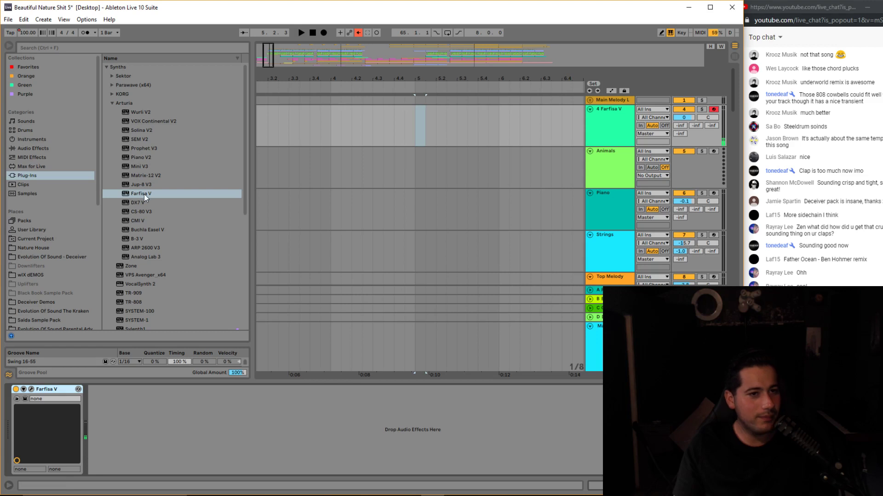
{"action": "key", "text": "Delete"}
Try the Arturia B-3 V organ on the new MIDI track and close its window.
{"action": "left_click", "coordinate": [138, 222]}
{"action": "left_click", "coordinate": [138, 228]}
{"action": "left_click", "coordinate": [139, 239]}
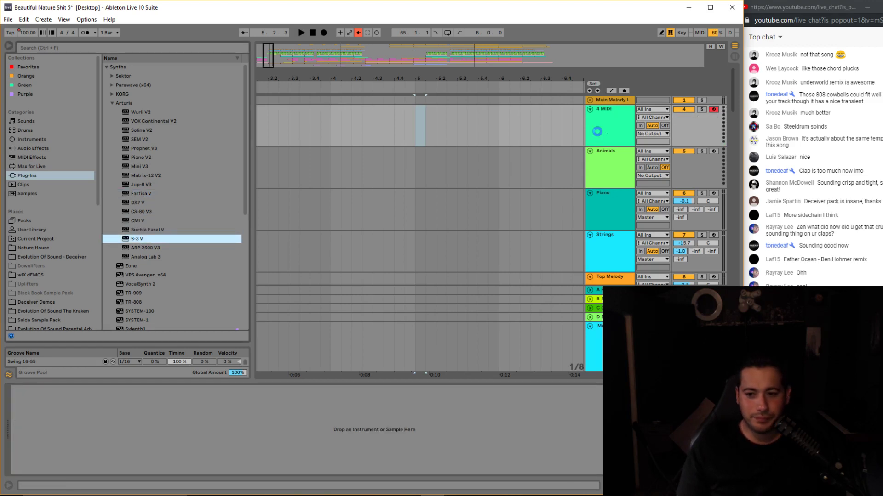
{"action": "mouse_move", "coordinate": [363, 495]}
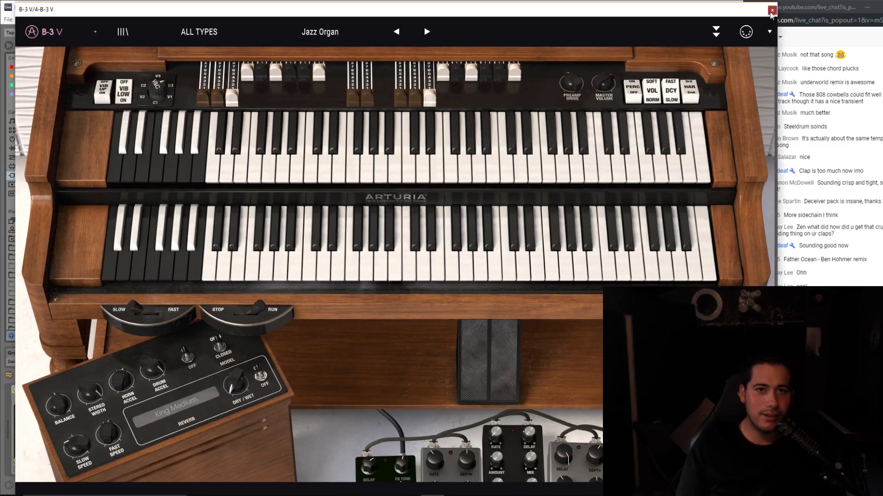
{"action": "left_click", "coordinate": [771, 10]}
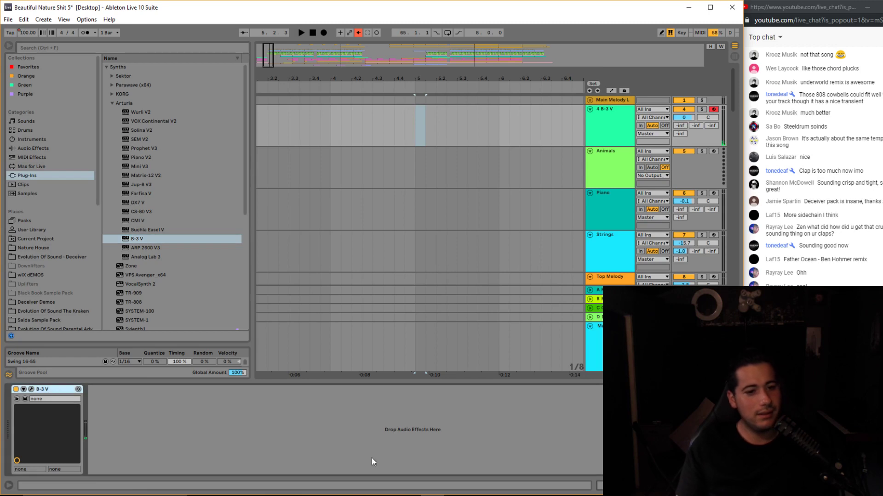
Switch to Chrome, search Google for "vector synthesis synth" and look through the results.
{"action": "mouse_move", "coordinate": [363, 495]}
{"action": "left_click", "coordinate": [340, 466]}
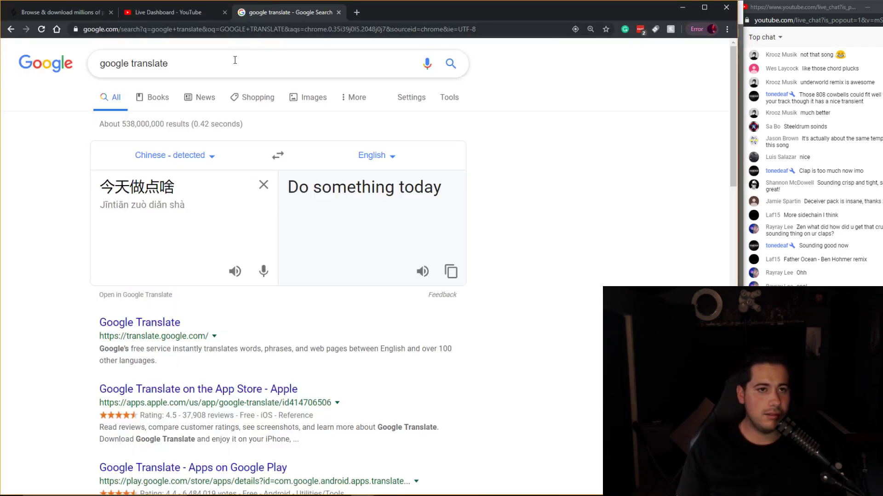
{"action": "left_click_drag", "start_coordinate": [235, 60], "coordinate": [2, 43]}
{"action": "type", "text": "vector synthes"}
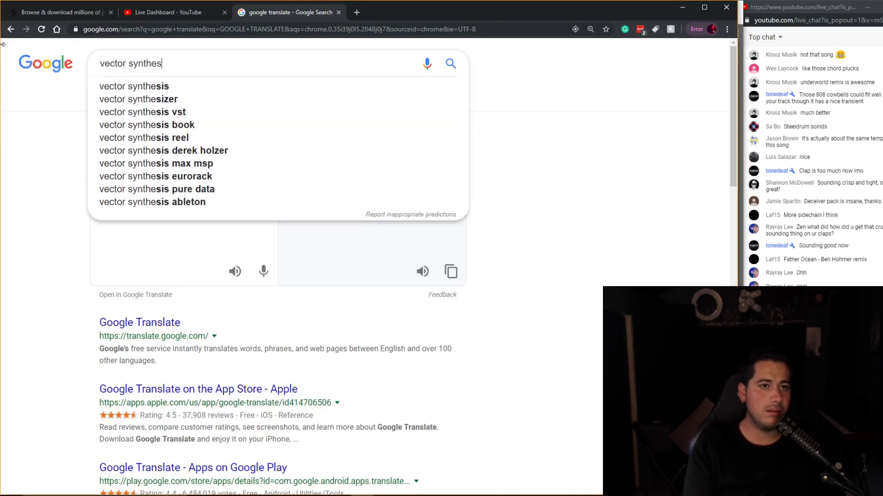
{"action": "type", "text": "is synth"}
{"action": "key", "text": "Return"}
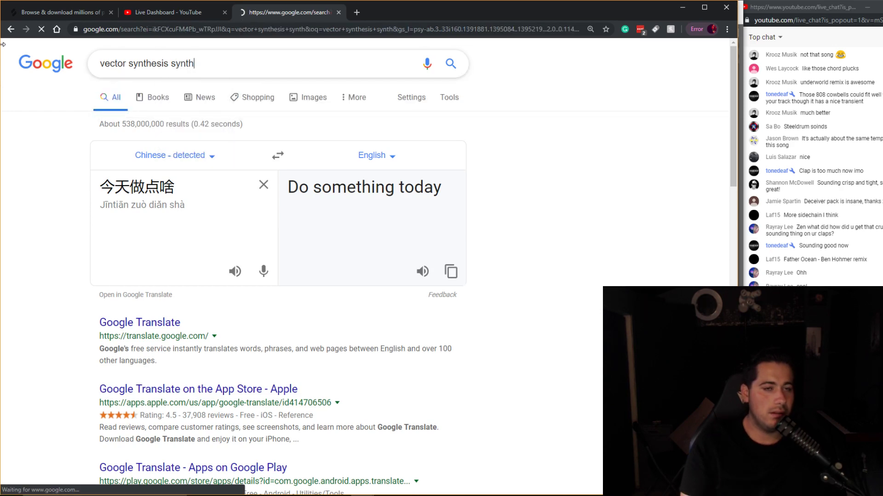
{"action": "scroll", "coordinate": [174, 186], "scroll_direction": "down", "scroll_amount": 6}
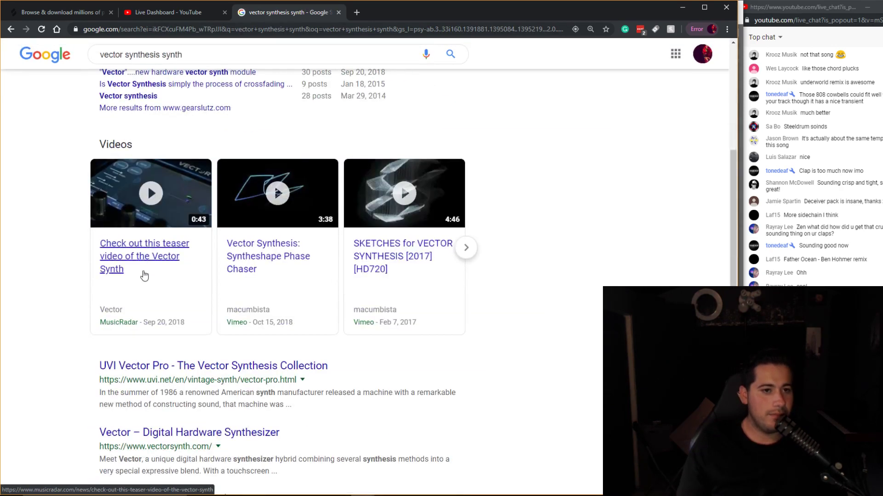
{"action": "scroll", "coordinate": [137, 296], "scroll_direction": "up", "scroll_amount": 6}
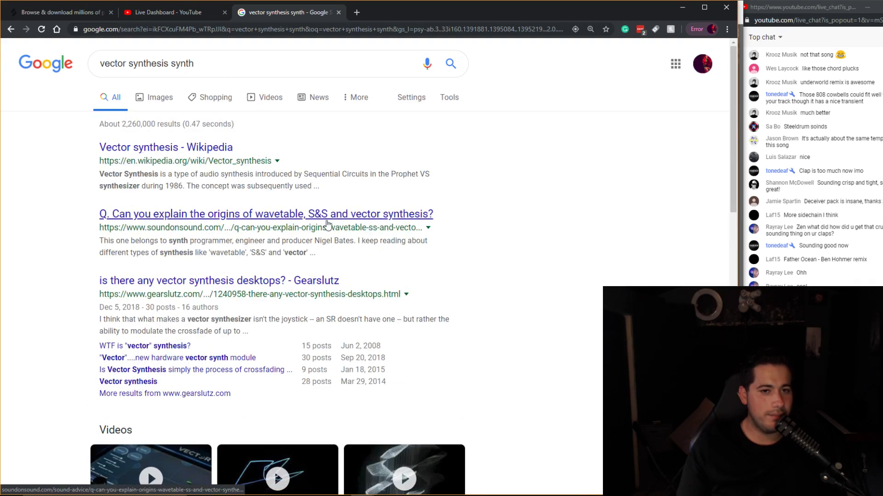
Show the image results and preview the Prophet VS and PPG Wave pictures from Sound On Sound.
{"action": "left_click", "coordinate": [161, 103]}
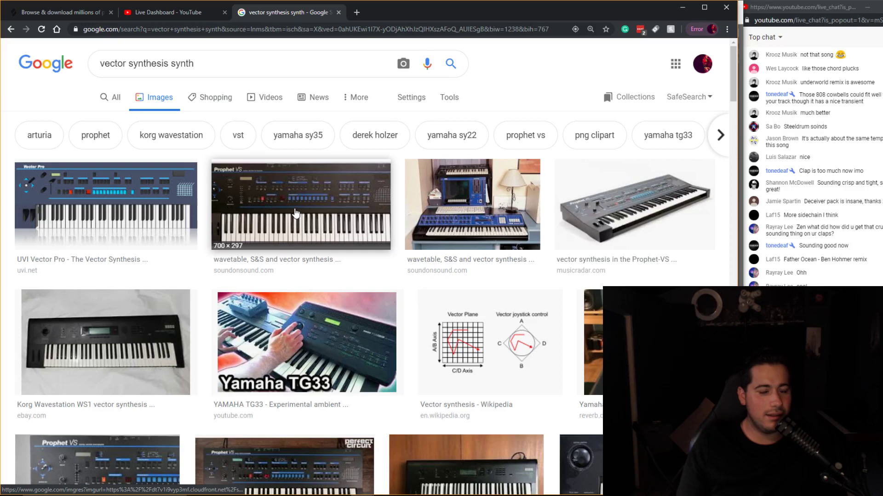
{"action": "left_click", "coordinate": [296, 213]}
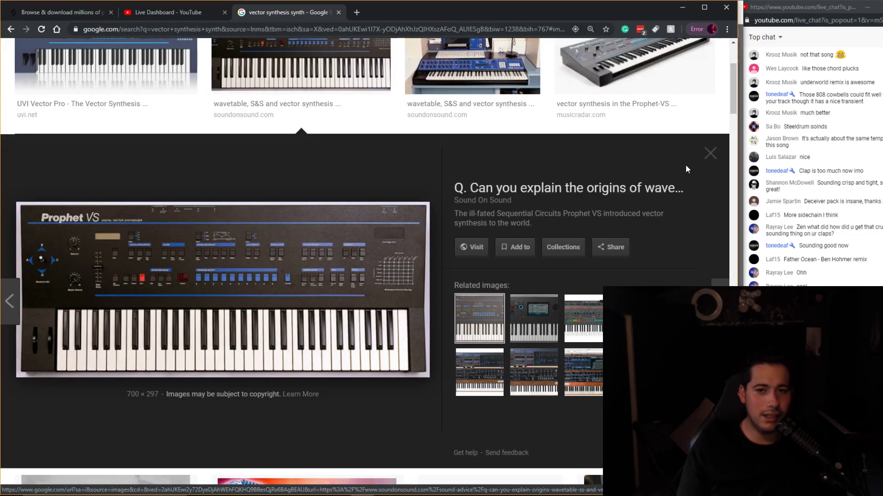
{"action": "left_click", "coordinate": [709, 154]}
{"action": "left_click", "coordinate": [476, 163]}
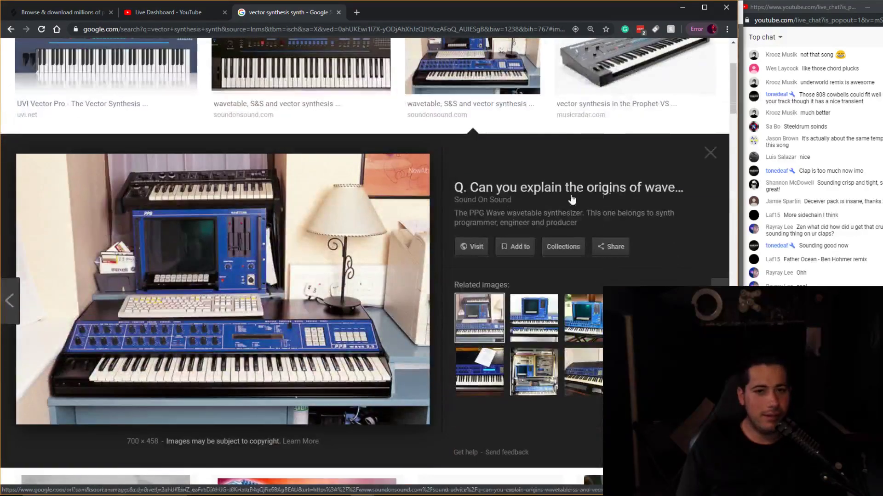
{"action": "left_click", "coordinate": [706, 162]}
Preview the Matrixsynth picture of the Sequential Prophet VS further down the image results, then close the preview.
{"action": "scroll", "coordinate": [299, 261], "scroll_direction": "down", "scroll_amount": 2}
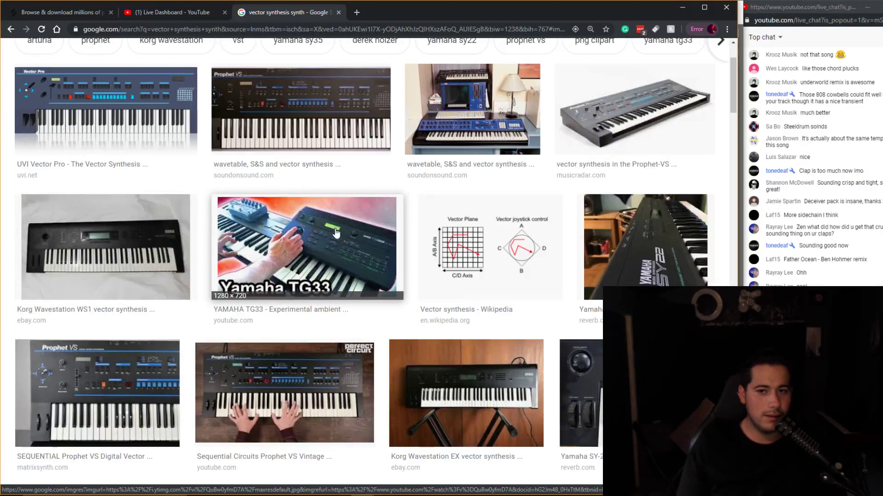
{"action": "scroll", "coordinate": [285, 390], "scroll_direction": "down", "scroll_amount": 3}
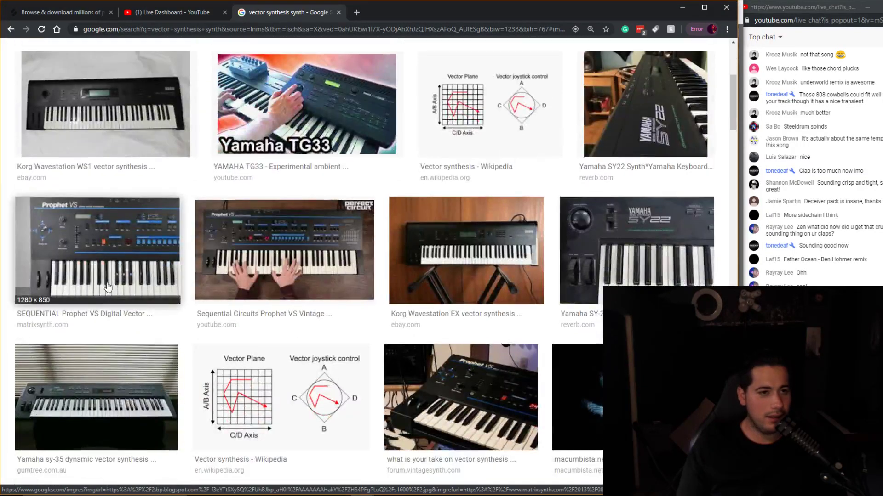
{"action": "left_click", "coordinate": [108, 289]}
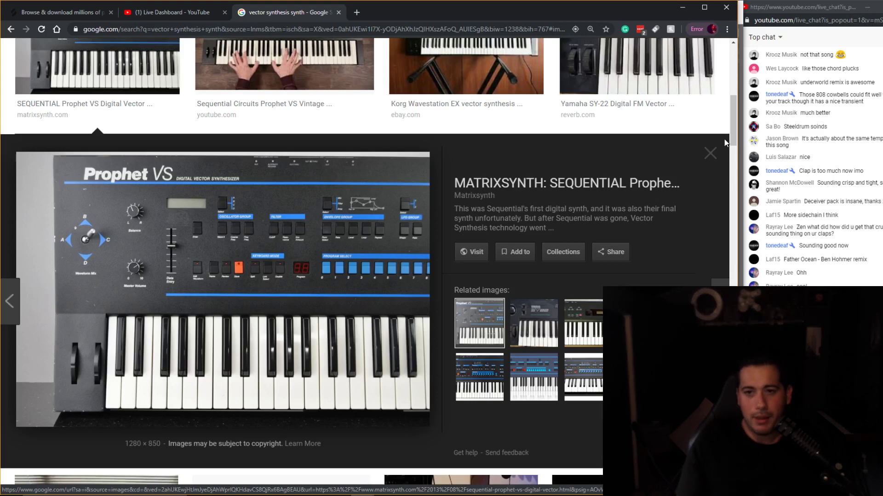
{"action": "left_click", "coordinate": [715, 152]}
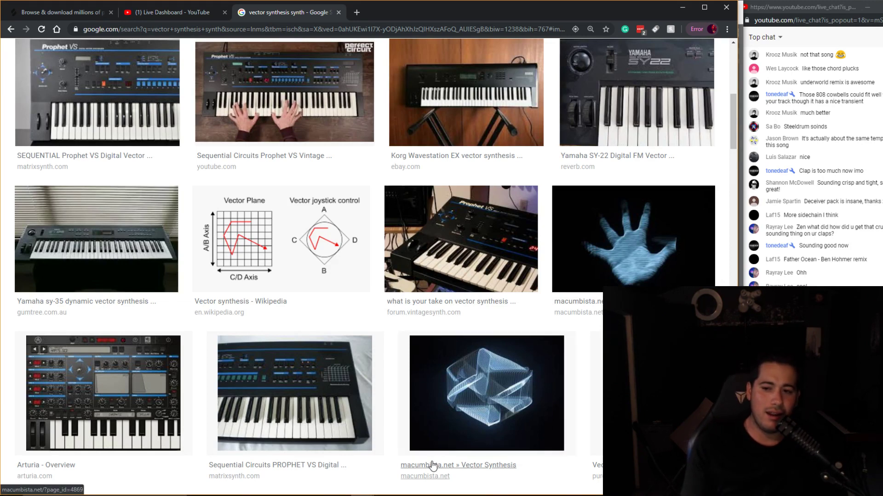
Switch back to Ableton Live and solo the Drums group.
{"action": "left_click", "coordinate": [435, 495]}
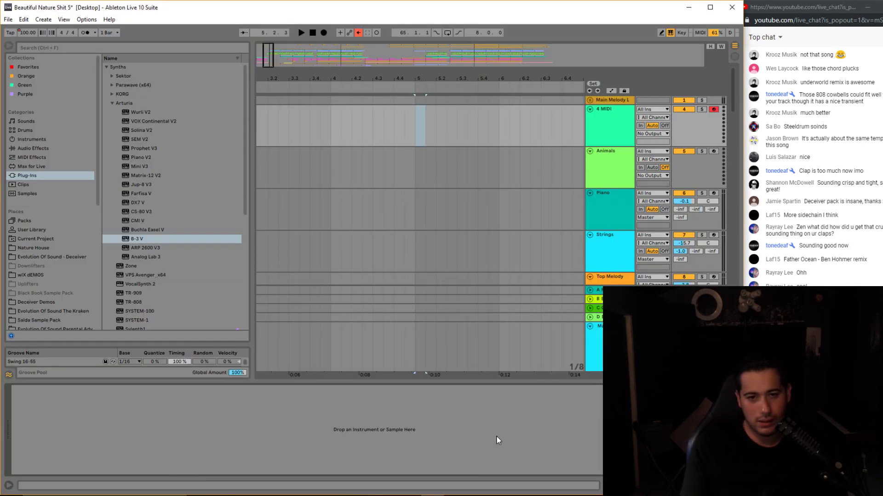
{"action": "left_click_drag", "start_coordinate": [266, 63], "coordinate": [273, 28]}
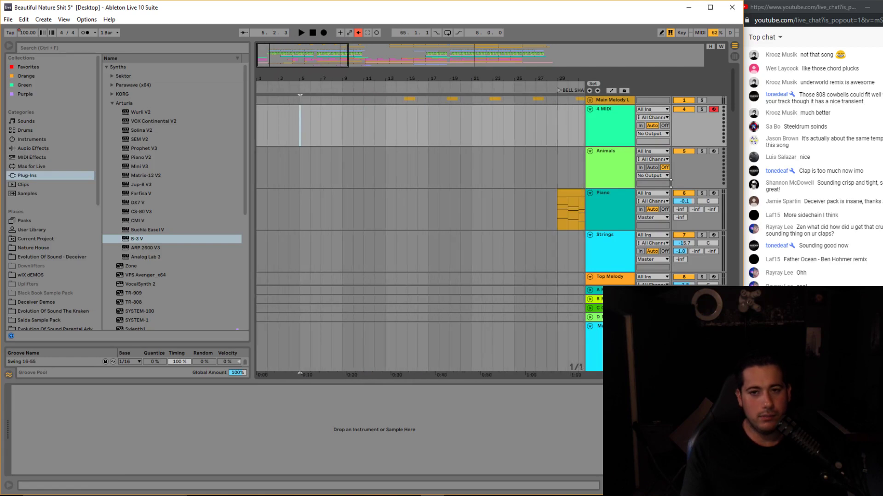
{"action": "scroll", "coordinate": [643, 195], "scroll_direction": "down", "scroll_amount": 4}
{"action": "scroll", "coordinate": [642, 195], "scroll_direction": "down", "scroll_amount": 3}
{"action": "left_click", "coordinate": [602, 146]}
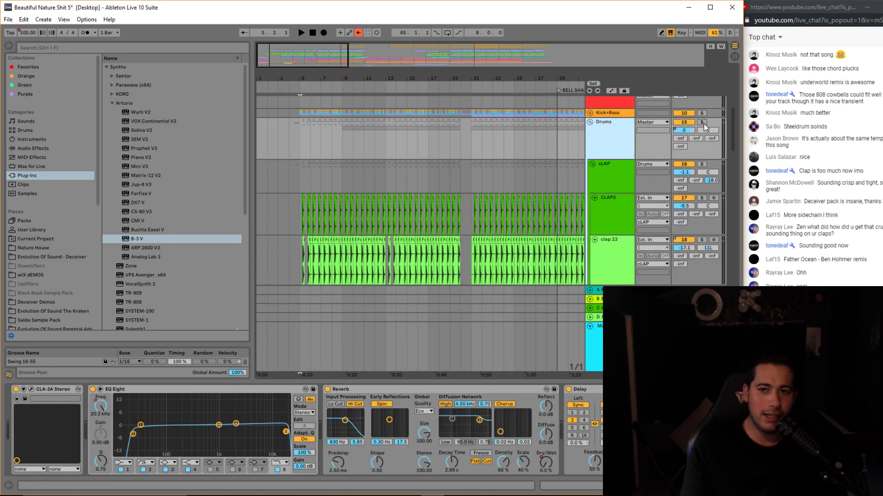
{"action": "scroll", "coordinate": [531, 263], "scroll_direction": "down", "scroll_amount": 3}
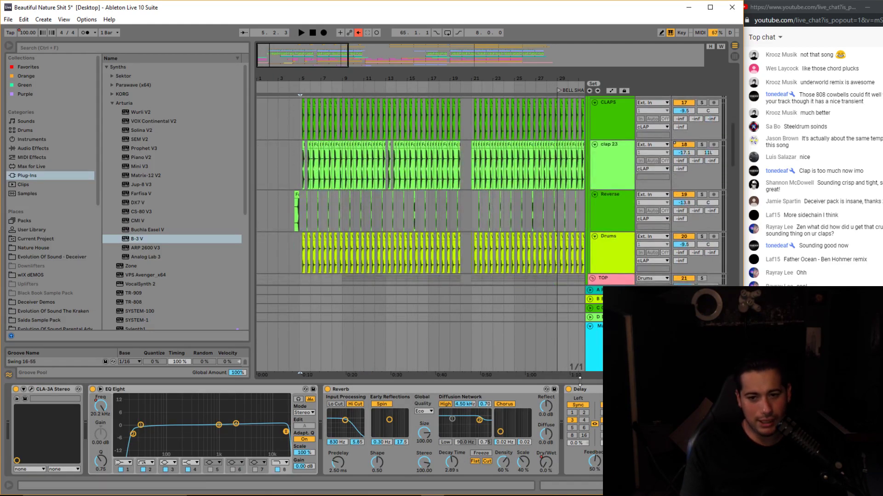
Hide the device view and play the soloed drums from the start of the clap section at bar 5.
{"action": "left_click_drag", "start_coordinate": [580, 382], "coordinate": [582, 475]}
{"action": "scroll", "coordinate": [337, 200], "scroll_direction": "up", "scroll_amount": 3}
{"action": "left_click_drag", "start_coordinate": [300, 55], "coordinate": [281, 73]}
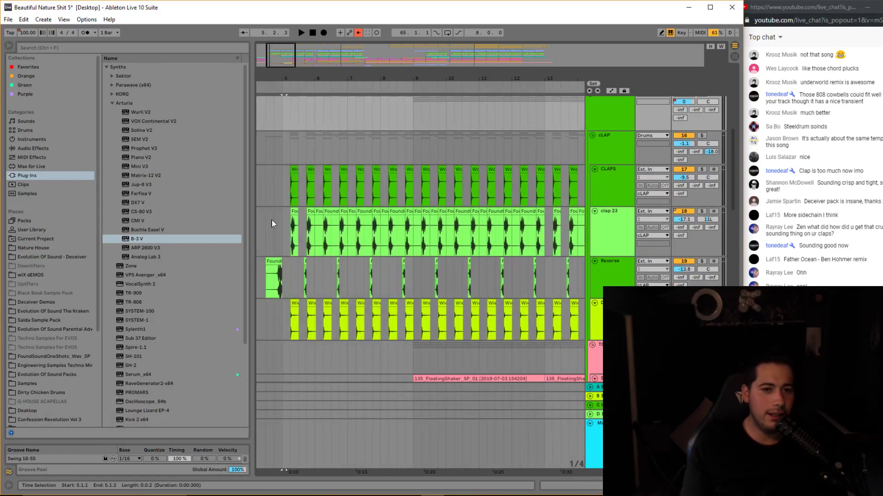
{"action": "left_click", "coordinate": [288, 205]}
{"action": "key", "text": "space"}
{"action": "scroll", "coordinate": [643, 147], "scroll_direction": "up", "scroll_amount": 2}
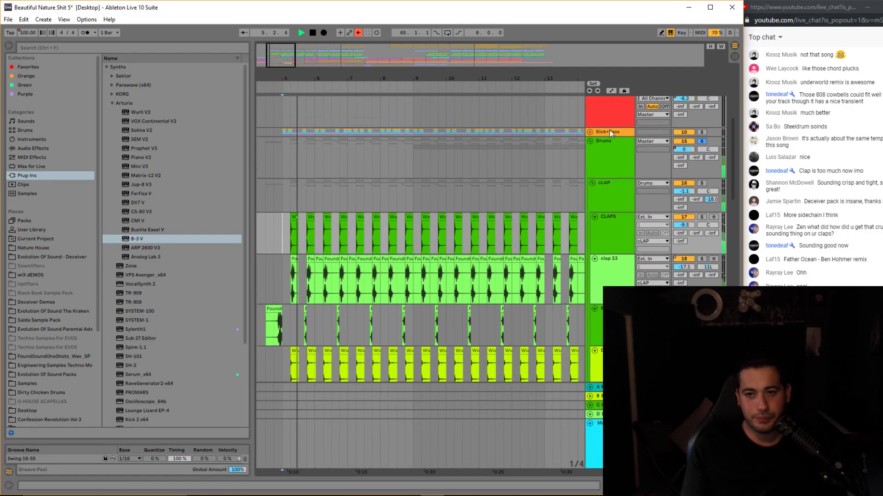
Play the drums from bar 9 and show the device chains of the TOP group and the Shaker track.
{"action": "scroll", "coordinate": [341, 210], "scroll_direction": "down", "scroll_amount": 2}
{"action": "scroll", "coordinate": [341, 210], "scroll_direction": "down", "scroll_amount": 5}
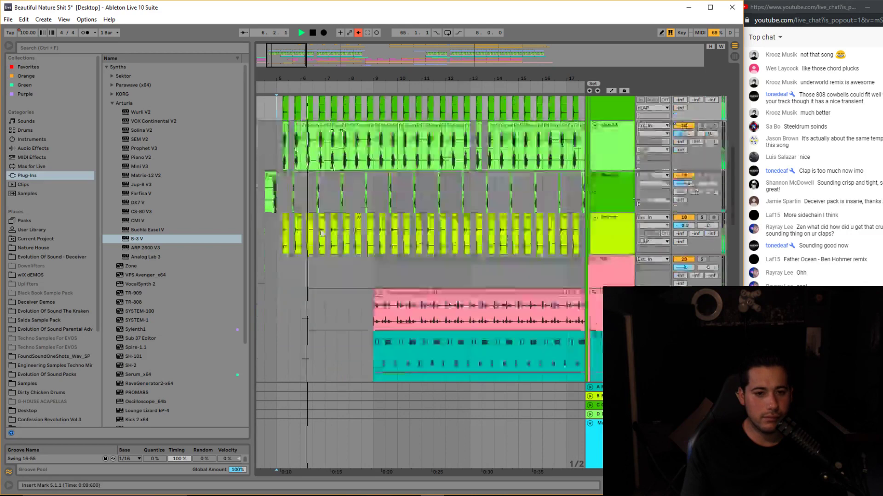
{"action": "left_click", "coordinate": [381, 192]}
{"action": "left_click", "coordinate": [623, 211]}
{"action": "double_click", "coordinate": [622, 205]}
{"action": "key", "text": "space"}
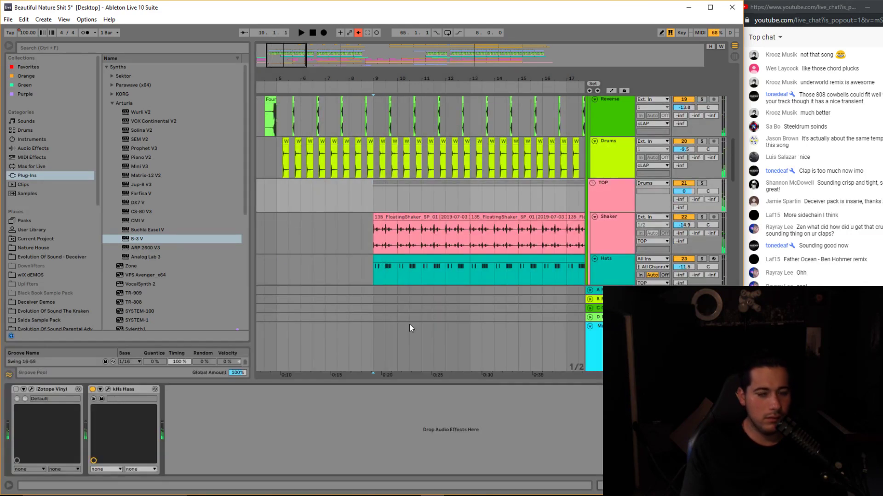
{"action": "left_click", "coordinate": [602, 199]}
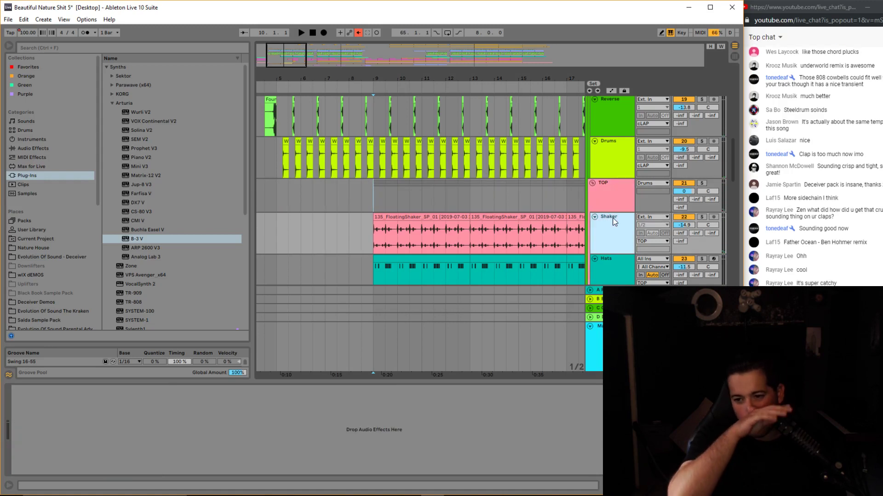
Play the drums and show the C GATED SNARE return's device chain from Session View, then return to the arrangement.
{"action": "key", "text": "Tab"}
{"action": "key", "text": "space"}
{"action": "key", "text": "Tab"}
{"action": "key", "text": "Tab"}
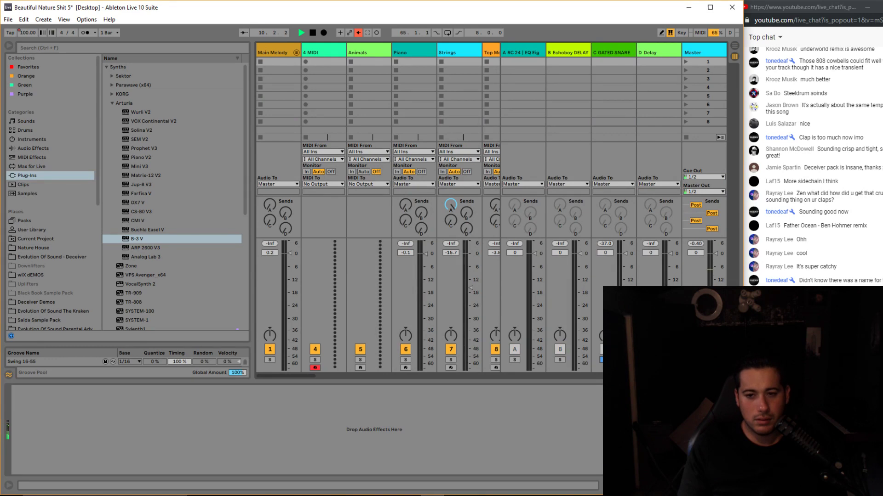
{"action": "left_click", "coordinate": [610, 52]}
{"action": "key", "text": "Tab"}
{"action": "key", "text": "space"}
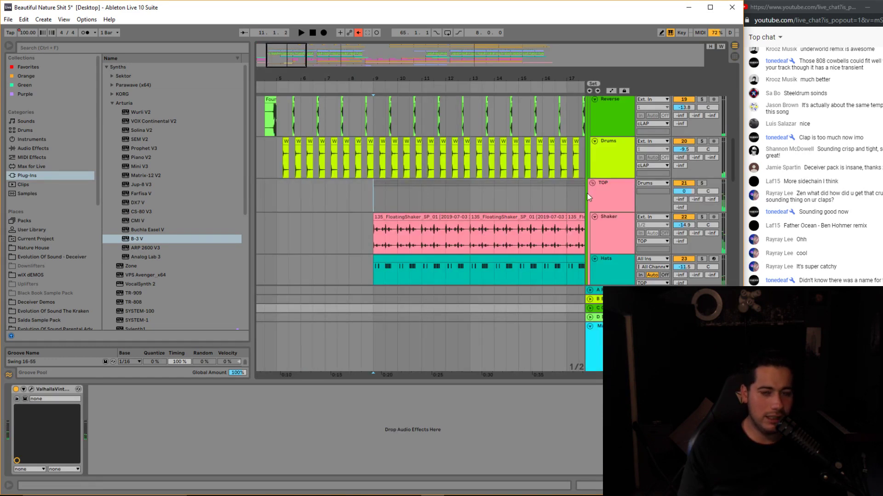
Select the Drums group and turn off its solo.
{"action": "scroll", "coordinate": [587, 197], "scroll_direction": "up", "scroll_amount": 4}
{"action": "scroll", "coordinate": [588, 194], "scroll_direction": "up", "scroll_amount": 2}
{"action": "left_click", "coordinate": [599, 175]}
{"action": "left_click", "coordinate": [702, 151]}
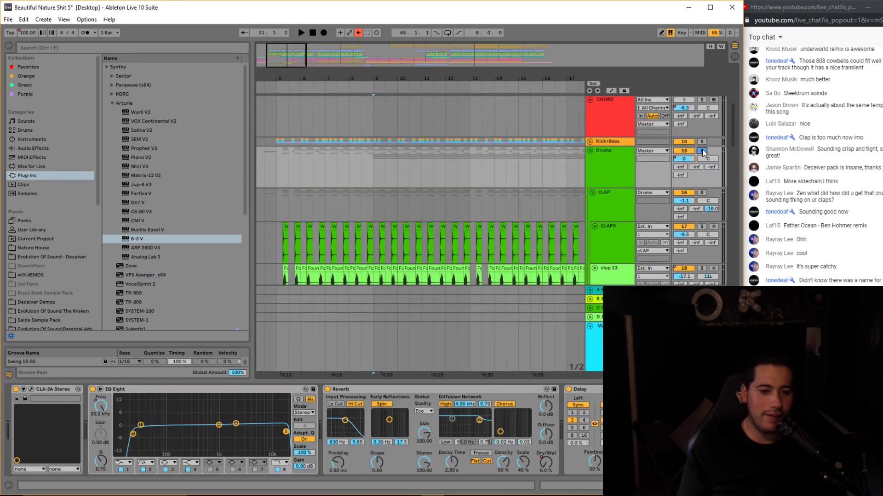
Play the track briefly from bar 9 and examine the clap, Shaker and Hats layers.
{"action": "scroll", "coordinate": [467, 223], "scroll_direction": "down", "scroll_amount": 2}
{"action": "scroll", "coordinate": [467, 225], "scroll_direction": "down", "scroll_amount": 1}
{"action": "key", "text": "space"}
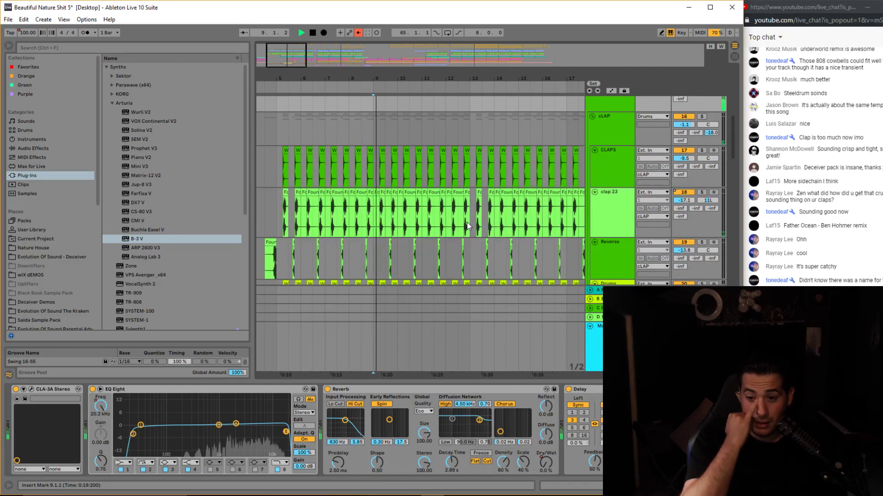
{"action": "scroll", "coordinate": [464, 223], "scroll_direction": "down", "scroll_amount": 6}
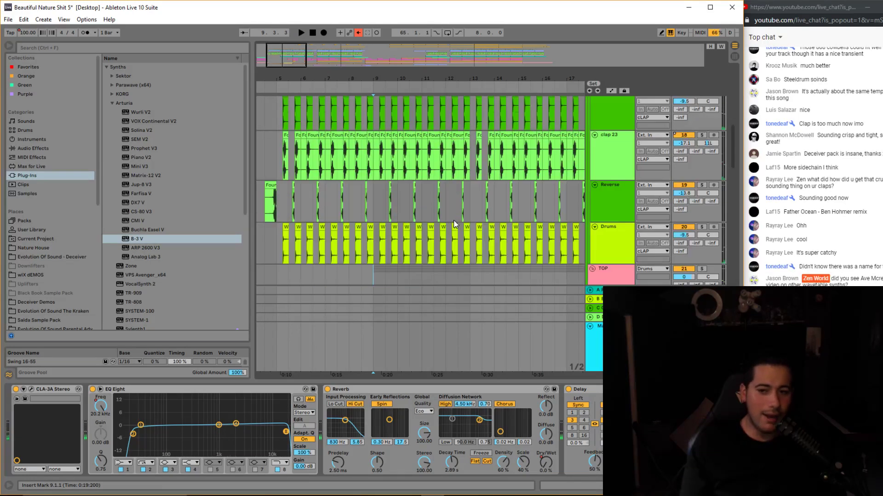
{"action": "key", "text": "space"}
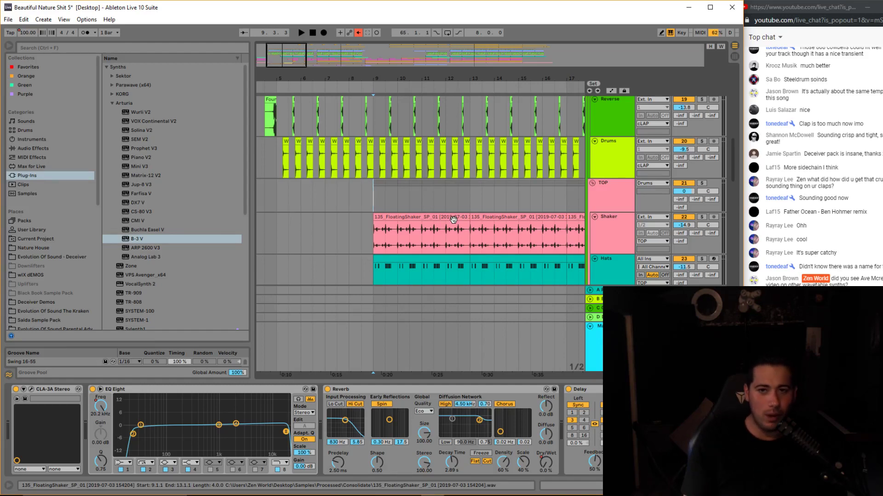
Play the track again with a wider arrangement view and look over the drum group tracks.
{"action": "scroll", "coordinate": [367, 141], "scroll_direction": "up", "scroll_amount": 4}
{"action": "left_click_drag", "start_coordinate": [297, 59], "coordinate": [316, 59]}
{"action": "scroll", "coordinate": [693, 137], "scroll_direction": "up", "scroll_amount": 2}
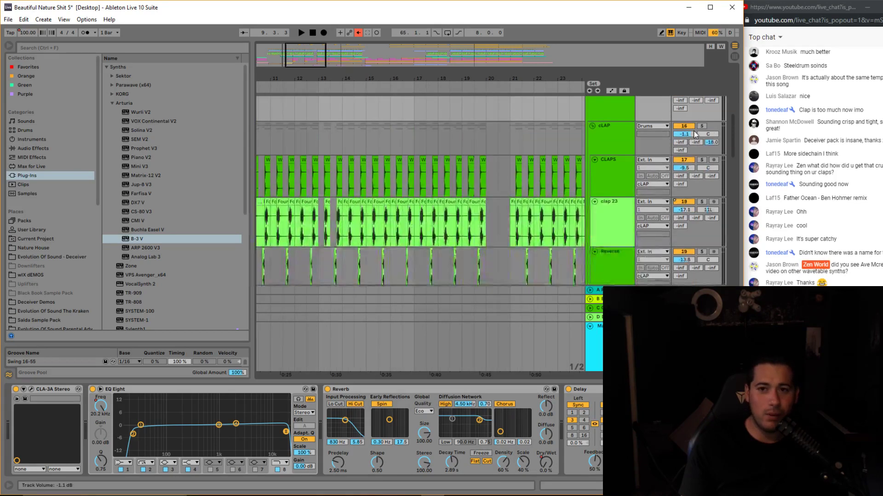
{"action": "key", "text": "space"}
{"action": "left_click_drag", "start_coordinate": [463, 82], "coordinate": [421, 46]}
{"action": "scroll", "coordinate": [627, 237], "scroll_direction": "down", "scroll_amount": 2}
{"action": "scroll", "coordinate": [627, 237], "scroll_direction": "up", "scroll_amount": 3}
{"action": "scroll", "coordinate": [628, 238], "scroll_direction": "down", "scroll_amount": 3}
{"action": "scroll", "coordinate": [628, 238], "scroll_direction": "up", "scroll_amount": 4}
Play the track briefly in a wider arrangement view and examine the Drums group's device chain.
{"action": "left_click", "coordinate": [614, 194]}
{"action": "left_click", "coordinate": [603, 148]}
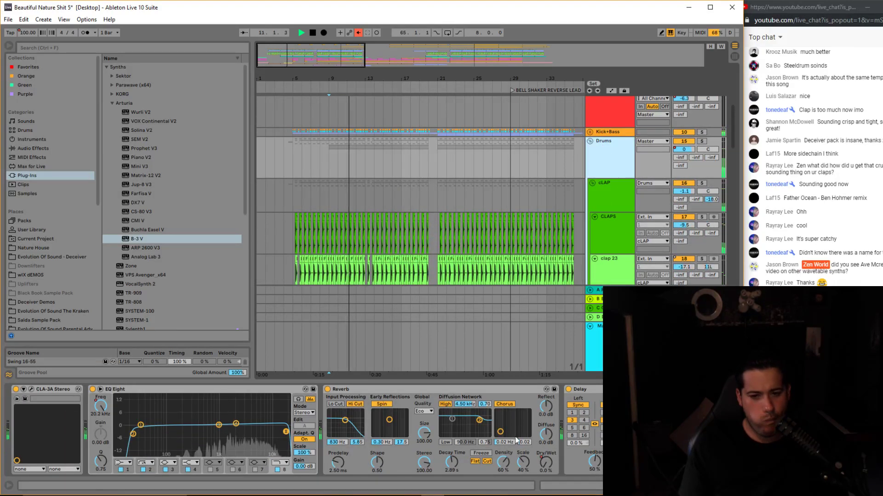
{"action": "left_click", "coordinate": [544, 471]}
{"action": "key", "text": "space"}
Insert a new return track after Echoboy DELAY in Session View and name it "drum reverb".
{"action": "key", "text": "Tab"}
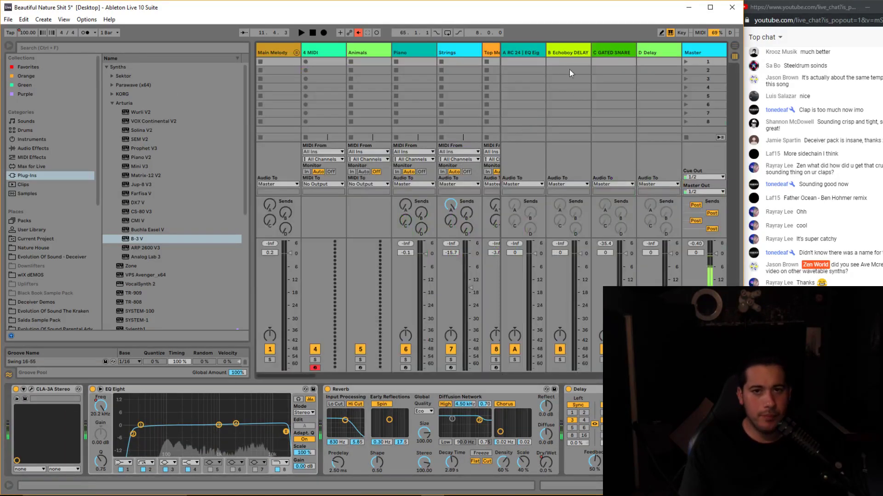
{"action": "right_click", "coordinate": [556, 53]}
{"action": "left_click", "coordinate": [602, 103]}
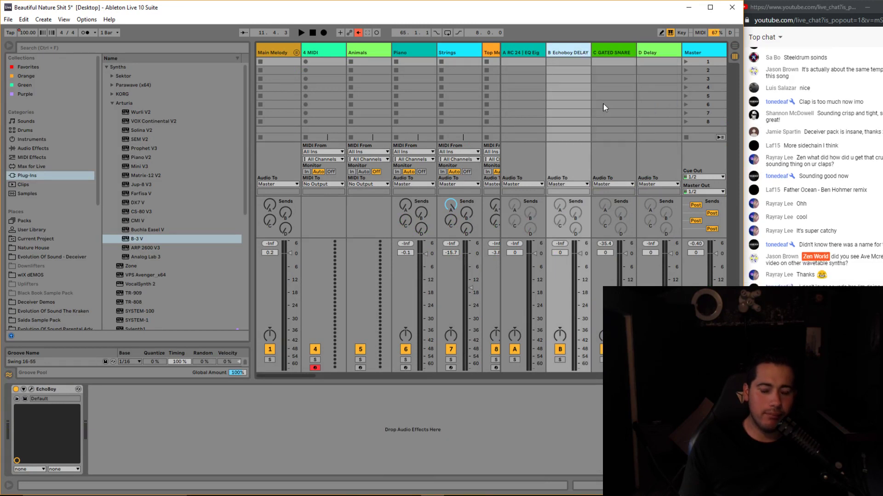
{"action": "key", "text": "ctrl+alt+t"}
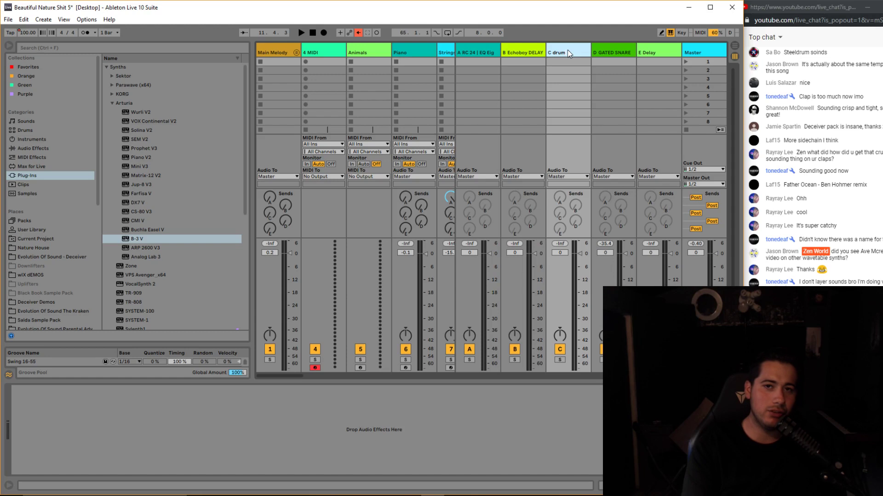
{"action": "type", "text": "drum reverb"}
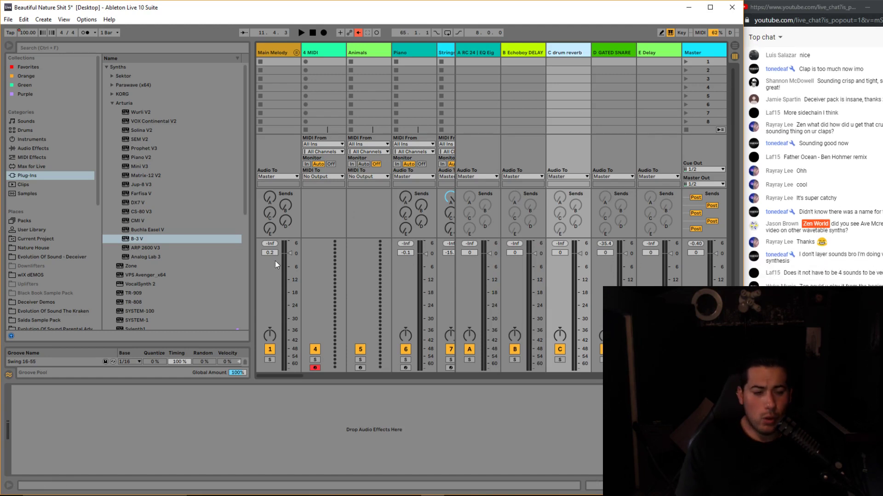
Add the Reverb audio effect to the drum reverb return and set its Dry/Wet to 100 %.
{"action": "left_click", "coordinate": [29, 174]}
{"action": "left_click", "coordinate": [42, 158]}
{"action": "left_click", "coordinate": [42, 149]}
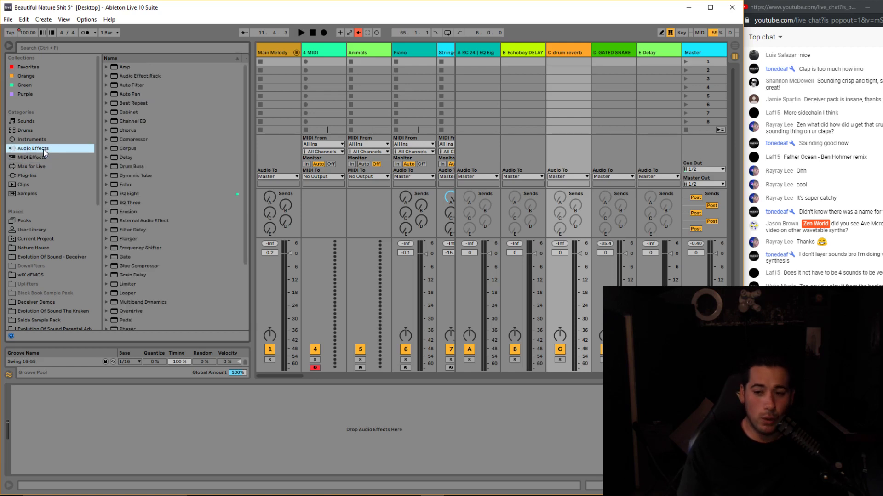
{"action": "left_click", "coordinate": [130, 47]}
{"action": "type", "text": "rever"}
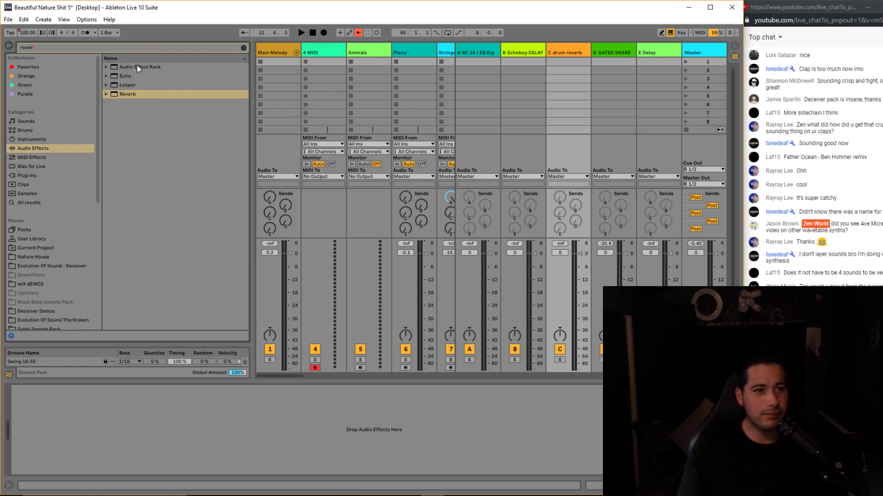
{"action": "left_click_drag", "start_coordinate": [131, 95], "coordinate": [568, 52]}
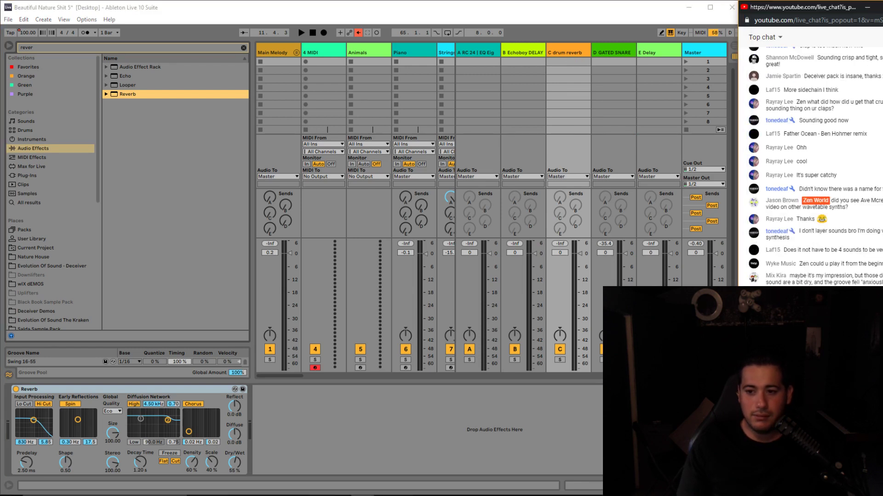
{"action": "left_click", "coordinate": [540, 435]}
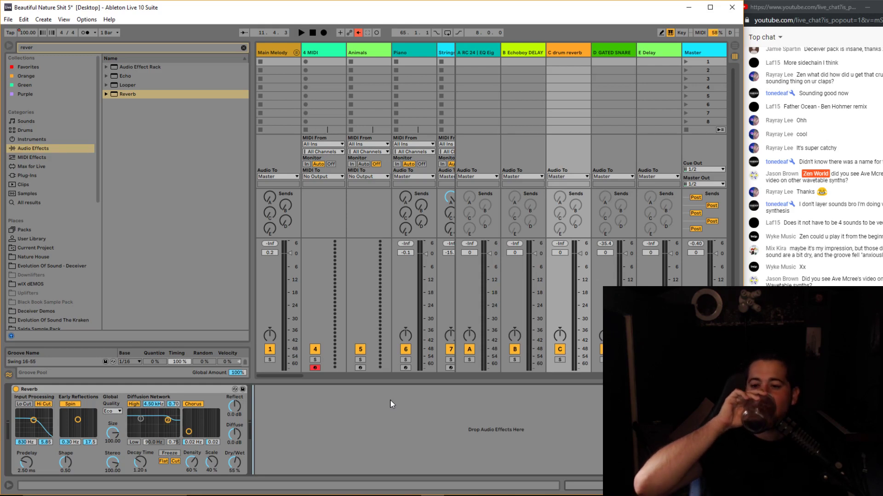
{"action": "left_click_drag", "start_coordinate": [238, 464], "coordinate": [243, 460]}
Solo the Drums group in the arrangement and collapse its cLAP and TOP subgroups.
{"action": "key", "text": "Tab"}
{"action": "scroll", "coordinate": [458, 282], "scroll_direction": "up", "scroll_amount": 2}
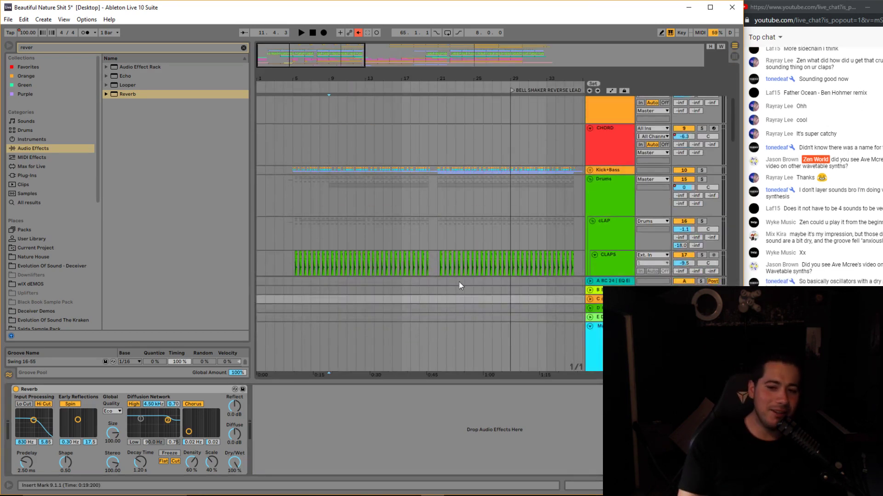
{"action": "scroll", "coordinate": [462, 279], "scroll_direction": "down", "scroll_amount": 2}
{"action": "left_click", "coordinate": [616, 143]}
{"action": "left_click", "coordinate": [700, 132]}
{"action": "left_click", "coordinate": [601, 143]}
{"action": "scroll", "coordinate": [571, 204], "scroll_direction": "down", "scroll_amount": 3}
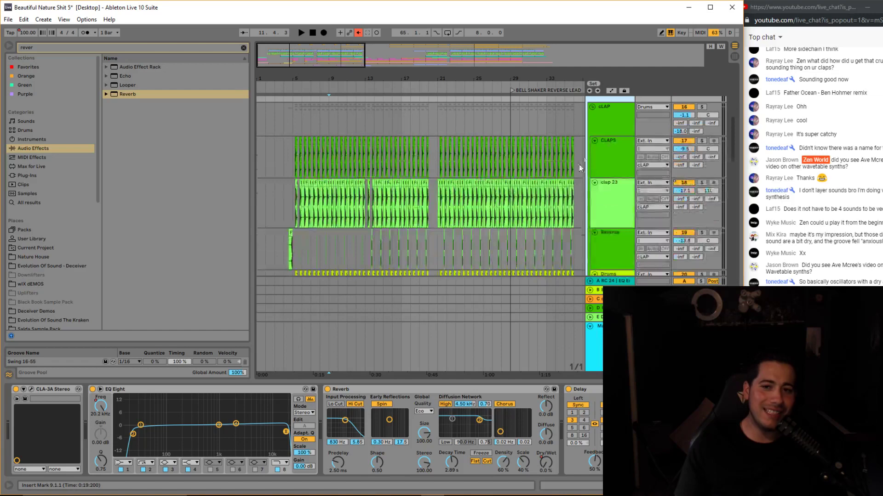
{"action": "left_click", "coordinate": [593, 107]}
{"action": "left_click", "coordinate": [593, 117]}
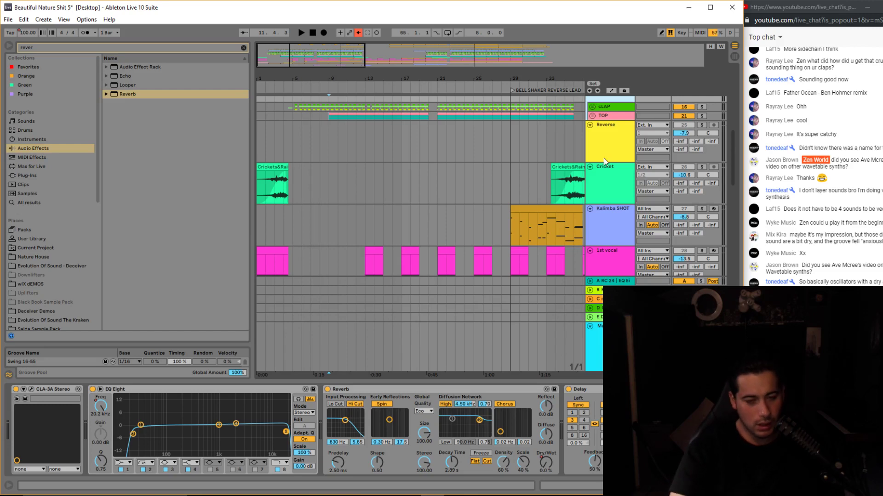
{"action": "scroll", "coordinate": [551, 148], "scroll_direction": "up", "scroll_amount": 4}
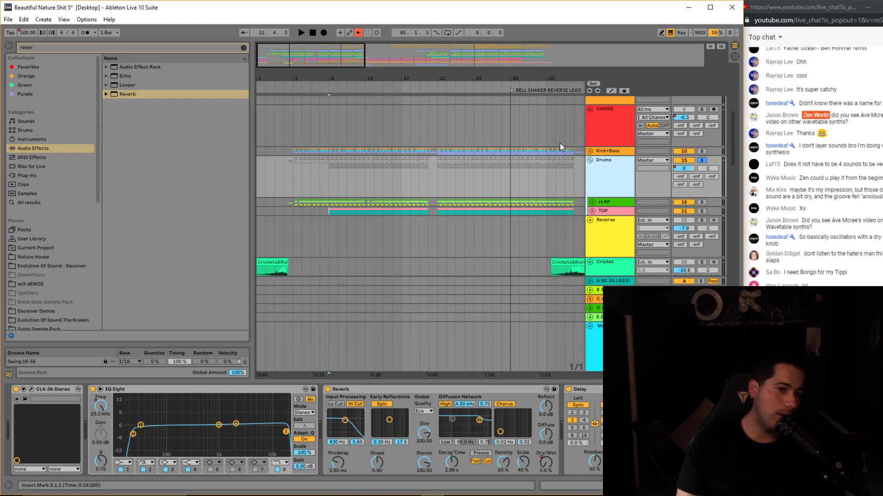
Show the drum reverb return in Session View and search the plug-ins for "valhala".
{"action": "key", "text": "Tab"}
{"action": "left_click", "coordinate": [555, 96]}
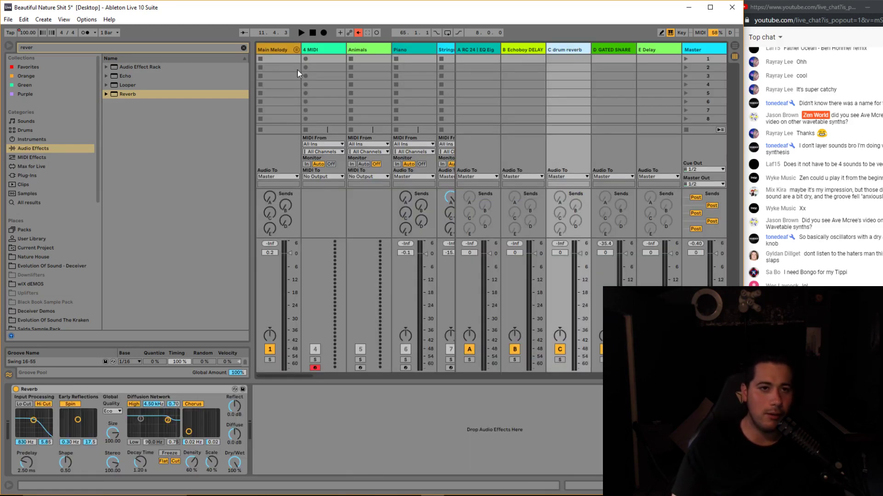
{"action": "left_click", "coordinate": [243, 48]}
{"action": "left_click", "coordinate": [40, 167]}
{"action": "left_click", "coordinate": [38, 175]}
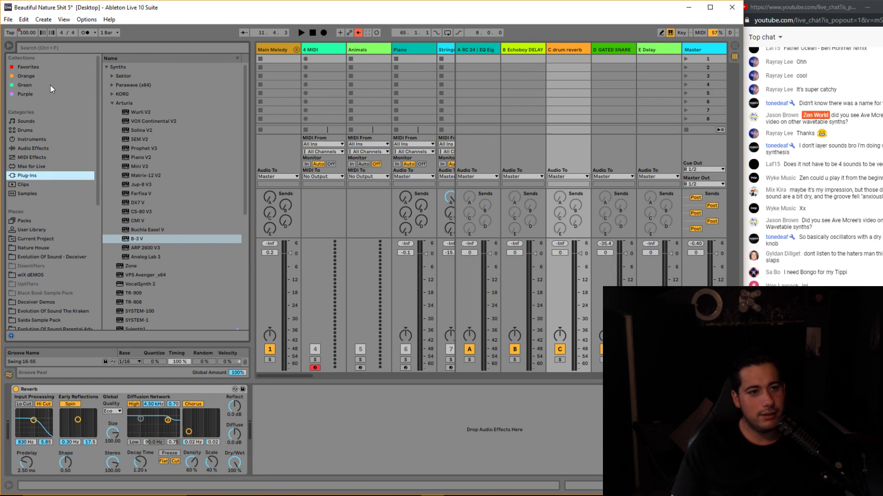
{"action": "left_click", "coordinate": [80, 48]}
{"action": "type", "text": "v"}
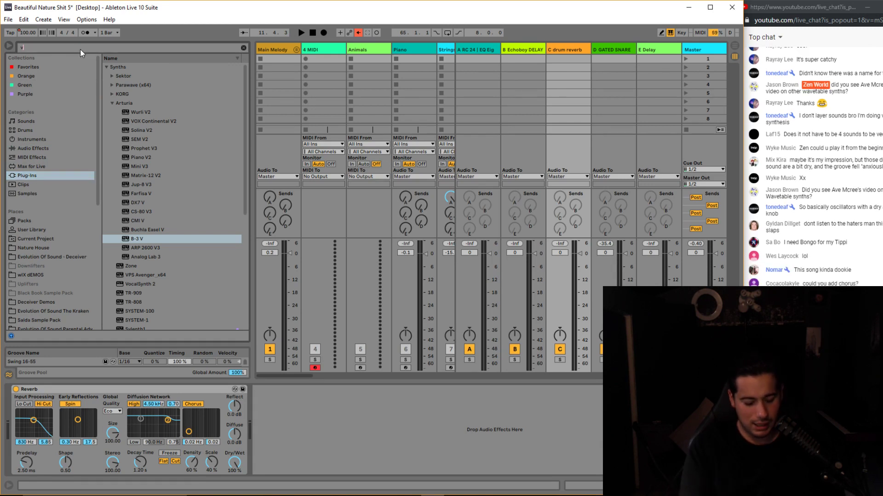
{"action": "type", "text": "alhala"}
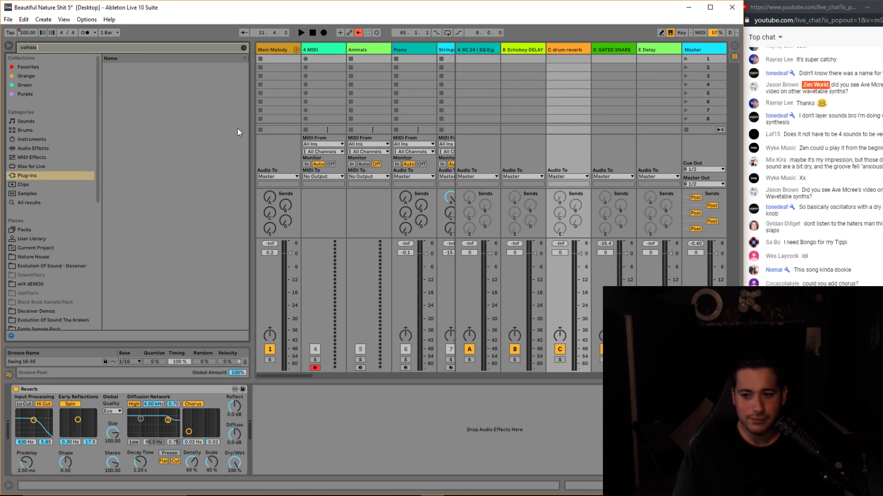
{"action": "key", "text": "alt+Tab"}
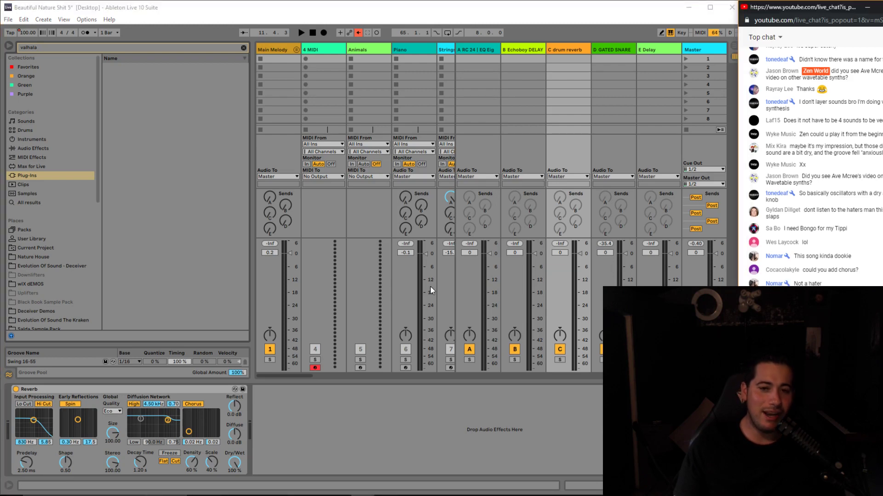
{"action": "key", "text": "alt+Tab"}
Play the soloed Drums group briefly from bar 9 in the arrangement, then return to Session View.
{"action": "key", "text": "Tab"}
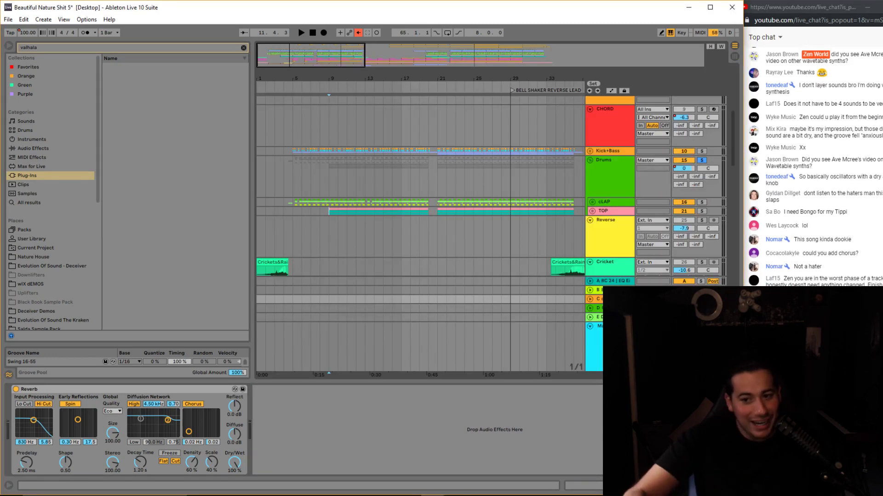
{"action": "left_click_drag", "start_coordinate": [335, 60], "coordinate": [335, 18]}
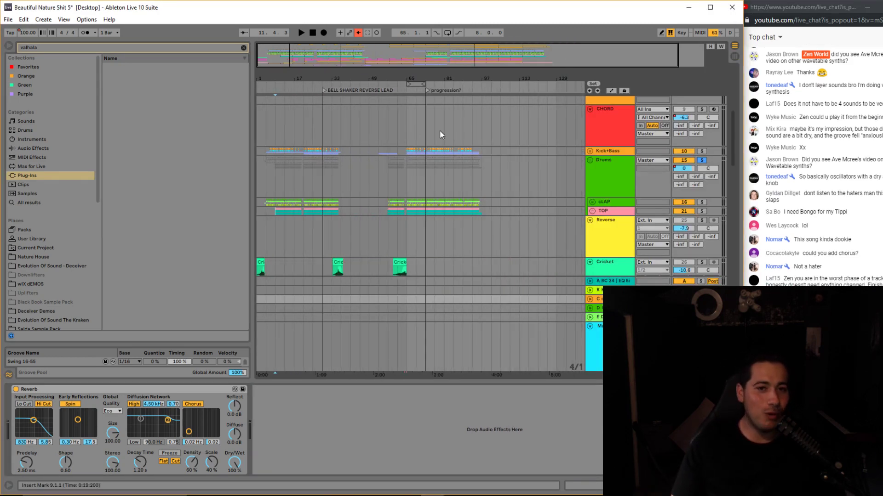
{"action": "left_click_drag", "start_coordinate": [350, 58], "coordinate": [292, 87]}
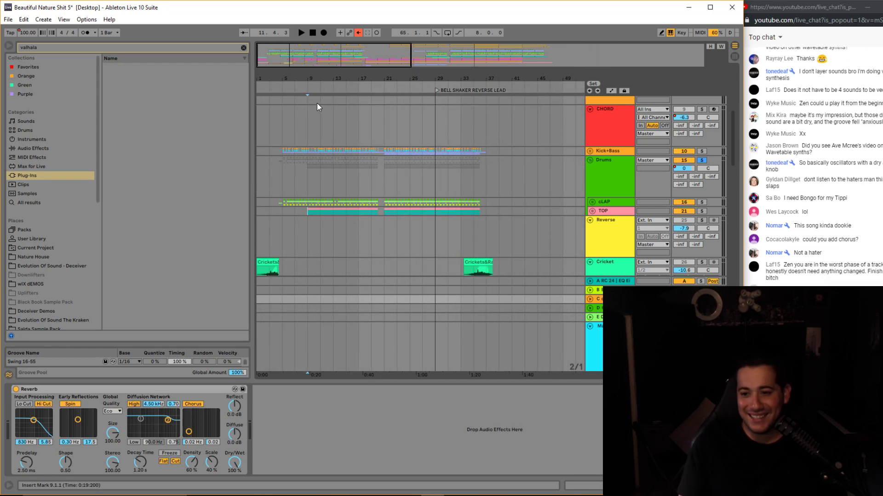
{"action": "mouse_move", "coordinate": [290, 55]}
{"action": "left_mouse_down"}
{"action": "mouse_move", "coordinate": [283, 64]}
{"action": "mouse_move", "coordinate": [276, 54]}
{"action": "left_mouse_up"}
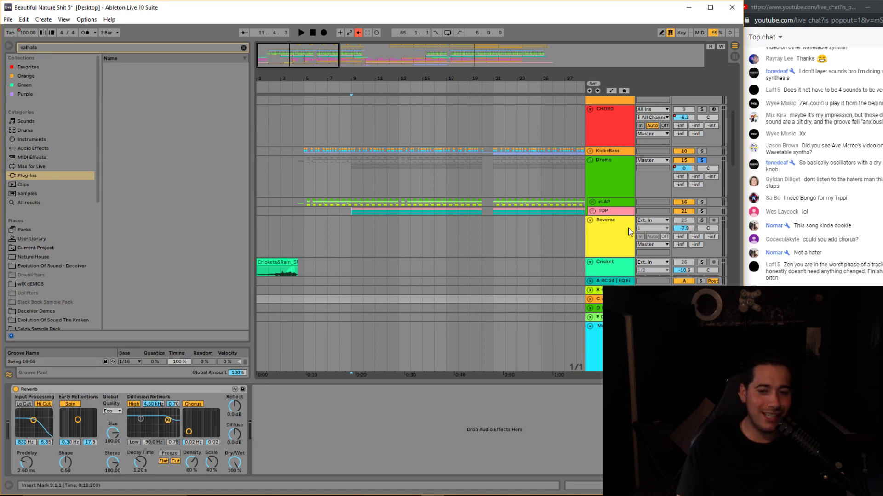
{"action": "left_click", "coordinate": [612, 177]}
{"action": "key", "text": "space"}
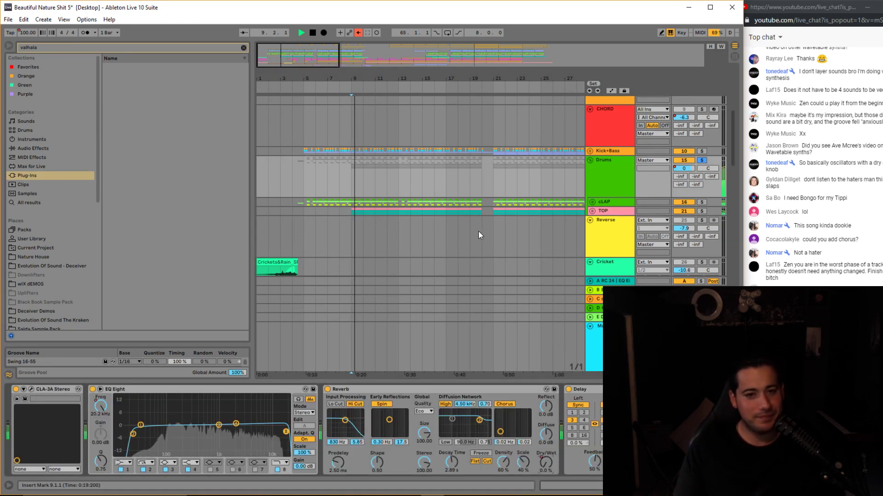
{"action": "key", "text": "Tab"}
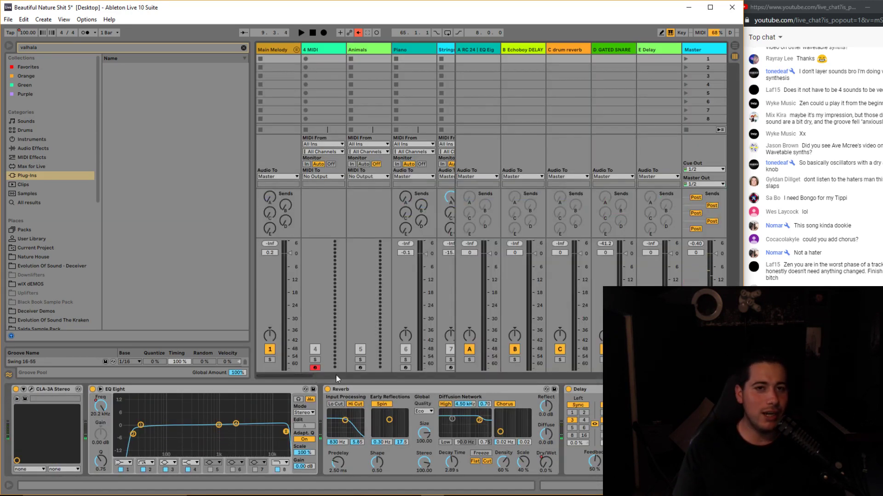
Find the C drum reverb return track in the mixer and display its effects chain.
{"action": "left_click_drag", "start_coordinate": [302, 376], "coordinate": [353, 376]}
{"action": "left_click", "coordinate": [374, 52]}
{"action": "key", "text": "Tab"}
{"action": "key", "text": "Tab"}
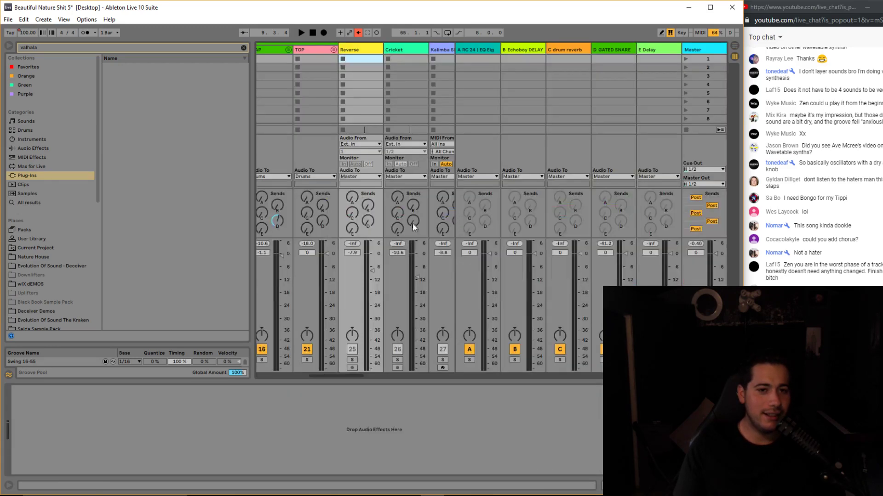
{"action": "left_click_drag", "start_coordinate": [339, 379], "coordinate": [324, 374]}
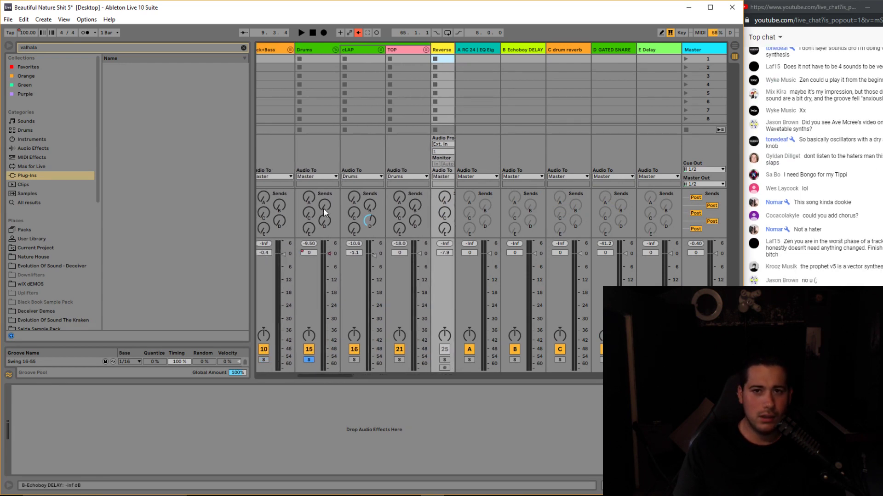
{"action": "left_click", "coordinate": [569, 54]}
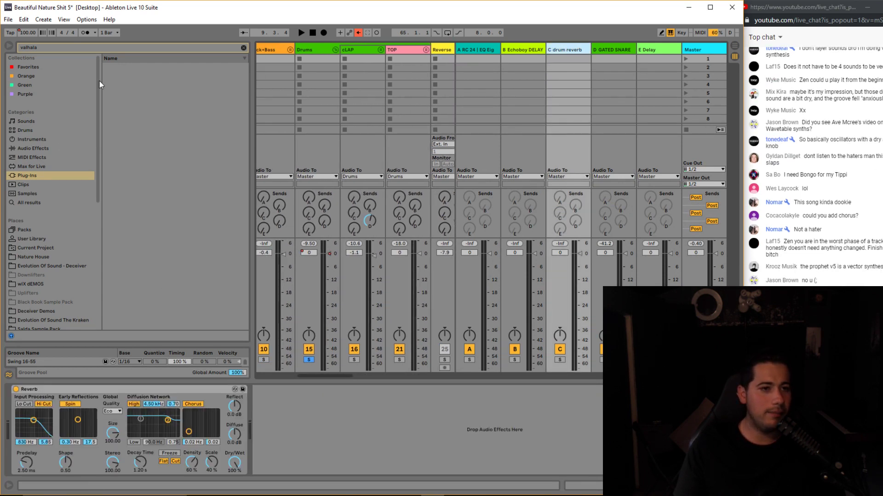
Search the plug-ins for VALHA and replace the stock Reverb on the C drum reverb return with ValhallaVintageVerb.
{"action": "left_click", "coordinate": [243, 48]}
{"action": "type", "text": "VALHA"}
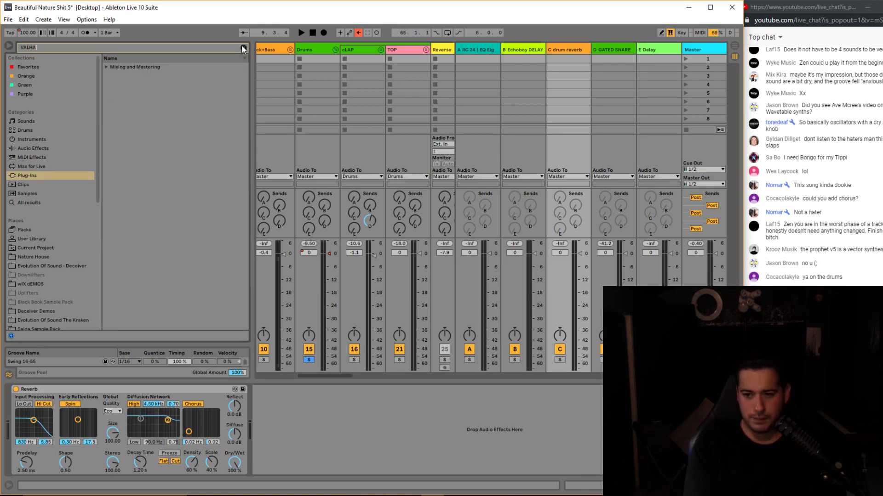
{"action": "left_click", "coordinate": [106, 67]}
{"action": "left_click", "coordinate": [140, 94]}
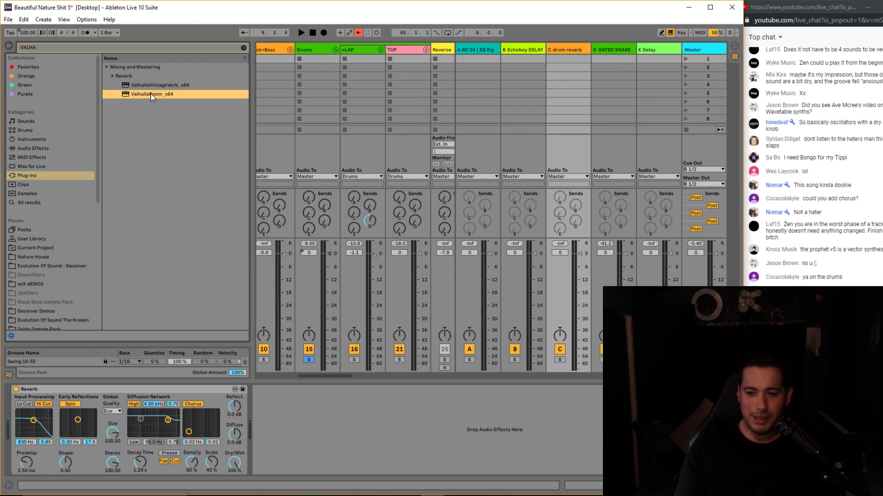
{"action": "left_click_drag", "start_coordinate": [159, 85], "coordinate": [264, 439]}
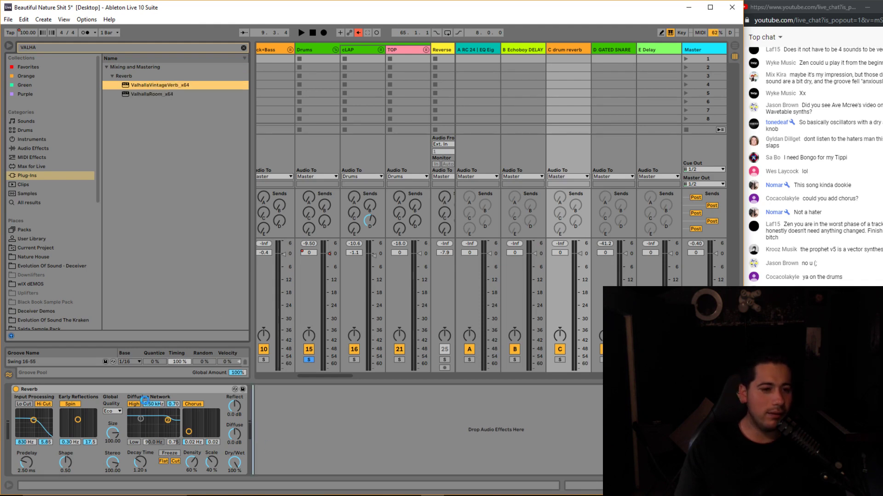
{"action": "key", "text": "Delete"}
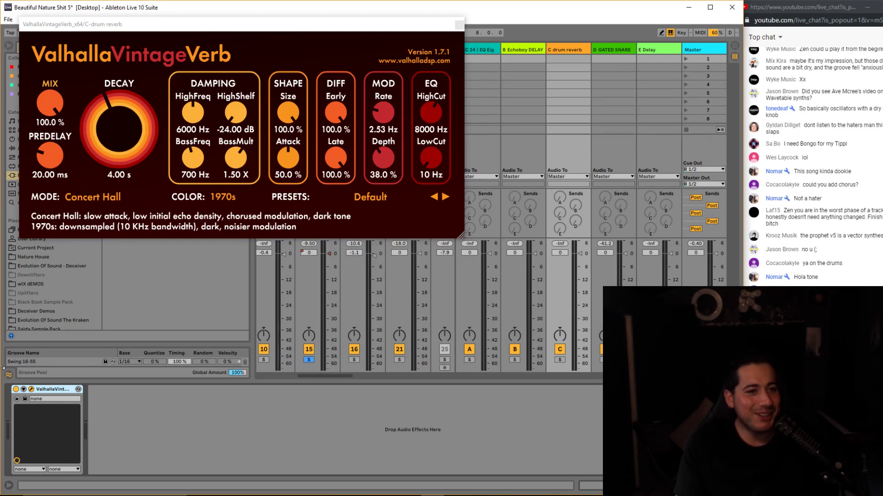
Look through ValhallaVintageVerb's factory preset categories, including Chambers and Rooms, and close the plug-in window.
{"action": "left_click", "coordinate": [372, 197]}
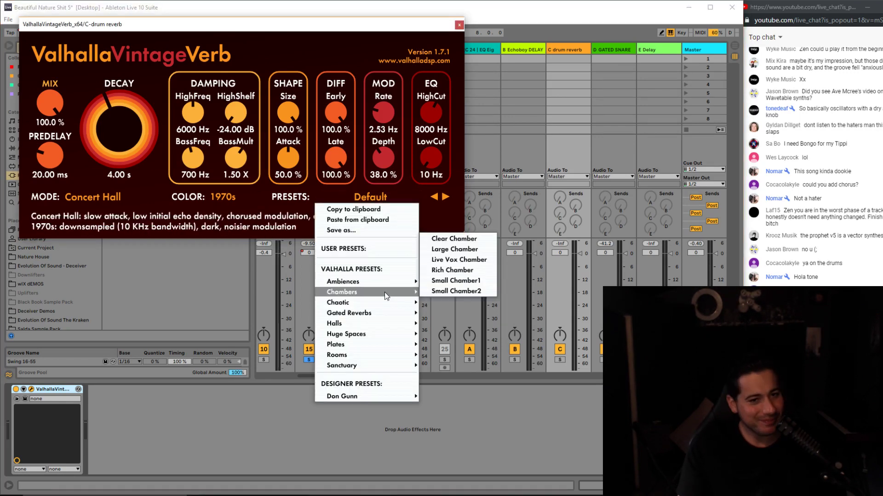
{"action": "mouse_move", "coordinate": [393, 304]}
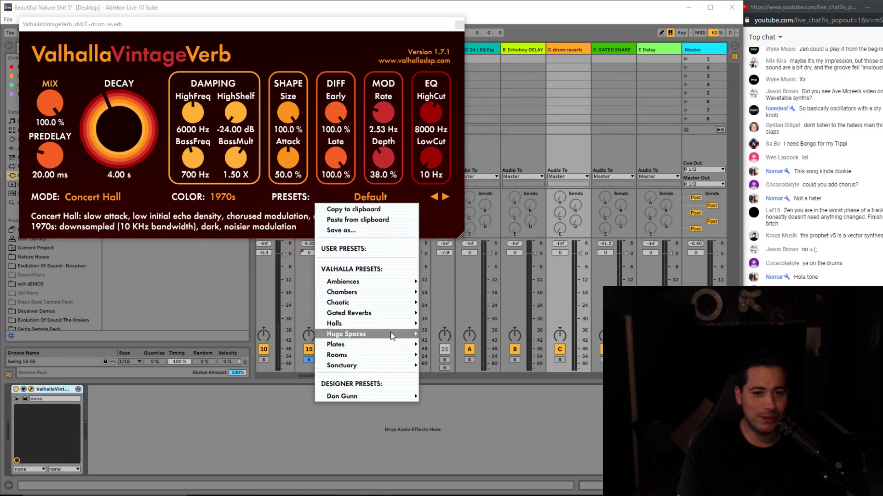
{"action": "mouse_move", "coordinate": [357, 338]}
{"action": "mouse_move", "coordinate": [352, 354]}
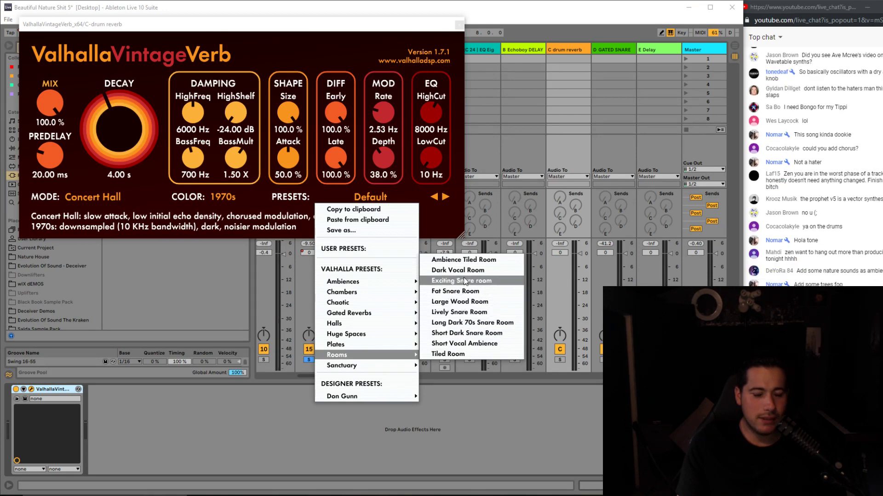
{"action": "left_click", "coordinate": [459, 25]}
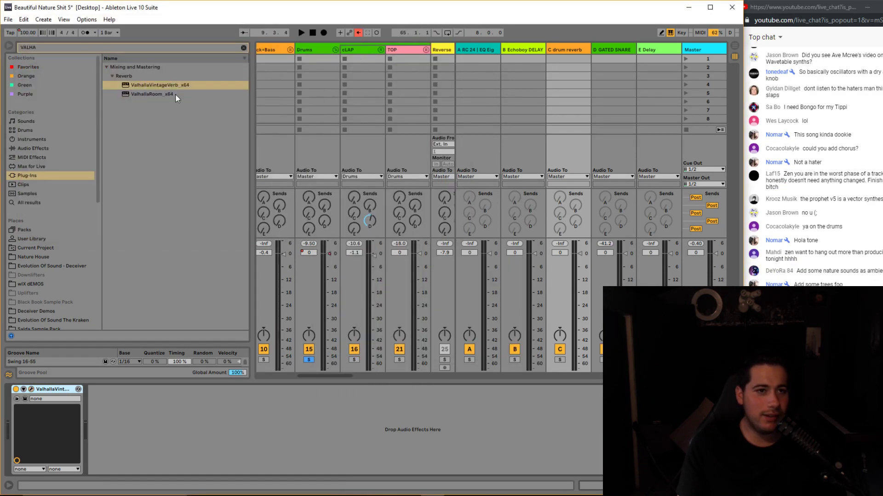
Replace ValhallaVintageVerb with ValhallaRoom on the C drum reverb return.
{"action": "left_click_drag", "start_coordinate": [175, 93], "coordinate": [103, 381]}
{"action": "left_click_drag", "start_coordinate": [70, 426], "coordinate": [72, 426]}
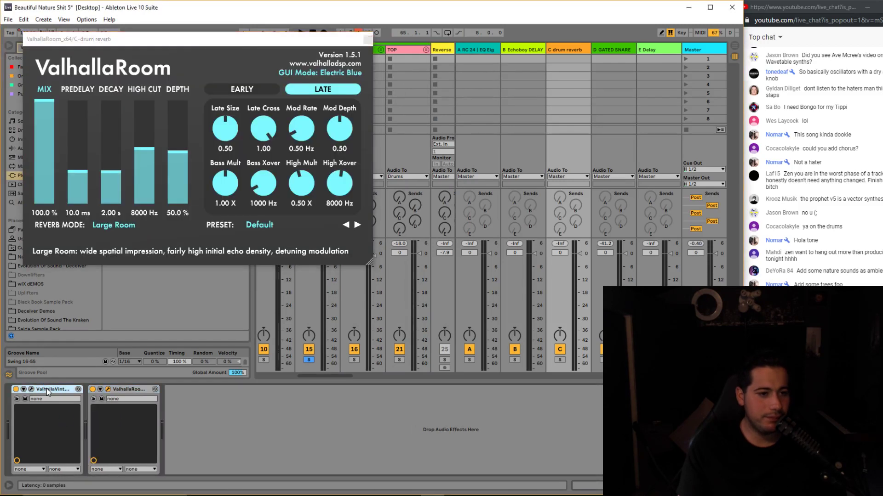
{"action": "key", "text": "Delete"}
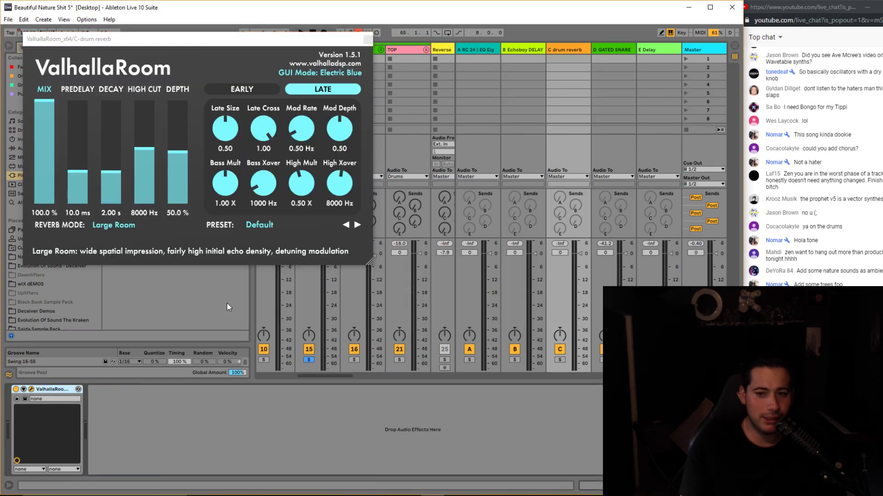
Load the MusicClub preset from ValhallaRoom's Rooms category and move the plug-in window clear of the mixer.
{"action": "left_click", "coordinate": [279, 225]}
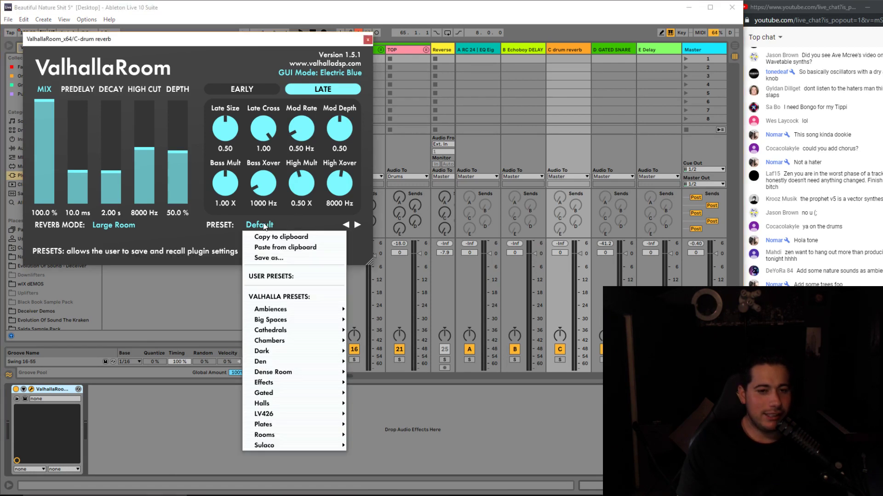
{"action": "mouse_move", "coordinate": [291, 341]}
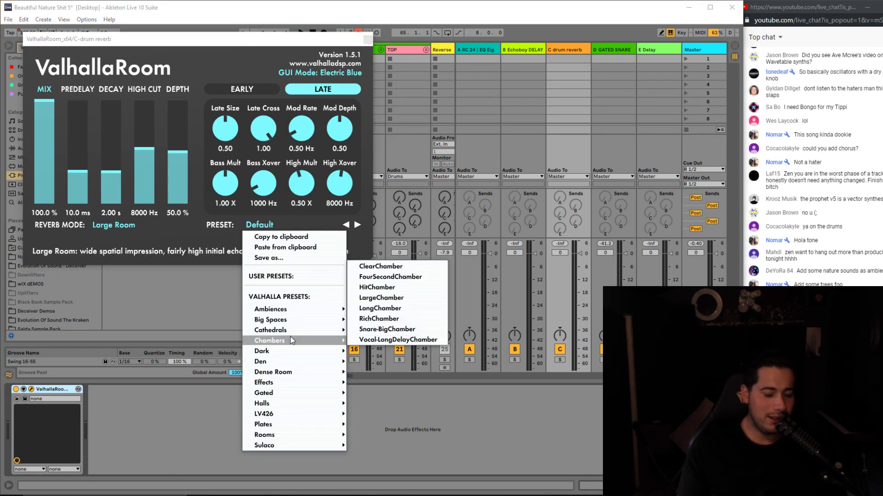
{"action": "mouse_move", "coordinate": [293, 356]}
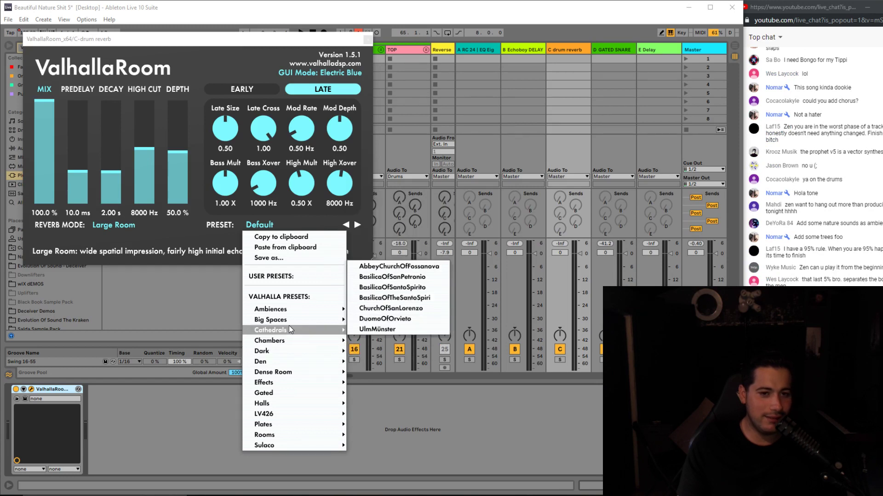
{"action": "mouse_move", "coordinate": [283, 404]}
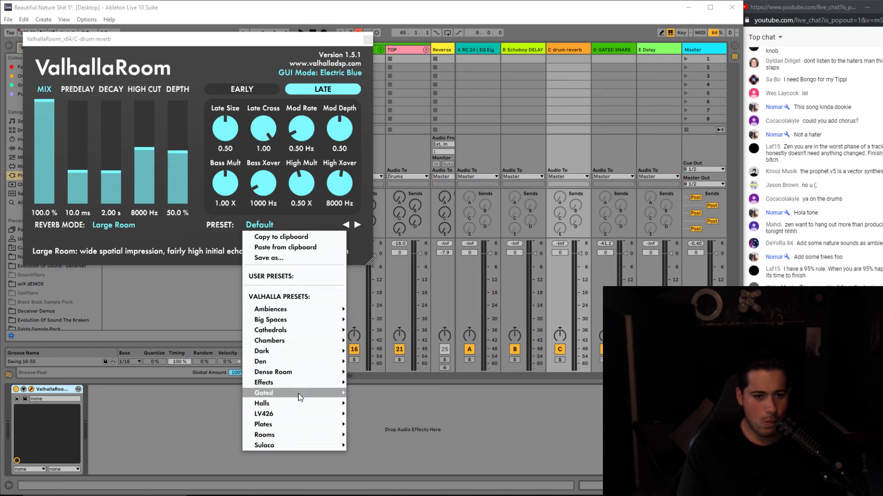
{"action": "mouse_move", "coordinate": [287, 435]}
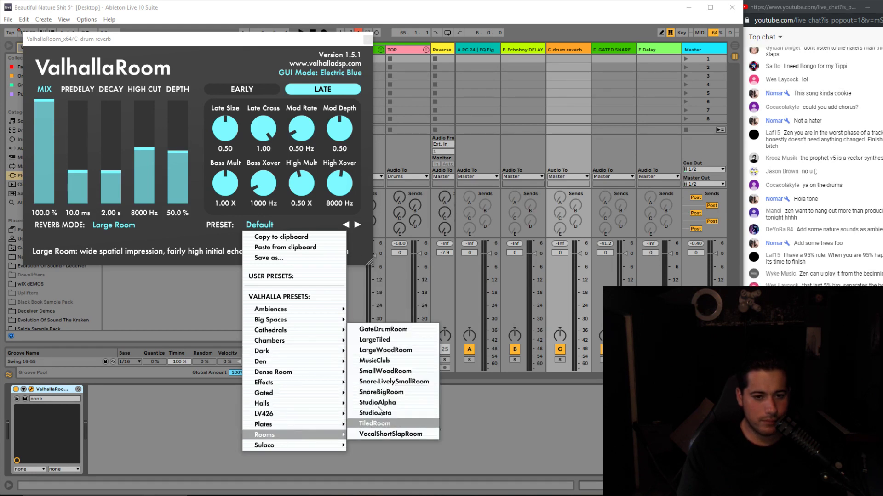
{"action": "left_click", "coordinate": [398, 357]}
{"action": "left_click_drag", "start_coordinate": [341, 40], "coordinate": [869, 271]}
Start playback and solo the TOP drum group in the mixer.
{"action": "key", "text": "space"}
{"action": "left_click_drag", "start_coordinate": [330, 376], "coordinate": [340, 376]}
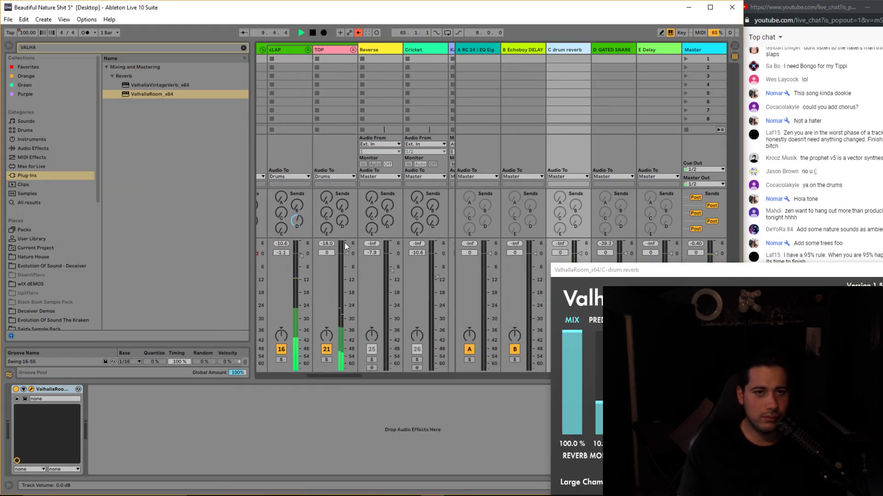
{"action": "left_click", "coordinate": [290, 51]}
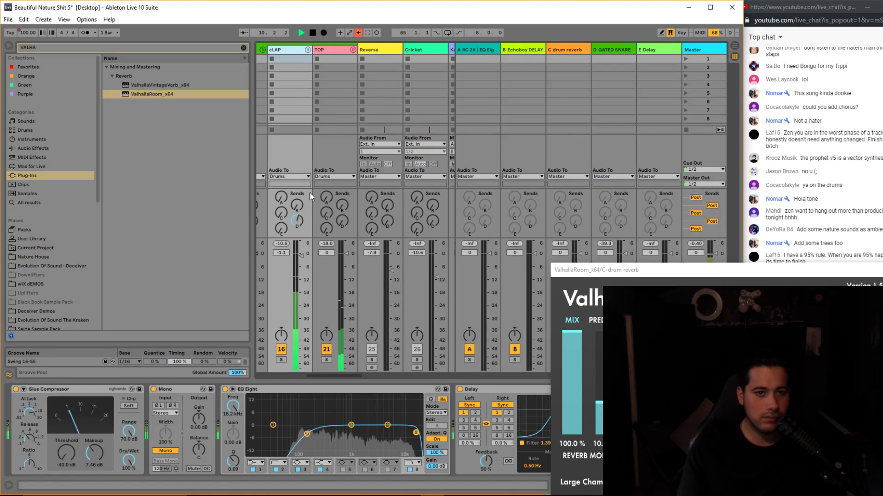
{"action": "left_click", "coordinate": [326, 360]}
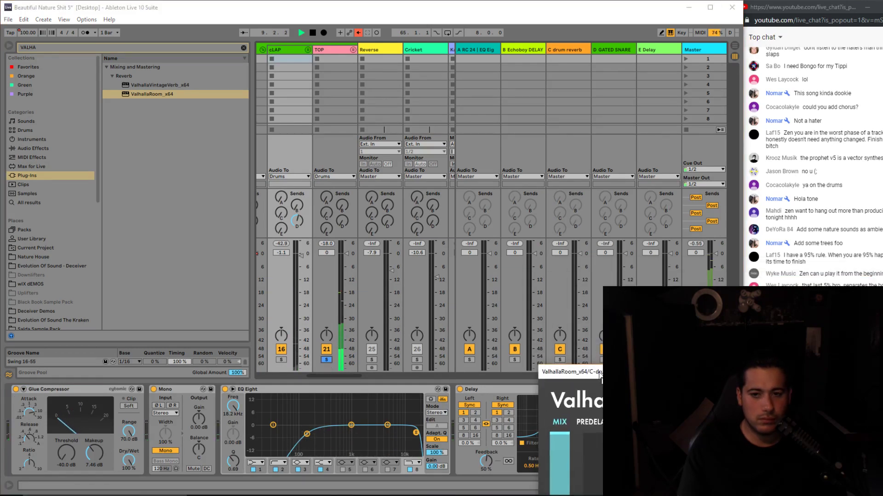
Raise the TOP group's send to the C drum reverb return while it plays.
{"action": "left_click_drag", "start_coordinate": [326, 212], "coordinate": [326, 188]}
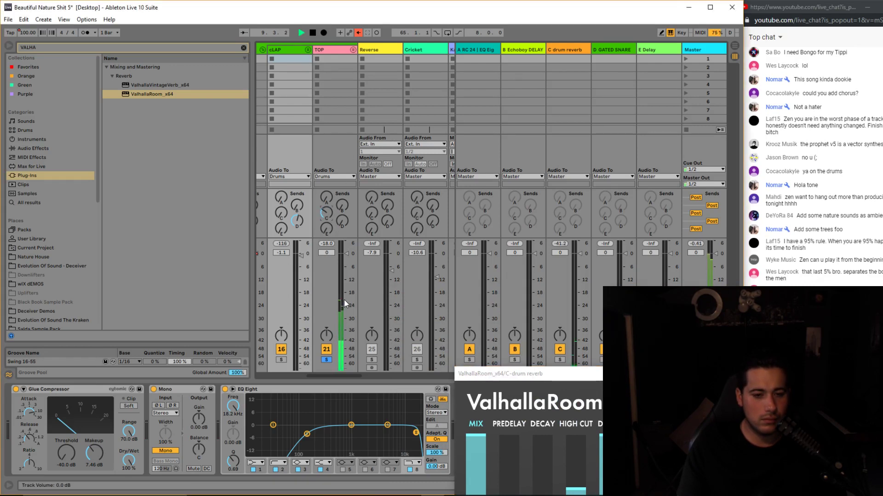
{"action": "left_click_drag", "start_coordinate": [326, 212], "coordinate": [326, 205]}
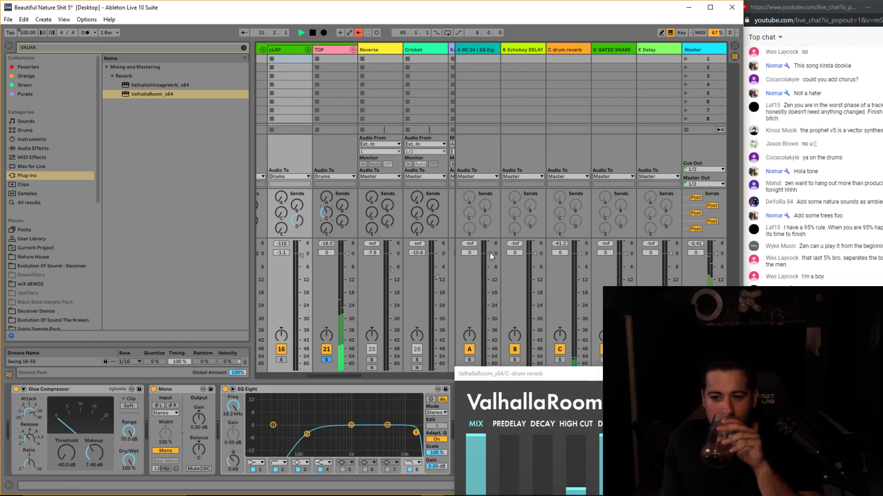
{"action": "left_click_drag", "start_coordinate": [677, 369], "coordinate": [618, 252]}
{"action": "left_click_drag", "start_coordinate": [326, 213], "coordinate": [327, 205]}
Stop playback and close the ValhallaRoom window.
{"action": "key", "text": "space"}
{"action": "left_click_drag", "start_coordinate": [499, 257], "coordinate": [480, 126]}
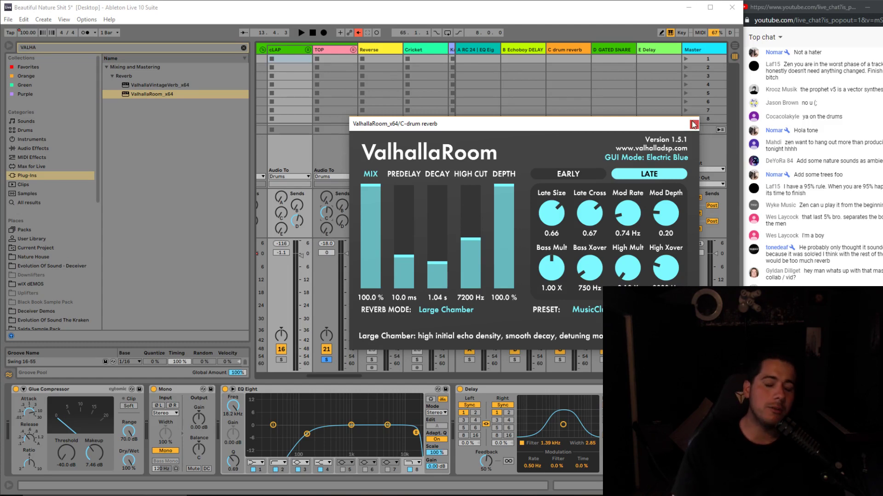
{"action": "left_click", "coordinate": [694, 124]}
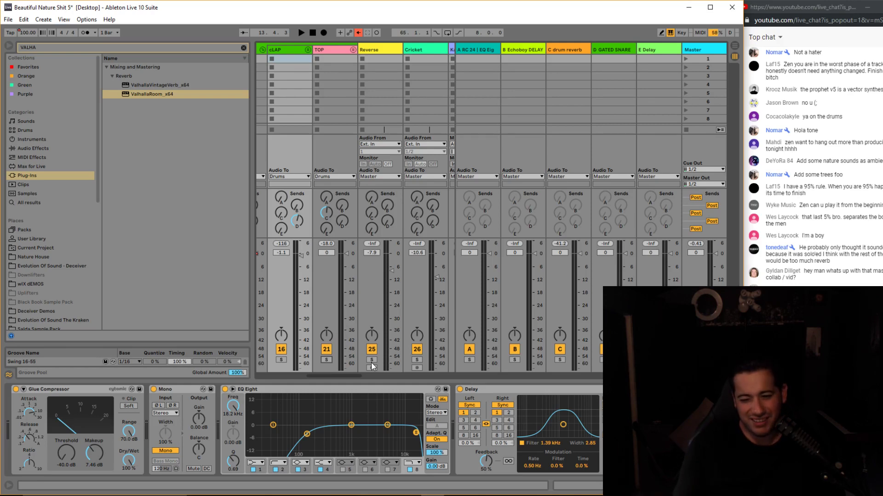
Play the arrangement from bar 9 and raise the TOP group's send C to about -10.2 dB.
{"action": "key", "text": "Tab"}
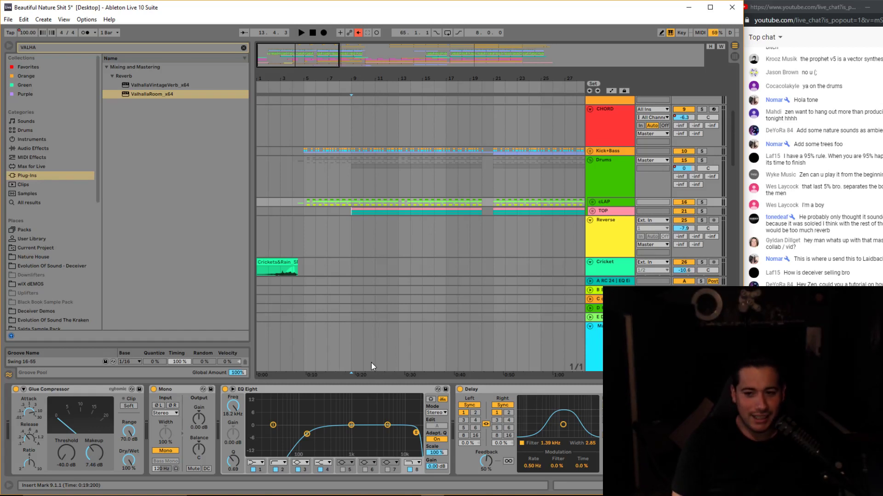
{"action": "key", "text": "space"}
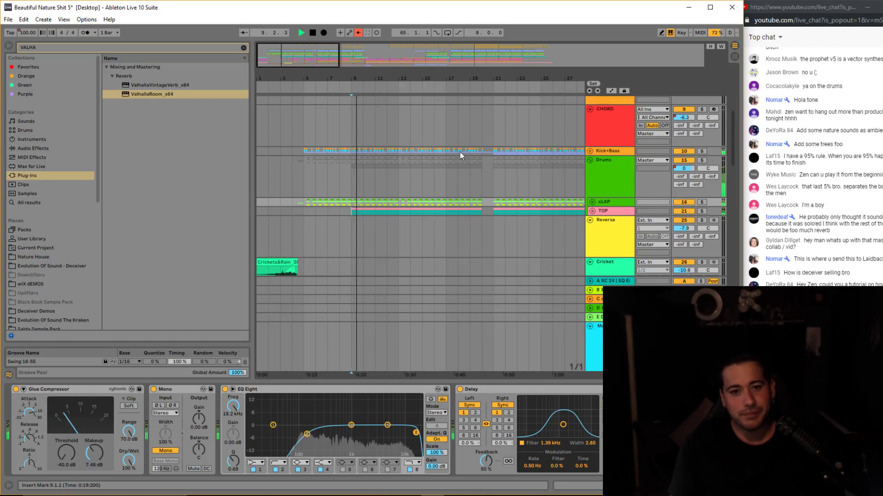
{"action": "left_click", "coordinate": [602, 212]}
{"action": "key", "text": "Tab"}
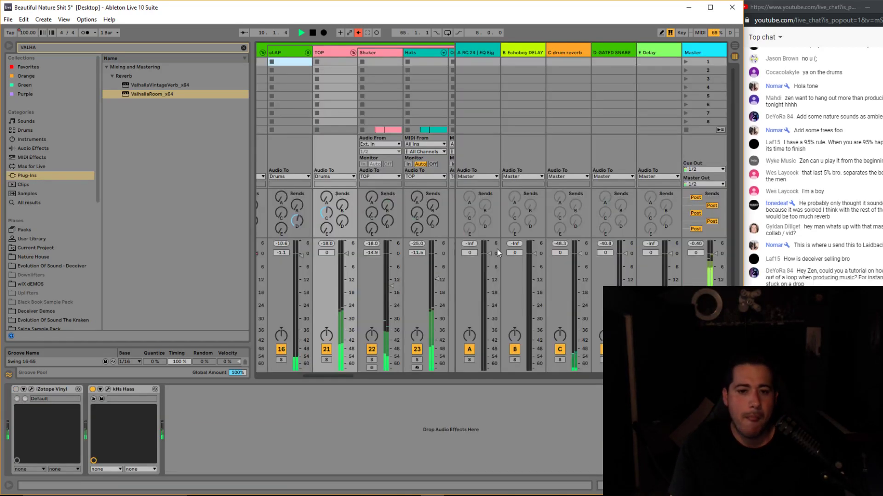
{"action": "left_click_drag", "start_coordinate": [337, 376], "coordinate": [339, 376]}
{"action": "left_click_drag", "start_coordinate": [309, 213], "coordinate": [315, 198]}
Audition the C drum reverb return and the TOP group by soloing each in turn and releasing the solos.
{"action": "left_click", "coordinate": [560, 360]}
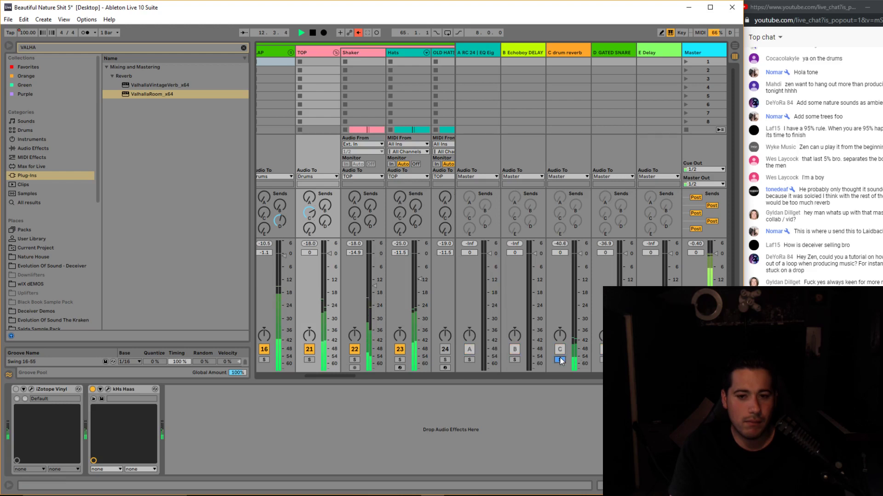
{"action": "left_click", "coordinate": [560, 360]}
{"action": "left_click", "coordinate": [309, 360]}
{"action": "left_click", "coordinate": [309, 360]}
Place the insert marker at bar 19 on the Drums track in the arrangement and fold the TOP group.
{"action": "key", "text": "Tab"}
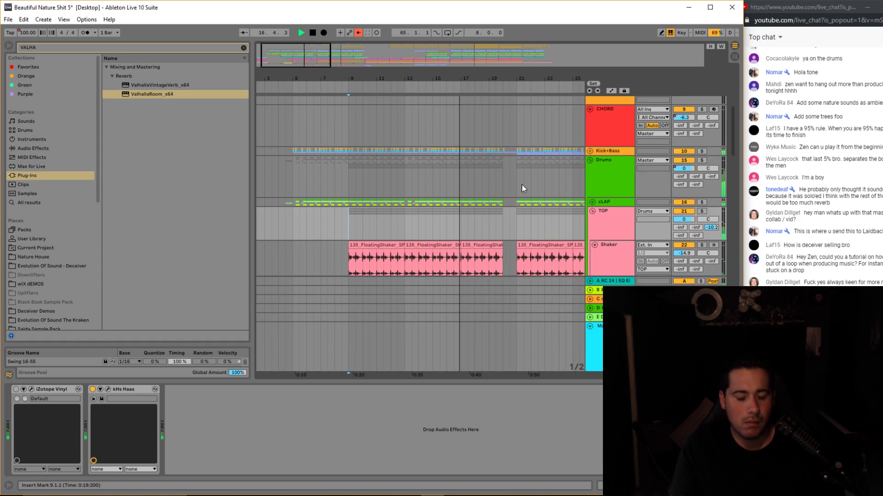
{"action": "left_click", "coordinate": [601, 202]}
{"action": "left_click_drag", "start_coordinate": [520, 79], "coordinate": [464, 79]}
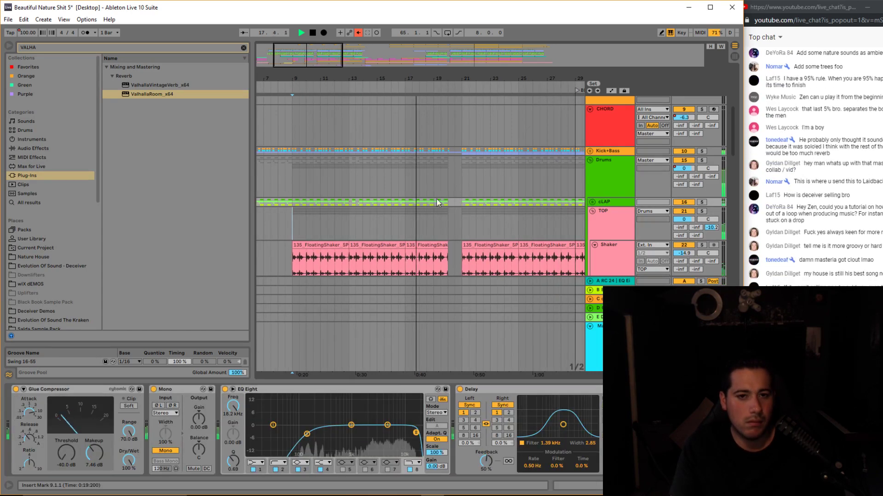
{"action": "left_click", "coordinate": [435, 191]}
{"action": "key", "text": "alt+Tab"}
{"action": "left_click", "coordinate": [596, 213]}
{"action": "left_click", "coordinate": [593, 211]}
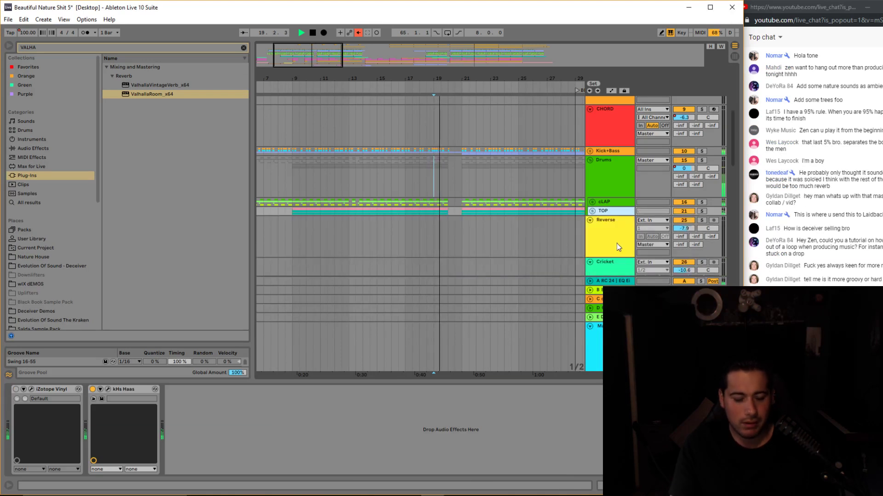
Hide the device view and show the Piano through Drums tracks around the BELL SHAKER REVERSE LEAD locator.
{"action": "left_click_drag", "start_coordinate": [480, 78], "coordinate": [449, 102]}
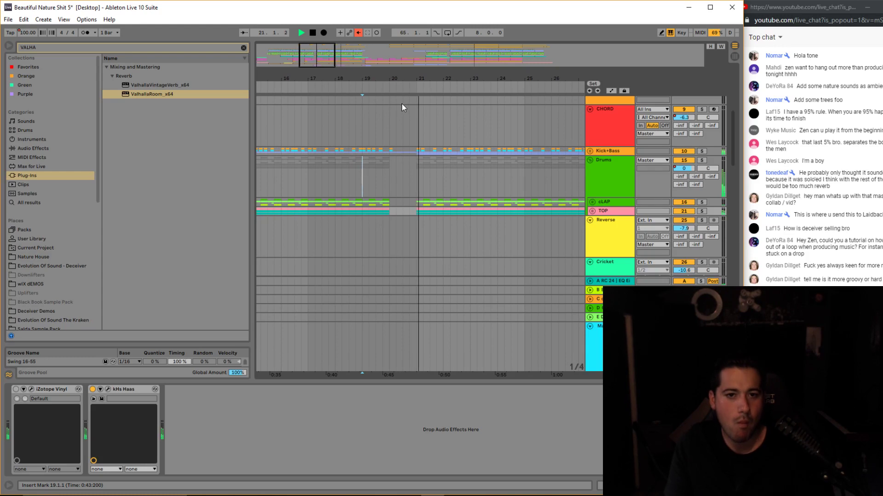
{"action": "scroll", "coordinate": [402, 104], "scroll_direction": "up", "scroll_amount": 1}
{"action": "left_click_drag", "start_coordinate": [322, 55], "coordinate": [322, 42]}
{"action": "scroll", "coordinate": [508, 195], "scroll_direction": "up", "scroll_amount": 6}
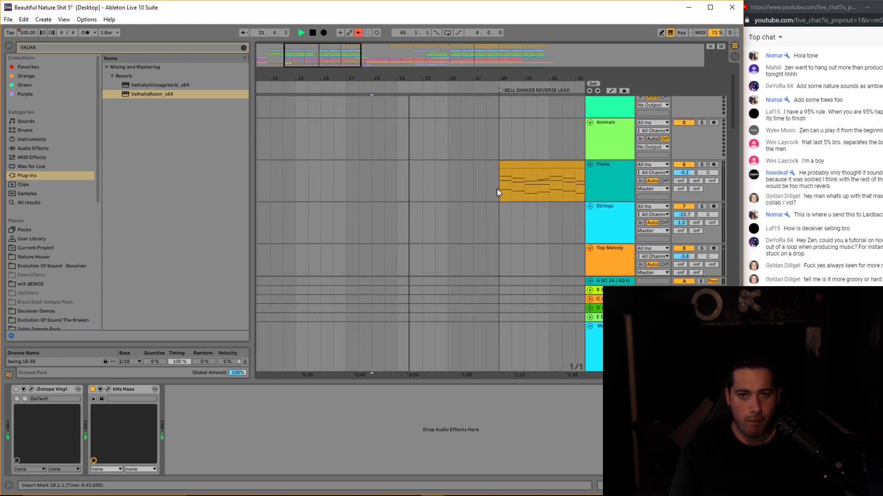
{"action": "key", "text": "ctrl+alt+l"}
{"action": "scroll", "coordinate": [570, 306], "scroll_direction": "down", "scroll_amount": 5}
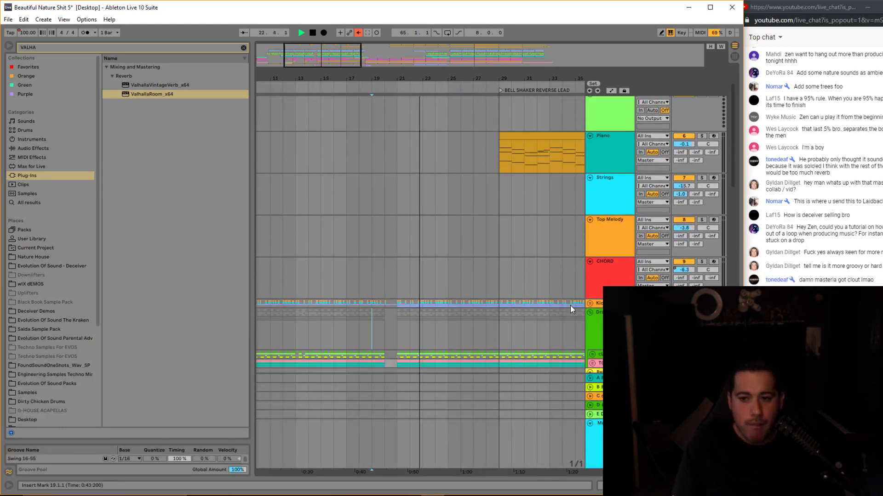
Stop playback and examine the arrangement around the BELL SHAKER REVERSE LEAD locator, checking the live chat too.
{"action": "key", "text": "space"}
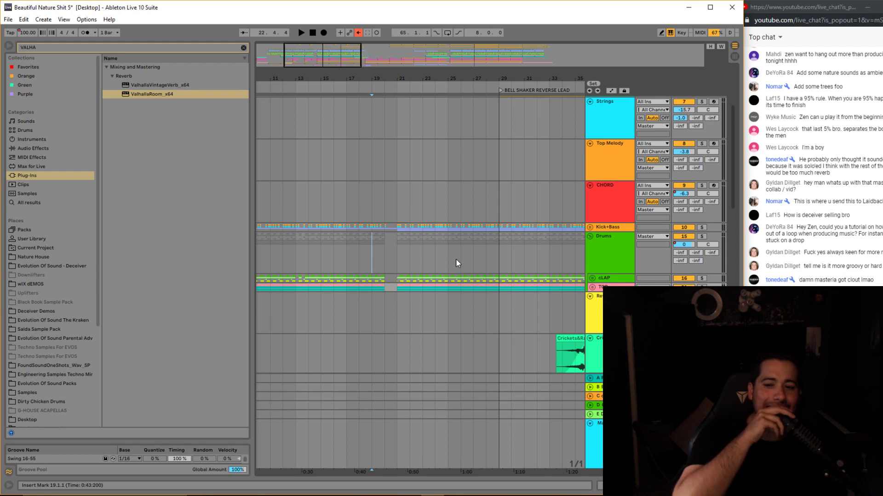
{"action": "scroll", "coordinate": [405, 209], "scroll_direction": "up", "scroll_amount": 5}
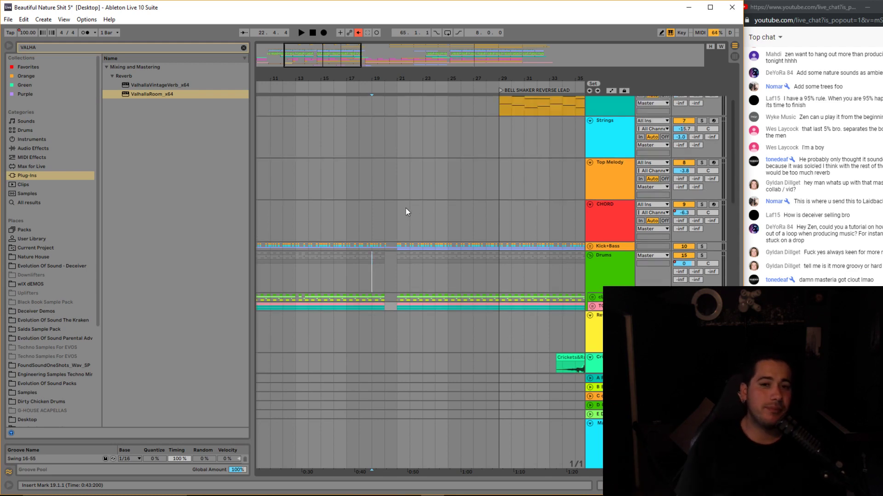
{"action": "left_click_drag", "start_coordinate": [299, 49], "coordinate": [302, 22]}
{"action": "scroll", "coordinate": [327, 166], "scroll_direction": "down", "scroll_amount": 3}
{"action": "scroll", "coordinate": [359, 207], "scroll_direction": "down", "scroll_amount": 6}
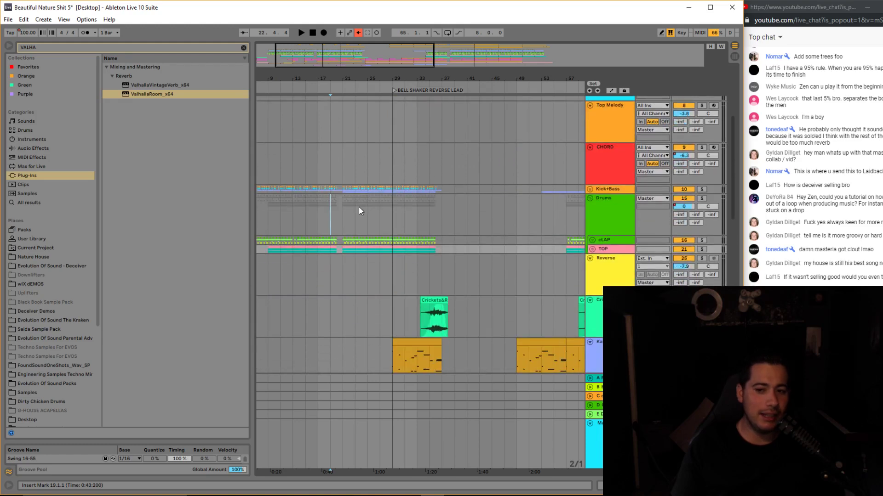
{"action": "scroll", "coordinate": [369, 215], "scroll_direction": "up", "scroll_amount": 5}
{"action": "left_click_drag", "start_coordinate": [330, 55], "coordinate": [330, 60]}
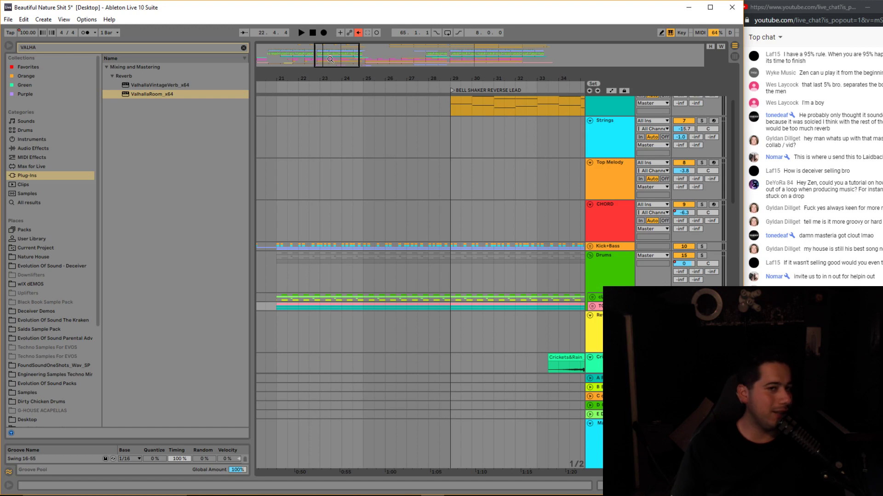
{"action": "left_click_drag", "start_coordinate": [332, 58], "coordinate": [322, 58]}
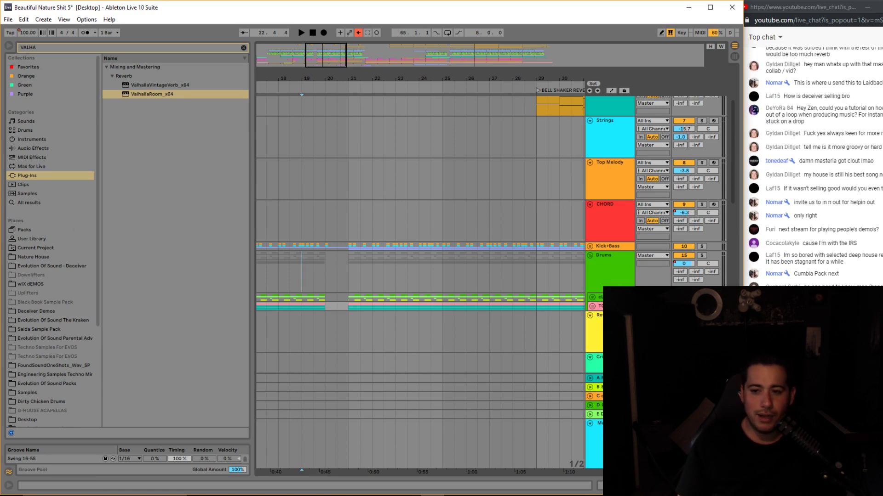
{"action": "left_click", "coordinate": [810, 368]}
{"action": "scroll", "coordinate": [810, 368], "scroll_direction": "up", "scroll_amount": 1}
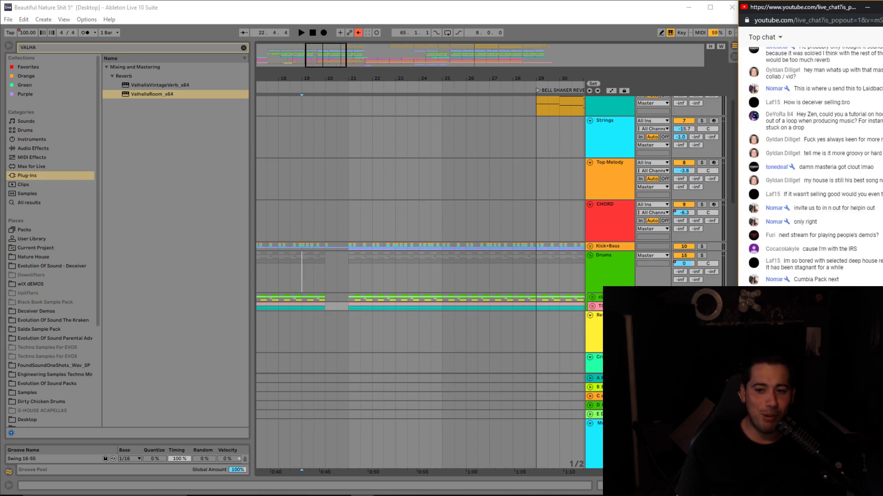
{"action": "left_click_drag", "start_coordinate": [327, 56], "coordinate": [351, 63]}
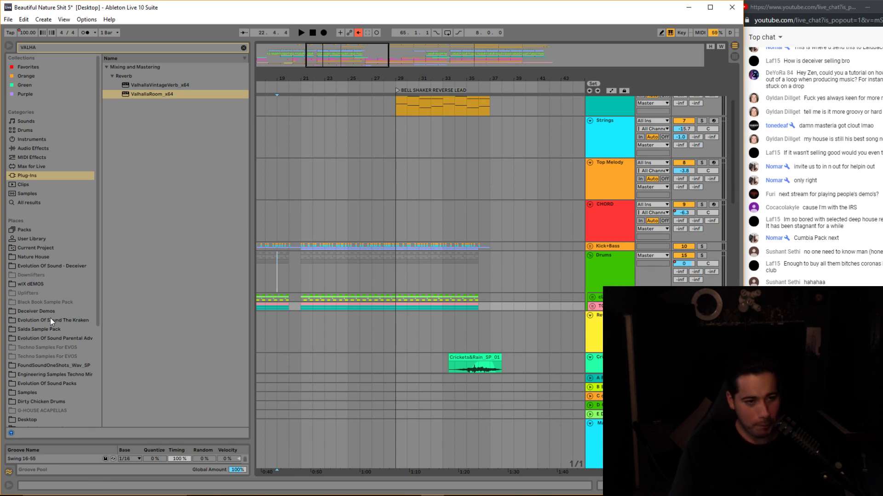
Clear the browser search and open the KSHMR_Animals folder in Samples, inside Big Room, KSHMR-VOLUME-3, KSHMR VOLUME 3 and KSHMR_FX_Elements.
{"action": "left_click", "coordinate": [37, 393]}
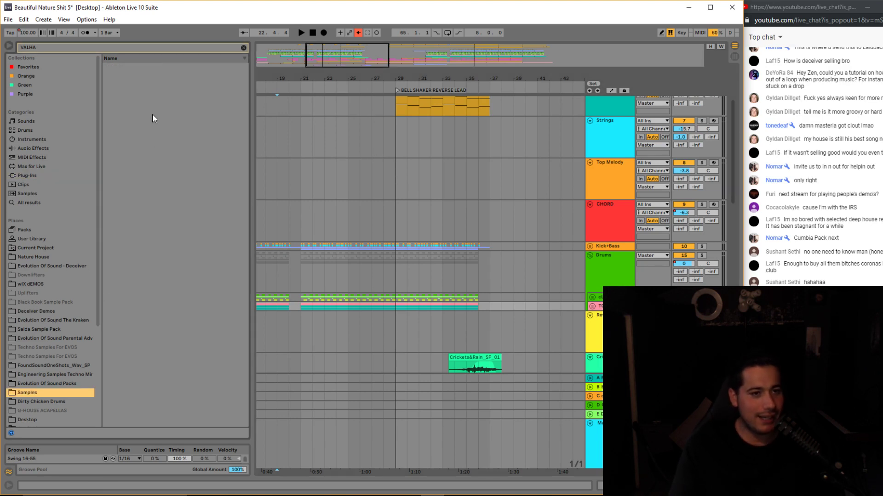
{"action": "left_click", "coordinate": [242, 48]}
{"action": "left_click", "coordinate": [108, 94]}
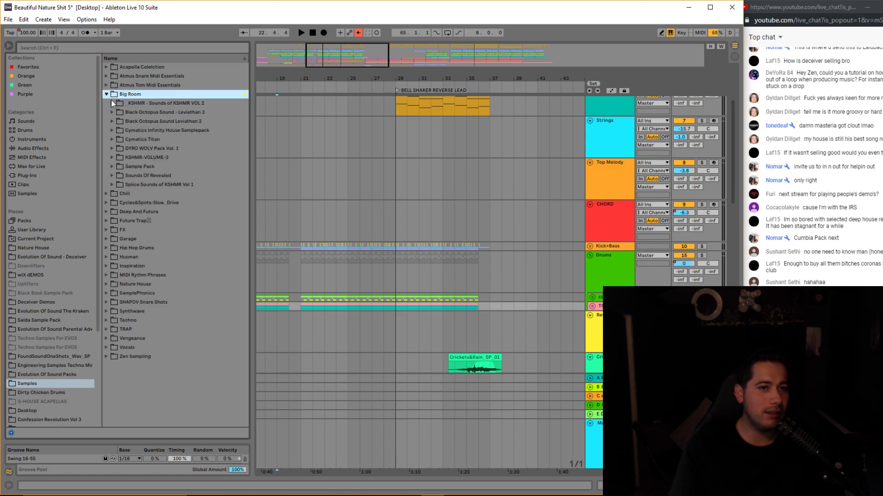
{"action": "left_click", "coordinate": [115, 159]}
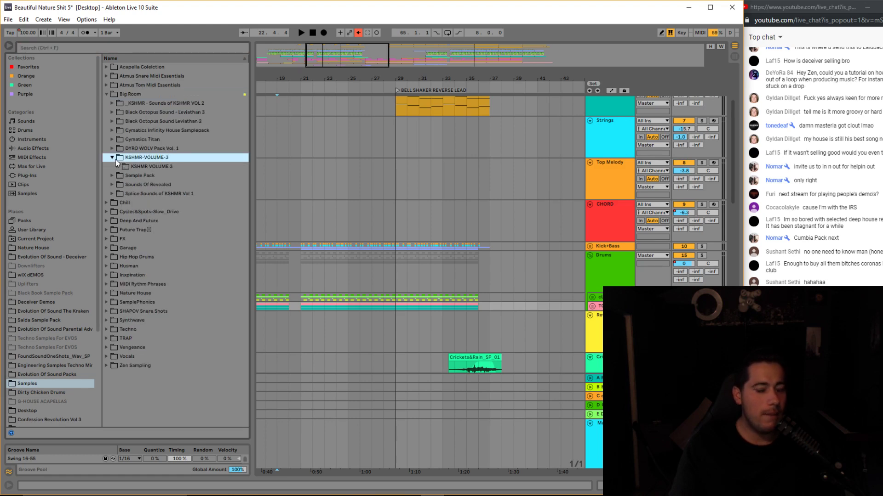
{"action": "left_click", "coordinate": [117, 167]}
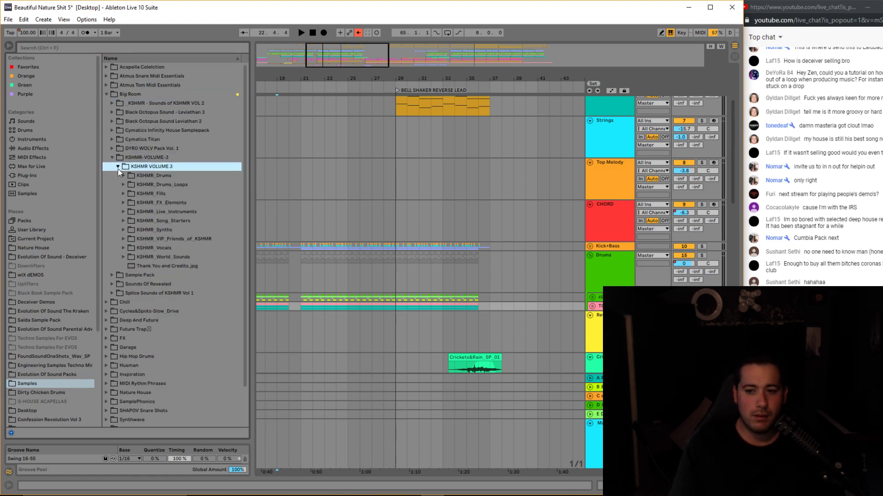
{"action": "left_click", "coordinate": [123, 203]}
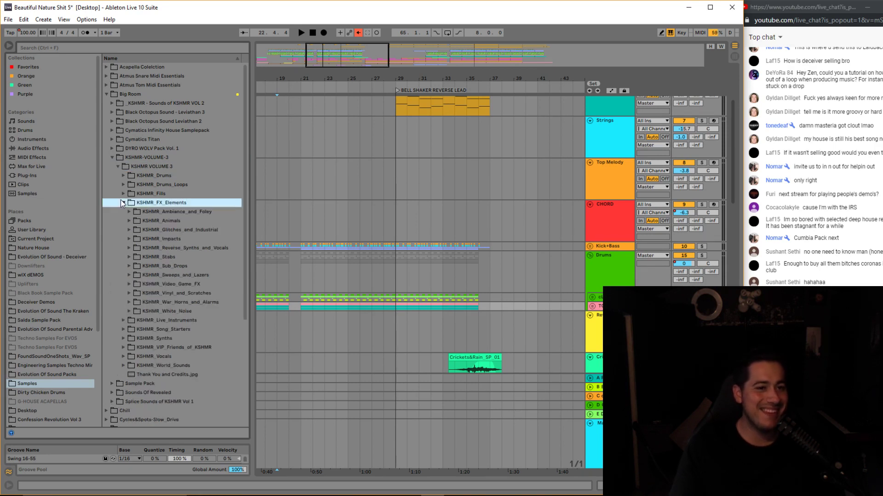
{"action": "left_click", "coordinate": [125, 212]}
{"action": "left_click", "coordinate": [129, 221]}
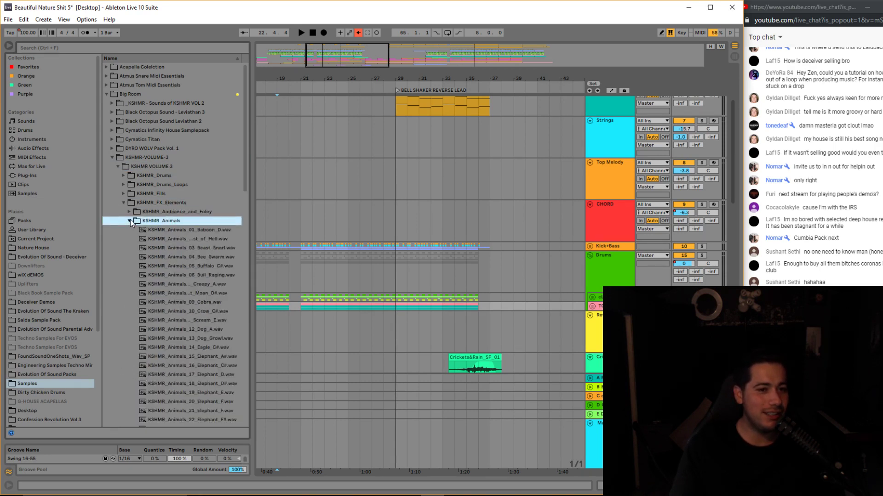
Audition the KSHMR_Animals samples from 01_Baboon_D through the Moan_D# sample.
{"action": "left_click", "coordinate": [156, 238]}
{"action": "left_click", "coordinate": [185, 230]}
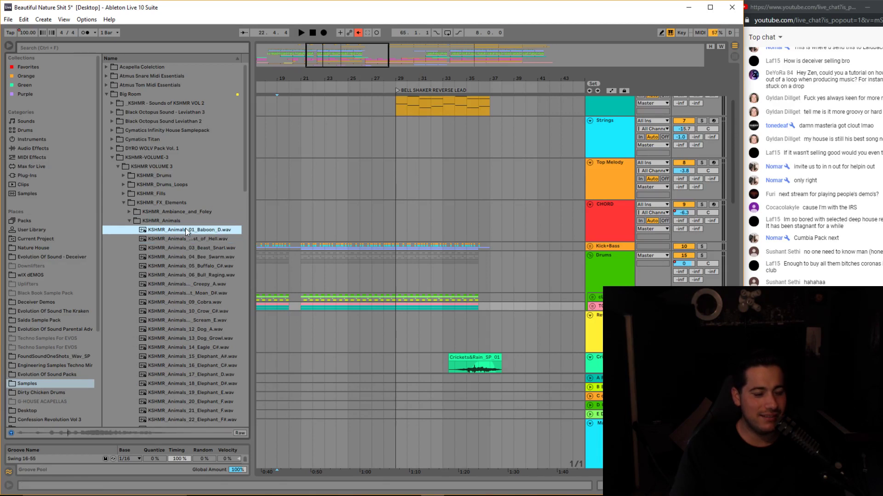
{"action": "left_click", "coordinate": [197, 239]}
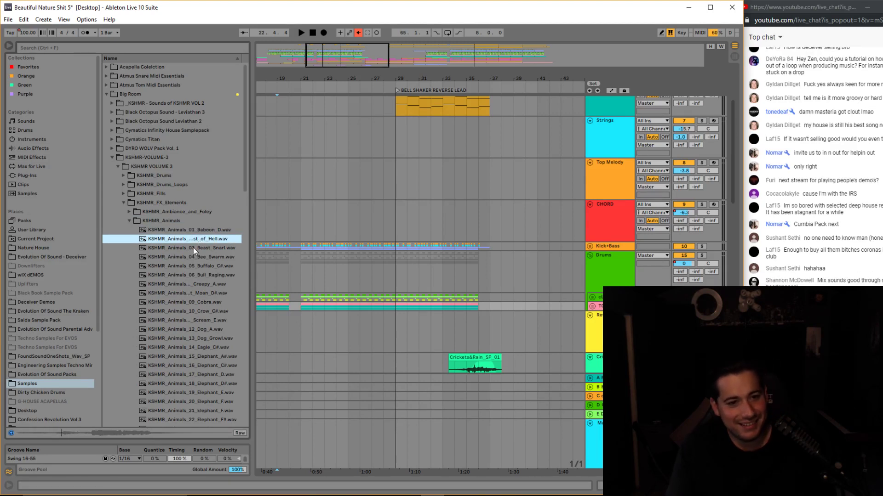
{"action": "left_click", "coordinate": [193, 247]}
{"action": "left_click", "coordinate": [194, 255]}
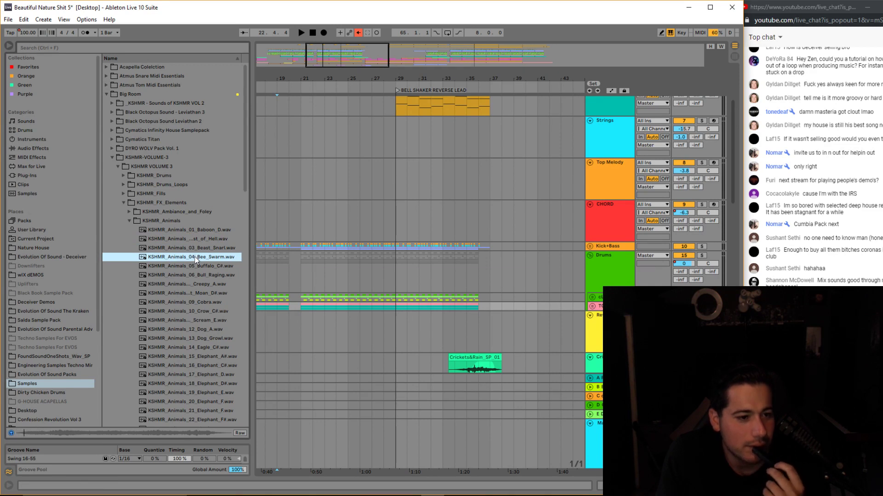
{"action": "left_click", "coordinate": [195, 266]}
{"action": "left_click", "coordinate": [203, 283]}
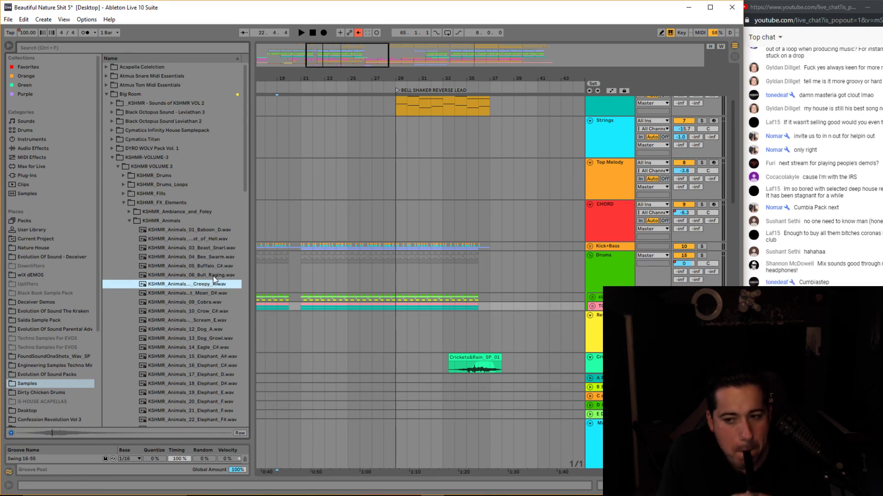
{"action": "left_click", "coordinate": [213, 276]}
{"action": "left_click", "coordinate": [214, 292]}
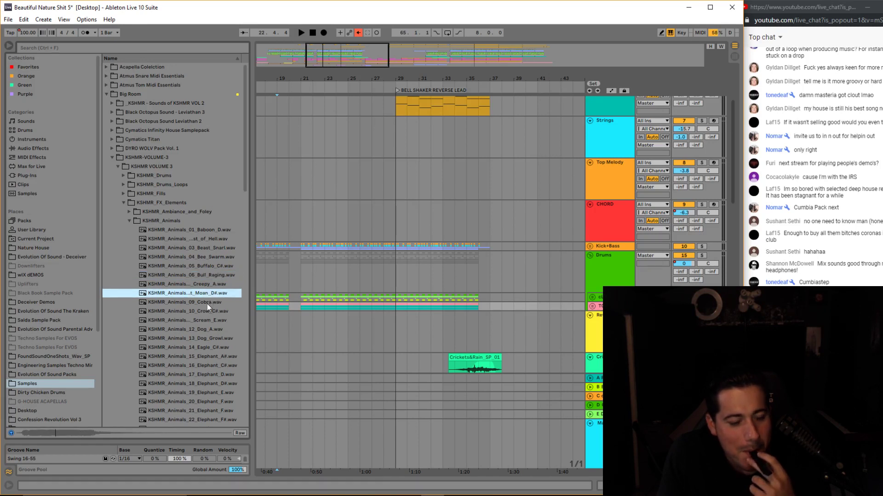
Audition the animal samples from 09_Cobra through 14_Eagle_C#, including the crow and dog sounds.
{"action": "left_click", "coordinate": [207, 303]}
{"action": "key", "text": "Down"}
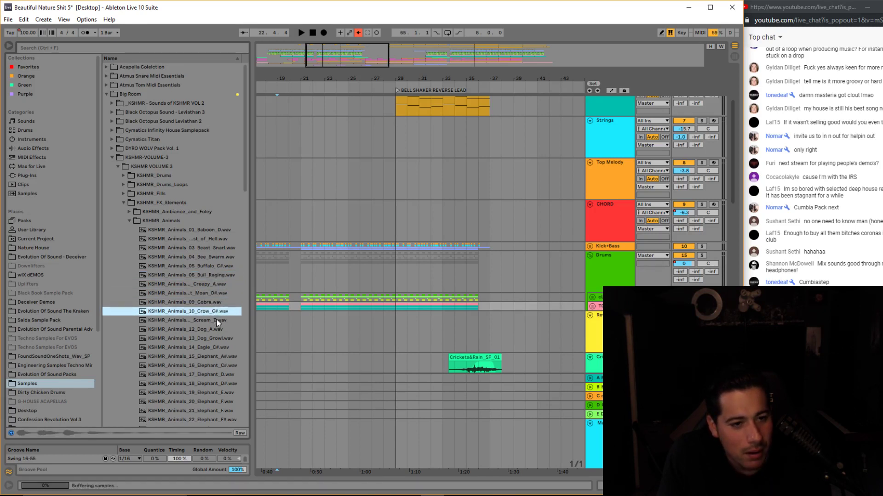
{"action": "left_click", "coordinate": [217, 321]}
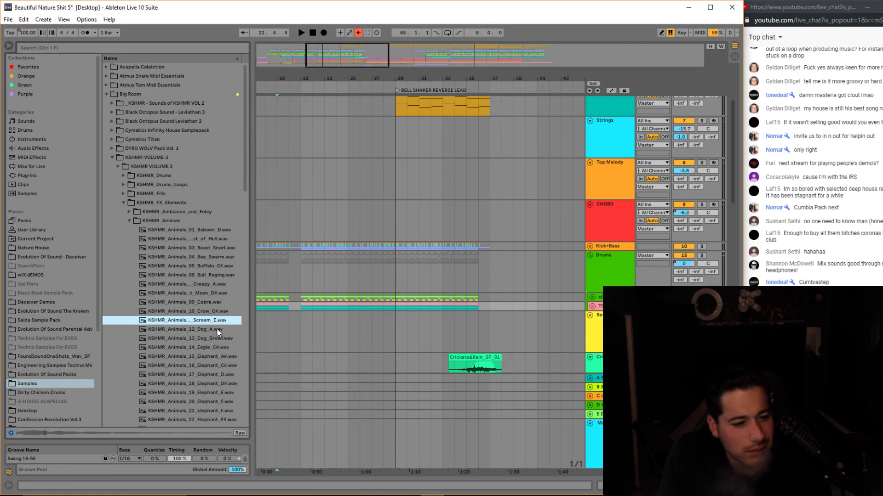
{"action": "left_click", "coordinate": [216, 329]}
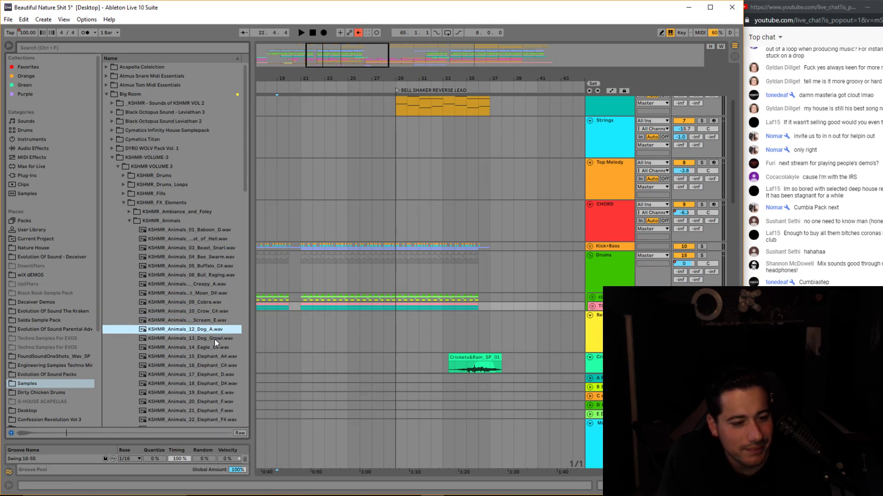
{"action": "left_click", "coordinate": [214, 338]}
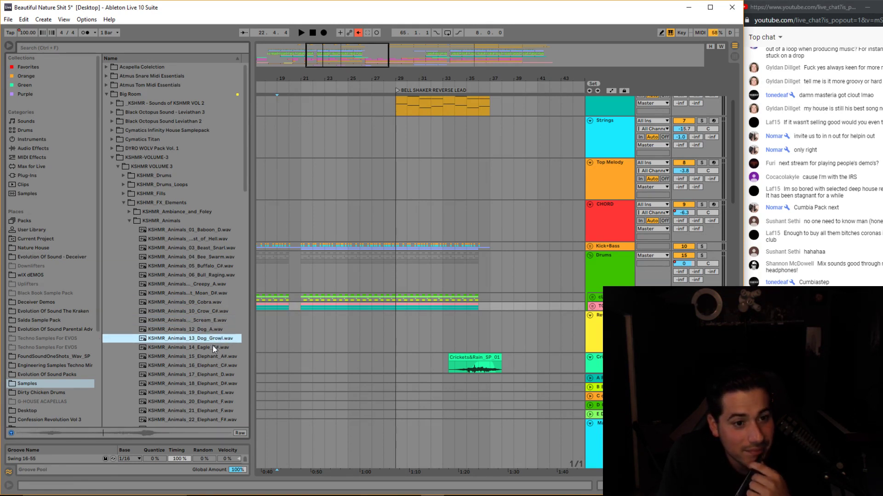
{"action": "left_click", "coordinate": [213, 347]}
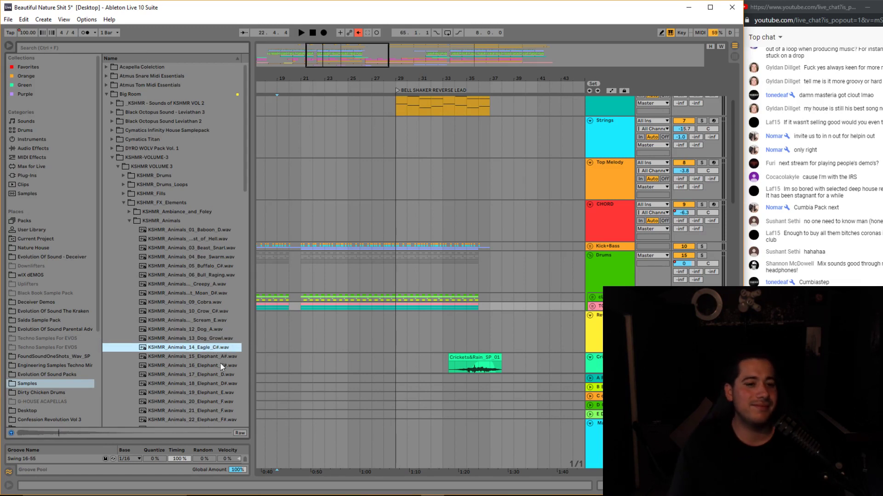
Audition several elephant samples and continue to 24_Forest_Critter_Call_C in the KSHMR_Animals folder.
{"action": "left_click", "coordinate": [220, 363]}
{"action": "left_click", "coordinate": [212, 374]}
{"action": "scroll", "coordinate": [212, 368], "scroll_direction": "down", "scroll_amount": 3}
{"action": "left_click", "coordinate": [215, 355]}
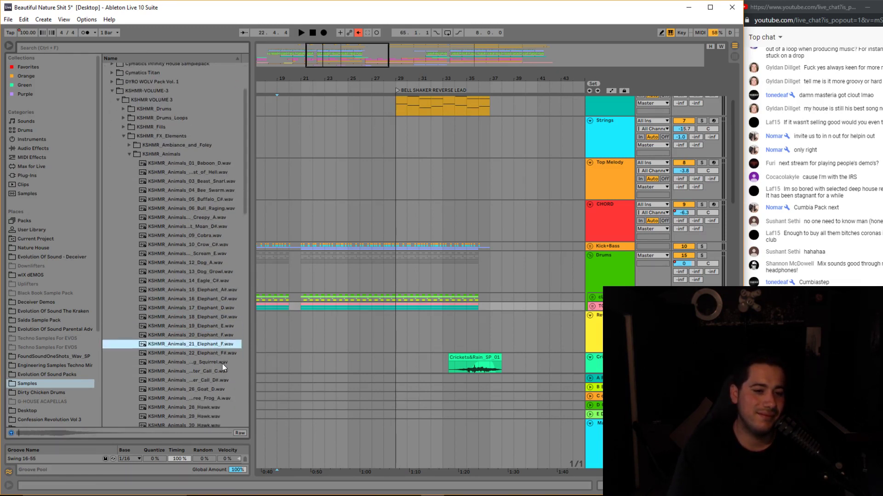
{"action": "scroll", "coordinate": [223, 367], "scroll_direction": "down", "scroll_amount": 1}
{"action": "left_click", "coordinate": [215, 335]}
{"action": "left_click", "coordinate": [205, 342]}
{"action": "scroll", "coordinate": [214, 351], "scroll_direction": "down", "scroll_amount": 2}
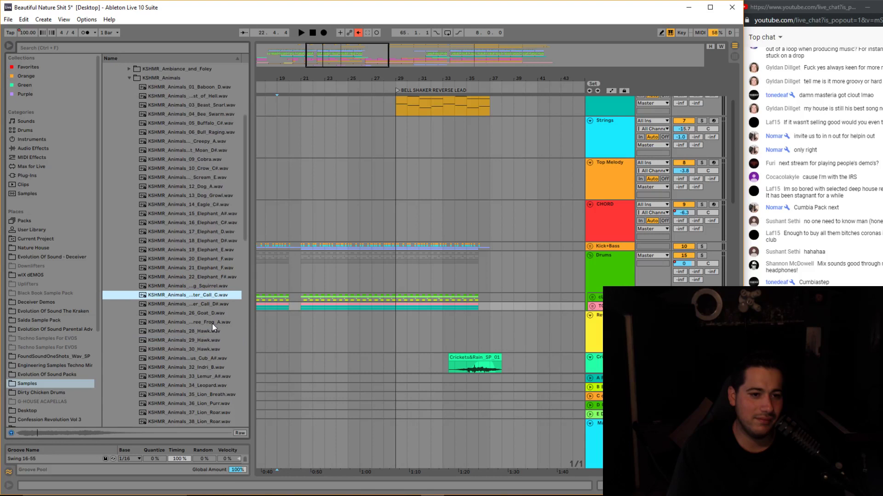
Audition the animal samples from 25_Forest_Critter_Call_D# through 32_Indri_B, including the goat, tree frog and three hawks.
{"action": "left_click", "coordinate": [210, 306]}
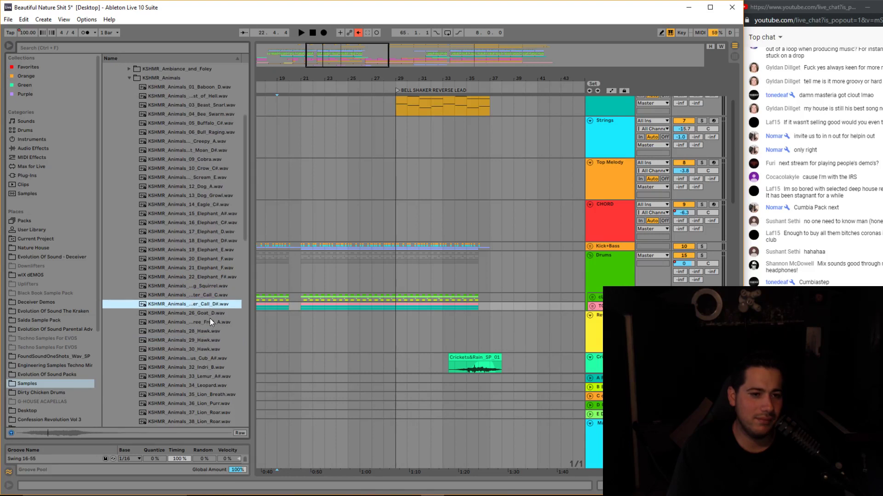
{"action": "left_click", "coordinate": [210, 318]}
{"action": "left_click", "coordinate": [208, 323]}
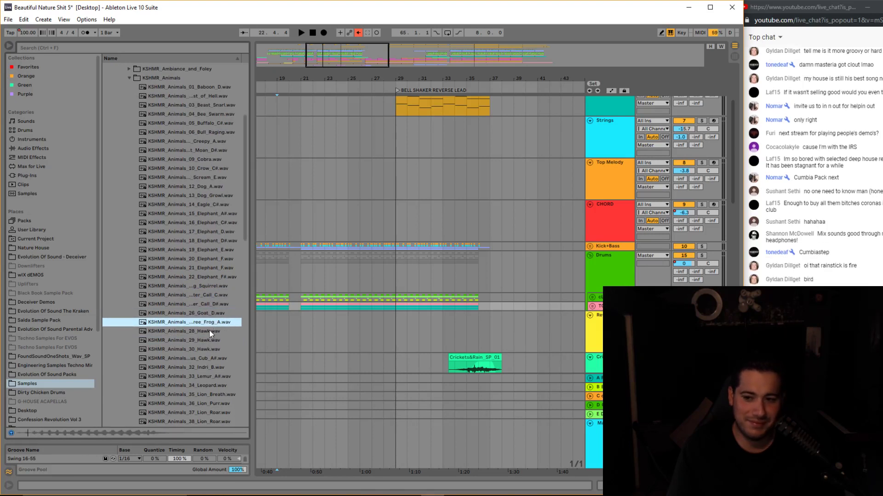
{"action": "left_click", "coordinate": [210, 335]}
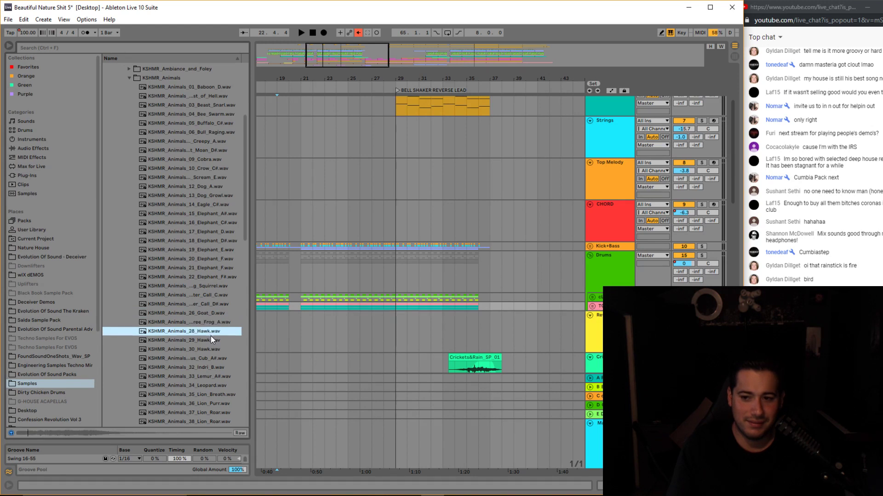
{"action": "left_click", "coordinate": [211, 343]}
{"action": "left_click", "coordinate": [210, 352]}
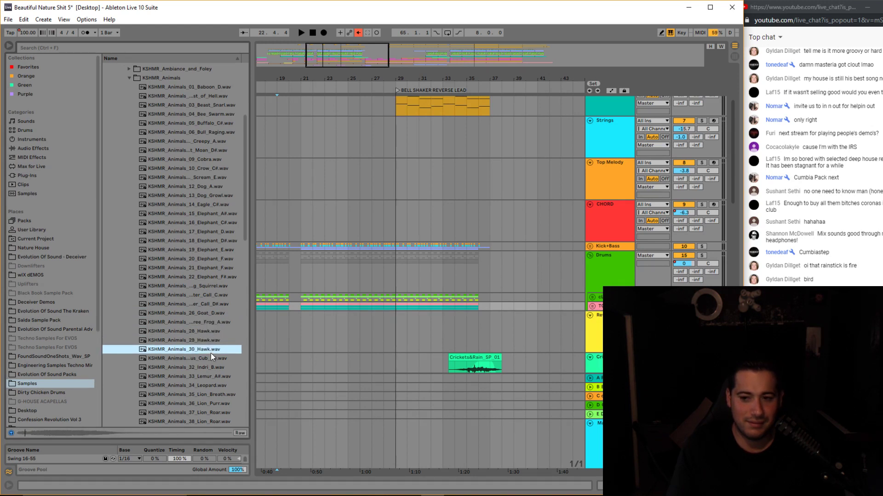
{"action": "left_click", "coordinate": [211, 360]}
{"action": "left_click", "coordinate": [210, 366]}
Widen the browser to show the full sample names and audition 34_Leopard, 35_Lion_Breath and 36_Lion_Purr.
{"action": "scroll", "coordinate": [210, 365], "scroll_direction": "down", "scroll_amount": 2}
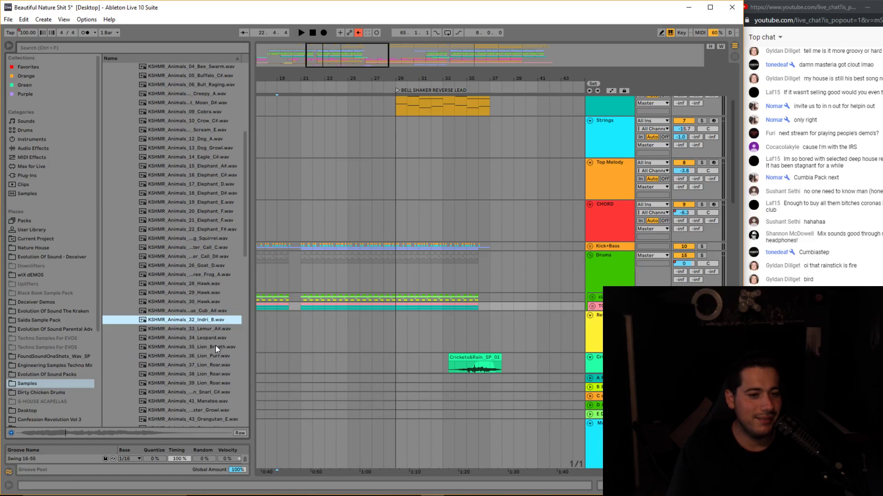
{"action": "scroll", "coordinate": [212, 340], "scroll_direction": "down", "scroll_amount": 1}
{"action": "left_click_drag", "start_coordinate": [255, 320], "coordinate": [286, 322]}
{"action": "scroll", "coordinate": [239, 322], "scroll_direction": "down", "scroll_amount": 3}
{"action": "left_click", "coordinate": [206, 304]}
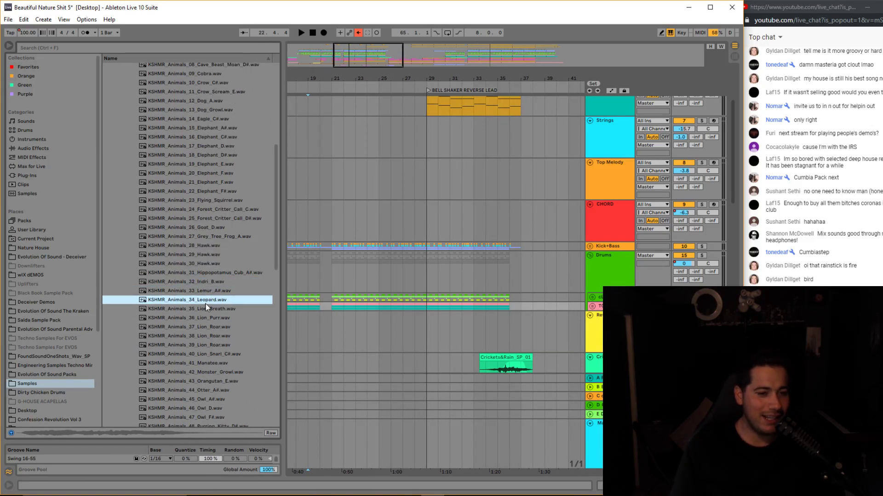
{"action": "left_click", "coordinate": [200, 308]}
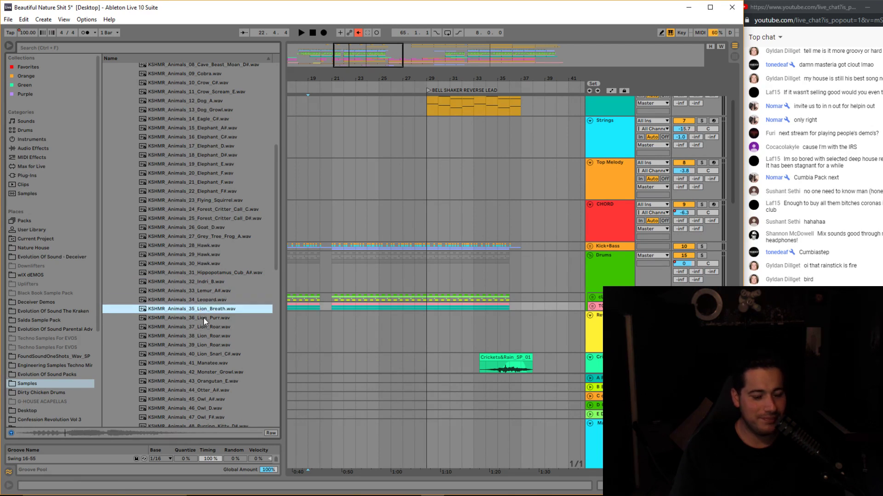
{"action": "left_click", "coordinate": [203, 317]}
Audition the animal samples from 40_Lion_Snarl_C# through 45_Owl_A#.
{"action": "scroll", "coordinate": [205, 321], "scroll_direction": "down", "scroll_amount": 6}
{"action": "left_click", "coordinate": [211, 307]}
{"action": "left_click", "coordinate": [211, 297]}
{"action": "left_click", "coordinate": [215, 315]}
{"action": "left_click", "coordinate": [216, 323]}
{"action": "left_click", "coordinate": [214, 333]}
{"action": "left_click", "coordinate": [214, 343]}
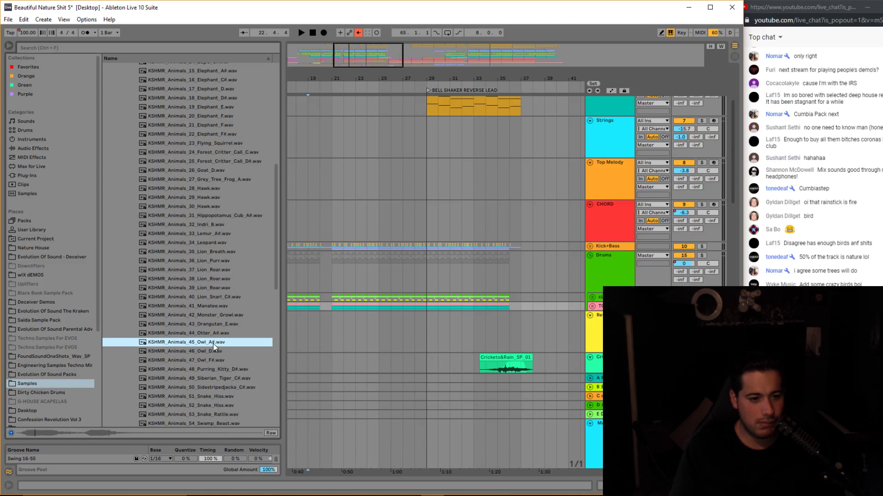
Audition the 48_Purring_Kitty_D# and 49_Siberian_Tiger_C# samples in the KSHMR_Animals folder.
{"action": "scroll", "coordinate": [239, 334], "scroll_direction": "up", "scroll_amount": 2}
{"action": "scroll", "coordinate": [231, 368], "scroll_direction": "down", "scroll_amount": 6}
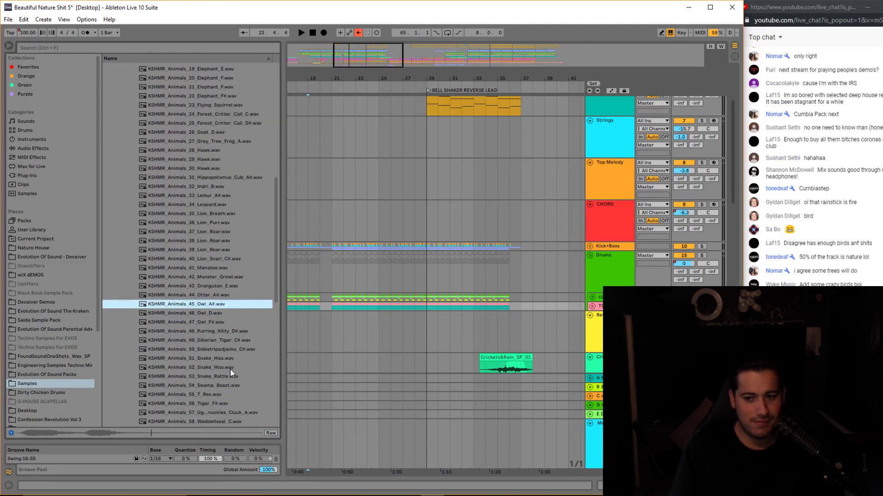
{"action": "left_click", "coordinate": [211, 334]}
{"action": "left_click", "coordinate": [211, 342]}
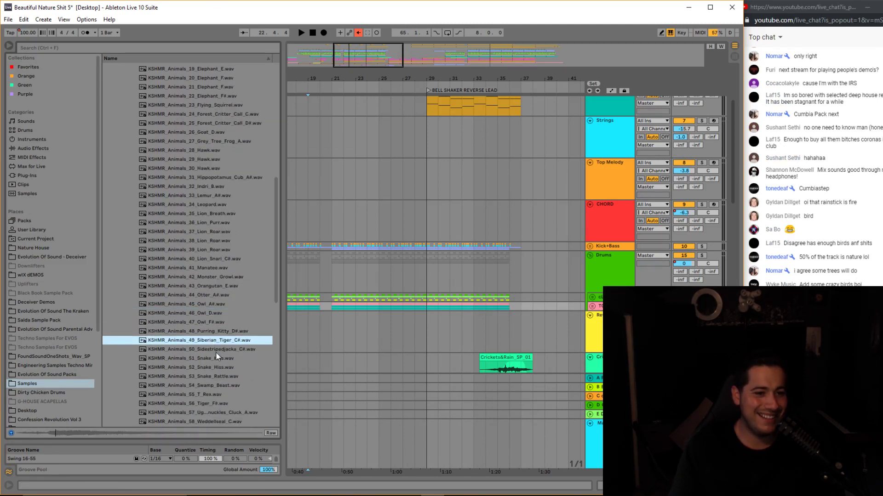
Audition the animal samples from 50_Sidestripedjackal_C# through 58_Weddellseal_C, including the snakes, swamp beast, T-Rex and tiger.
{"action": "left_click", "coordinate": [216, 350]}
{"action": "left_click", "coordinate": [208, 366]}
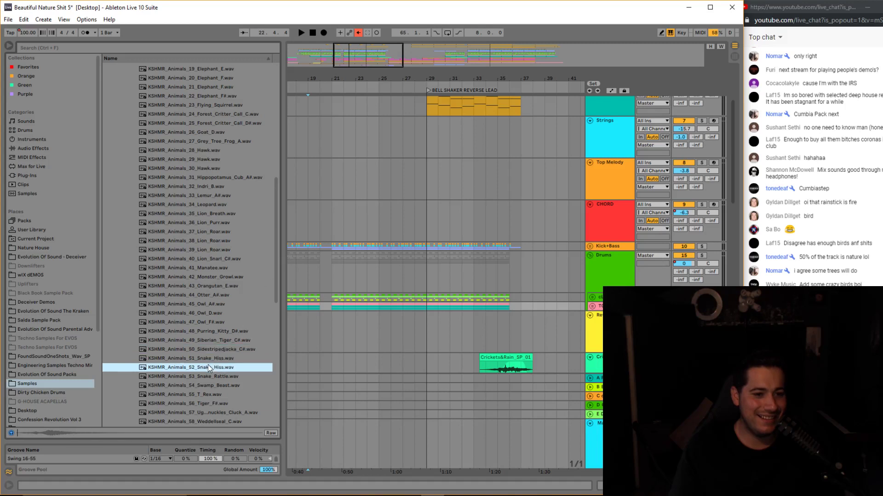
{"action": "left_click", "coordinate": [211, 379]}
{"action": "scroll", "coordinate": [209, 386], "scroll_direction": "down", "scroll_amount": 2}
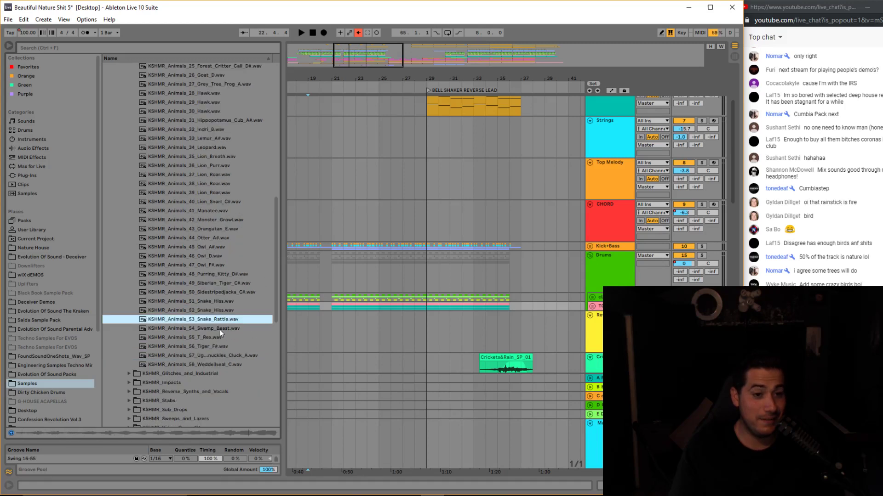
{"action": "left_click", "coordinate": [218, 329]}
{"action": "left_click", "coordinate": [214, 338]}
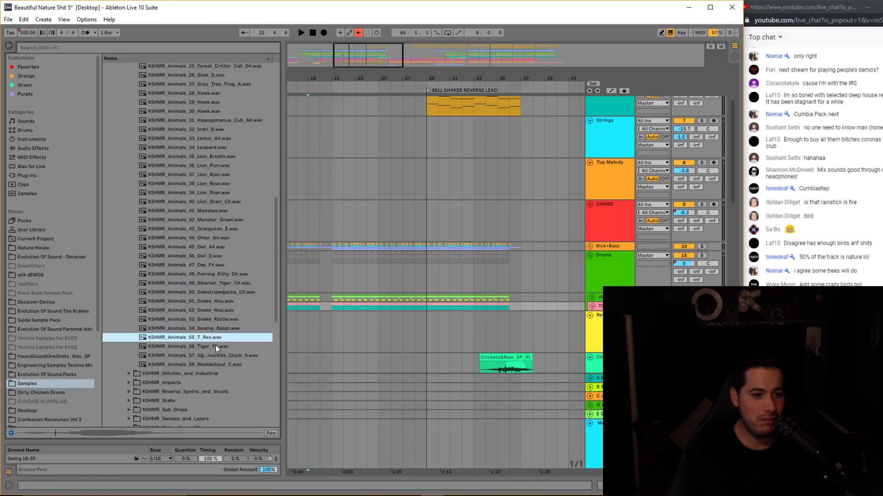
{"action": "left_click", "coordinate": [215, 344]}
{"action": "left_click", "coordinate": [217, 358]}
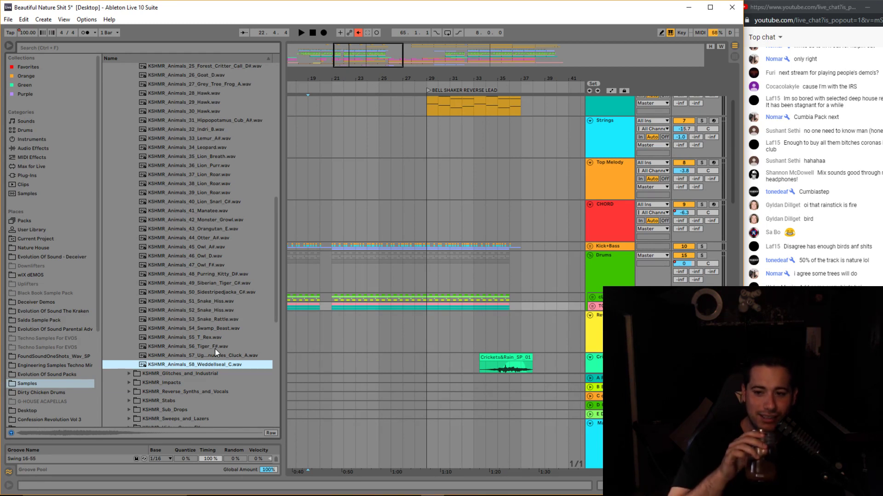
Play the arrangement from bar 19 and slightly lower the volume of the TOP track, leaving the track folded.
{"action": "key", "text": "space"}
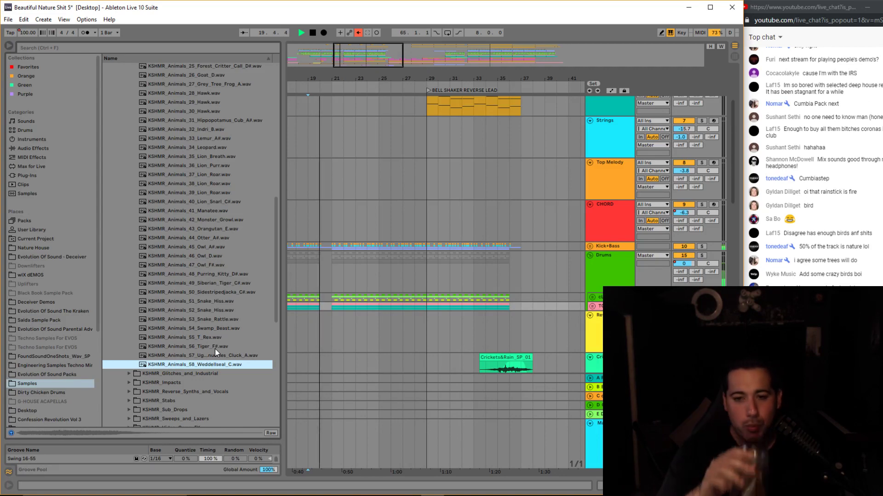
{"action": "scroll", "coordinate": [579, 276], "scroll_direction": "down", "scroll_amount": 3}
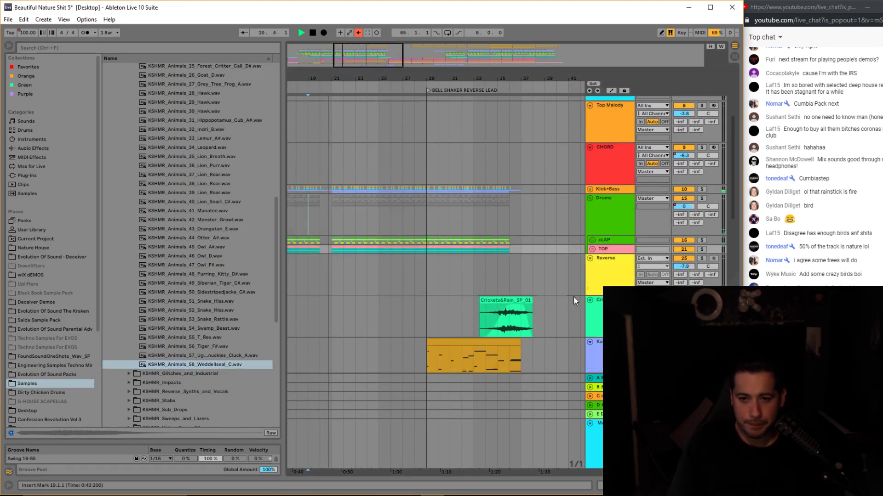
{"action": "left_click", "coordinate": [592, 249]}
{"action": "left_click_drag", "start_coordinate": [683, 258], "coordinate": [683, 261]}
{"action": "left_click", "coordinate": [592, 249]}
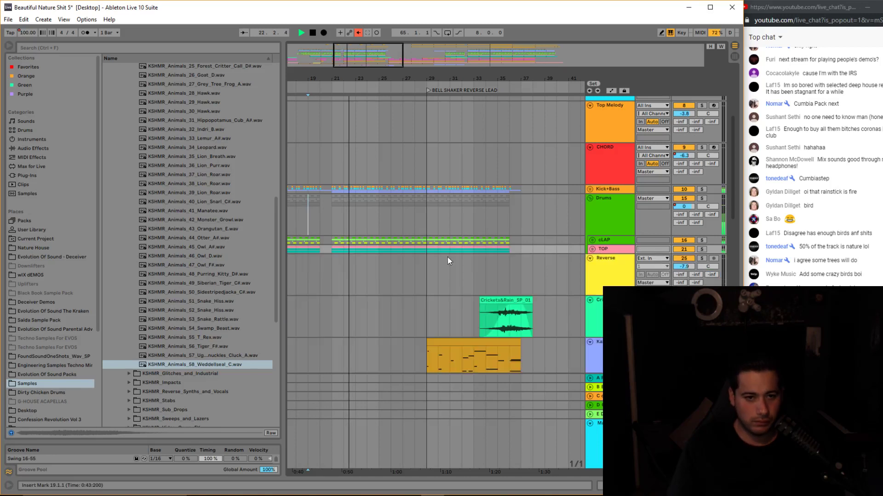
{"action": "scroll", "coordinate": [212, 302], "scroll_direction": "up", "scroll_amount": 5}
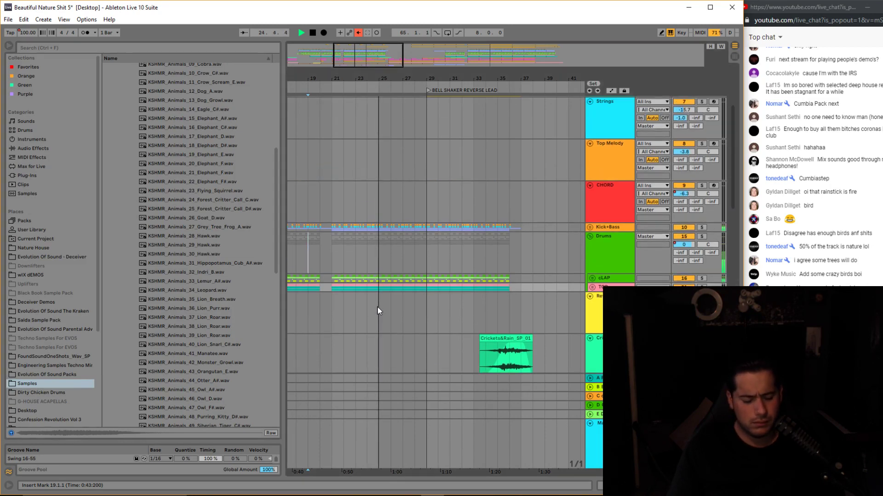
{"action": "scroll", "coordinate": [377, 307], "scroll_direction": "up", "scroll_amount": 2}
{"action": "scroll", "coordinate": [214, 313], "scroll_direction": "up", "scroll_amount": 3}
{"action": "scroll", "coordinate": [215, 309], "scroll_direction": "up", "scroll_amount": 4}
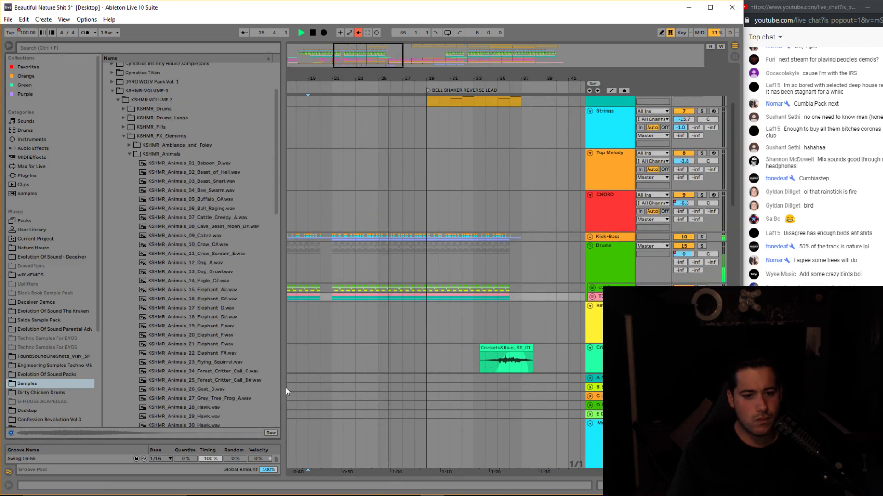
Switch to the Splice page in Chrome and search the sounds for "animal".
{"action": "left_click", "coordinate": [362, 495]}
{"action": "left_click", "coordinate": [337, 468]}
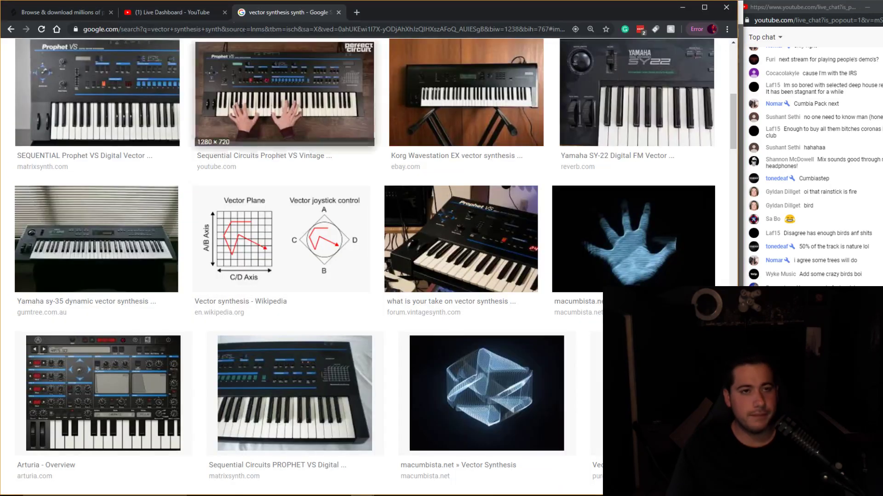
{"action": "left_click", "coordinate": [78, 13]}
{"action": "left_click", "coordinate": [245, 85]}
{"action": "type", "text": "animal"}
{"action": "key", "text": "Return"}
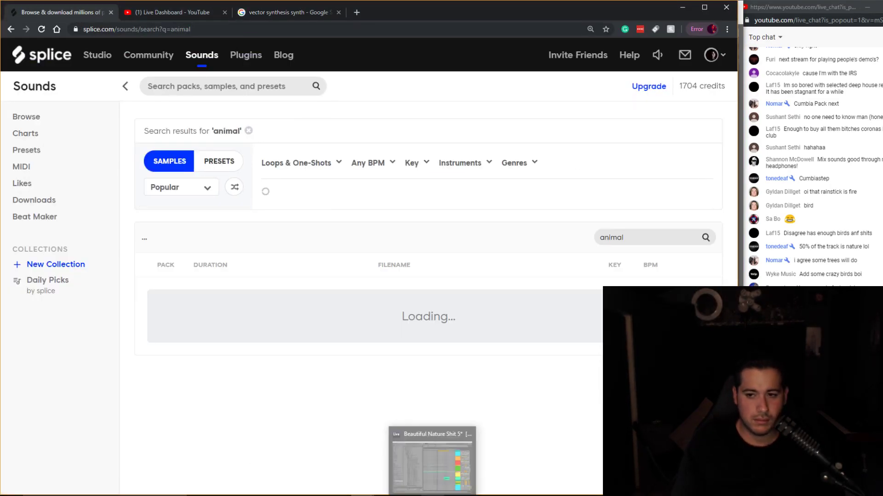
Browse the animal results and audition samples from MANNIE_FRESH_vocal_one_shot_cats_snakes through KSHMR_Animals_33_-_Raccoon__C#_.
{"action": "scroll", "coordinate": [281, 237], "scroll_direction": "down", "scroll_amount": 3}
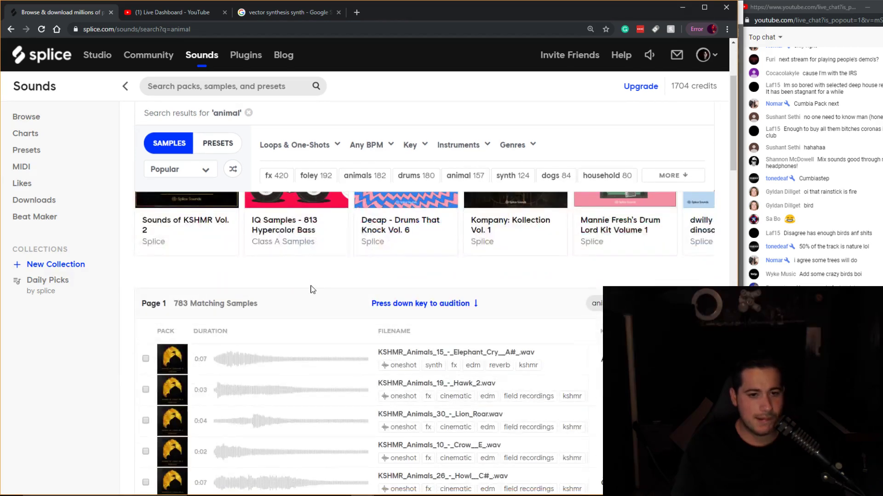
{"action": "scroll", "coordinate": [312, 289], "scroll_direction": "down", "scroll_amount": 5}
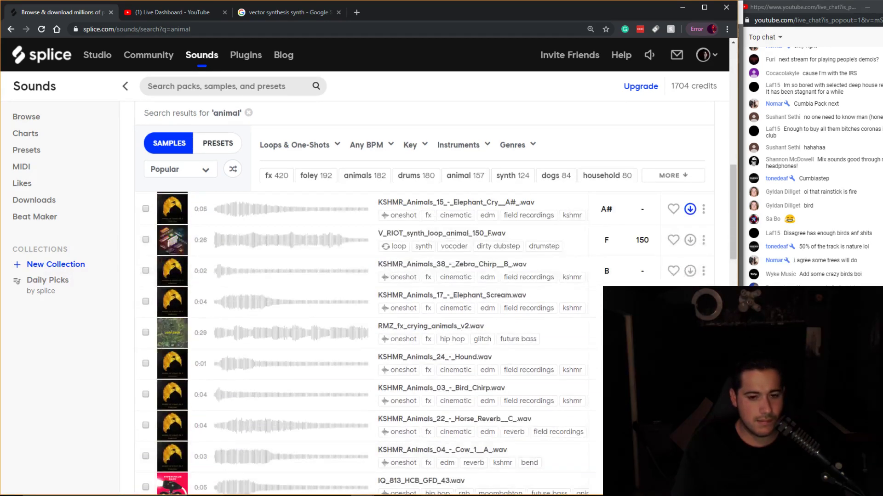
{"action": "scroll", "coordinate": [261, 353], "scroll_direction": "down", "scroll_amount": 4}
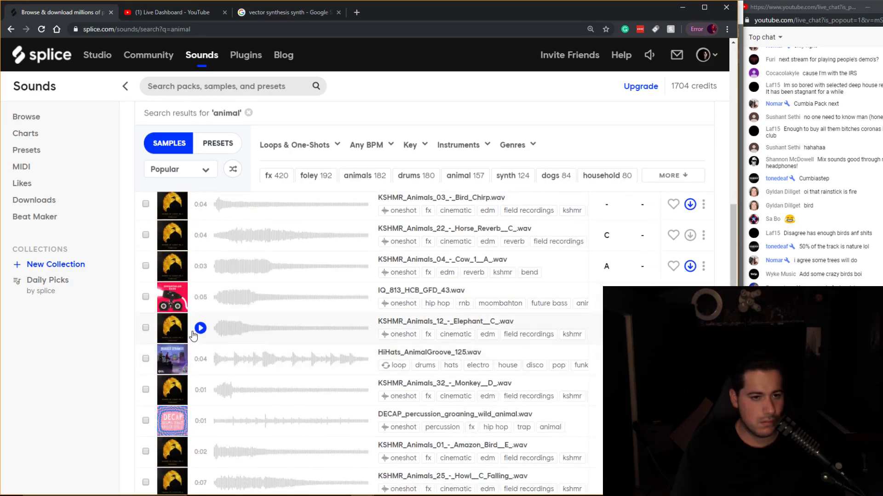
{"action": "scroll", "coordinate": [193, 336], "scroll_direction": "down", "scroll_amount": 3}
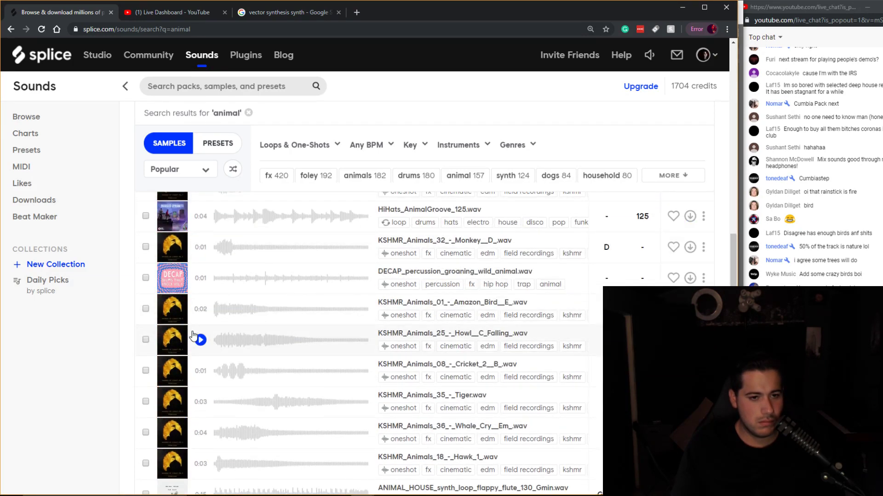
{"action": "scroll", "coordinate": [193, 337], "scroll_direction": "down", "scroll_amount": 6}
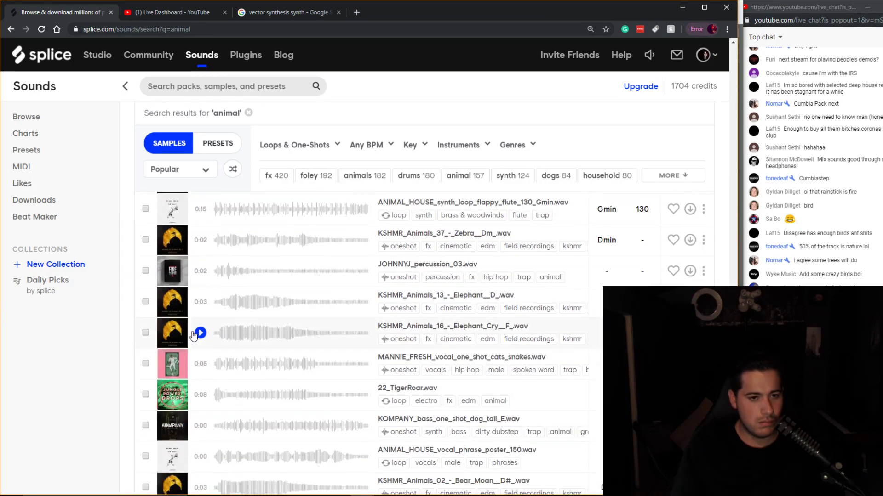
{"action": "scroll", "coordinate": [193, 336], "scroll_direction": "down", "scroll_amount": 1}
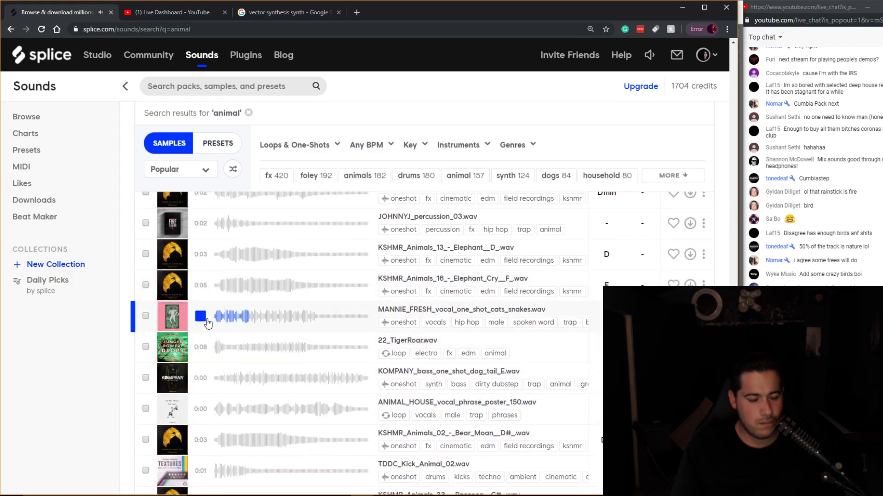
{"action": "left_click", "coordinate": [201, 409]}
{"action": "scroll", "coordinate": [199, 413], "scroll_direction": "down", "scroll_amount": 4}
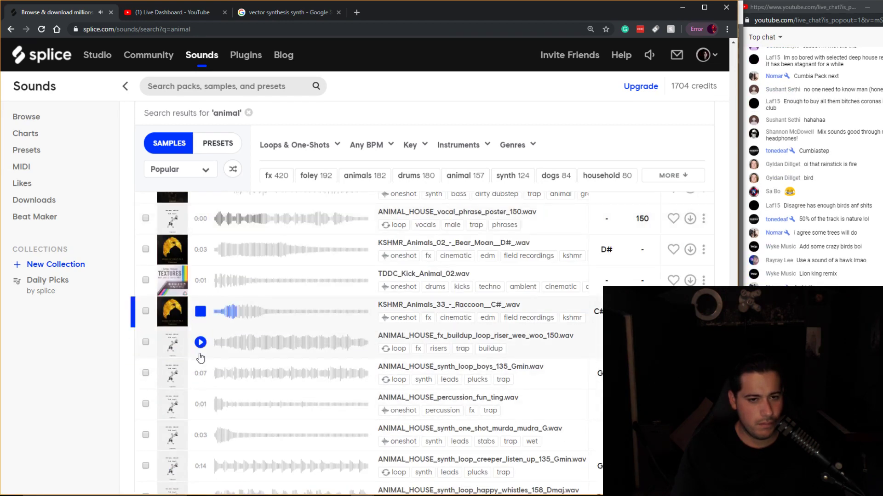
Audition the results from ANIMAL_HOUSE_fx_buildup_loop_riser_wee_woo_150 through KSHMR_Animals_09_-_Cricket_3__B_.
{"action": "left_click", "coordinate": [201, 344]}
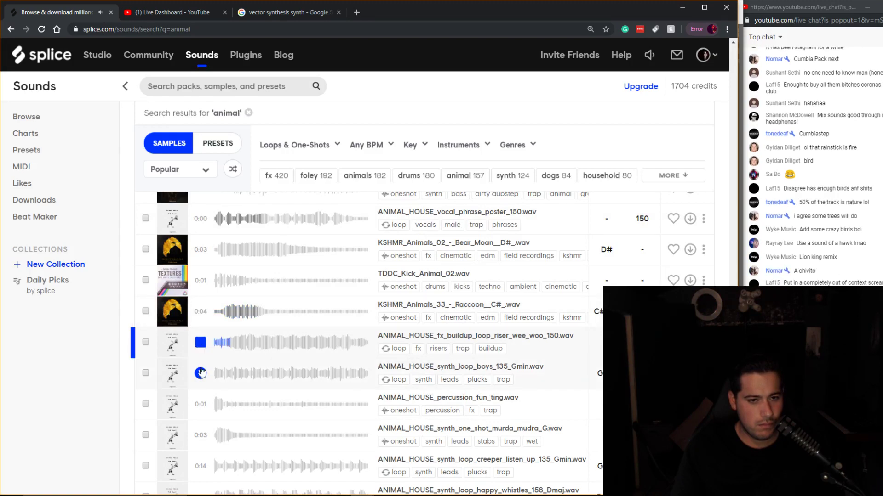
{"action": "scroll", "coordinate": [202, 380], "scroll_direction": "down", "scroll_amount": 2}
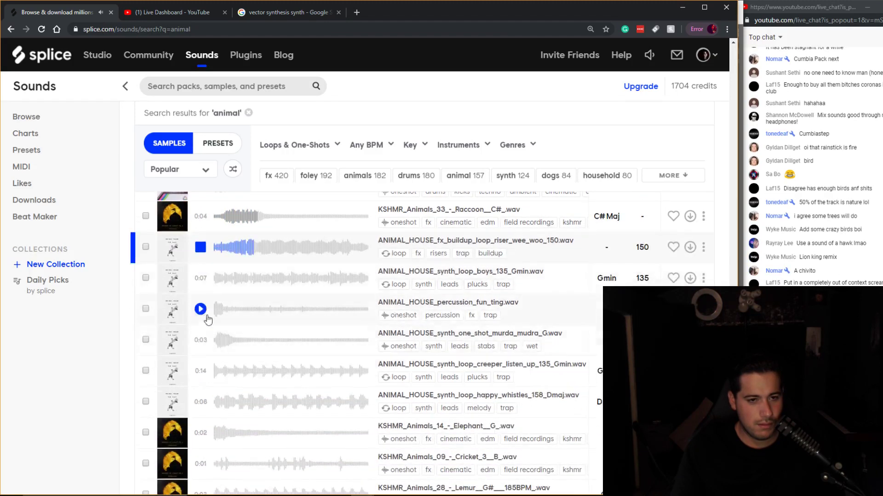
{"action": "left_click", "coordinate": [200, 280]}
{"action": "left_click", "coordinate": [201, 340]}
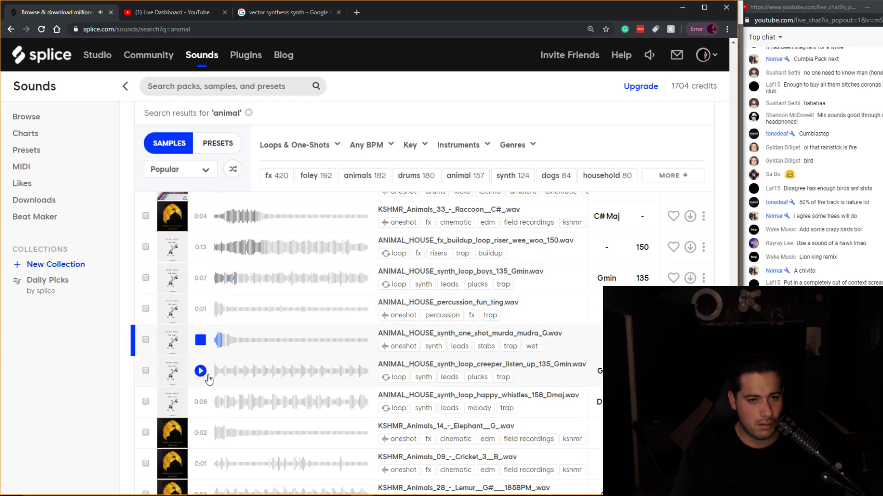
{"action": "left_click", "coordinate": [201, 371]}
{"action": "left_click", "coordinate": [200, 401]}
{"action": "scroll", "coordinate": [202, 402], "scroll_direction": "down", "scroll_amount": 3}
{"action": "left_click", "coordinate": [200, 291]}
{"action": "left_click", "coordinate": [200, 322]}
Go to page 2 of the results and audition the Dog_Wine, TDDC_Beat_05_Animal_90, FX_ElephantScream2 and KUURO bird chirp samples.
{"action": "left_click", "coordinate": [461, 438]}
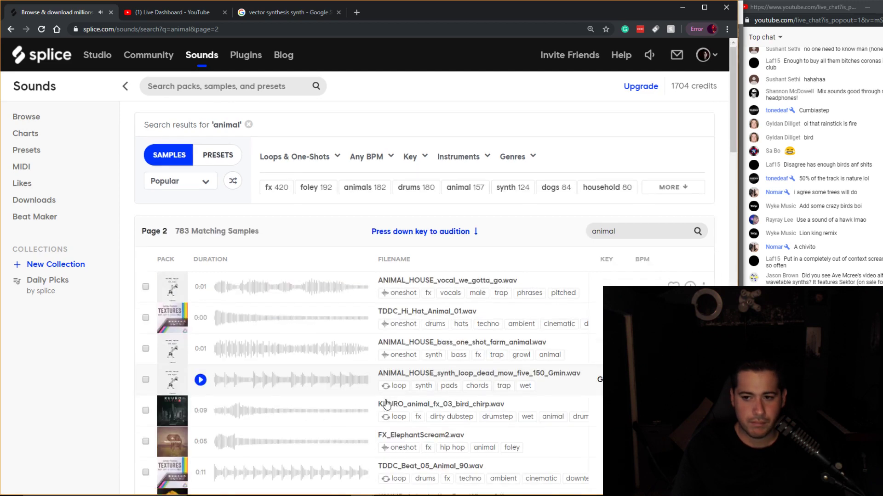
{"action": "scroll", "coordinate": [386, 405], "scroll_direction": "down", "scroll_amount": 3}
{"action": "scroll", "coordinate": [386, 404], "scroll_direction": "down", "scroll_amount": 1}
{"action": "left_click", "coordinate": [200, 319]}
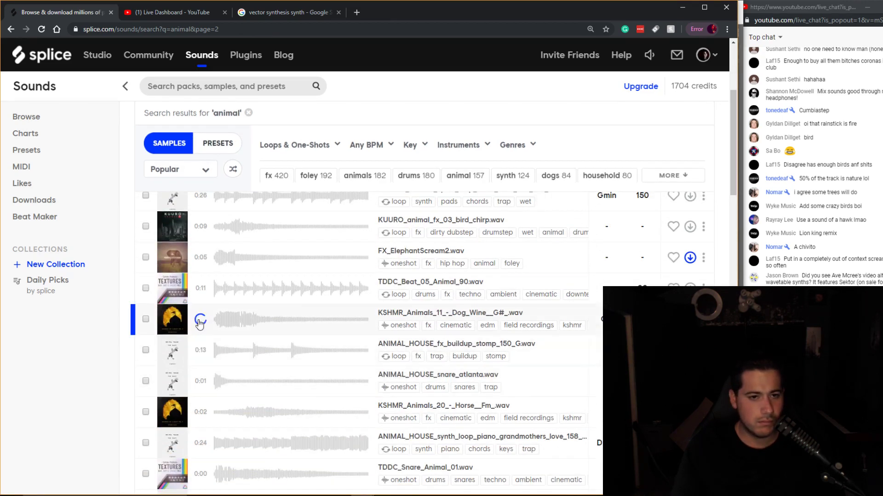
{"action": "left_click", "coordinate": [200, 290]}
{"action": "left_click", "coordinate": [203, 260]}
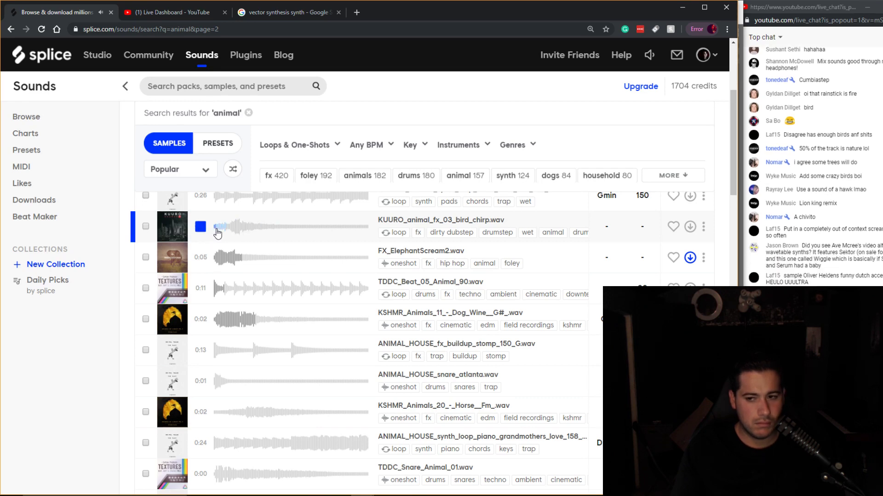
Audition the page 2 samples from the grandmothers_love piano loop to the KSHMR Zoo_Keeper_Loop, and clear the animal search.
{"action": "scroll", "coordinate": [205, 231], "scroll_direction": "down", "scroll_amount": 3}
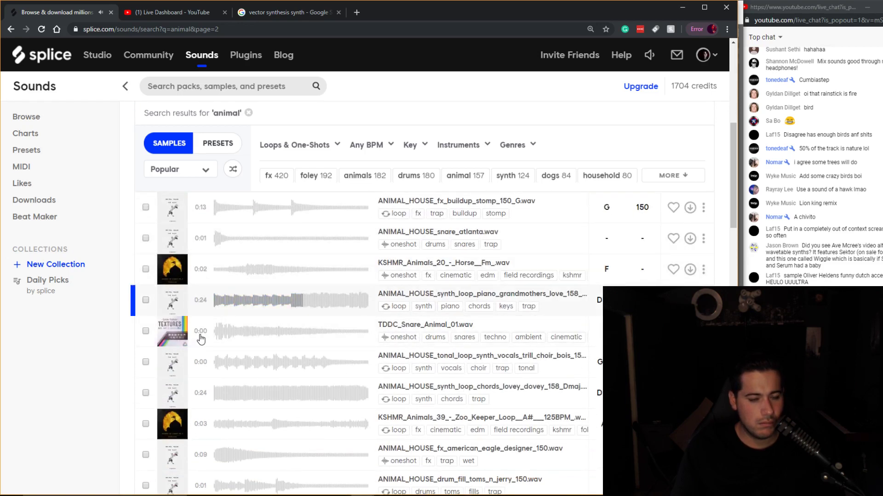
{"action": "key", "text": "Down"}
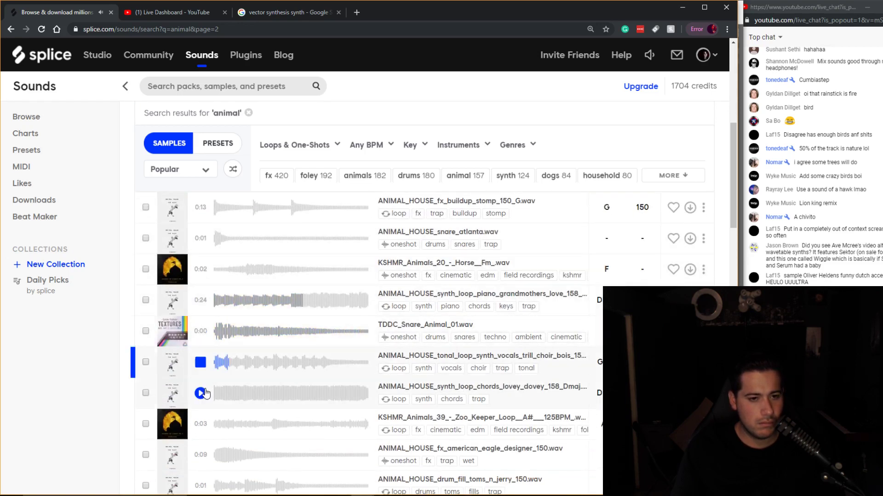
{"action": "key", "text": "Down"}
{"action": "key", "text": "Down"}
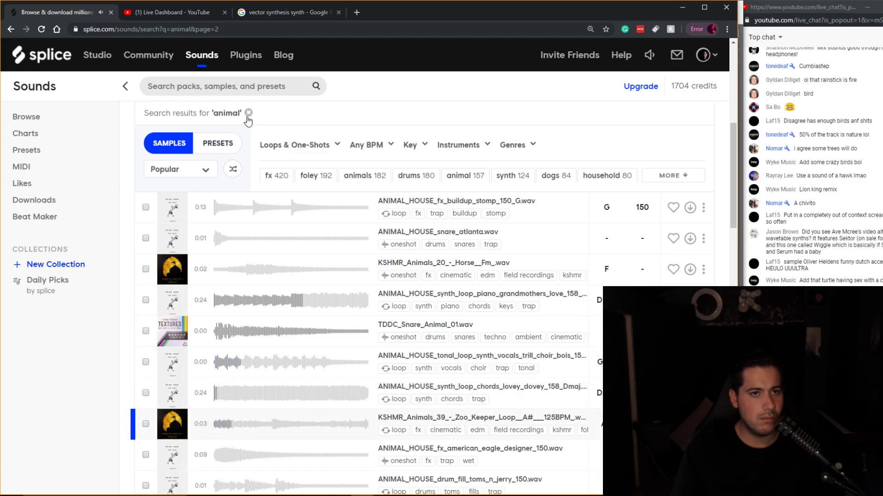
{"action": "left_click", "coordinate": [247, 117]}
{"action": "left_click", "coordinate": [231, 86]}
Switch back to Ableton Live, stop playback and select bars 37 to 41 on the 2ND VOCAL track.
{"action": "key", "text": "alt+Tab"}
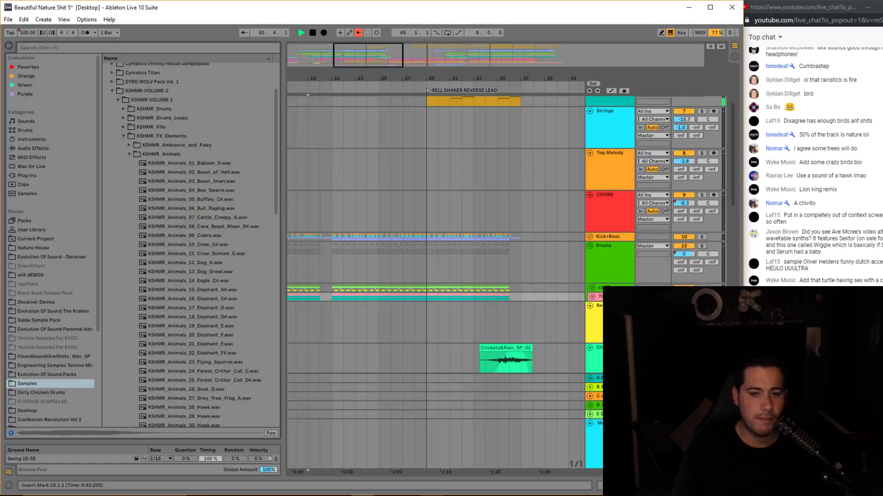
{"action": "left_click_drag", "start_coordinate": [397, 73], "coordinate": [347, 44]}
{"action": "left_click", "coordinate": [358, 33]}
{"action": "left_click_drag", "start_coordinate": [429, 75], "coordinate": [513, 77]}
{"action": "scroll", "coordinate": [506, 225], "scroll_direction": "up", "scroll_amount": 6}
{"action": "scroll", "coordinate": [385, 216], "scroll_direction": "down", "scroll_amount": 5}
{"action": "key", "text": "space"}
{"action": "scroll", "coordinate": [394, 221], "scroll_direction": "down", "scroll_amount": 5}
{"action": "left_click", "coordinate": [365, 214]}
{"action": "left_click_drag", "start_coordinate": [469, 78], "coordinate": [466, 113]}
{"action": "left_click", "coordinate": [360, 256]}
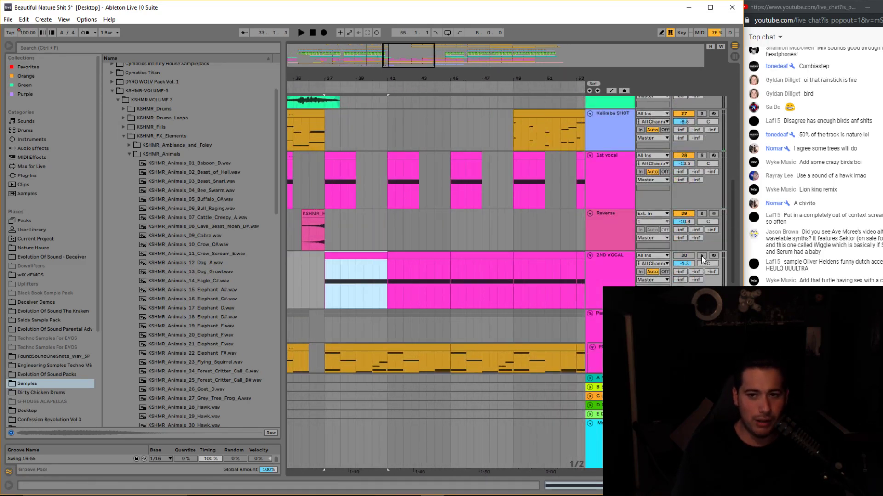
Review the 1st vocal, Reverse and 2ND VOCAL clips around bar 43 and near the start of the arrangement.
{"action": "left_click_drag", "start_coordinate": [397, 59], "coordinate": [389, 54]}
{"action": "scroll", "coordinate": [451, 200], "scroll_direction": "up", "scroll_amount": 2}
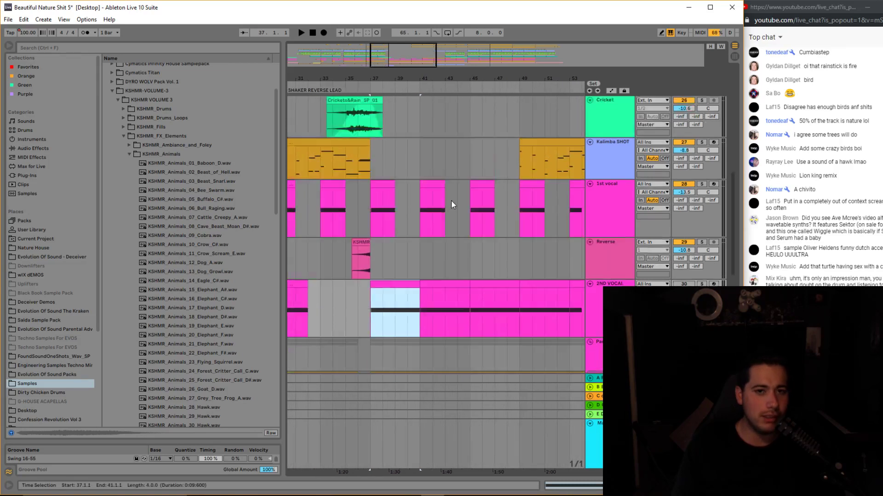
{"action": "left_click_drag", "start_coordinate": [373, 246], "coordinate": [428, 239]}
{"action": "left_click", "coordinate": [444, 223]}
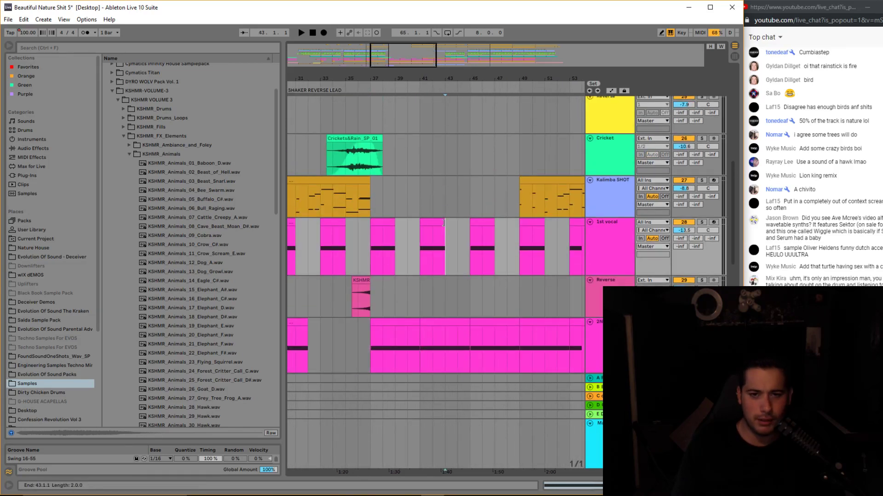
{"action": "left_click_drag", "start_coordinate": [370, 79], "coordinate": [462, 70]}
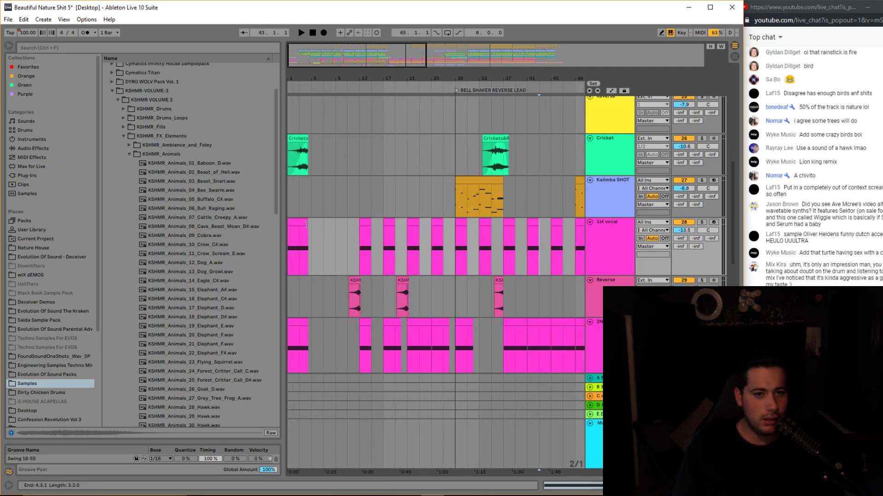
{"action": "left_click_drag", "start_coordinate": [307, 225], "coordinate": [312, 224]}
Fold the Drums track in the arrangement.
{"action": "left_click_drag", "start_coordinate": [338, 56], "coordinate": [417, 64]}
{"action": "scroll", "coordinate": [415, 236], "scroll_direction": "up", "scroll_amount": 3}
{"action": "scroll", "coordinate": [595, 211], "scroll_direction": "up", "scroll_amount": 4}
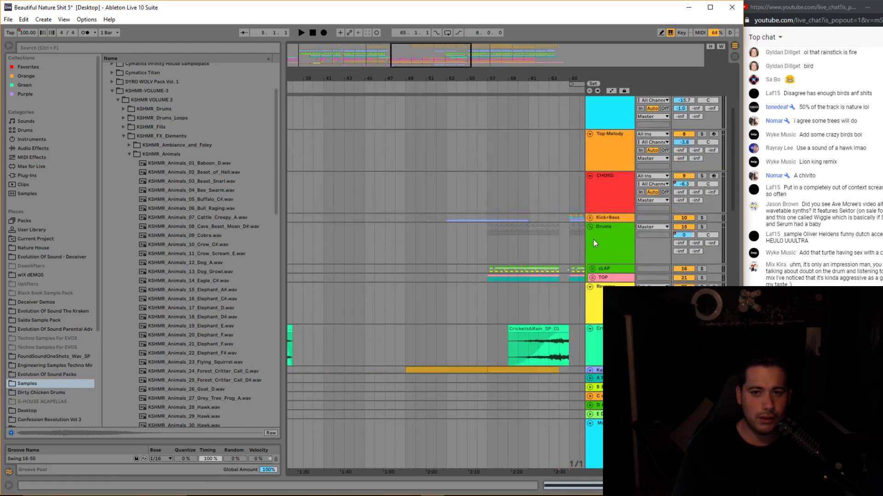
{"action": "left_click", "coordinate": [590, 313]}
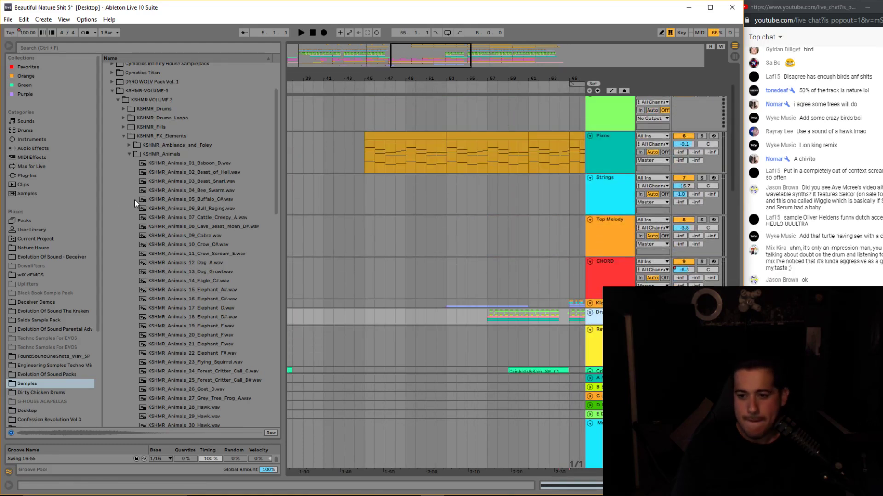
Paste the KSHMR reverse vocal clip on the Reverse track, place it over bars 43 to 45, and play it.
{"action": "scroll", "coordinate": [134, 196], "scroll_direction": "up", "scroll_amount": 4}
{"action": "scroll", "coordinate": [365, 239], "scroll_direction": "up", "scroll_amount": 3}
{"action": "left_click_drag", "start_coordinate": [408, 57], "coordinate": [401, 68]}
{"action": "left_click", "coordinate": [403, 243]}
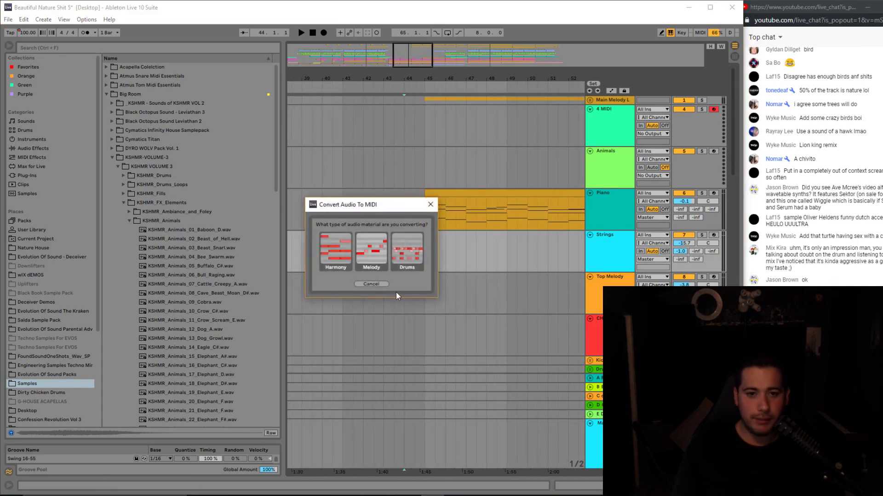
{"action": "scroll", "coordinate": [580, 180], "scroll_direction": "down", "scroll_amount": 6}
{"action": "scroll", "coordinate": [562, 248], "scroll_direction": "down", "scroll_amount": 4}
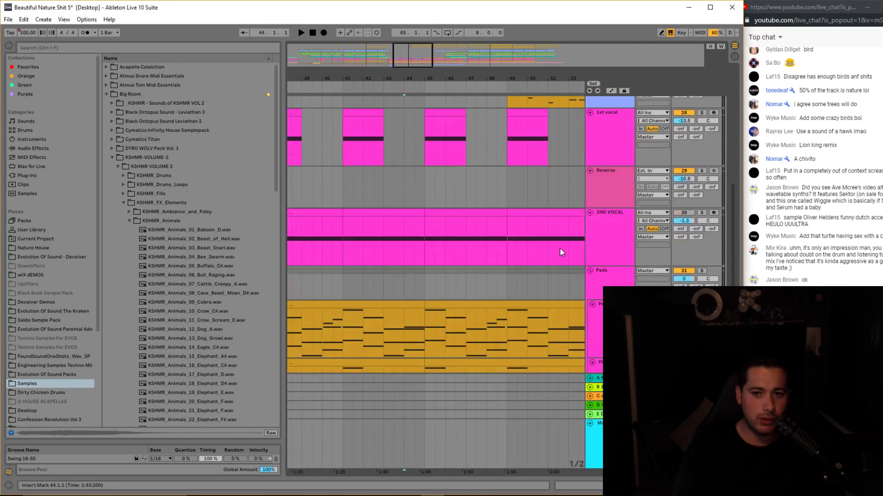
{"action": "left_click", "coordinate": [373, 189]}
{"action": "key", "text": "ctrl+v"}
{"action": "left_click_drag", "start_coordinate": [401, 181], "coordinate": [423, 177]}
{"action": "key", "text": "space"}
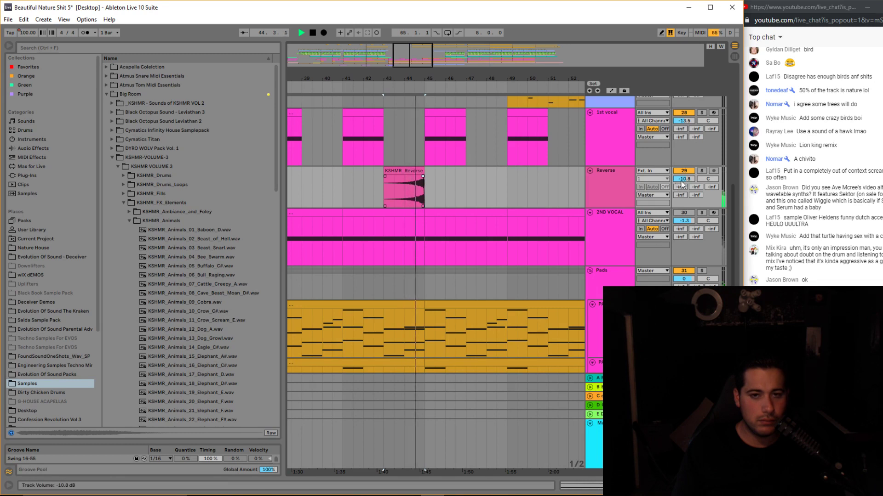
Add a short fade-out to the end of the reverse vocal clip at bar 45 and play the passage.
{"action": "left_click_drag", "start_coordinate": [424, 78], "coordinate": [426, 69]}
{"action": "left_click_drag", "start_coordinate": [426, 177], "coordinate": [420, 178]}
{"action": "left_click", "coordinate": [415, 191]}
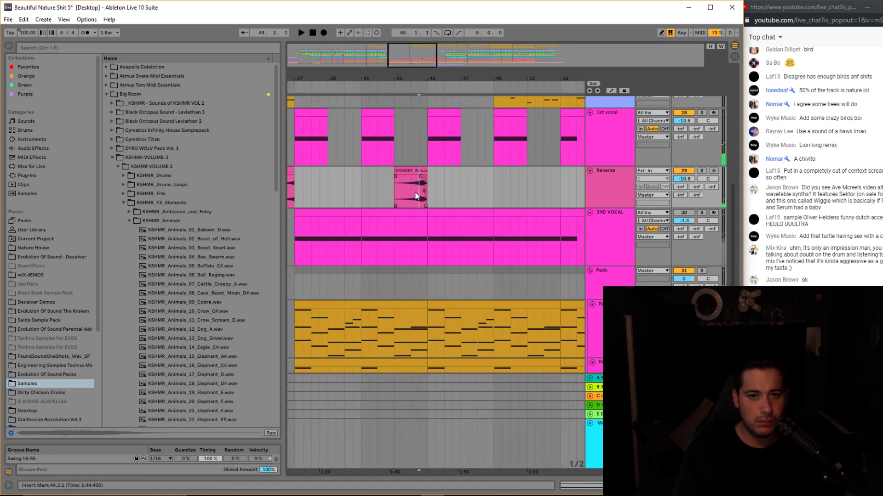
{"action": "scroll", "coordinate": [509, 190], "scroll_direction": "up", "scroll_amount": 3}
{"action": "key", "text": "space"}
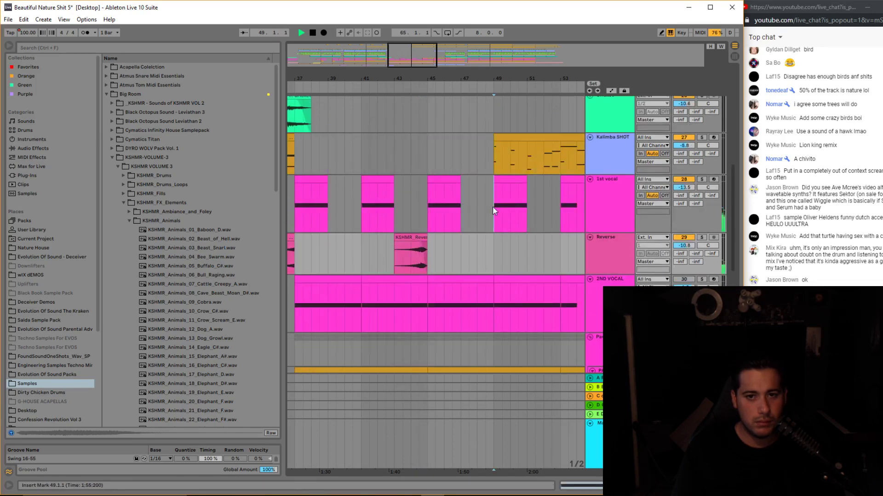
Play from bar 49 and move the reverse vocal clip from bar 43 to start at 51.3.1.
{"action": "left_click", "coordinate": [493, 206]}
{"action": "key", "text": "space"}
{"action": "left_click_drag", "start_coordinate": [420, 239], "coordinate": [561, 240]}
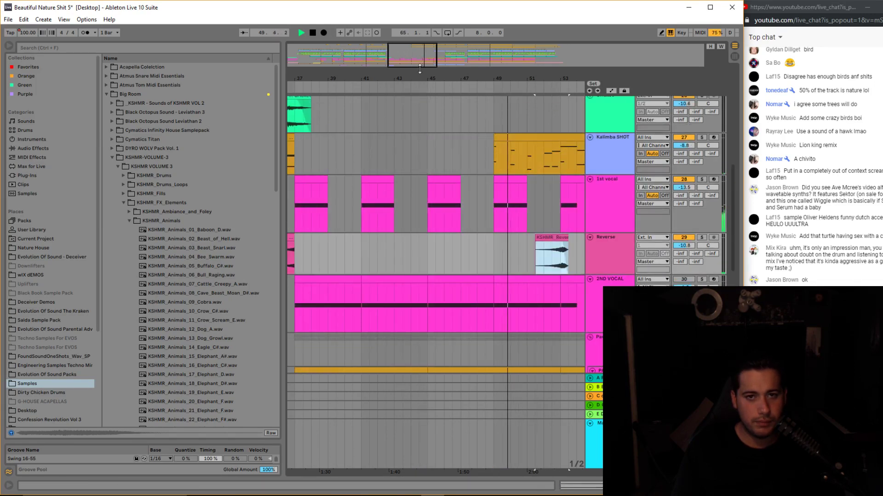
{"action": "left_click_drag", "start_coordinate": [553, 79], "coordinate": [406, 76]}
{"action": "left_click_drag", "start_coordinate": [482, 79], "coordinate": [499, 56]}
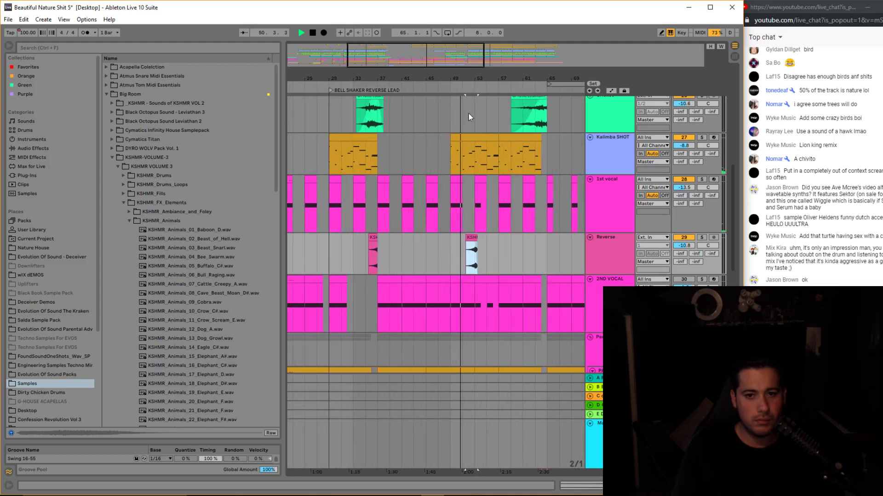
Shorten the 2ND VOCAL clip starting at bar 49 so that it ends at bar 51.
{"action": "scroll", "coordinate": [485, 257], "scroll_direction": "down", "scroll_amount": 2}
{"action": "left_click_drag", "start_coordinate": [474, 251], "coordinate": [463, 258]}
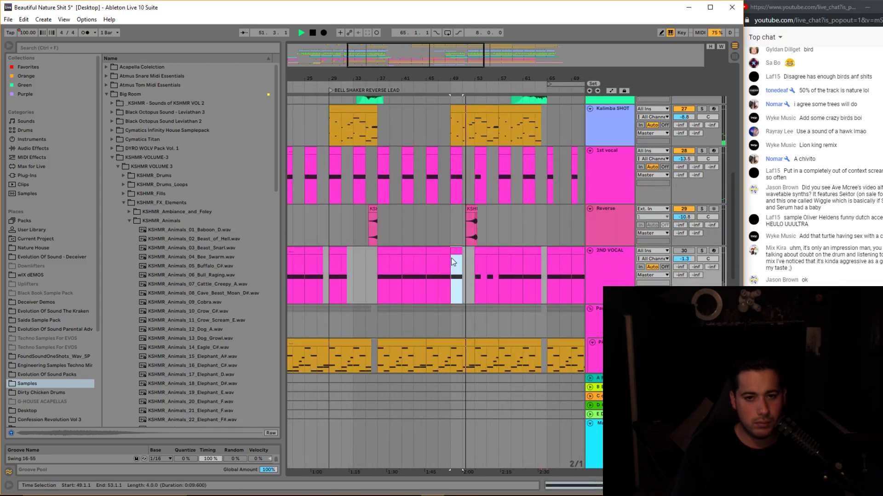
{"action": "scroll", "coordinate": [486, 194], "scroll_direction": "up", "scroll_amount": 2}
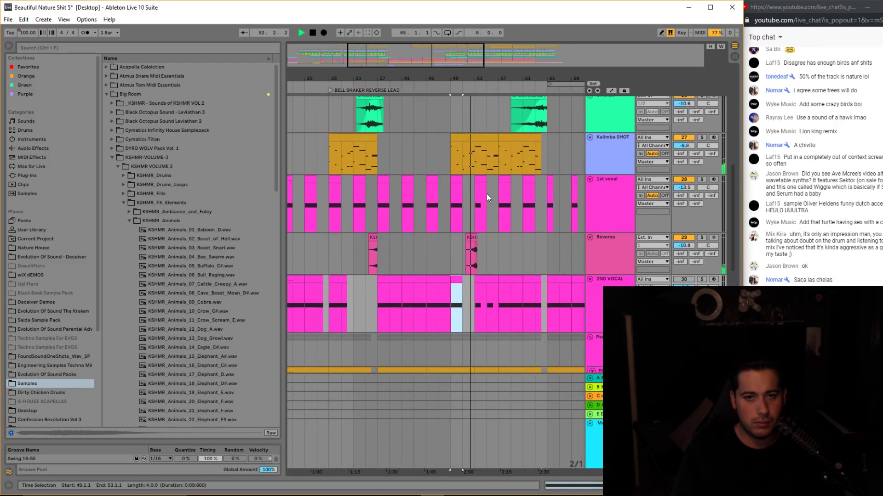
{"action": "key", "text": "plus"}
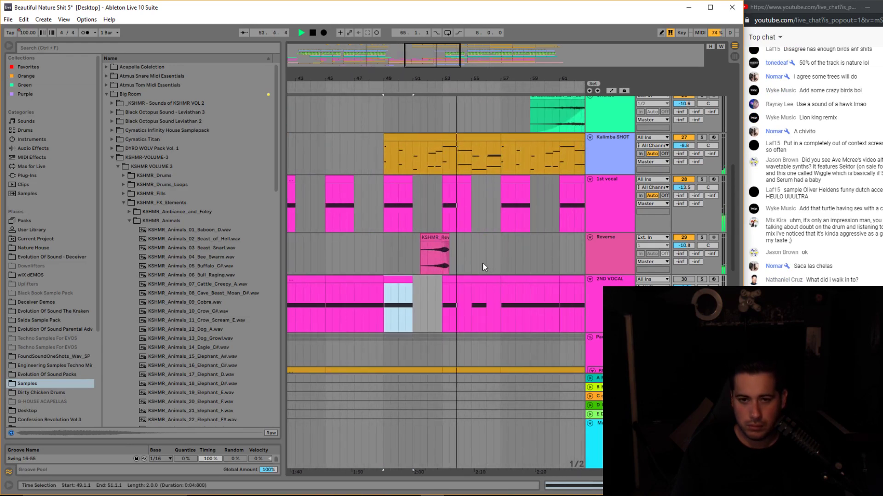
Trim the reverse vocal clip's end to 53.2.1 and set the Reverse track volume to -9.8 dB.
{"action": "left_click", "coordinate": [418, 258]}
{"action": "left_click_drag", "start_coordinate": [435, 62], "coordinate": [434, 130]}
{"action": "left_click_drag", "start_coordinate": [456, 244], "coordinate": [443, 245]}
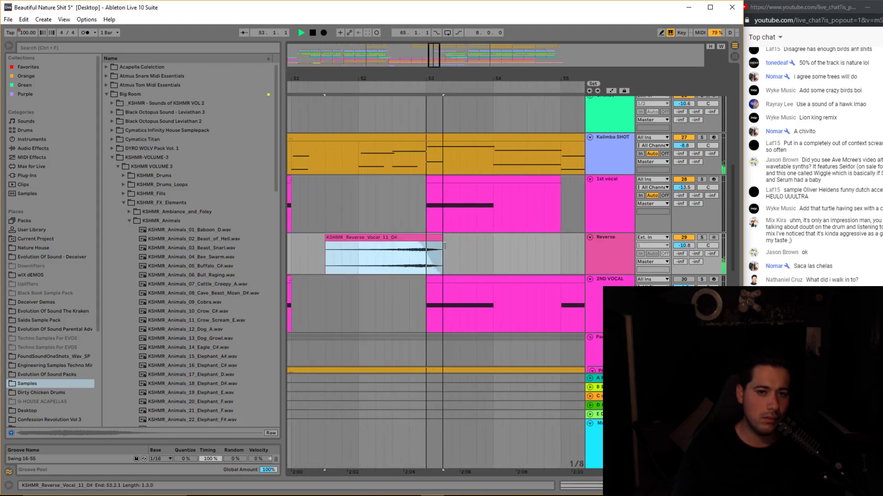
{"action": "left_click_drag", "start_coordinate": [684, 245], "coordinate": [684, 243]}
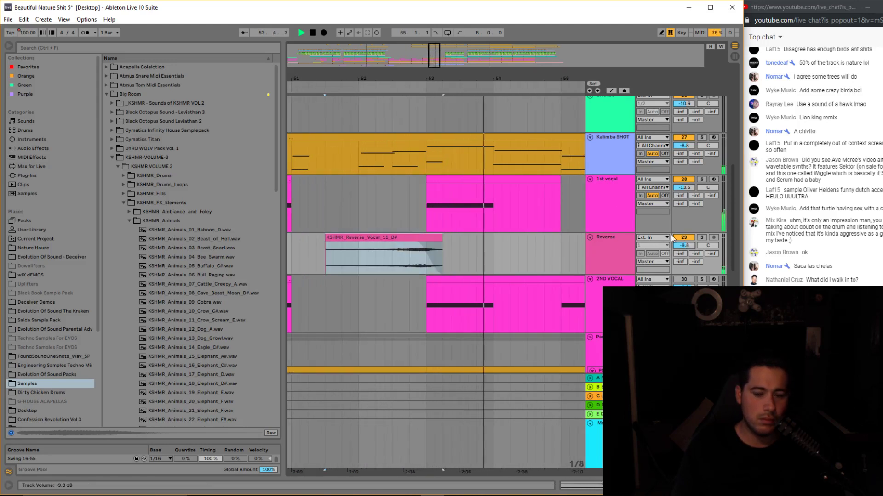
Solo the Atmosphere track to hear the rain texture after bar 53, and unsolo it.
{"action": "left_click_drag", "start_coordinate": [433, 59], "coordinate": [431, 25]}
{"action": "scroll", "coordinate": [416, 249], "scroll_direction": "down", "scroll_amount": 2}
{"action": "scroll", "coordinate": [465, 252], "scroll_direction": "down", "scroll_amount": 8}
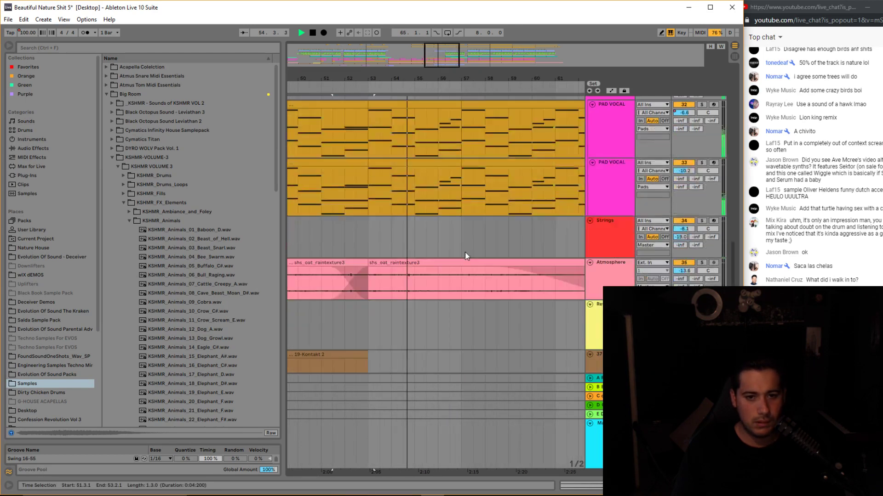
{"action": "left_click", "coordinate": [701, 178]}
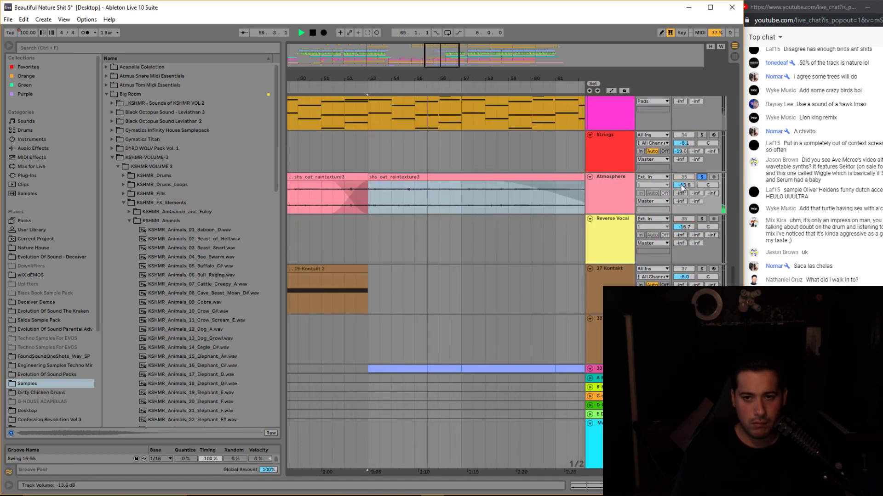
{"action": "left_click", "coordinate": [702, 177]}
{"action": "left_click_drag", "start_coordinate": [442, 60], "coordinate": [442, 44]}
{"action": "scroll", "coordinate": [542, 294], "scroll_direction": "up", "scroll_amount": 5}
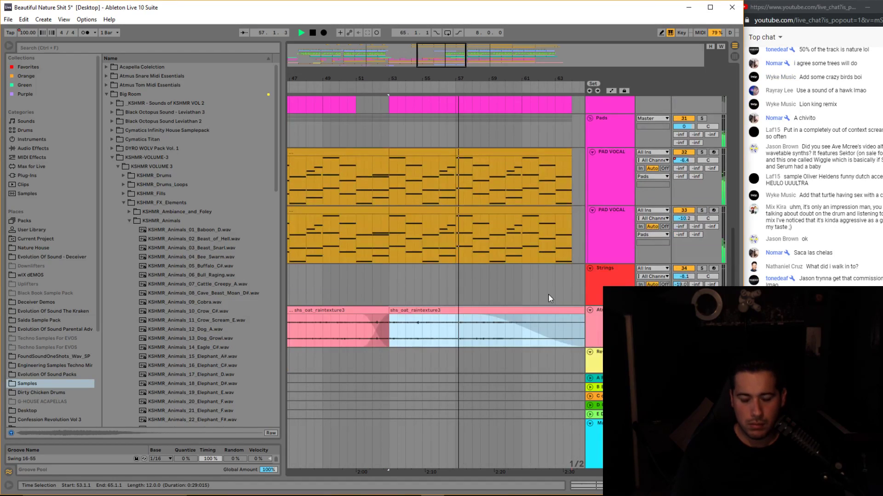
Lower the Kalimba SHOT track volume to -10.2 dB and show the track's devices.
{"action": "scroll", "coordinate": [548, 293], "scroll_direction": "up", "scroll_amount": 5}
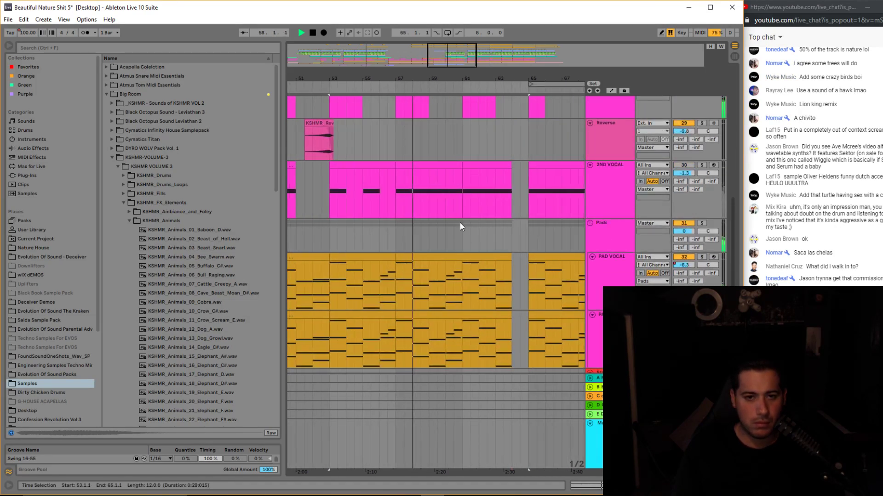
{"action": "scroll", "coordinate": [460, 223], "scroll_direction": "up", "scroll_amount": 5}
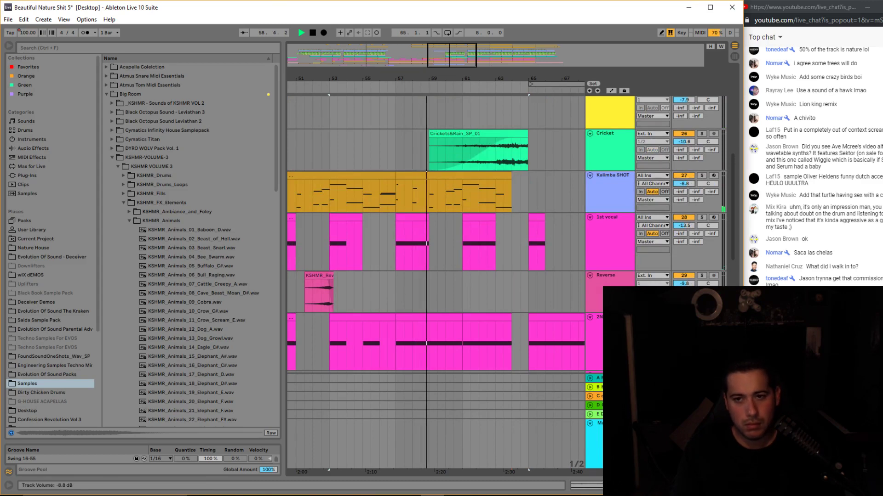
{"action": "left_click", "coordinate": [630, 179]}
{"action": "double_click", "coordinate": [630, 180]}
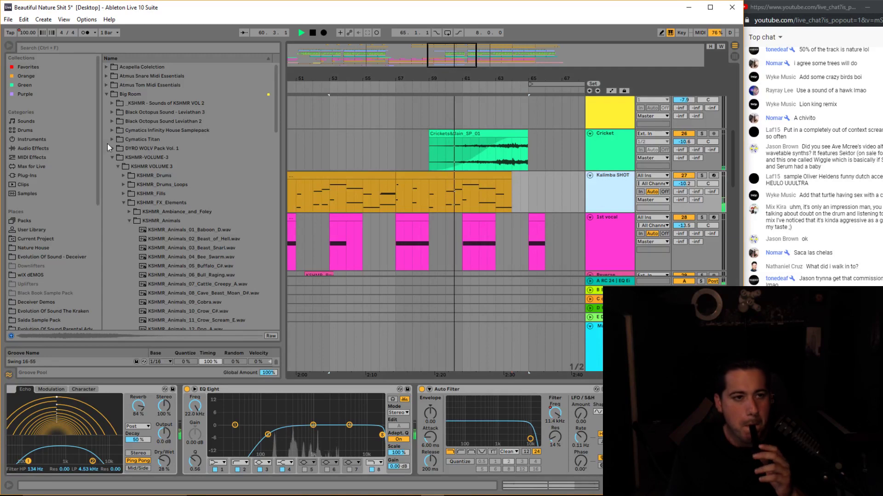
Search the audio effects for "COMPRE" and add a Compressor to the Kalimba SHOT track.
{"action": "left_click", "coordinate": [41, 147]}
{"action": "left_click", "coordinate": [198, 48]}
{"action": "type", "text": "COMPRE"}
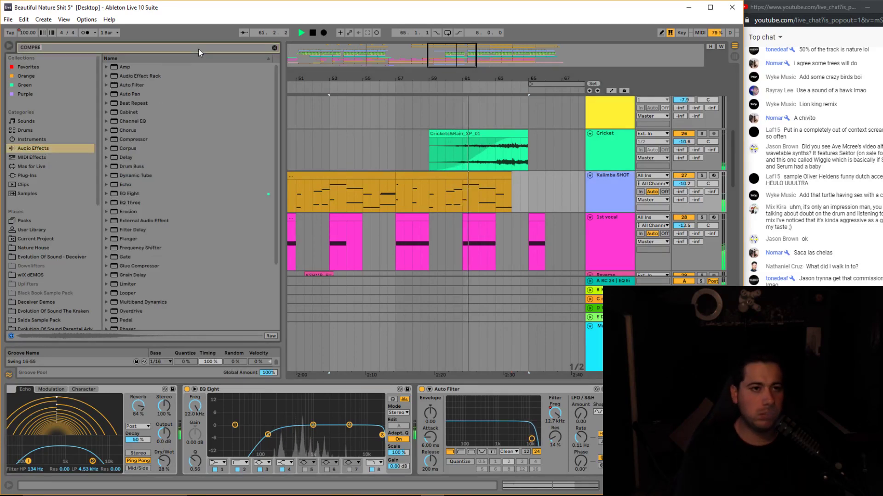
{"action": "left_click", "coordinate": [131, 77]}
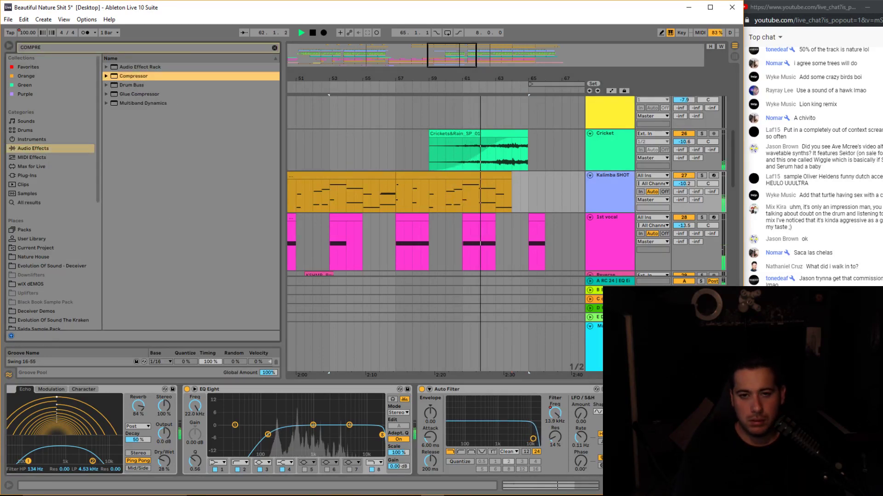
{"action": "key", "text": "Return"}
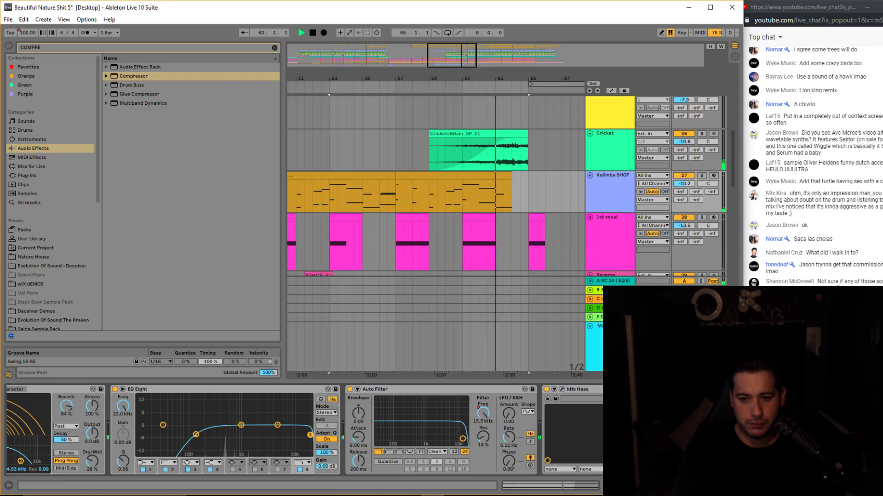
Sidechain the Kalimba SHOT Compressor from the Kick track and raise its ratio to 6.63:1.
{"action": "left_click", "coordinate": [651, 100]}
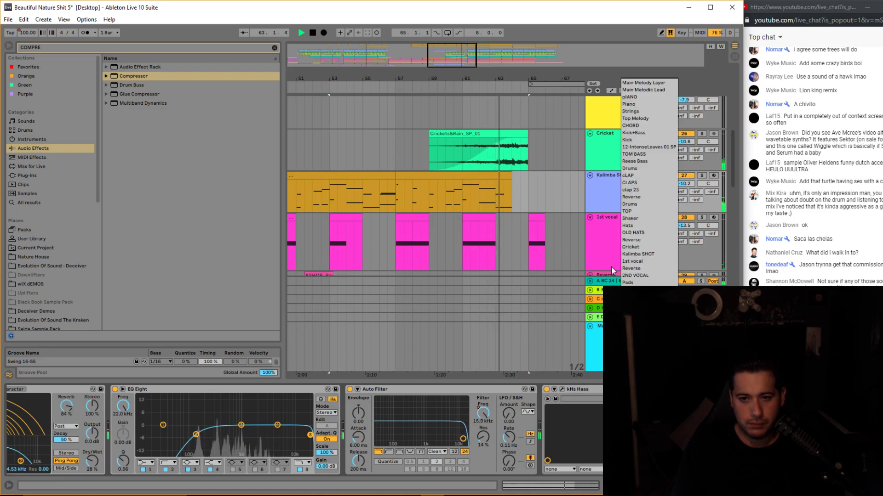
{"action": "left_click", "coordinate": [645, 140]}
{"action": "left_click_drag", "start_coordinate": [456, 54], "coordinate": [466, 82]}
{"action": "scroll", "coordinate": [569, 325], "scroll_direction": "down", "scroll_amount": 2}
{"action": "left_click", "coordinate": [662, 389]}
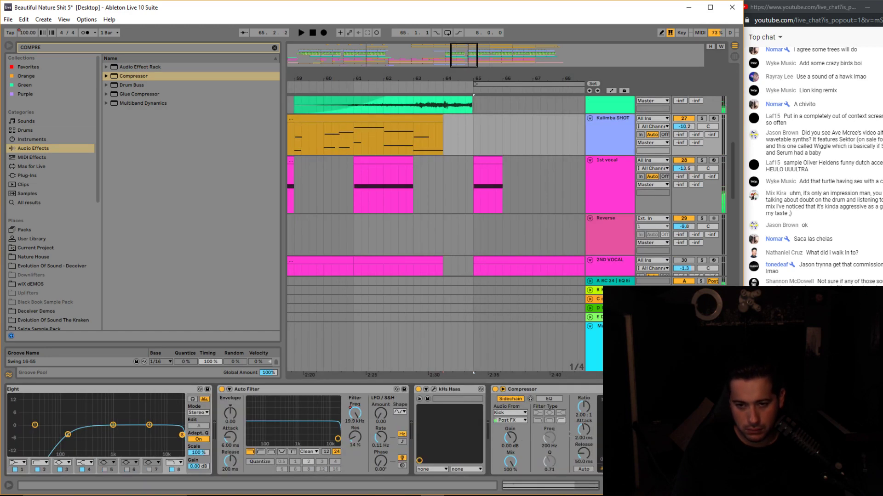
{"action": "left_click_drag", "start_coordinate": [586, 404], "coordinate": [586, 390]}
{"action": "left_click", "coordinate": [524, 414]}
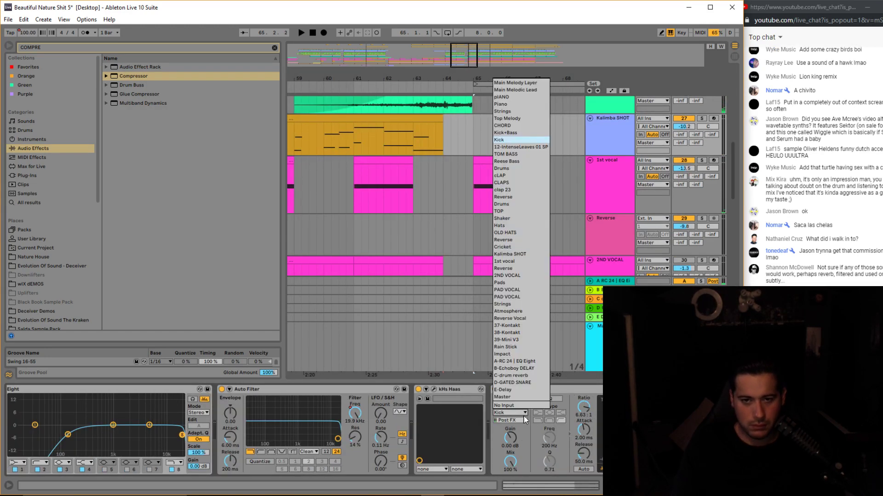
{"action": "left_click", "coordinate": [510, 141]}
Play from bar 65 and review the vocal, pad and melody tracks around the drop.
{"action": "key", "text": "space"}
{"action": "key", "text": "space"}
{"action": "left_click", "coordinate": [478, 224]}
{"action": "key", "text": "space"}
{"action": "scroll", "coordinate": [530, 216], "scroll_direction": "down", "scroll_amount": 2}
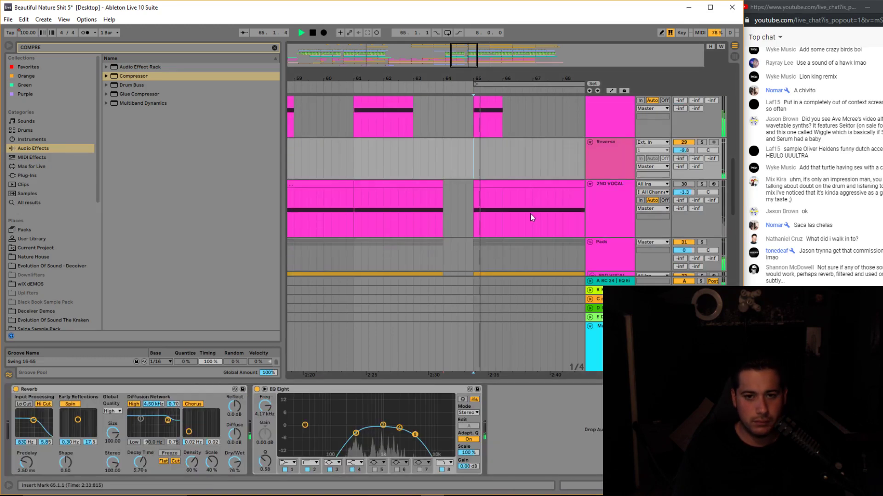
{"action": "scroll", "coordinate": [531, 210], "scroll_direction": "down", "scroll_amount": 5}
{"action": "scroll", "coordinate": [464, 143], "scroll_direction": "up", "scroll_amount": 3}
{"action": "scroll", "coordinate": [490, 202], "scroll_direction": "up", "scroll_amount": 2}
{"action": "left_click_drag", "start_coordinate": [462, 79], "coordinate": [416, 56]}
{"action": "scroll", "coordinate": [481, 198], "scroll_direction": "up", "scroll_amount": 10}
{"action": "scroll", "coordinate": [572, 249], "scroll_direction": "up", "scroll_amount": 2}
Add a Compressor to the Piano track, sidechained from the Kick with an inf:1 ratio, and play from bar 65.
{"action": "left_click", "coordinate": [617, 191]}
{"action": "key", "text": "space"}
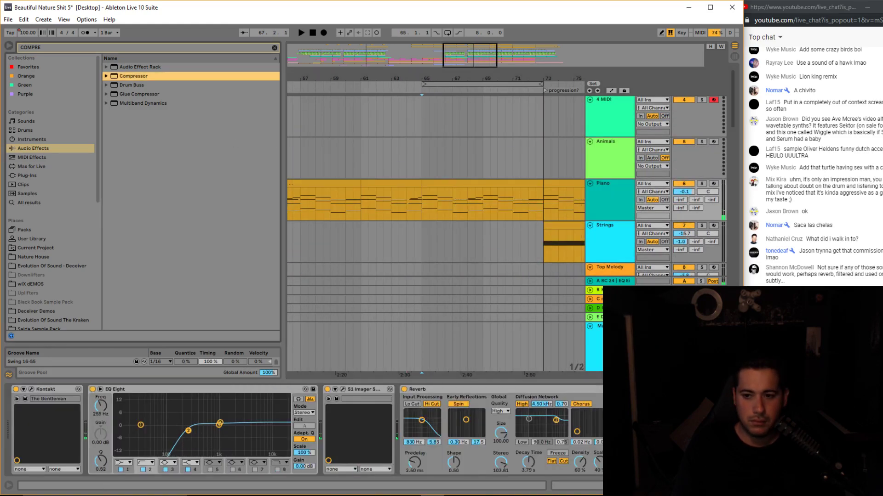
{"action": "key", "text": "Return"}
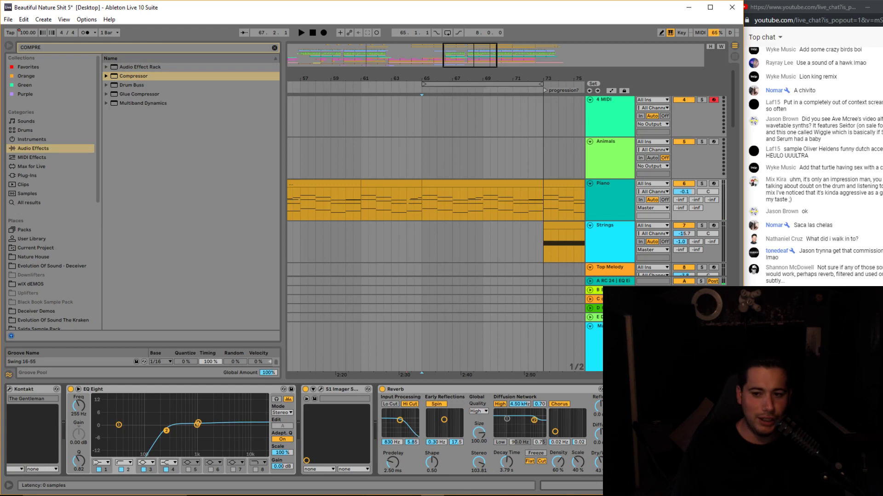
{"action": "left_click", "coordinate": [638, 412]}
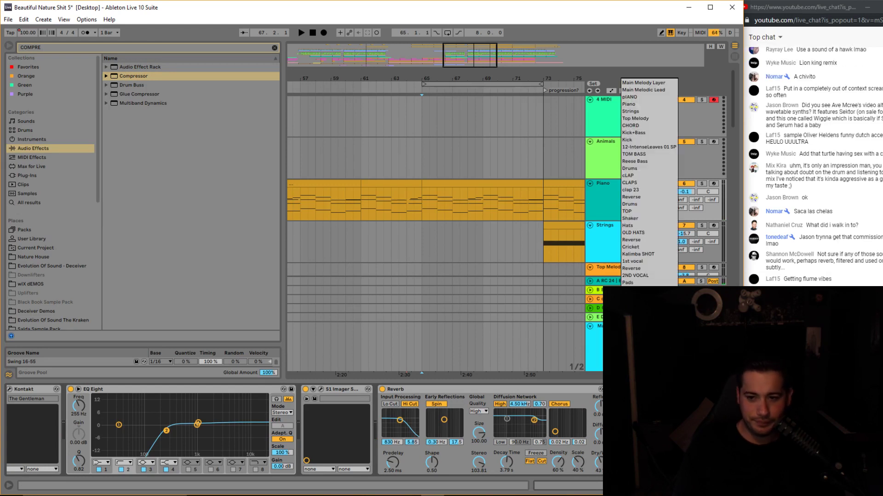
{"action": "left_click", "coordinate": [642, 141]}
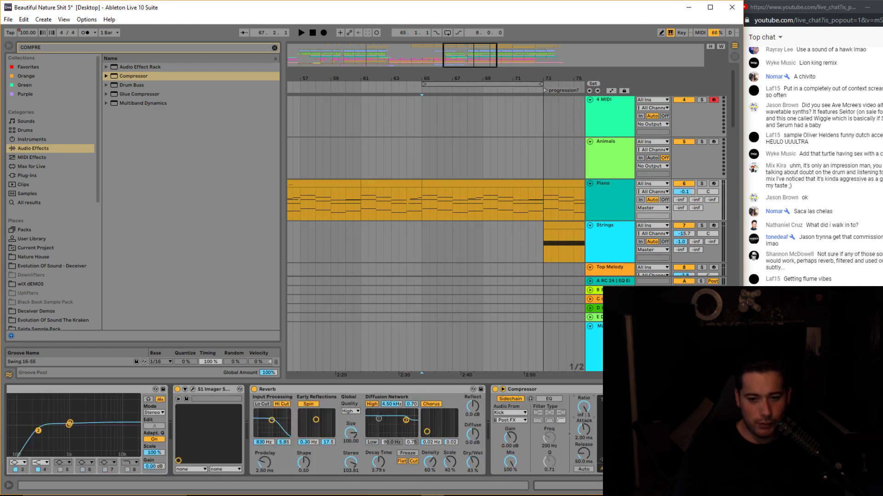
{"action": "key", "text": "space"}
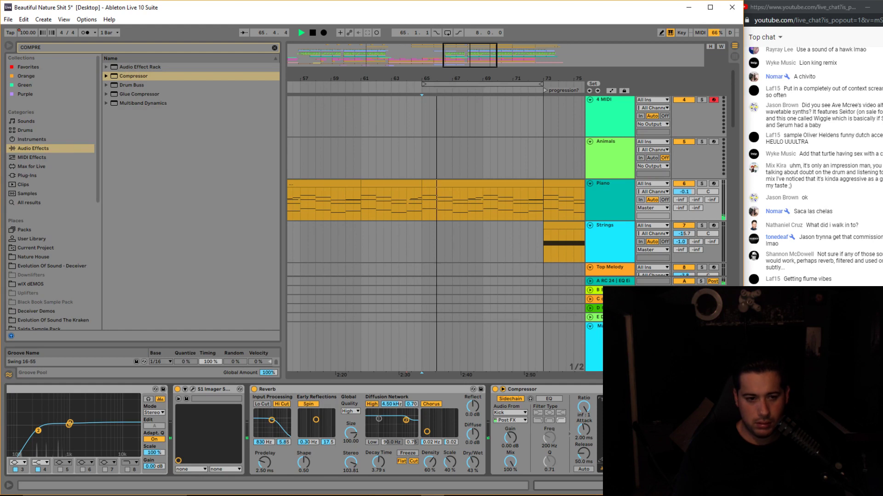
Add a Compressor after the Glue Compressor on the Main Melody Layer group and enable its sidechain.
{"action": "left_click_drag", "start_coordinate": [468, 54], "coordinate": [453, 45]}
{"action": "scroll", "coordinate": [551, 131], "scroll_direction": "up", "scroll_amount": 1}
{"action": "left_click", "coordinate": [526, 202]}
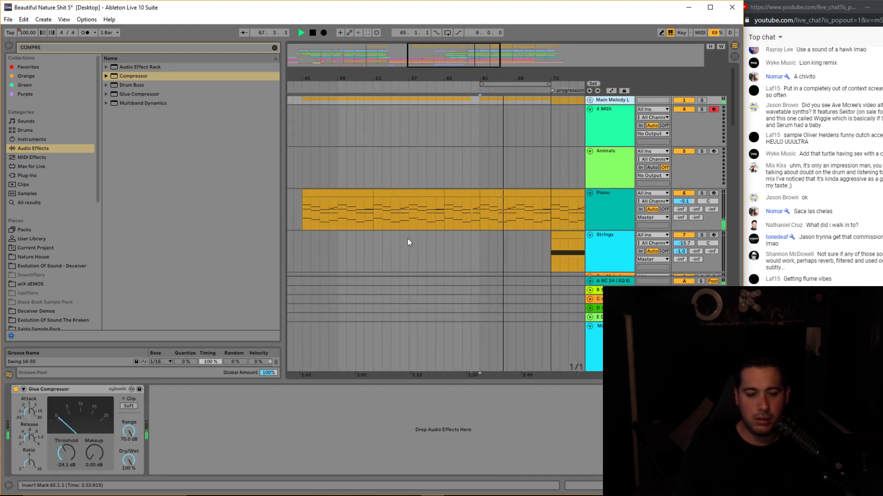
{"action": "left_click_drag", "start_coordinate": [133, 75], "coordinate": [261, 420]}
{"action": "left_click_drag", "start_coordinate": [161, 392], "coordinate": [160, 393]}
Sidechain the melody group's Compressor from the Kick with an inf:1 ratio and -6.84 dB threshold, and audition it.
{"action": "left_click", "coordinate": [177, 413]}
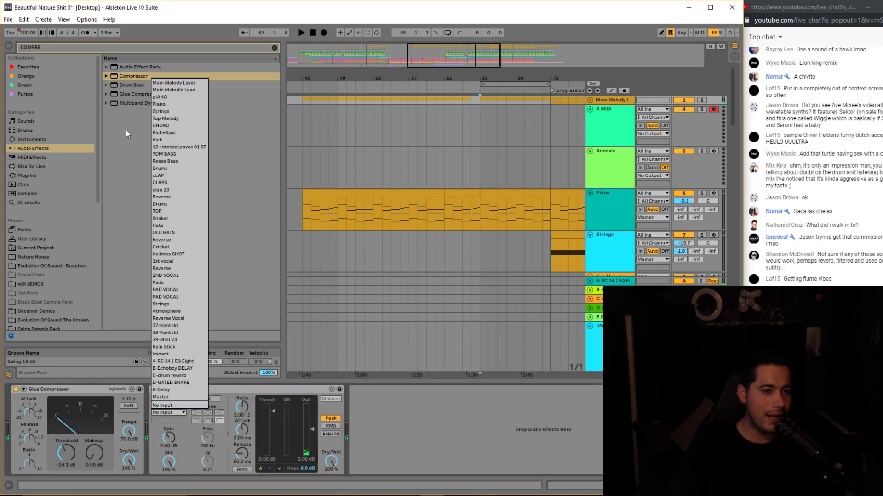
{"action": "left_click", "coordinate": [161, 140]}
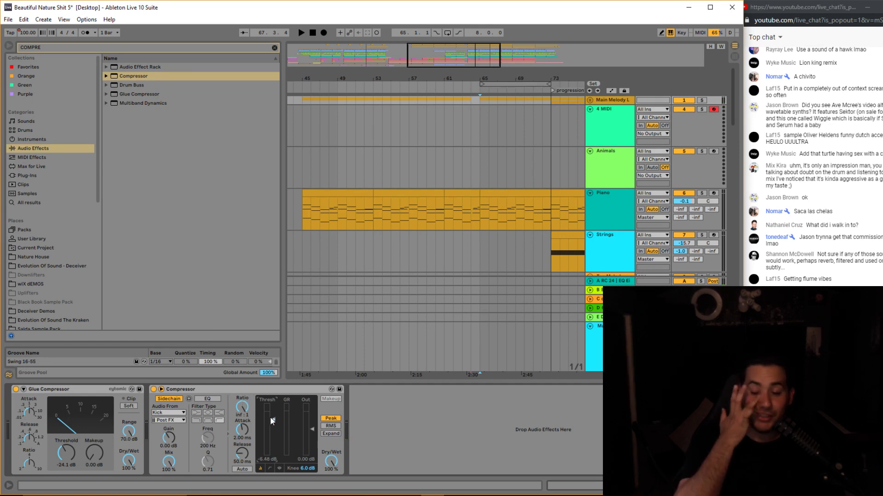
{"action": "left_click_drag", "start_coordinate": [273, 421], "coordinate": [273, 420]}
{"action": "key", "text": "space"}
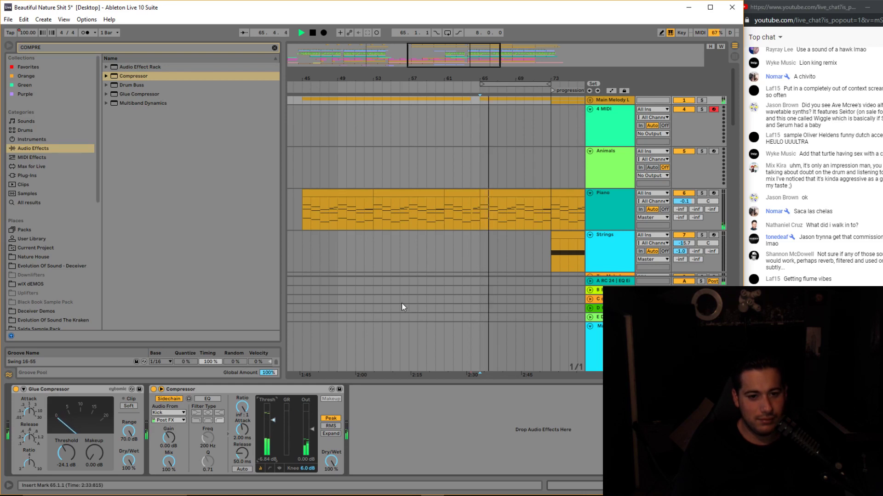
{"action": "left_click_drag", "start_coordinate": [429, 54], "coordinate": [428, 63]}
{"action": "key", "text": "space"}
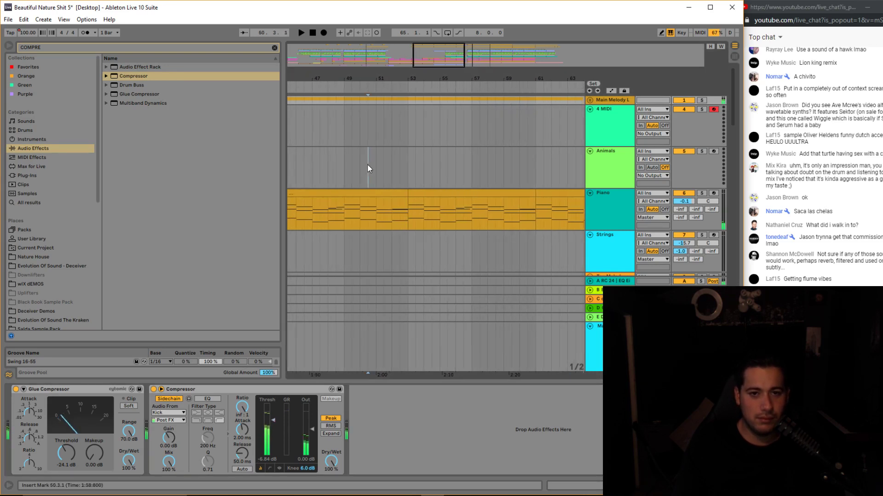
Insert an audio track directly below the 1st vocal track and name it VOCAL REVERSE.
{"action": "left_click", "coordinate": [368, 165]}
{"action": "scroll", "coordinate": [422, 201], "scroll_direction": "down", "scroll_amount": 4}
{"action": "left_click_drag", "start_coordinate": [426, 46], "coordinate": [391, 41]}
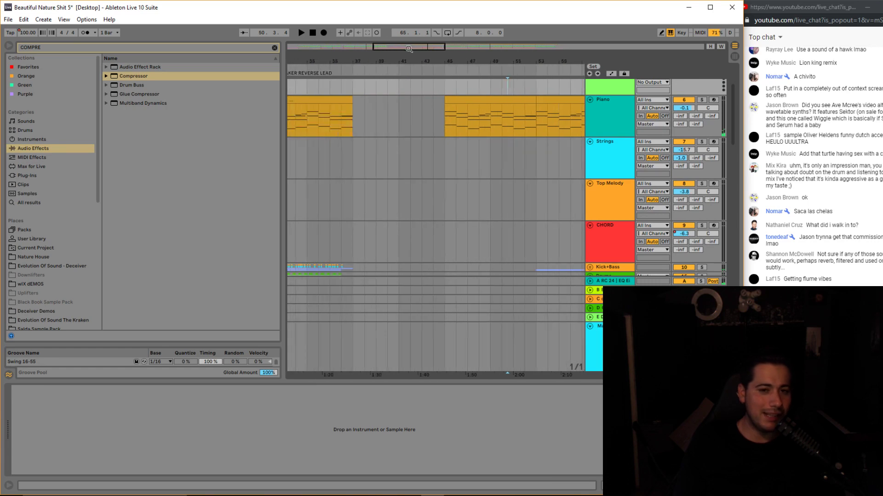
{"action": "scroll", "coordinate": [513, 242], "scroll_direction": "down", "scroll_amount": 12}
{"action": "scroll", "coordinate": [477, 192], "scroll_direction": "up", "scroll_amount": 2}
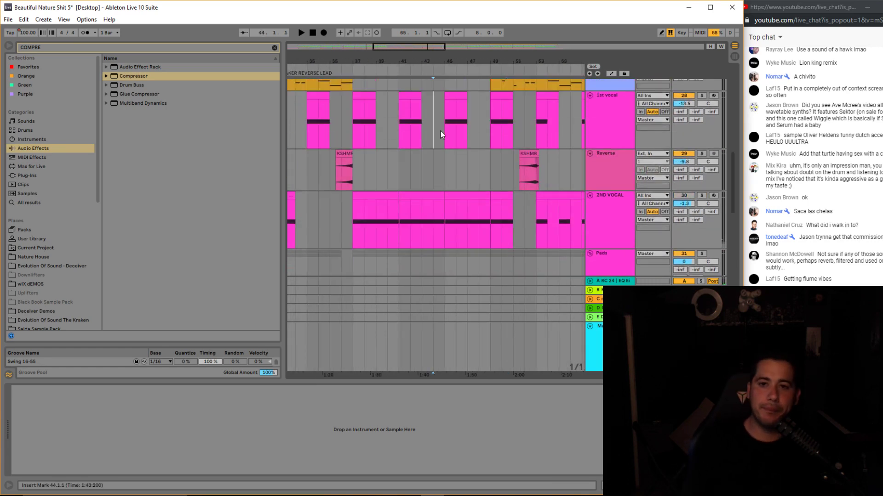
{"action": "left_click", "coordinate": [444, 128]}
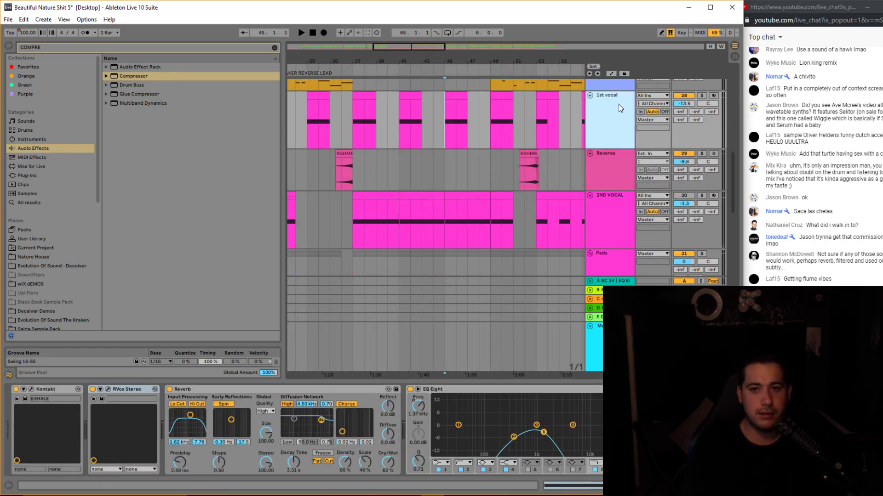
{"action": "key", "text": "ctrl+t"}
{"action": "type", "text": "VOCAL REVERSE"}
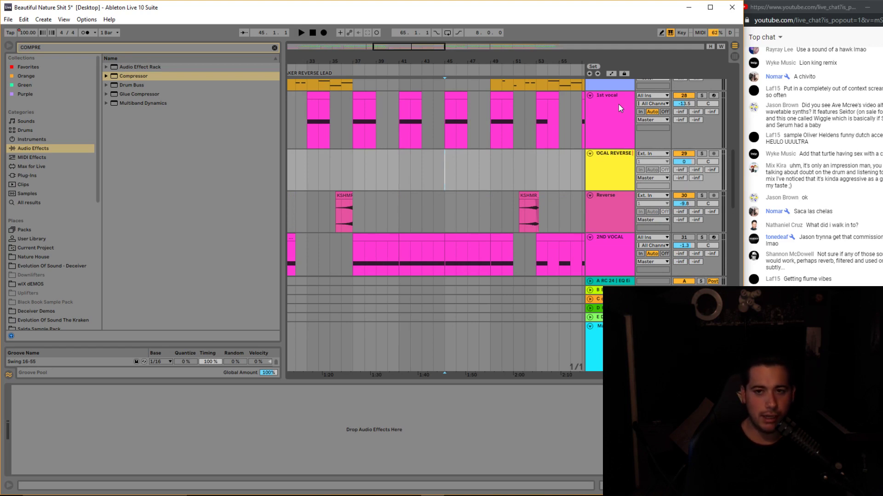
{"action": "key", "text": "Return"}
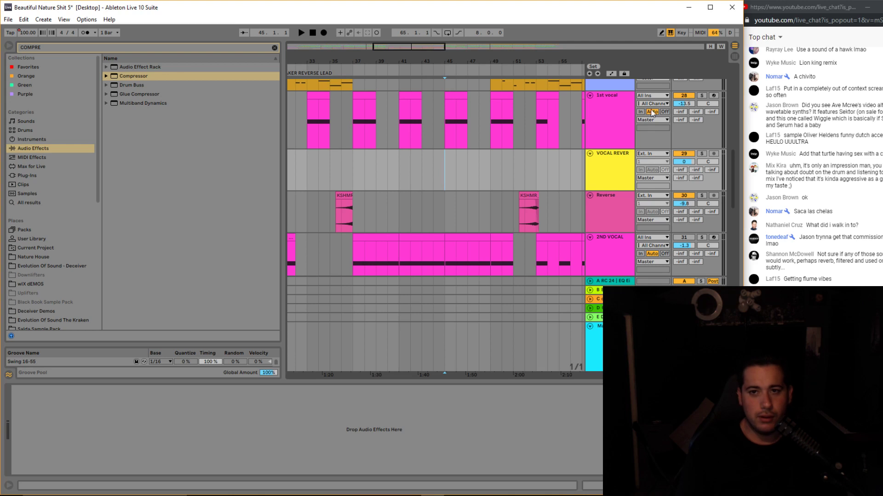
Solo the 1st vocal track and raise its Reverb Dry/Wet to 100 %, auditioning the clip at bar 45.
{"action": "left_click", "coordinate": [701, 103]}
{"action": "left_click", "coordinate": [701, 95]}
{"action": "left_click", "coordinate": [474, 117]}
{"action": "left_click", "coordinate": [454, 101]}
{"action": "left_click_drag", "start_coordinate": [417, 51], "coordinate": [418, 84]}
{"action": "left_click_drag", "start_coordinate": [450, 95], "coordinate": [445, 119]}
{"action": "left_click", "coordinate": [444, 129]}
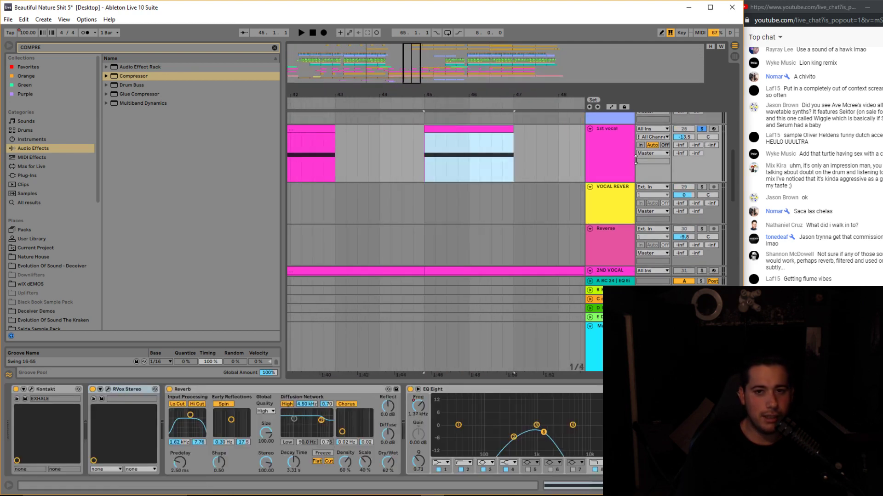
{"action": "key", "text": "space"}
{"action": "key", "text": "space"}
{"action": "left_click_drag", "start_coordinate": [388, 462], "coordinate": [387, 437]}
{"action": "key", "text": "space"}
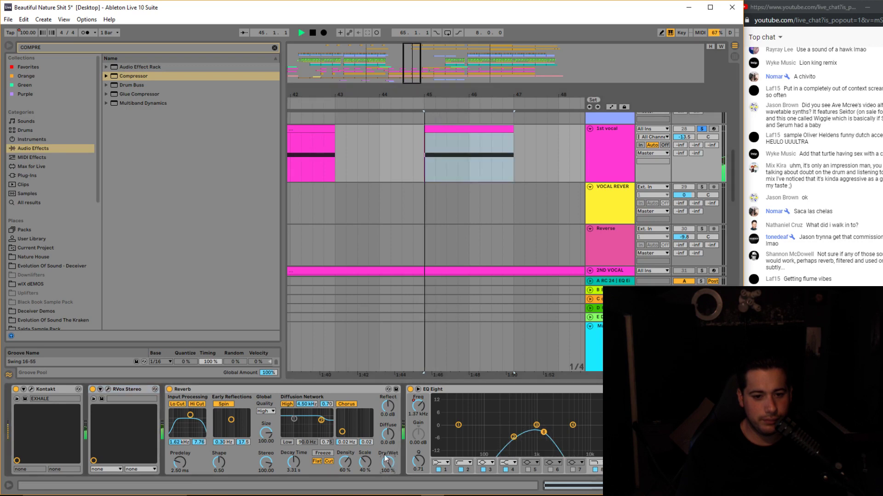
Shorten the 1st vocal clip at bar 45 to one beat and raise the Reverb decay time to about 10.3 s.
{"action": "key", "text": "space"}
{"action": "left_click", "coordinate": [511, 129]}
{"action": "left_click_drag", "start_coordinate": [511, 130], "coordinate": [436, 131]}
{"action": "key", "text": "space"}
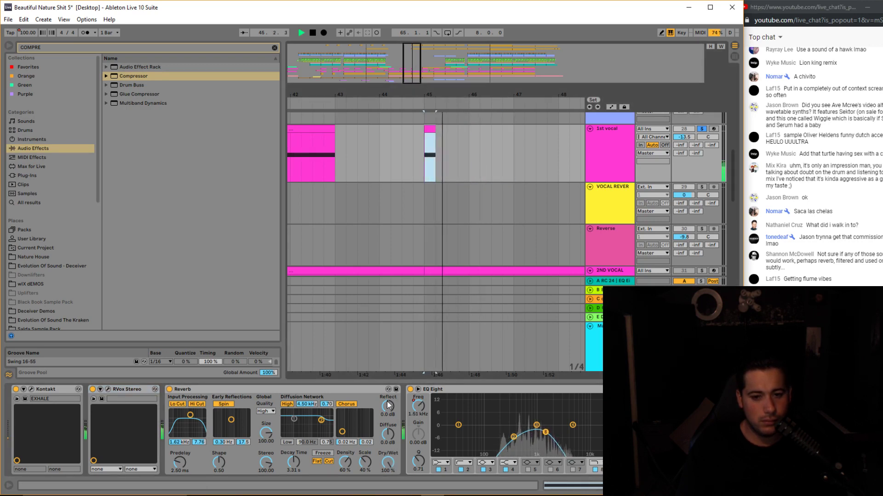
{"action": "left_click_drag", "start_coordinate": [293, 459], "coordinate": [294, 432]}
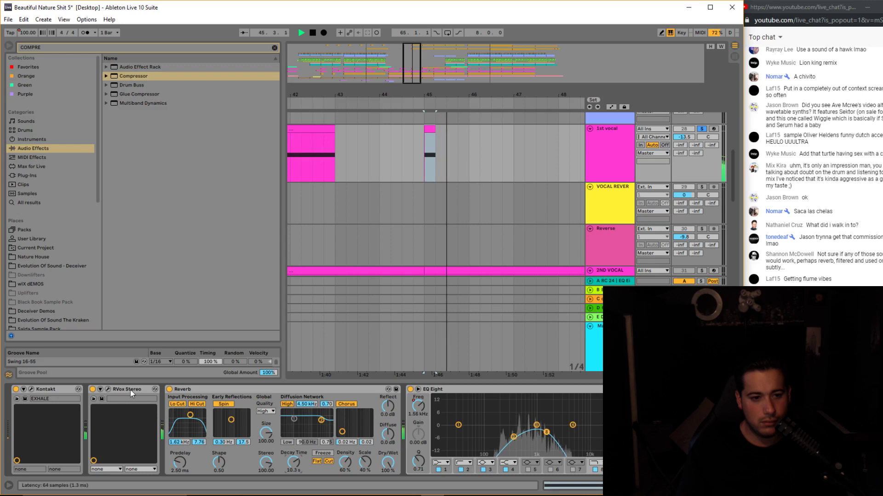
Open the 1st vocal's EQ Eight high cut up to 22.0 kHz and audition the one-beat clip's reverb tail.
{"action": "left_click", "coordinate": [425, 158]}
{"action": "key", "text": "minus"}
{"action": "left_click_drag", "start_coordinate": [547, 432], "coordinate": [597, 437]}
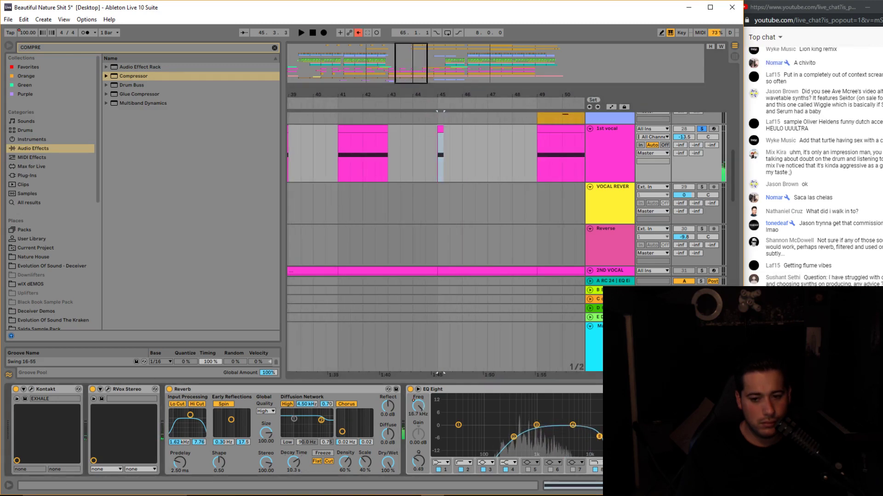
{"action": "key", "text": "space"}
{"action": "key", "text": "space"}
{"action": "key", "text": "plus"}
{"action": "key", "text": "plus"}
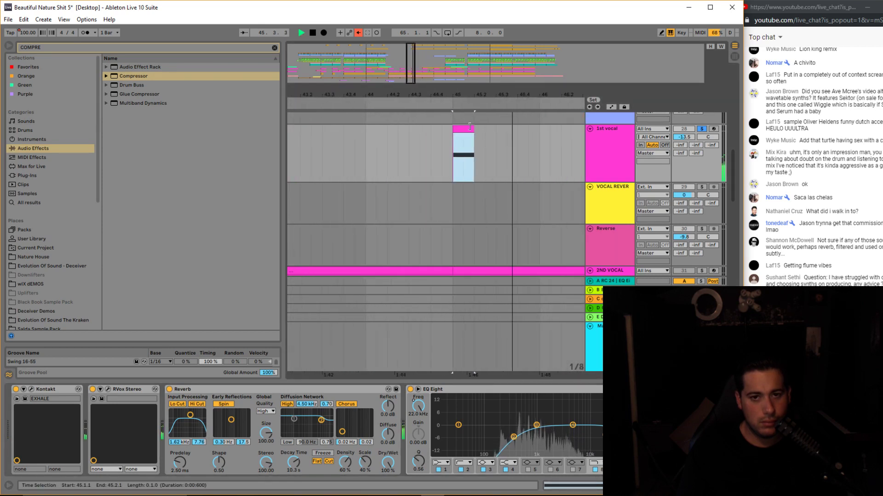
{"action": "key", "text": "space"}
Set the VOCAL REVERSE track's audio input to 1st vocal, Post Mixer, and arm the track for recording.
{"action": "left_click", "coordinate": [614, 184]}
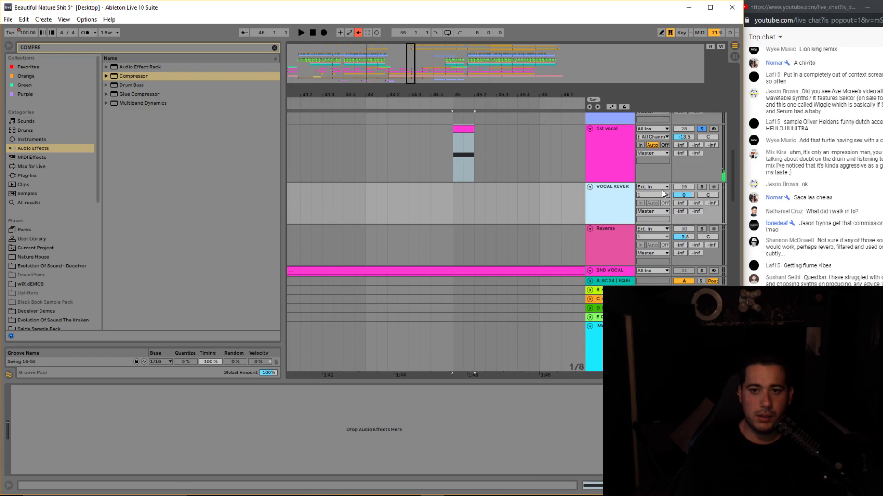
{"action": "left_click", "coordinate": [661, 187]}
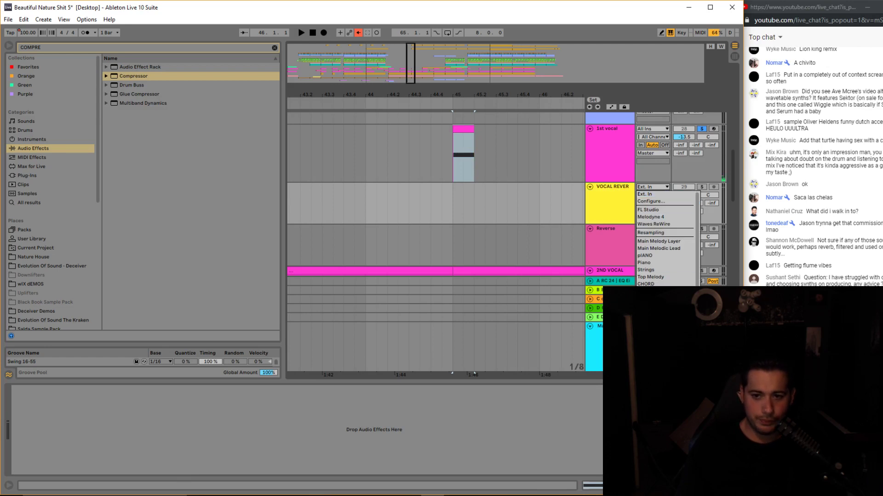
{"action": "left_click", "coordinate": [652, 433]}
{"action": "left_click", "coordinate": [603, 170]}
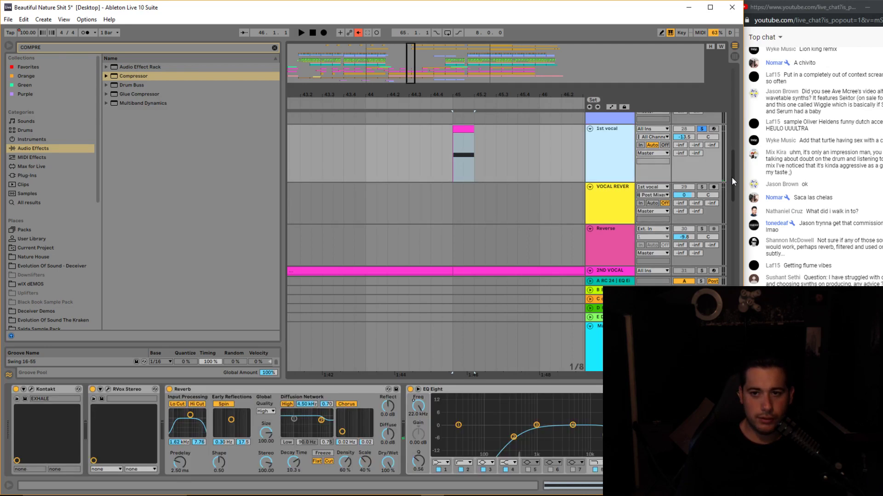
{"action": "left_click", "coordinate": [713, 187]}
Record the 1st vocal's reverb tail onto the VOCAL REVERSE track from bar 45 to about bar 48.3.
{"action": "left_click", "coordinate": [564, 164]}
{"action": "key", "text": "space"}
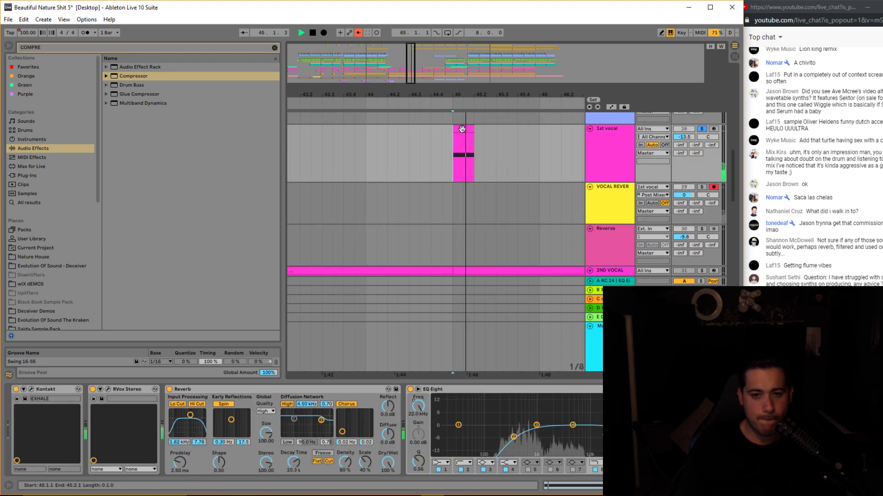
{"action": "key", "text": "space"}
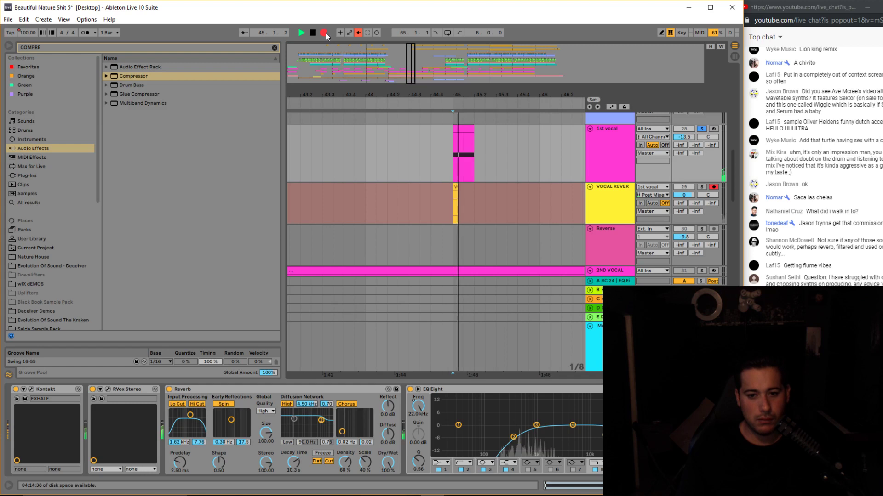
{"action": "left_click_drag", "start_coordinate": [417, 68], "coordinate": [415, 67]}
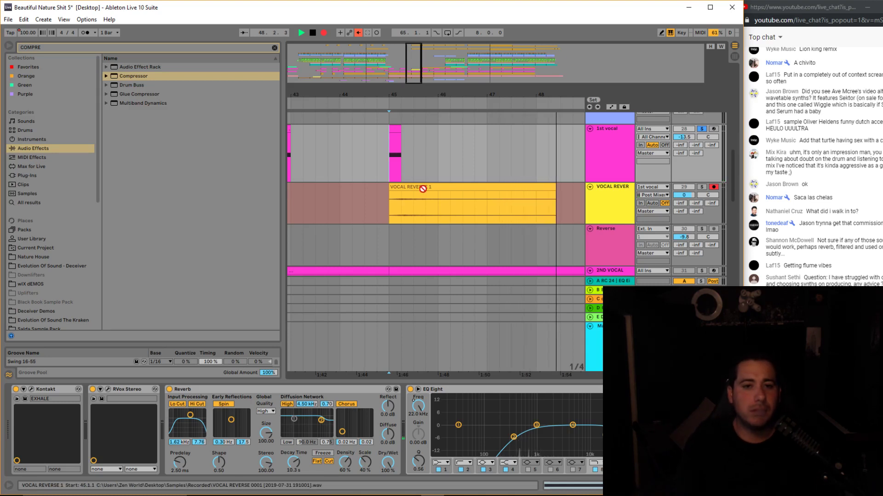
{"action": "key", "text": "space"}
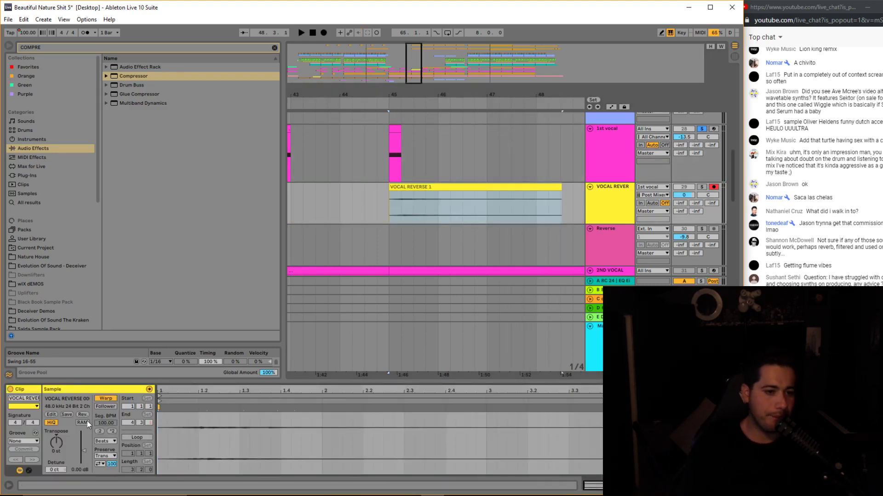
Reverse the recorded vocal clip with its gain raised to 23.5 dB, then disarm and solo its track to audition it.
{"action": "left_click", "coordinate": [83, 415]}
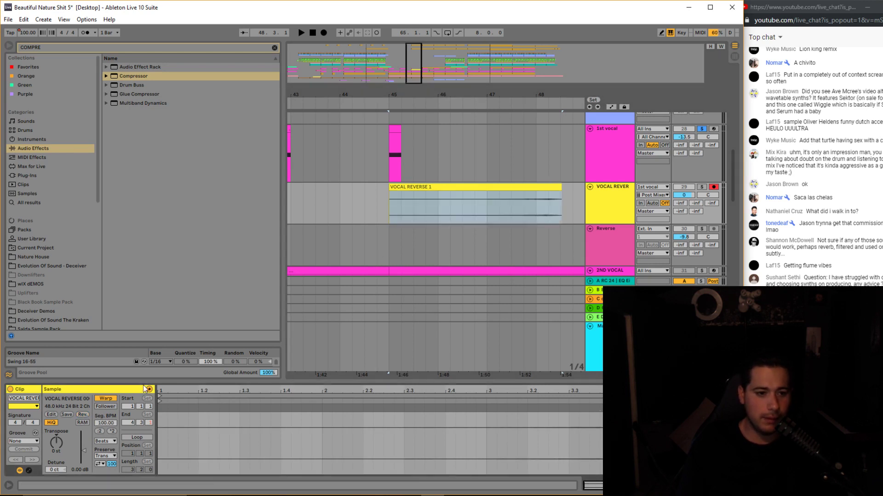
{"action": "left_click_drag", "start_coordinate": [81, 454], "coordinate": [84, 433]}
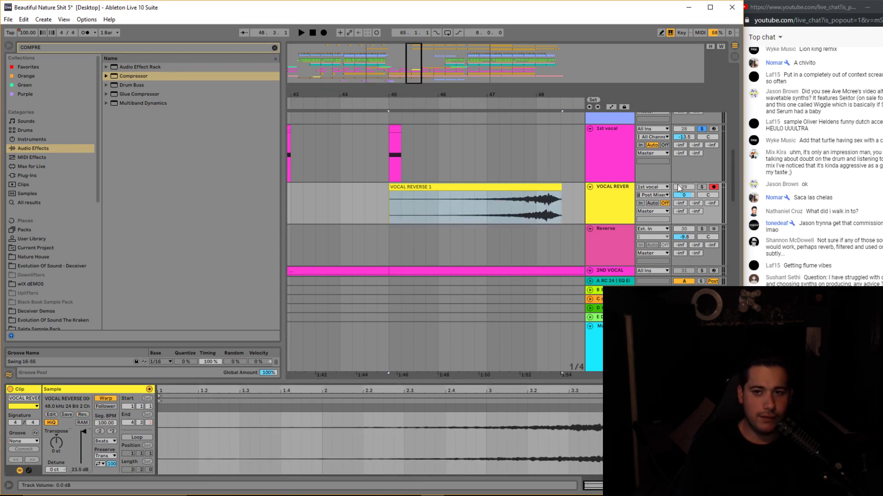
{"action": "left_click", "coordinate": [713, 187]}
{"action": "left_click", "coordinate": [702, 187]}
{"action": "key", "text": "space"}
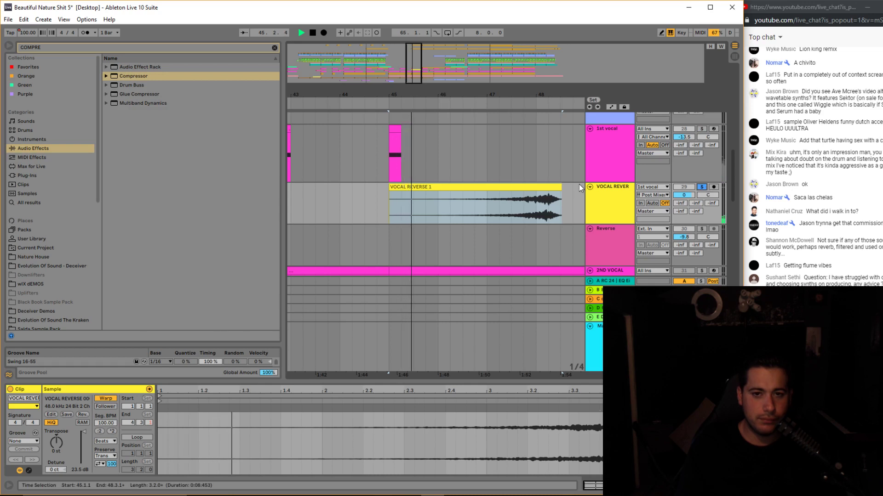
{"action": "left_click_drag", "start_coordinate": [524, 95], "coordinate": [523, 45]}
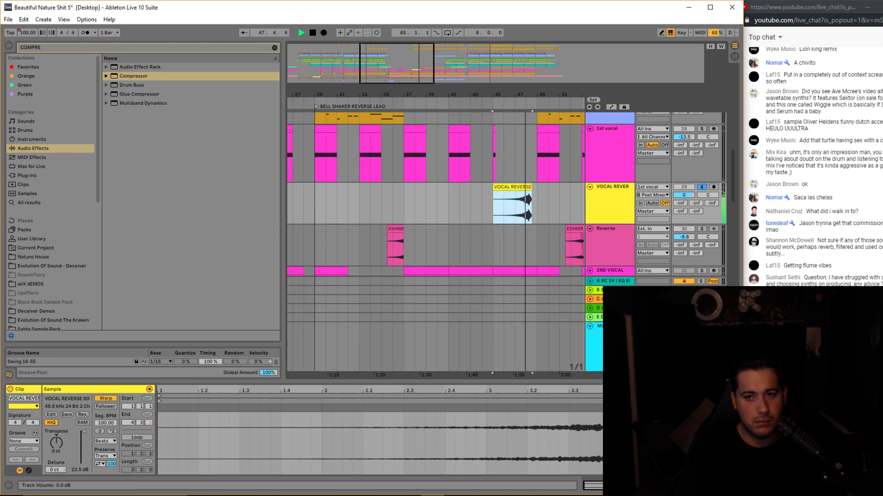
Lower the VOCAL REVERSE track volume to -12.4 dB and trim the clip's end back to bar 48.
{"action": "left_click_drag", "start_coordinate": [684, 195], "coordinate": [684, 204]}
{"action": "left_click_drag", "start_coordinate": [412, 73], "coordinate": [477, 154]}
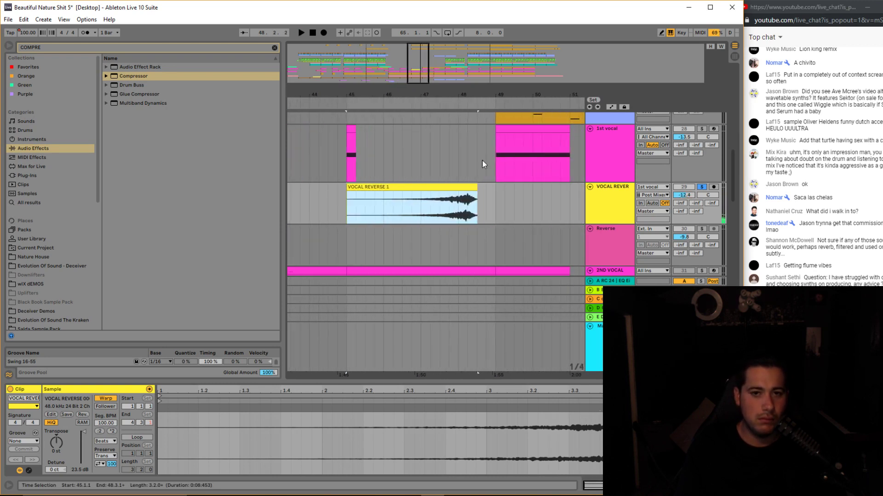
{"action": "left_click_drag", "start_coordinate": [475, 186], "coordinate": [460, 186]}
Copy the Reverb device from the Reverse track onto the VOCAL REVERSE track and audition the reversed clip.
{"action": "left_click", "coordinate": [603, 154]}
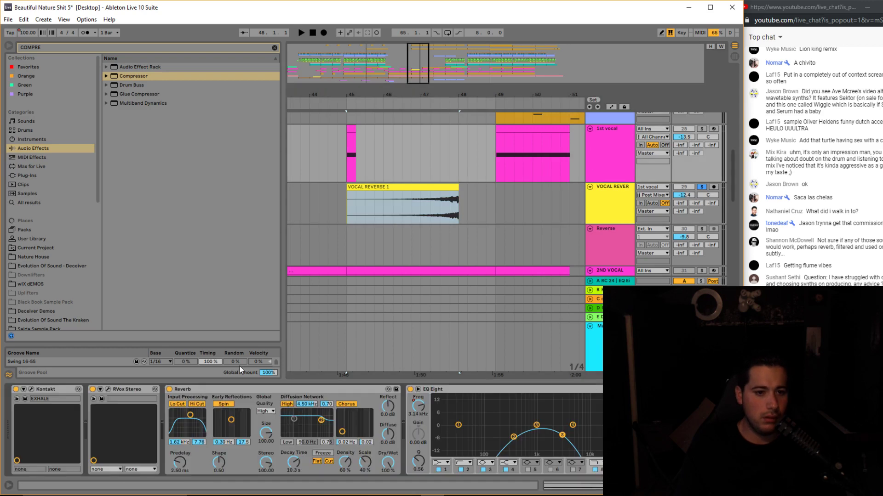
{"action": "scroll", "coordinate": [520, 210], "scroll_direction": "up", "scroll_amount": 7}
{"action": "scroll", "coordinate": [520, 211], "scroll_direction": "down", "scroll_amount": 5}
{"action": "scroll", "coordinate": [426, 210], "scroll_direction": "down", "scroll_amount": 8}
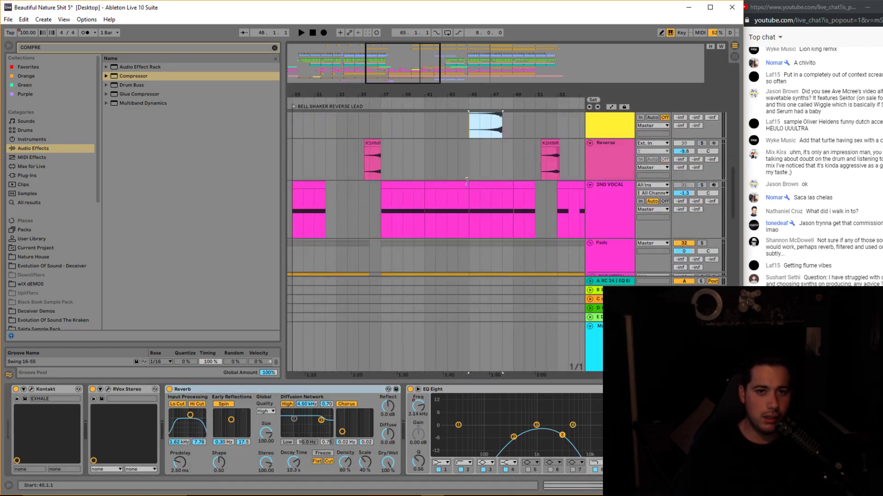
{"action": "left_click", "coordinate": [623, 166]}
{"action": "left_click", "coordinate": [138, 390]}
{"action": "scroll", "coordinate": [577, 144], "scroll_direction": "up", "scroll_amount": 2}
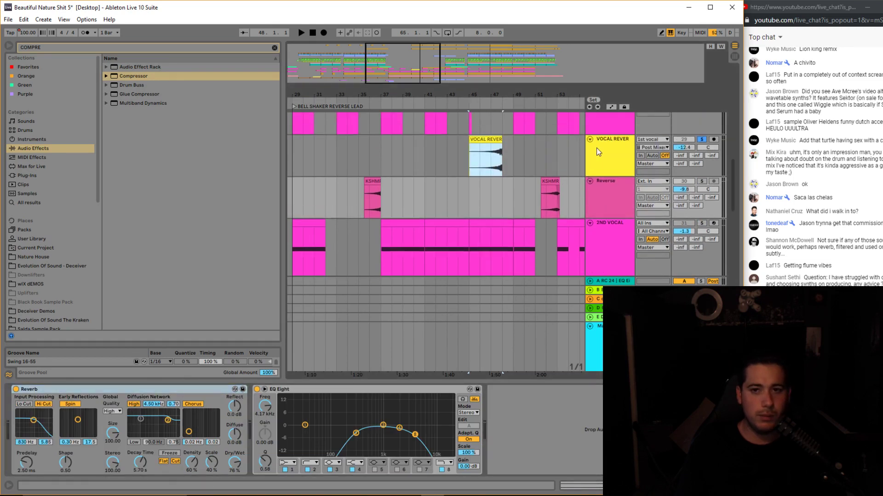
{"action": "left_click", "coordinate": [608, 143]}
{"action": "left_click", "coordinate": [338, 404]}
{"action": "left_click", "coordinate": [492, 173]}
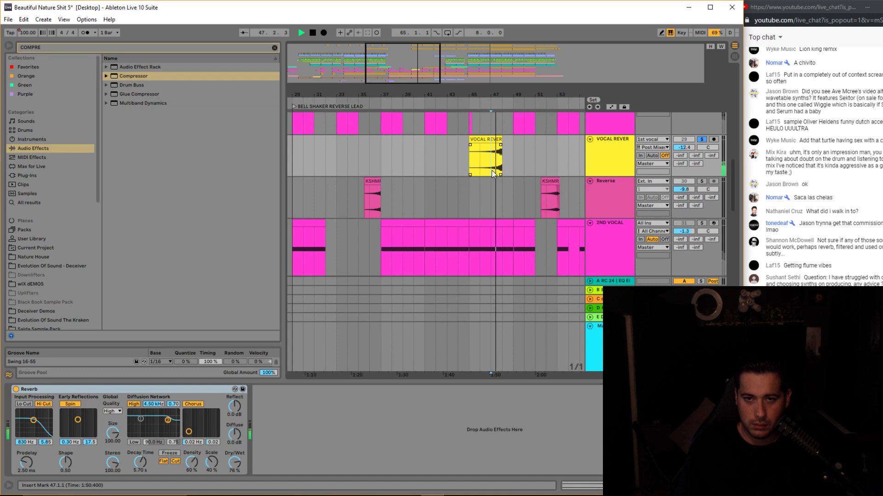
{"action": "mouse_move", "coordinate": [439, 57]}
{"action": "left_mouse_down"}
{"action": "mouse_move", "coordinate": [429, 71]}
{"action": "mouse_move", "coordinate": [435, 56]}
{"action": "left_mouse_up"}
{"action": "key", "text": "space"}
Place the reversed vocal clip at bars 10 to 13 so it leads into the 1st vocal entry at bar 13.
{"action": "left_click_drag", "start_coordinate": [377, 60], "coordinate": [363, 47]}
{"action": "left_click_drag", "start_coordinate": [517, 145], "coordinate": [341, 155]}
{"action": "left_click_drag", "start_coordinate": [339, 95], "coordinate": [364, 137]}
{"action": "scroll", "coordinate": [395, 174], "scroll_direction": "up", "scroll_amount": 2}
{"action": "scroll", "coordinate": [387, 185], "scroll_direction": "left", "scroll_amount": 3}
{"action": "scroll", "coordinate": [387, 185], "scroll_direction": "up", "scroll_amount": 3}
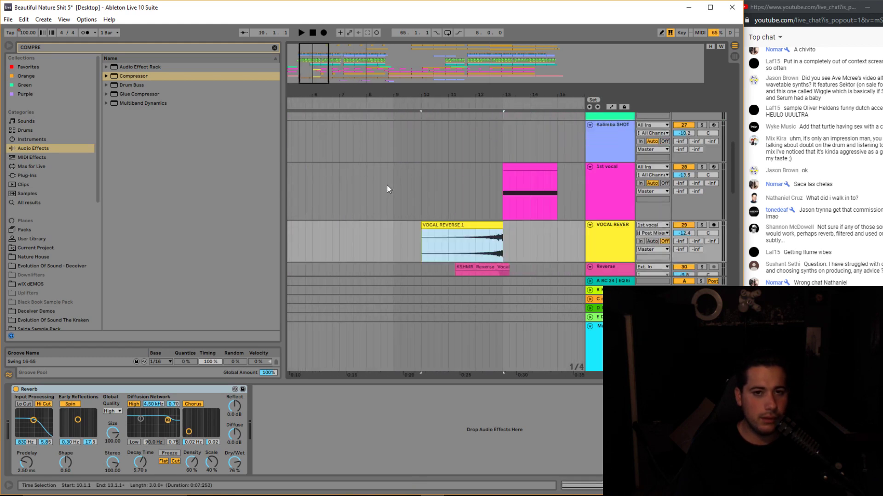
Shift the reversed vocal clip one beat later to end at 13.2, fade out its end and play the transition.
{"action": "scroll", "coordinate": [389, 186], "scroll_direction": "down", "scroll_amount": 3}
{"action": "left_click_drag", "start_coordinate": [473, 95], "coordinate": [360, 156]}
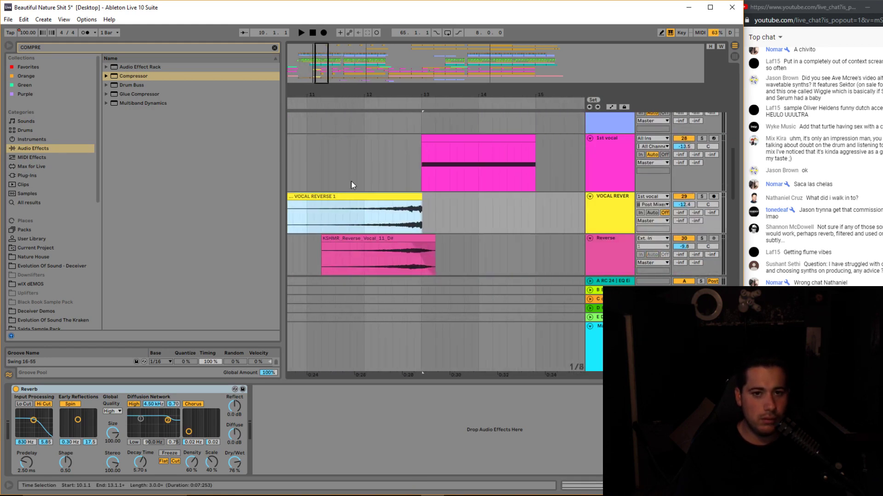
{"action": "mouse_move", "coordinate": [409, 195]}
{"action": "left_mouse_down"}
{"action": "mouse_move", "coordinate": [424, 196]}
{"action": "mouse_move", "coordinate": [421, 203]}
{"action": "left_mouse_up"}
{"action": "left_click", "coordinate": [357, 177]}
{"action": "key", "text": "space"}
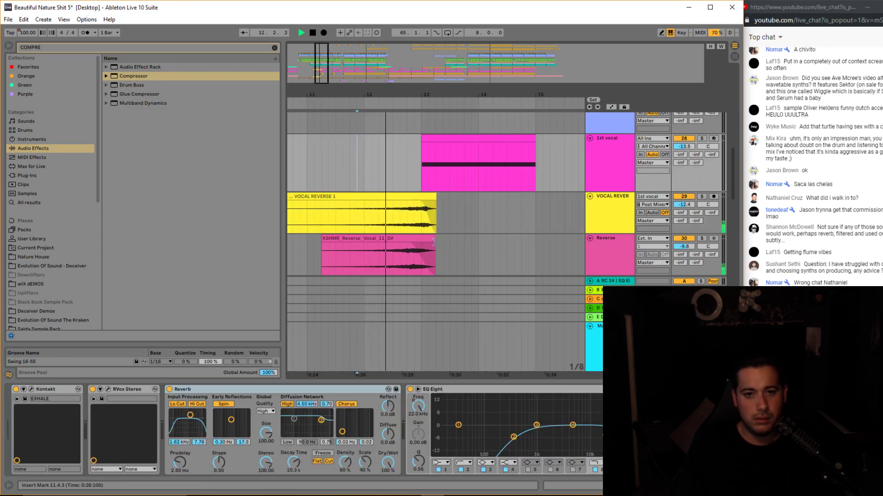
Delete the KSHMR reverse vocal clip around bars 11 to 13 on the Reverse track.
{"action": "left_click", "coordinate": [423, 239]}
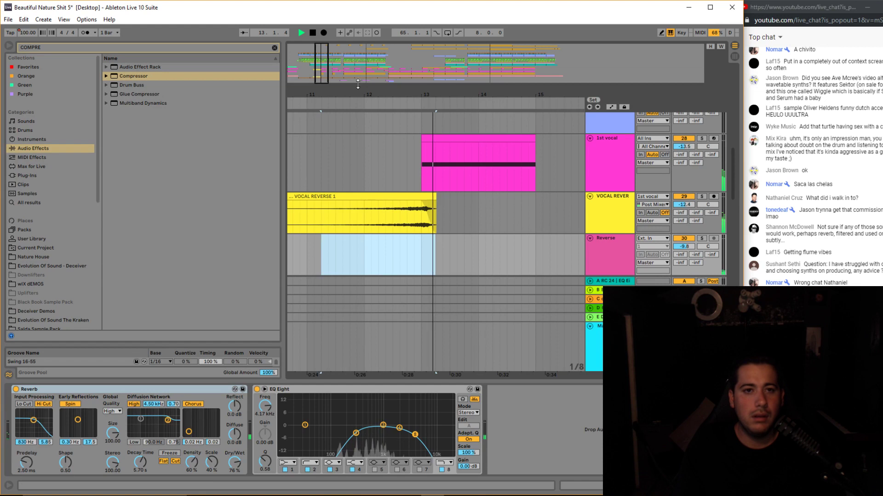
{"action": "key", "text": "minus"}
{"action": "key", "text": "minus"}
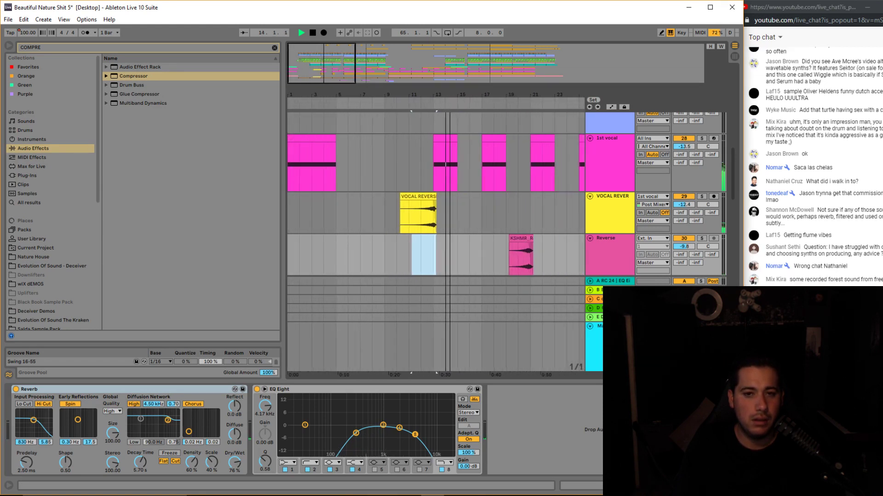
{"action": "key", "text": "minus"}
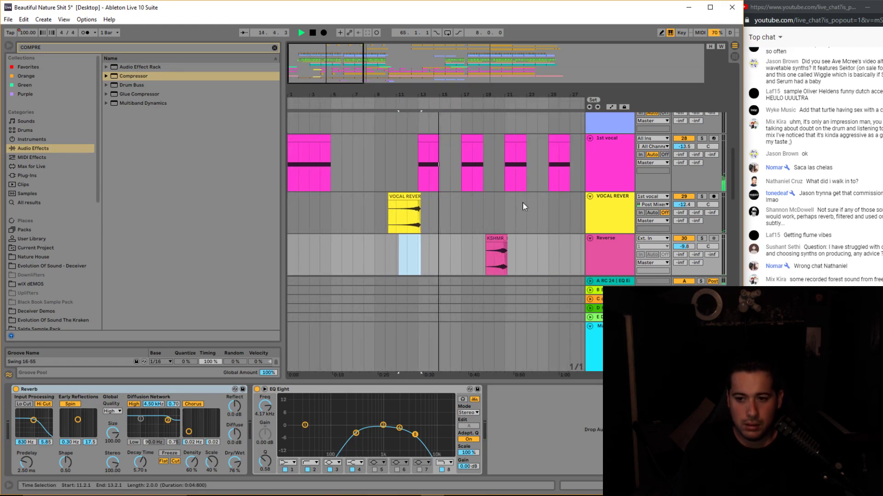
Duplicate the reversed vocal clip on the VOCAL REVERSE track to bars 18 to 21, leading into the vocal at bar 21.
{"action": "left_click", "coordinate": [412, 194]}
{"action": "scroll", "coordinate": [479, 184], "scroll_direction": "up", "scroll_amount": 1}
{"action": "scroll", "coordinate": [460, 165], "scroll_direction": "right", "scroll_amount": 2}
{"action": "scroll", "coordinate": [437, 184], "scroll_direction": "up", "scroll_amount": 3}
{"action": "scroll", "coordinate": [446, 217], "scroll_direction": "down", "scroll_amount": 3}
{"action": "scroll", "coordinate": [449, 215], "scroll_direction": "up", "scroll_amount": 3}
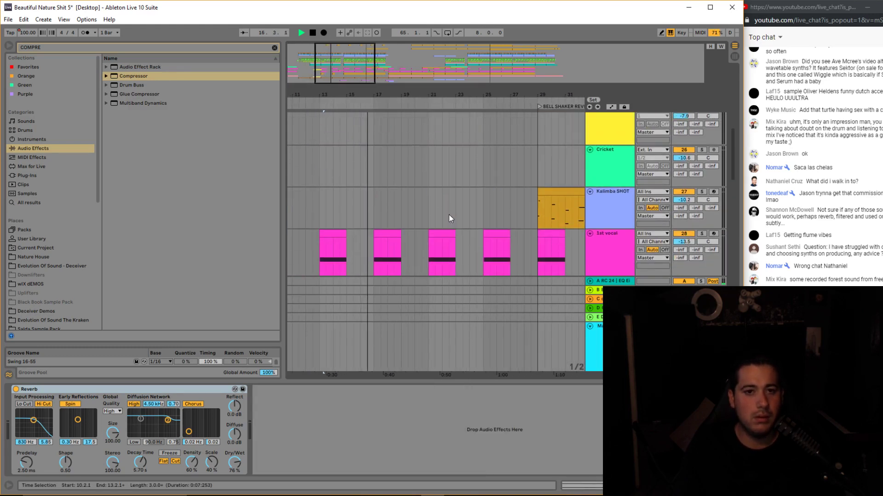
{"action": "scroll", "coordinate": [449, 215], "scroll_direction": "down", "scroll_amount": 3}
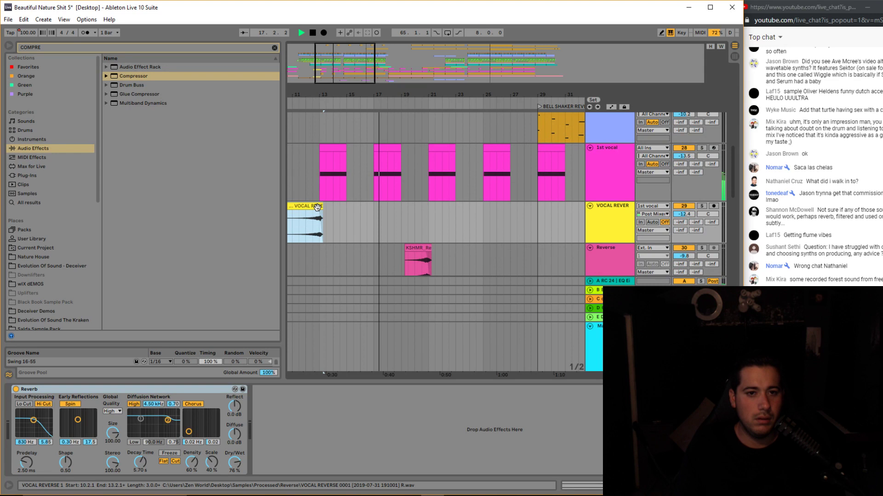
{"action": "left_click_drag", "start_coordinate": [485, 95], "coordinate": [483, 85]}
{"action": "scroll", "coordinate": [396, 212], "scroll_direction": "left", "scroll_amount": 4}
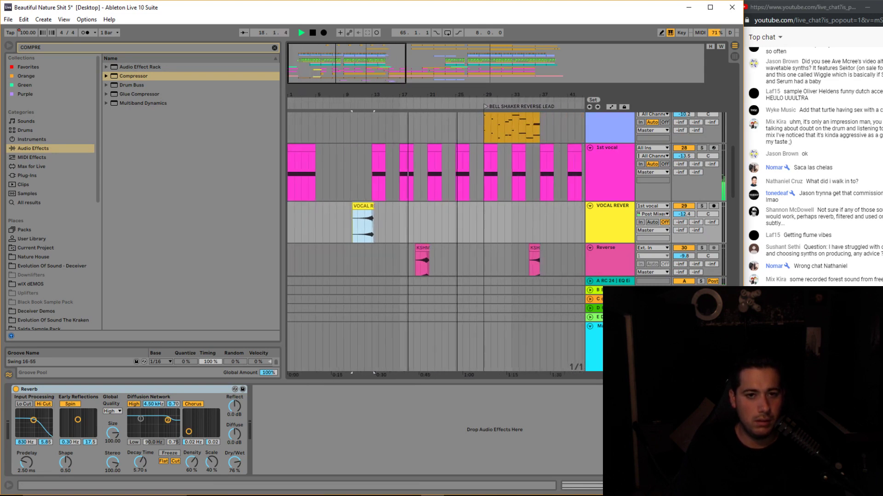
{"action": "left_click", "coordinate": [396, 206]}
{"action": "left_click_drag", "start_coordinate": [396, 206], "coordinate": [480, 215]}
Delete the KSHMR reverse clip around bars 19 to 21 on the Reverse track.
{"action": "scroll", "coordinate": [480, 214], "scroll_direction": "up", "scroll_amount": 3}
{"action": "left_click", "coordinate": [518, 248]}
{"action": "key", "text": "Delete"}
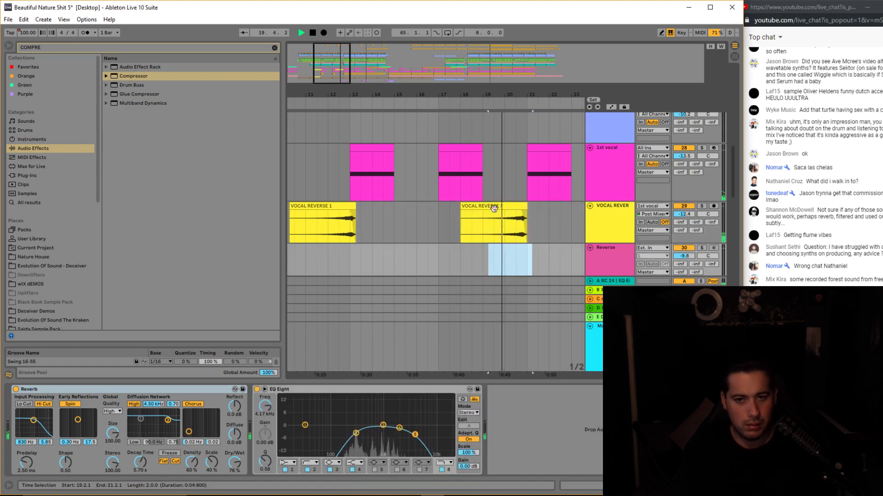
Shift the second reversed vocal clip one beat later to span 18.2 to 21.2 and play the transition.
{"action": "left_click_drag", "start_coordinate": [512, 95], "coordinate": [389, 119]}
{"action": "left_click_drag", "start_coordinate": [399, 206], "coordinate": [417, 210]}
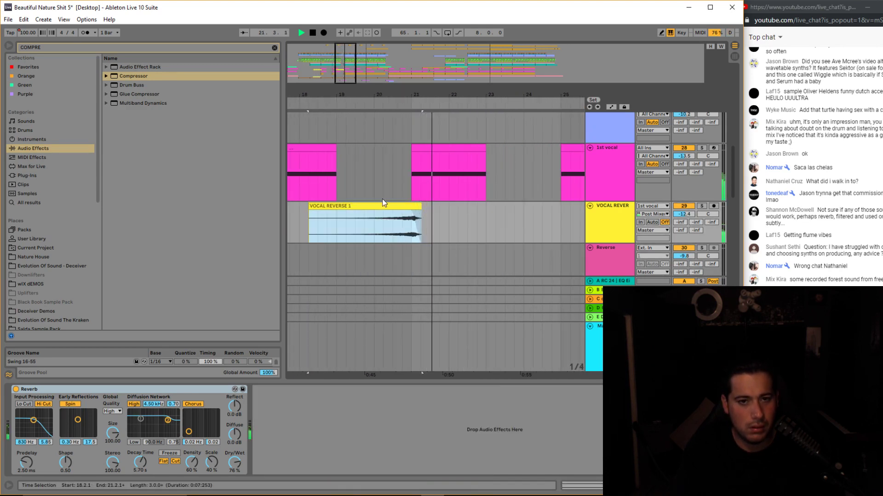
{"action": "left_click", "coordinate": [327, 194]}
{"action": "key", "text": "space"}
{"action": "key", "text": "space"}
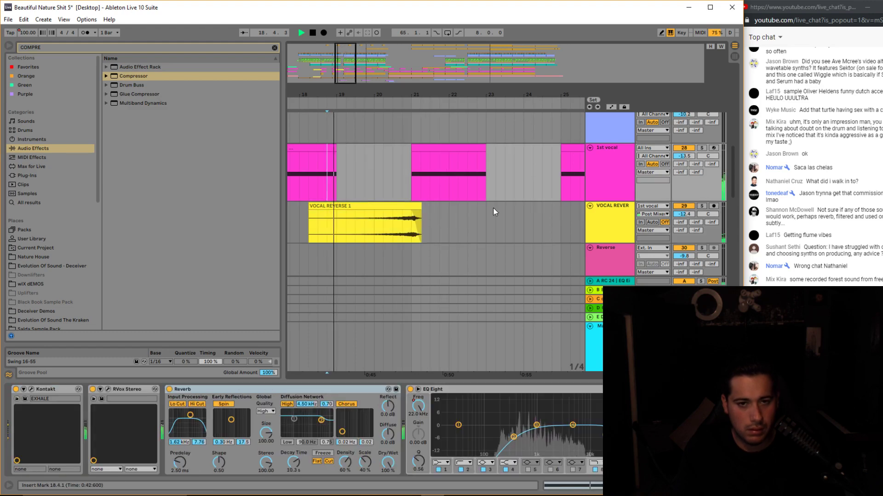
Trim the second reversed vocal clip so it ends at 21.1.1, and open its sample settings.
{"action": "left_click_drag", "start_coordinate": [421, 208], "coordinate": [414, 207]}
{"action": "left_click", "coordinate": [405, 212]}
{"action": "key", "text": "Delete"}
{"action": "double_click", "coordinate": [398, 206]}
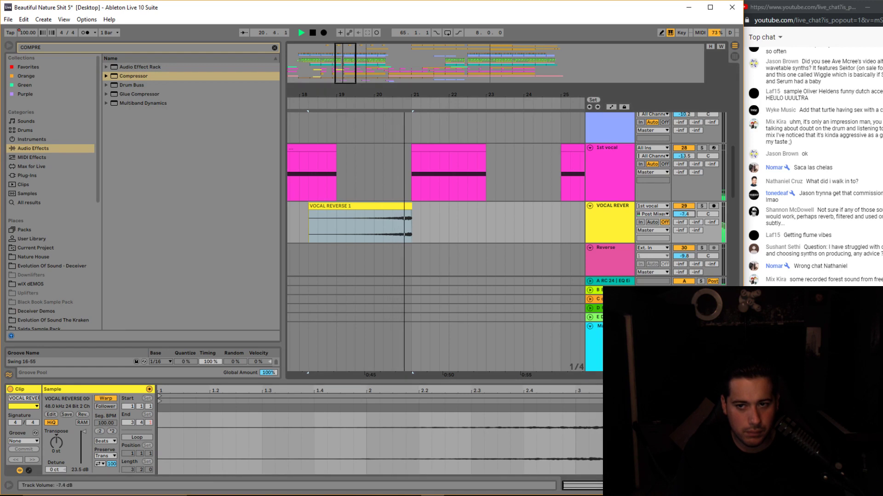
Audition the transition, adjust the VOCAL REVERSE track volume, and lower its Reverb decay time to 4.53 s along with the Dry/Wet amount.
{"action": "left_click", "coordinate": [606, 228]}
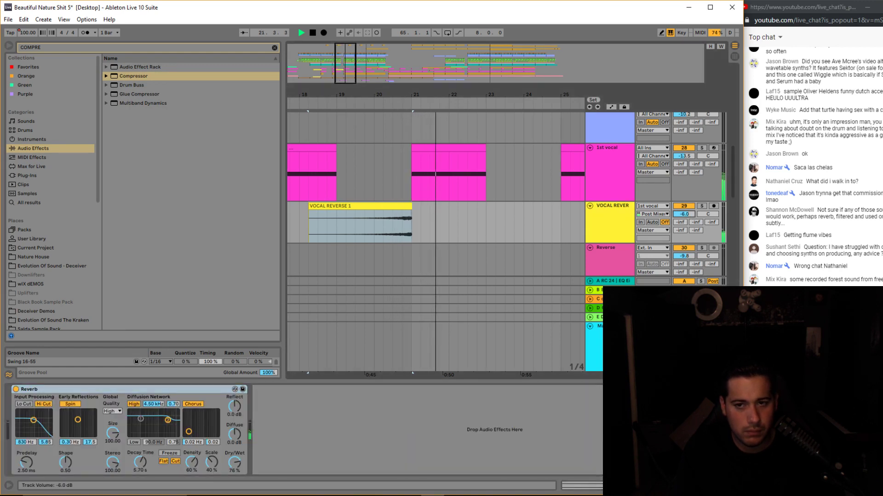
{"action": "key", "text": "space"}
{"action": "left_click", "coordinate": [349, 206]}
{"action": "key", "text": "space"}
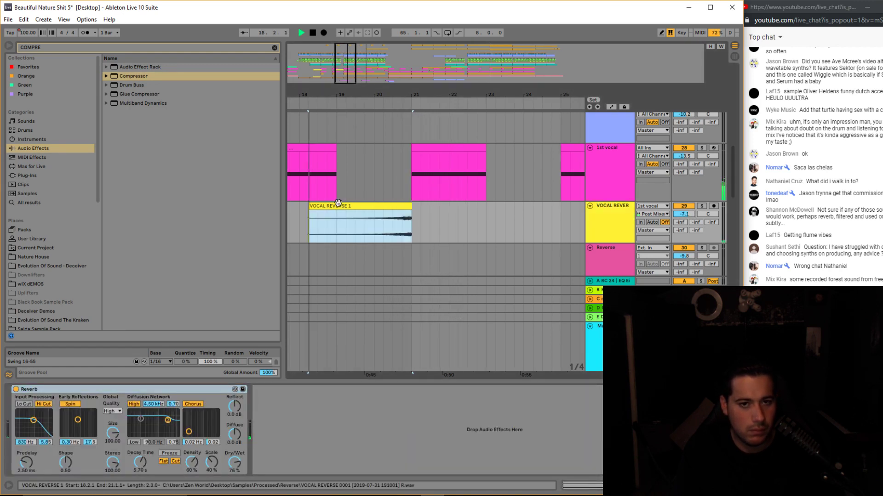
{"action": "double_click", "coordinate": [603, 214]}
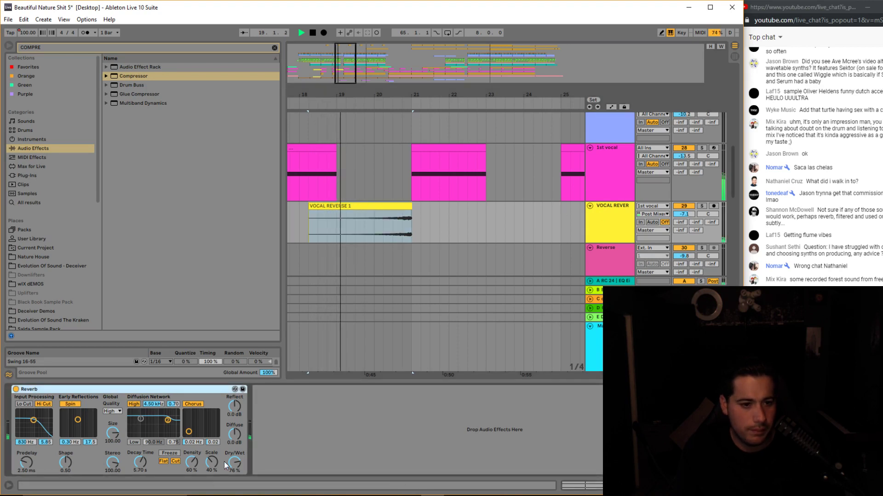
{"action": "left_click_drag", "start_coordinate": [235, 463], "coordinate": [235, 470]}
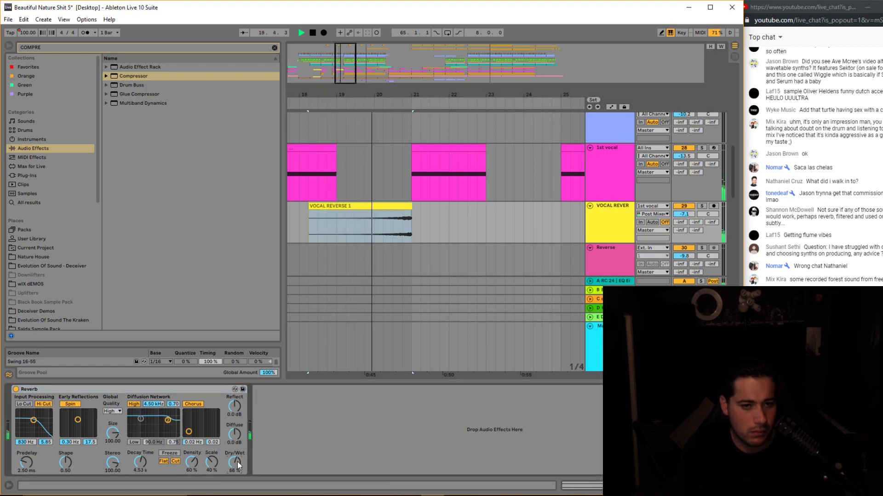
Extend the second reversed vocal clip to span 18.1 to 21.2 with a faded end, and lower the VOCAL REVERSE volume to -10.9 dB.
{"action": "double_click", "coordinate": [390, 206]}
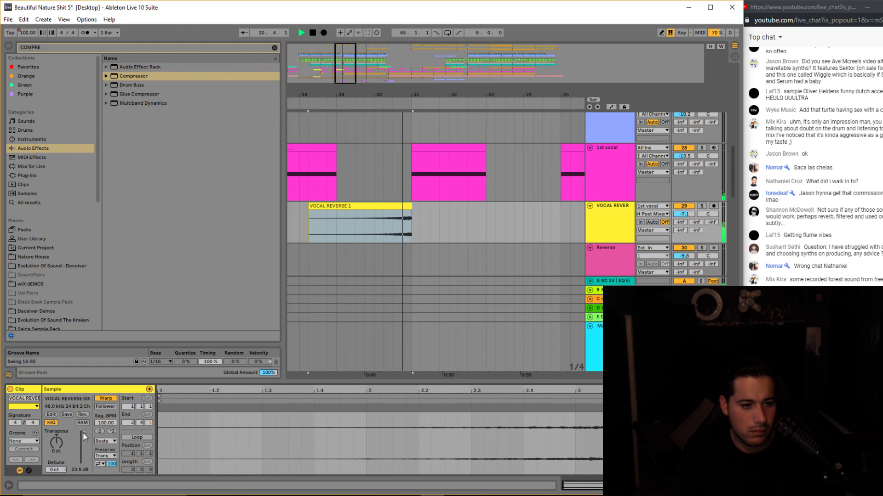
{"action": "mouse_move", "coordinate": [408, 207]}
{"action": "left_mouse_down"}
{"action": "mouse_move", "coordinate": [399, 207]}
{"action": "mouse_move", "coordinate": [424, 209]}
{"action": "mouse_move", "coordinate": [414, 215]}
{"action": "left_mouse_up"}
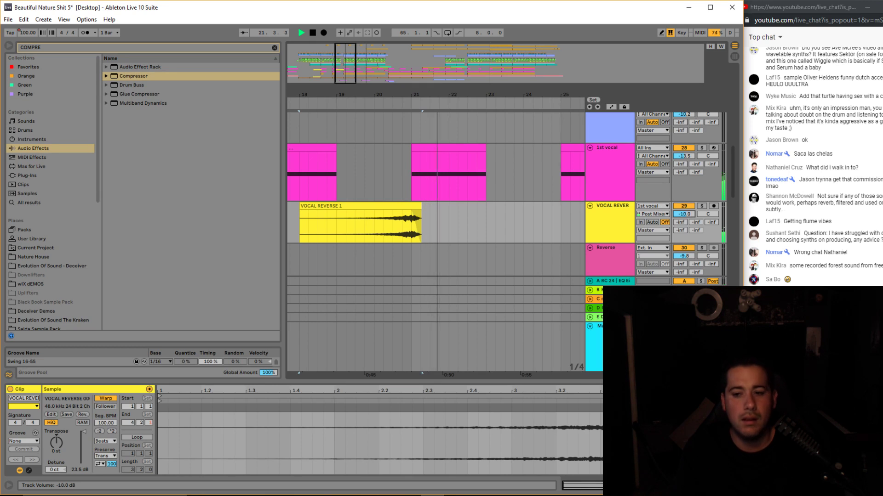
{"action": "left_click", "coordinate": [376, 191]}
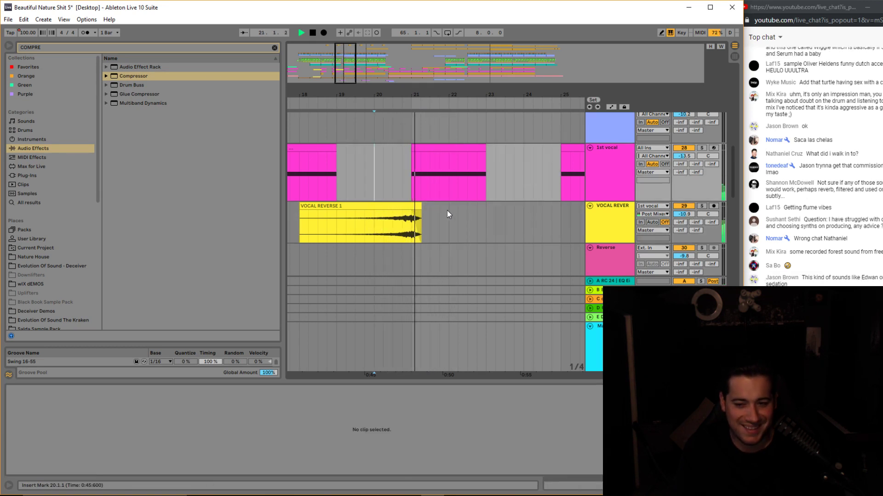
Isolate a one-beat clip from 45.1.1 to 45.2.1 on the Main Melodic track inside the Main Melody group and play it.
{"action": "left_click_drag", "start_coordinate": [338, 75], "coordinate": [341, 63]}
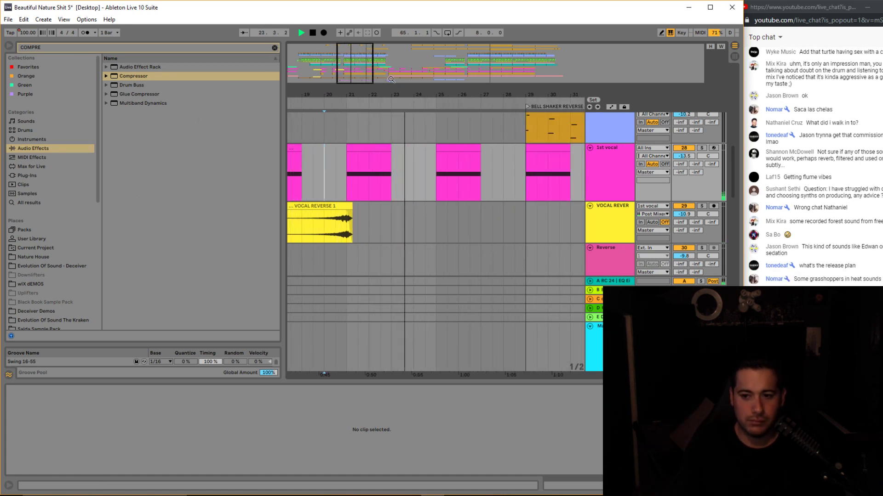
{"action": "left_click_drag", "start_coordinate": [354, 63], "coordinate": [433, 61]}
{"action": "scroll", "coordinate": [474, 180], "scroll_direction": "up", "scroll_amount": 2}
{"action": "left_click", "coordinate": [424, 173]}
{"action": "scroll", "coordinate": [387, 149], "scroll_direction": "up", "scroll_amount": 10}
{"action": "left_click", "coordinate": [590, 117]}
{"action": "left_click", "coordinate": [605, 160]}
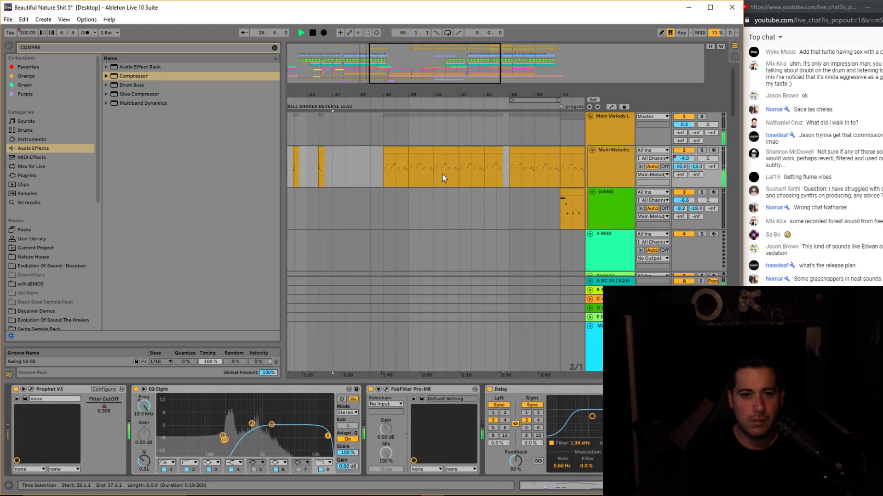
{"action": "key", "text": "space"}
{"action": "left_click_drag", "start_coordinate": [517, 150], "coordinate": [426, 158]}
{"action": "left_click_drag", "start_coordinate": [415, 56], "coordinate": [412, 67]}
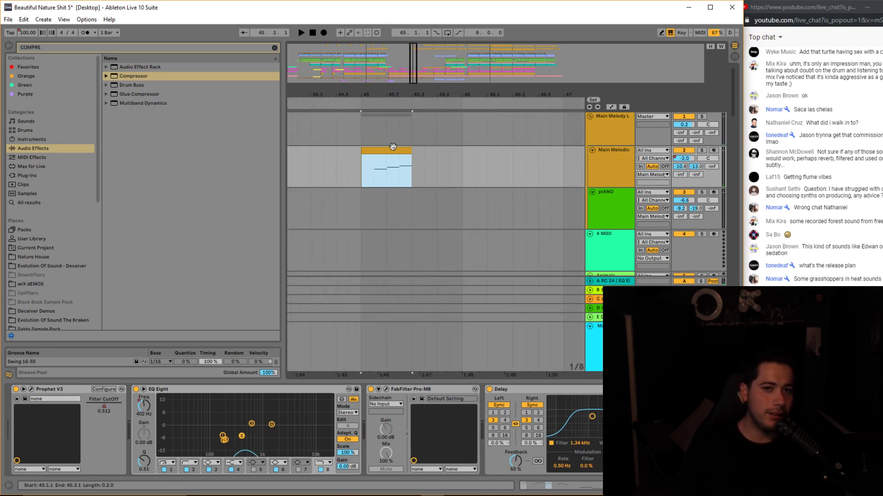
{"action": "left_click_drag", "start_coordinate": [410, 154], "coordinate": [386, 154]}
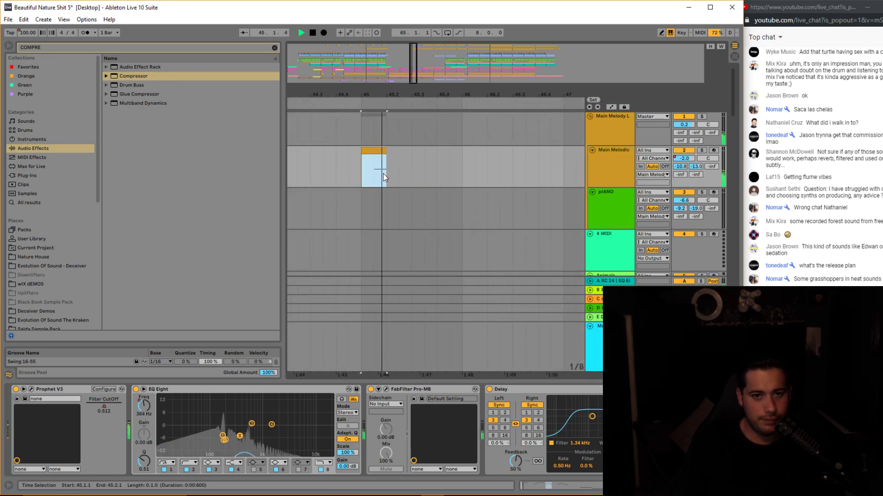
{"action": "left_click", "coordinate": [370, 175]}
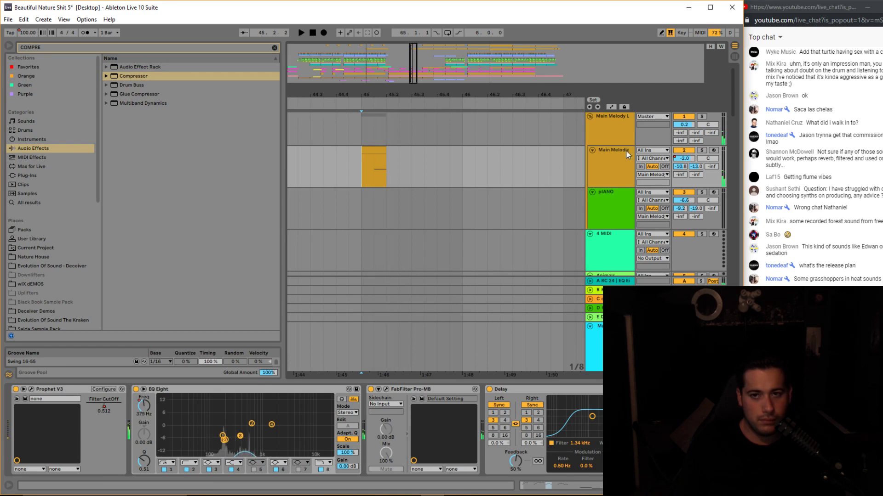
Insert an audio track below the folded Main Melody group and name it REVERSE SYNTH.
{"action": "left_click", "coordinate": [604, 166]}
{"action": "left_click", "coordinate": [590, 117]}
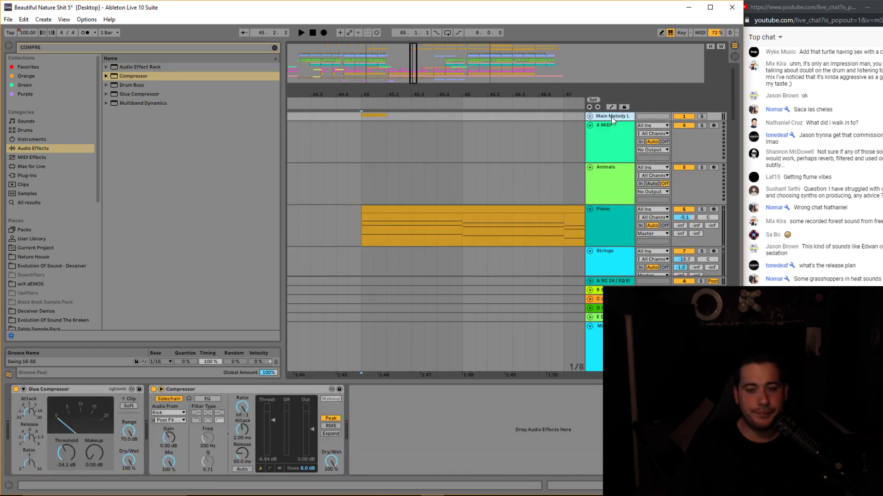
{"action": "key", "text": "ctrl+t"}
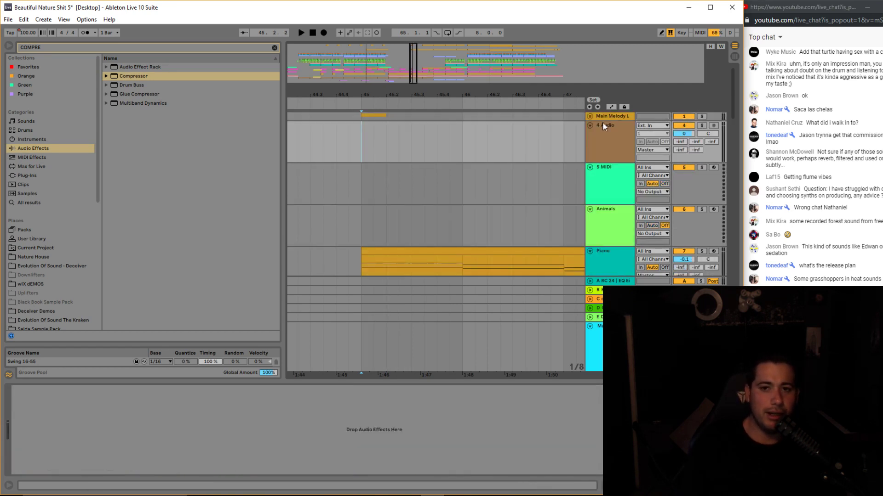
{"action": "key", "text": "ctrl+r"}
{"action": "type", "text": "R"}
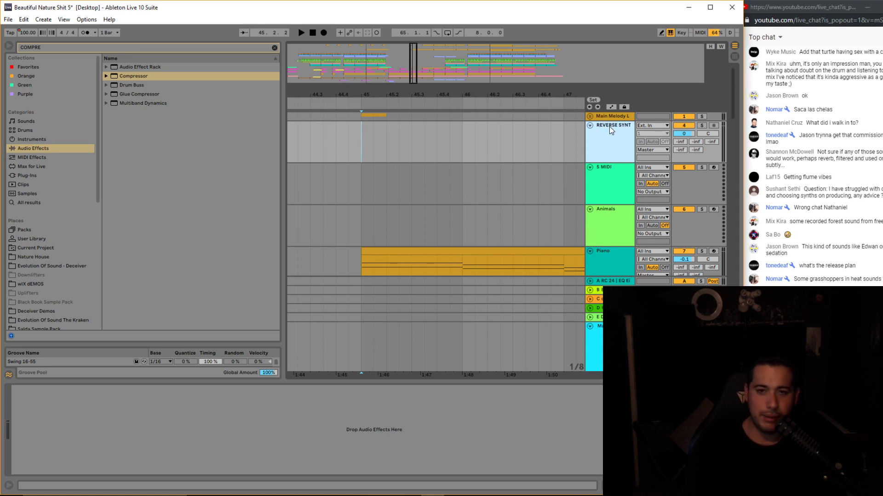
Unfold the Main Melody group and add a Reverb after the Compressor in the group's device chain.
{"action": "left_click", "coordinate": [590, 117]}
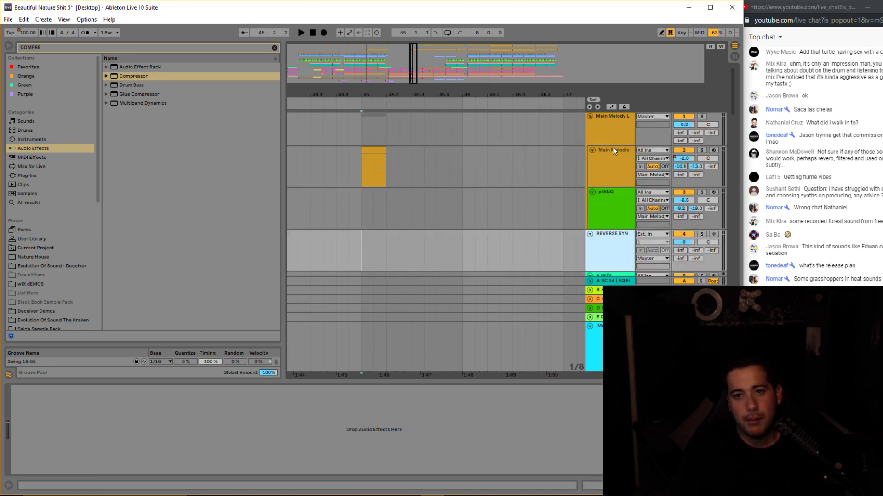
{"action": "left_click", "coordinate": [617, 154]}
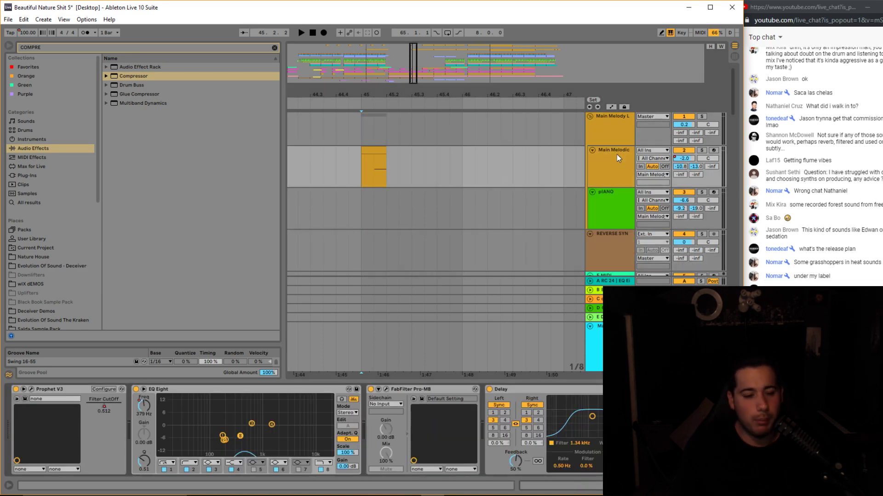
{"action": "left_click", "coordinate": [639, 127]}
{"action": "left_click", "coordinate": [275, 48]}
{"action": "type", "text": "REVER"}
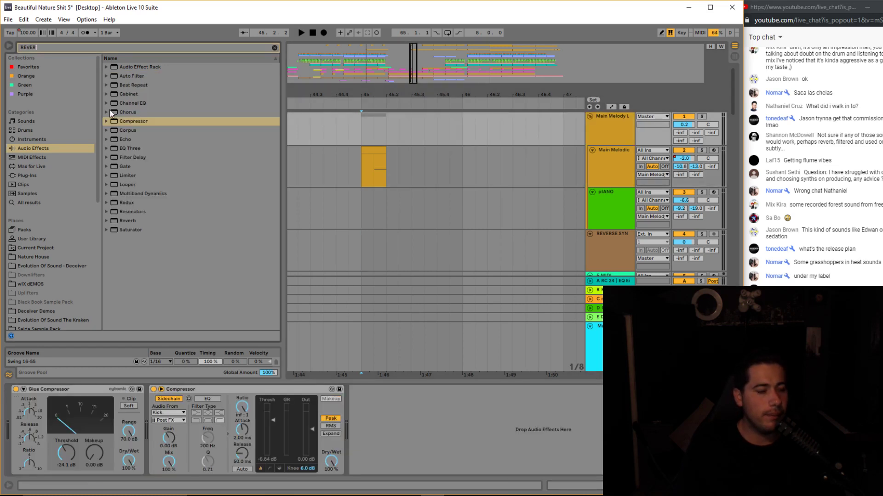
{"action": "left_click_drag", "start_coordinate": [115, 95], "coordinate": [254, 214]}
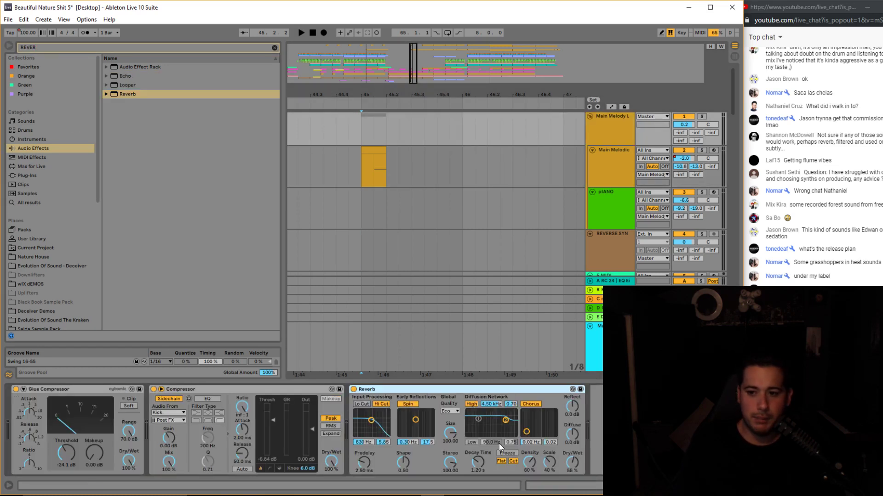
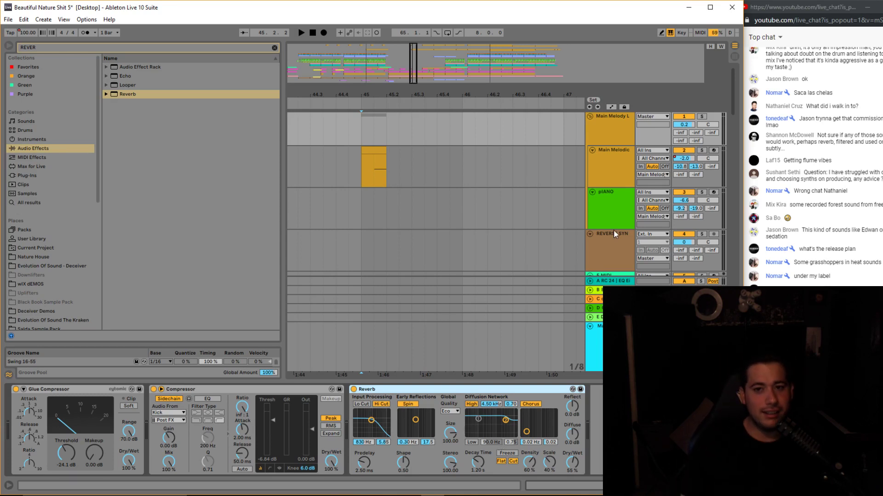
Solo the Main Melodic track and play its one-beat clip at bar 45.
{"action": "key", "text": "space"}
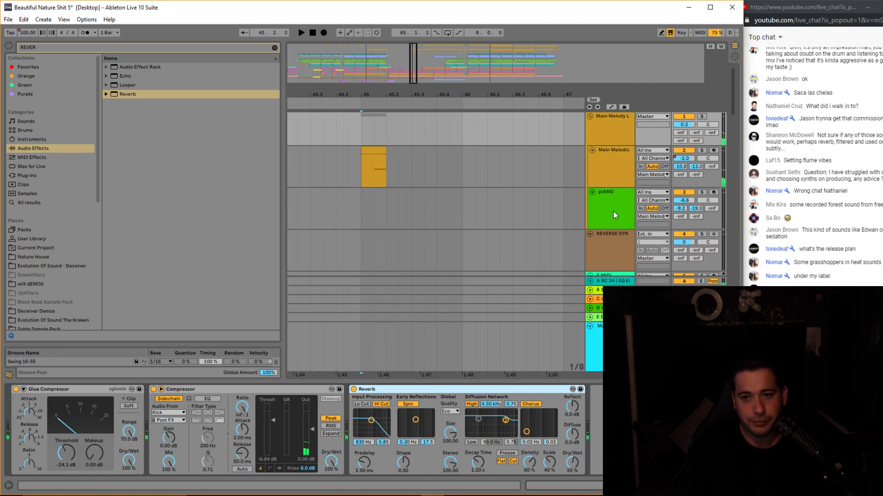
{"action": "left_click", "coordinate": [606, 158]}
{"action": "left_click", "coordinate": [611, 235]}
{"action": "left_click", "coordinate": [245, 154]}
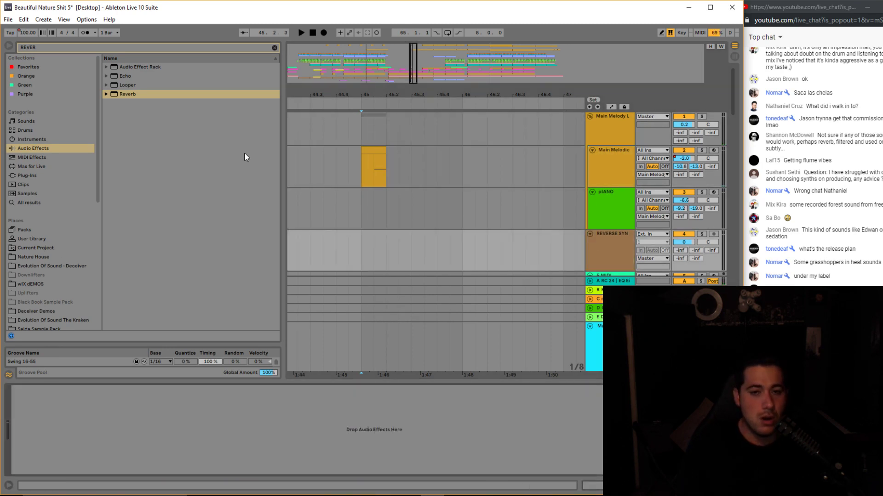
{"action": "left_click", "coordinate": [595, 166]}
{"action": "key", "text": "space"}
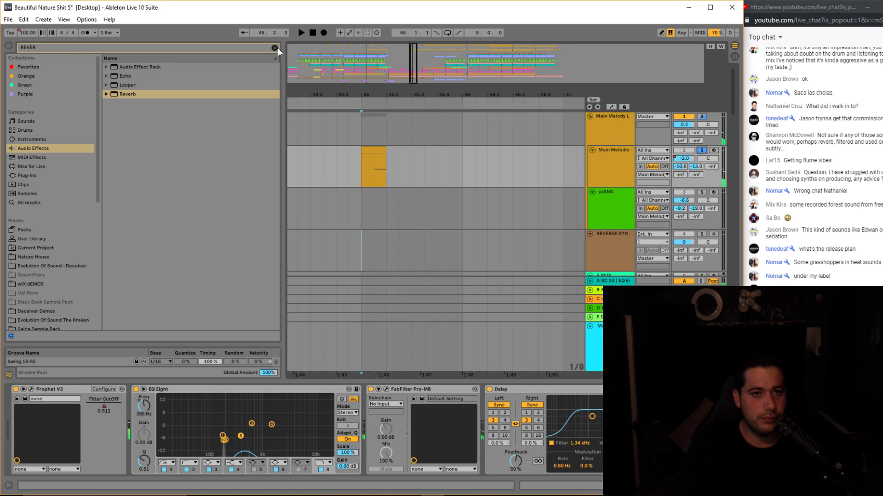
Add a Reverb directly after the EQ Eight on the Main Melodic track.
{"action": "left_click", "coordinate": [275, 48]}
{"action": "type", "text": "REVER"}
{"action": "left_click_drag", "start_coordinate": [131, 95], "coordinate": [402, 422]}
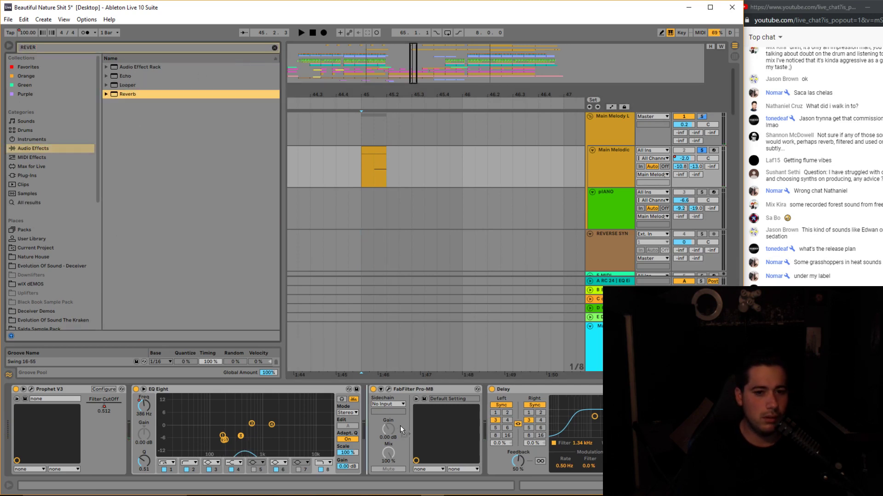
{"action": "key", "text": "Return"}
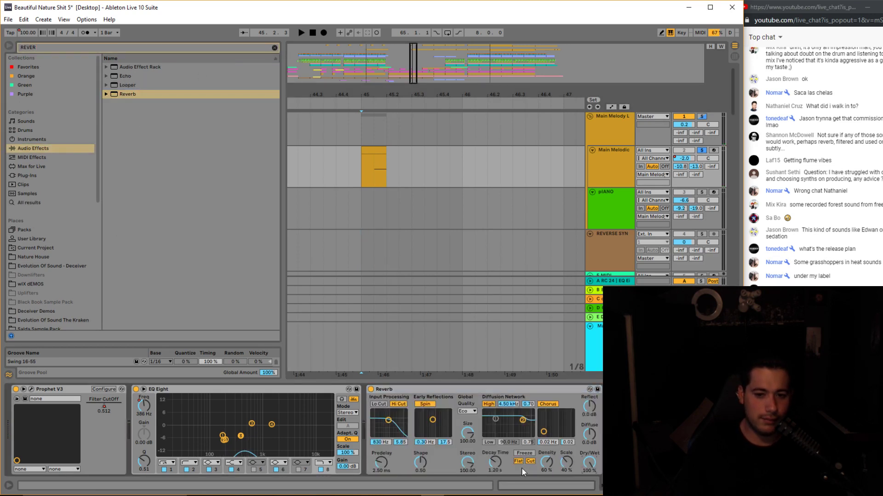
Set the Main Melodic Reverb to 63 % Dry/Wet and a 7.15 s decay time while repeatedly playing the one-beat clip.
{"action": "left_click", "coordinate": [373, 174]}
{"action": "key", "text": "space"}
{"action": "key", "text": "space"}
{"action": "left_click_drag", "start_coordinate": [589, 463], "coordinate": [589, 479]}
{"action": "key", "text": "space"}
{"action": "key", "text": "space"}
{"action": "key", "text": "space"}
{"action": "left_click_drag", "start_coordinate": [495, 463], "coordinate": [495, 458]}
{"action": "key", "text": "space"}
{"action": "key", "text": "space"}
{"action": "scroll", "coordinate": [370, 170], "scroll_direction": "down", "scroll_amount": 2}
{"action": "key", "text": "space"}
{"action": "key", "text": "minus"}
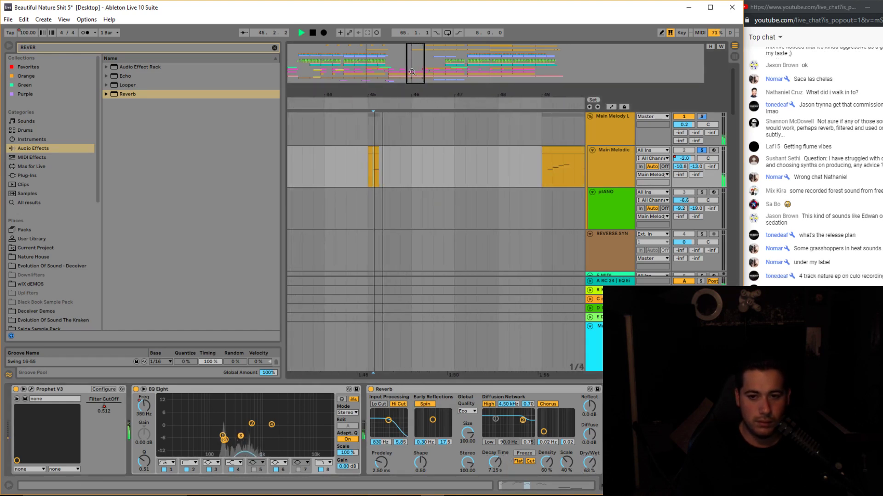
Stop playback, select the REVERSE SYNTH track and unsolo the Main Melody group.
{"action": "left_click", "coordinate": [630, 208]}
{"action": "key", "text": "space"}
{"action": "left_click", "coordinate": [616, 243]}
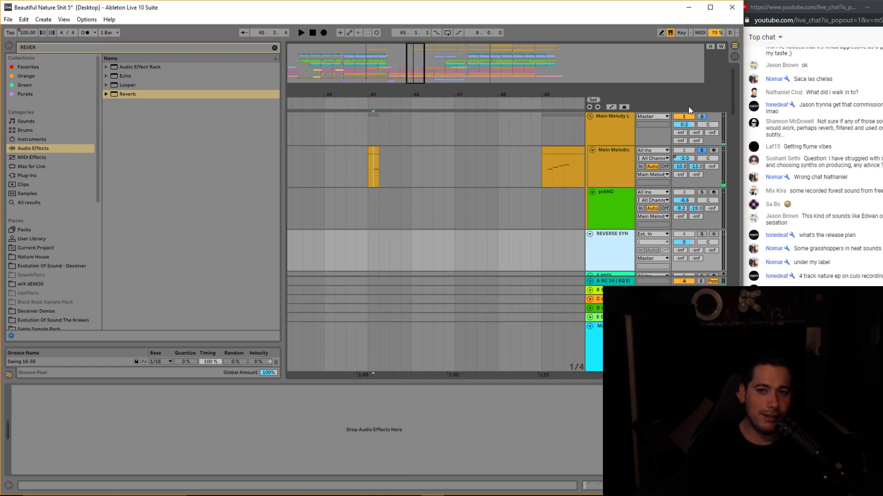
{"action": "left_click", "coordinate": [701, 116]}
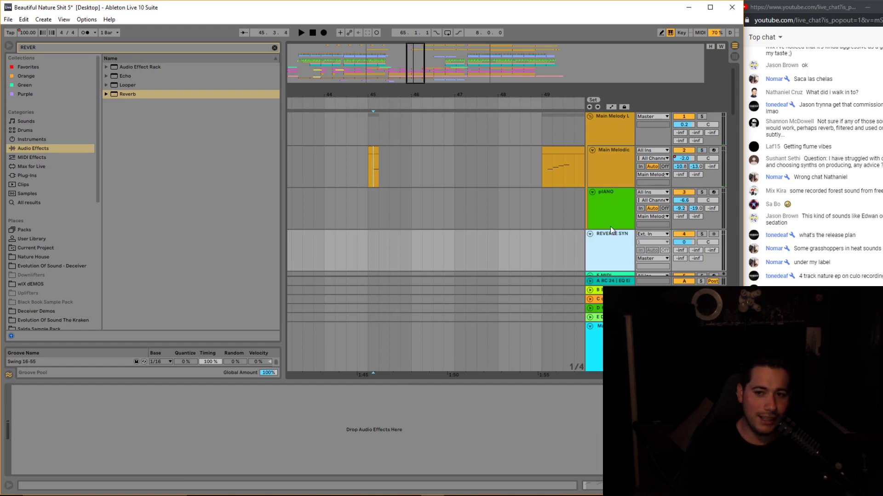
Set the REVERSE SYNTH track to take its audio input from the main melody synth, Post Mixer.
{"action": "left_click", "coordinate": [611, 200]}
{"action": "scroll", "coordinate": [610, 188], "scroll_direction": "down", "scroll_amount": 1}
{"action": "left_click", "coordinate": [610, 181]}
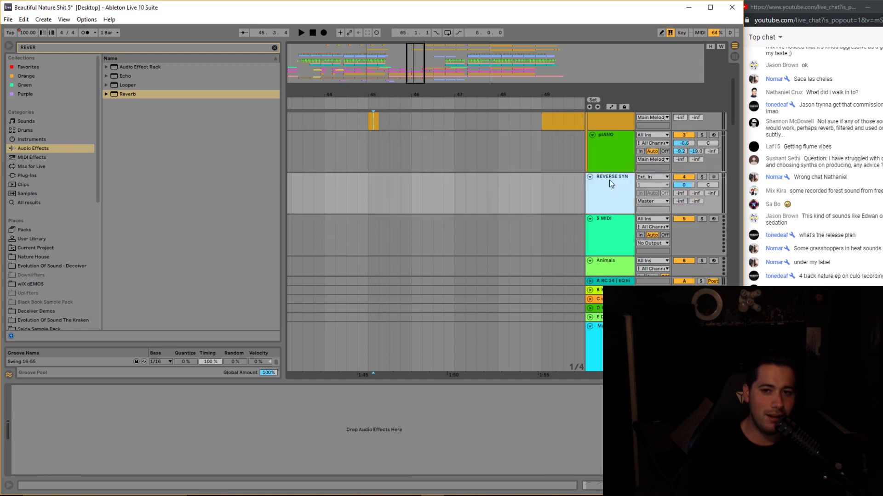
{"action": "left_click", "coordinate": [712, 177]}
{"action": "scroll", "coordinate": [380, 125], "scroll_direction": "up", "scroll_amount": 1}
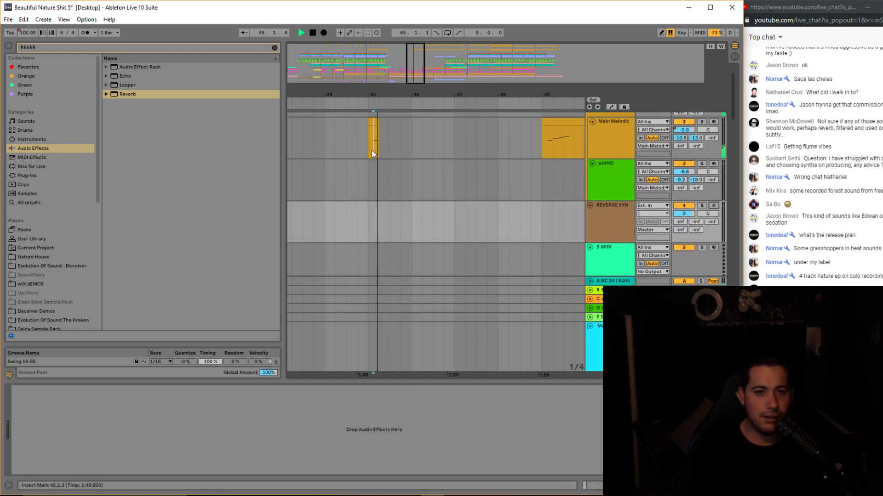
{"action": "left_click", "coordinate": [653, 206]}
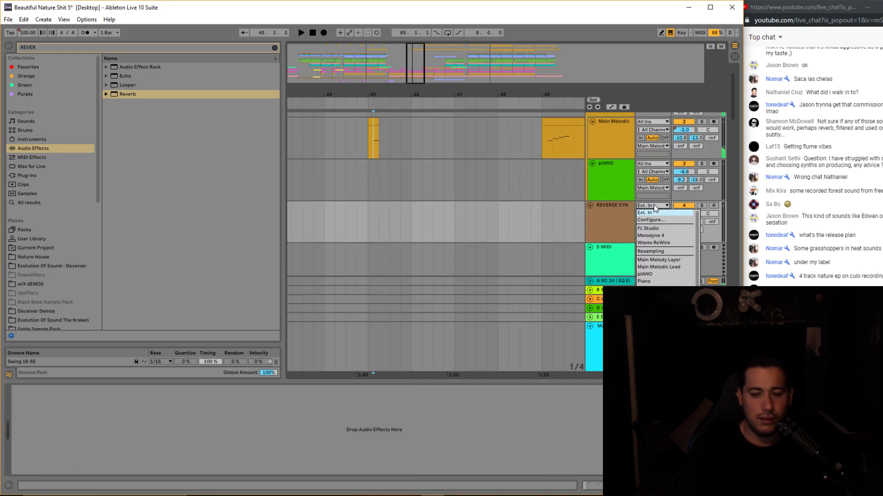
{"action": "left_click", "coordinate": [662, 261]}
Arm the REVERSE SYNTH track and record the reverberated melody note from bar 45 to about 48.4.
{"action": "key", "text": "space"}
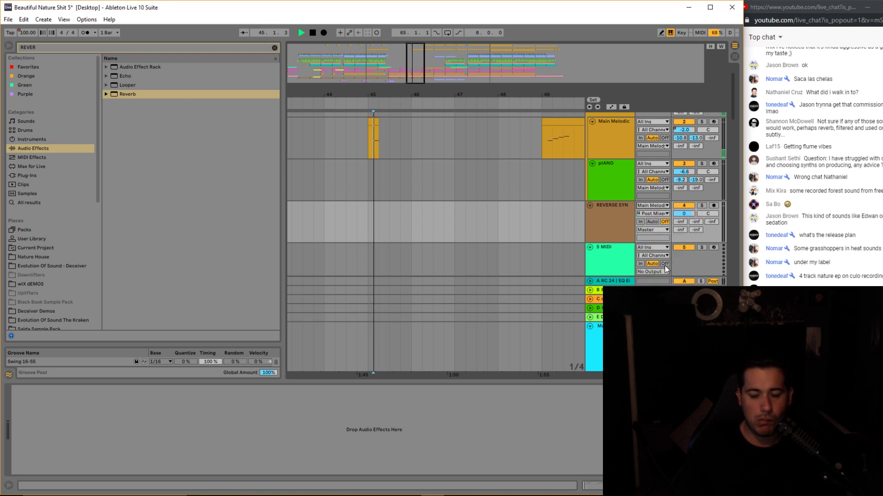
{"action": "key", "text": "space"}
{"action": "left_click", "coordinate": [713, 205]}
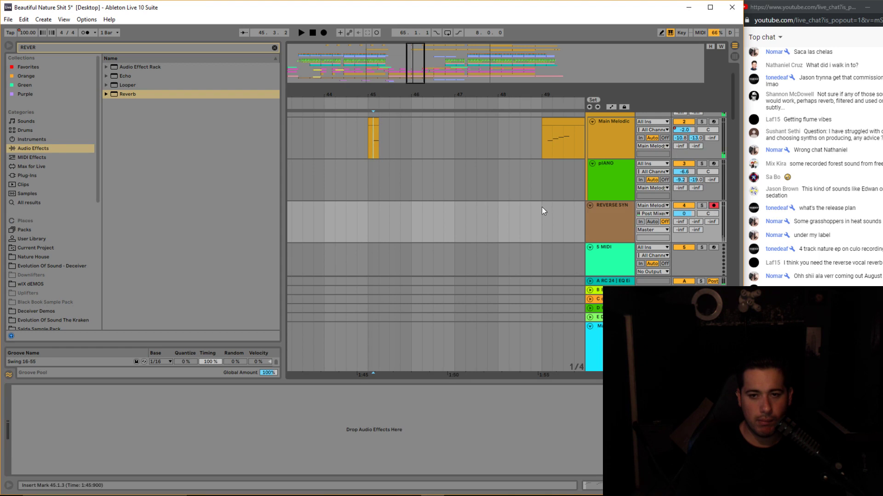
{"action": "left_click", "coordinate": [325, 33]}
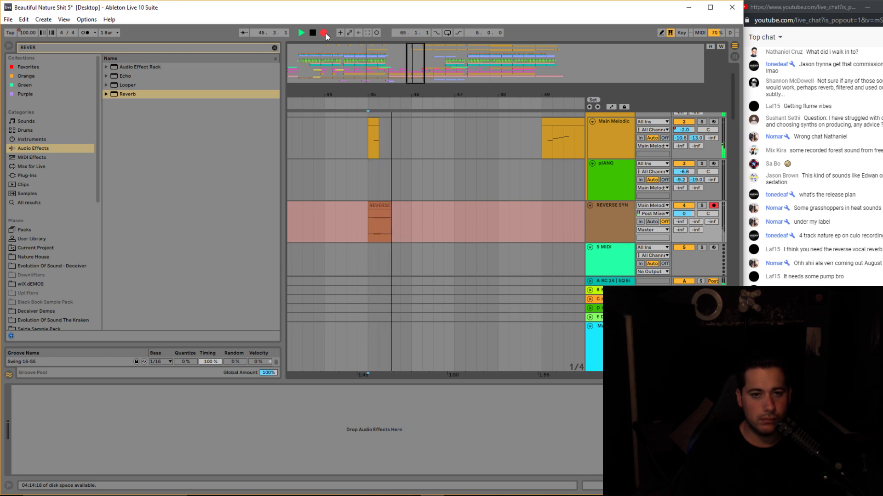
{"action": "left_click_drag", "start_coordinate": [414, 71], "coordinate": [424, 72]}
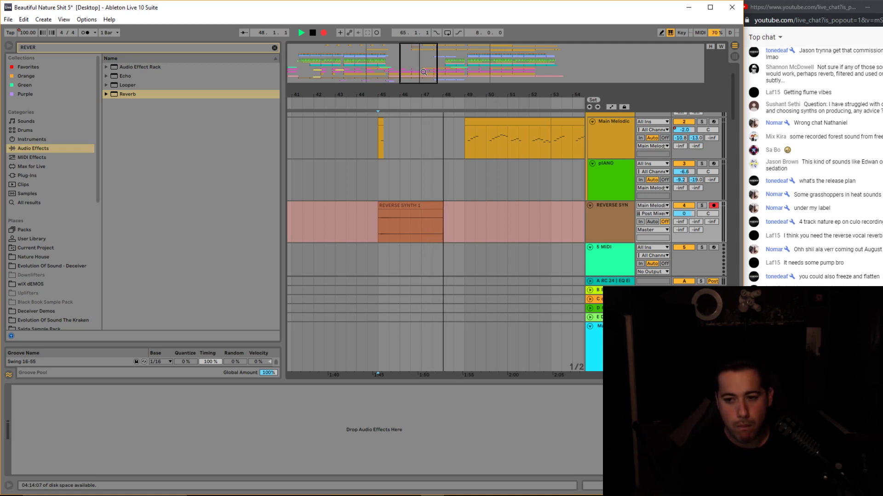
{"action": "key", "text": "space"}
Reverse the newly recorded audio clip on the REVERSE SYNTH track.
{"action": "left_click", "coordinate": [394, 206]}
{"action": "left_click_drag", "start_coordinate": [420, 96], "coordinate": [484, 110]}
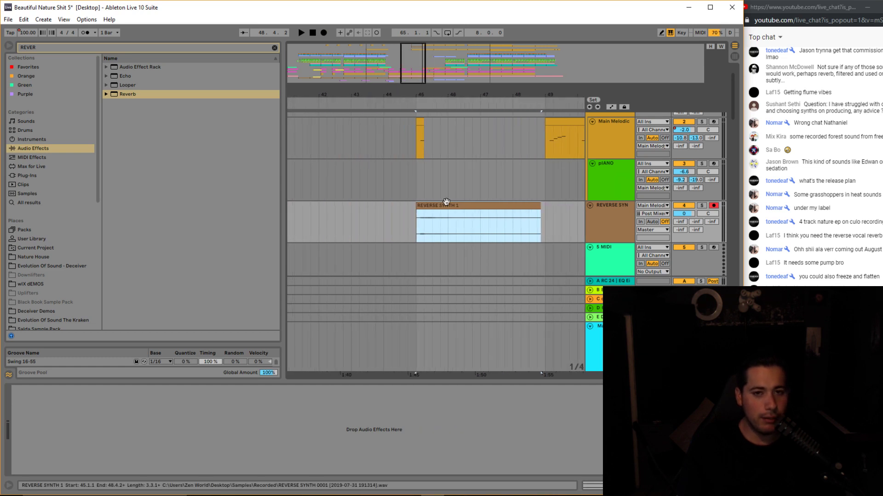
{"action": "double_click", "coordinate": [446, 204]}
{"action": "left_click", "coordinate": [82, 415]}
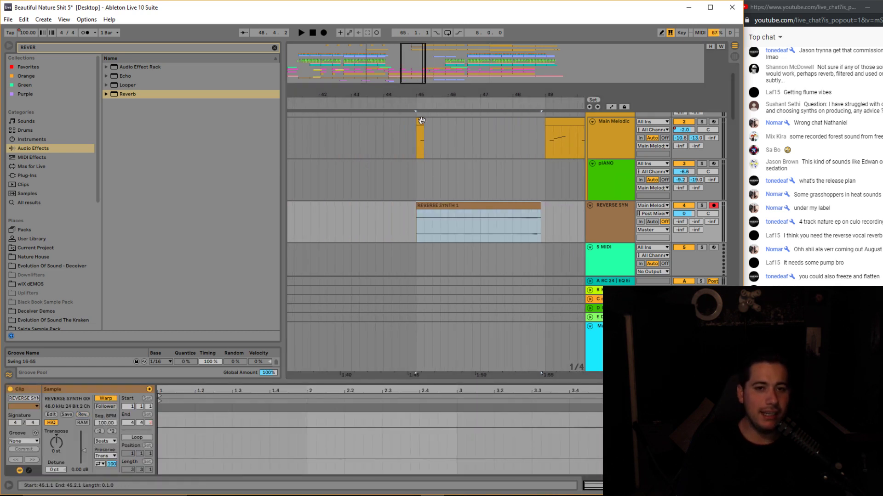
Extend the one-beat Main Melodic clip to bar 49 and move the reversed clip to start at about 41.3.
{"action": "left_click_drag", "start_coordinate": [422, 123], "coordinate": [545, 124]}
{"action": "left_click_drag", "start_coordinate": [493, 210], "coordinate": [385, 220]}
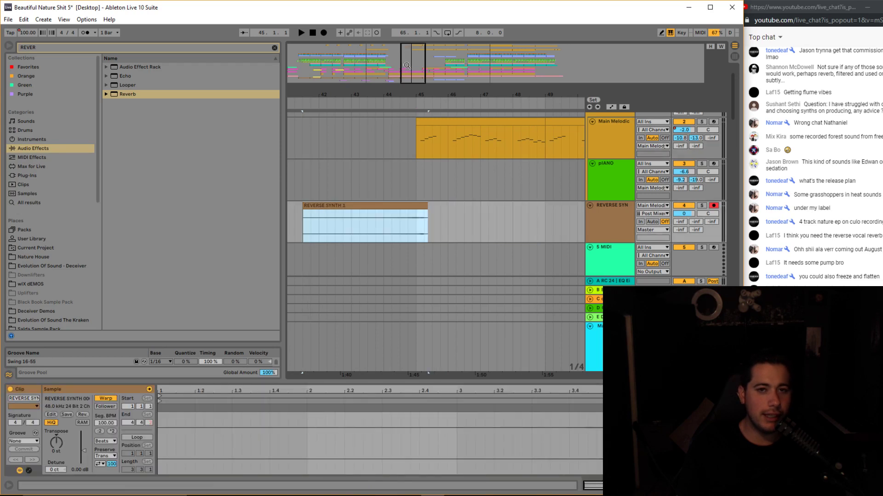
Trim the reversed clip's end to about 45.1.2 and raise its clip gain to 24 dB.
{"action": "left_click_drag", "start_coordinate": [406, 65], "coordinate": [410, 107]}
{"action": "left_click_drag", "start_coordinate": [524, 205], "coordinate": [505, 204]}
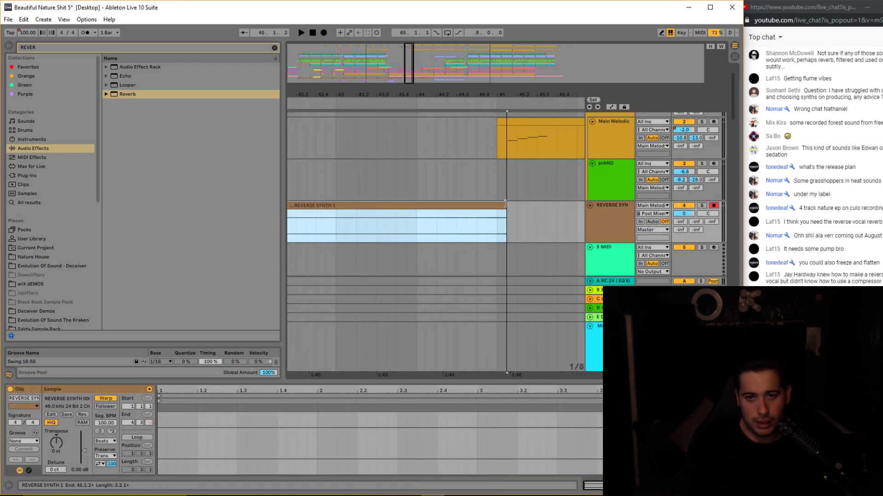
{"action": "left_click_drag", "start_coordinate": [84, 451], "coordinate": [83, 431]}
{"action": "left_click", "coordinate": [495, 209]}
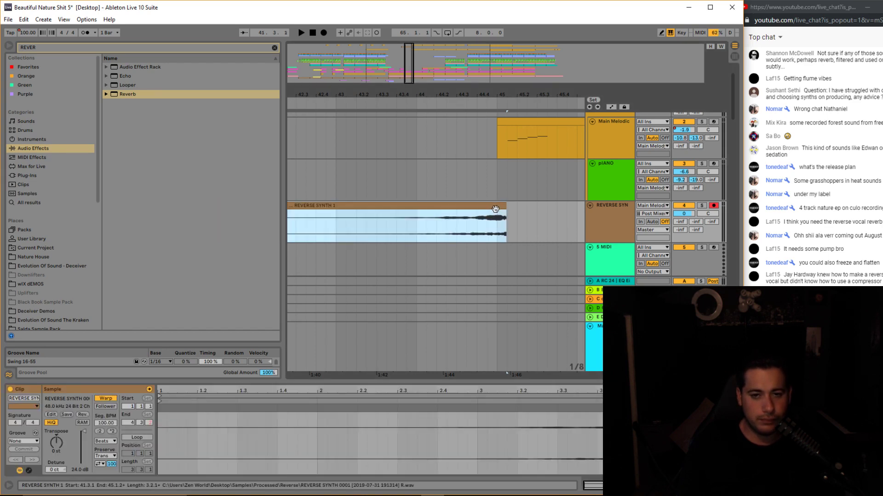
Delete the Reverb from the Main Melodic track.
{"action": "left_click", "coordinate": [632, 142]}
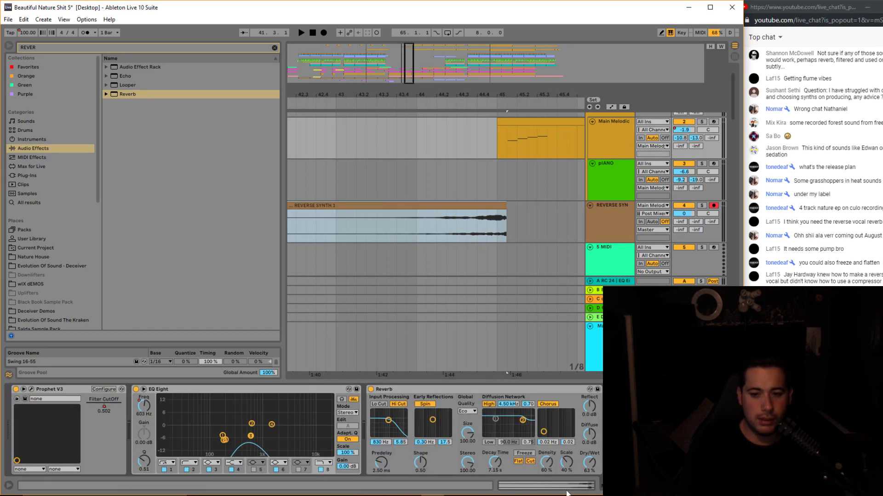
{"action": "left_click", "coordinate": [383, 391]}
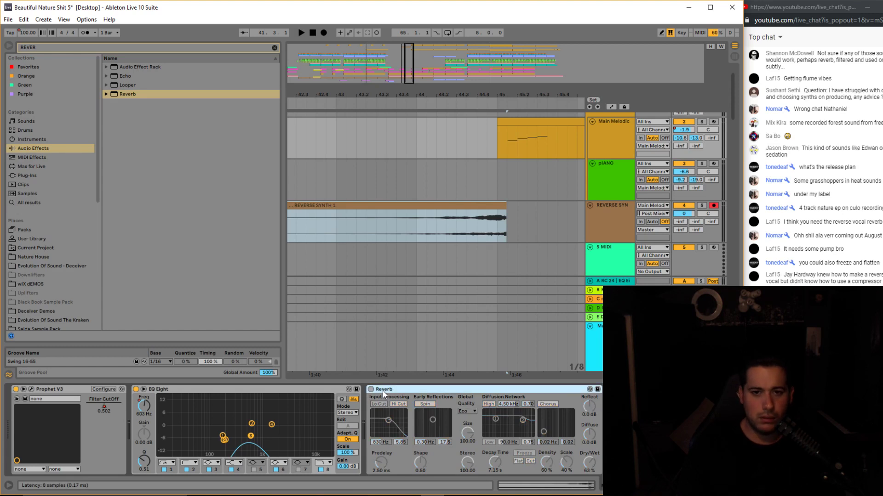
{"action": "key", "text": "Delete"}
Shift the reversed clip one beat later with a fade-out at its end, and set the REVERSE SYNTH track volume to -12.9 dB.
{"action": "left_click", "coordinate": [406, 231]}
{"action": "key", "text": "space"}
{"action": "mouse_move", "coordinate": [505, 206]}
{"action": "left_mouse_down"}
{"action": "mouse_move", "coordinate": [521, 218]}
{"action": "mouse_move", "coordinate": [504, 211]}
{"action": "mouse_move", "coordinate": [525, 211]}
{"action": "left_mouse_up"}
{"action": "left_click", "coordinate": [490, 212]}
{"action": "key", "text": "space"}
{"action": "key", "text": "space"}
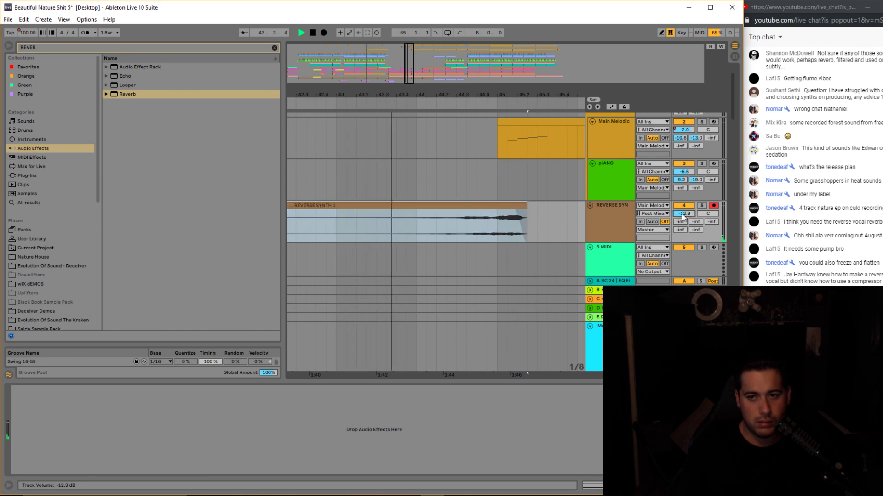
Add a Reverb to the REVERSE SYNTH track with 60 % Dry/Wet and a 2.76 s decay time.
{"action": "left_click", "coordinate": [275, 48]}
{"action": "type", "text": "REVER"}
{"action": "left_click", "coordinate": [128, 94]}
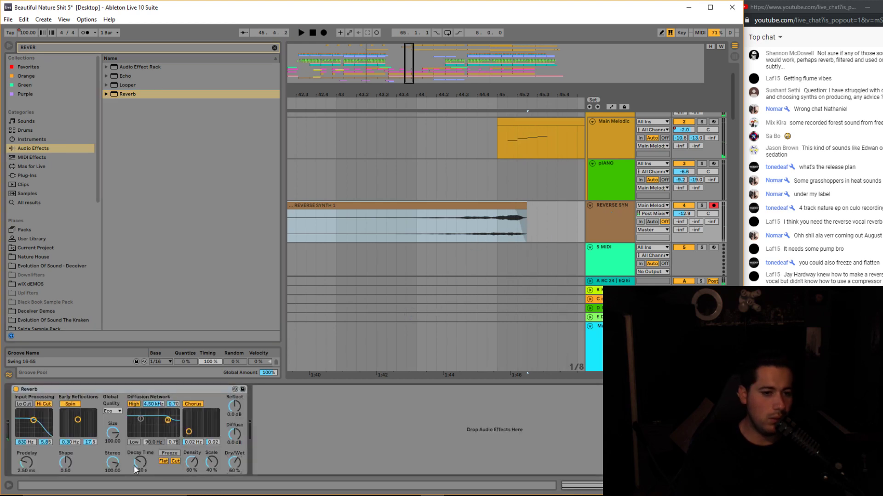
Trim the reversed clip's end to 45.1.3 and set the REVERSE SYNTH Reverb's decay time to 10.3 s while playing the transition.
{"action": "left_click_drag", "start_coordinate": [525, 208], "coordinate": [517, 212]}
{"action": "key", "text": "space"}
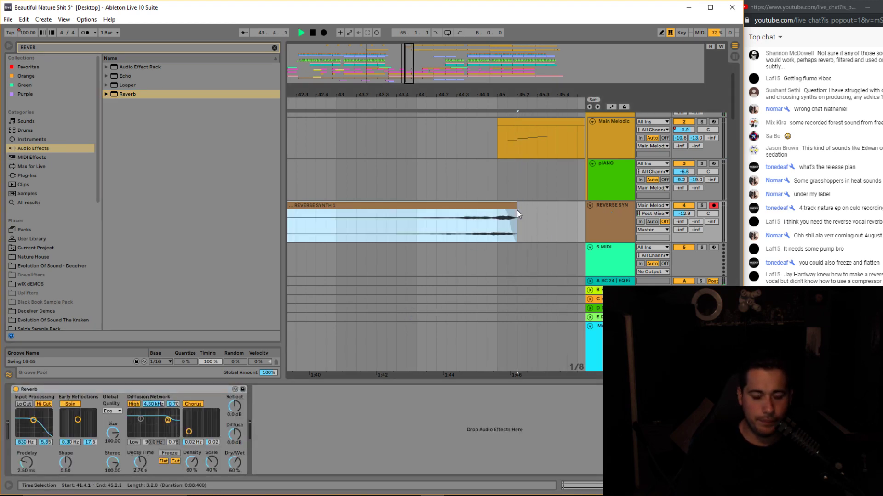
{"action": "left_click", "coordinate": [457, 228]}
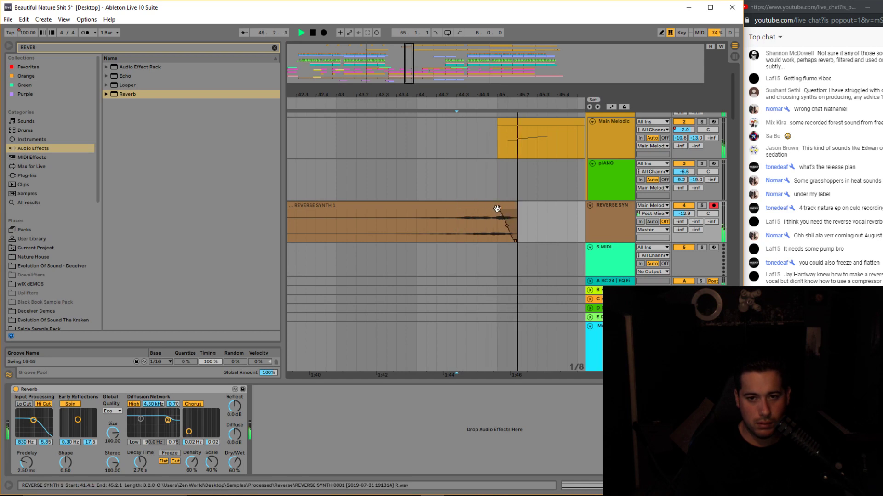
{"action": "key", "text": "space"}
{"action": "key", "text": "space"}
{"action": "left_click", "coordinate": [604, 220]}
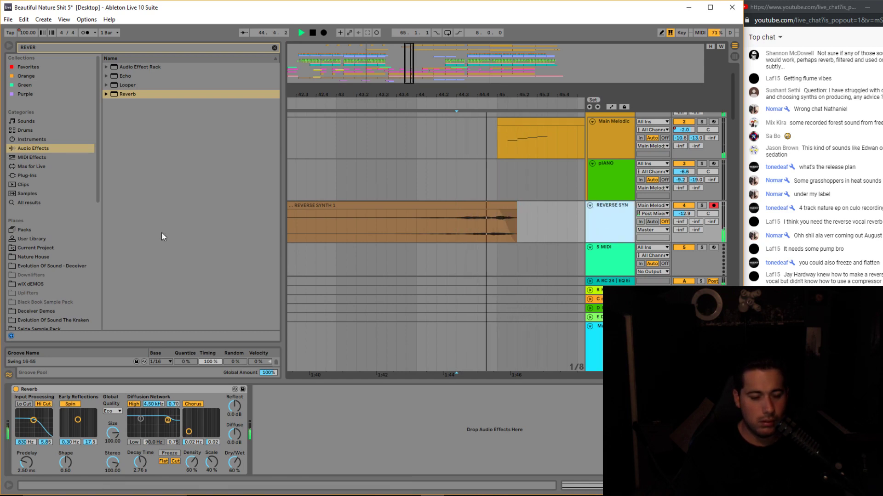
{"action": "left_click_drag", "start_coordinate": [138, 464], "coordinate": [138, 441]}
{"action": "left_click_drag", "start_coordinate": [515, 208], "coordinate": [507, 203]}
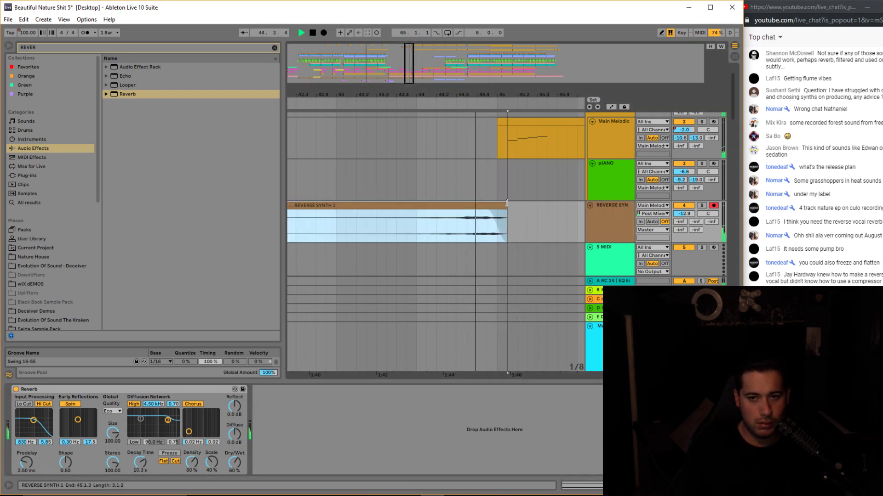
Disarm and solo the REVERSE SYNTH track, and add a Chorus after its Reverb.
{"action": "left_click", "coordinate": [710, 206]}
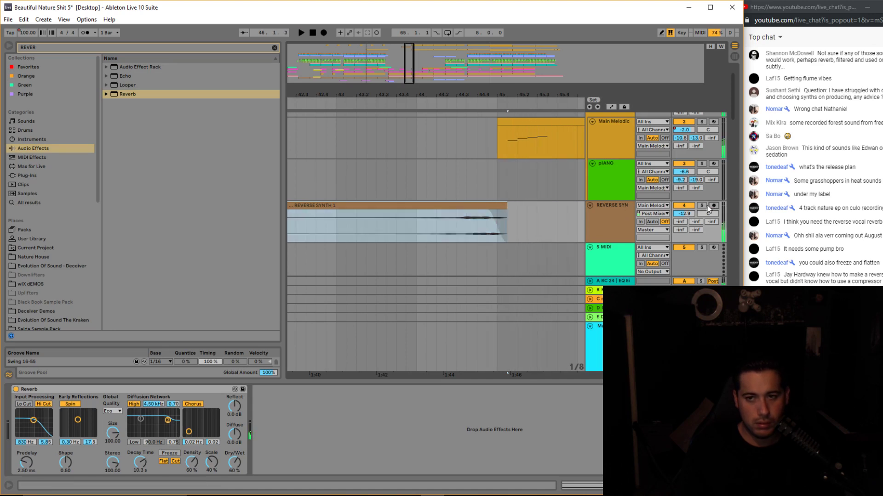
{"action": "left_click", "coordinate": [609, 225]}
{"action": "key", "text": "space"}
{"action": "left_click", "coordinate": [275, 48]}
{"action": "type", "text": "chorus"}
{"action": "left_click", "coordinate": [125, 75]}
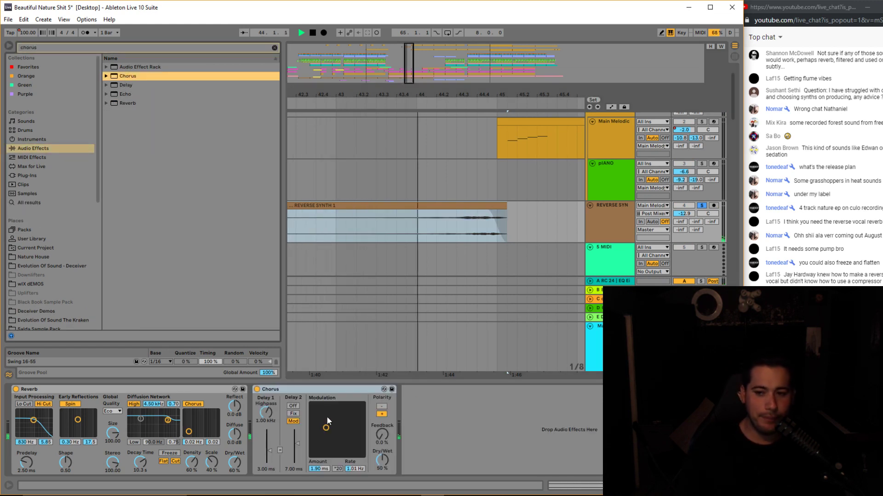
Move the Chorus in front of the Reverb and set its Dry/Wet to 78 % while playing the reversed clip.
{"action": "left_click", "coordinate": [327, 394]}
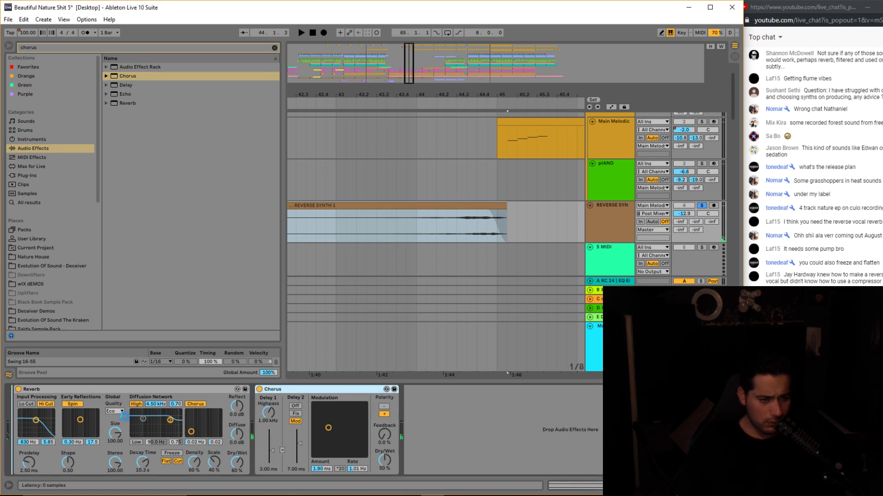
{"action": "key", "text": "space"}
{"action": "mouse_move", "coordinate": [139, 458]}
{"action": "left_mouse_down"}
{"action": "mouse_move", "coordinate": [138, 447]}
{"action": "mouse_move", "coordinate": [141, 456]}
{"action": "left_mouse_up"}
{"action": "key", "text": "space"}
{"action": "left_click", "coordinate": [404, 236]}
{"action": "key", "text": "space"}
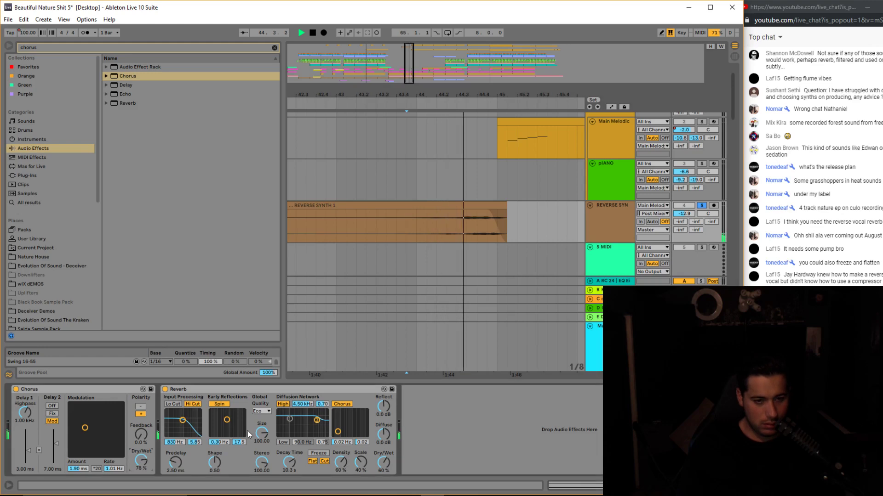
Set the Reverb's Dry/Wet to 48 % and the REVERSE SYNTH track volume to -0.3 dB, playing the transition unsoloed.
{"action": "left_click", "coordinate": [474, 211]}
{"action": "key", "text": "space"}
{"action": "double_click", "coordinate": [617, 206]}
{"action": "left_click_drag", "start_coordinate": [684, 214], "coordinate": [684, 202]}
{"action": "key", "text": "space"}
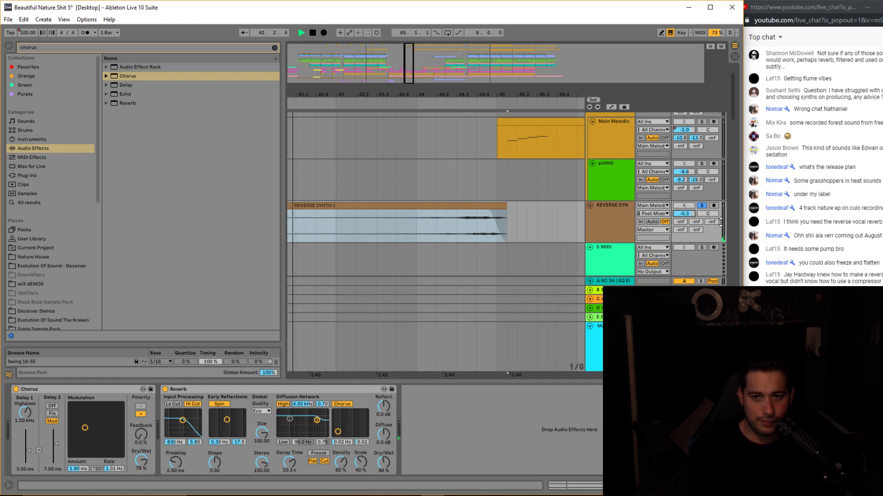
{"action": "left_click", "coordinate": [417, 230]}
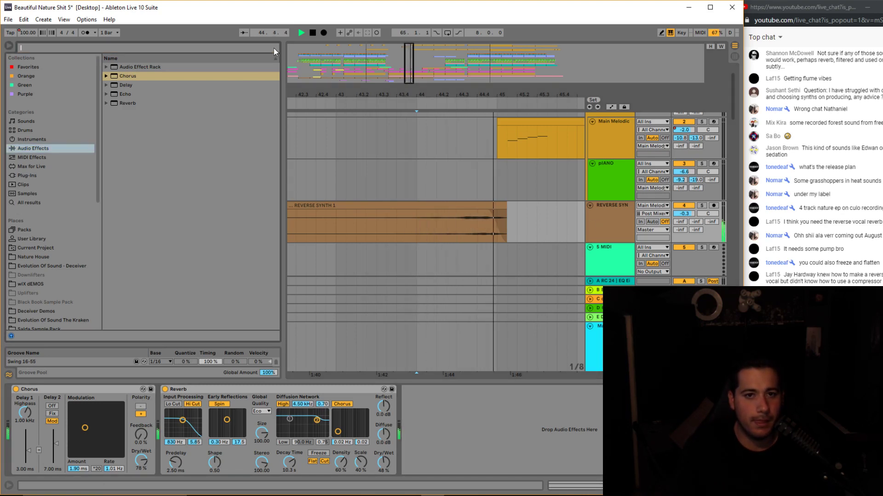
Add an EQ Eight after the Reverb on the REVERSE SYNTH track.
{"action": "left_click", "coordinate": [274, 47]}
{"action": "type", "text": "eq"}
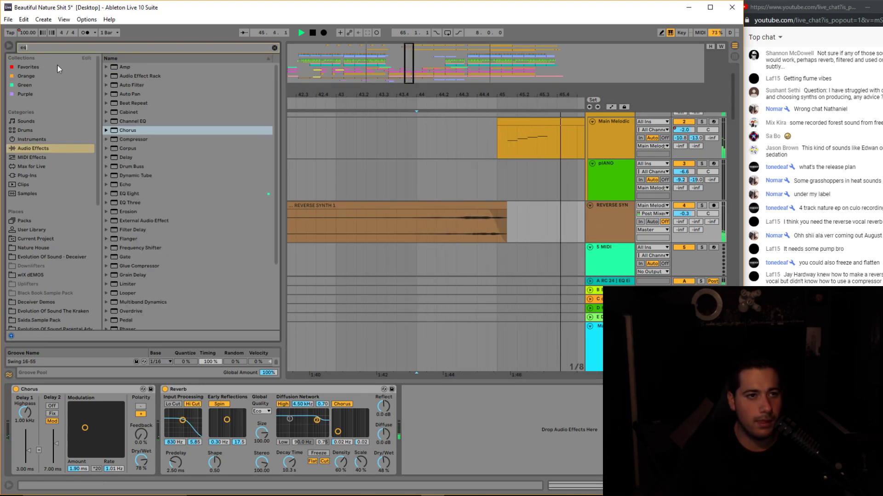
{"action": "left_click_drag", "start_coordinate": [124, 86], "coordinate": [494, 423]}
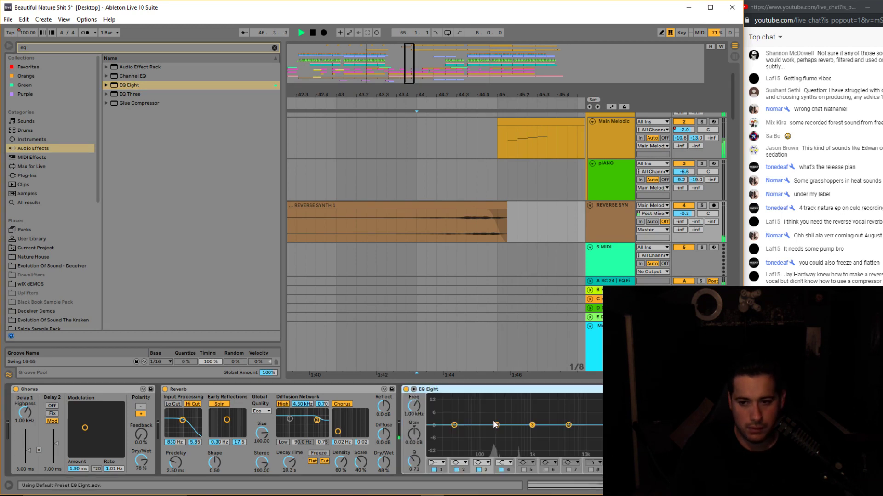
Make EQ Eight band 2 a low cut at about 758 Hz and boost the band 4 shelf 7.31 dB at 1.18 kHz.
{"action": "left_click", "coordinate": [467, 463]}
{"action": "left_click", "coordinate": [461, 414]}
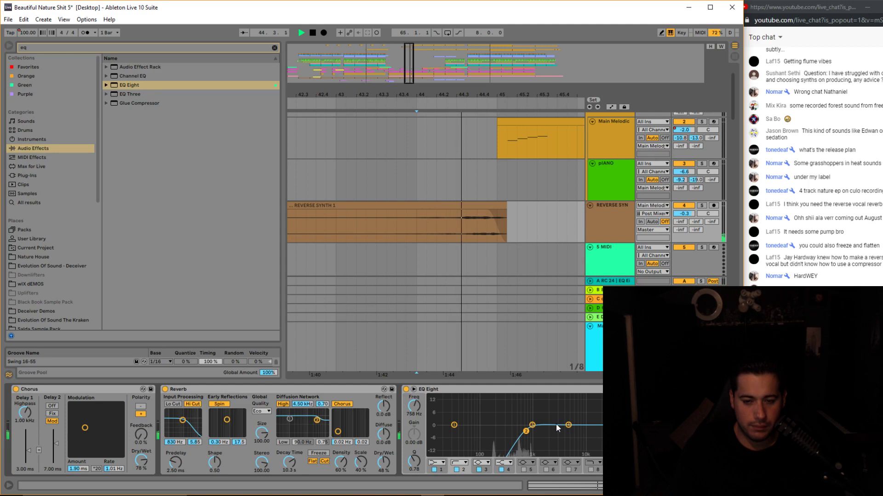
{"action": "left_click_drag", "start_coordinate": [569, 425], "coordinate": [536, 411]}
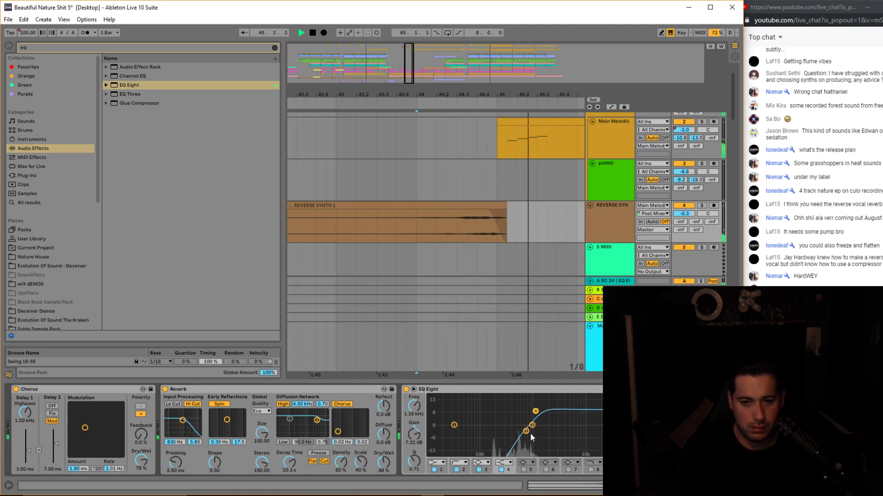
Set the EQ Eight low cut to 574 Hz and the REVERSE SYNTH track volume to 6.0 dB while playing the transition into bar 45.
{"action": "left_click", "coordinate": [386, 223]}
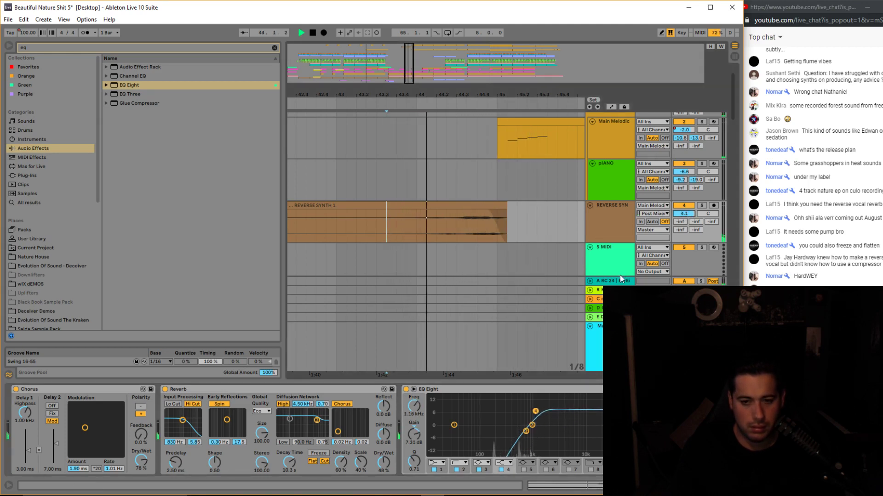
{"action": "left_click_drag", "start_coordinate": [526, 431], "coordinate": [525, 431]}
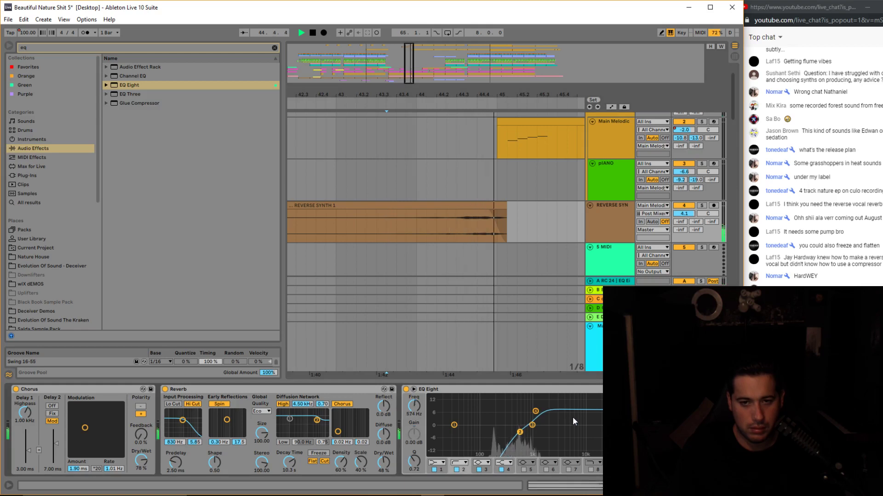
{"action": "scroll", "coordinate": [367, 151], "scroll_direction": "down", "scroll_amount": 3}
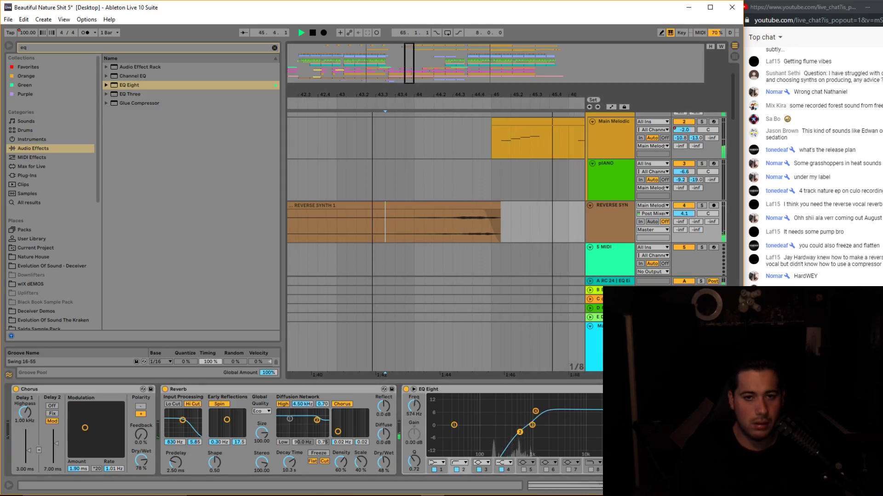
{"action": "left_click", "coordinate": [326, 178]}
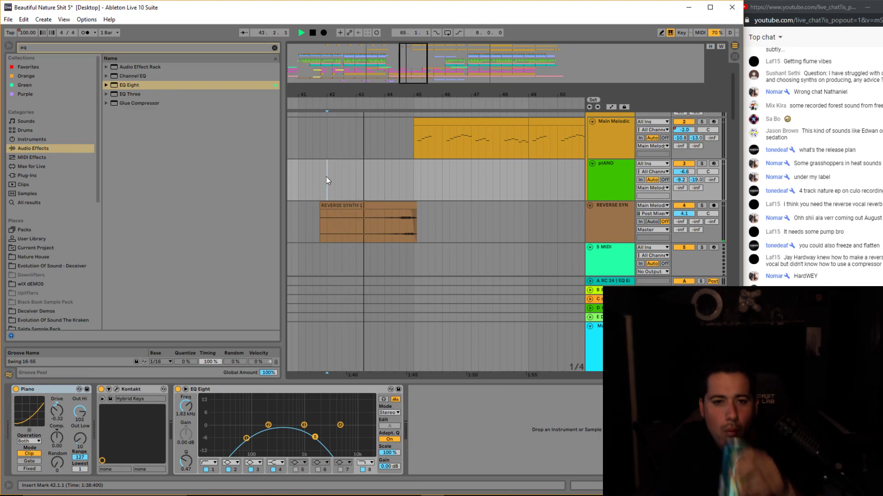
{"action": "left_click_drag", "start_coordinate": [389, 91], "coordinate": [392, 113]}
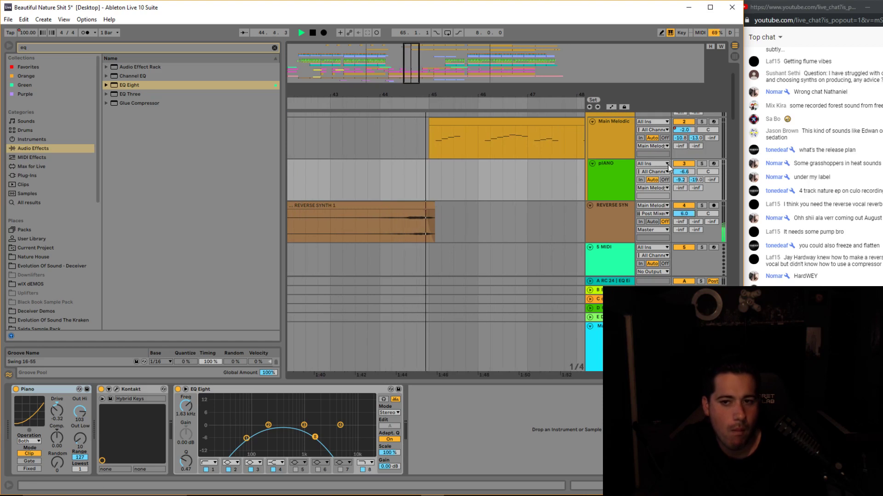
Add the S1 Imager Stereo plug-in between the Reverb and EQ Eight on the REVERSE SYNTH track.
{"action": "left_click_drag", "start_coordinate": [450, 98], "coordinate": [449, 86]}
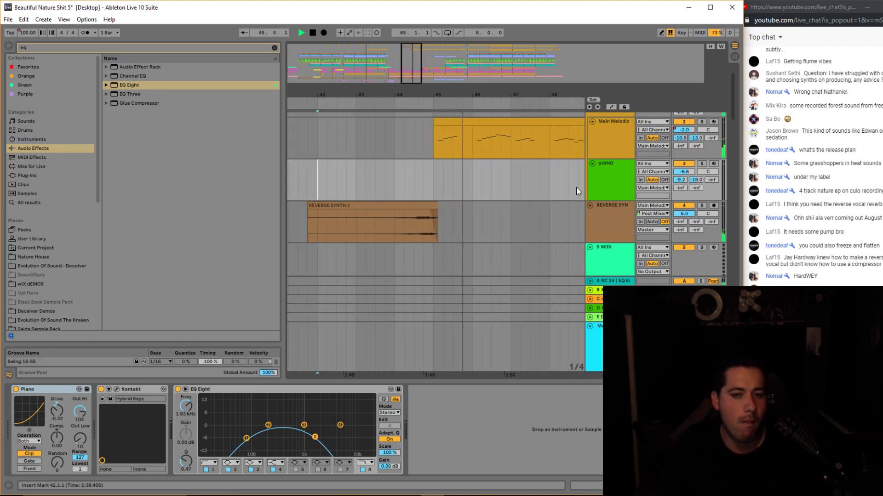
{"action": "left_click", "coordinate": [615, 220]}
{"action": "key", "text": "space"}
{"action": "left_click", "coordinate": [273, 48]}
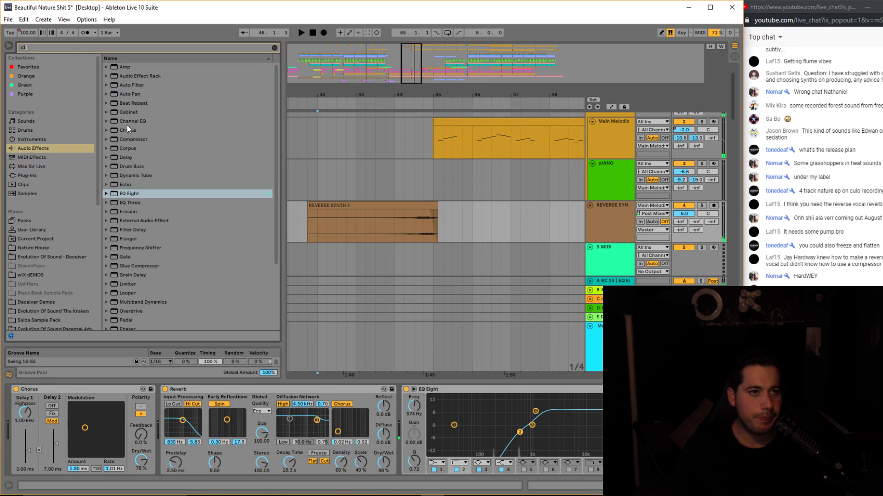
{"action": "type", "text": "s1"}
{"action": "left_click", "coordinate": [31, 175]}
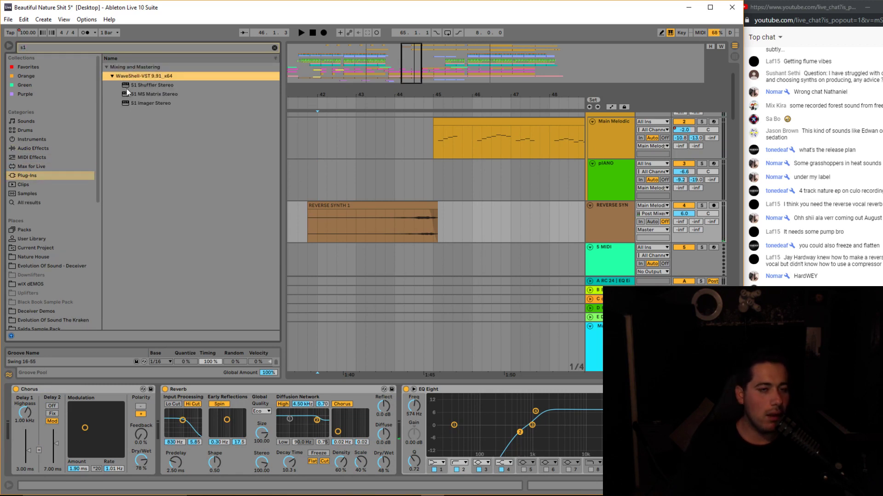
{"action": "left_click", "coordinate": [139, 103]}
{"action": "left_click_drag", "start_coordinate": [368, 266], "coordinate": [415, 434]}
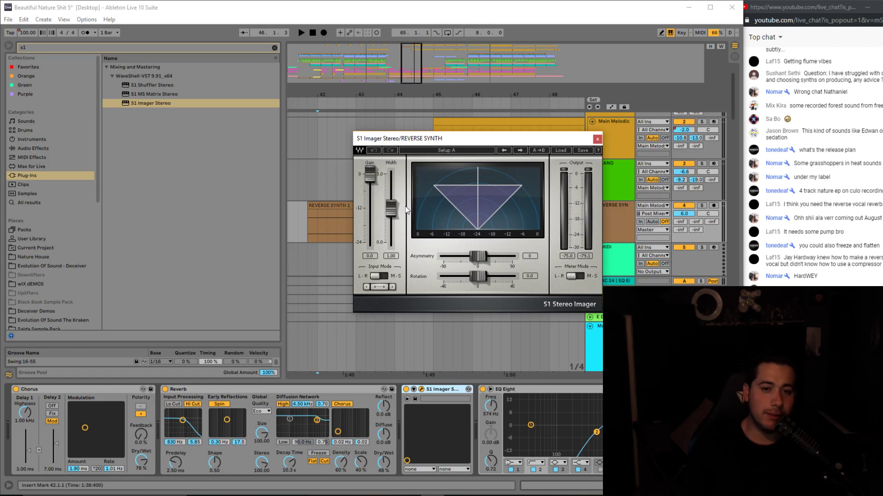
{"action": "left_click", "coordinate": [597, 139]}
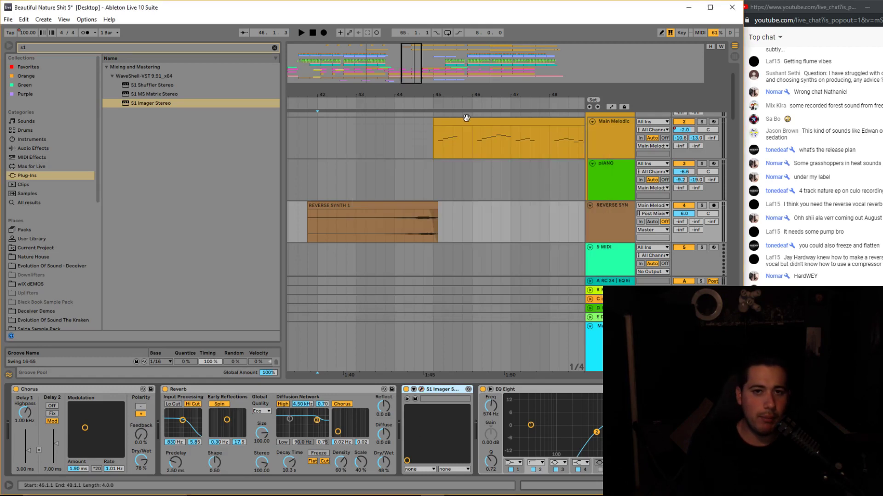
Play the reversed synth transition from 44.2.3 into bar 45 with the S1 Imager active.
{"action": "mouse_move", "coordinate": [406, 74]}
{"action": "left_mouse_down"}
{"action": "mouse_move", "coordinate": [407, 101]}
{"action": "mouse_move", "coordinate": [407, 92]}
{"action": "left_mouse_up"}
{"action": "left_click", "coordinate": [505, 211]}
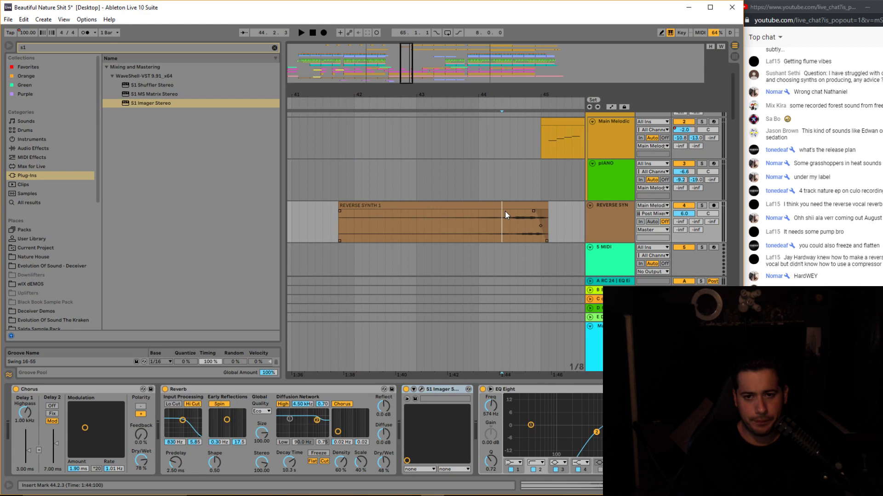
{"action": "key", "text": "space"}
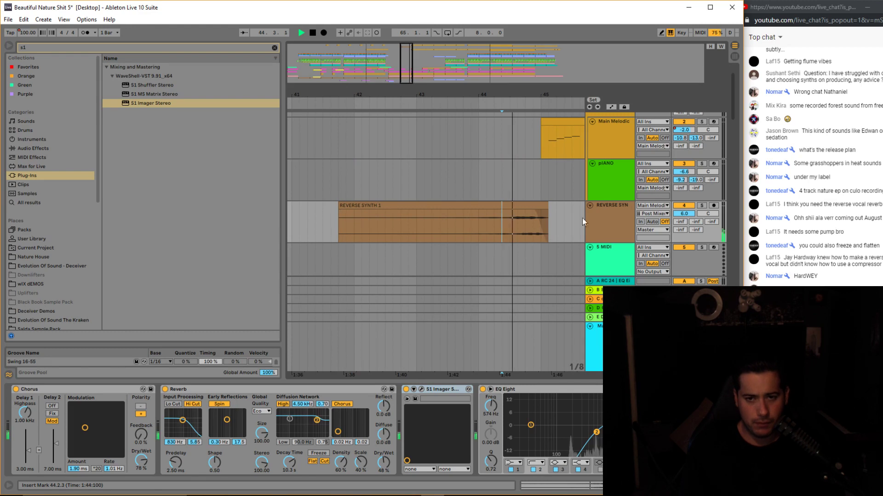
Automate the S1 Imager Width on the REVERSE SYNTH track to ramp up from 0.50 at bar 43 to the clip's end.
{"action": "left_click", "coordinate": [421, 390]}
{"action": "left_click", "coordinate": [597, 138]}
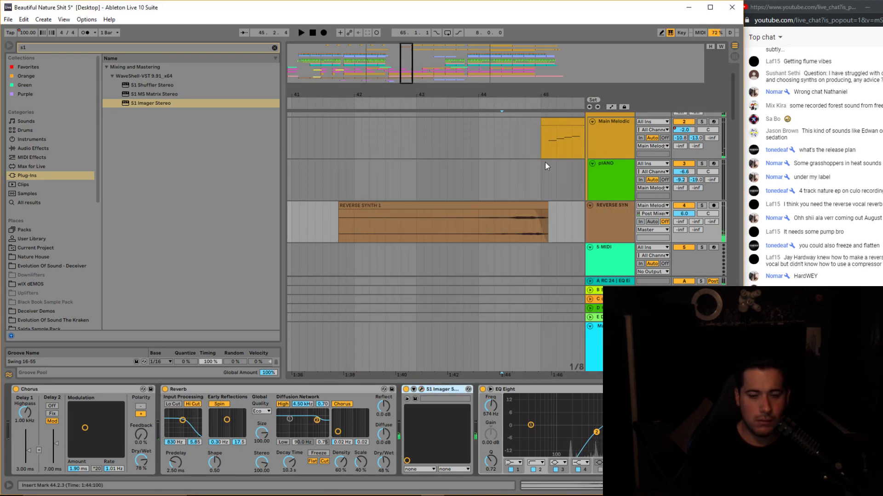
{"action": "left_click", "coordinate": [610, 106]}
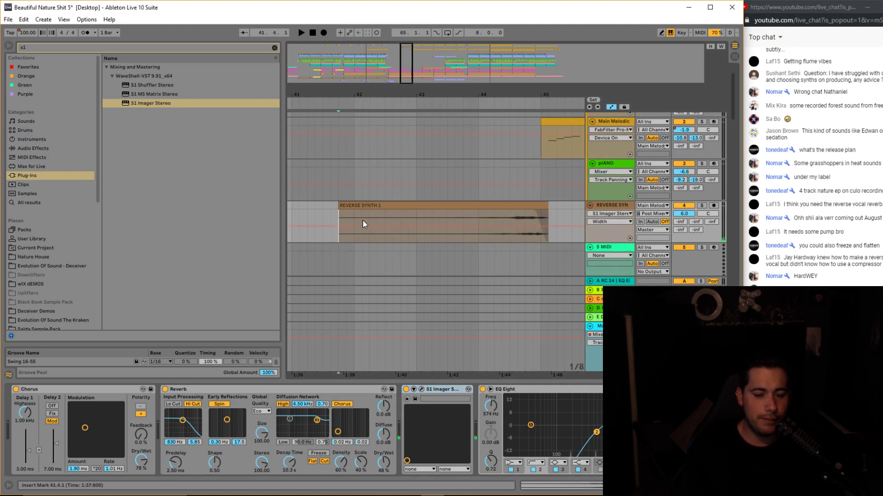
{"action": "left_click", "coordinate": [401, 223]}
{"action": "key", "text": "space"}
{"action": "left_click", "coordinate": [420, 226]}
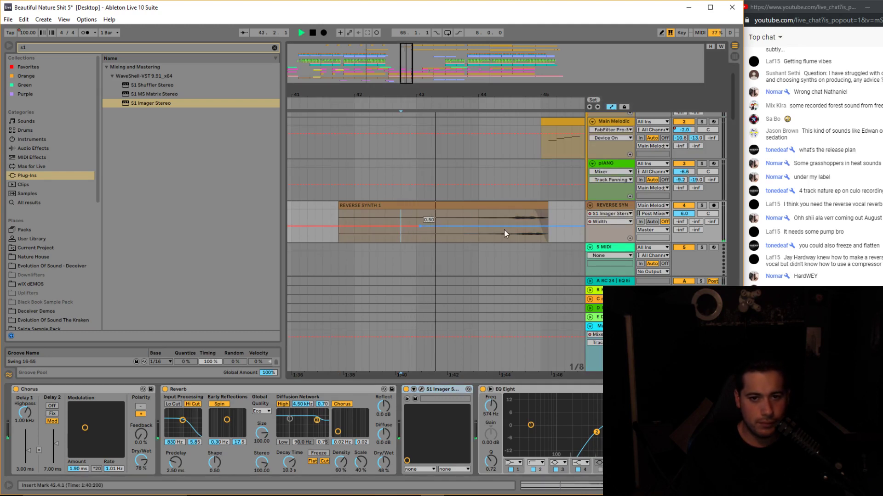
{"action": "left_click_drag", "start_coordinate": [545, 226], "coordinate": [548, 211]}
{"action": "left_click_drag", "start_coordinate": [437, 94], "coordinate": [318, 91]}
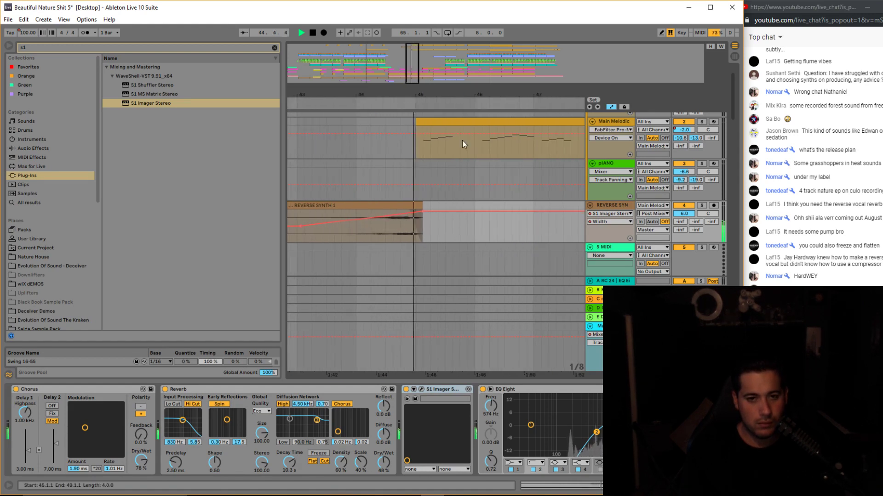
{"action": "left_click_drag", "start_coordinate": [453, 95], "coordinate": [391, 53]}
Stop playback and look at the Prophet V3 synth and its preset on the Main Melodic Lead track.
{"action": "left_click", "coordinate": [614, 122]}
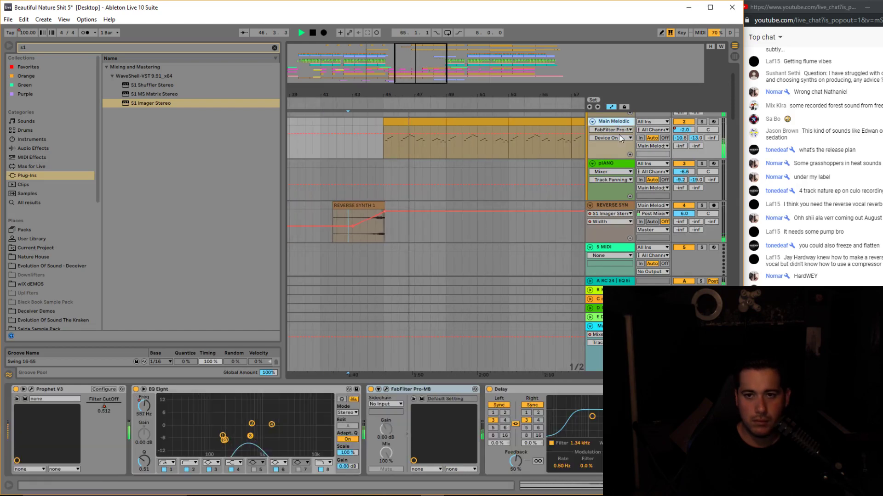
{"action": "scroll", "coordinate": [615, 123], "scroll_direction": "up", "scroll_amount": 1}
{"action": "key", "text": "space"}
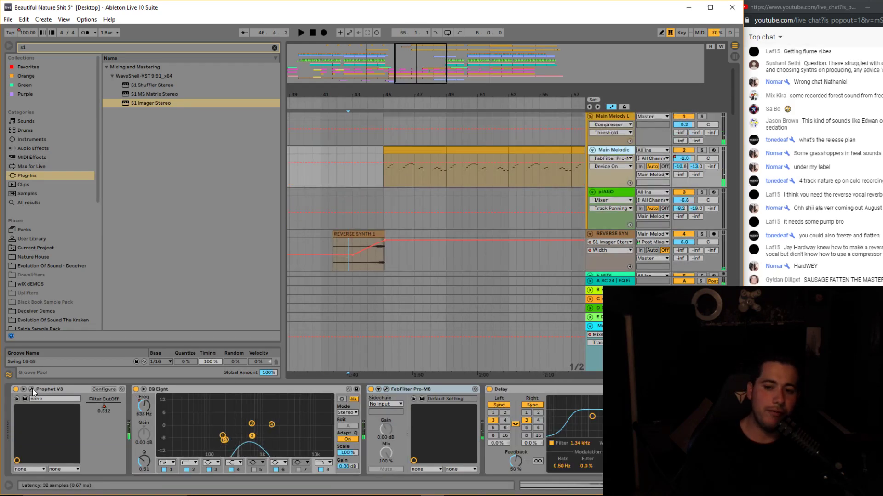
{"action": "left_click", "coordinate": [31, 389]}
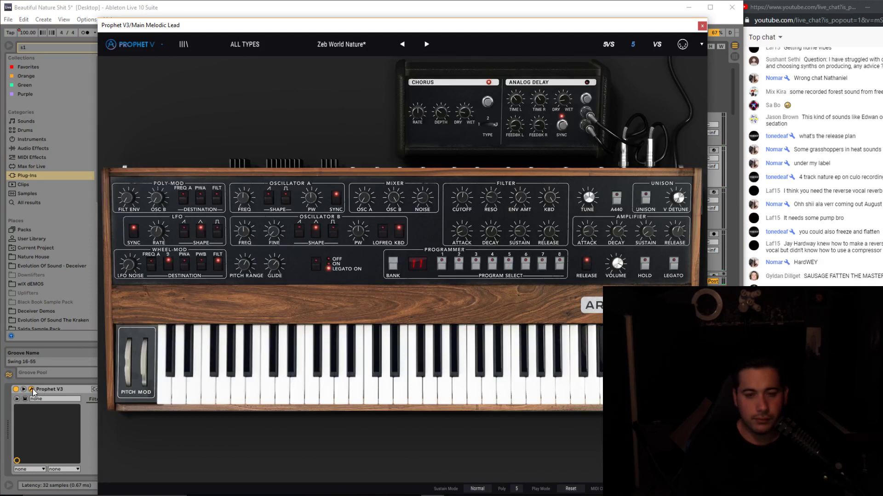
{"action": "left_click", "coordinate": [347, 40]}
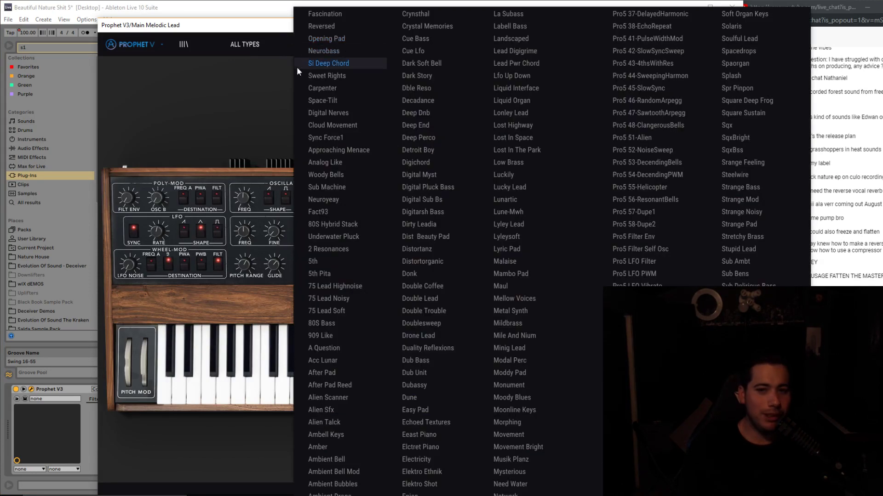
{"action": "left_click", "coordinate": [232, 24]}
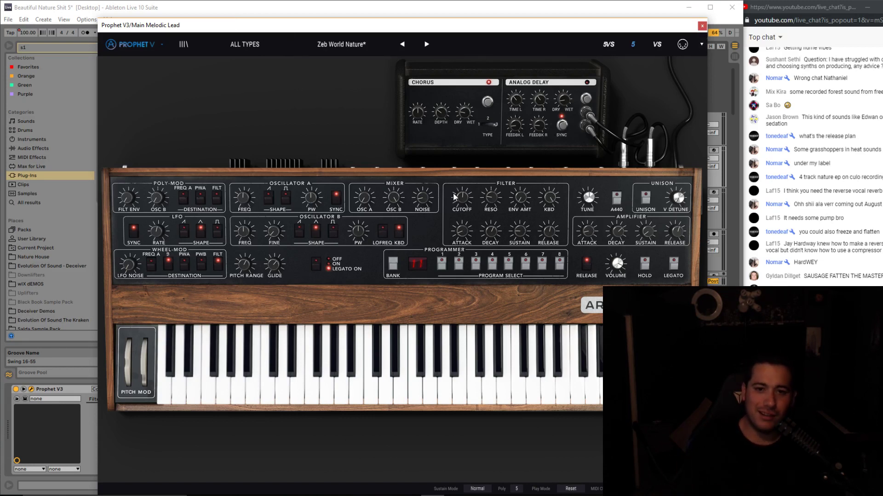
{"action": "left_click", "coordinate": [702, 26]}
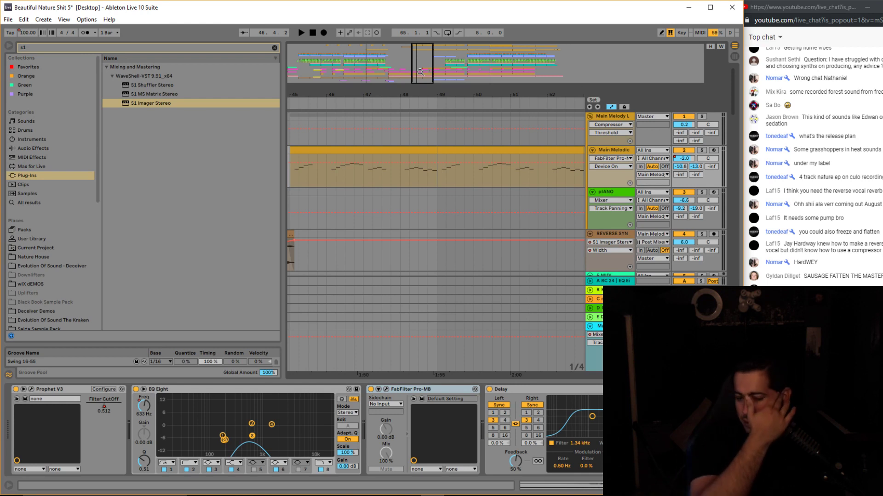
Play the arrangement from bar 49 and check the master's frequency spectrum and levels in SPAN.
{"action": "left_click_drag", "start_coordinate": [419, 72], "coordinate": [420, 60]}
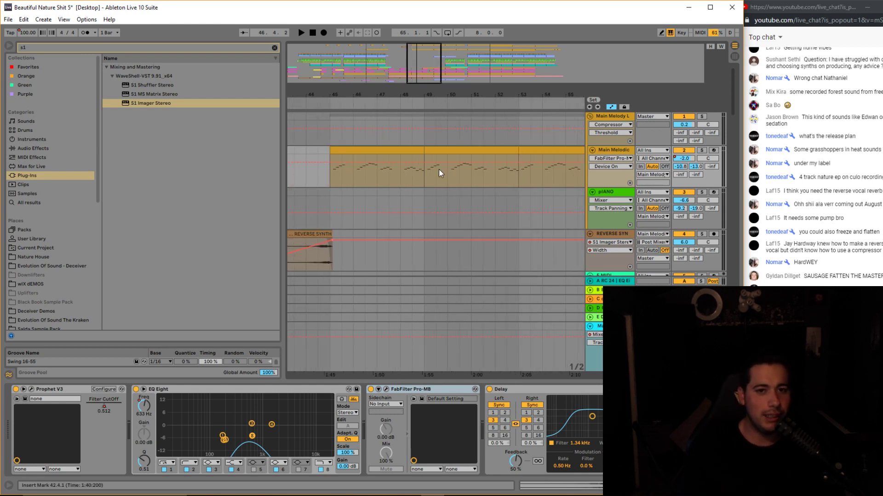
{"action": "key", "text": "space"}
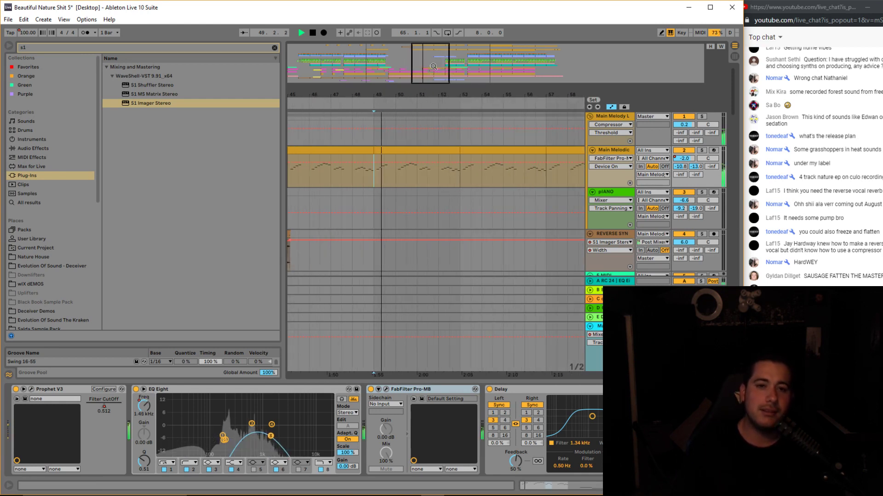
{"action": "left_click_drag", "start_coordinate": [535, 97], "coordinate": [437, 97]}
{"action": "scroll", "coordinate": [446, 189], "scroll_direction": "down", "scroll_amount": 2}
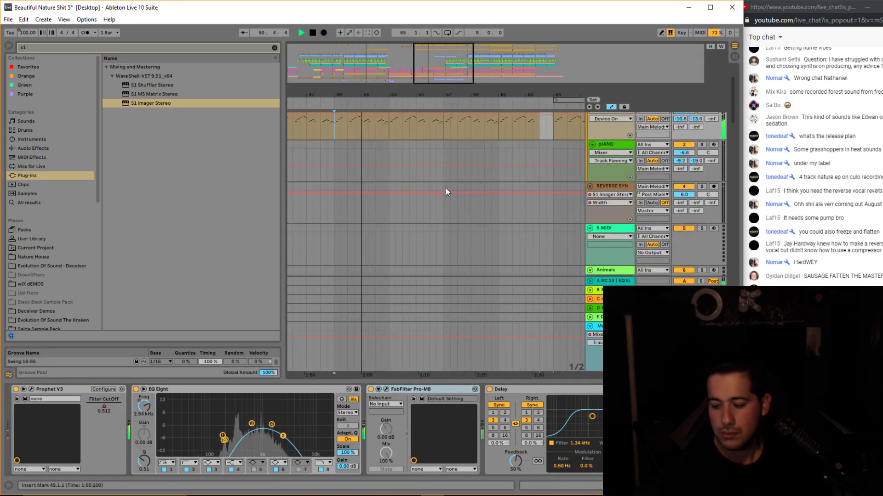
{"action": "scroll", "coordinate": [460, 207], "scroll_direction": "down", "scroll_amount": 2}
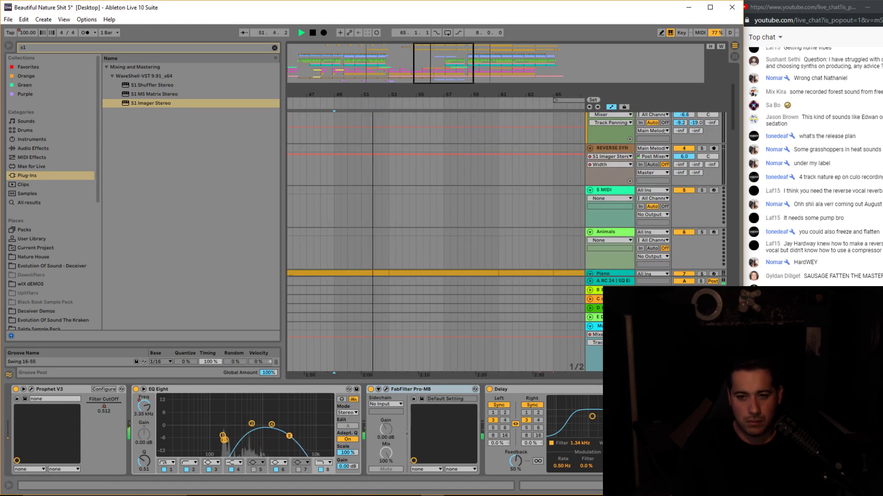
{"action": "left_click", "coordinate": [610, 326]}
{"action": "left_click", "coordinate": [521, 389]}
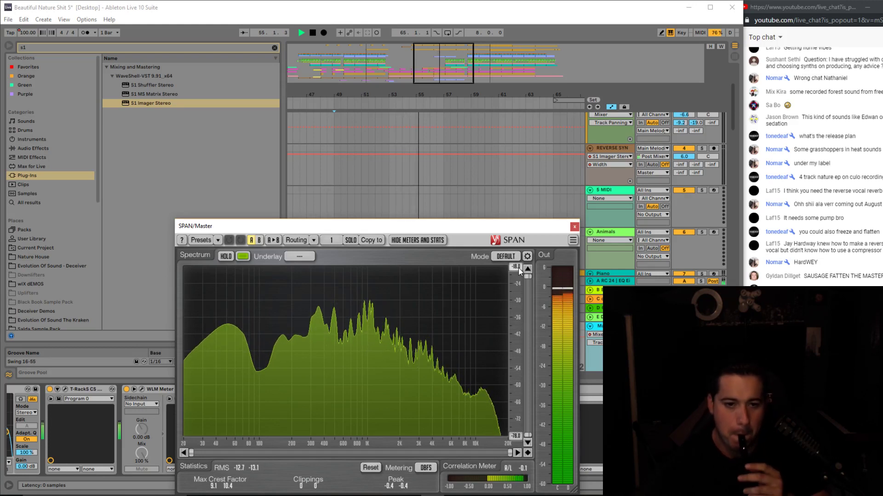
{"action": "left_click", "coordinate": [574, 226]}
Smooth the Kalimba SHOT track's Auto Filter Frequency automation into a steady rise from bar 49 toward bar 65.
{"action": "scroll", "coordinate": [458, 89], "scroll_direction": "up", "scroll_amount": 3}
{"action": "left_click_drag", "start_coordinate": [454, 69], "coordinate": [459, 49]}
{"action": "scroll", "coordinate": [556, 185], "scroll_direction": "down", "scroll_amount": 15}
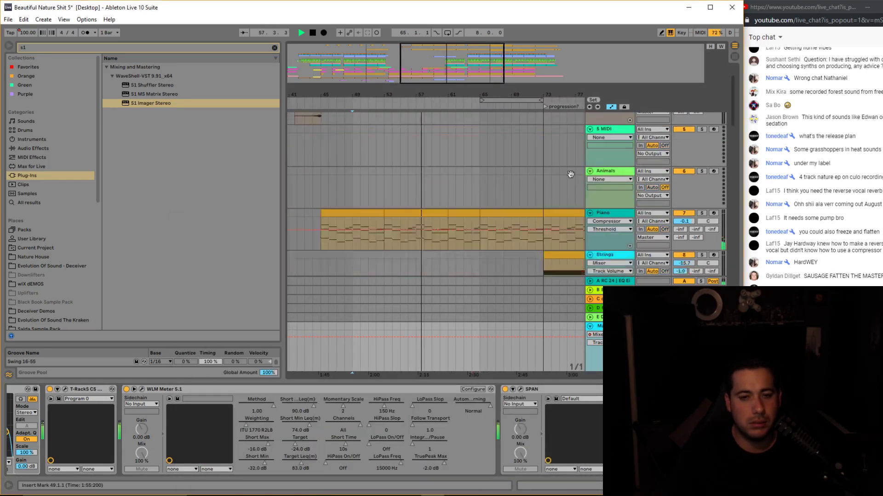
{"action": "left_click", "coordinate": [619, 213]}
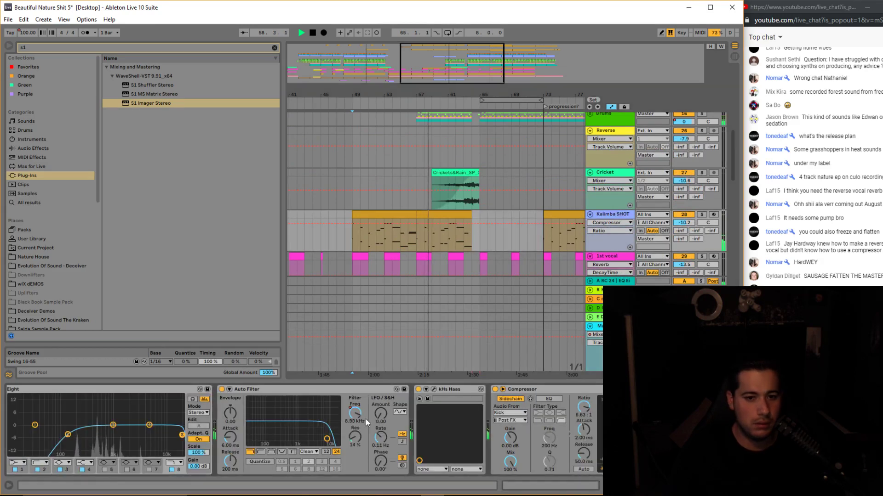
{"action": "left_click", "coordinate": [354, 414]}
{"action": "left_click", "coordinate": [415, 222]}
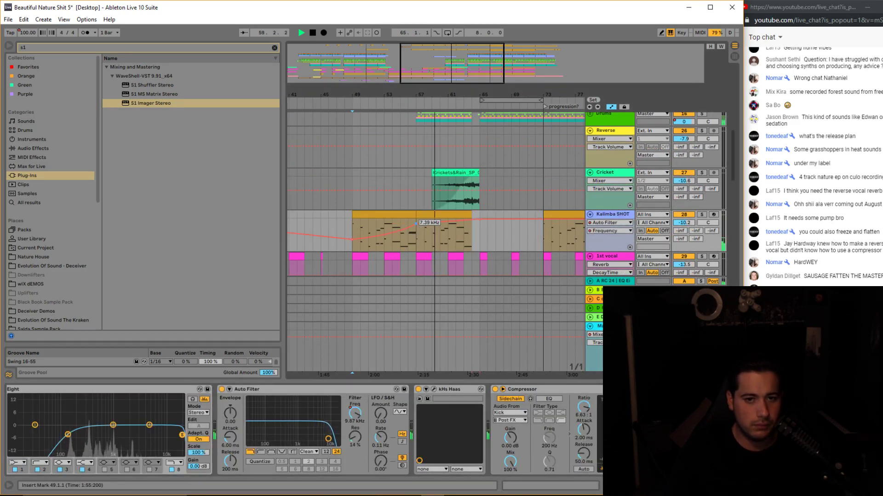
{"action": "left_click", "coordinate": [402, 216]}
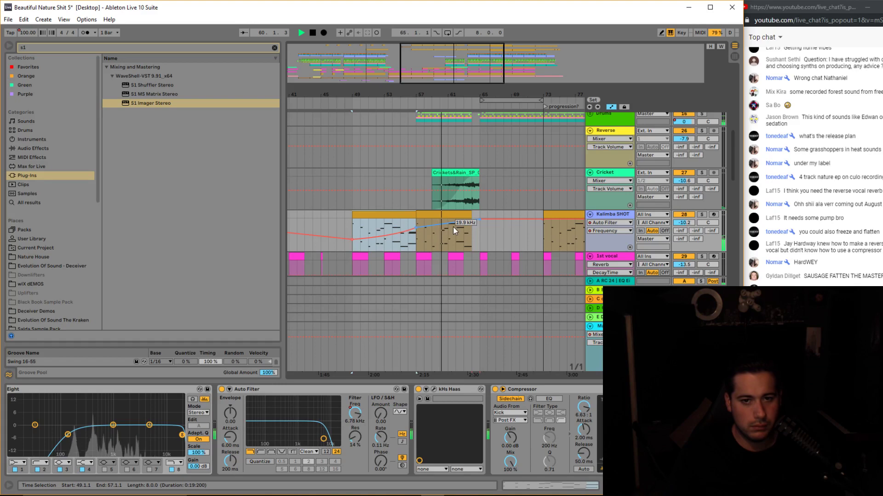
{"action": "left_click", "coordinate": [417, 227]}
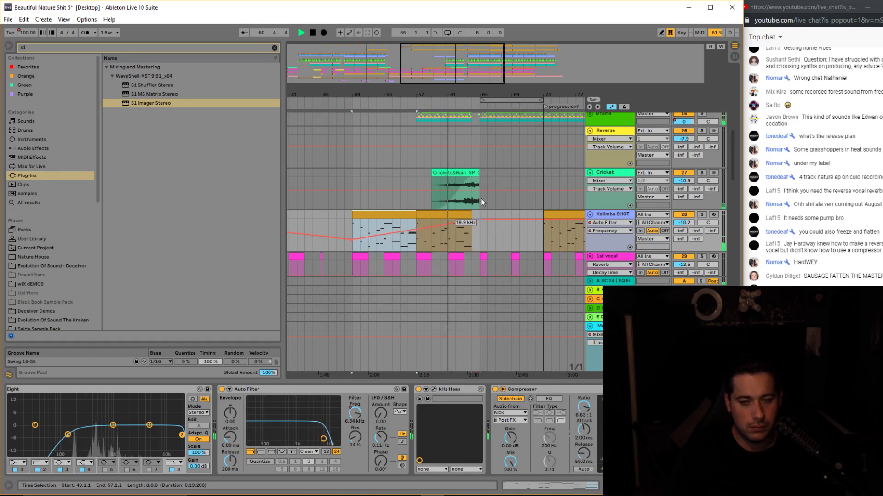
Insert an audio track below the Cricket track and name it PINK NOISE UP.
{"action": "left_click_drag", "start_coordinate": [453, 58], "coordinate": [452, 76]}
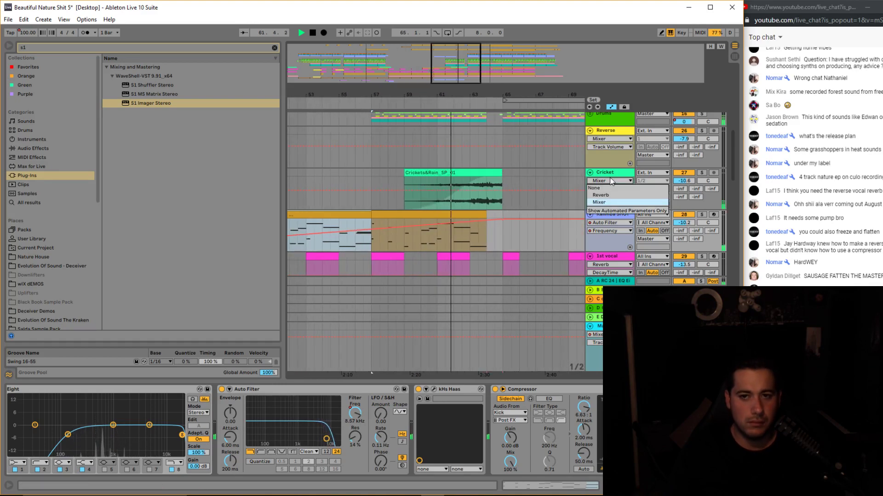
{"action": "left_click", "coordinate": [608, 176]}
{"action": "key", "text": "ctrl+t"}
{"action": "type", "text": "PINK NOISE UP"}
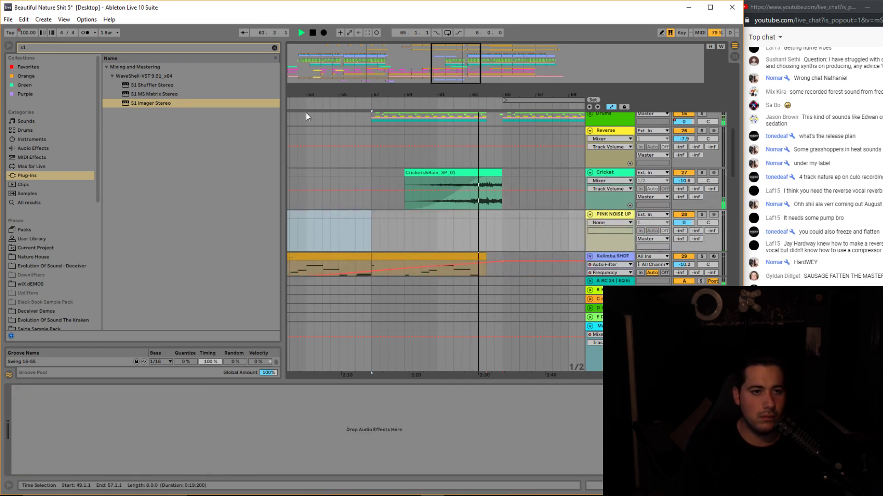
Search the plug-ins for "mini" and try to load Mini V3 onto the PINK NOISE UP track.
{"action": "left_click", "coordinate": [275, 48]}
{"action": "type", "text": "moog"}
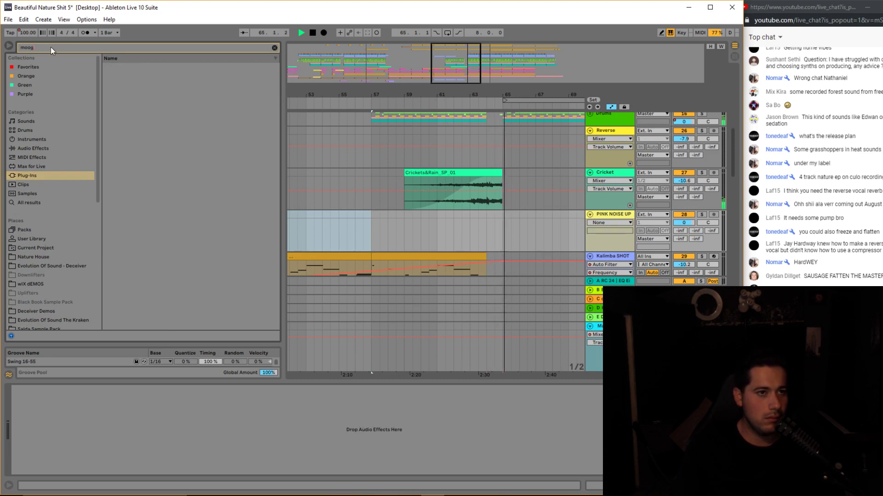
{"action": "type", "text": " su"}
{"action": "key", "text": "BackSpace"}
{"action": "key", "text": "BackSpace"}
{"action": "key", "text": "BackSpace"}
{"action": "key", "text": "BackSpace"}
{"action": "key", "text": "BackSpace"}
{"action": "key", "text": "BackSpace"}
{"action": "key", "text": "BackSpace"}
{"action": "type", "text": "mini"}
{"action": "left_click_drag", "start_coordinate": [140, 85], "coordinate": [611, 216]}
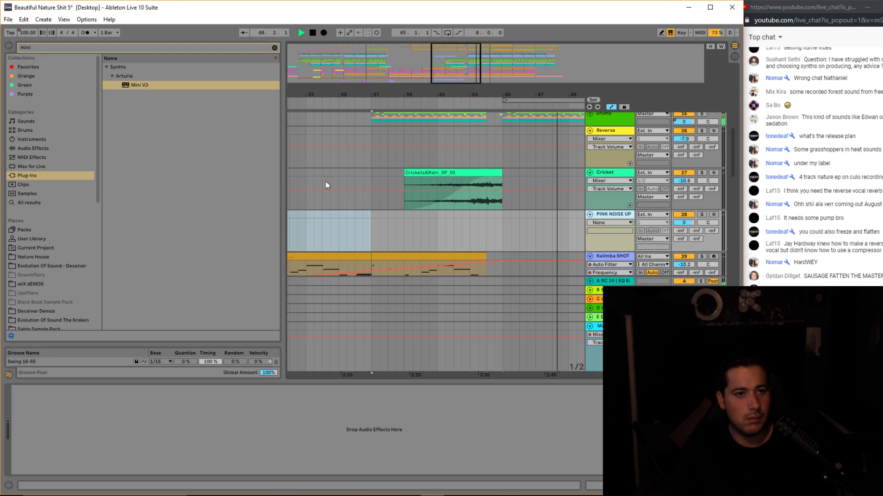
Create a MIDI track with Mini V3 below PINK NOISE UP and insert an empty MIDI clip from bar 57 to bar 65.
{"action": "key", "text": "ctrl+shift+t"}
{"action": "left_click_drag", "start_coordinate": [144, 87], "coordinate": [607, 267]}
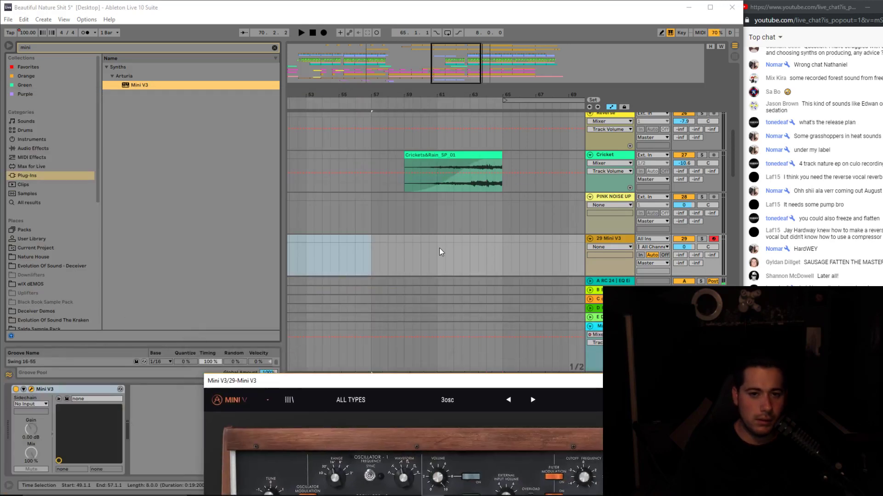
{"action": "left_click_drag", "start_coordinate": [498, 241], "coordinate": [375, 246]}
{"action": "key", "text": "ctrl+shift+m"}
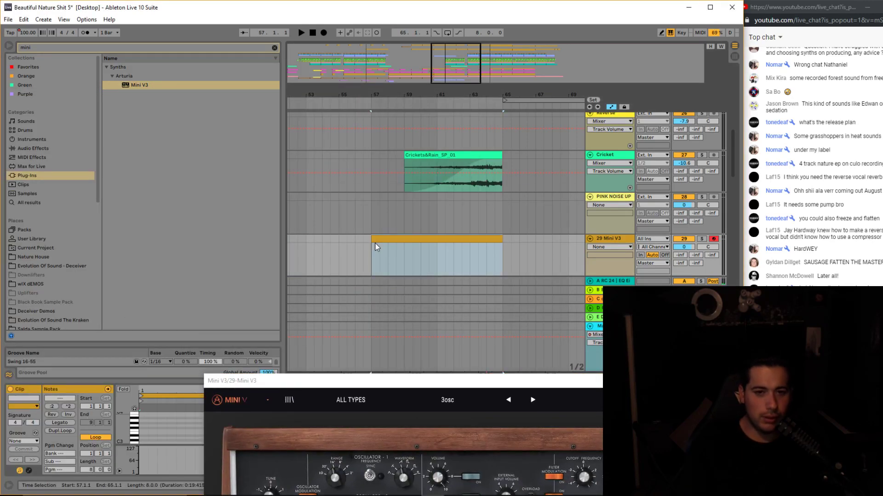
Adjust the noise level in Mini V3 on track 29 and close the synth's window.
{"action": "left_click_drag", "start_coordinate": [376, 381], "coordinate": [402, 231]}
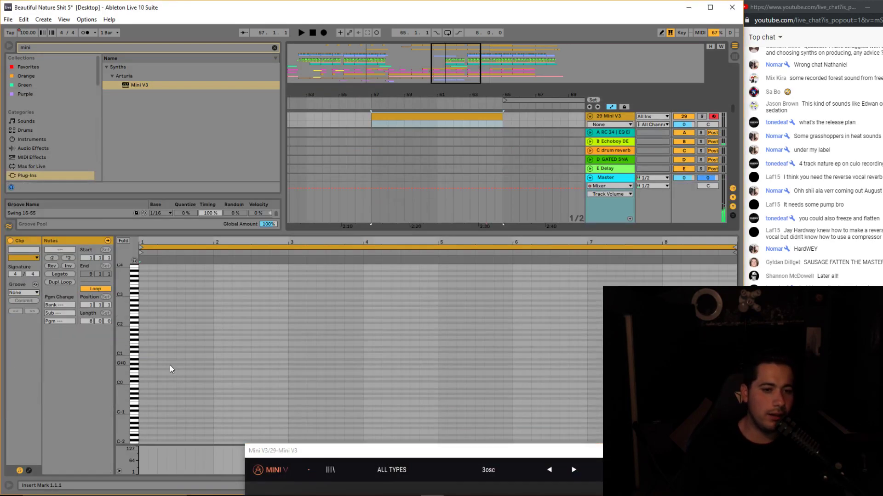
{"action": "left_click_drag", "start_coordinate": [361, 453], "coordinate": [338, 181]}
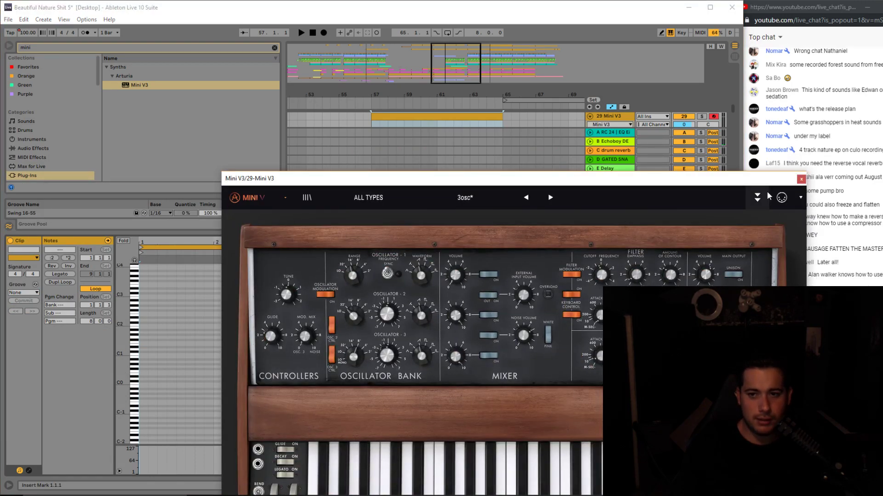
{"action": "left_click_drag", "start_coordinate": [767, 185], "coordinate": [635, 176]}
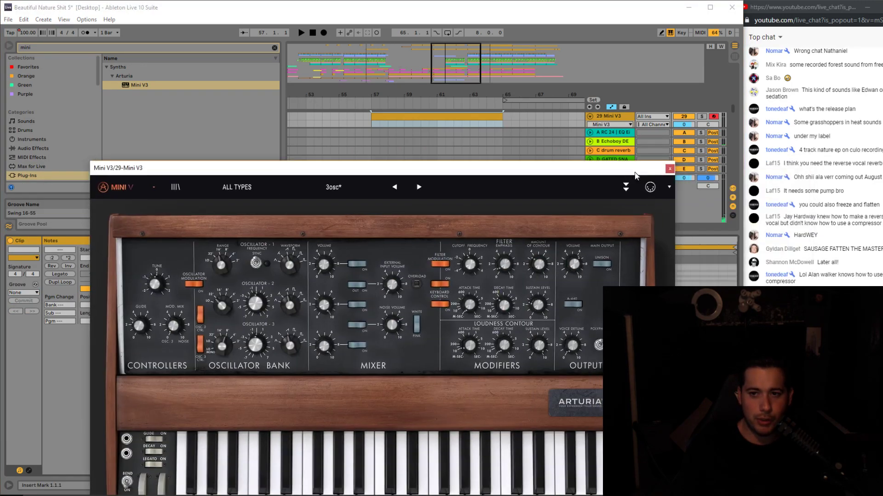
{"action": "left_click", "coordinate": [669, 169]}
Add a D2 note spanning all eight bars of the Mini V3 track's MIDI clip.
{"action": "left_click_drag", "start_coordinate": [596, 230], "coordinate": [596, 318]}
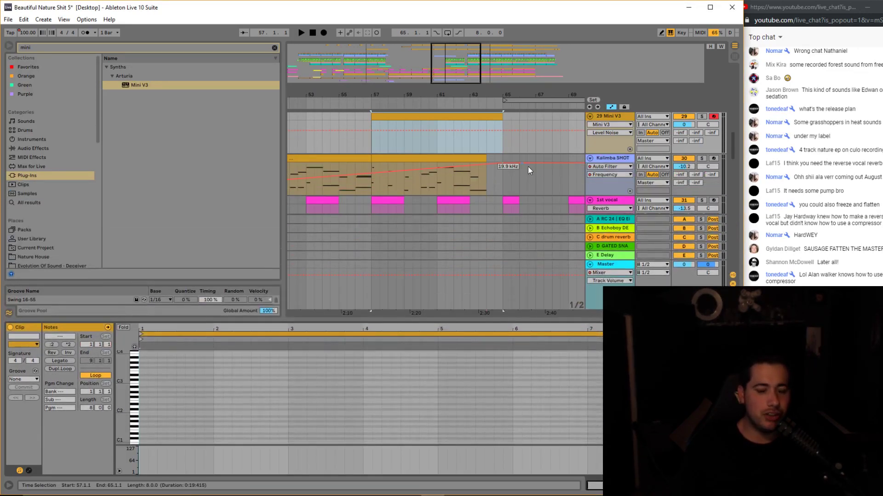
{"action": "left_click_drag", "start_coordinate": [223, 317], "coordinate": [219, 207]}
{"action": "left_click_drag", "start_coordinate": [121, 324], "coordinate": [129, 326]}
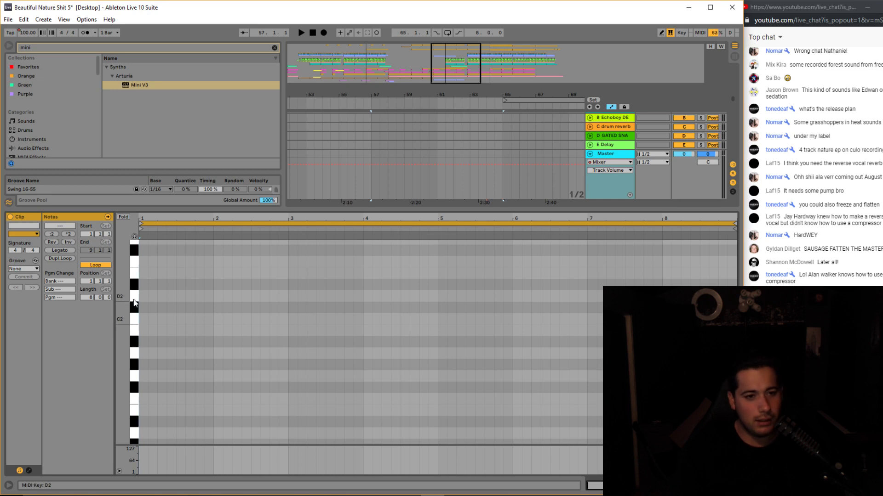
{"action": "left_click_drag", "start_coordinate": [147, 296], "coordinate": [737, 296]}
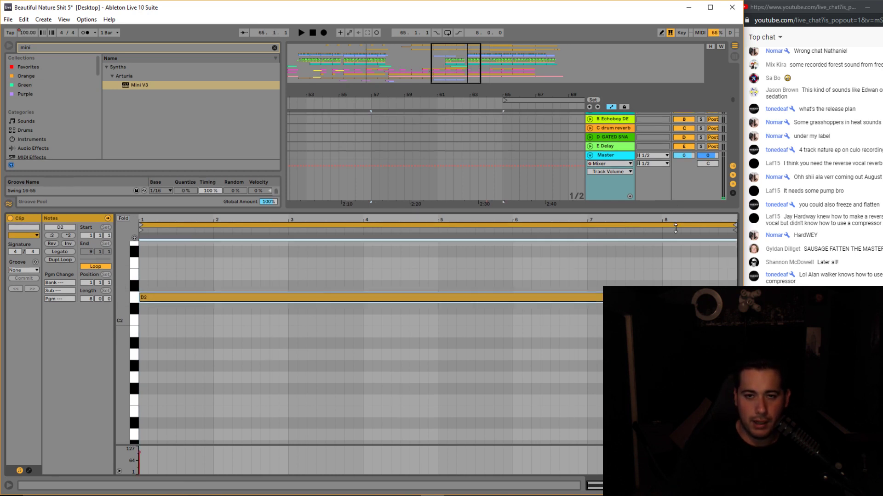
Rename the Mini V3 track NOISE UP and show its device chain.
{"action": "left_click_drag", "start_coordinate": [677, 210], "coordinate": [681, 478]}
{"action": "scroll", "coordinate": [712, 131], "scroll_direction": "up", "scroll_amount": 3}
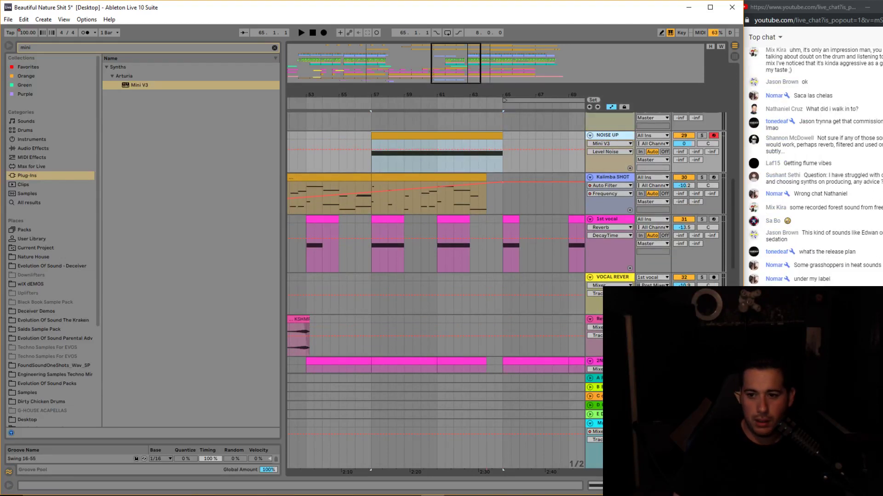
{"action": "key", "text": "alt+Tab"}
{"action": "double_click", "coordinate": [609, 136]}
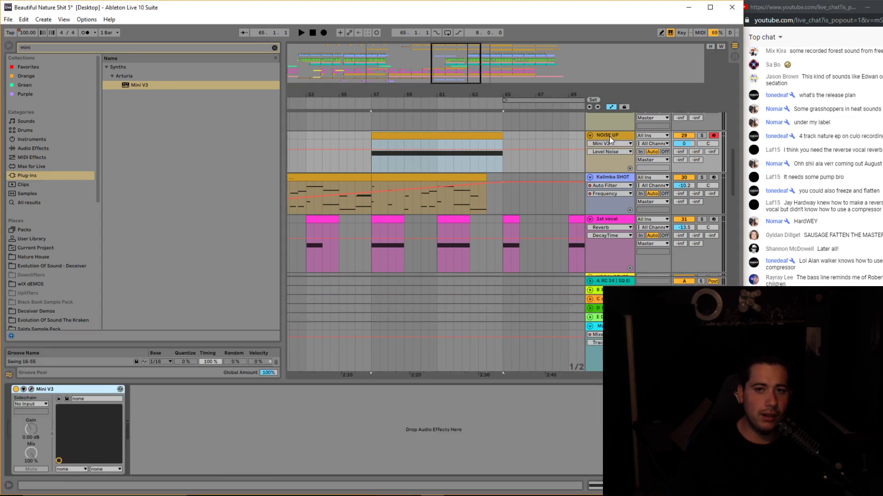
Solo the NOISE UP track and lower its volume to -13.5 dB.
{"action": "left_click", "coordinate": [32, 389]}
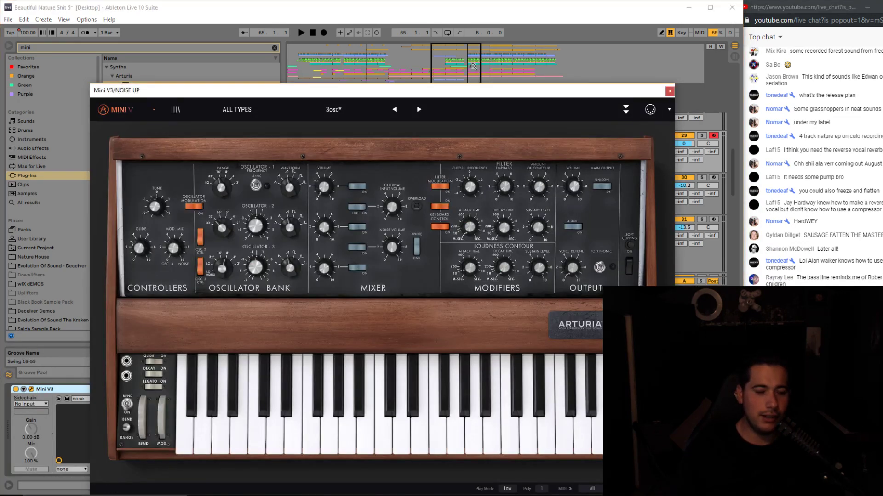
{"action": "left_click_drag", "start_coordinate": [473, 67], "coordinate": [473, 73]}
{"action": "left_click", "coordinate": [670, 91]}
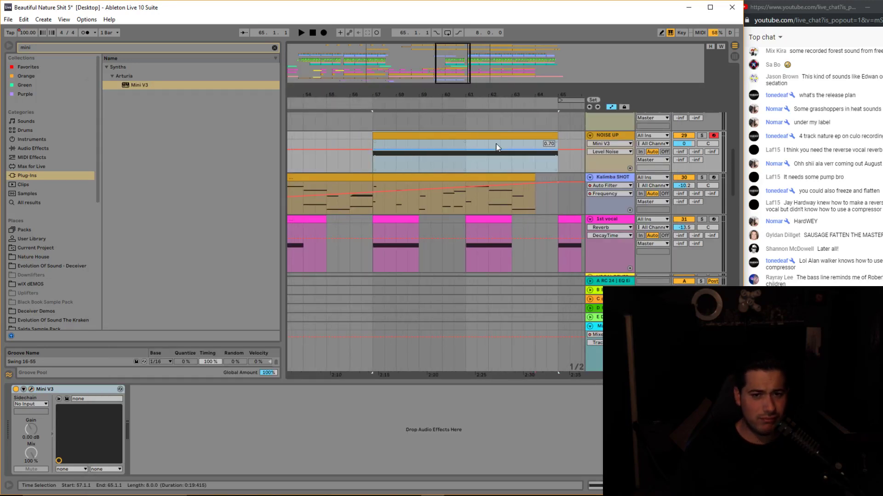
{"action": "key", "text": "Up"}
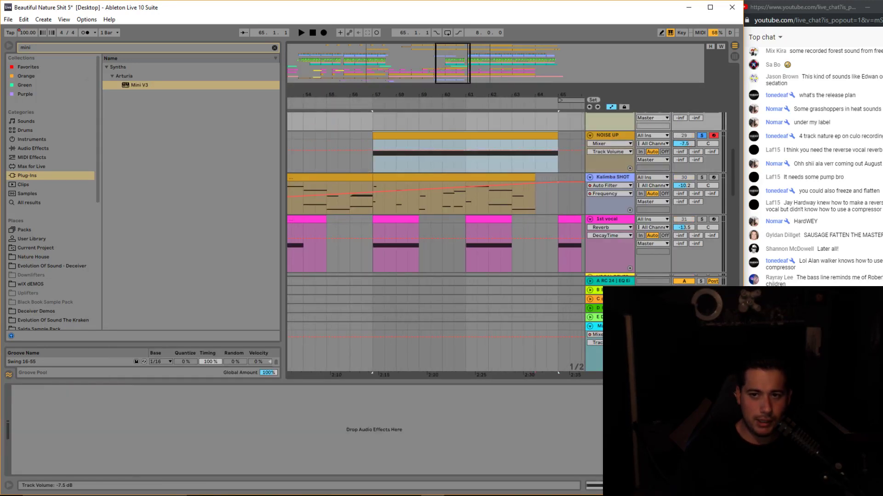
{"action": "left_click", "coordinate": [622, 135]}
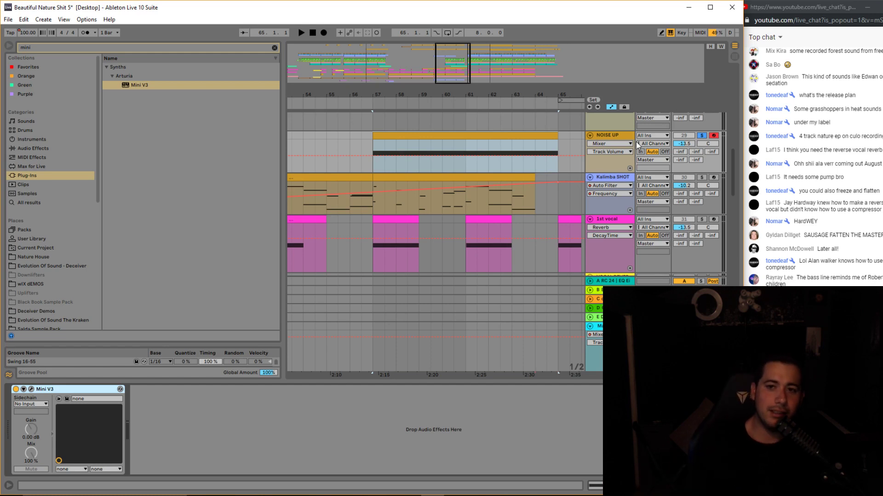
Audition the noise from bar 57 while setting Mini V3's contour amount to about 35% and filter cutoff to about 3948 Hz.
{"action": "left_click", "coordinate": [31, 390]}
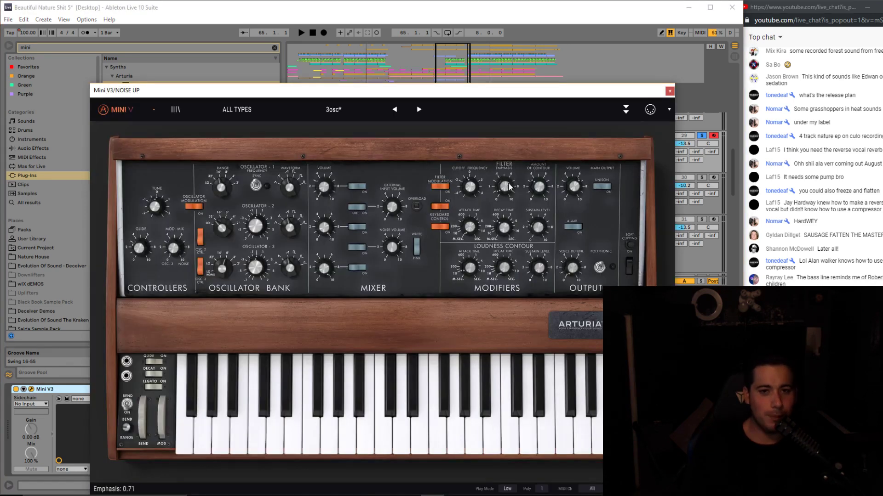
{"action": "key", "text": "space"}
{"action": "key", "text": "space"}
{"action": "key", "text": "space"}
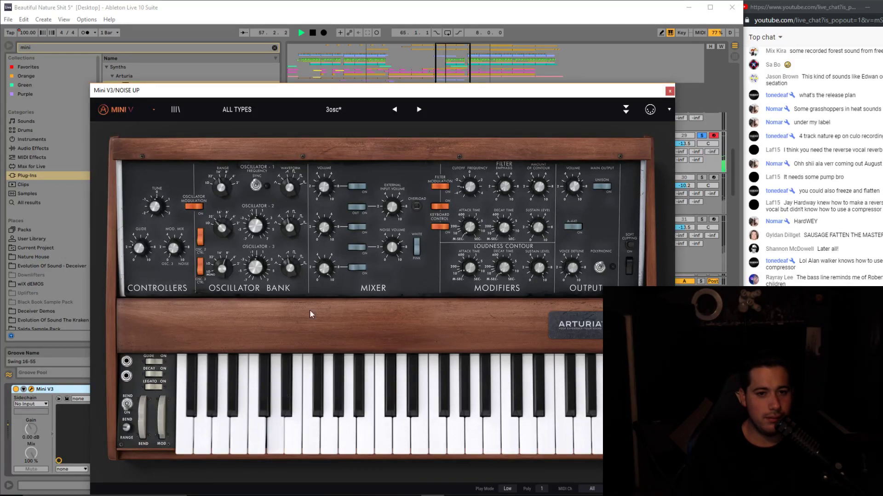
{"action": "key", "text": "space"}
{"action": "key", "text": "space"}
{"action": "key", "text": "space"}
{"action": "key", "text": "space"}
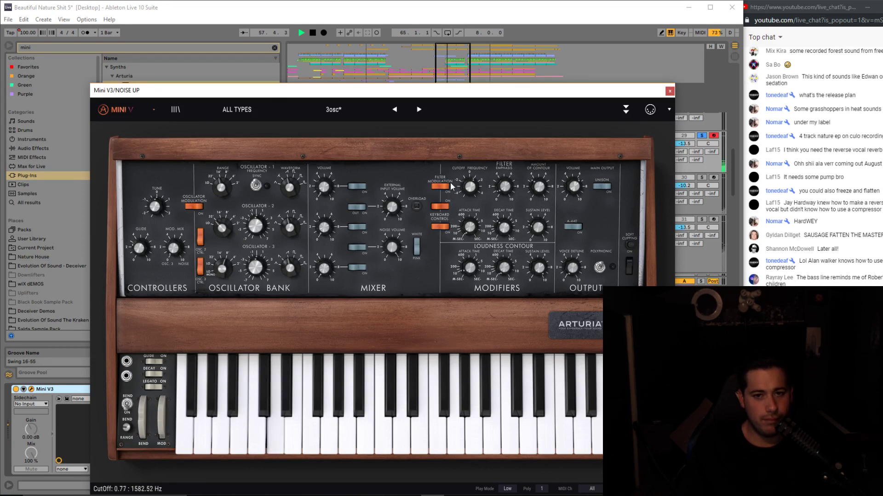
{"action": "key", "text": "space"}
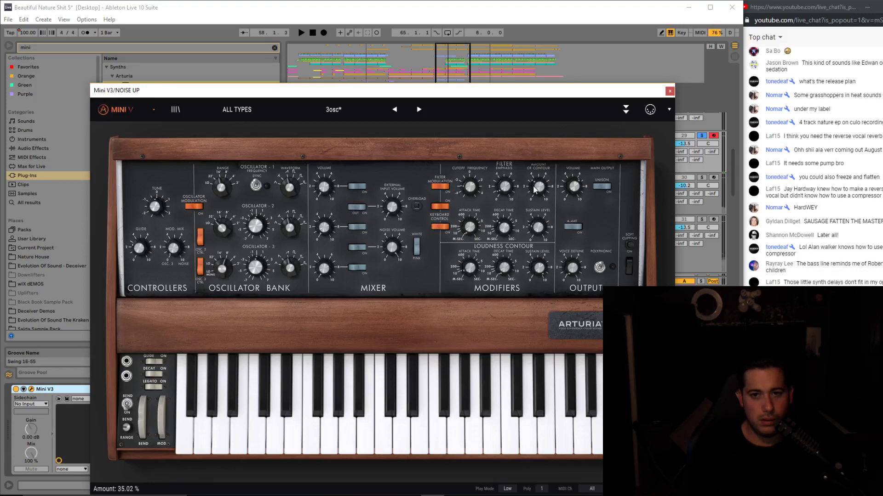
{"action": "key", "text": "space"}
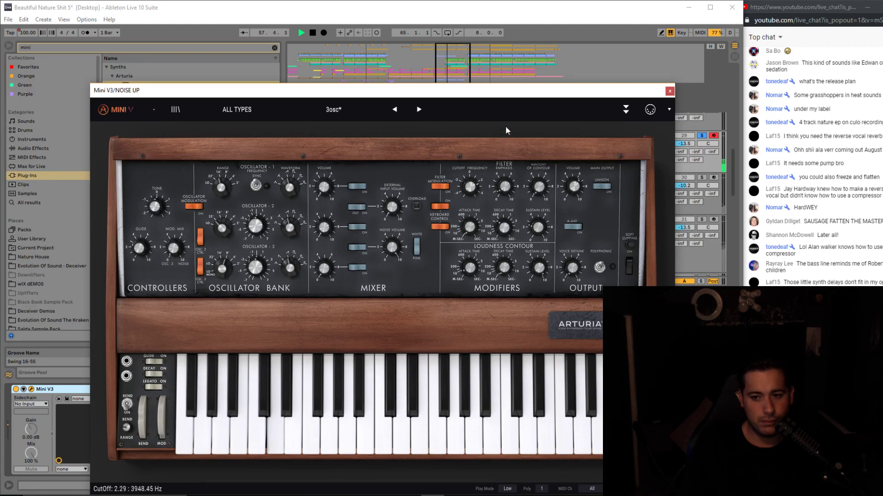
{"action": "key", "text": "space"}
{"action": "left_click", "coordinate": [669, 91]}
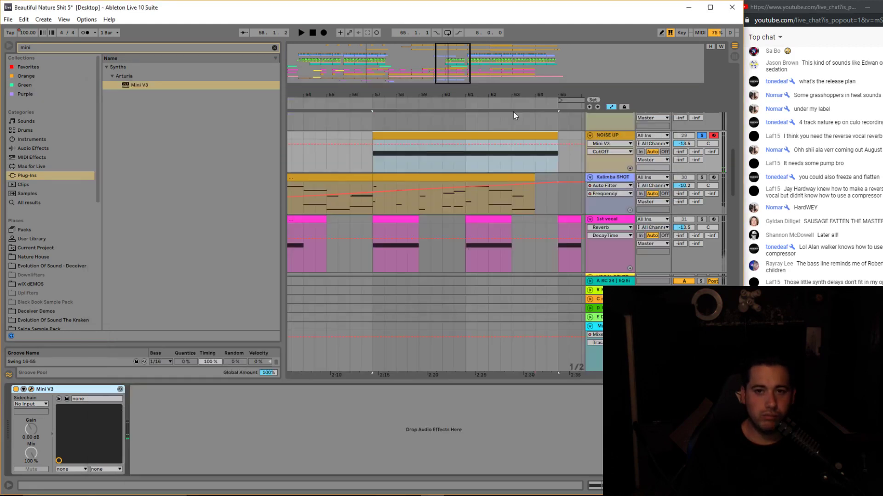
During playback, set Mini V3's filter emphasis to about 6.71 and lower its cutoff to about 334 Hz.
{"action": "left_click", "coordinate": [32, 389]}
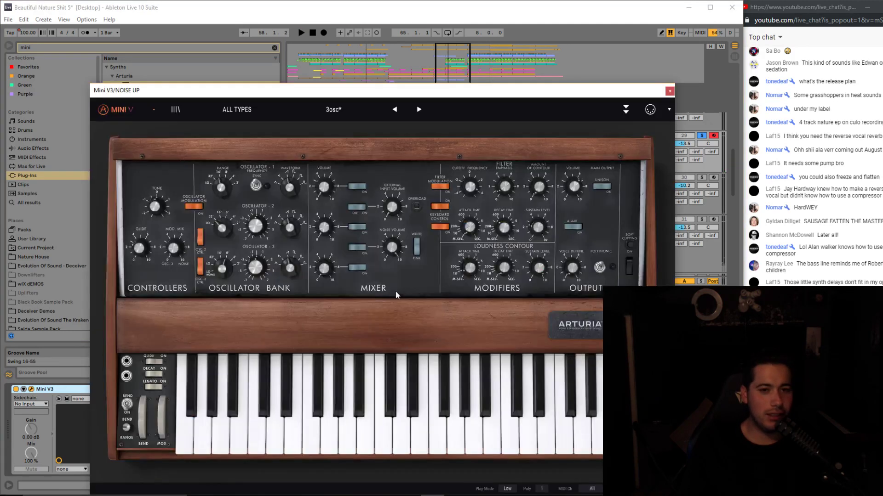
{"action": "key", "text": "space"}
{"action": "left_click_drag", "start_coordinate": [499, 190], "coordinate": [514, 146]}
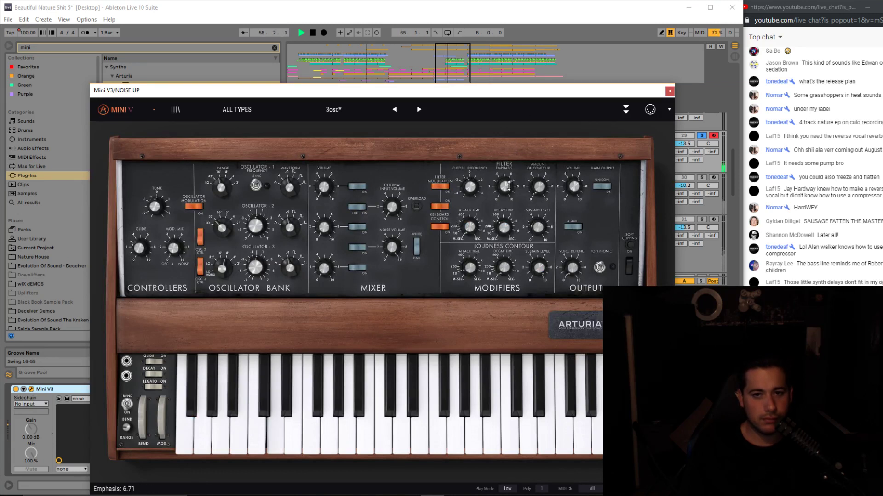
{"action": "left_click_drag", "start_coordinate": [484, 171], "coordinate": [495, 156]}
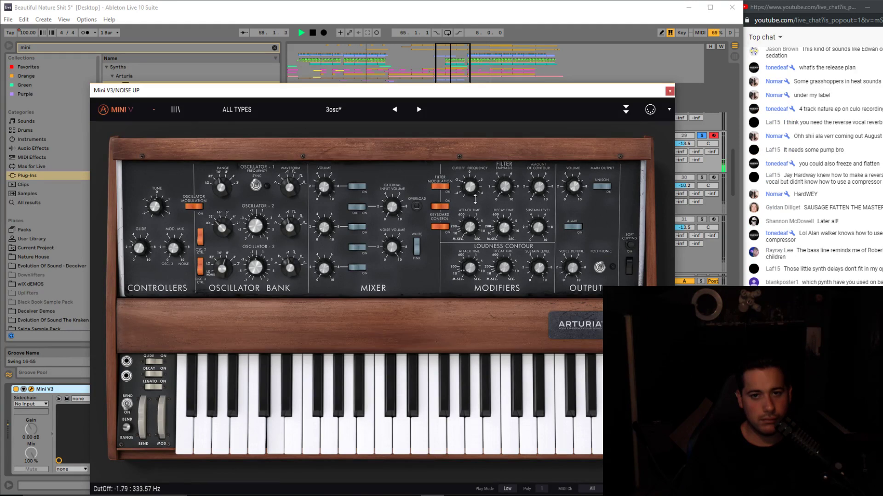
{"action": "left_click", "coordinate": [669, 91]}
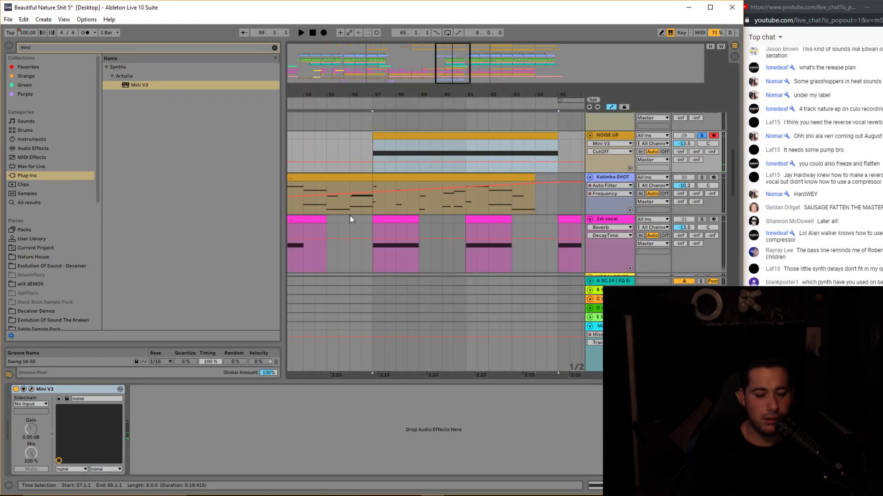
Set NOISE UP's volume to -9.9 dB, unsolo the track and automate its volume to rise from bar 57 to bar 65.
{"action": "left_click_drag", "start_coordinate": [689, 145], "coordinate": [694, 138]}
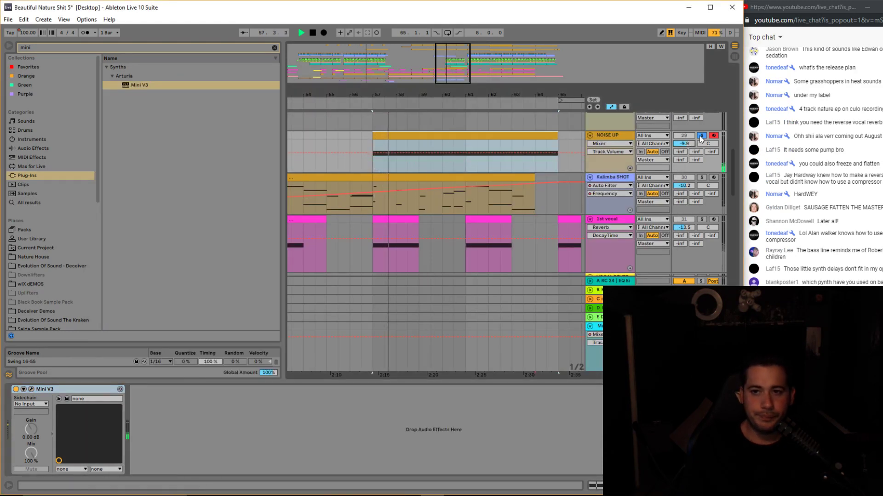
{"action": "left_click", "coordinate": [370, 154]}
{"action": "left_click_drag", "start_coordinate": [557, 153], "coordinate": [558, 140]}
{"action": "mouse_move", "coordinate": [457, 73]}
{"action": "left_mouse_down"}
{"action": "mouse_move", "coordinate": [478, 68]}
{"action": "mouse_move", "coordinate": [470, 67]}
{"action": "left_mouse_up"}
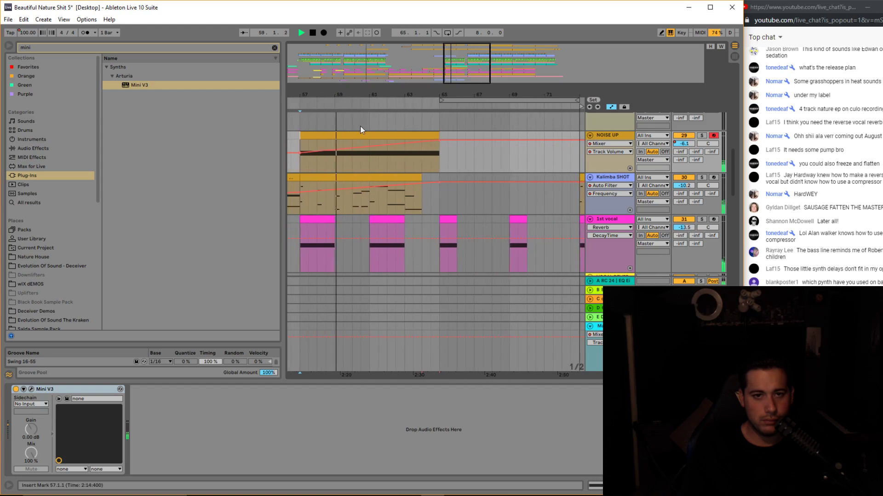
Extend the NOISE UP clip to bar 73 and lengthen its D2 note to 16 bars.
{"action": "left_click_drag", "start_coordinate": [299, 144], "coordinate": [577, 148]}
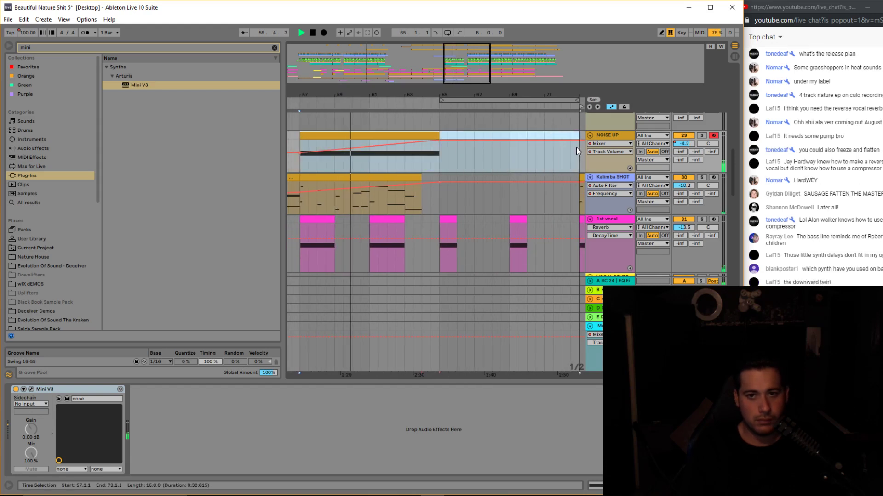
{"action": "double_click", "coordinate": [486, 138]}
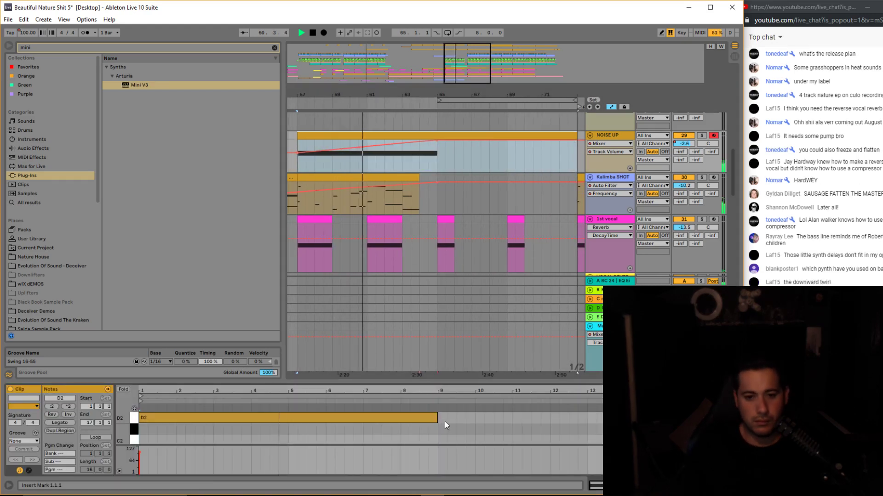
{"action": "left_click_drag", "start_coordinate": [437, 417], "coordinate": [682, 418]}
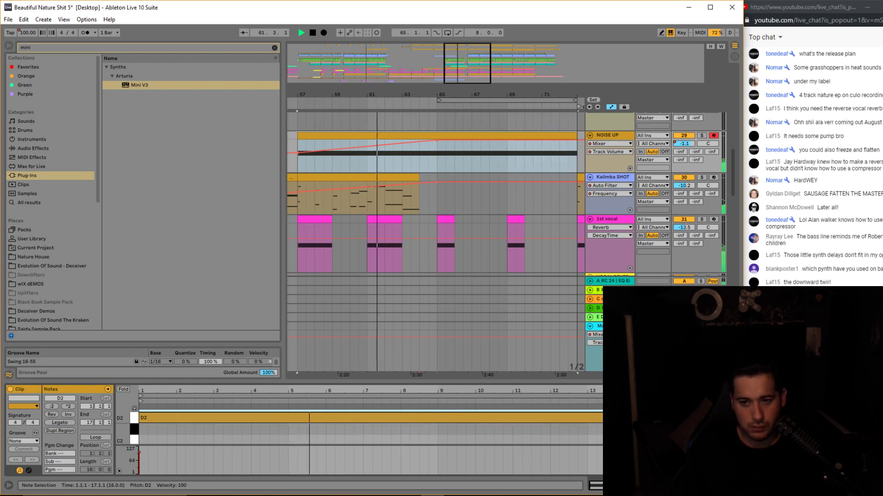
Add EQ Eight after Mini V3 on NOISE UP, make band 2 a low cut and raise its frequency above 200 Hz.
{"action": "left_click", "coordinate": [610, 134]}
{"action": "left_click", "coordinate": [275, 48]}
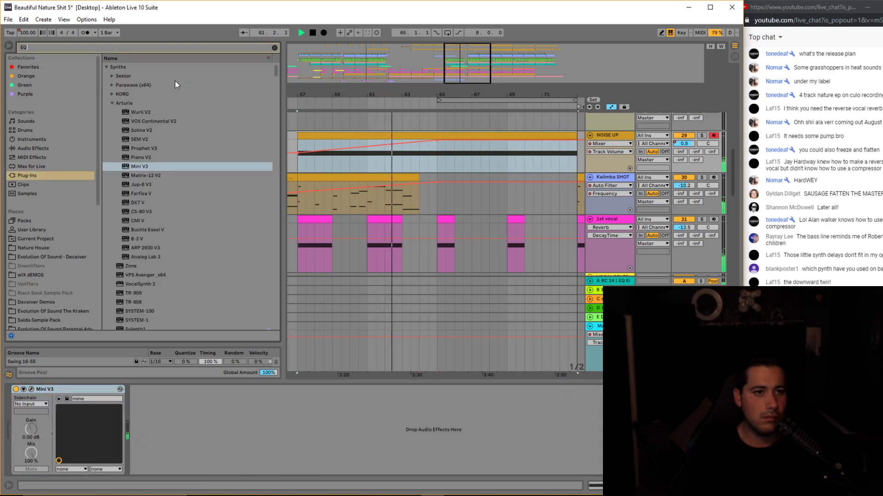
{"action": "left_click", "coordinate": [34, 149]}
{"action": "type", "text": "EQ"}
{"action": "left_click_drag", "start_coordinate": [127, 88], "coordinate": [213, 439]}
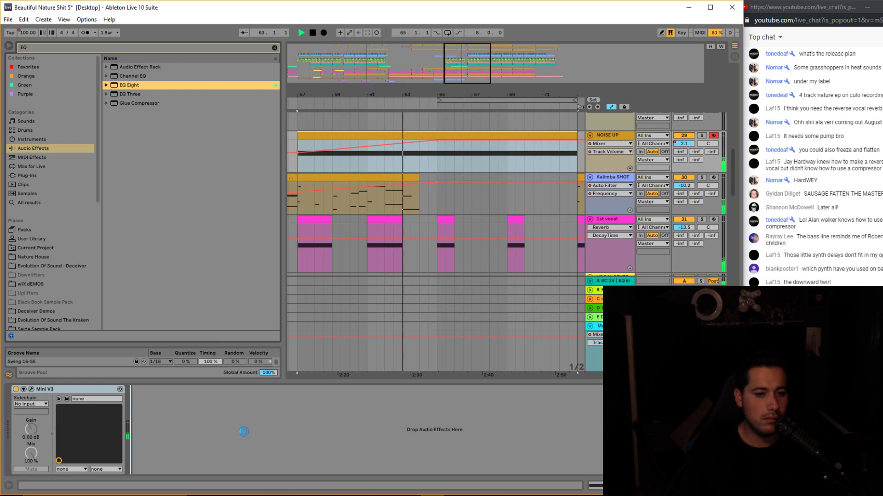
{"action": "left_click", "coordinate": [224, 426]}
{"action": "left_click", "coordinate": [188, 463]}
{"action": "left_click", "coordinate": [187, 412]}
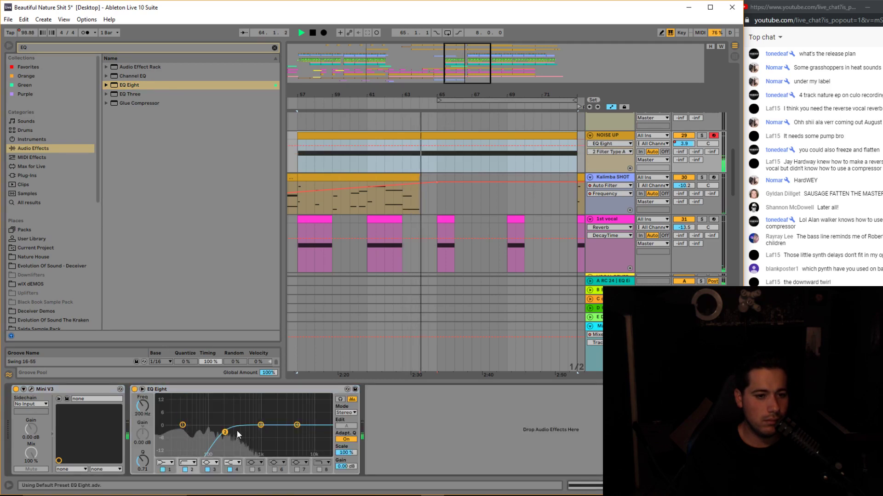
{"action": "left_click_drag", "start_coordinate": [225, 432], "coordinate": [257, 433]}
Solo NOISE UP and automate Mini V3's CutOff to rise from bar 57 to bar 65.
{"action": "left_click", "coordinate": [31, 390]}
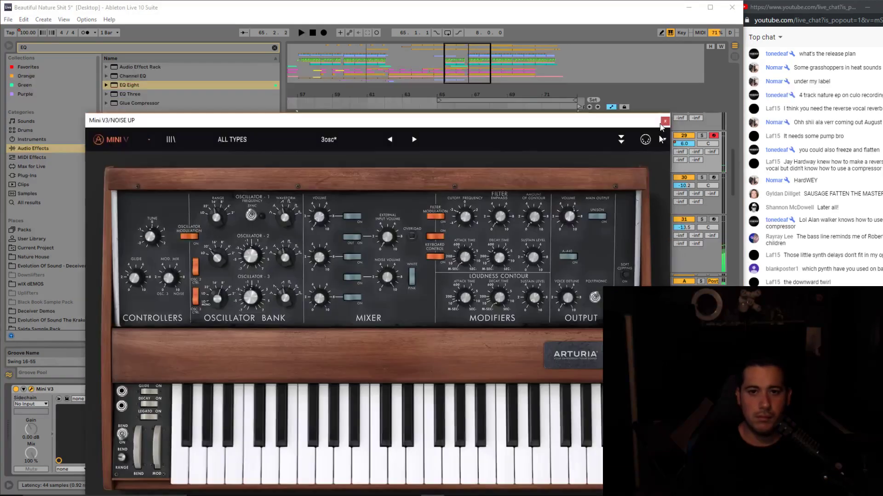
{"action": "left_click_drag", "start_coordinate": [661, 125], "coordinate": [658, 177]}
{"action": "key", "text": "space"}
{"action": "left_click", "coordinate": [413, 110]}
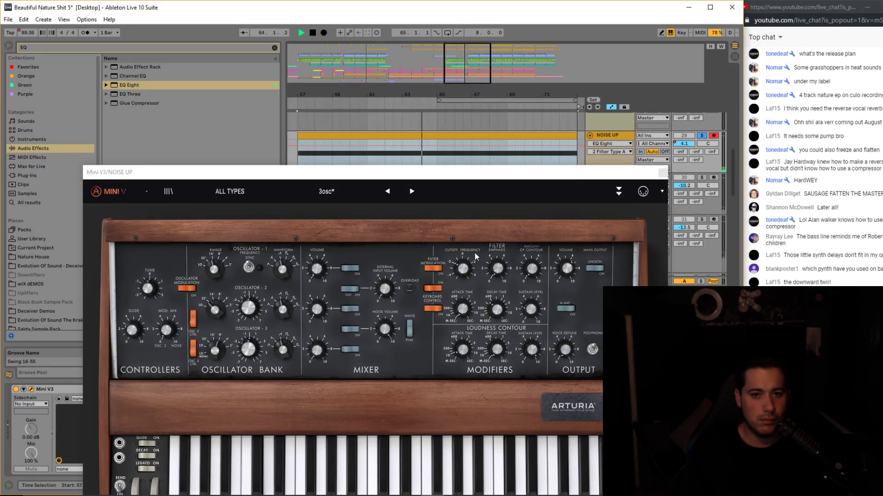
{"action": "left_click", "coordinate": [476, 256]}
{"action": "left_click_drag", "start_coordinate": [536, 180], "coordinate": [548, 276]}
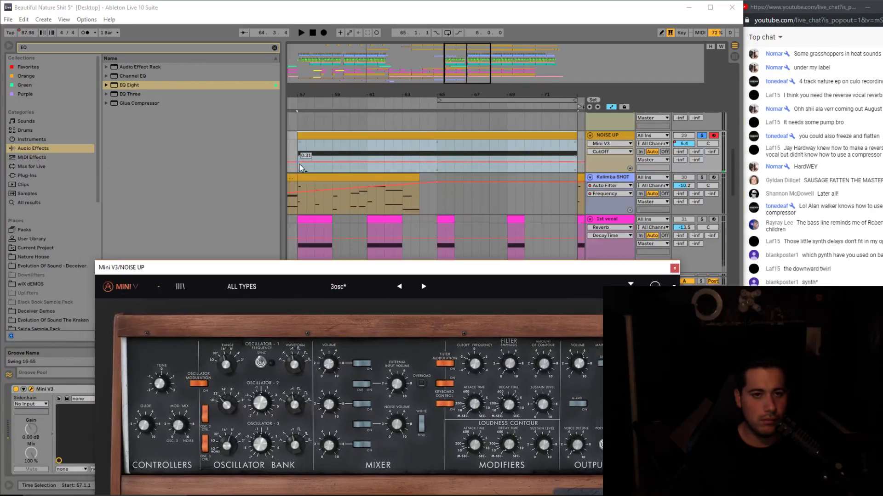
{"action": "key", "text": "space"}
{"action": "left_click_drag", "start_coordinate": [436, 153], "coordinate": [436, 139]}
Play the NOISE UP riser from bar 63, review its volume and CutOff automation, and close Mini V3.
{"action": "key", "text": "space"}
{"action": "left_click", "coordinate": [401, 166]}
{"action": "key", "text": "space"}
{"action": "key", "text": "space"}
{"action": "left_click", "coordinate": [684, 144]}
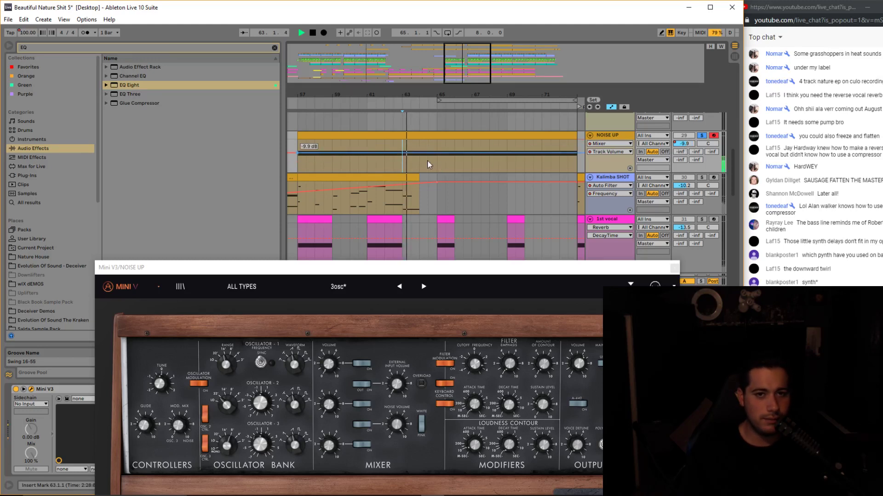
{"action": "left_click", "coordinate": [480, 365]}
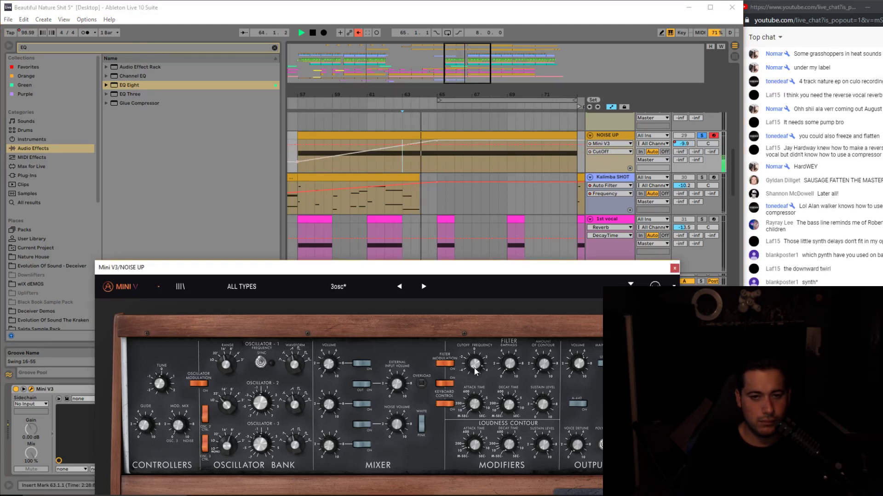
{"action": "left_click", "coordinate": [674, 269]}
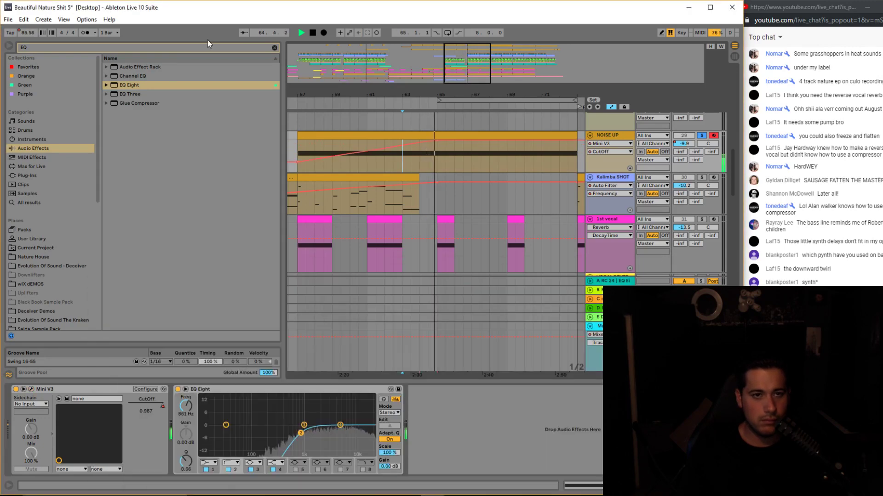
Add Reverb after EQ Eight on NOISE UP with 74% Dry/Wet and a Decay Time of 1.47 s.
{"action": "left_click", "coordinate": [179, 48]}
{"action": "type", "text": "REVER"}
{"action": "left_click", "coordinate": [125, 94]}
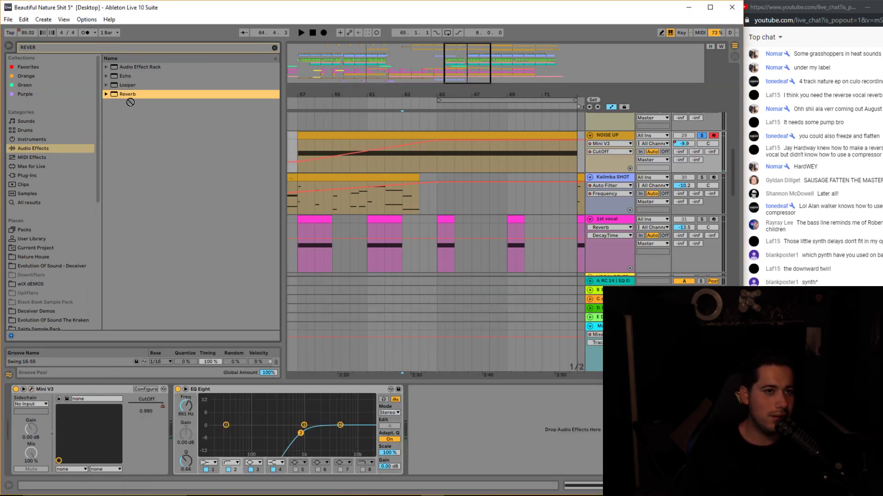
{"action": "left_click_drag", "start_coordinate": [474, 431], "coordinate": [561, 451]}
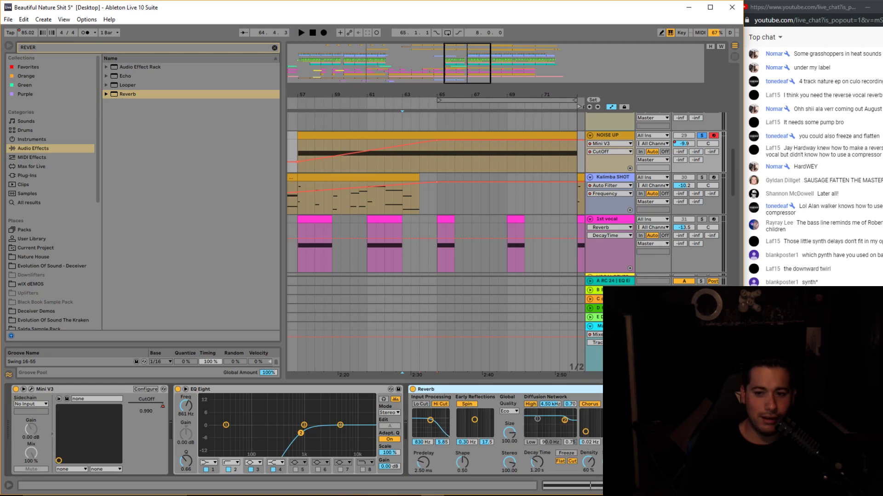
{"action": "key", "text": "space"}
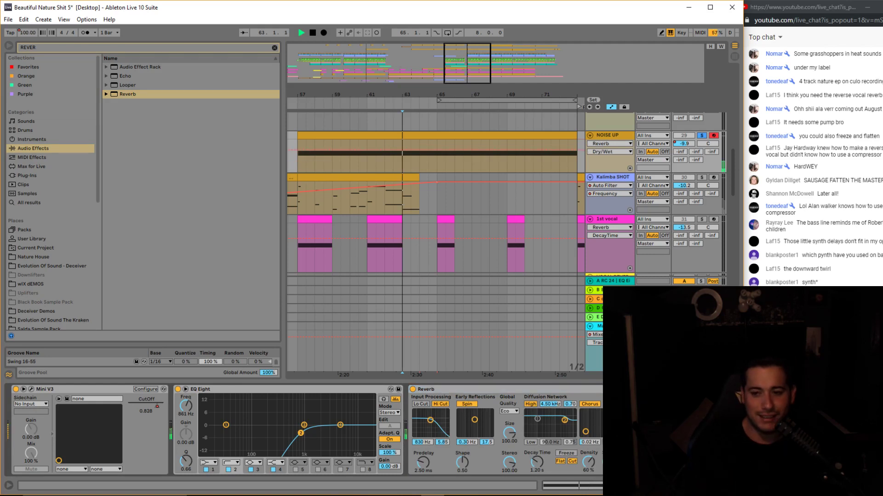
{"action": "left_click_drag", "start_coordinate": [536, 462], "coordinate": [536, 459]}
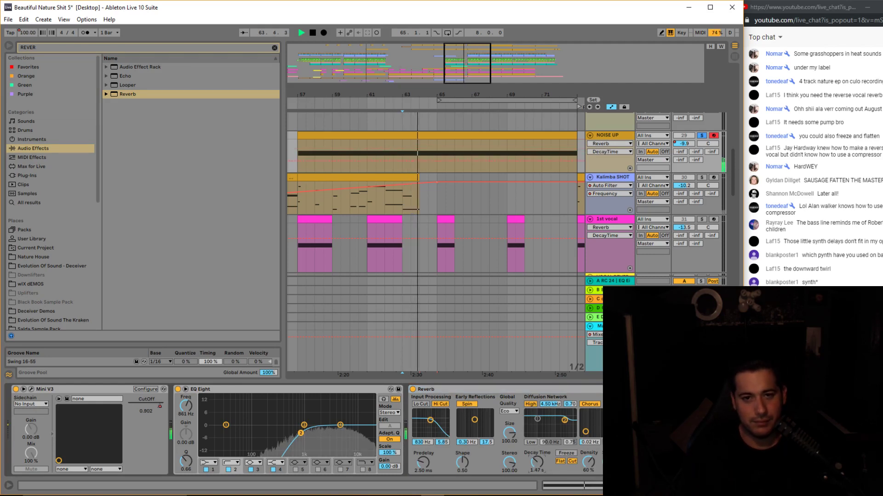
Unsolo NOISE UP and listen to the transition in the full mix with its volume automation shown.
{"action": "left_click", "coordinate": [701, 135]}
{"action": "left_click", "coordinate": [683, 143]}
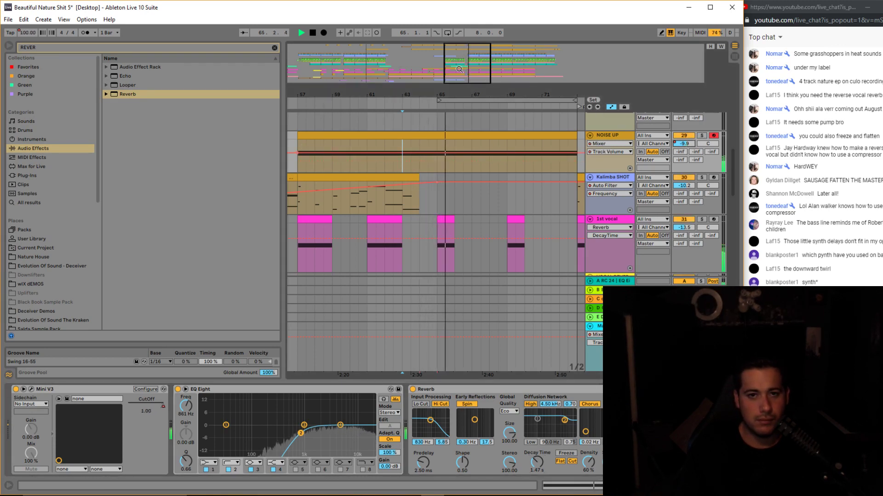
{"action": "left_click_drag", "start_coordinate": [458, 69], "coordinate": [458, 75]}
{"action": "key", "text": "space"}
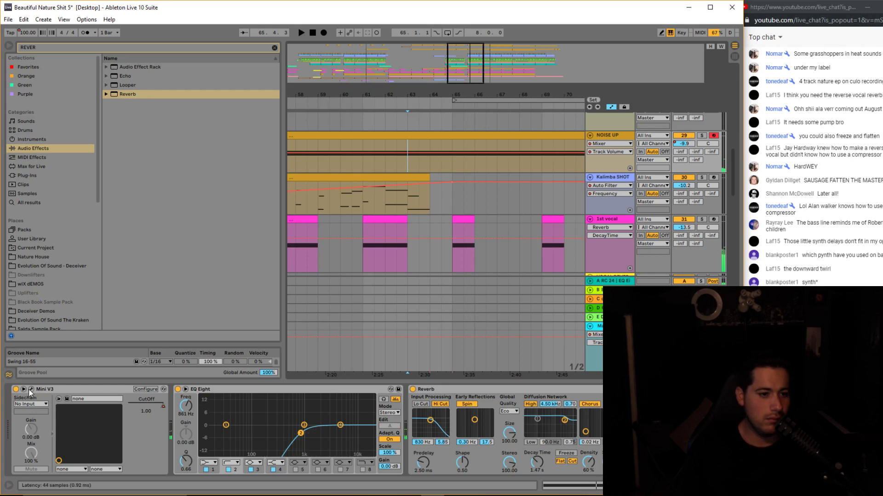
Bring up Mini V3's CutOff automation on NOISE UP and make it fall to 0.00 from bar 65 toward bar 73.
{"action": "left_click", "coordinate": [31, 390]}
{"action": "key", "text": "space"}
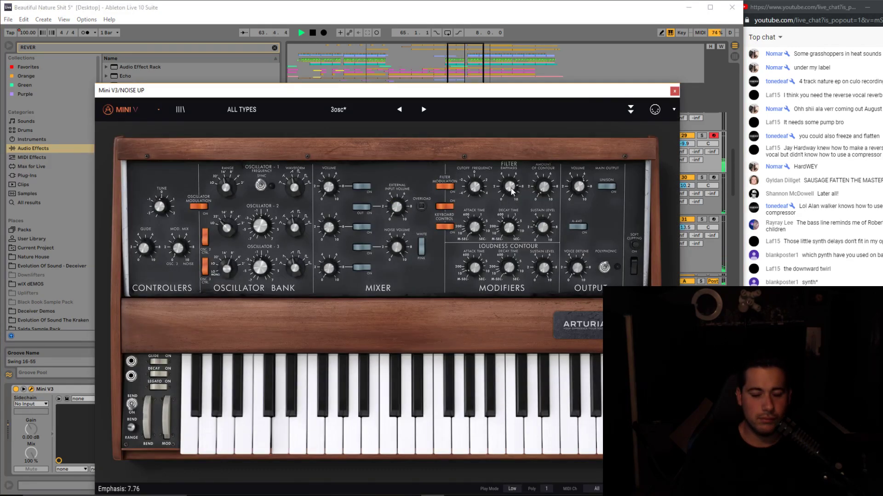
{"action": "left_click", "coordinate": [675, 90]}
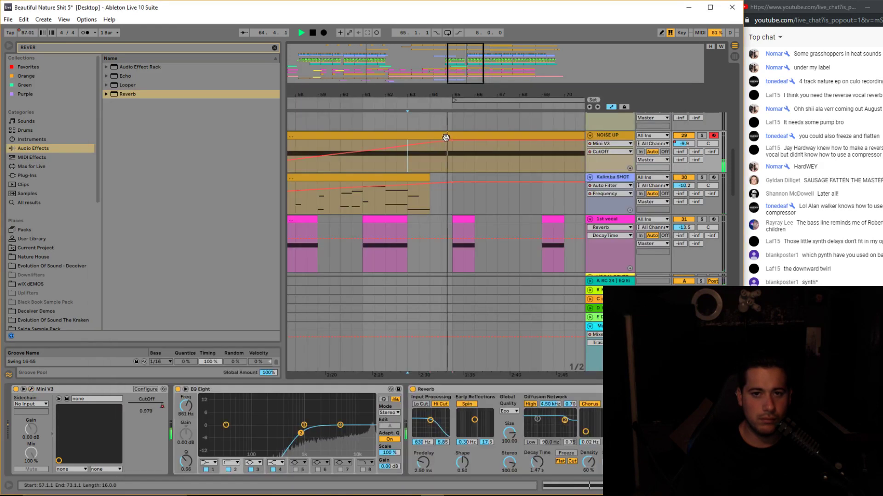
{"action": "left_click_drag", "start_coordinate": [470, 140], "coordinate": [553, 169]}
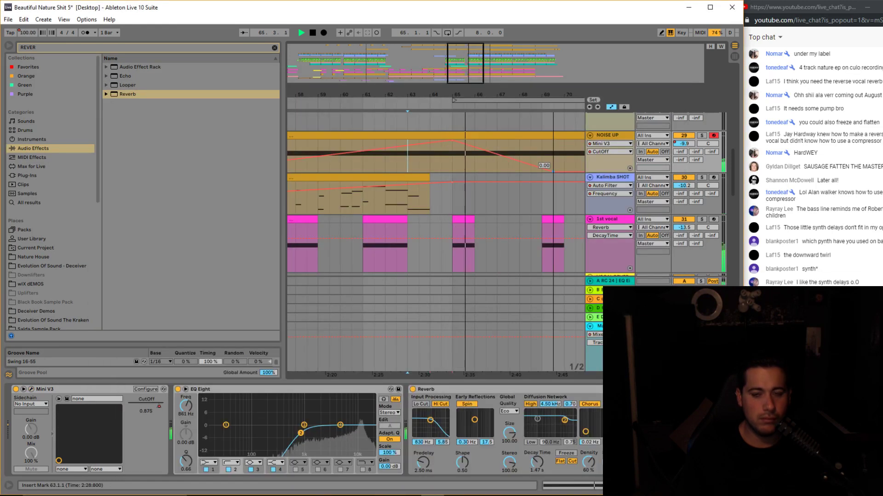
{"action": "left_click", "coordinate": [451, 173]}
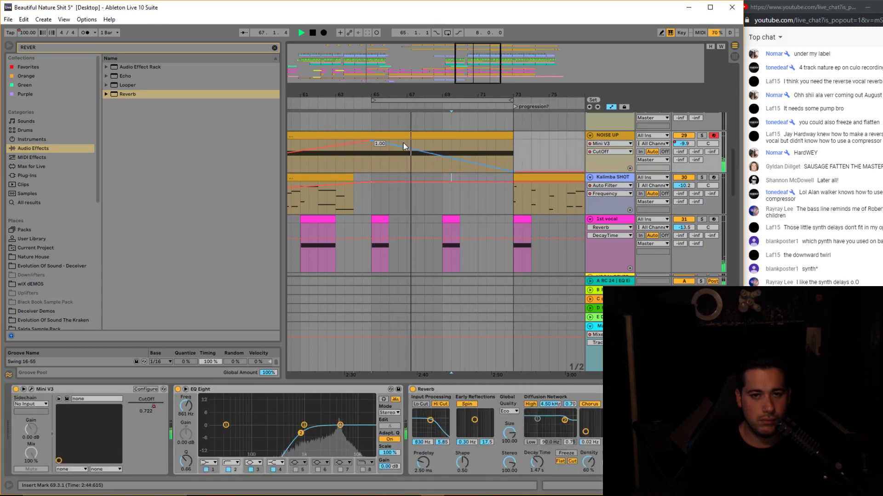
Solo NOISE UP and play the riser from bar 57.
{"action": "key", "text": "space"}
{"action": "key", "text": "space"}
{"action": "key", "text": "space"}
{"action": "left_click_drag", "start_coordinate": [361, 157], "coordinate": [408, 162]}
{"action": "left_click_drag", "start_coordinate": [476, 55], "coordinate": [459, 53]}
{"action": "left_click_drag", "start_coordinate": [440, 81], "coordinate": [465, 53]}
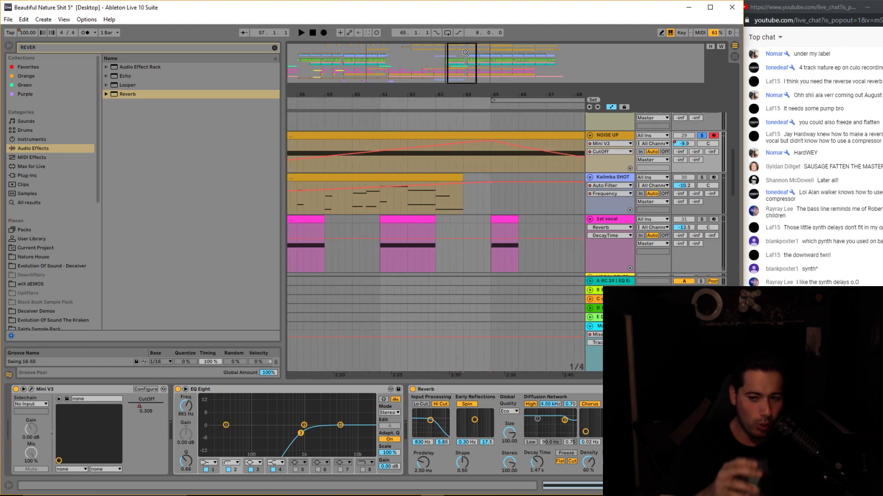
{"action": "key", "text": "space"}
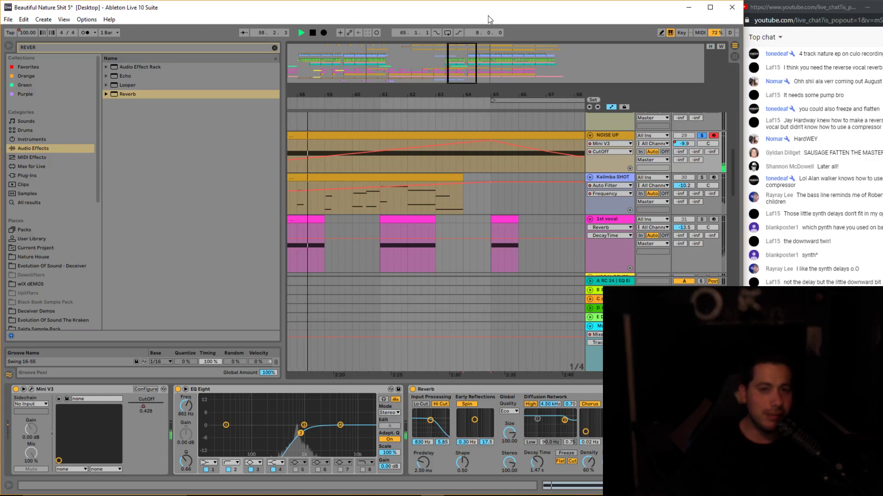
Display Mini V3's CutOff automation again and curve its fall after bar 65 so it drops steeply at first.
{"action": "left_click_drag", "start_coordinate": [465, 54], "coordinate": [462, 56]}
{"action": "left_click", "coordinate": [31, 390]}
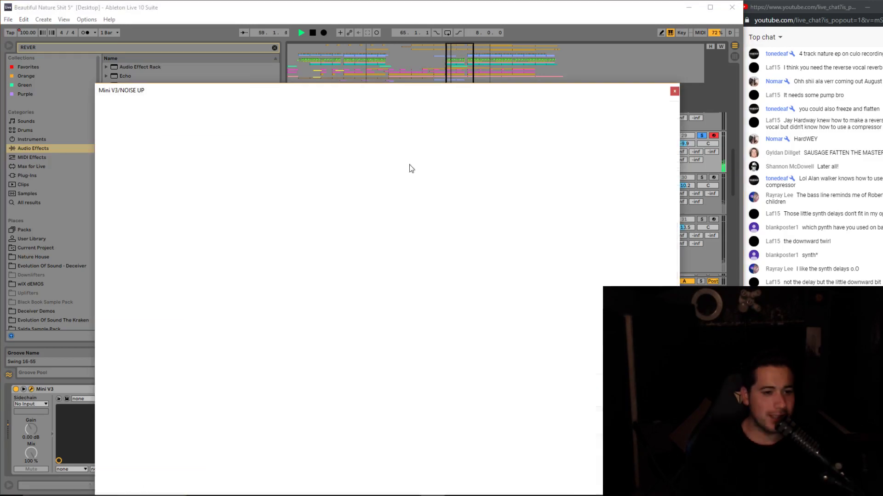
{"action": "left_click", "coordinate": [673, 92]}
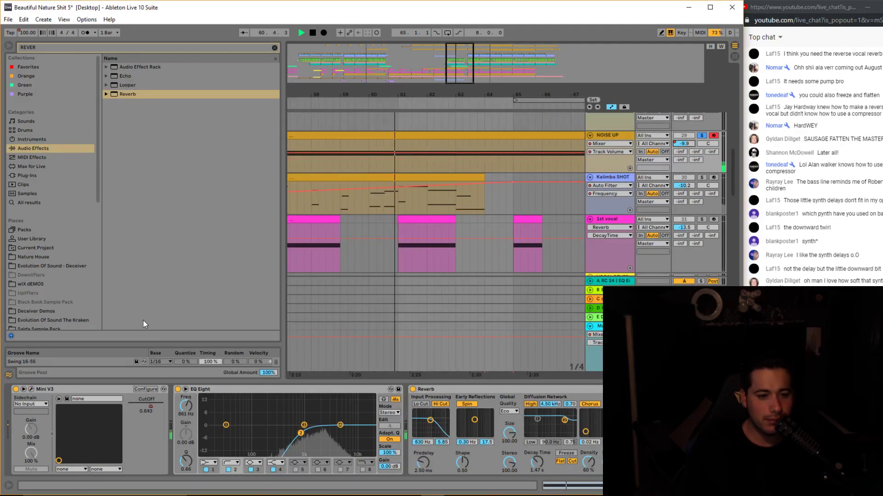
{"action": "left_click", "coordinate": [30, 390]}
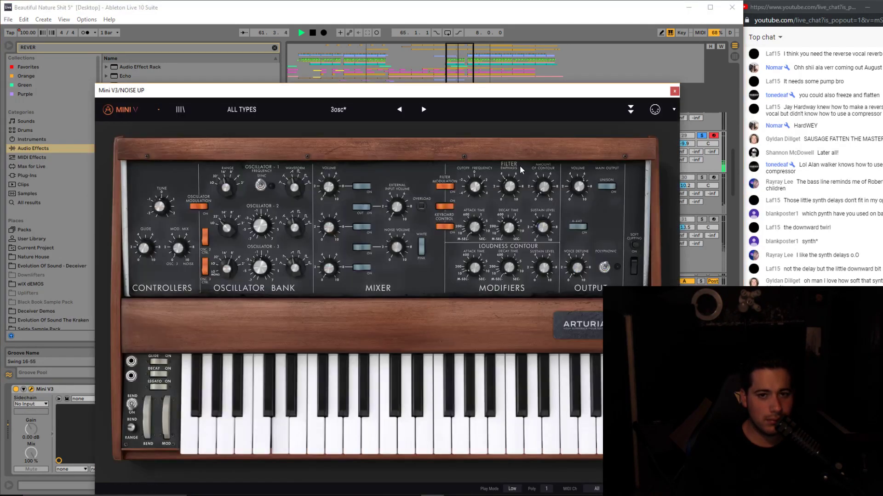
{"action": "left_click", "coordinate": [674, 92]}
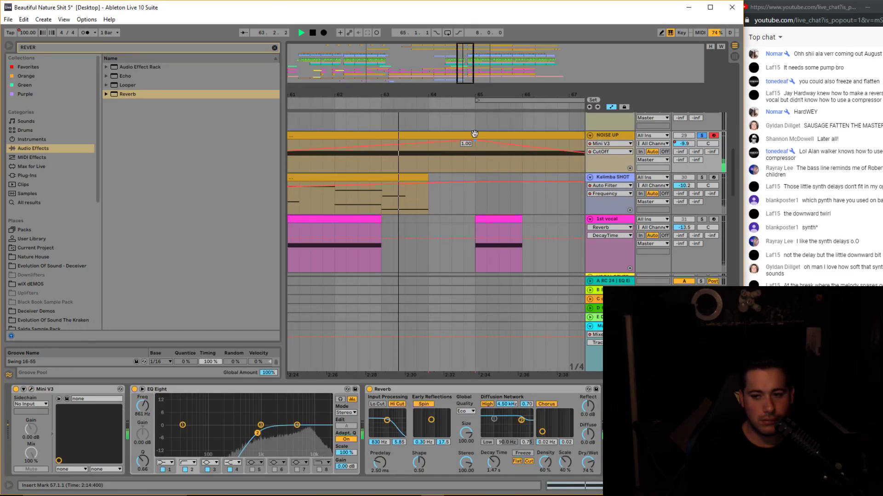
{"action": "left_click_drag", "start_coordinate": [467, 65], "coordinate": [481, 95]}
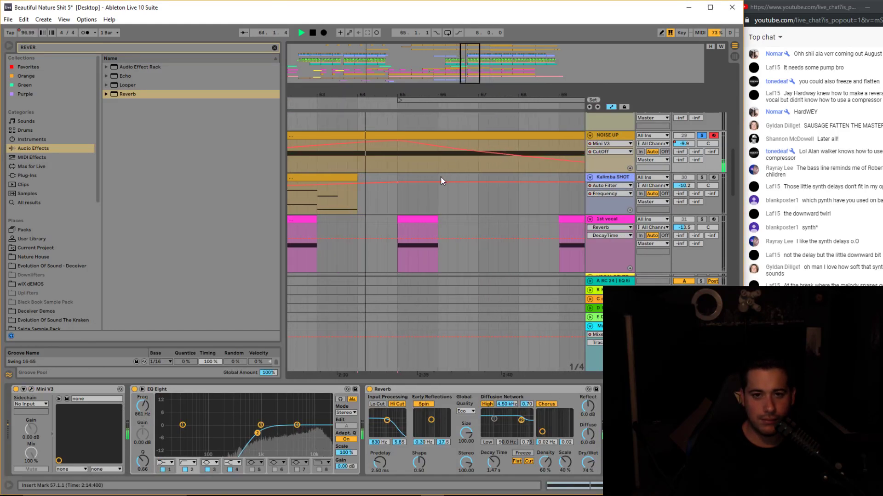
{"action": "left_click_drag", "start_coordinate": [458, 154], "coordinate": [458, 160]}
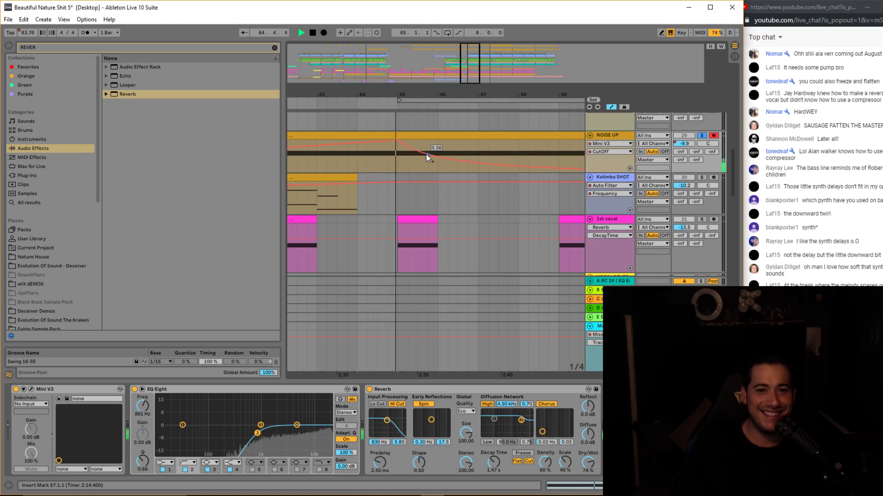
{"action": "left_click_drag", "start_coordinate": [469, 64], "coordinate": [469, 46]}
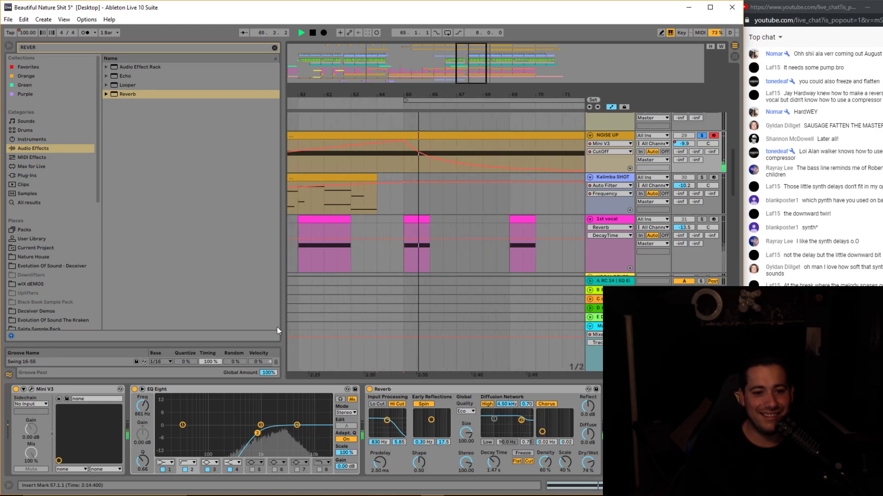
Check Mini V3's Emphasis and EQ Eight's band 2 frequency while playing NOISE UP from bar 63.
{"action": "left_click", "coordinate": [31, 390]}
{"action": "key", "text": "space"}
{"action": "left_click", "coordinate": [674, 91]}
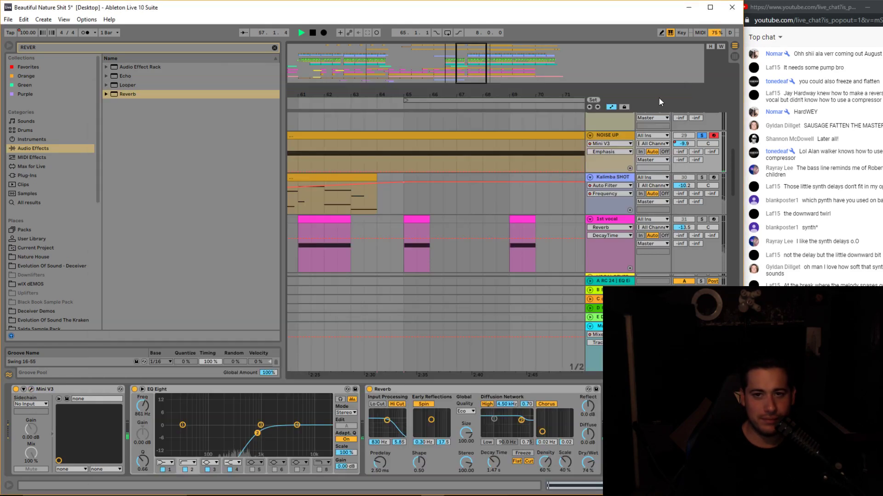
{"action": "left_click", "coordinate": [352, 162]}
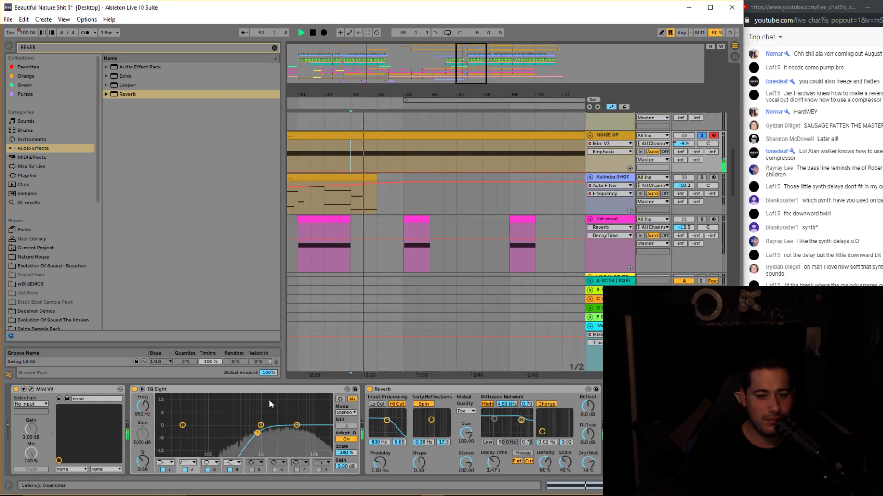
{"action": "left_click", "coordinate": [257, 434]}
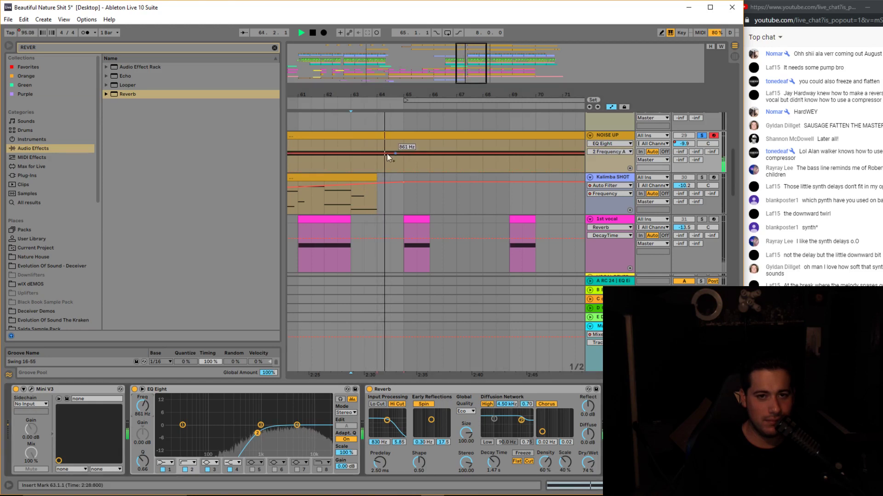
Stop playback and widen the NOISE UP Reverb by setting its Stereo to 120.
{"action": "left_click_drag", "start_coordinate": [472, 70], "coordinate": [486, 57]}
{"action": "left_click_drag", "start_coordinate": [318, 96], "coordinate": [547, 106]}
{"action": "key", "text": "space"}
{"action": "left_click_drag", "start_coordinate": [466, 463], "coordinate": [466, 448]}
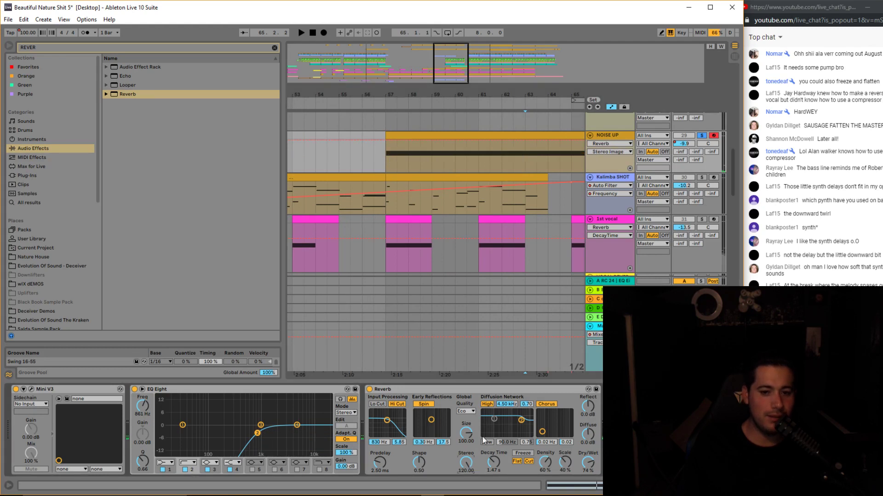
Find the kHs Haas plug-in and insert it between EQ Eight and Reverb on NOISE UP.
{"action": "left_click", "coordinate": [274, 48]}
{"action": "type", "text": "HAAS"}
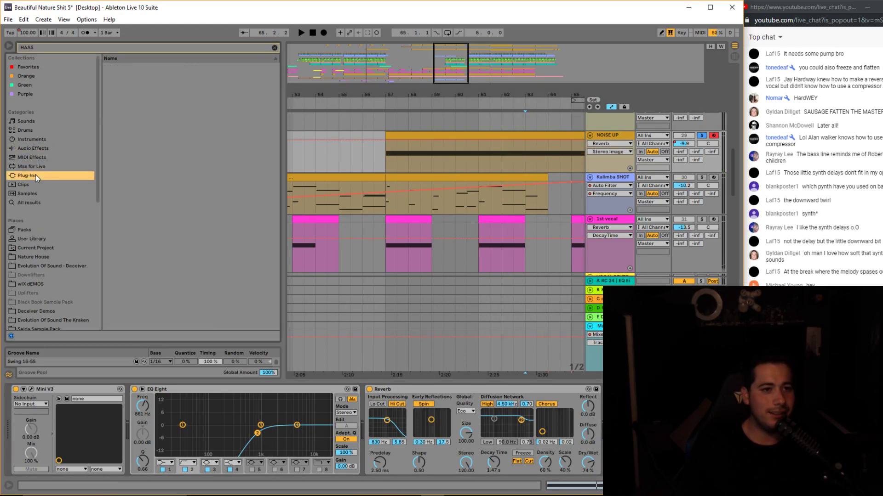
{"action": "left_click", "coordinate": [117, 71]}
{"action": "left_click_drag", "start_coordinate": [119, 76], "coordinate": [396, 398]}
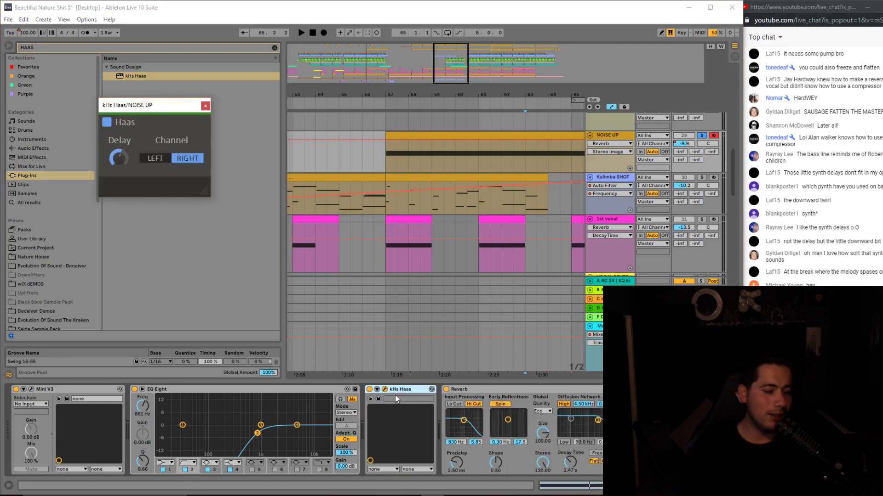
{"action": "left_click", "coordinate": [206, 106]}
Play NOISE UP from bar 63 and switch kHs Haas off to compare the sound.
{"action": "mouse_move", "coordinate": [457, 81]}
{"action": "left_mouse_down"}
{"action": "mouse_move", "coordinate": [458, 103]}
{"action": "mouse_move", "coordinate": [462, 93]}
{"action": "left_mouse_up"}
{"action": "key", "text": "space"}
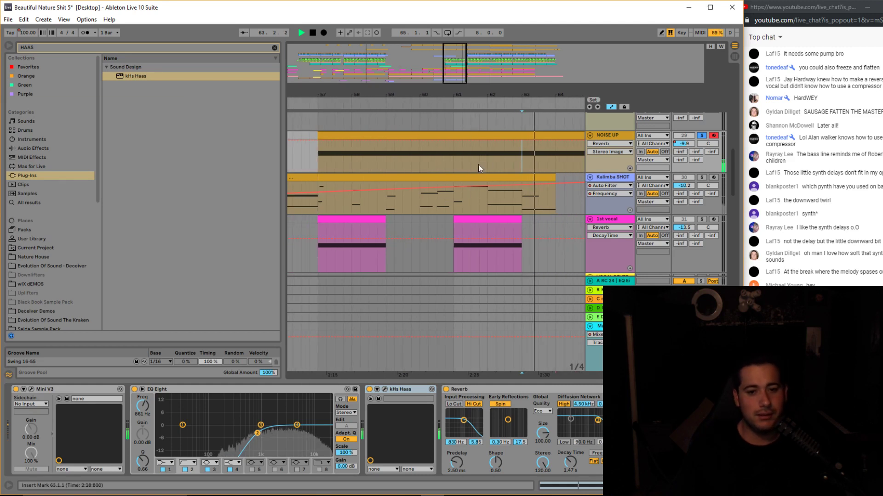
{"action": "left_click", "coordinate": [375, 389]}
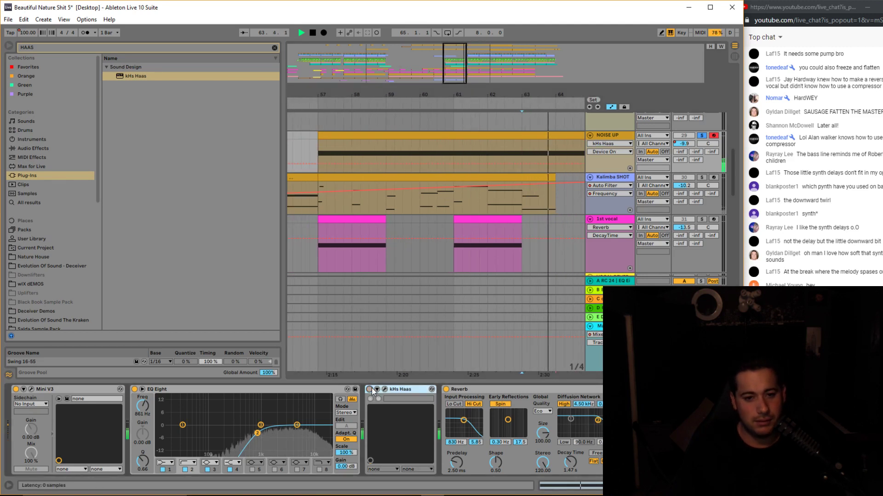
In NOISE UP's EQ Eight, enable band 8 as a high cut below 10 kHz and set band 2 to 141 Hz with Q 0.10.
{"action": "left_click", "coordinate": [320, 468]}
{"action": "key", "text": "space"}
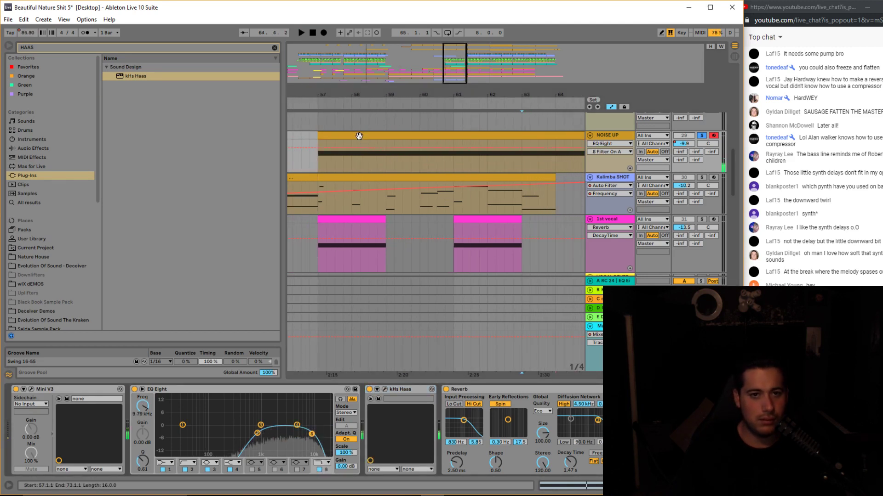
{"action": "left_click", "coordinate": [359, 136]}
{"action": "key", "text": "space"}
{"action": "left_click_drag", "start_coordinate": [452, 78], "coordinate": [454, 68]}
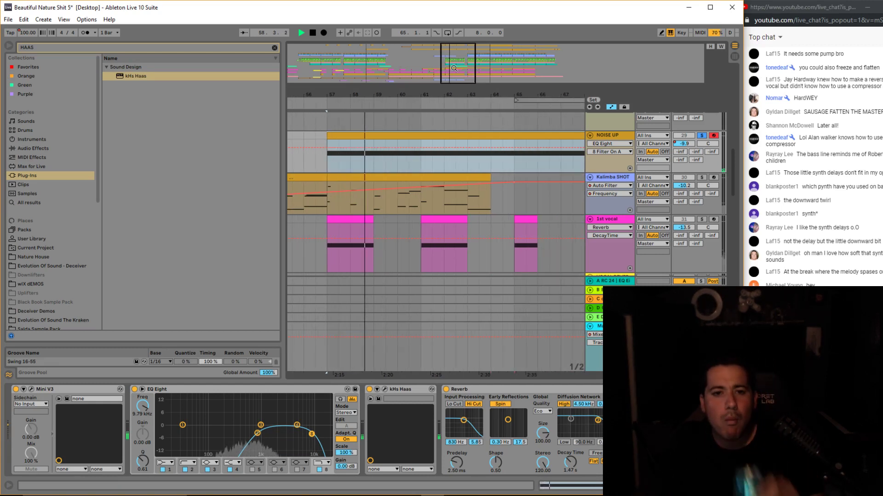
{"action": "left_click_drag", "start_coordinate": [454, 68], "coordinate": [453, 63]}
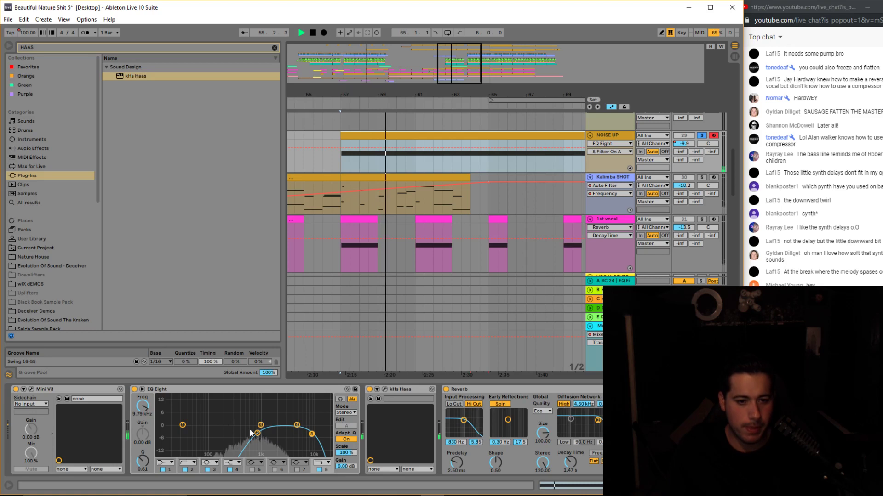
{"action": "left_click_drag", "start_coordinate": [255, 433], "coordinate": [217, 453]}
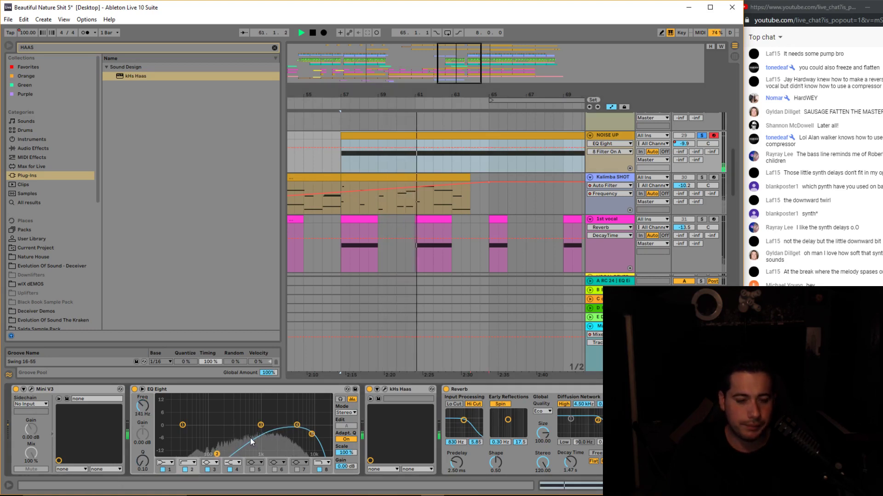
Open Mini V3 to bring up NOISE UP's CutOff automation, then listen to the filter sweep around bar 65 and stop playback.
{"action": "left_click", "coordinate": [31, 389]}
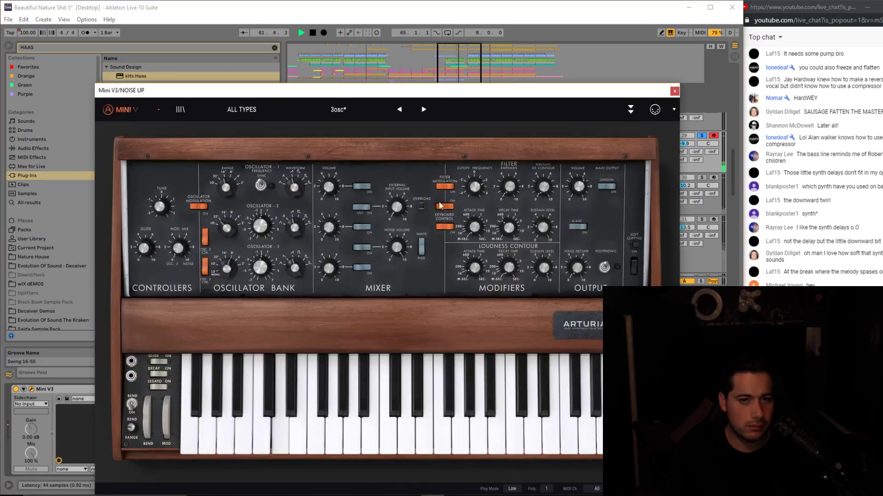
{"action": "left_click", "coordinate": [674, 91]}
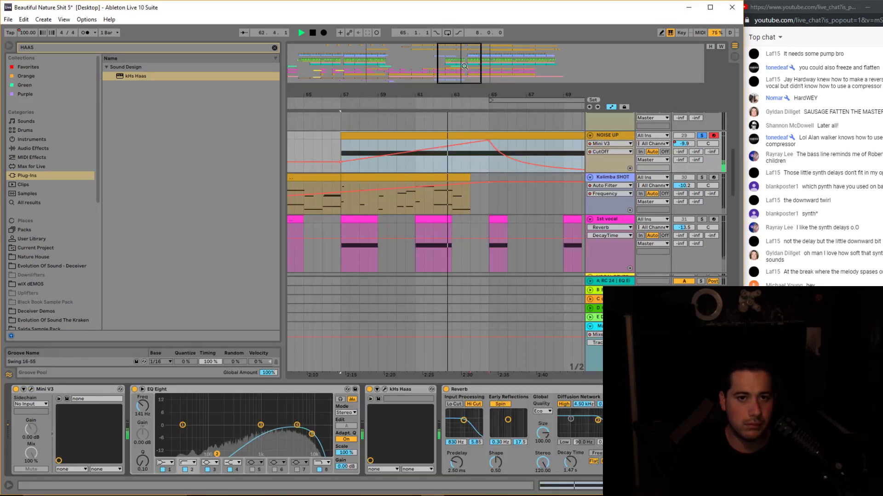
{"action": "left_click_drag", "start_coordinate": [430, 95], "coordinate": [362, 97]}
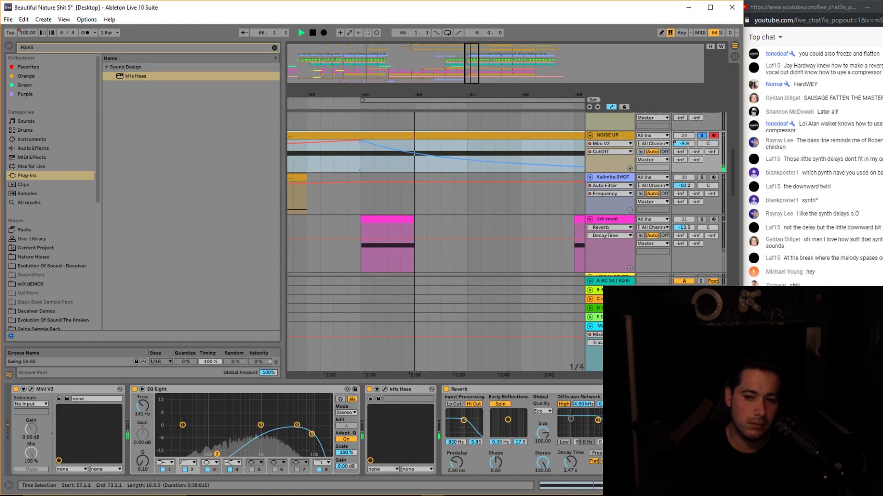
{"action": "left_click_drag", "start_coordinate": [423, 96], "coordinate": [404, 60]}
{"action": "key", "text": "space"}
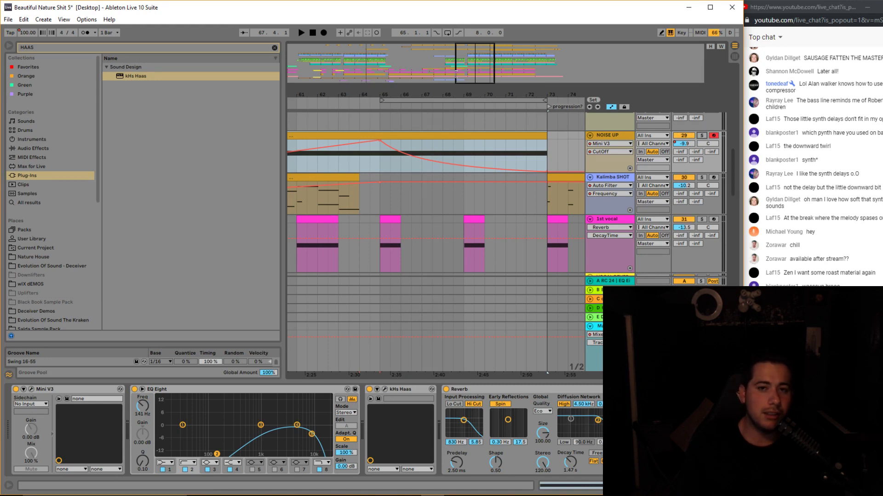
Play the transition from bar 57 with the full mix and straighten NOISE UP's falling CutOff automation curve after bar 65.
{"action": "left_click_drag", "start_coordinate": [456, 73], "coordinate": [450, 52]}
{"action": "scroll", "coordinate": [426, 200], "scroll_direction": "up", "scroll_amount": 3}
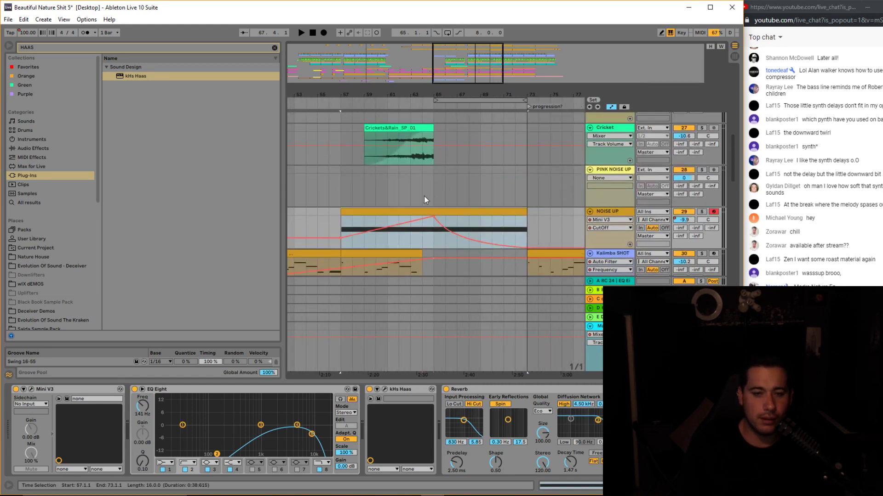
{"action": "scroll", "coordinate": [424, 200], "scroll_direction": "up", "scroll_amount": 1}
{"action": "key", "text": "space"}
{"action": "left_click_drag", "start_coordinate": [468, 67], "coordinate": [467, 88]}
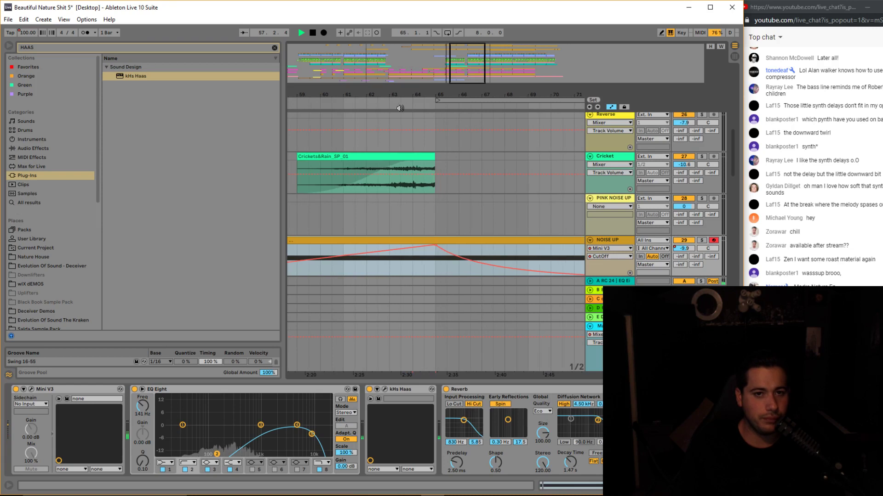
{"action": "left_click_drag", "start_coordinate": [465, 50], "coordinate": [465, 59]}
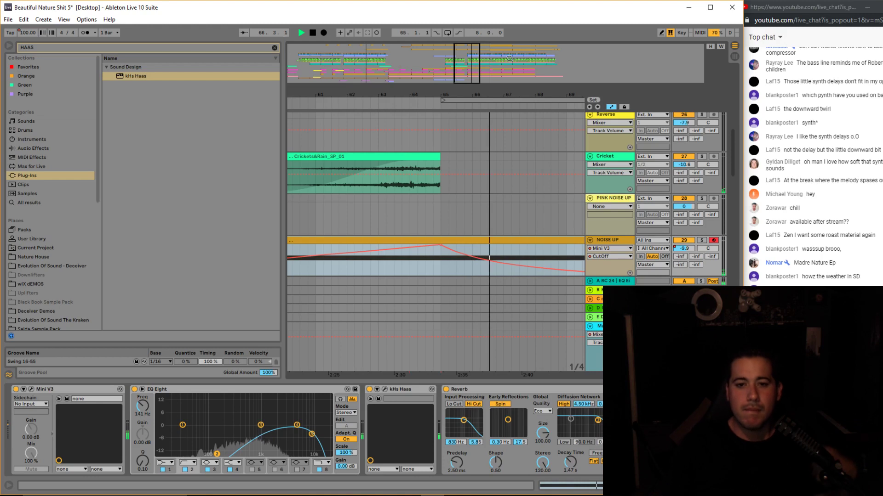
{"action": "left_click_drag", "start_coordinate": [528, 265], "coordinate": [528, 262]}
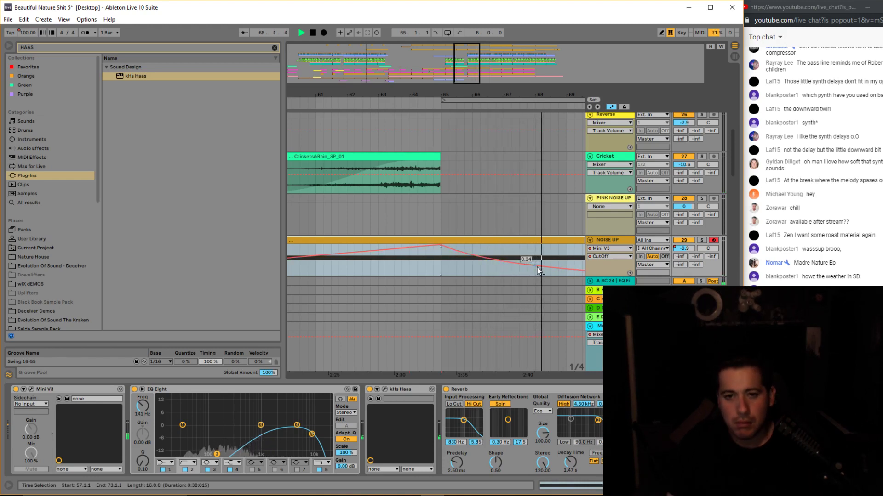
{"action": "key", "text": "minus"}
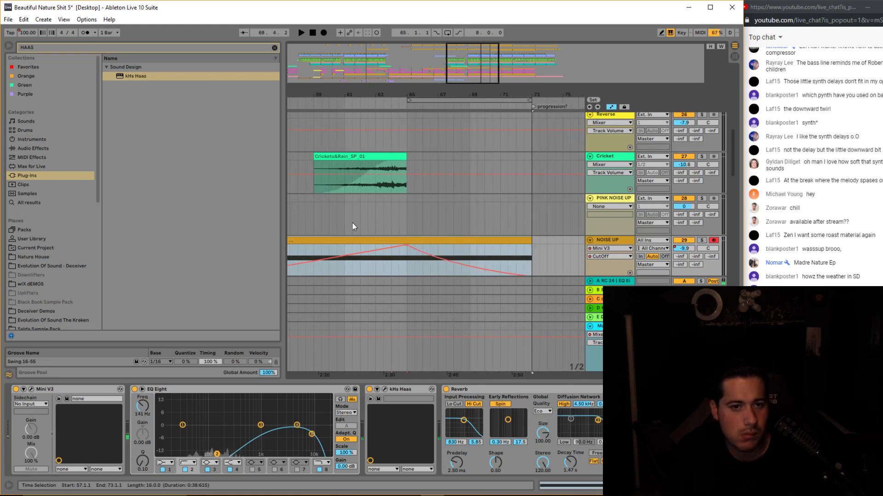
During playback, enable Lo Cut in NOISE UP's Reverb with the input filter at 465 Hz and set Decay Time to 2.01 s.
{"action": "key", "text": "space"}
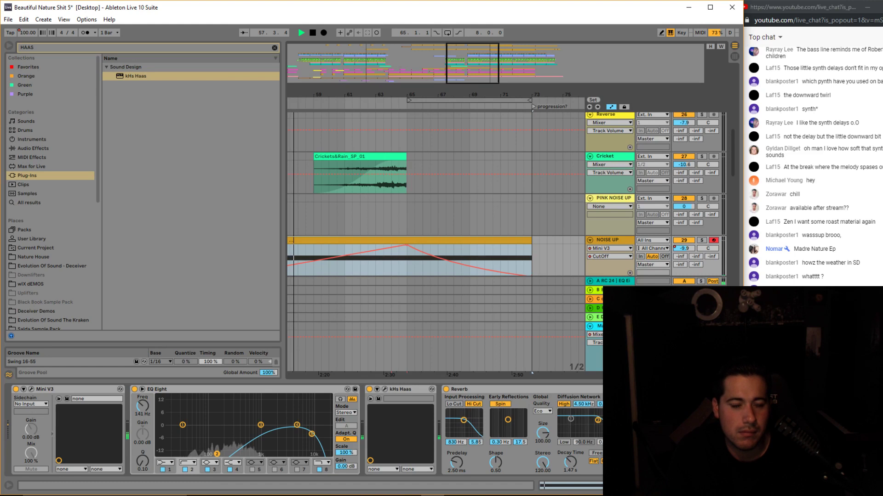
{"action": "left_click", "coordinate": [455, 75]}
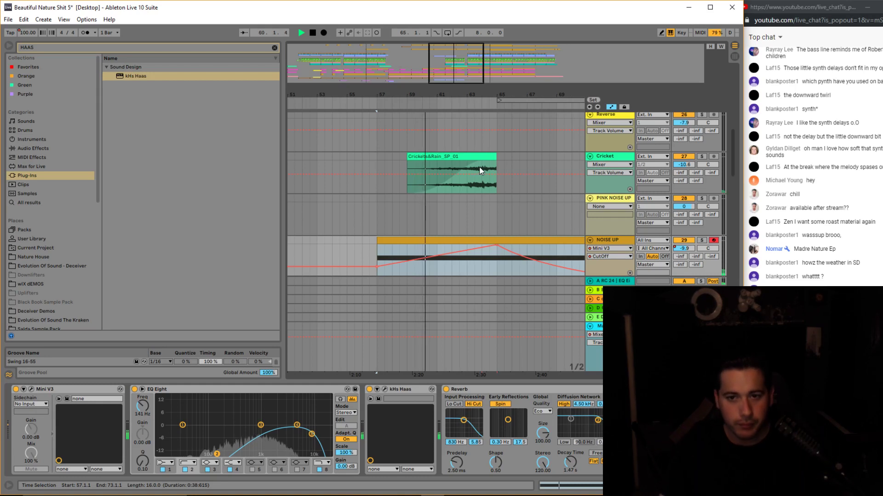
{"action": "scroll", "coordinate": [487, 206], "scroll_direction": "down", "scroll_amount": 1}
{"action": "left_click", "coordinate": [574, 461]}
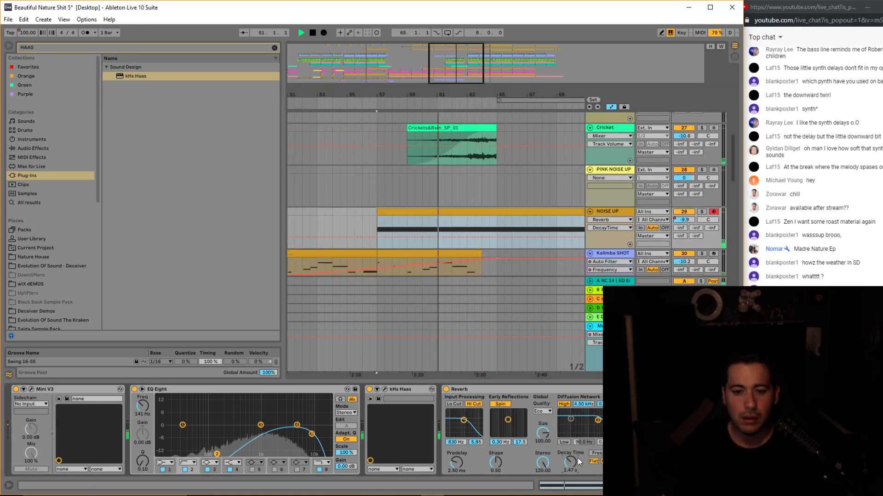
{"action": "left_click", "coordinate": [460, 405]}
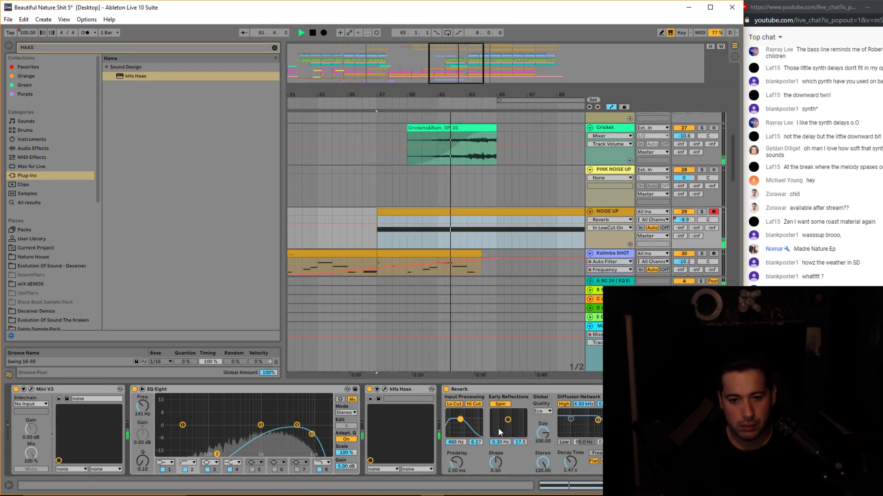
{"action": "left_click_drag", "start_coordinate": [572, 462], "coordinate": [571, 453]}
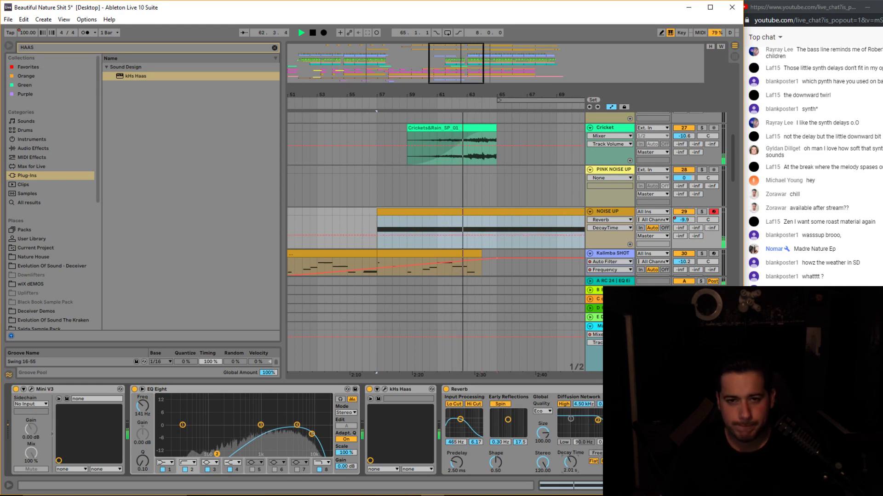
Show NOISE UP's Track Volume automation and lower it to -15.0 dB across the riser between bars 57 and 65.
{"action": "left_click_drag", "start_coordinate": [520, 95], "coordinate": [442, 89]}
{"action": "left_click", "coordinate": [688, 221]}
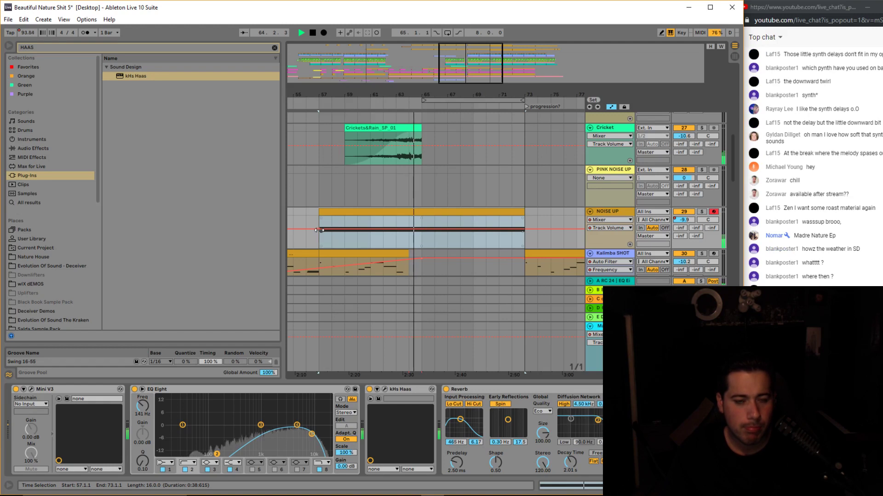
{"action": "left_click_drag", "start_coordinate": [318, 230], "coordinate": [320, 234]}
{"action": "left_click_drag", "start_coordinate": [420, 232], "coordinate": [421, 232]}
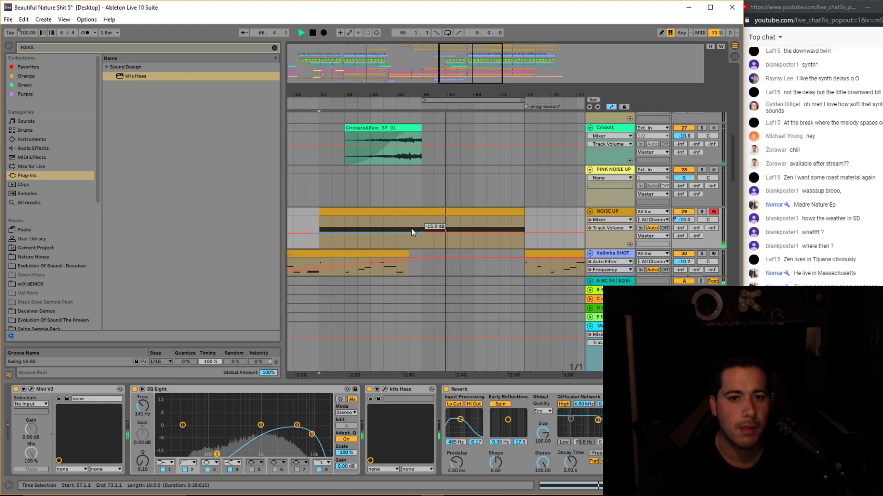
Select the 1st vocal track and lower its Reverb Dry/Wet to 59% while the section before bar 73 plays.
{"action": "left_click_drag", "start_coordinate": [474, 59], "coordinate": [479, 69]}
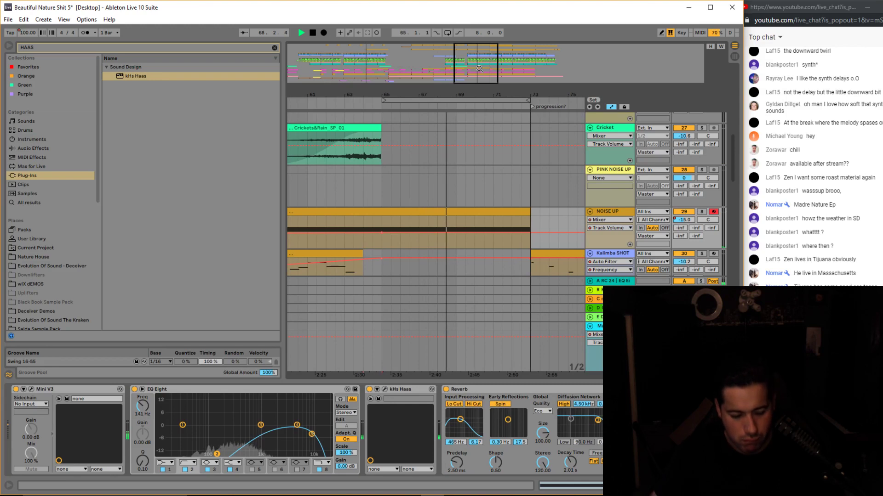
{"action": "left_click_drag", "start_coordinate": [500, 52], "coordinate": [509, 49]}
{"action": "scroll", "coordinate": [473, 221], "scroll_direction": "up", "scroll_amount": 1}
{"action": "scroll", "coordinate": [474, 221], "scroll_direction": "down", "scroll_amount": 5}
{"action": "scroll", "coordinate": [410, 141], "scroll_direction": "down", "scroll_amount": 3}
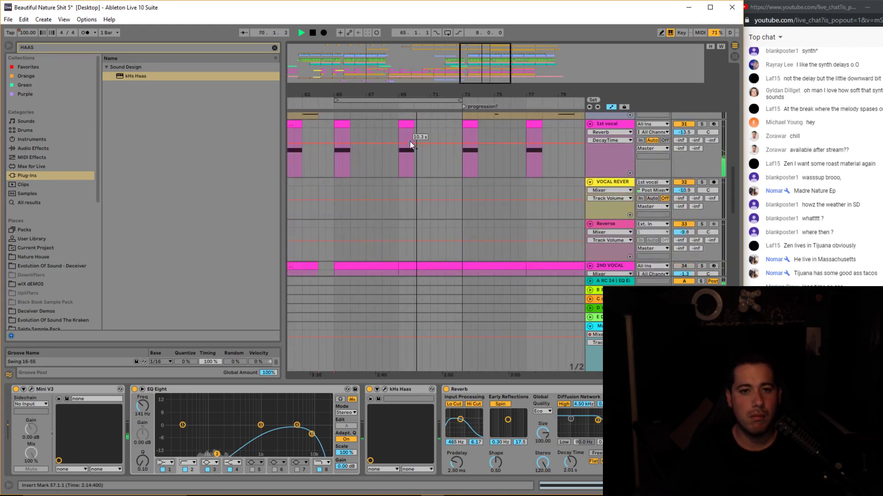
{"action": "scroll", "coordinate": [410, 142], "scroll_direction": "up", "scroll_amount": 1}
{"action": "left_click", "coordinate": [600, 161]}
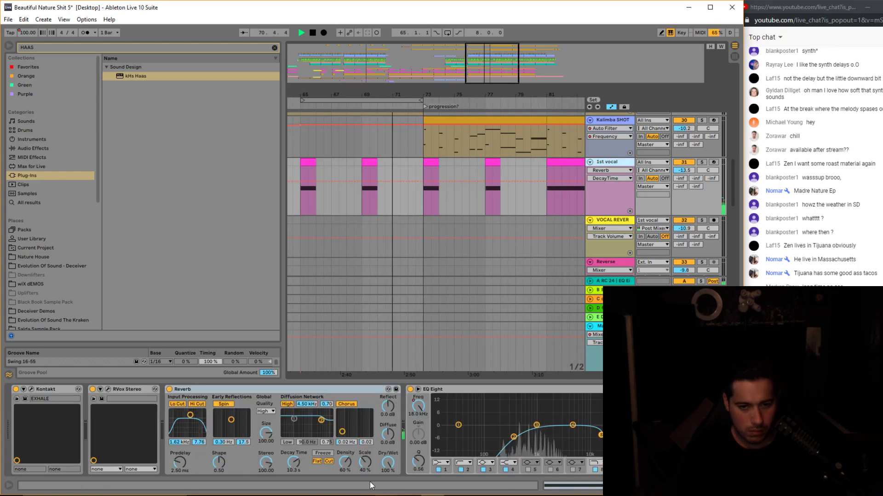
{"action": "left_click", "coordinate": [385, 463]}
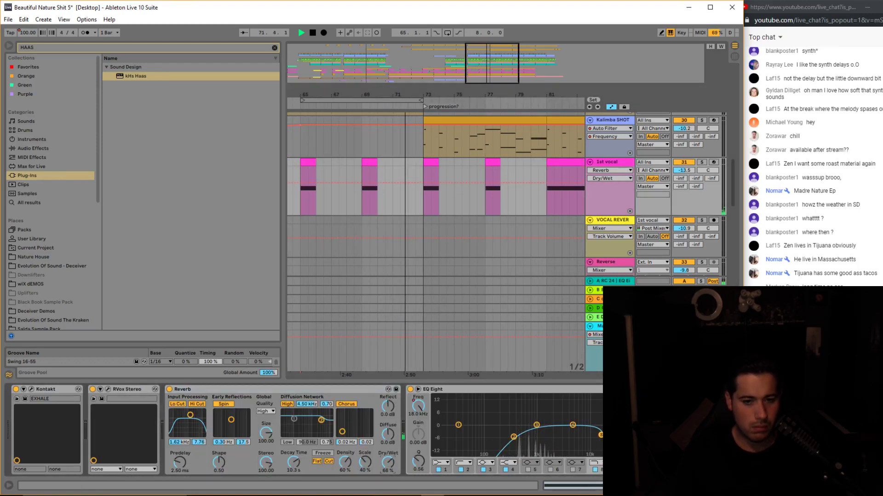
{"action": "scroll", "coordinate": [467, 181], "scroll_direction": "up", "scroll_amount": 5}
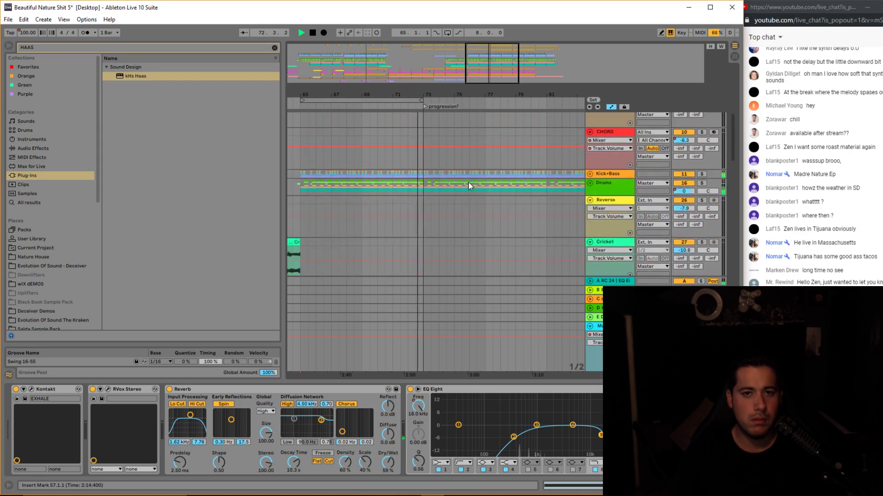
{"action": "scroll", "coordinate": [468, 188], "scroll_direction": "up", "scroll_amount": 15}
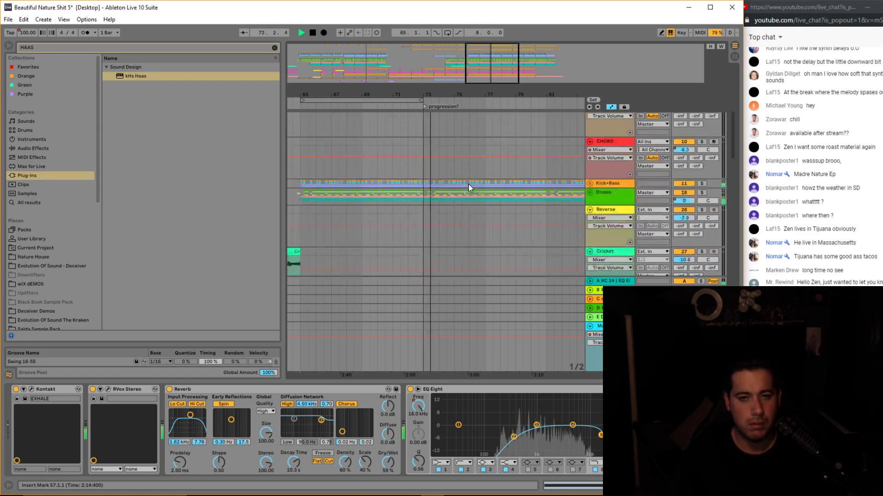
Expand the Main Melody group and set the volume of its pIANO track to -5.5 dB.
{"action": "scroll", "coordinate": [468, 183], "scroll_direction": "up", "scroll_amount": 3}
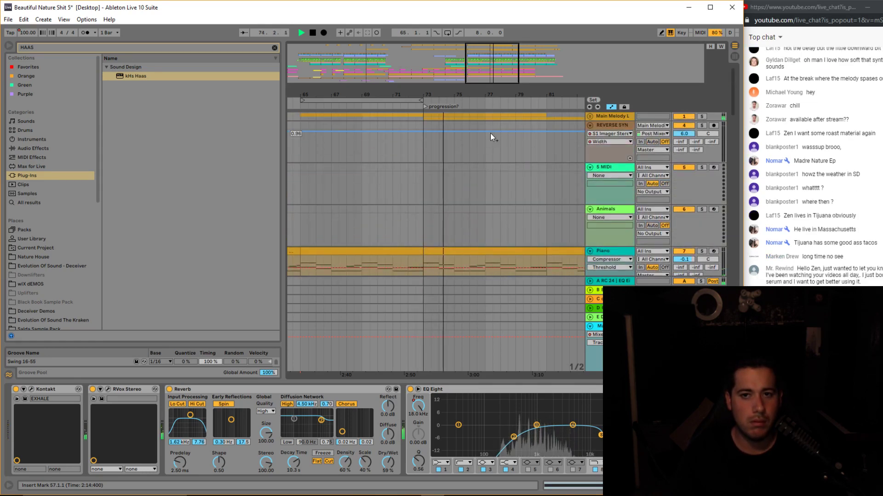
{"action": "left_click", "coordinate": [588, 117]}
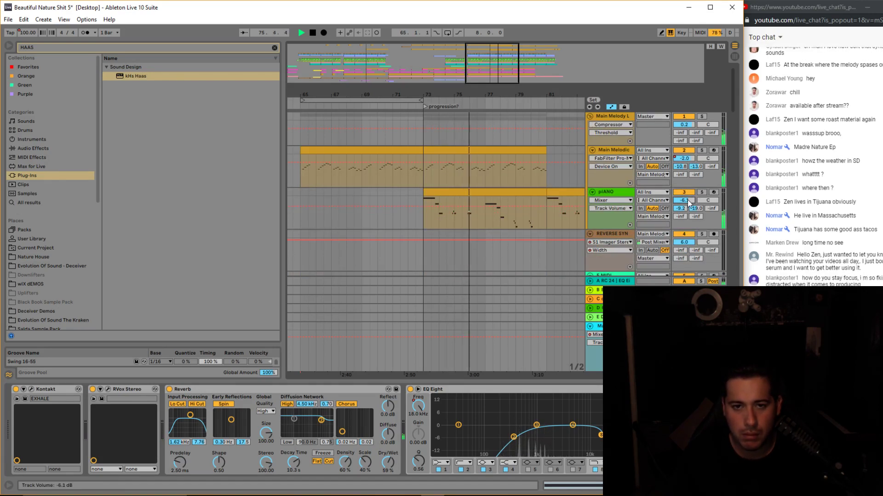
{"action": "left_click_drag", "start_coordinate": [515, 95], "coordinate": [439, 115]}
{"action": "left_click", "coordinate": [608, 192]}
{"action": "left_click_drag", "start_coordinate": [684, 201], "coordinate": [684, 199]}
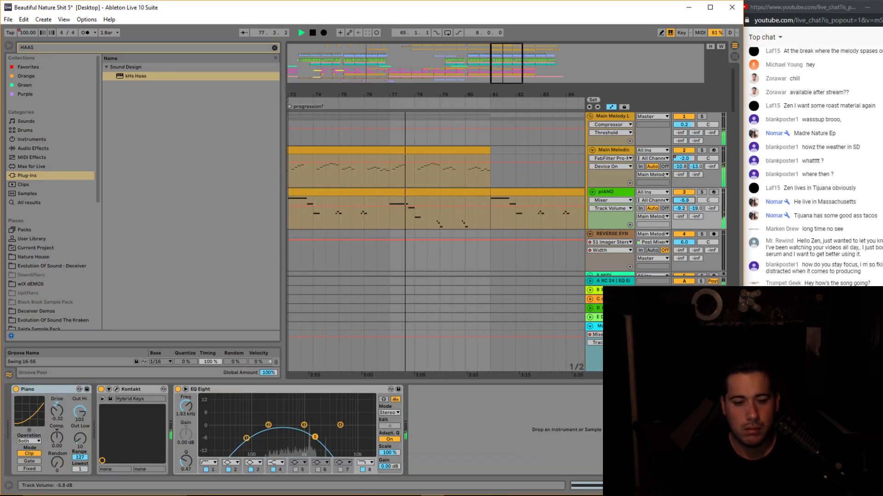
Show the Main Melody group's devices and inspect the sidechain Compressor's threshold.
{"action": "left_click", "coordinate": [607, 117]}
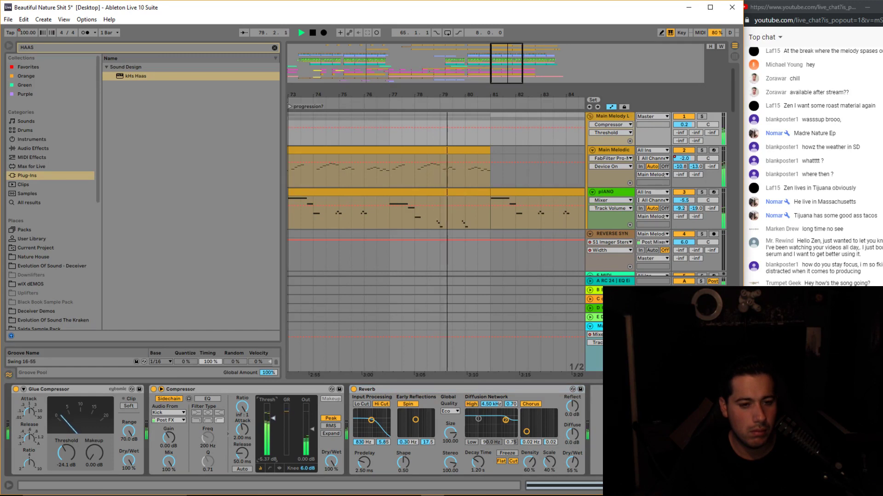
{"action": "left_click_drag", "start_coordinate": [270, 424], "coordinate": [270, 420]}
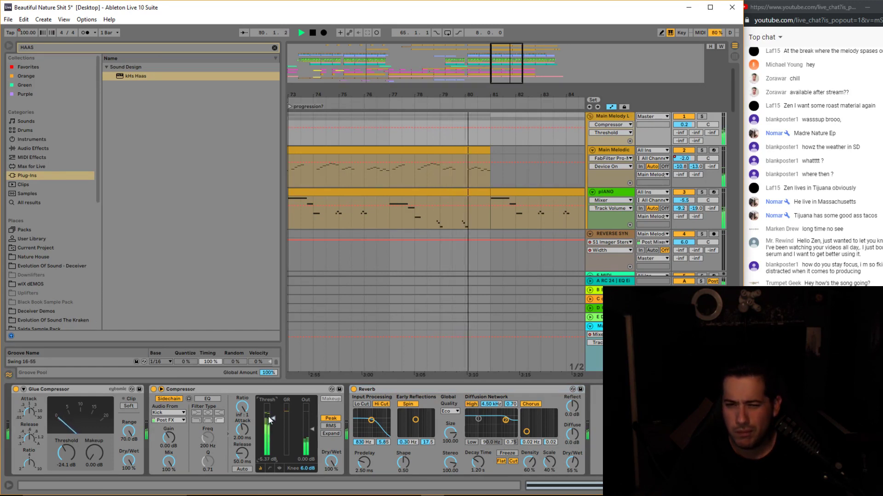
Play the arrangement from bar 72 to hear the transition into the Strings part at bar 73.
{"action": "scroll", "coordinate": [483, 177], "scroll_direction": "down", "scroll_amount": 4}
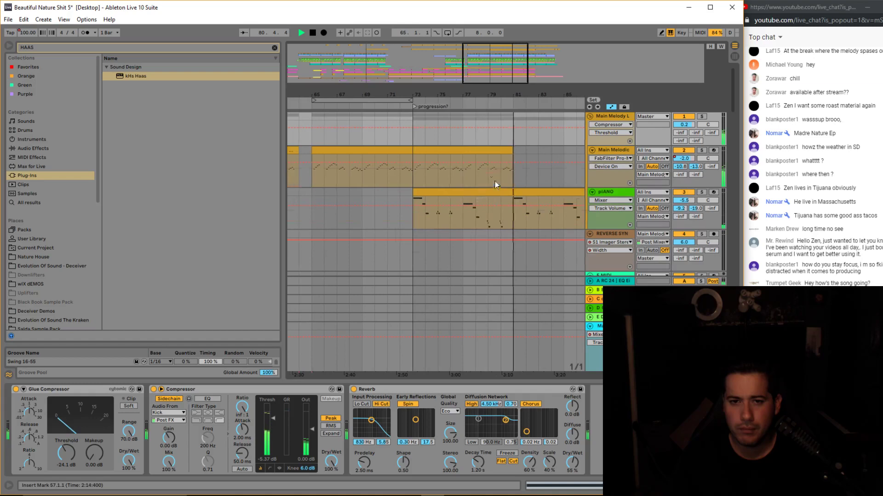
{"action": "scroll", "coordinate": [499, 186], "scroll_direction": "down", "scroll_amount": 4}
{"action": "scroll", "coordinate": [510, 204], "scroll_direction": "down", "scroll_amount": 3}
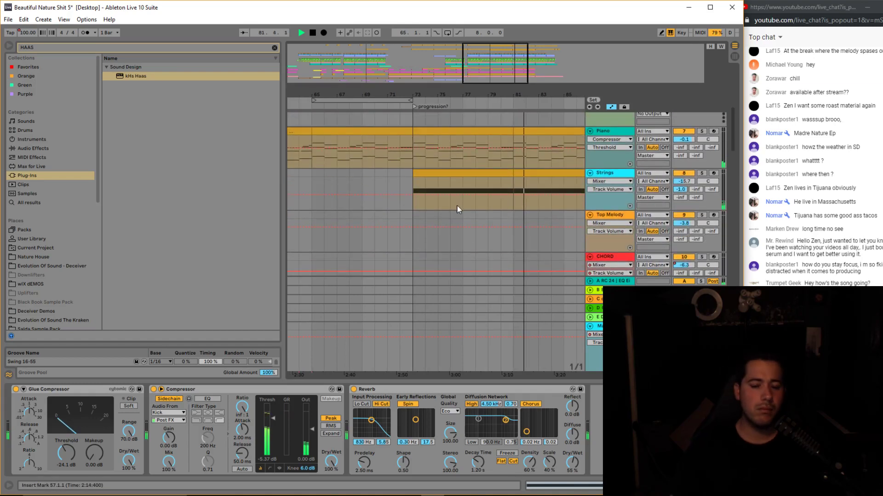
{"action": "left_click", "coordinate": [415, 204]}
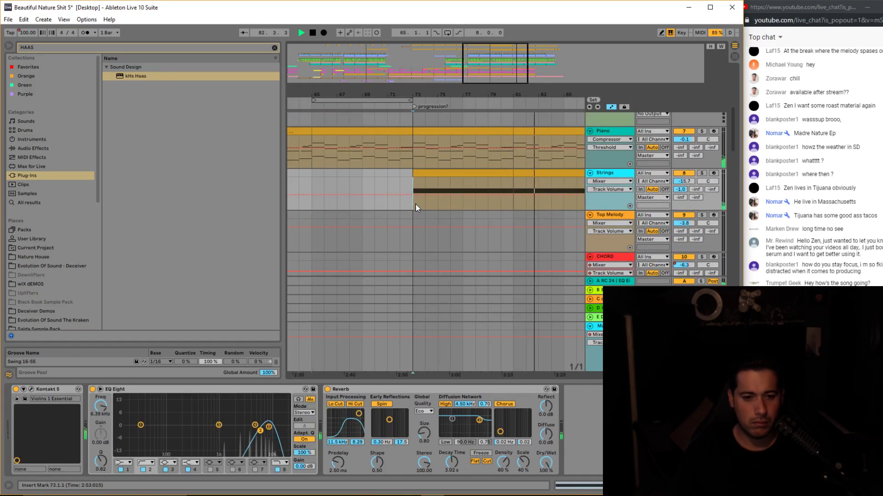
{"action": "key", "text": "space"}
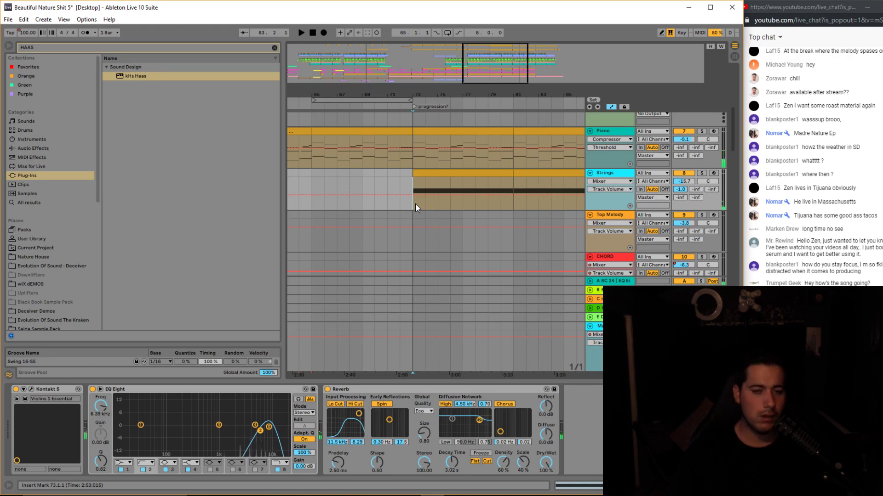
{"action": "scroll", "coordinate": [415, 205], "scroll_direction": "down", "scroll_amount": 2}
{"action": "left_click", "coordinate": [398, 182]}
{"action": "scroll", "coordinate": [398, 182], "scroll_direction": "up", "scroll_amount": 5}
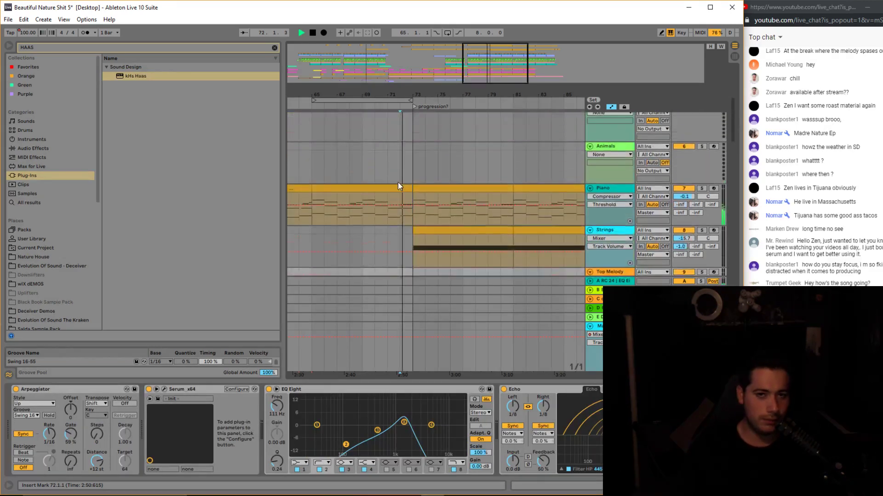
{"action": "key", "text": "space"}
{"action": "key", "text": "space"}
Play the arrangement from around bar 61 and examine the tracks leading up to bar 65.
{"action": "left_click_drag", "start_coordinate": [405, 94], "coordinate": [505, 76]}
{"action": "left_click", "coordinate": [415, 220]}
{"action": "key", "text": "space"}
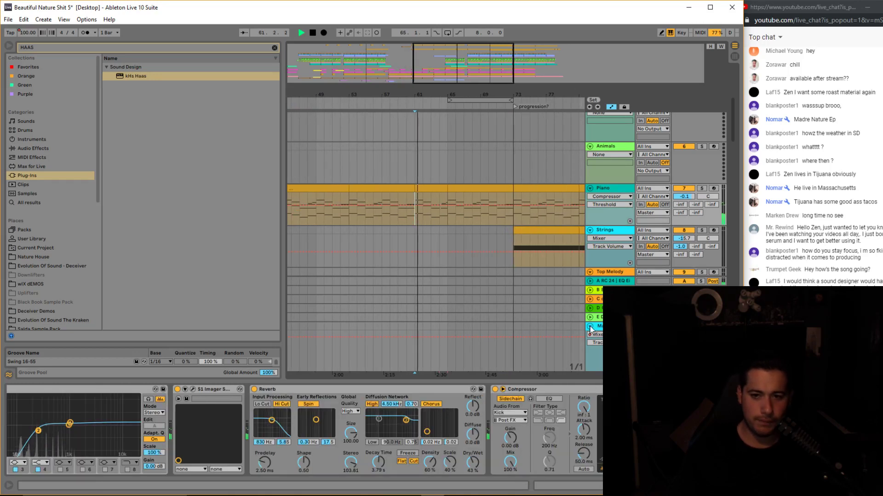
{"action": "scroll", "coordinate": [457, 127], "scroll_direction": "down", "scroll_amount": 4}
{"action": "scroll", "coordinate": [457, 127], "scroll_direction": "down", "scroll_amount": 2}
{"action": "left_click_drag", "start_coordinate": [453, 57], "coordinate": [452, 75]}
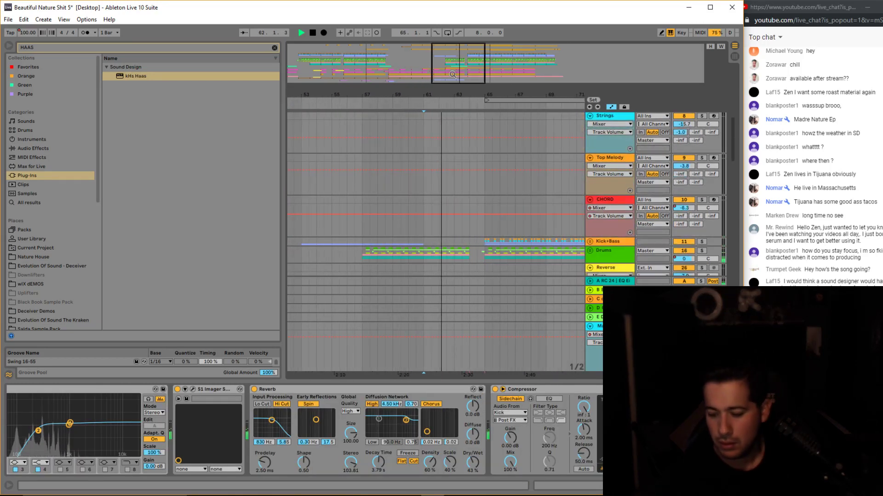
{"action": "left_click_drag", "start_coordinate": [530, 84], "coordinate": [515, 96]}
{"action": "scroll", "coordinate": [488, 195], "scroll_direction": "up", "scroll_amount": 5}
{"action": "left_click_drag", "start_coordinate": [453, 95], "coordinate": [493, 116]}
{"action": "mouse_move", "coordinate": [461, 69]}
{"action": "left_mouse_down"}
{"action": "mouse_move", "coordinate": [466, 79]}
{"action": "mouse_move", "coordinate": [470, 68]}
{"action": "left_mouse_up"}
{"action": "key", "text": "space"}
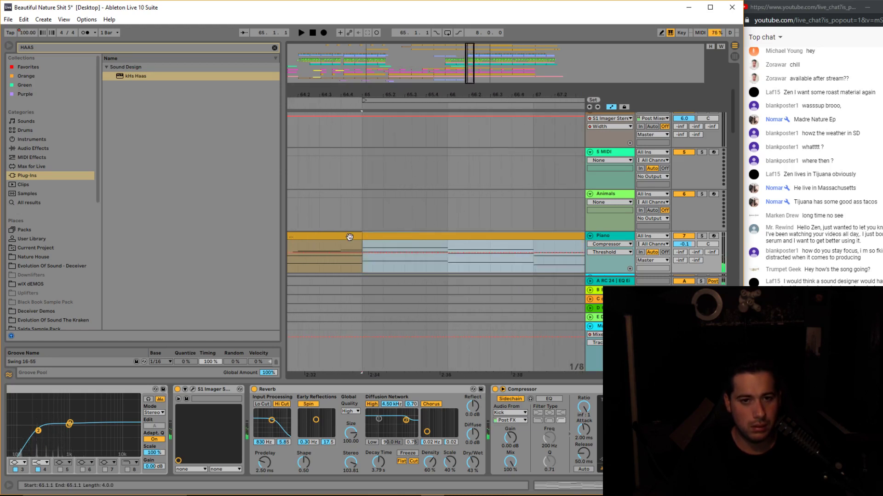
Solo the Piano track (track 7) and listen to its clip spanning bars 61 to 65.
{"action": "left_click", "coordinate": [377, 238]}
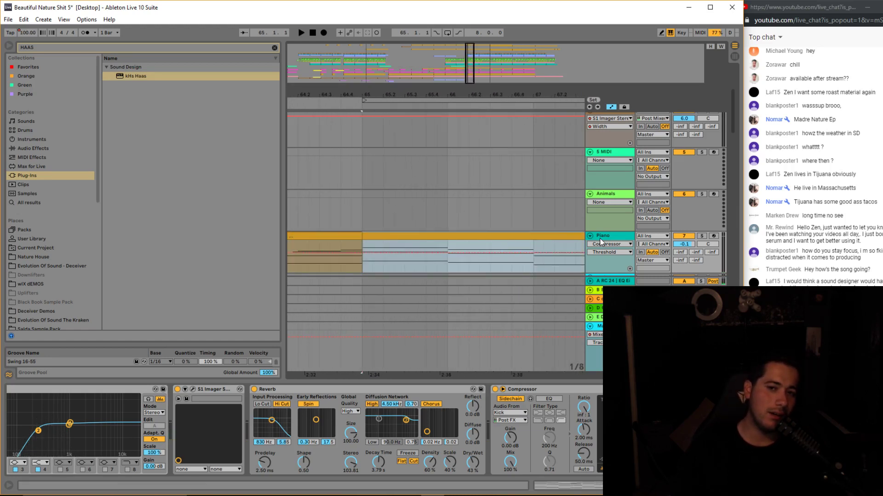
{"action": "key", "text": "space"}
{"action": "key", "text": "space"}
{"action": "key", "text": "space"}
{"action": "key", "text": "space"}
{"action": "left_click", "coordinate": [702, 236]}
{"action": "key", "text": "space"}
{"action": "key", "text": "space"}
{"action": "key", "text": "space"}
{"action": "mouse_move", "coordinate": [476, 75]}
{"action": "left_mouse_down"}
{"action": "mouse_move", "coordinate": [469, 57]}
{"action": "mouse_move", "coordinate": [463, 83]}
{"action": "left_mouse_up"}
{"action": "key", "text": "space"}
{"action": "left_click", "coordinate": [387, 237]}
{"action": "key", "text": "space"}
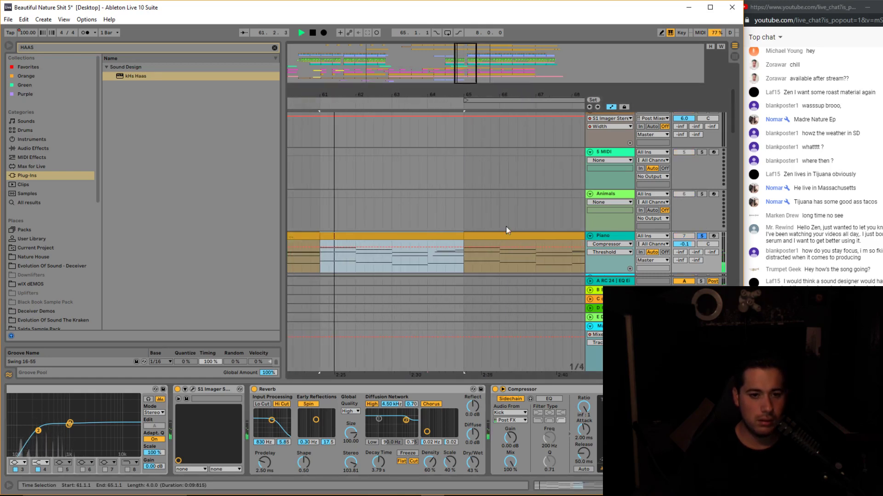
Boost the high-shelf band of the Piano track's EQ Eight to 7.31 dB at 1.50 kHz.
{"action": "scroll", "coordinate": [368, 430], "scroll_direction": "up", "scroll_amount": 3}
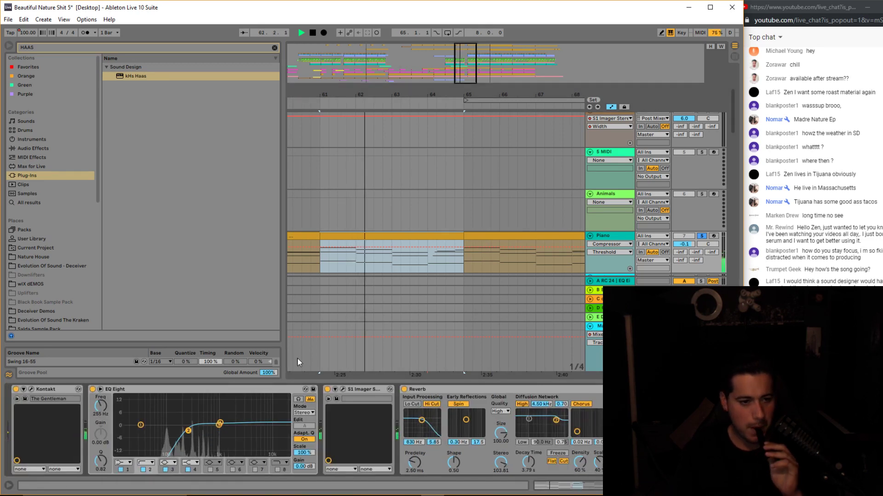
{"action": "mouse_move", "coordinate": [218, 425]}
{"action": "left_mouse_down"}
{"action": "mouse_move", "coordinate": [228, 411]}
{"action": "mouse_move", "coordinate": [218, 425]}
{"action": "left_mouse_up"}
{"action": "left_click", "coordinate": [227, 412]}
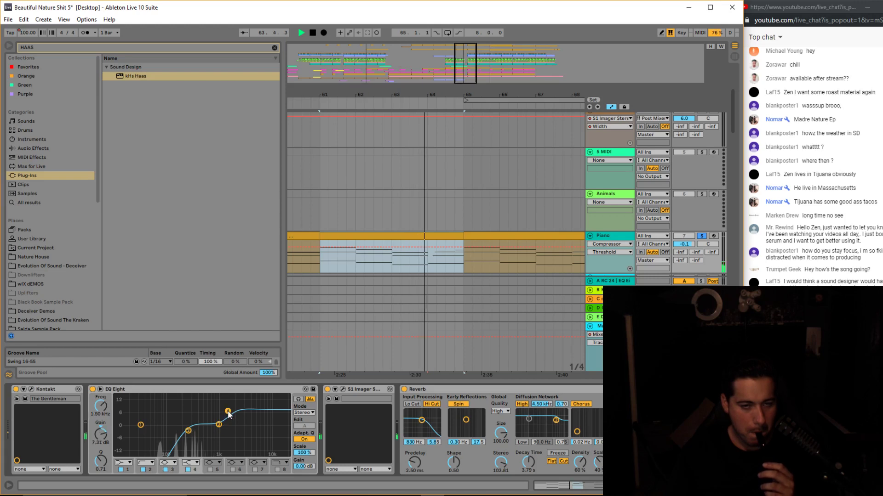
Open the Piano clip at bar 65 in an enlarged note editor and lower the first D#4 note's velocity.
{"action": "left_click_drag", "start_coordinate": [419, 95], "coordinate": [338, 109]}
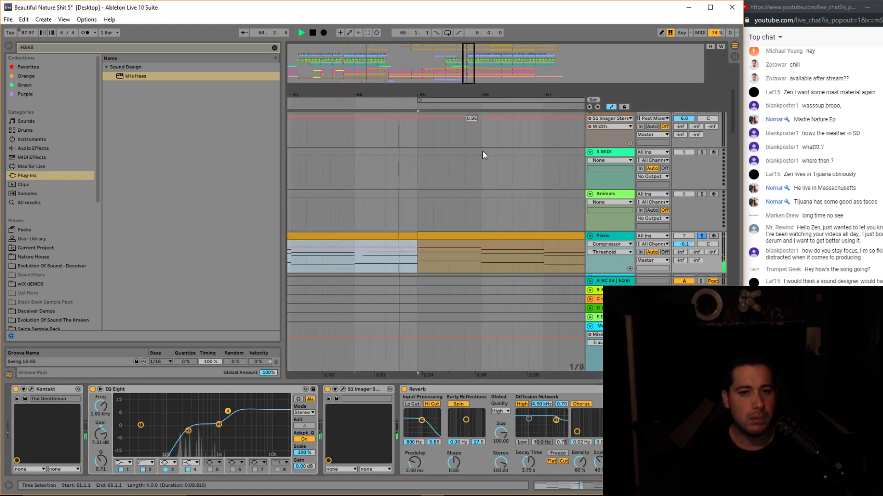
{"action": "double_click", "coordinate": [447, 235]}
{"action": "key", "text": "space"}
{"action": "left_click_drag", "start_coordinate": [331, 380], "coordinate": [331, 166]}
{"action": "left_click_drag", "start_coordinate": [191, 291], "coordinate": [184, 348]}
{"action": "key", "text": "space"}
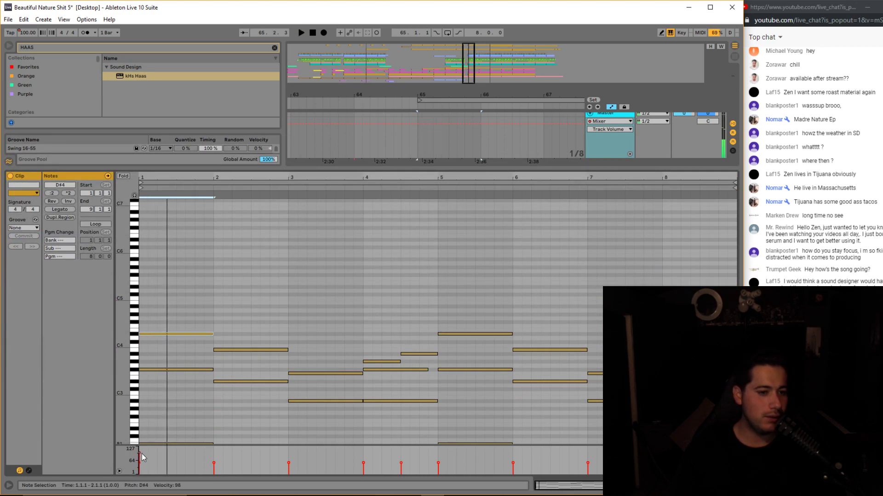
{"action": "left_click_drag", "start_coordinate": [139, 456], "coordinate": [139, 457]}
{"action": "key", "text": "space"}
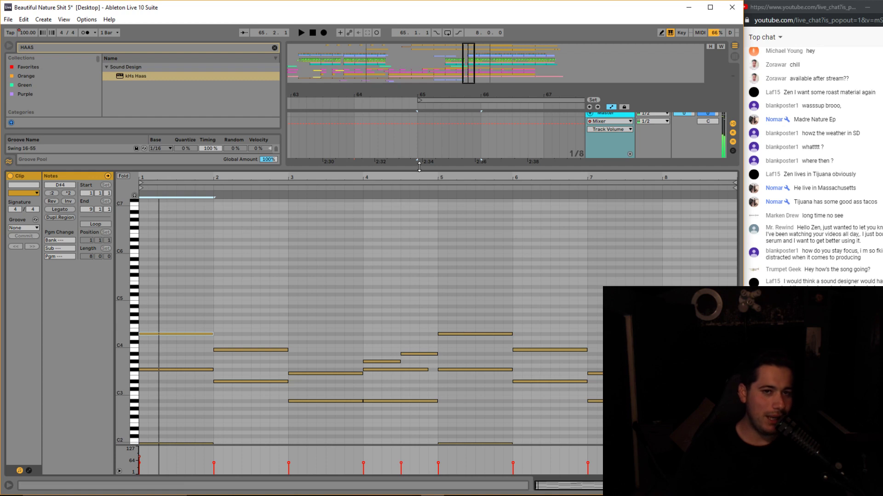
Unsolo the Piano track and play the full arrangement from bar 64.
{"action": "key", "text": "ctrl+alt+l"}
{"action": "left_click", "coordinate": [707, 183]}
{"action": "left_click", "coordinate": [358, 213]}
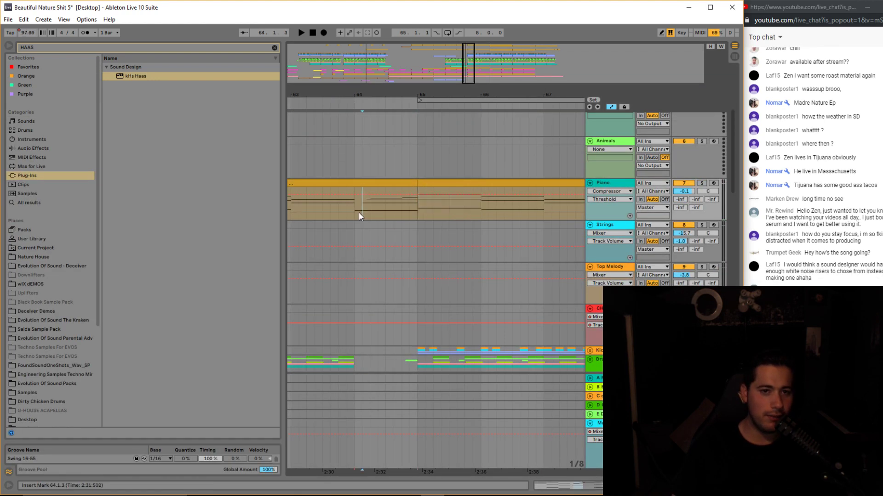
{"action": "key", "text": "space"}
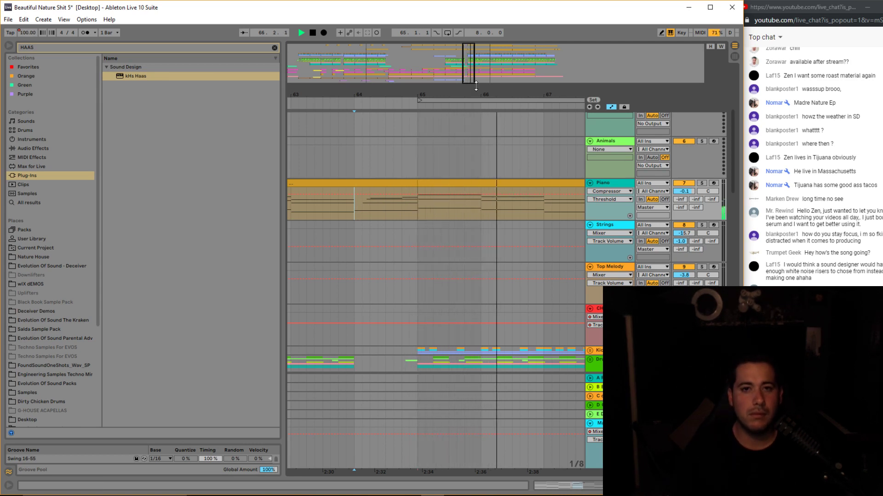
Examine the drum, noise, vocal and pad tracks around bars 64 to 73 during playback.
{"action": "left_click_drag", "start_coordinate": [392, 95], "coordinate": [369, 69]}
{"action": "scroll", "coordinate": [551, 200], "scroll_direction": "down", "scroll_amount": 4}
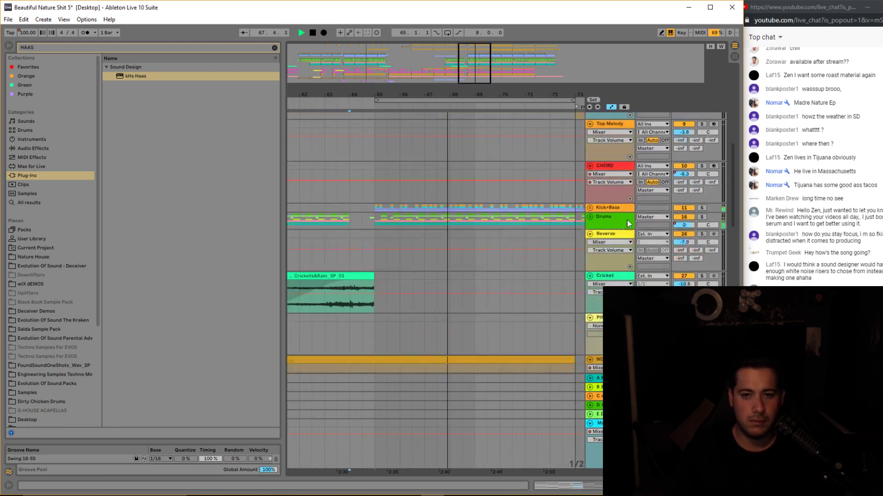
{"action": "left_click", "coordinate": [617, 219]}
{"action": "scroll", "coordinate": [617, 220], "scroll_direction": "down", "scroll_amount": 1}
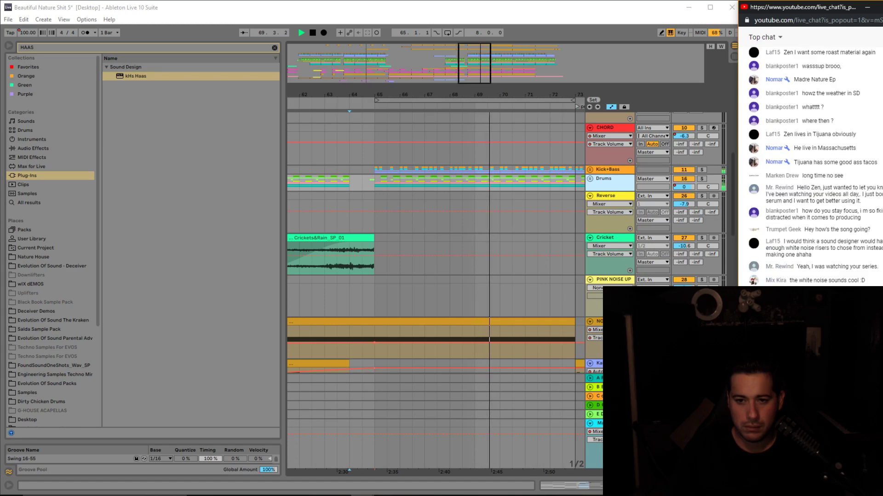
{"action": "scroll", "coordinate": [630, 279], "scroll_direction": "down", "scroll_amount": 2}
{"action": "scroll", "coordinate": [630, 279], "scroll_direction": "down", "scroll_amount": 2}
{"action": "left_click_drag", "start_coordinate": [470, 82], "coordinate": [470, 72]}
{"action": "scroll", "coordinate": [478, 159], "scroll_direction": "up", "scroll_amount": 4}
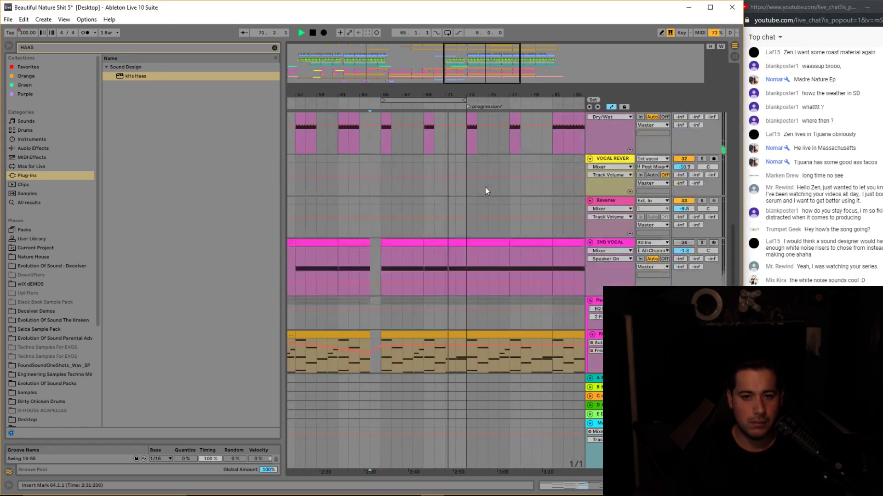
{"action": "scroll", "coordinate": [485, 186], "scroll_direction": "down", "scroll_amount": 2}
Check the mix loudness in the Master track's WLM Meter in Session View.
{"action": "key", "text": "Tab"}
{"action": "left_click", "coordinate": [699, 49]}
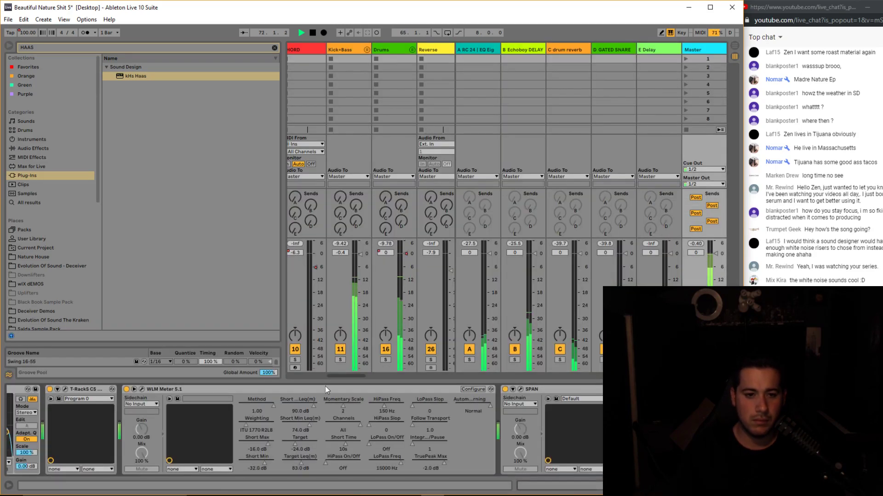
{"action": "left_click", "coordinate": [134, 390]}
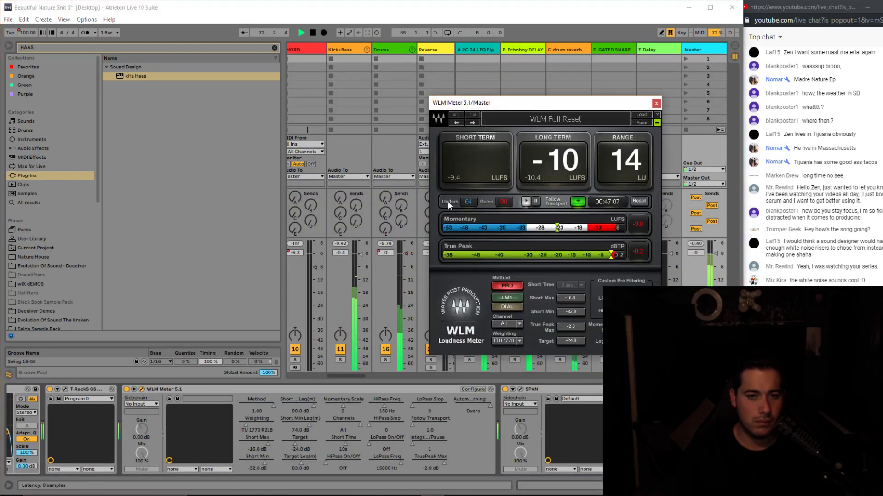
{"action": "left_click", "coordinate": [656, 104]}
Inspect the master spectrum in SPAN, then return to Arrangement View.
{"action": "left_click", "coordinate": [520, 390]}
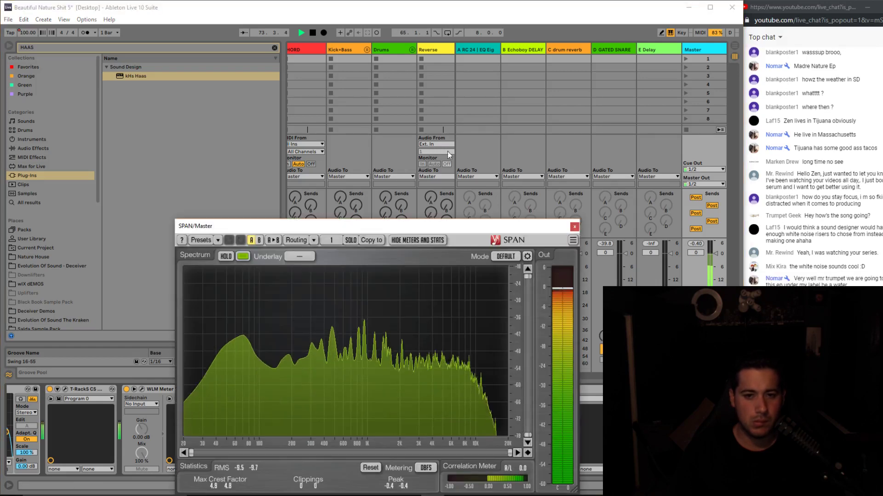
{"action": "left_click_drag", "start_coordinate": [469, 231], "coordinate": [360, 146]}
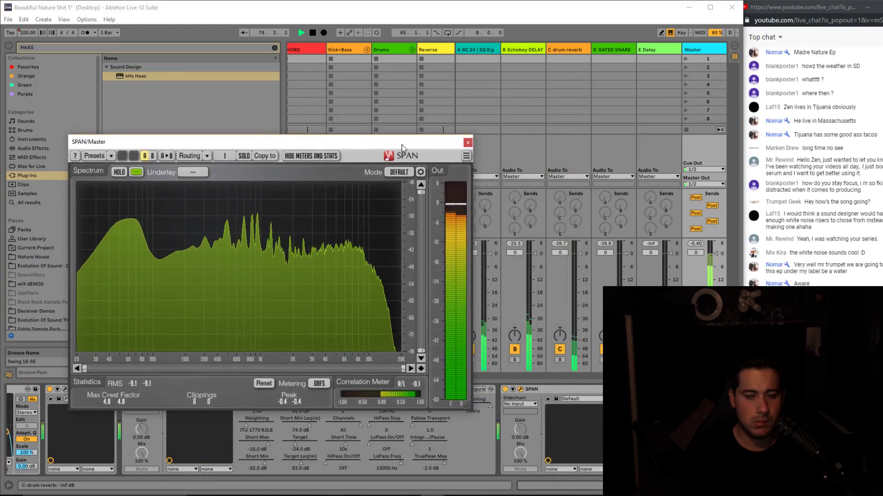
{"action": "key", "text": "Tab"}
{"action": "left_click", "coordinate": [467, 142]}
Solo the Pads group and play the PAD VOCAL section from bar 65.
{"action": "scroll", "coordinate": [519, 199], "scroll_direction": "down", "scroll_amount": 10}
{"action": "key", "text": "space"}
{"action": "scroll", "coordinate": [568, 235], "scroll_direction": "down", "scroll_amount": 4}
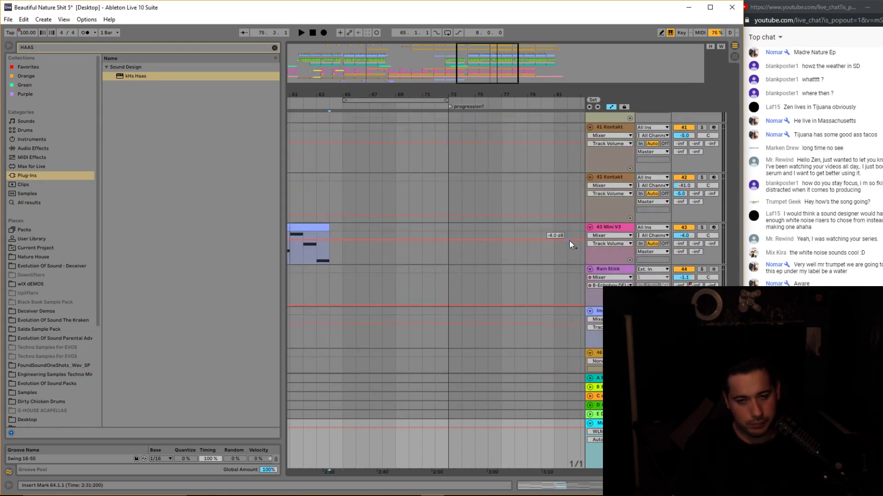
{"action": "scroll", "coordinate": [567, 242], "scroll_direction": "up", "scroll_amount": 8}
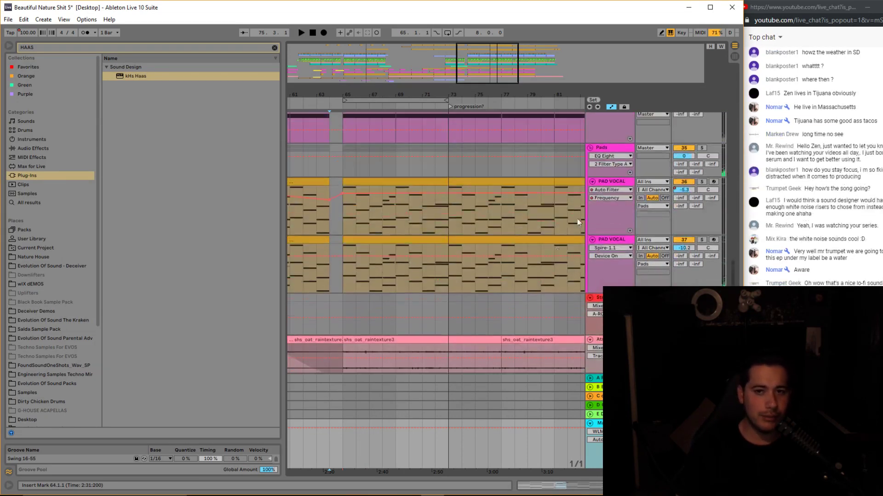
{"action": "double_click", "coordinate": [610, 149]}
{"action": "left_click", "coordinate": [702, 148]}
{"action": "key", "text": "space"}
{"action": "left_click", "coordinate": [363, 189]}
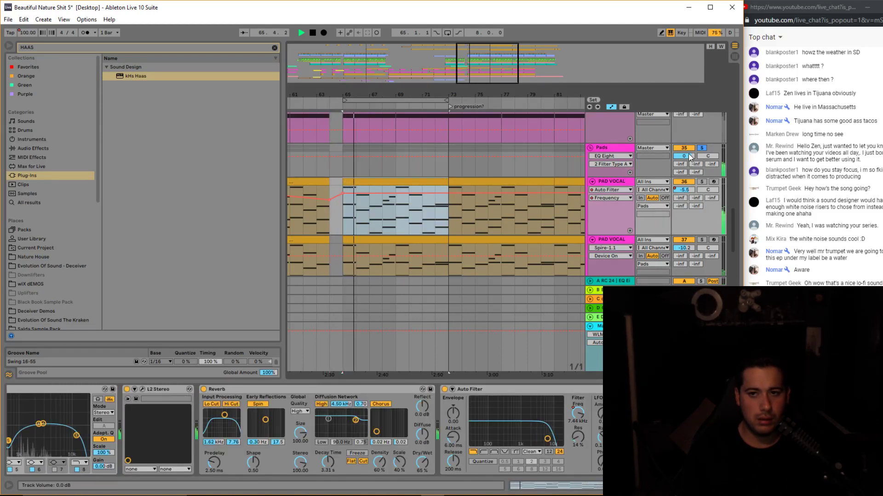
Unsolo the Pads group and set its track volume to -2.0 dB.
{"action": "left_click_drag", "start_coordinate": [686, 156], "coordinate": [686, 159]}
{"action": "left_click", "coordinate": [699, 149]}
{"action": "left_click_drag", "start_coordinate": [684, 156], "coordinate": [684, 157]}
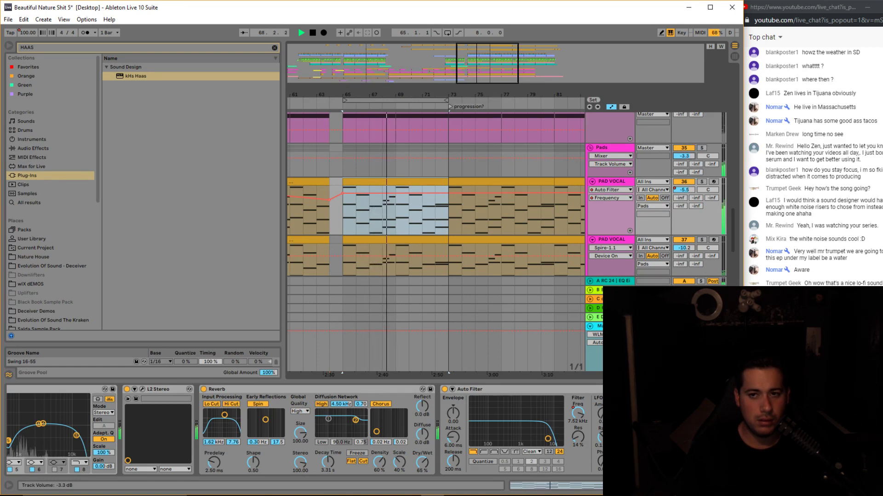
{"action": "left_click_drag", "start_coordinate": [684, 156], "coordinate": [684, 156]}
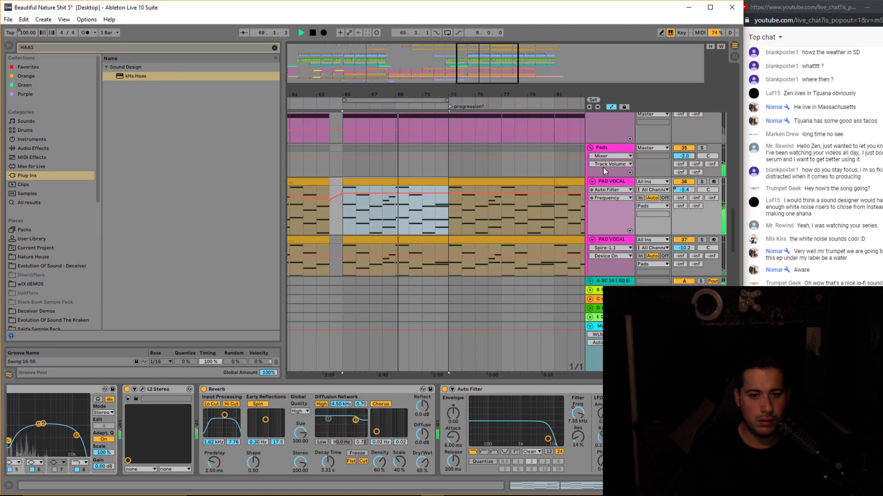
{"action": "scroll", "coordinate": [552, 192], "scroll_direction": "up", "scroll_amount": 8}
{"action": "scroll", "coordinate": [565, 193], "scroll_direction": "up", "scroll_amount": 15}
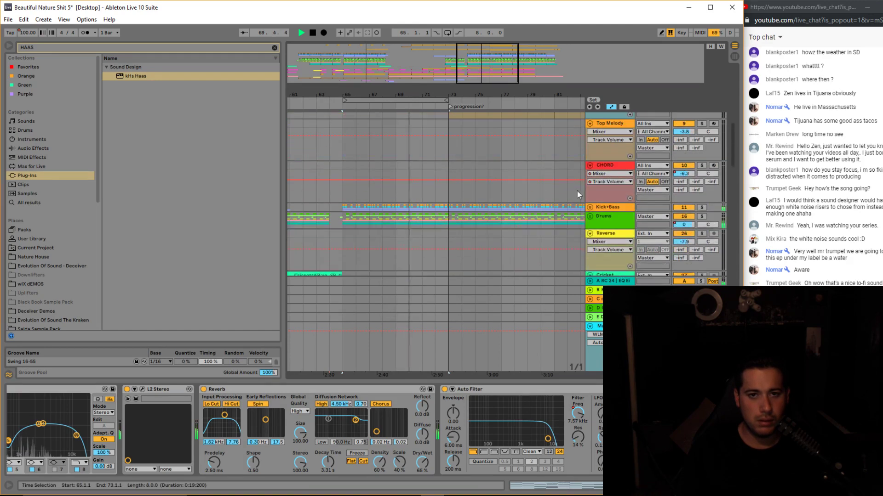
Solo the Main Melody group and delete the Reverb from its device chain.
{"action": "left_click", "coordinate": [702, 117]}
{"action": "left_click", "coordinate": [684, 159]}
{"action": "left_click", "coordinate": [611, 117]}
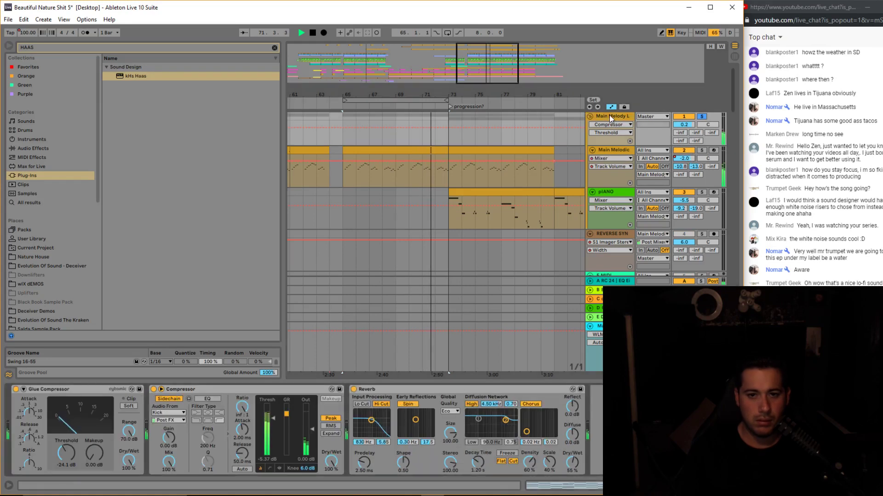
{"action": "left_click", "coordinate": [389, 393]}
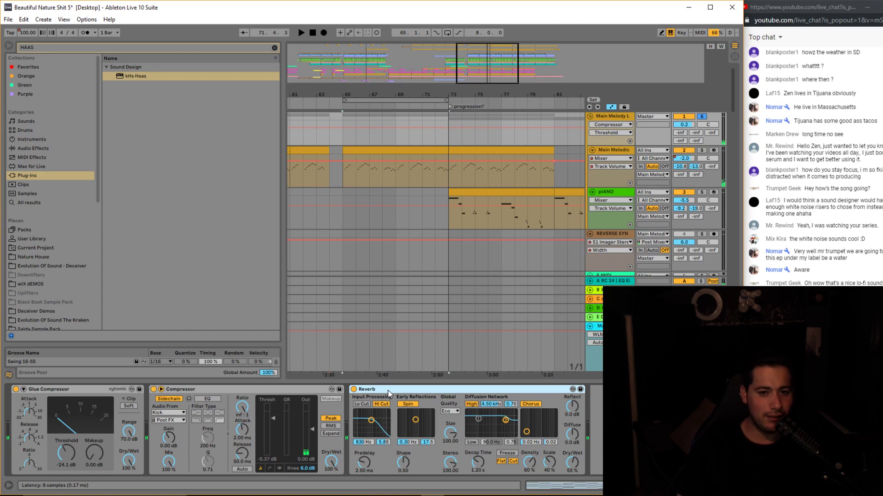
{"action": "key", "text": "Delete"}
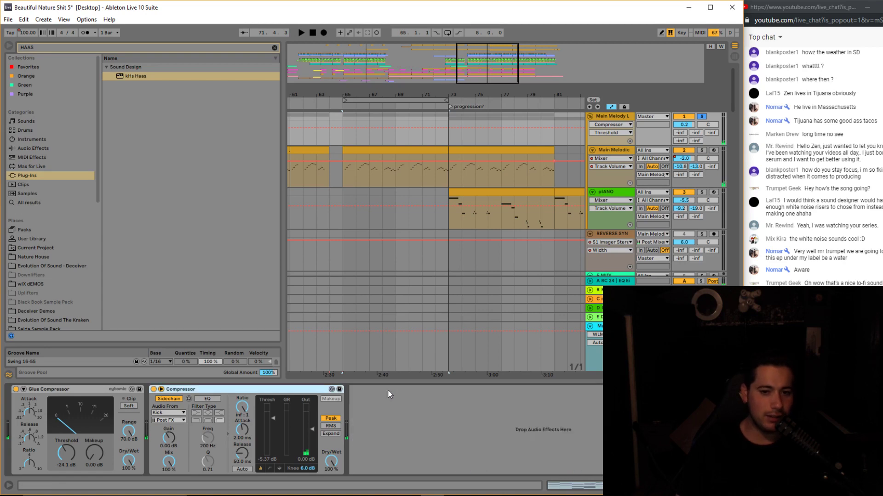
Play the section from bar 73, unsolo the Main Melody group and set its track volume to -0.9 dB.
{"action": "left_click", "coordinate": [445, 171]}
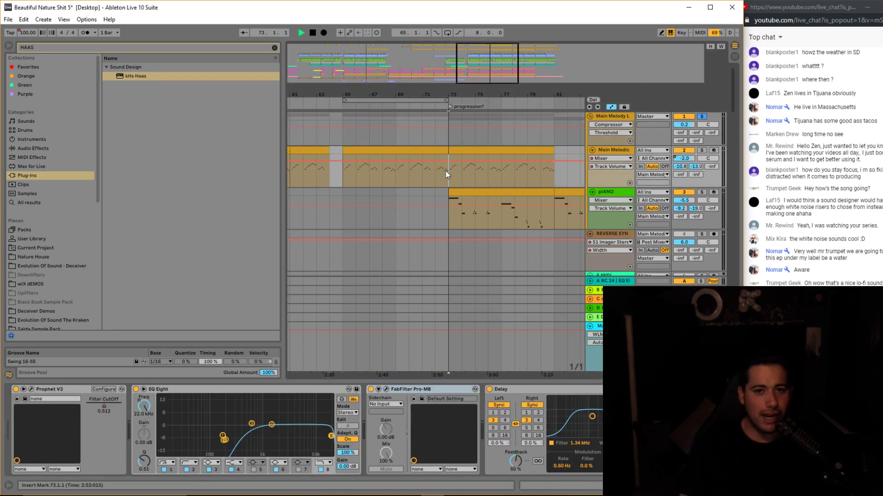
{"action": "key", "text": "space"}
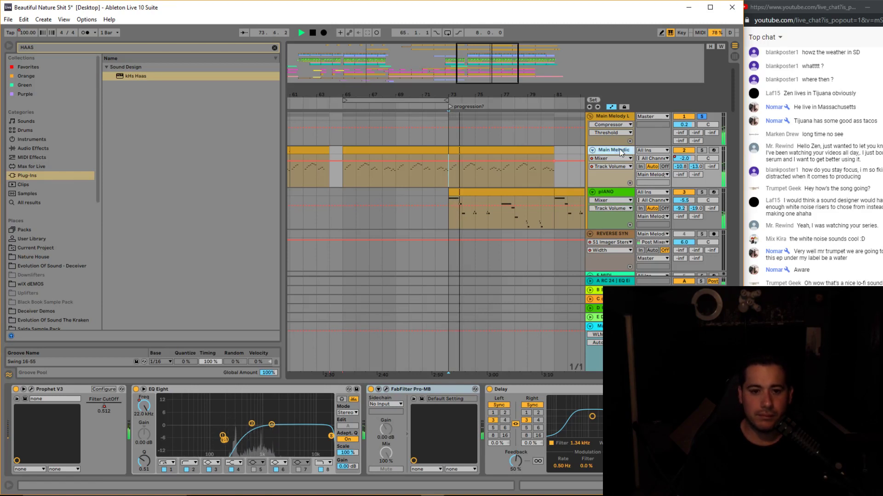
{"action": "key", "text": "Tab"}
{"action": "key", "text": "Tab"}
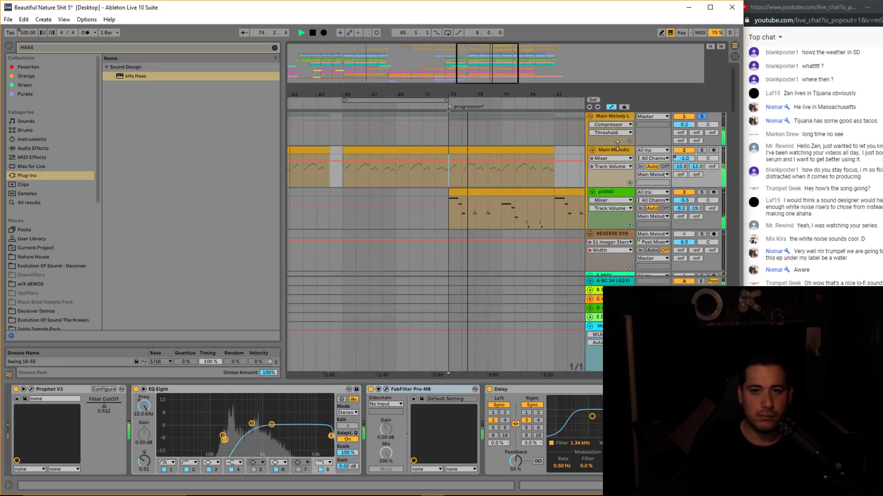
{"action": "left_click_drag", "start_coordinate": [684, 124], "coordinate": [683, 126]}
{"action": "left_click", "coordinate": [702, 117]}
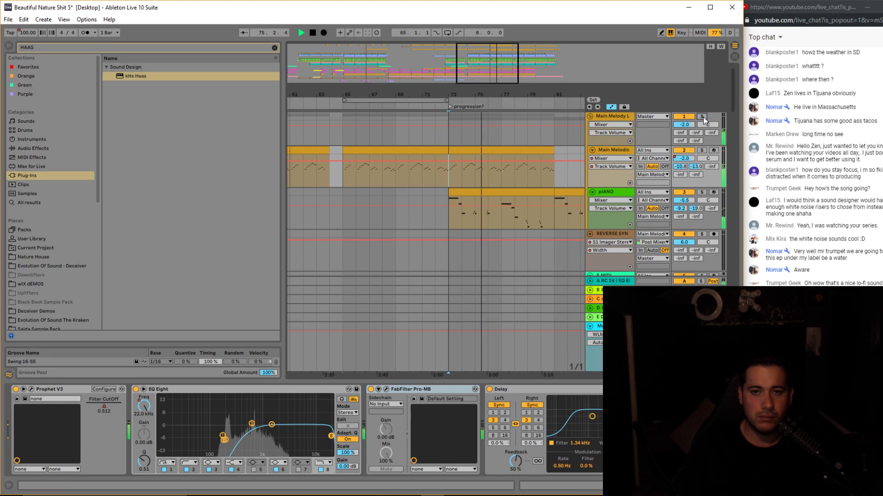
{"action": "scroll", "coordinate": [518, 171], "scroll_direction": "up", "scroll_amount": 2}
{"action": "left_click_drag", "start_coordinate": [438, 95], "coordinate": [412, 95]}
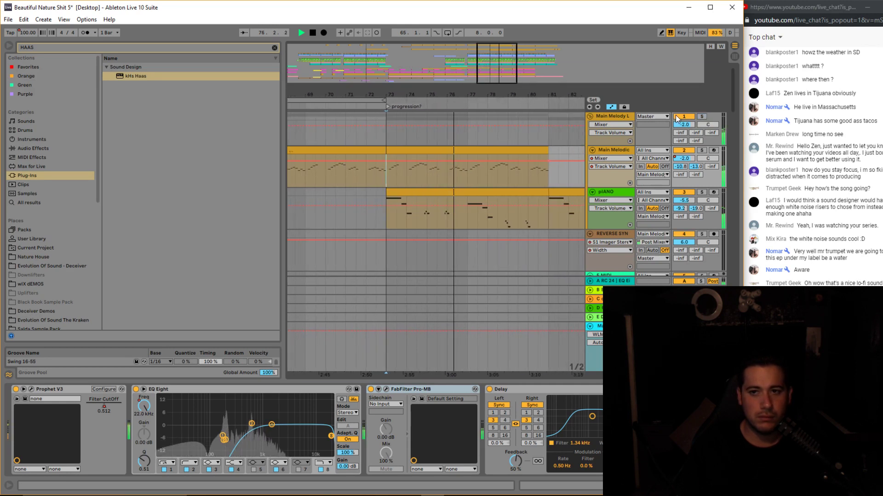
{"action": "left_click_drag", "start_coordinate": [683, 125], "coordinate": [683, 122]}
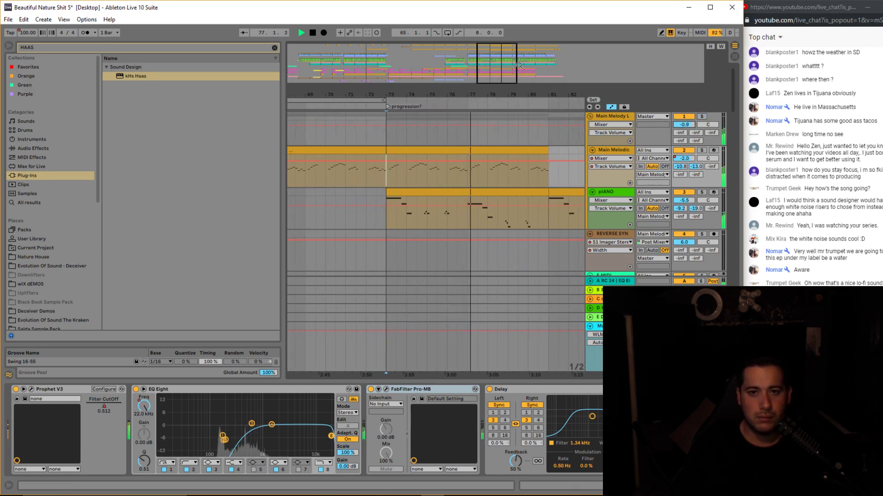
Review the melody and piano clips from bar 73 through the bar 81 transition during playback.
{"action": "left_click_drag", "start_coordinate": [575, 92], "coordinate": [566, 92]}
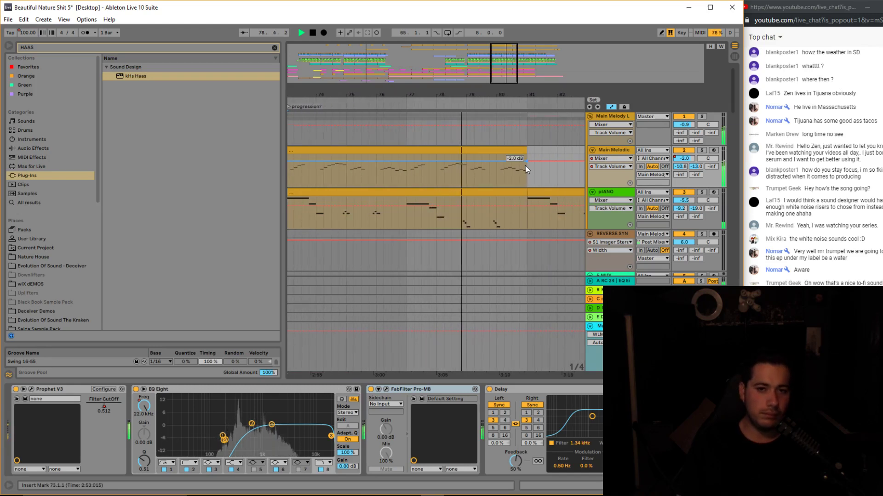
{"action": "scroll", "coordinate": [525, 166], "scroll_direction": "down", "scroll_amount": 1}
{"action": "left_click_drag", "start_coordinate": [515, 91], "coordinate": [448, 79]}
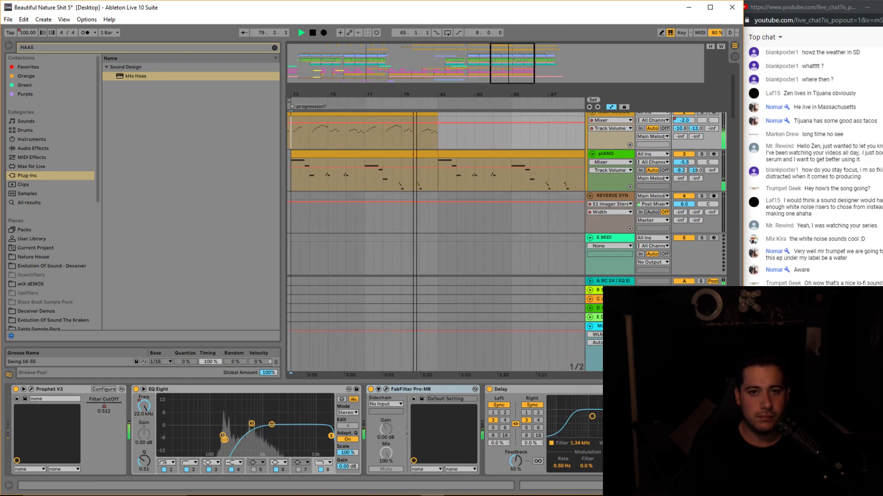
{"action": "scroll", "coordinate": [542, 205], "scroll_direction": "up", "scroll_amount": 2}
{"action": "key", "text": "plus"}
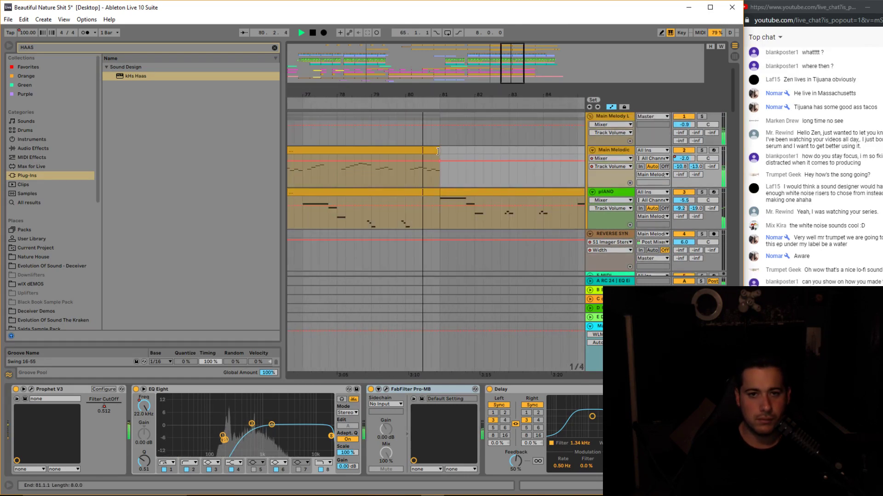
{"action": "left_click_drag", "start_coordinate": [494, 94], "coordinate": [440, 85]}
{"action": "scroll", "coordinate": [492, 222], "scroll_direction": "down", "scroll_amount": 10}
{"action": "scroll", "coordinate": [490, 230], "scroll_direction": "down", "scroll_amount": 8}
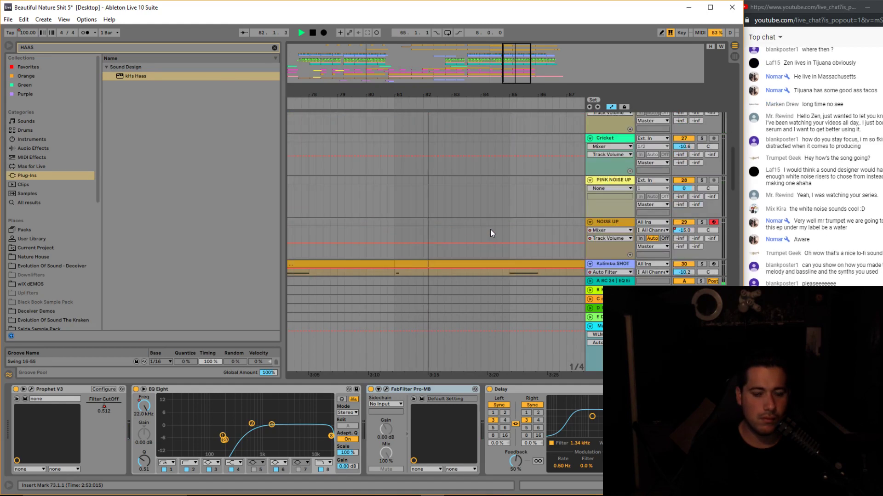
Open the Kalimba SHOT clip at bar 81, play it to examine its notes, and close the clip editor.
{"action": "double_click", "coordinate": [426, 235]}
{"action": "key", "text": "space"}
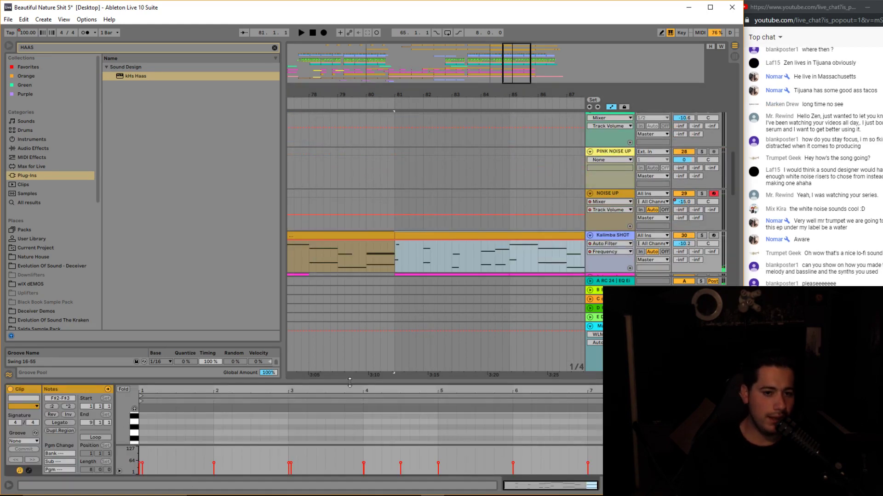
{"action": "left_click_drag", "start_coordinate": [350, 383], "coordinate": [345, 203]}
{"action": "key", "text": "space"}
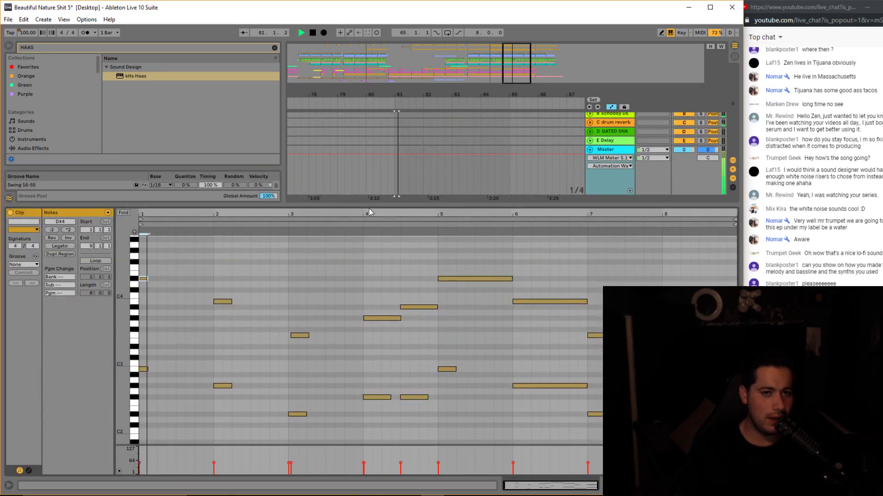
{"action": "left_click_drag", "start_coordinate": [406, 207], "coordinate": [452, 427]}
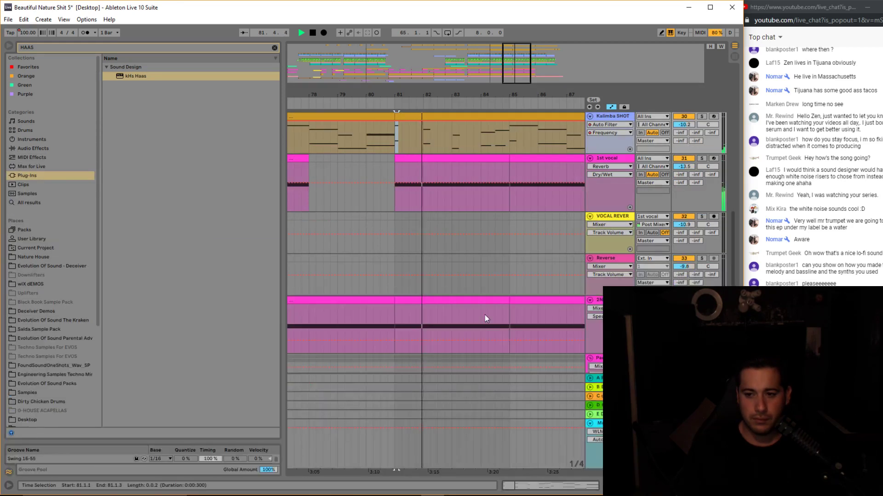
Save the project and lower the Master track volume to -15.3 dB in Session View, returning to Arrangement View.
{"action": "scroll", "coordinate": [495, 302], "scroll_direction": "up", "scroll_amount": 15}
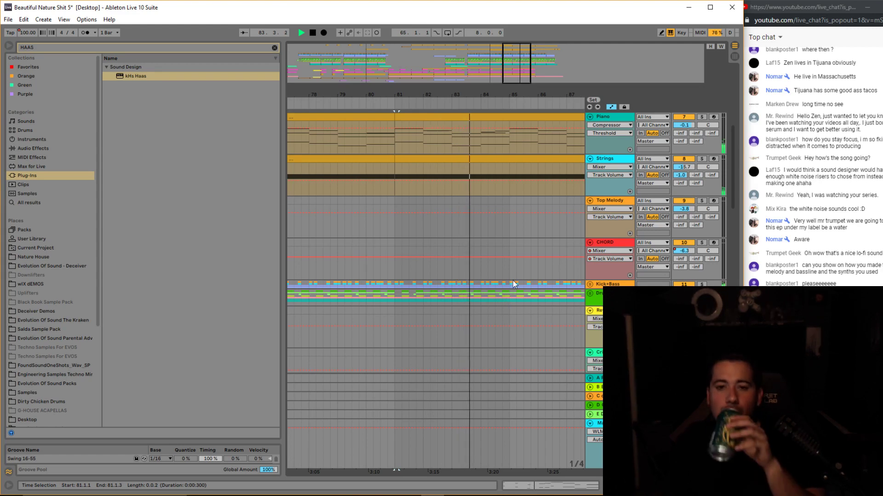
{"action": "scroll", "coordinate": [513, 280], "scroll_direction": "up", "scroll_amount": 1}
{"action": "left_click_drag", "start_coordinate": [522, 80], "coordinate": [526, 72]}
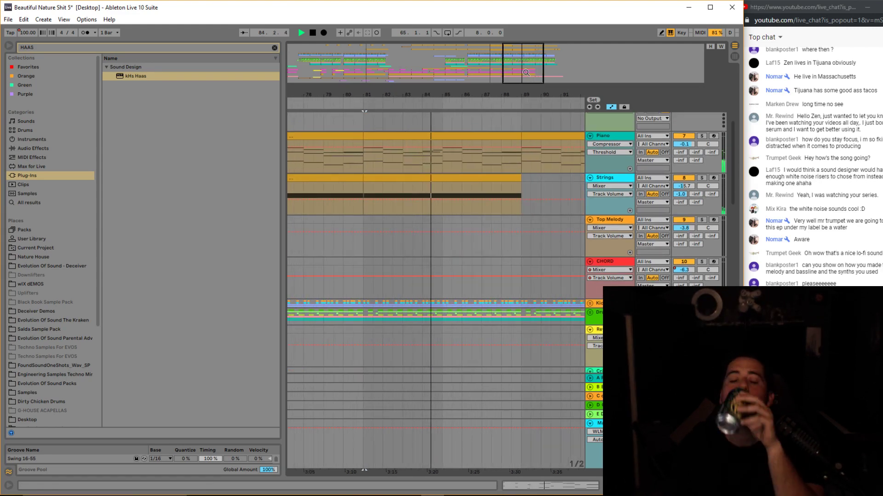
{"action": "key", "text": "Tab"}
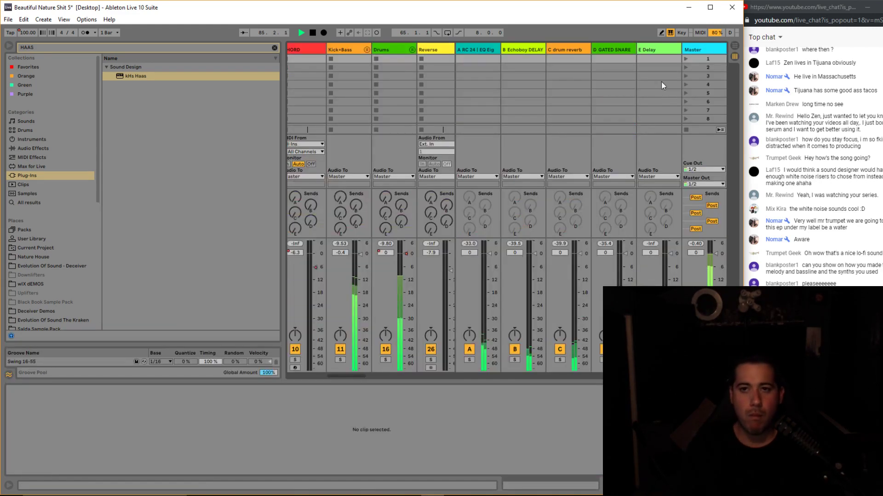
{"action": "left_click", "coordinate": [703, 48]}
{"action": "key", "text": "ctrl+s"}
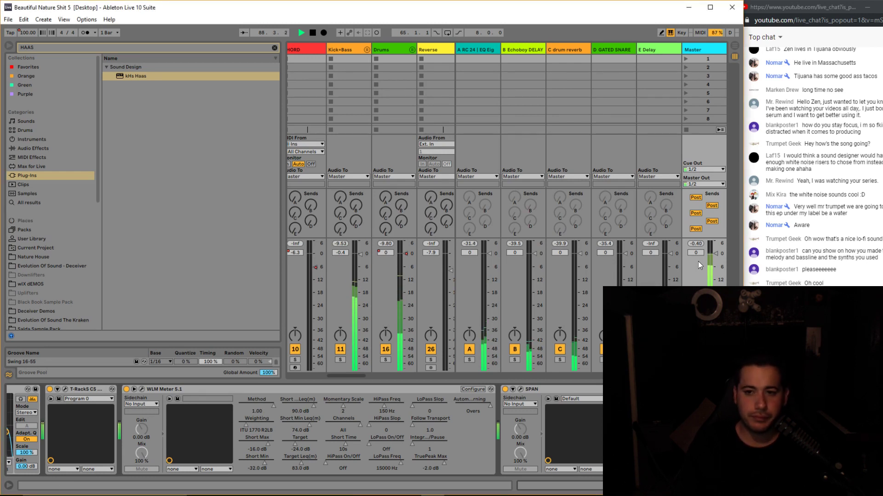
{"action": "left_click_drag", "start_coordinate": [715, 254], "coordinate": [716, 277]}
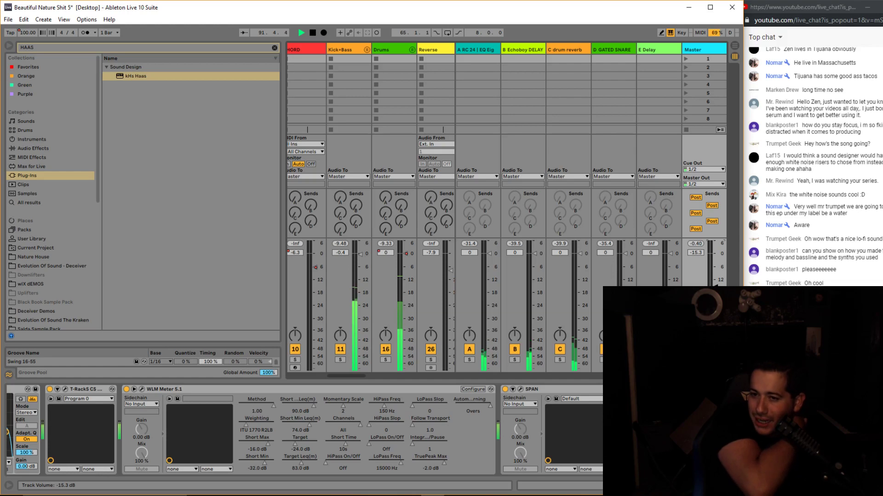
{"action": "key", "text": "Tab"}
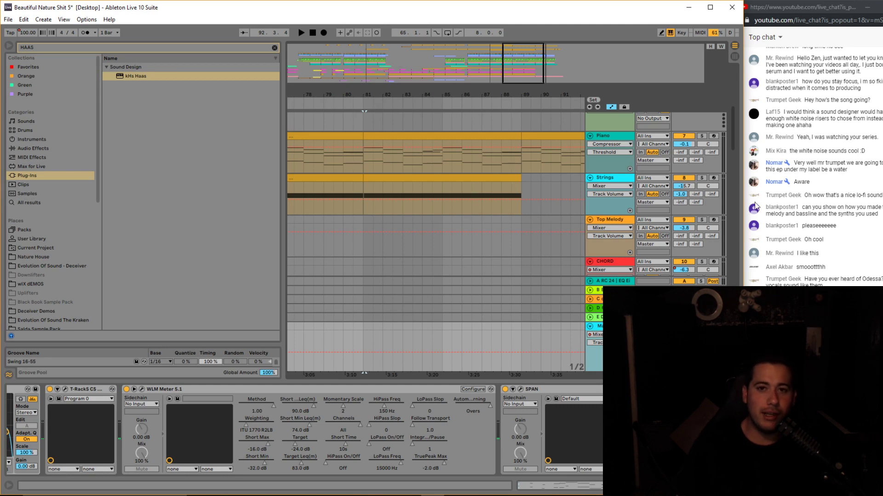
Review the melody, Piano and Strings tracks from bar 73 to the track's end, placing the insert marker at bar 96.
{"action": "left_click_drag", "start_coordinate": [532, 71], "coordinate": [538, 51]}
{"action": "scroll", "coordinate": [557, 211], "scroll_direction": "up", "scroll_amount": 3}
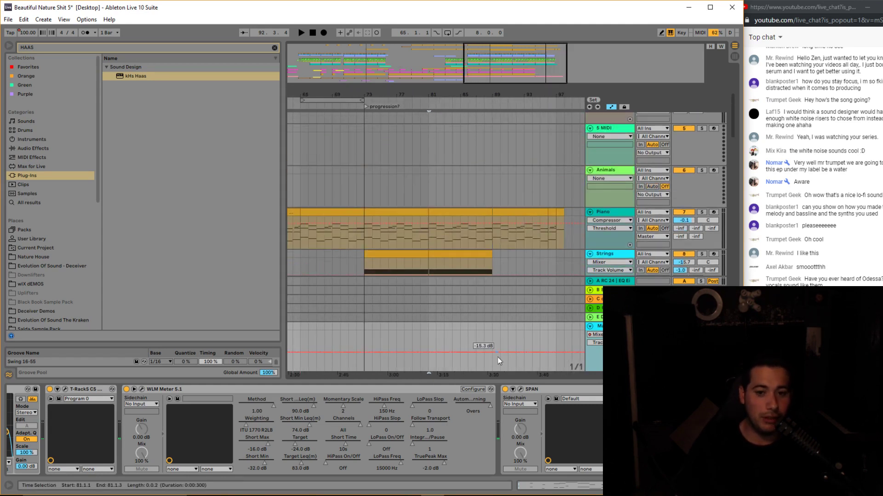
{"action": "left_click_drag", "start_coordinate": [512, 379], "coordinate": [515, 492]}
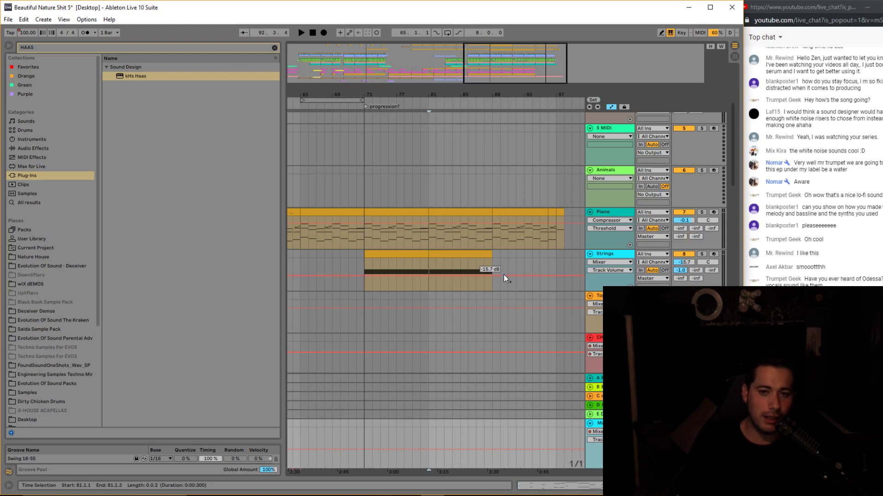
{"action": "scroll", "coordinate": [503, 274], "scroll_direction": "up", "scroll_amount": 4}
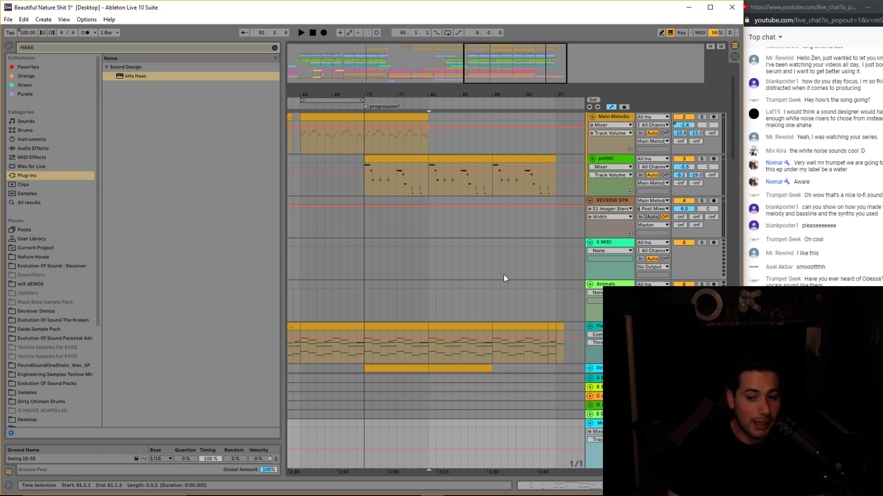
{"action": "left_click_drag", "start_coordinate": [505, 51], "coordinate": [520, 68]}
{"action": "scroll", "coordinate": [541, 223], "scroll_direction": "up", "scroll_amount": 2}
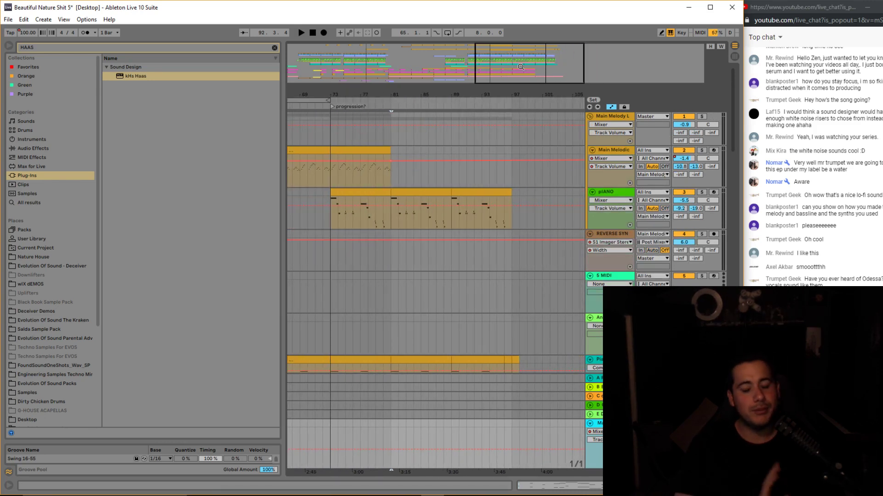
{"action": "mouse_move", "coordinate": [520, 67]}
{"action": "left_mouse_down"}
{"action": "mouse_move", "coordinate": [516, 59]}
{"action": "mouse_move", "coordinate": [521, 82]}
{"action": "left_mouse_up"}
{"action": "scroll", "coordinate": [523, 219], "scroll_direction": "down", "scroll_amount": 3}
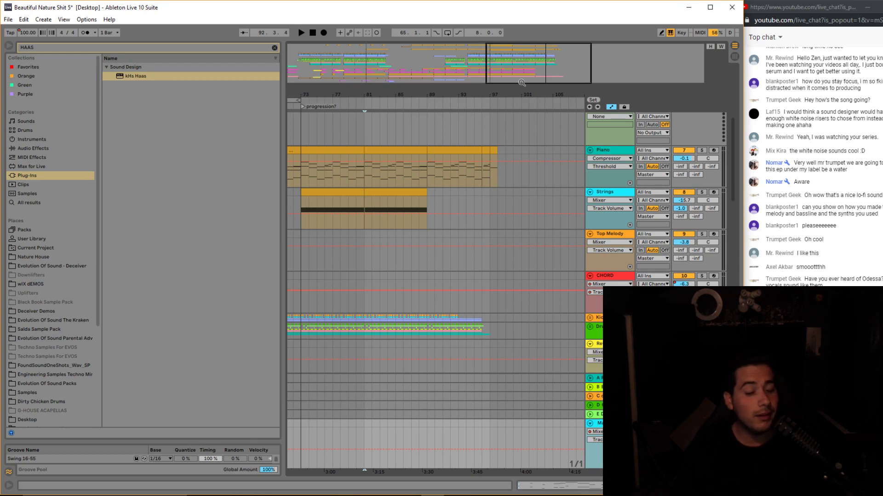
{"action": "left_click_drag", "start_coordinate": [522, 82], "coordinate": [541, 178]}
{"action": "left_click", "coordinate": [513, 184]}
{"action": "left_click", "coordinate": [506, 180]}
{"action": "mouse_move", "coordinate": [543, 62]}
{"action": "left_mouse_down"}
{"action": "mouse_move", "coordinate": [543, 72]}
{"action": "mouse_move", "coordinate": [557, 62]}
{"action": "left_mouse_up"}
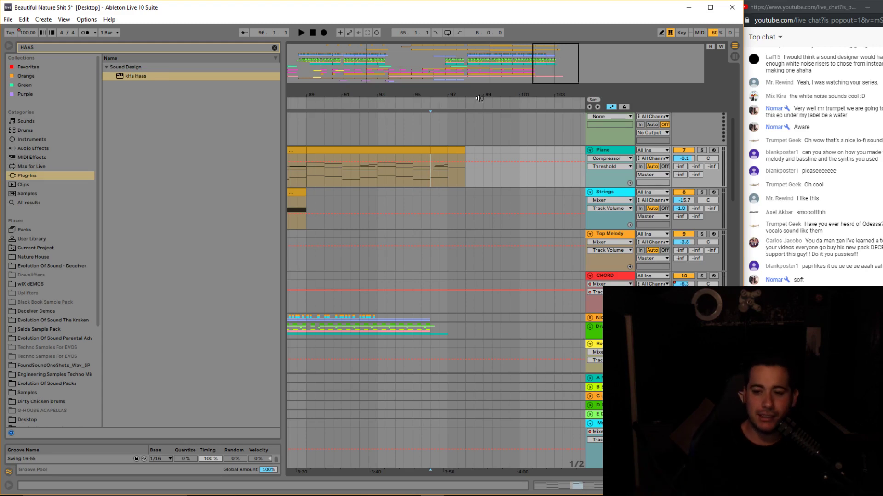
{"action": "left_click_drag", "start_coordinate": [550, 61], "coordinate": [548, 9]}
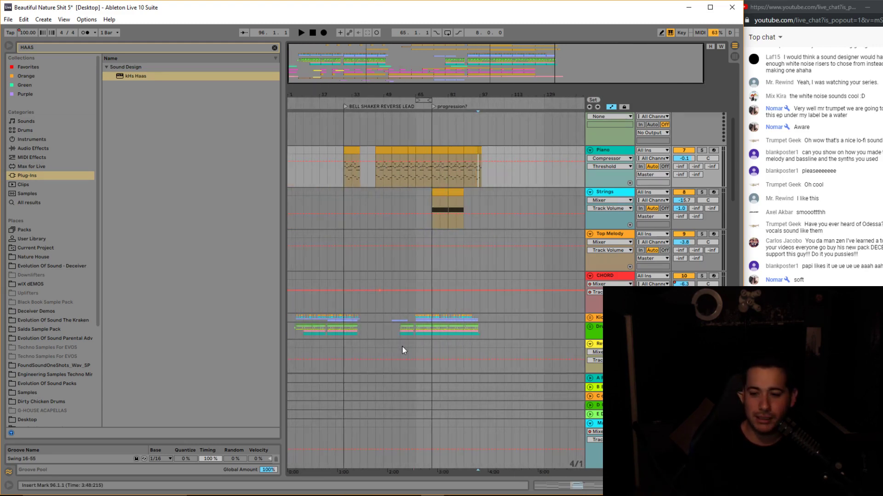
{"action": "left_click_drag", "start_coordinate": [496, 48], "coordinate": [514, 61]}
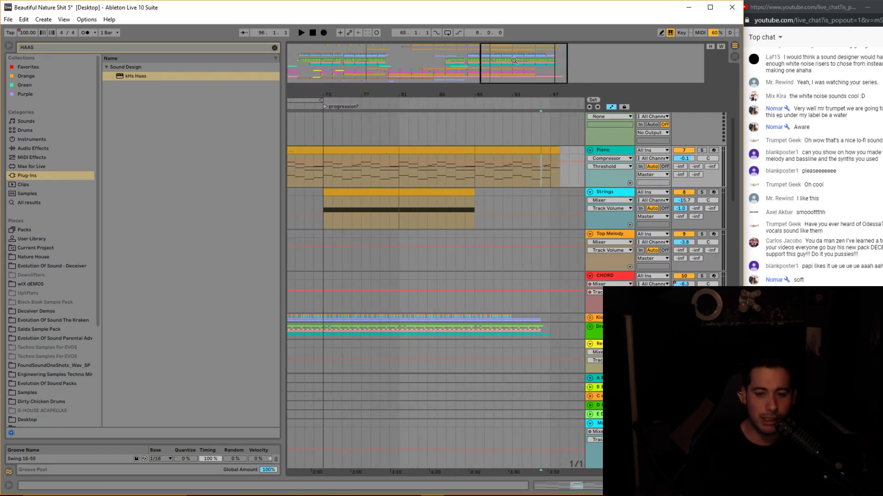
{"action": "key", "text": "plus"}
{"action": "key", "text": "plus"}
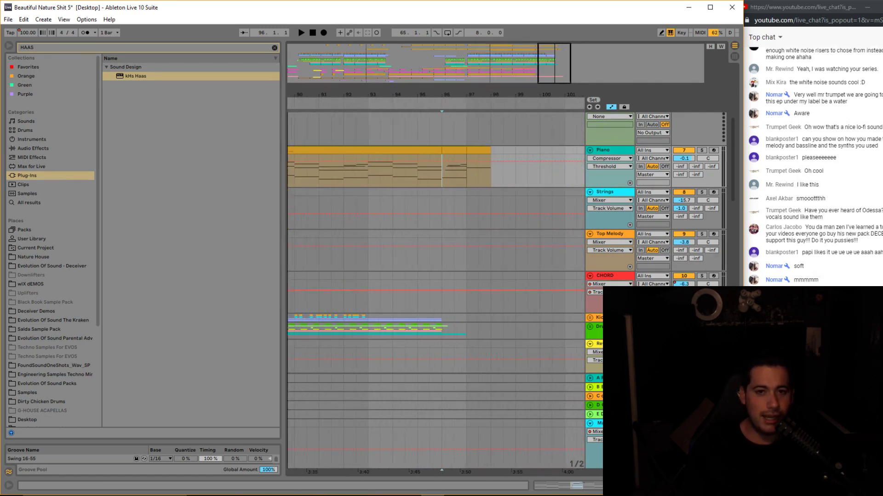
{"action": "left_click_drag", "start_coordinate": [549, 72], "coordinate": [551, 71]}
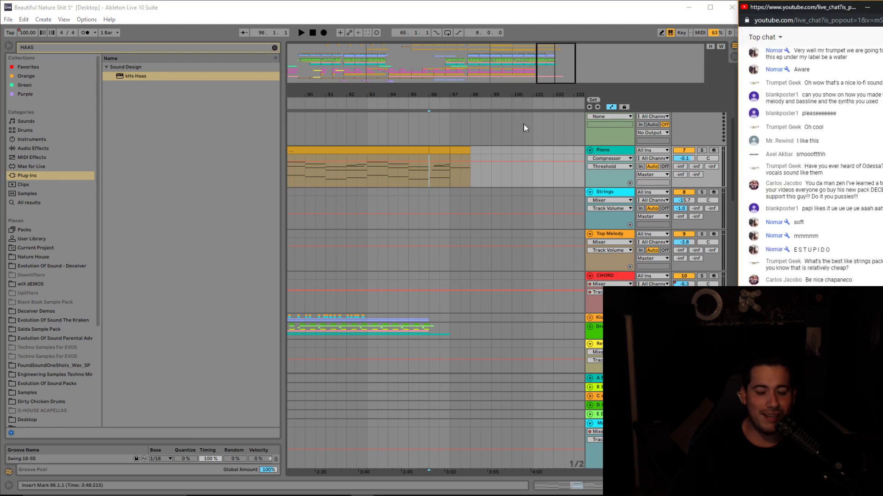
{"action": "left_click_drag", "start_coordinate": [556, 72], "coordinate": [487, 38]}
{"action": "mouse_move", "coordinate": [475, 79]}
{"action": "left_mouse_down"}
{"action": "mouse_move", "coordinate": [481, 92]}
{"action": "mouse_move", "coordinate": [489, 76]}
{"action": "left_mouse_up"}
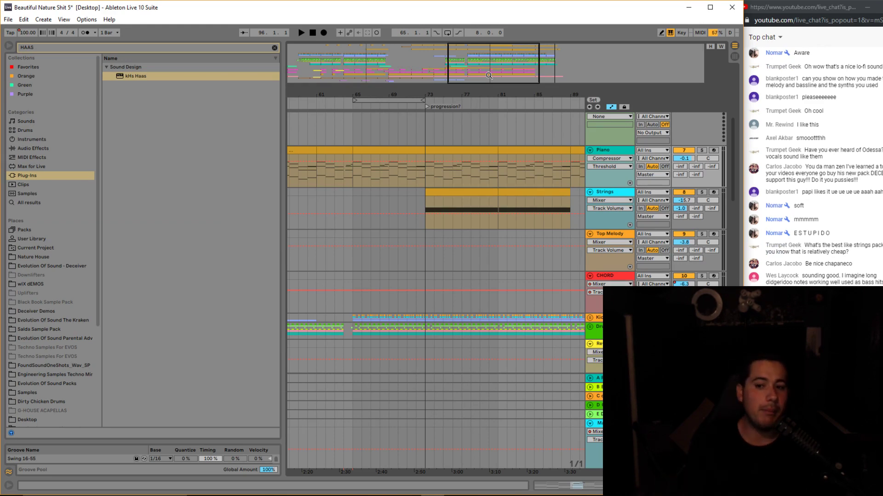
{"action": "double_click", "coordinate": [490, 73]}
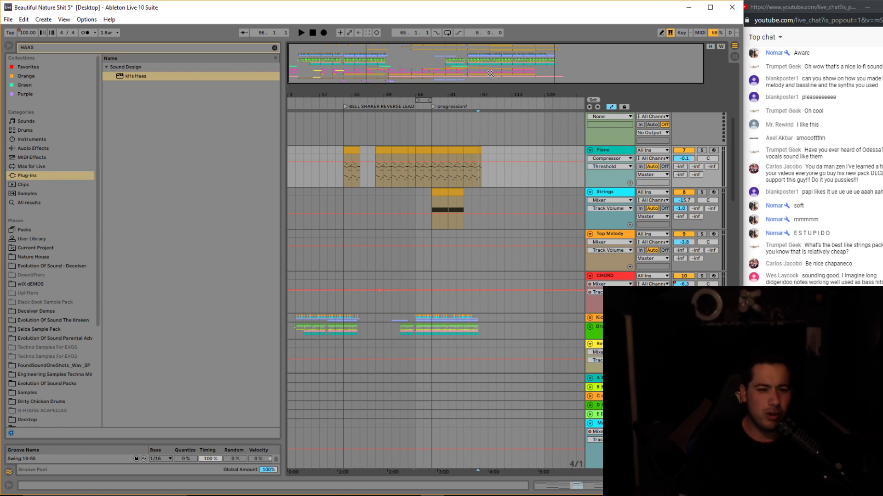
Switch to the web browser with the Splice Sounds page.
{"action": "mouse_move", "coordinate": [393, 492]}
{"action": "left_click", "coordinate": [338, 474]}
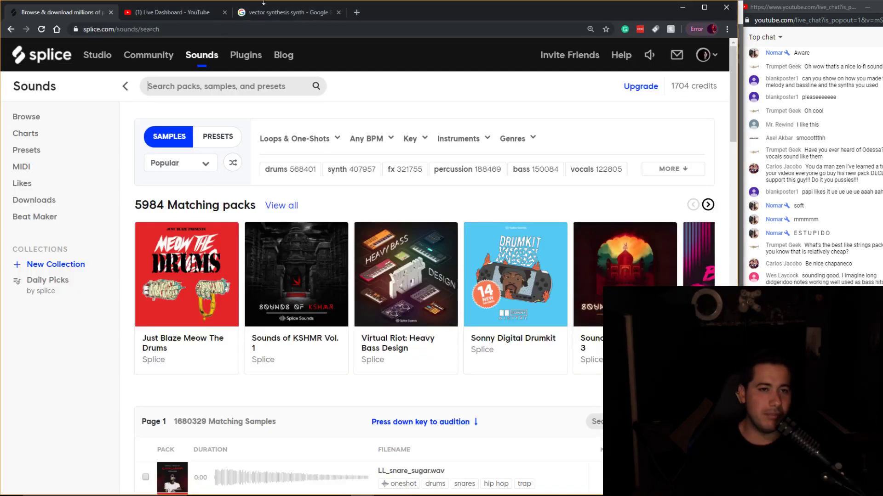
Search Google for "EAST WEST" in place of the vector synthesis query and view all web results instead of images.
{"action": "left_click", "coordinate": [315, 13]}
{"action": "scroll", "coordinate": [368, 276], "scroll_direction": "up", "scroll_amount": 10}
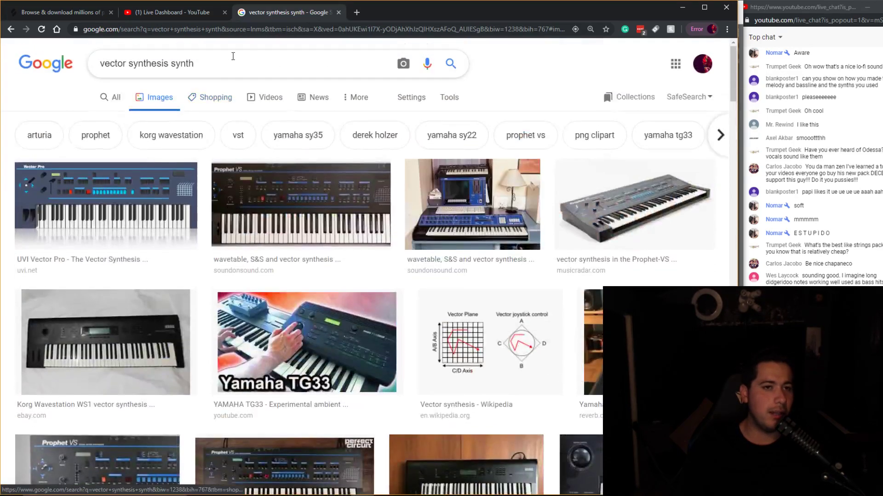
{"action": "type", "text": "EAST "}
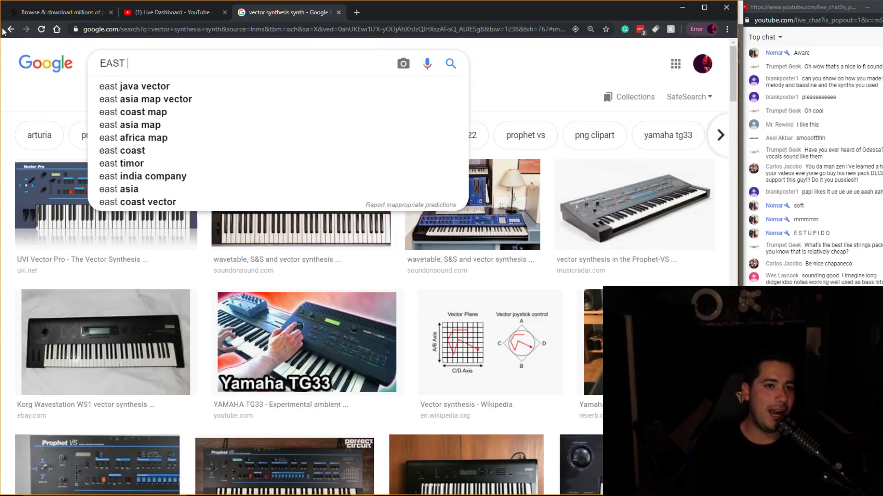
{"action": "type", "text": "WEST"}
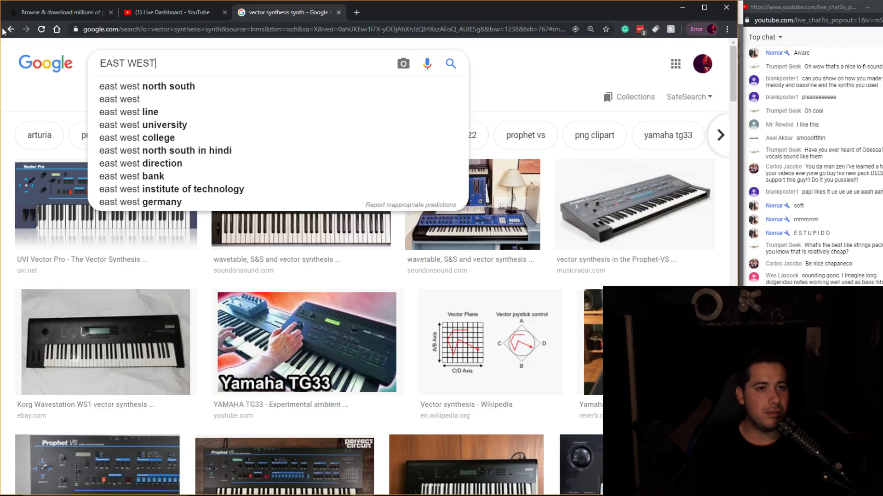
{"action": "key", "text": "Return"}
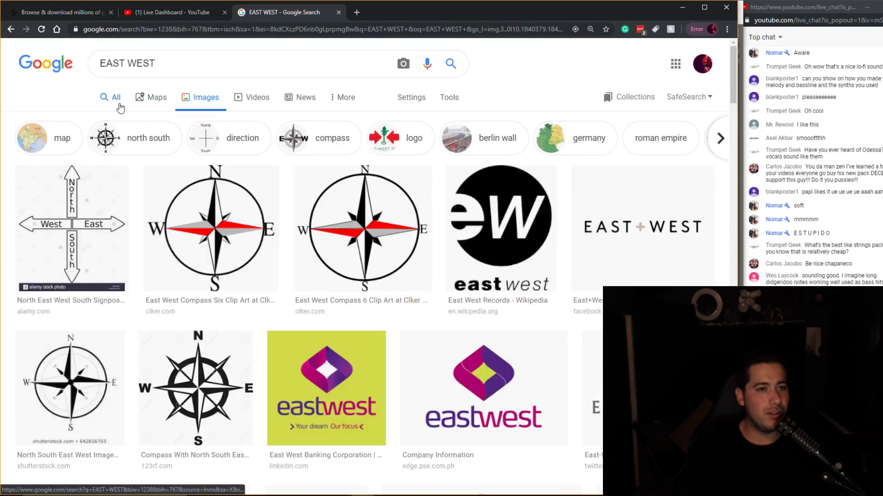
{"action": "left_click", "coordinate": [119, 102]}
{"action": "scroll", "coordinate": [185, 164], "scroll_direction": "down", "scroll_amount": 2}
{"action": "scroll", "coordinate": [188, 165], "scroll_direction": "up", "scroll_amount": 2}
Search Google for "EAST WEST ORCHESTRA TOOLS" and open the EastWest Sounds website from the results.
{"action": "left_click", "coordinate": [192, 58]}
{"action": "type", "text": "ORCH"}
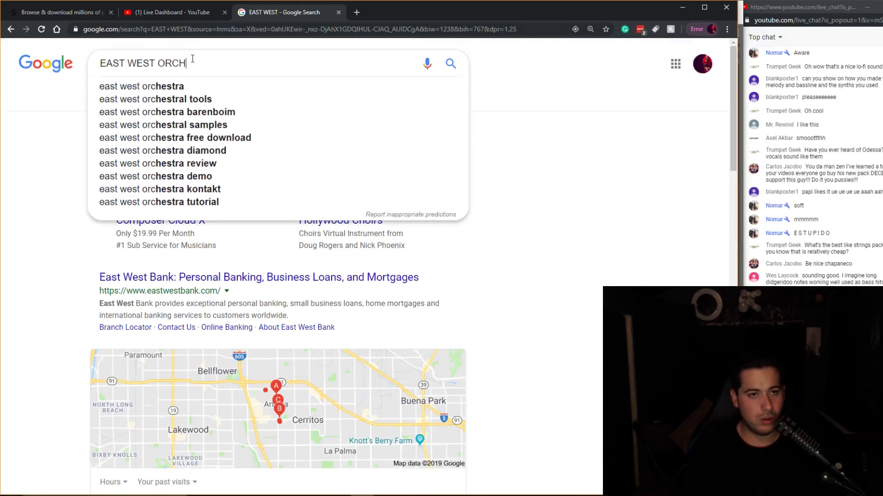
{"action": "type", "text": "ESTRA TOOLS"}
{"action": "key", "text": "Return"}
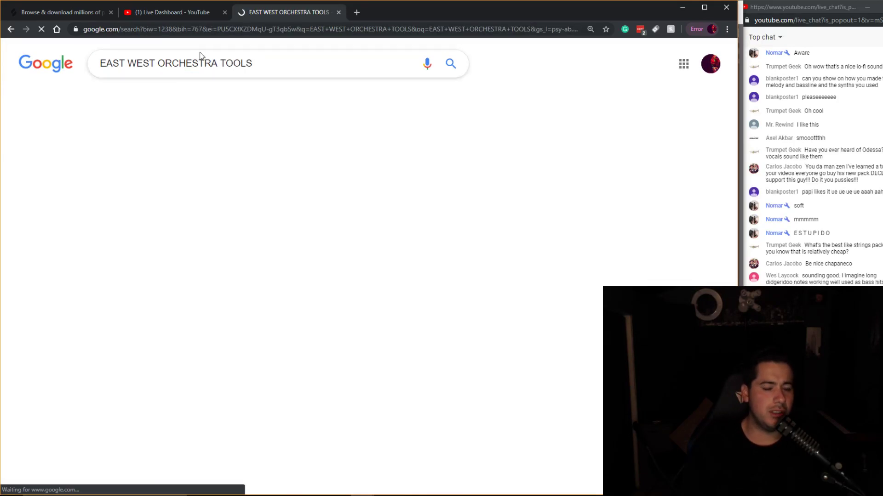
{"action": "scroll", "coordinate": [197, 175], "scroll_direction": "down", "scroll_amount": 5}
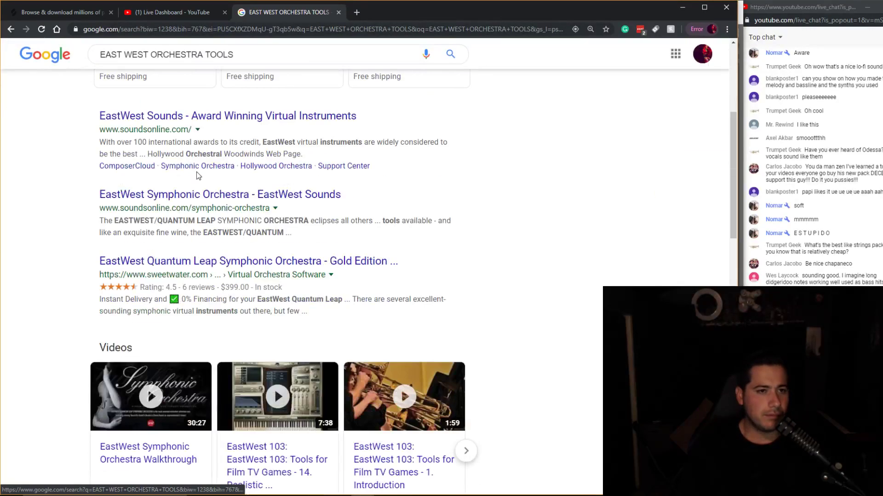
{"action": "left_click", "coordinate": [213, 116]}
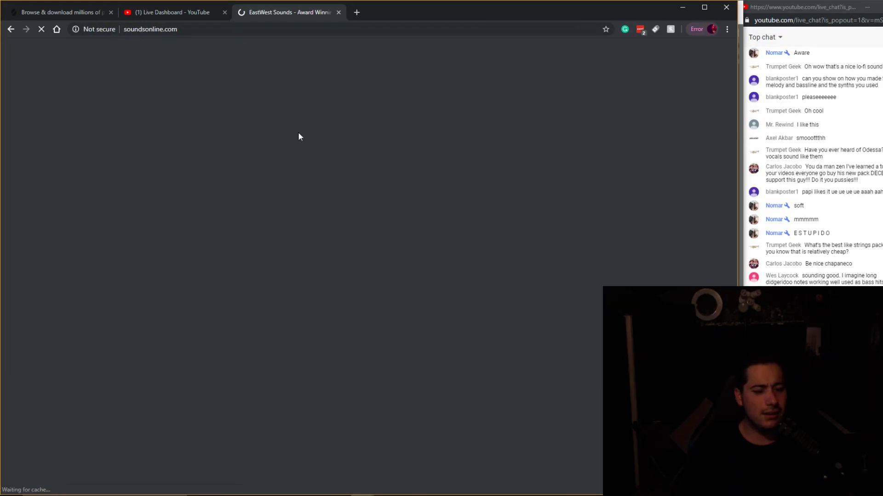
Look over the EastWest home page, open the Strings product category and browse its libraries.
{"action": "scroll", "coordinate": [161, 239], "scroll_direction": "down", "scroll_amount": 8}
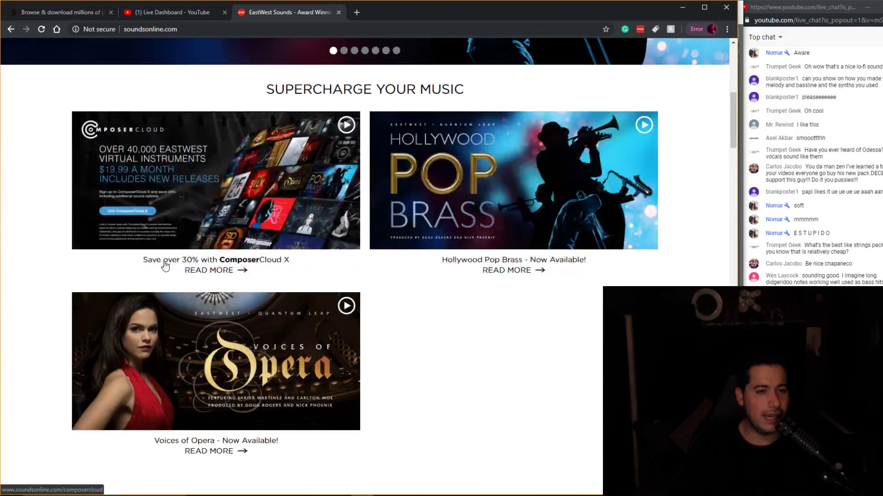
{"action": "scroll", "coordinate": [163, 241], "scroll_direction": "down", "scroll_amount": 4}
{"action": "scroll", "coordinate": [172, 242], "scroll_direction": "up", "scroll_amount": 6}
{"action": "scroll", "coordinate": [172, 243], "scroll_direction": "up", "scroll_amount": 6}
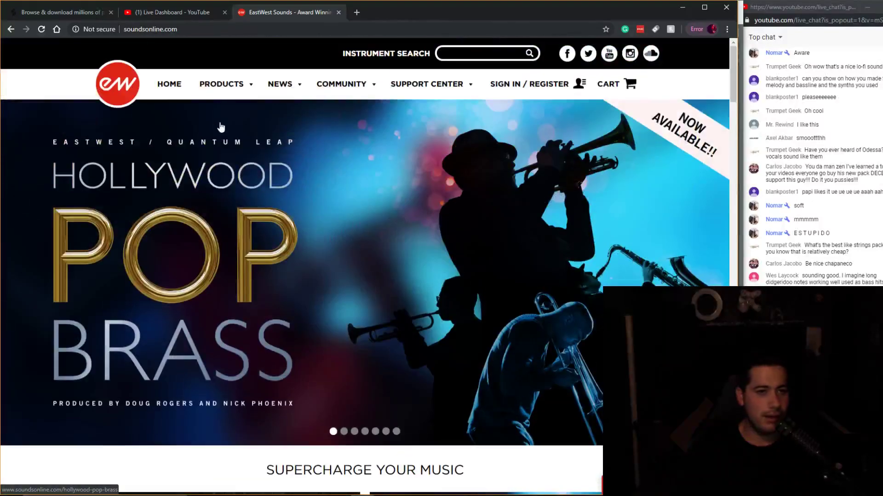
{"action": "mouse_move", "coordinate": [224, 88]}
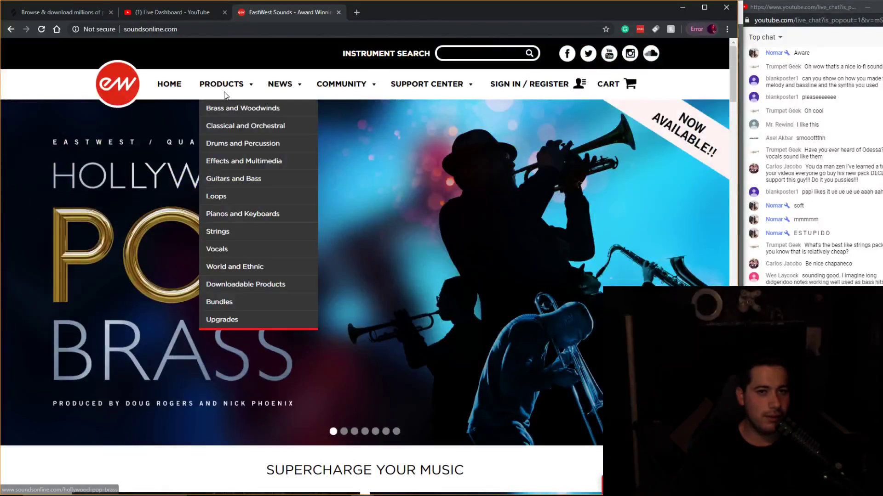
{"action": "left_click", "coordinate": [221, 231]}
{"action": "scroll", "coordinate": [473, 280], "scroll_direction": "down", "scroll_amount": 5}
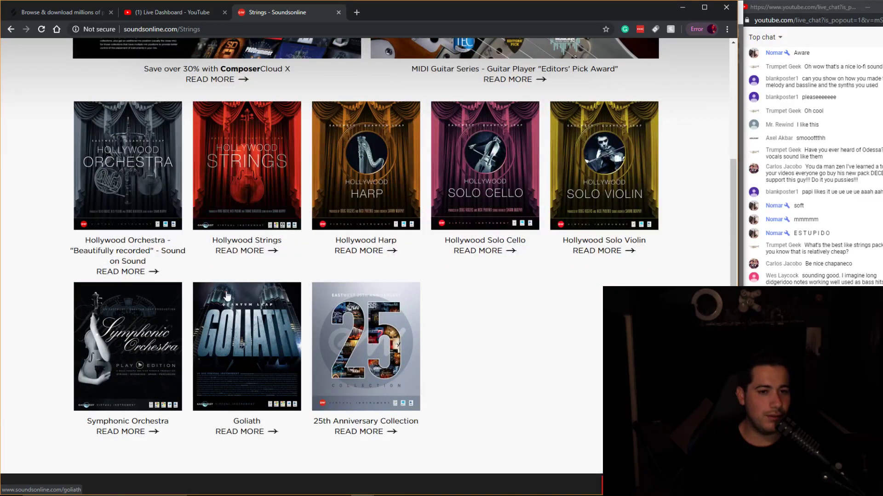
{"action": "scroll", "coordinate": [338, 334], "scroll_direction": "up", "scroll_amount": 2}
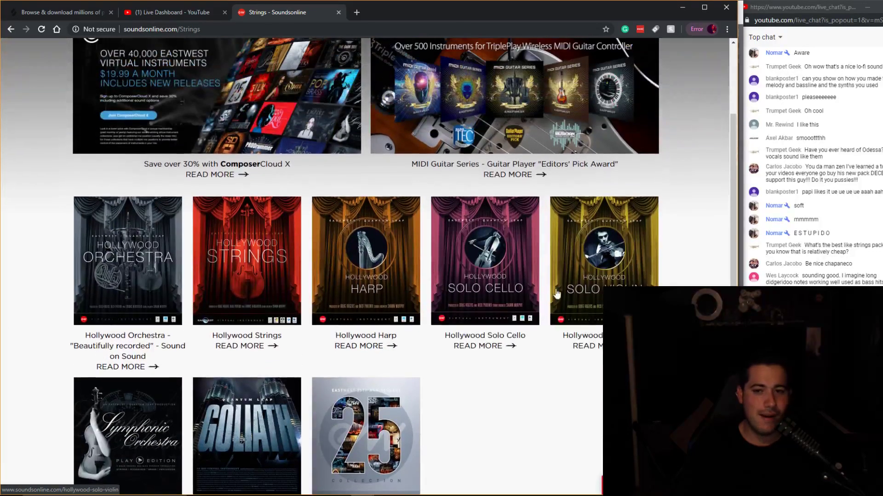
Open the Hollywood Strings product page and examine its purchase price and the ComposerCloud subscription offer.
{"action": "left_click", "coordinate": [272, 265]}
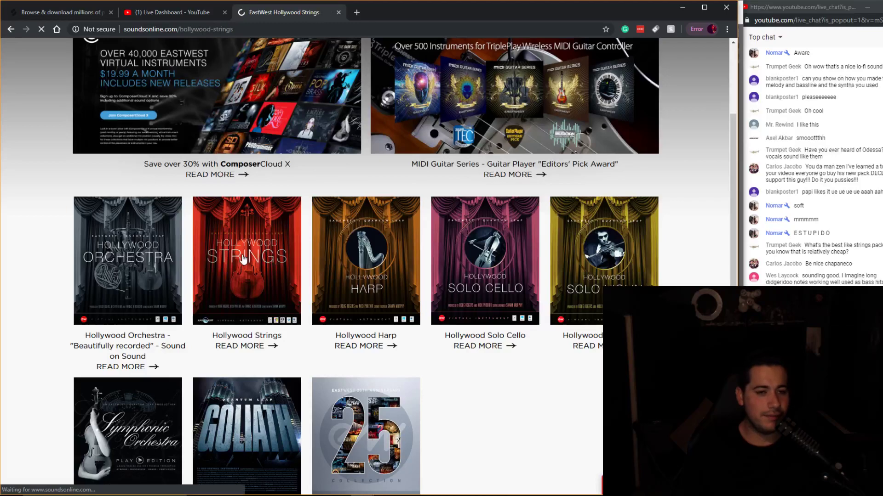
{"action": "scroll", "coordinate": [263, 252], "scroll_direction": "down", "scroll_amount": 8}
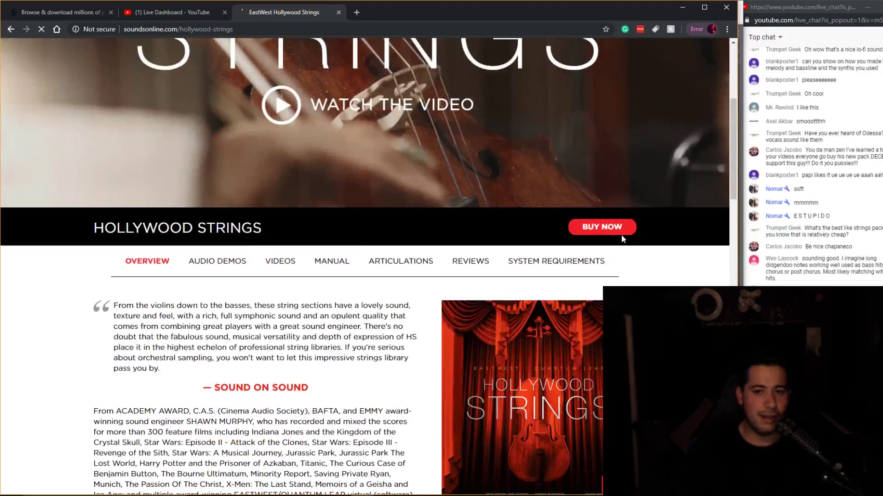
{"action": "scroll", "coordinate": [298, 194], "scroll_direction": "down", "scroll_amount": 7}
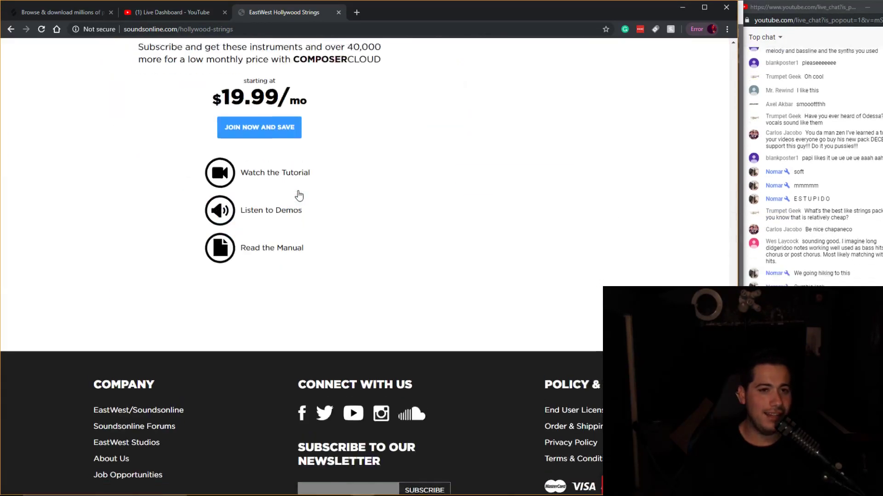
{"action": "scroll", "coordinate": [298, 195], "scroll_direction": "up", "scroll_amount": 5}
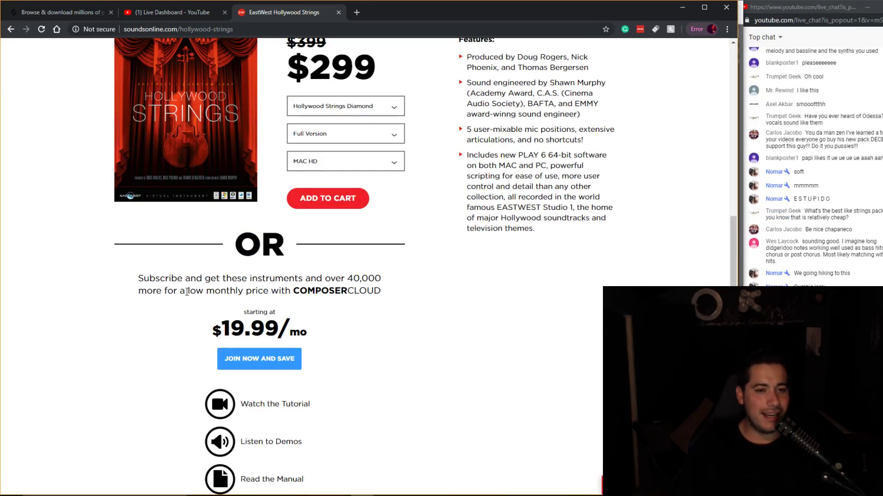
{"action": "left_click_drag", "start_coordinate": [176, 291], "coordinate": [385, 297]}
{"action": "scroll", "coordinate": [251, 316], "scroll_direction": "down", "scroll_amount": 1}
Open the ComposerCloud subscription page from the Hollywood Strings offer and review its plan details.
{"action": "left_click", "coordinate": [251, 316]}
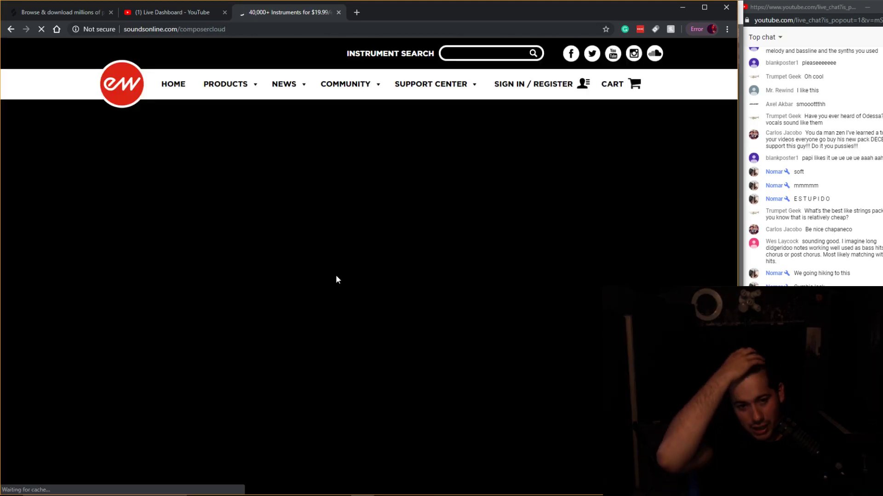
{"action": "scroll", "coordinate": [336, 277], "scroll_direction": "down", "scroll_amount": 2}
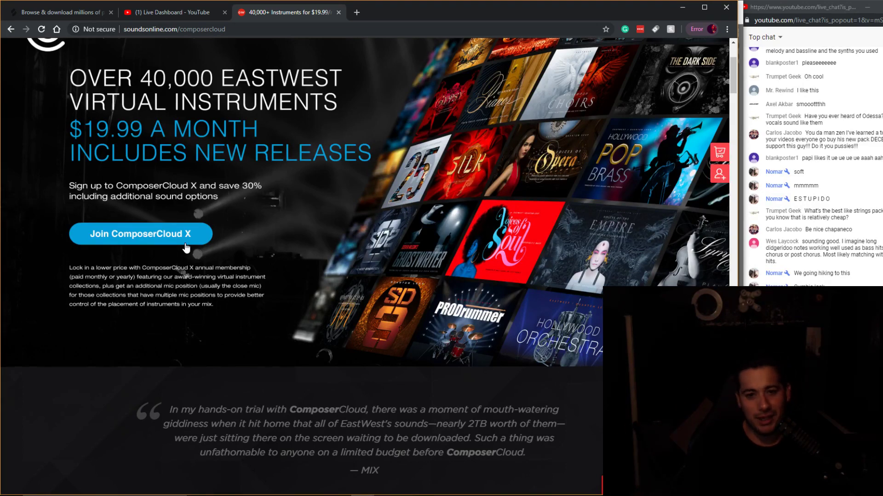
{"action": "scroll", "coordinate": [186, 248], "scroll_direction": "up", "scroll_amount": 3}
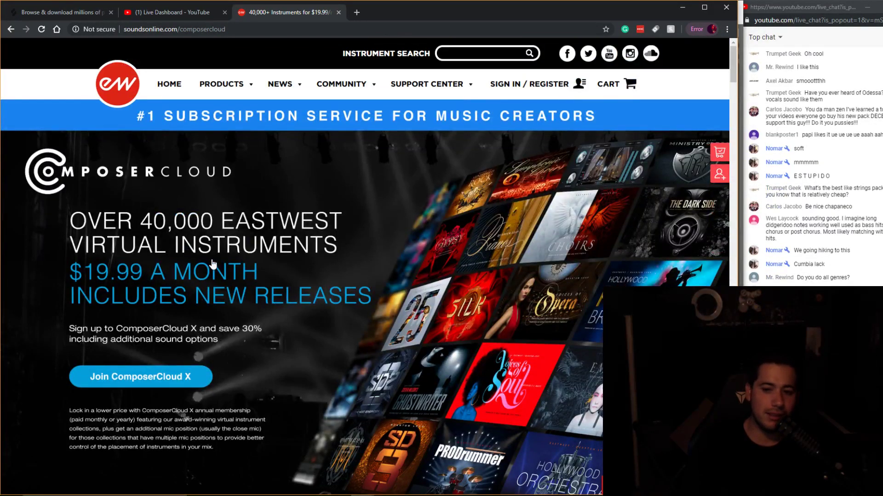
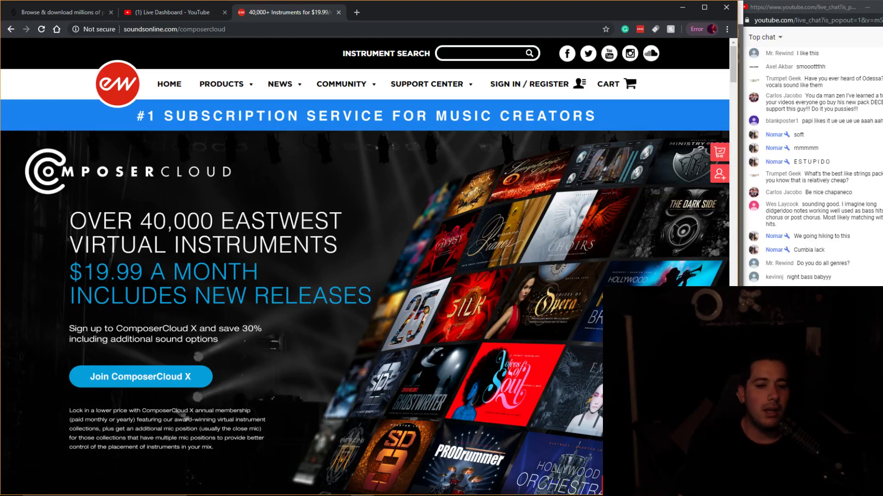
Switch to Ableton Live and look over the arrangement from the intro through the progression section.
{"action": "key", "text": "alt+Tab"}
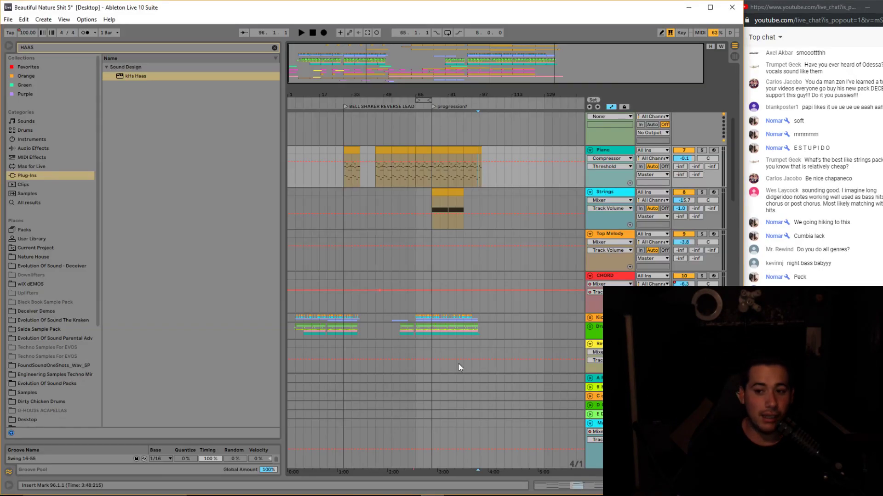
{"action": "left_click_drag", "start_coordinate": [360, 49], "coordinate": [360, 61]}
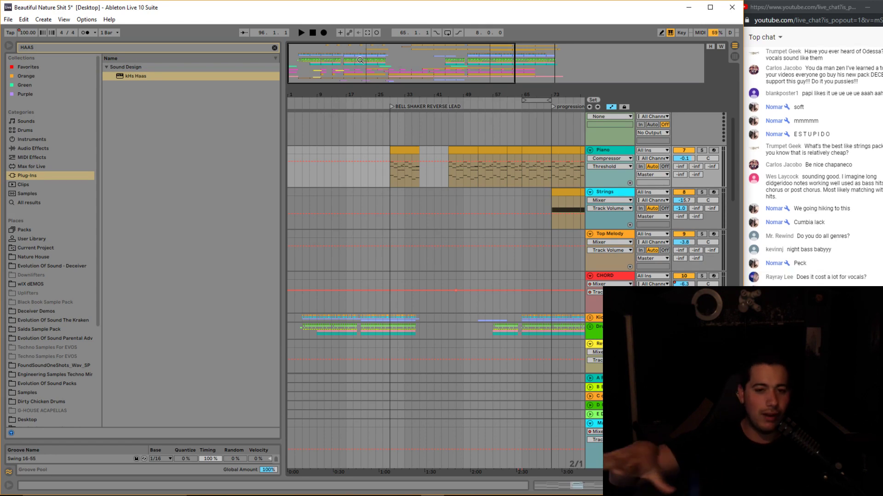
{"action": "left_click_drag", "start_coordinate": [376, 62], "coordinate": [424, 56]}
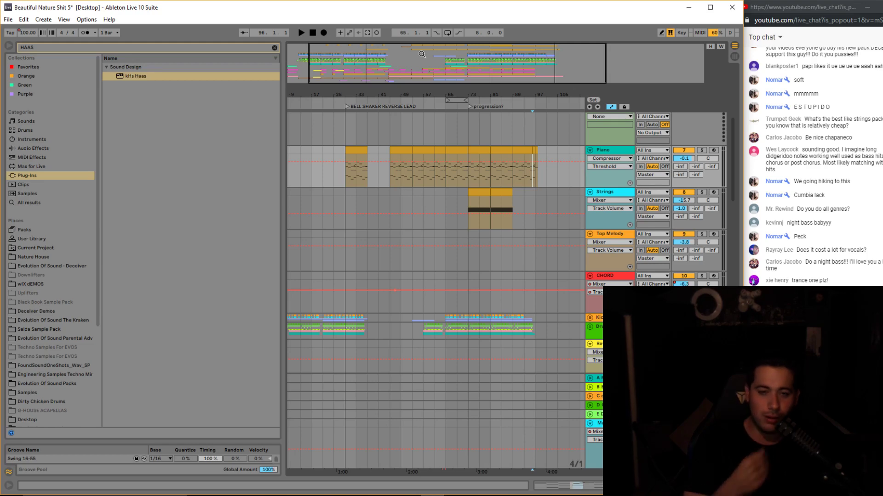
{"action": "left_click_drag", "start_coordinate": [418, 50], "coordinate": [412, 80]}
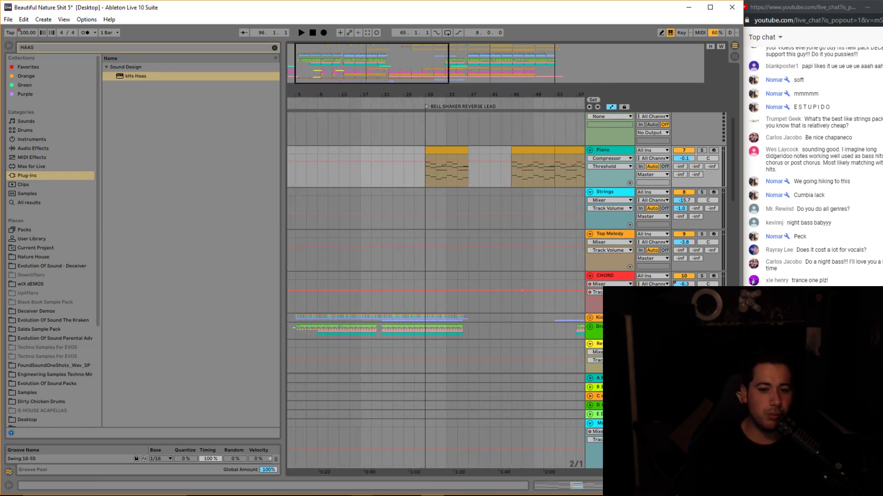
Switch back to the web browser and search Google for "EDMPROD WHAT YOU NEED TO KNOW TO MAKE EDM".
{"action": "left_click", "coordinate": [362, 488]}
{"action": "left_click", "coordinate": [339, 465]}
{"action": "left_click", "coordinate": [238, 29]}
{"action": "type", "text": "EDFIROL"}
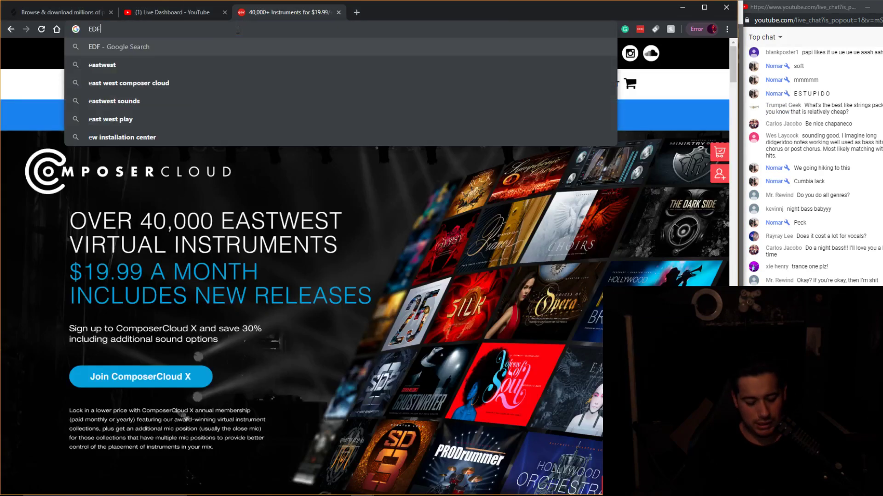
{"action": "key", "text": "BackSpace"}
{"action": "key", "text": "BackSpace"}
{"action": "key", "text": "BackSpace"}
{"action": "key", "text": "BackSpace"}
{"action": "key", "text": "BackSpace"}
{"action": "type", "text": "MPR"}
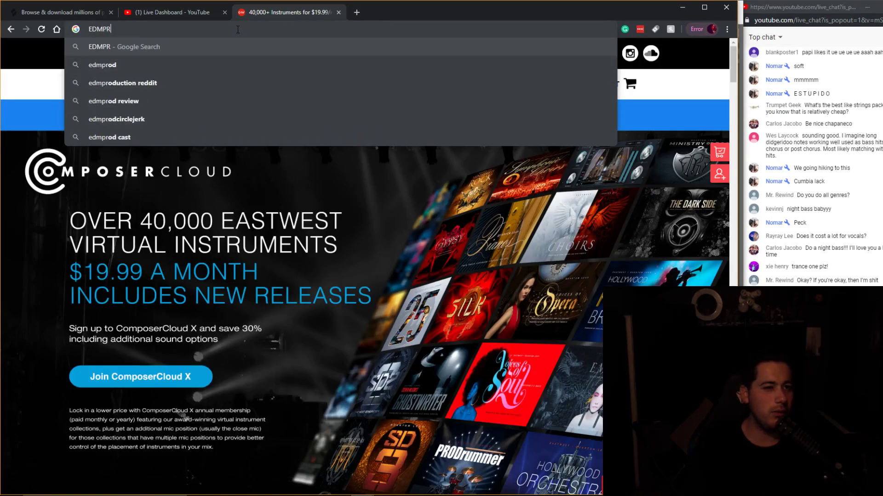
{"action": "type", "text": "OD WHA"}
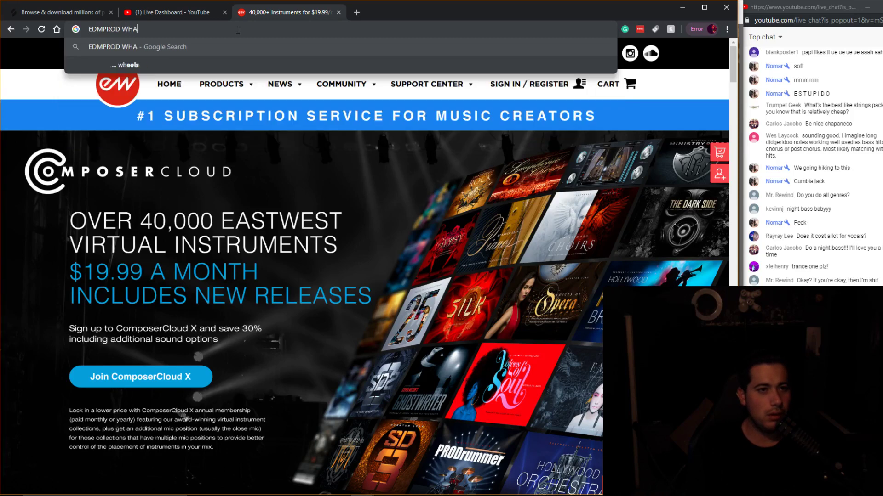
{"action": "type", "text": "T YOU NEED TO KNOW TO MAKE EDM"}
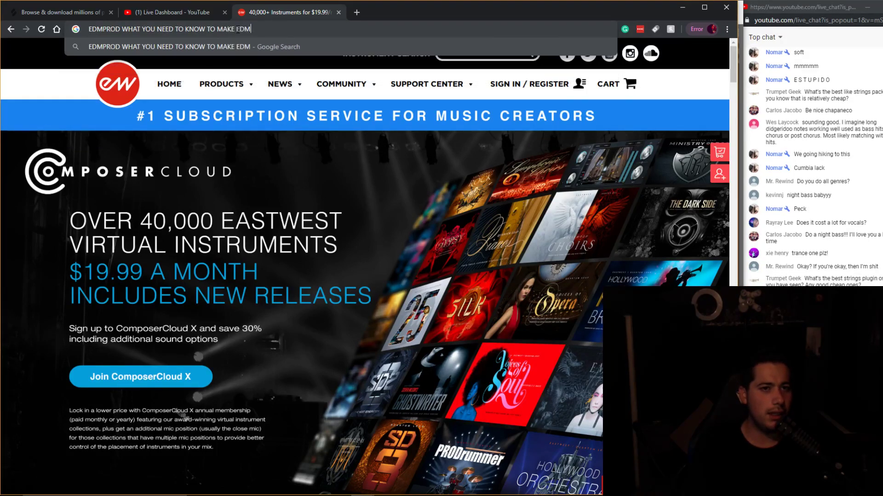
{"action": "key", "text": "Return"}
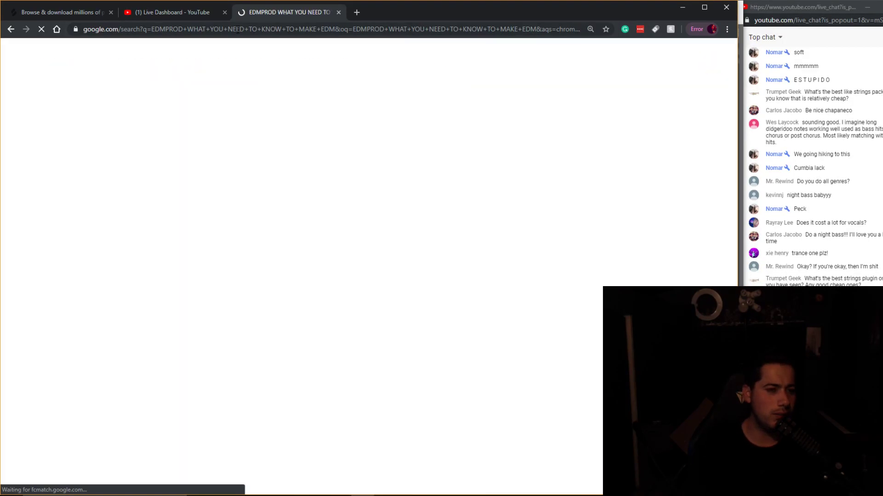
Open EDMProd's guide on how to make electronic music and skim its part summaries down to the Creation Phase section.
{"action": "left_click", "coordinate": [273, 249]}
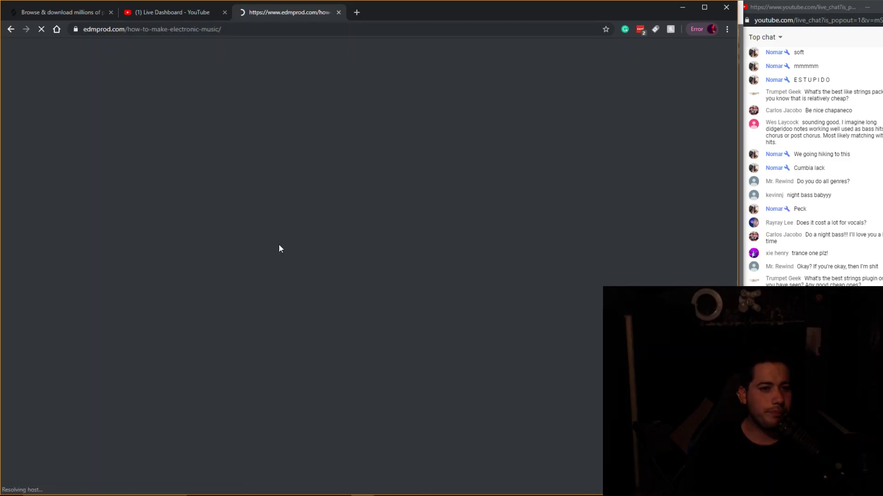
{"action": "scroll", "coordinate": [244, 183], "scroll_direction": "down", "scroll_amount": 5}
{"action": "scroll", "coordinate": [225, 162], "scroll_direction": "down", "scroll_amount": 20}
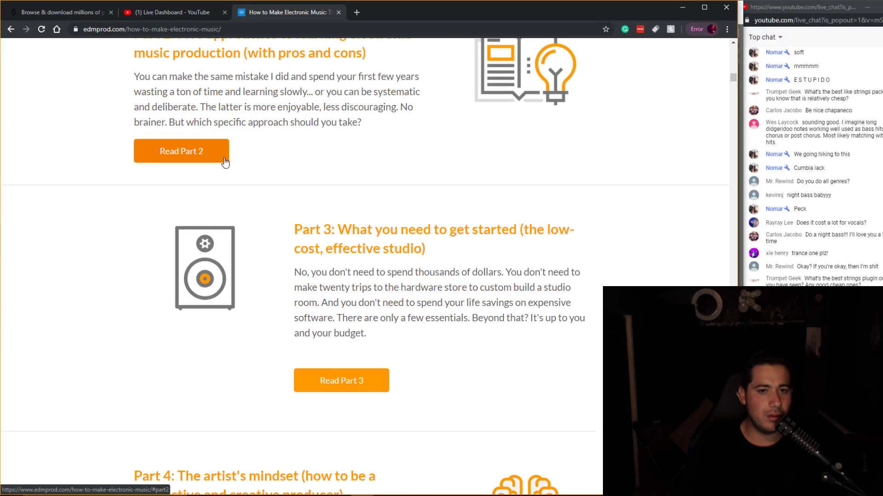
{"action": "scroll", "coordinate": [224, 161], "scroll_direction": "down", "scroll_amount": 4}
{"action": "scroll", "coordinate": [225, 161], "scroll_direction": "down", "scroll_amount": 2}
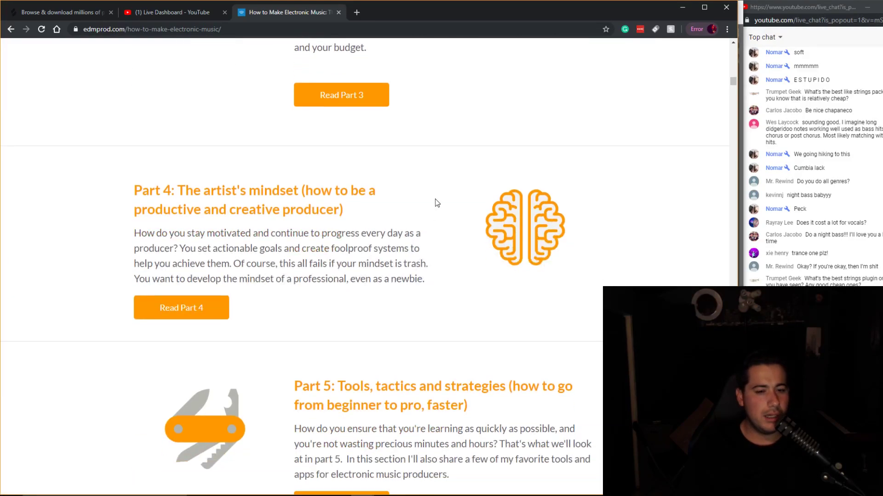
{"action": "scroll", "coordinate": [293, 188], "scroll_direction": "down", "scroll_amount": 4}
{"action": "scroll", "coordinate": [293, 187], "scroll_direction": "down", "scroll_amount": 17}
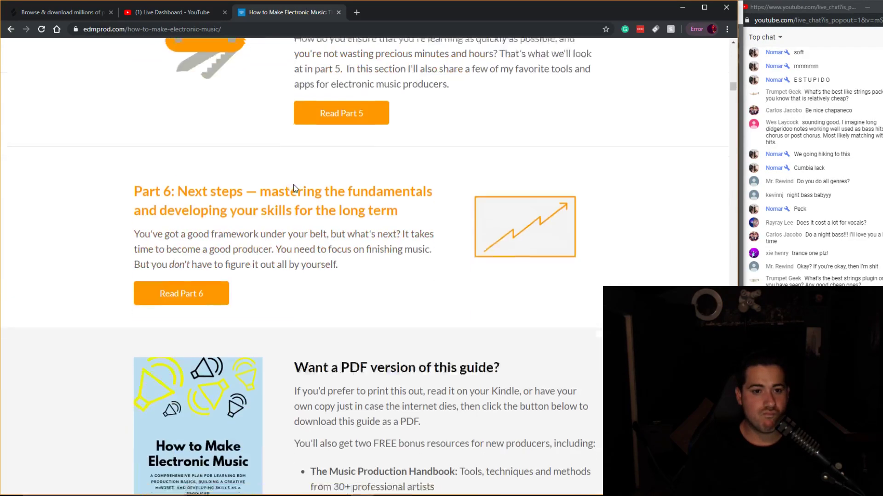
{"action": "scroll", "coordinate": [296, 188], "scroll_direction": "down", "scroll_amount": 16}
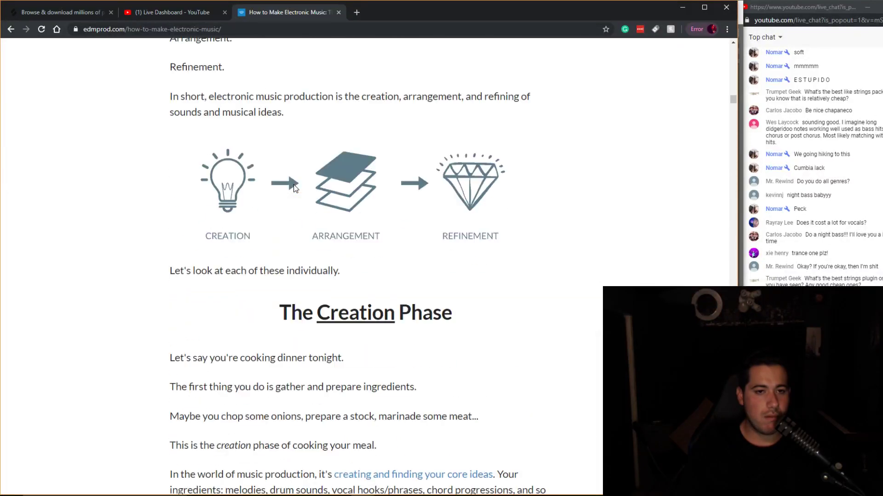
Skim the guide from the Creation Phase through the five learning approaches and return to the Google results.
{"action": "scroll", "coordinate": [293, 184], "scroll_direction": "down", "scroll_amount": 20}
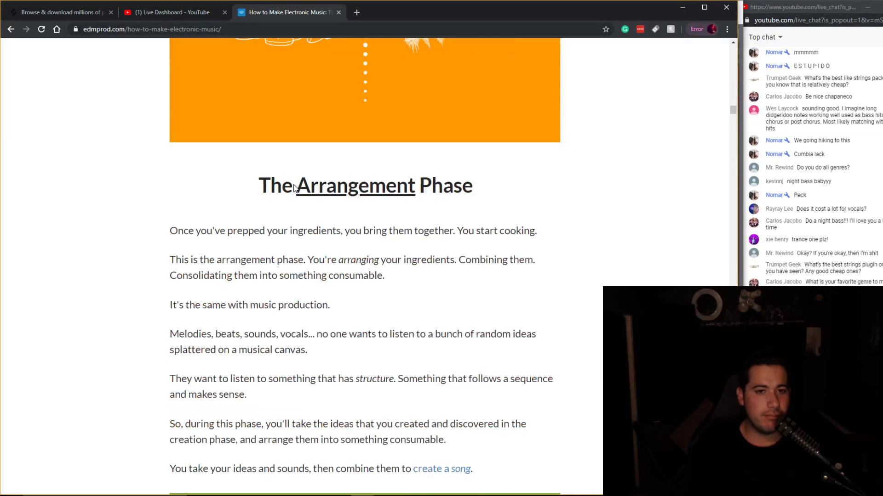
{"action": "scroll", "coordinate": [293, 184], "scroll_direction": "down", "scroll_amount": 9}
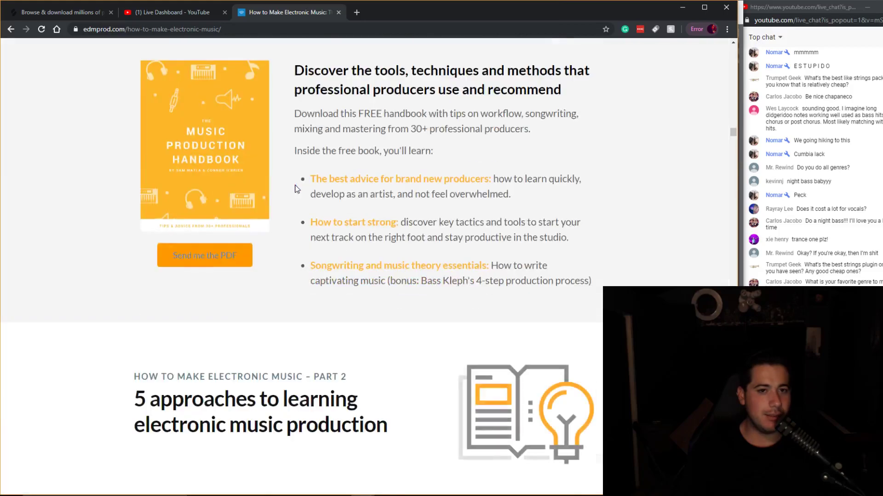
{"action": "scroll", "coordinate": [295, 187], "scroll_direction": "down", "scroll_amount": 2}
{"action": "scroll", "coordinate": [296, 189], "scroll_direction": "up", "scroll_amount": 3}
{"action": "scroll", "coordinate": [297, 189], "scroll_direction": "down", "scroll_amount": 15}
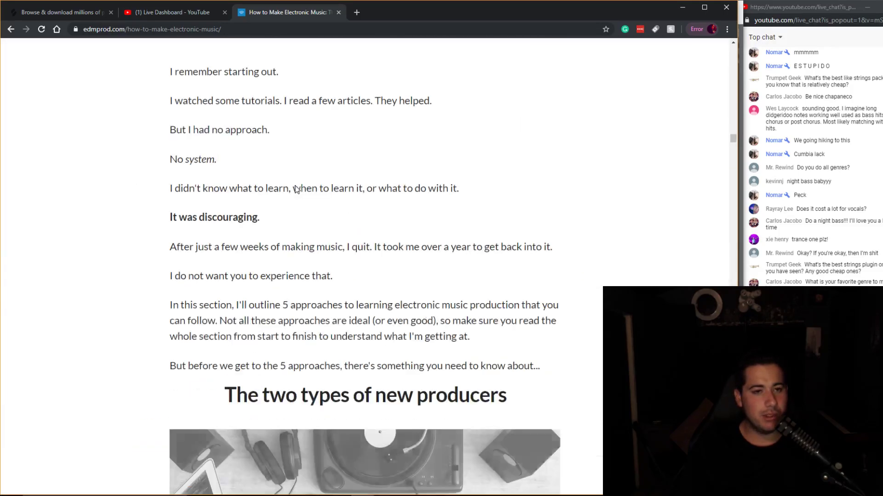
{"action": "scroll", "coordinate": [296, 188], "scroll_direction": "down", "scroll_amount": 18}
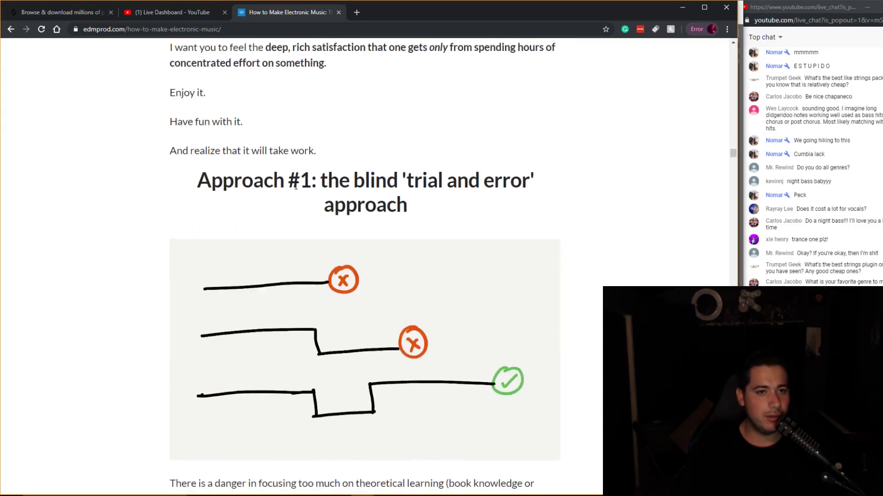
{"action": "scroll", "coordinate": [296, 189], "scroll_direction": "up", "scroll_amount": 3}
{"action": "scroll", "coordinate": [296, 188], "scroll_direction": "up", "scroll_amount": 2}
{"action": "scroll", "coordinate": [296, 189], "scroll_direction": "down", "scroll_amount": 20}
{"action": "scroll", "coordinate": [298, 191], "scroll_direction": "down", "scroll_amount": 10}
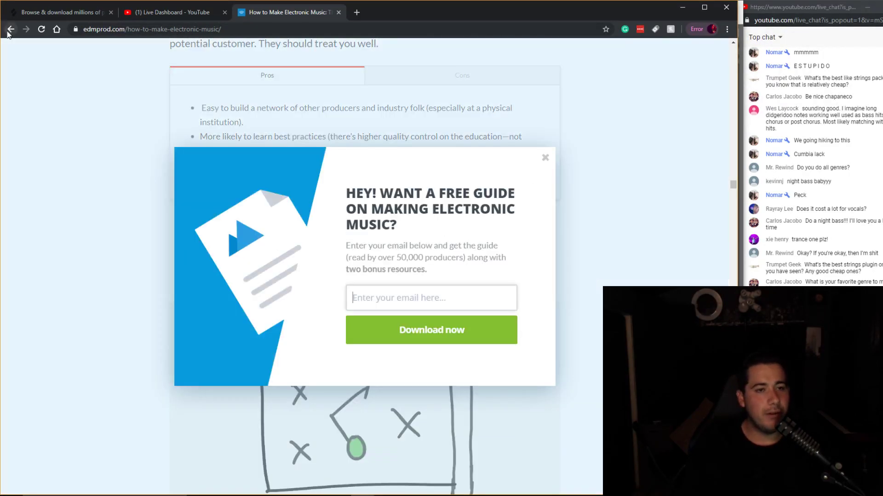
{"action": "left_click", "coordinate": [10, 29]}
Switch to Ableton Live, look over the BELL SHAKER REVERSE LEAD section, and save the Live Set.
{"action": "key", "text": "alt+Tab"}
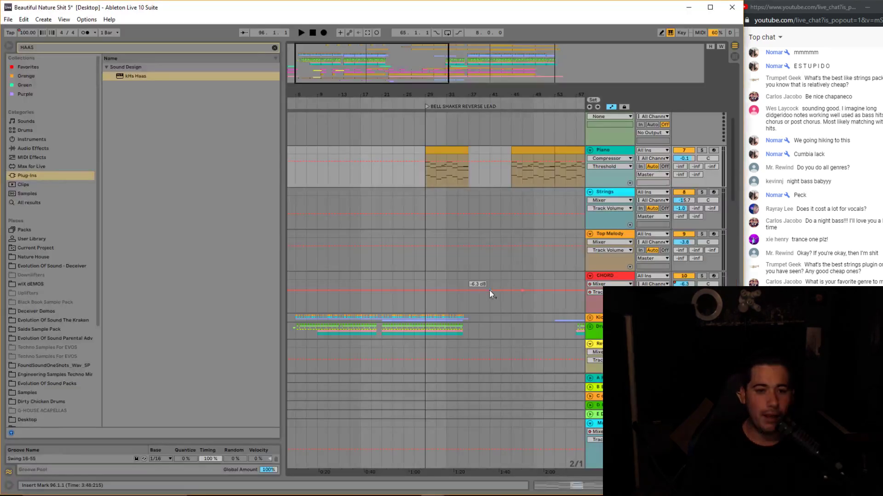
{"action": "left_click_drag", "start_coordinate": [415, 71], "coordinate": [391, 65]}
{"action": "key", "text": "space"}
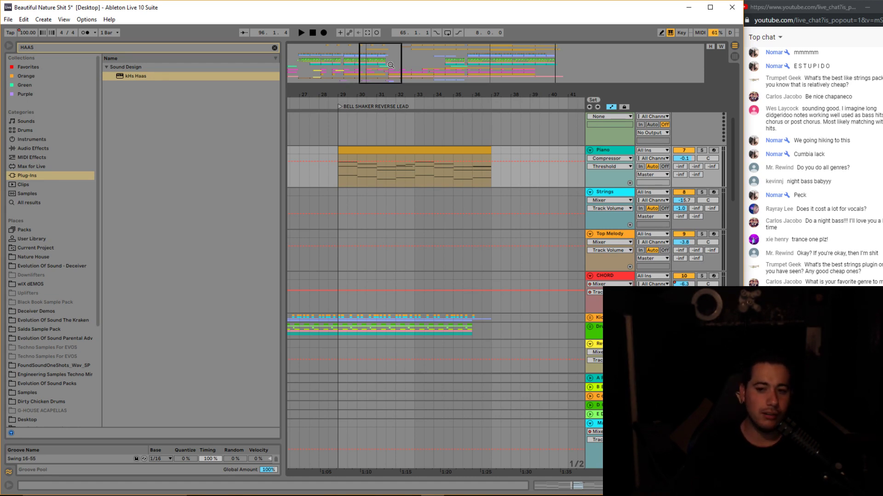
{"action": "left_click_drag", "start_coordinate": [385, 66], "coordinate": [381, 67]}
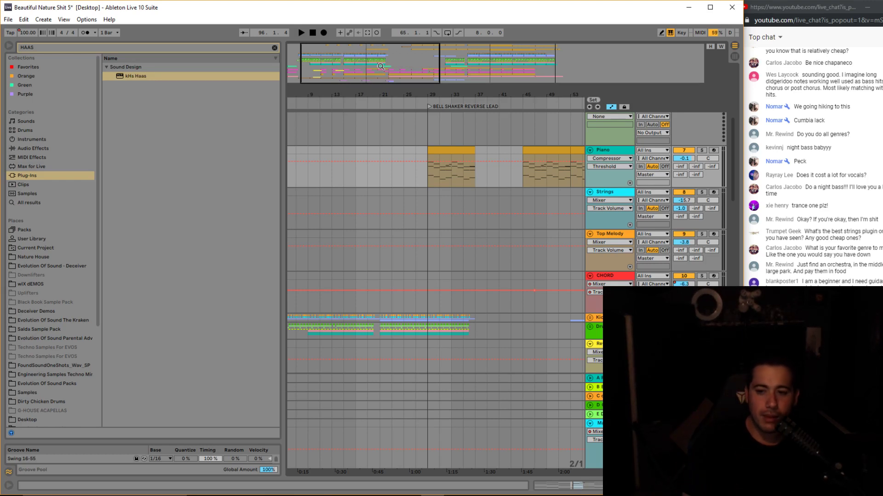
{"action": "key", "text": "ctrl+s"}
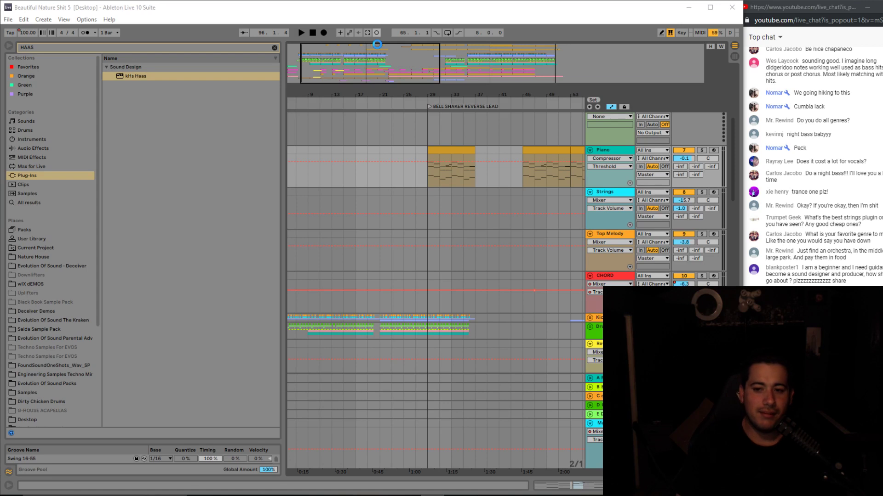
{"action": "left_click_drag", "start_coordinate": [372, 58], "coordinate": [440, 56]}
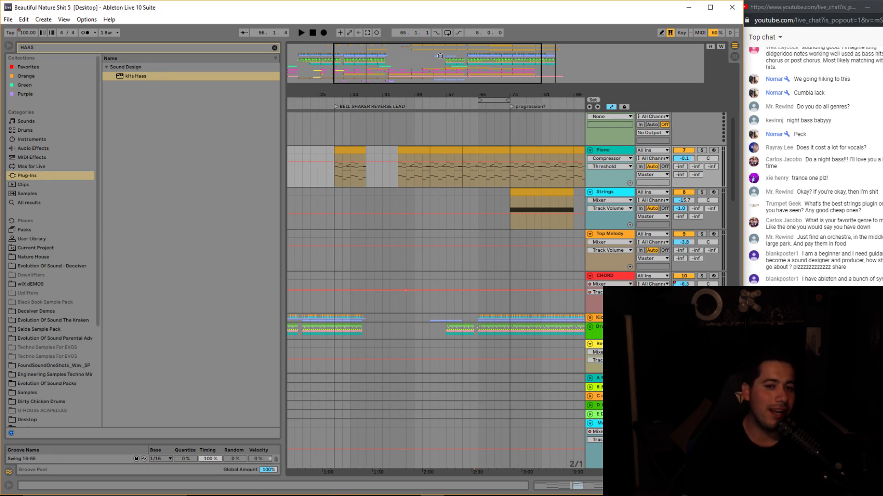
{"action": "scroll", "coordinate": [387, 157], "scroll_direction": "up", "scroll_amount": 5}
{"action": "left_click_drag", "start_coordinate": [391, 91], "coordinate": [648, 133]}
{"action": "left_click_drag", "start_coordinate": [341, 56], "coordinate": [347, 66]}
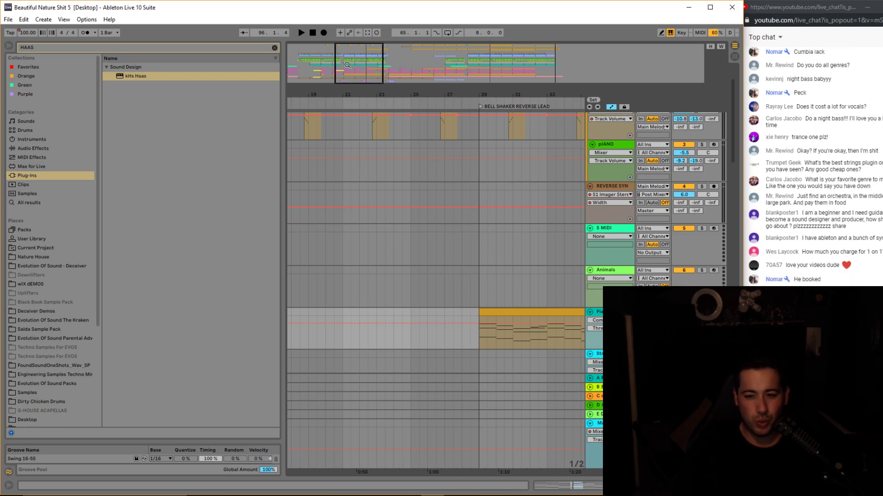
{"action": "left_click_drag", "start_coordinate": [460, 96], "coordinate": [460, 73]}
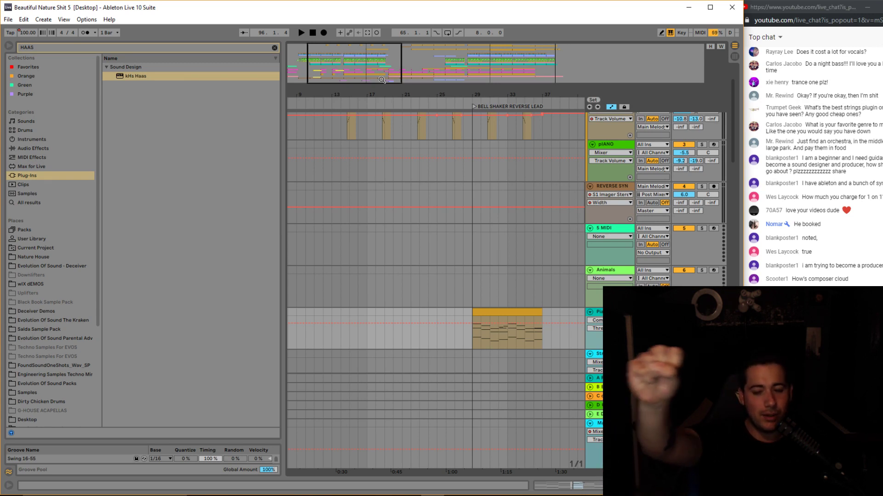
{"action": "left_click_drag", "start_coordinate": [338, 73], "coordinate": [338, 54]}
{"action": "scroll", "coordinate": [460, 230], "scroll_direction": "up", "scroll_amount": 2}
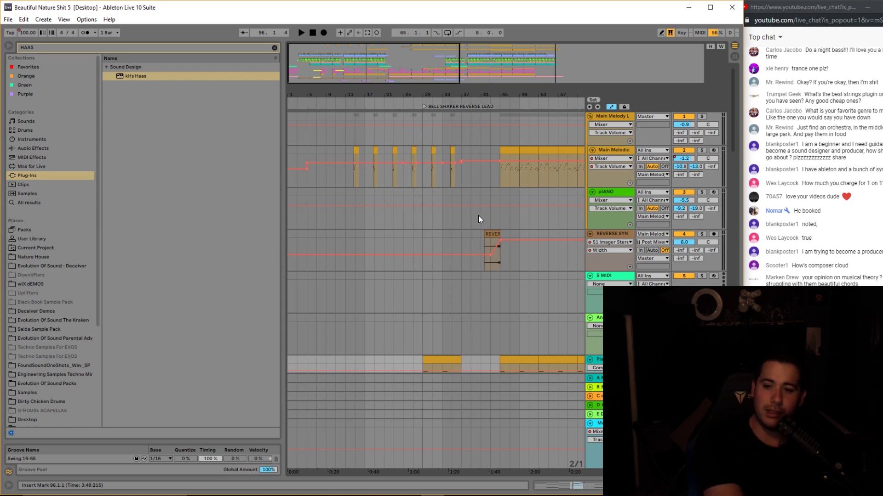
{"action": "left_click_drag", "start_coordinate": [349, 63], "coordinate": [416, 132]}
{"action": "key", "text": "minus"}
{"action": "key", "text": "minus"}
{"action": "key", "text": "minus"}
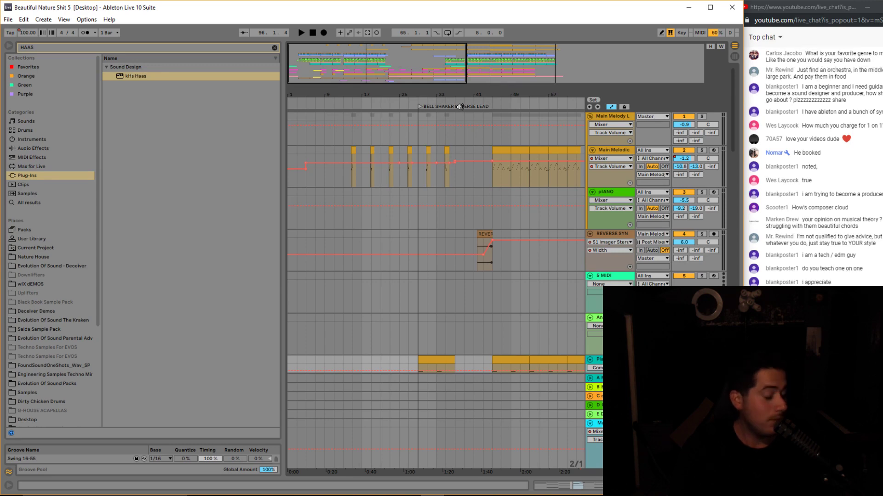
{"action": "left_click_drag", "start_coordinate": [458, 69], "coordinate": [435, 90]}
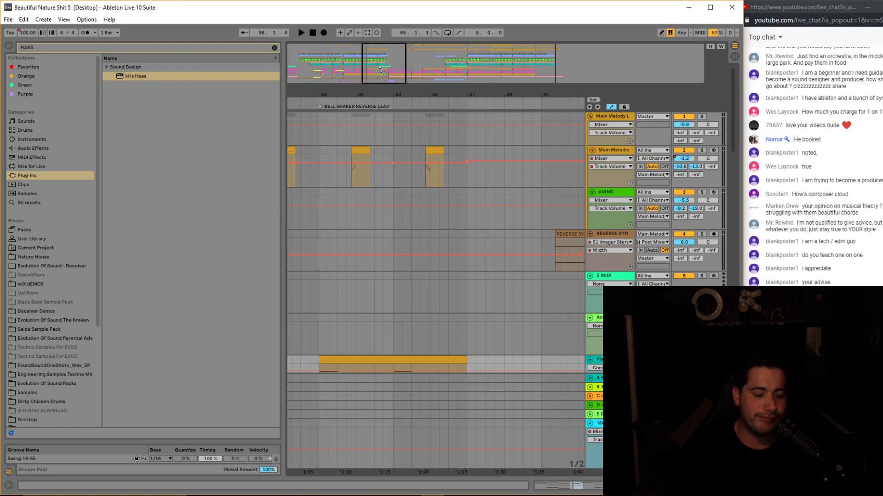
Switch to the web browser and search Google for "KORG MINILOguE".
{"action": "left_click", "coordinate": [363, 495]}
{"action": "left_click", "coordinate": [334, 464]}
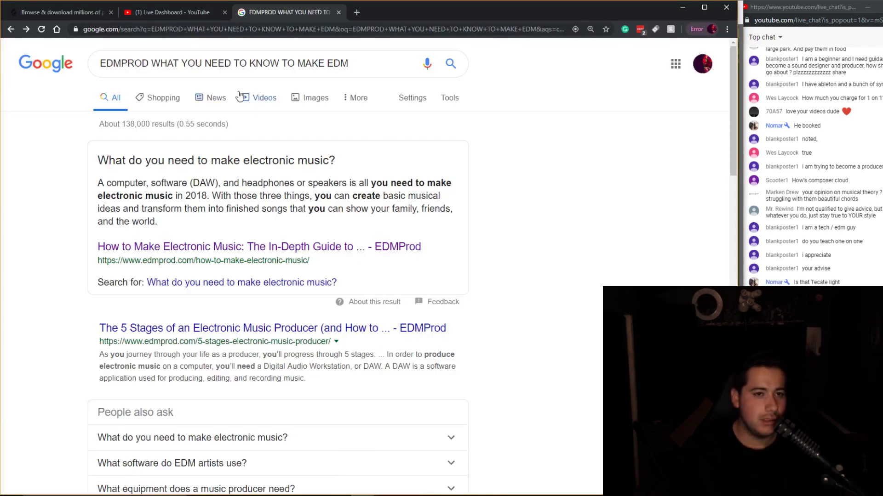
{"action": "left_click_drag", "start_coordinate": [377, 69], "coordinate": [1, 27]}
{"action": "type", "text": "KORG MI"}
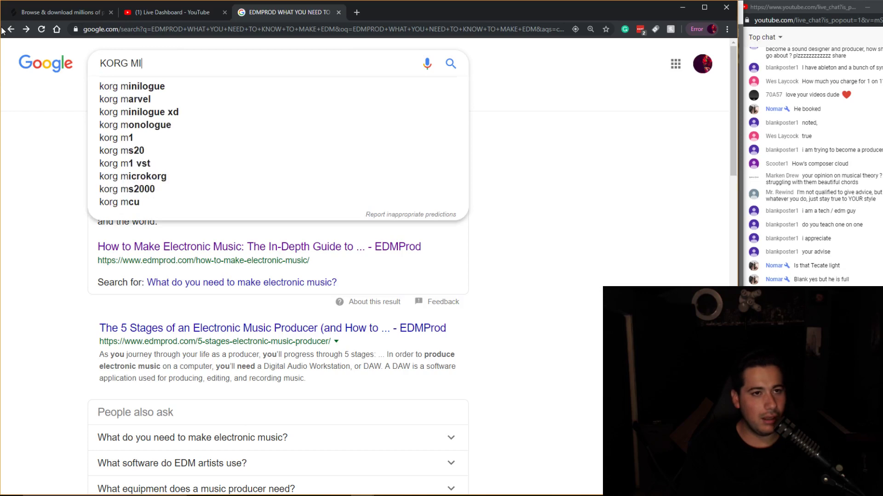
{"action": "type", "text": "NILOguE"}
{"action": "key", "text": "Return"}
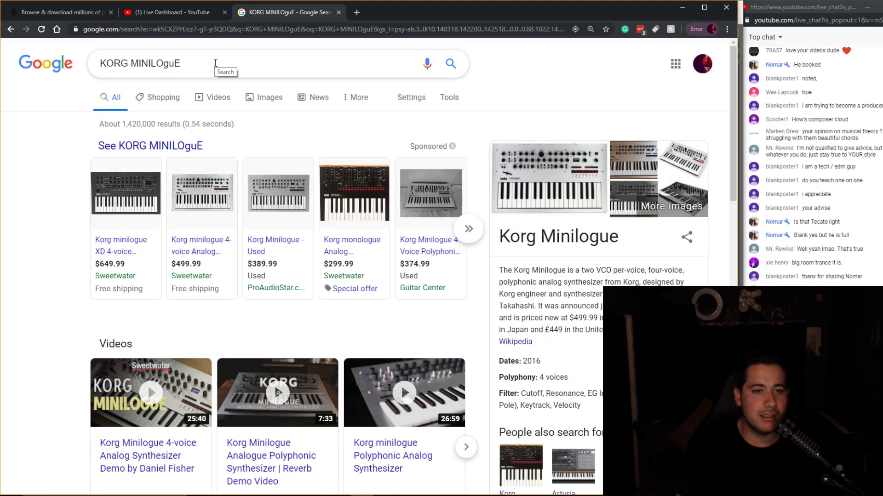
Search Google for "MOOG SUB 37".
{"action": "left_click", "coordinate": [215, 63]}
{"action": "type", "text": "MOOG SUB 37"}
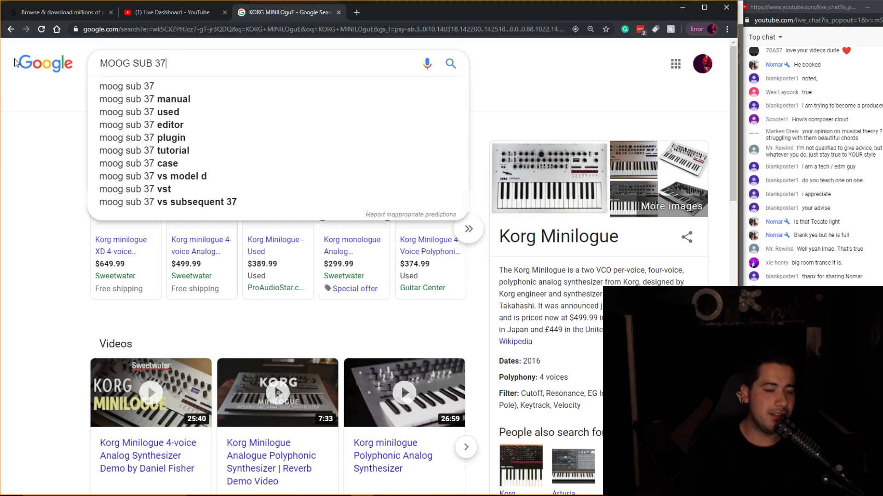
{"action": "key", "text": "Return"}
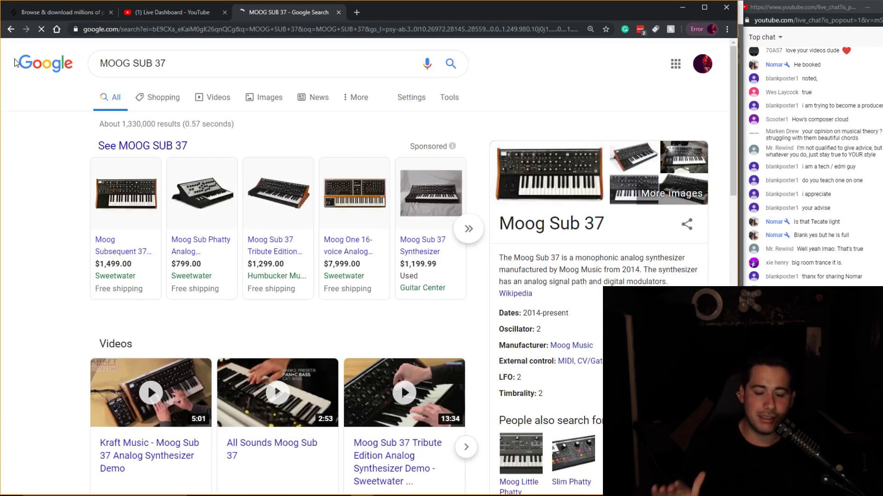
Open Sweetwater's Moog Subsequent 37 product page and review its photos and product details.
{"action": "left_click", "coordinate": [114, 250]}
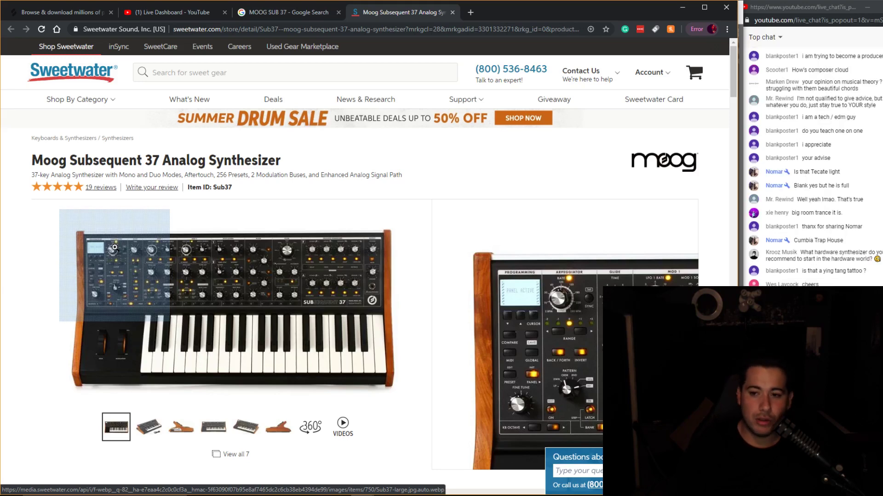
{"action": "left_click", "coordinate": [804, 455]}
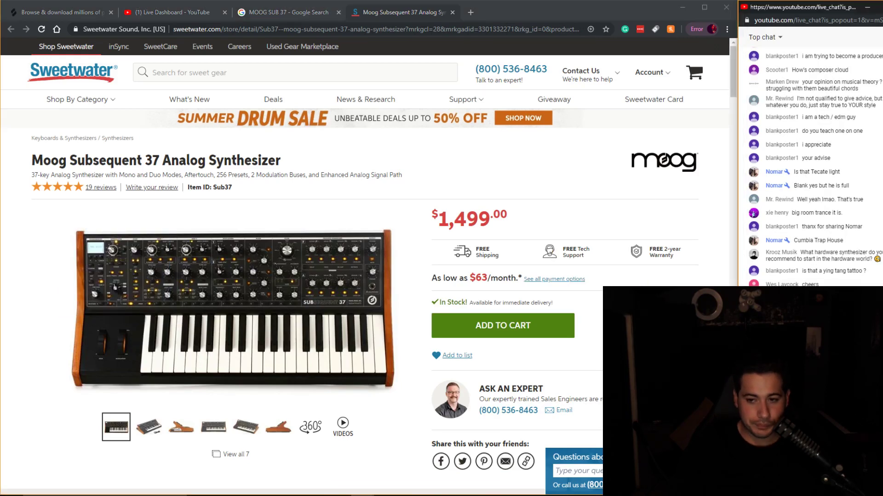
{"action": "left_click", "coordinate": [152, 429]}
{"action": "left_click", "coordinate": [183, 430]}
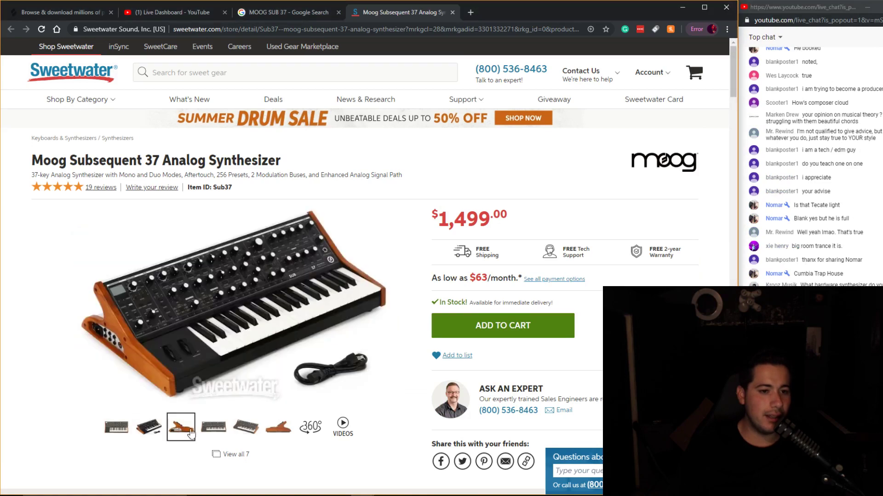
{"action": "left_click", "coordinate": [217, 431]}
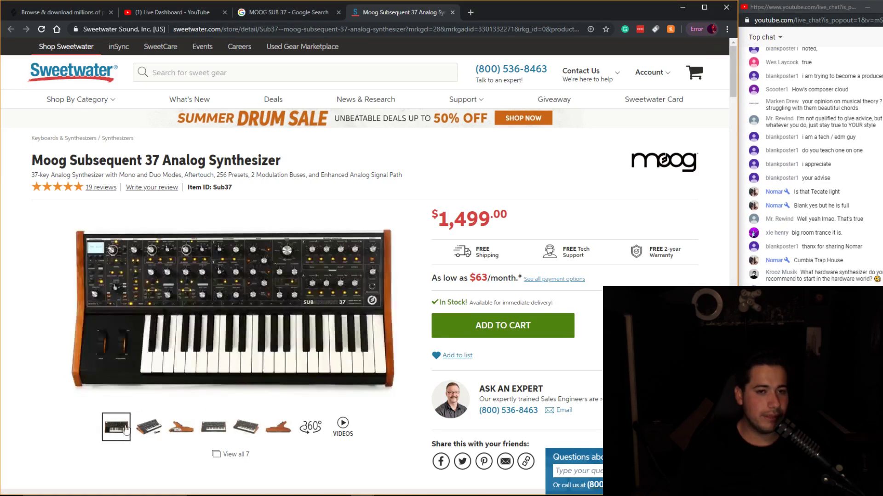
{"action": "mouse_move", "coordinate": [259, 318]}
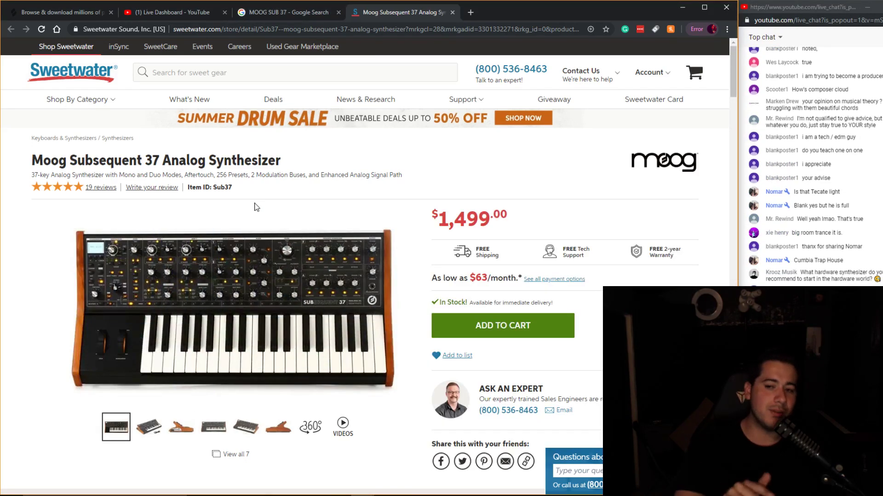
{"action": "mouse_move", "coordinate": [209, 219]}
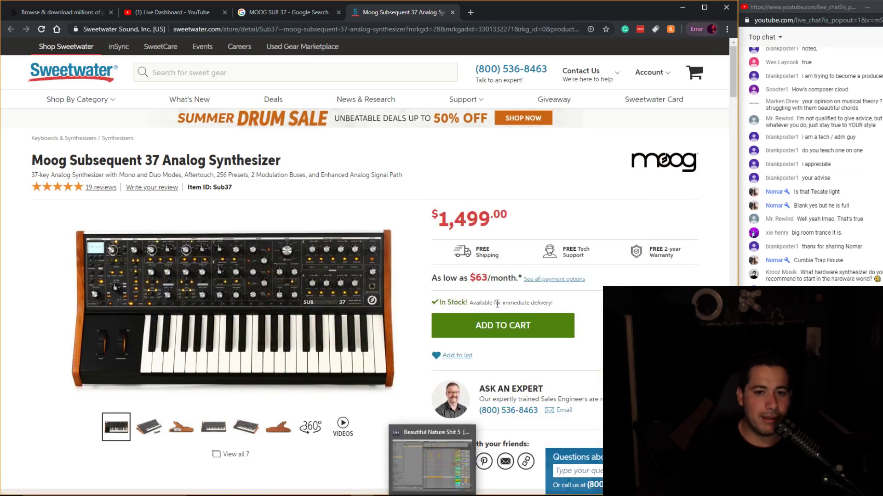
{"action": "scroll", "coordinate": [492, 298], "scroll_direction": "down", "scroll_amount": 9}
{"action": "scroll", "coordinate": [492, 298], "scroll_direction": "down", "scroll_amount": 8}
{"action": "scroll", "coordinate": [492, 297], "scroll_direction": "up", "scroll_amount": 17}
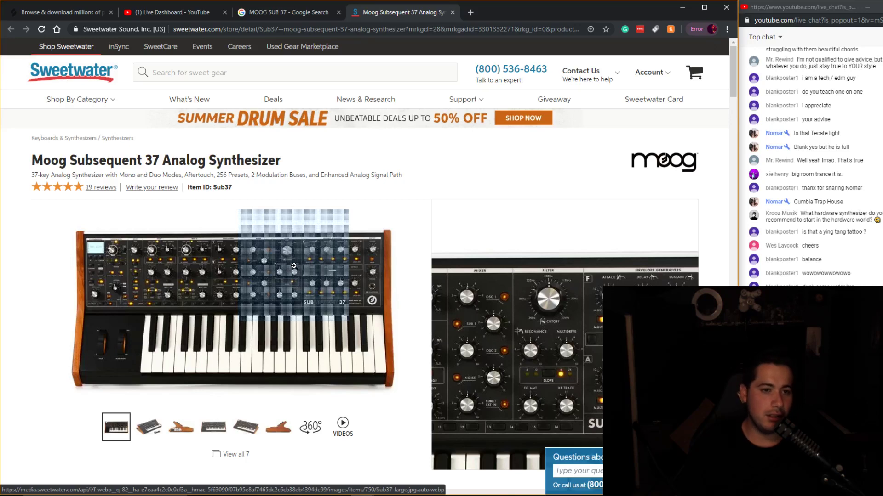
Switch to Ableton Live and briefly play the end of the arrangement from bar 96.
{"action": "key", "text": "alt+Tab"}
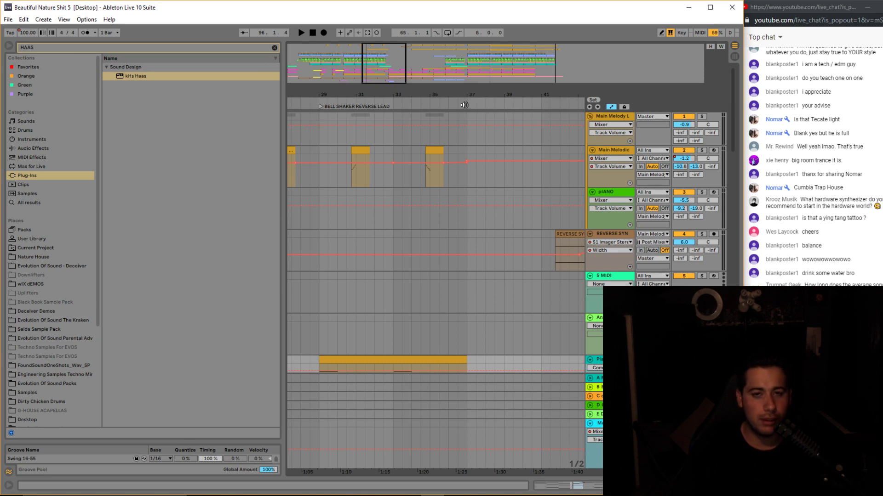
{"action": "left_click_drag", "start_coordinate": [411, 76], "coordinate": [411, 30]}
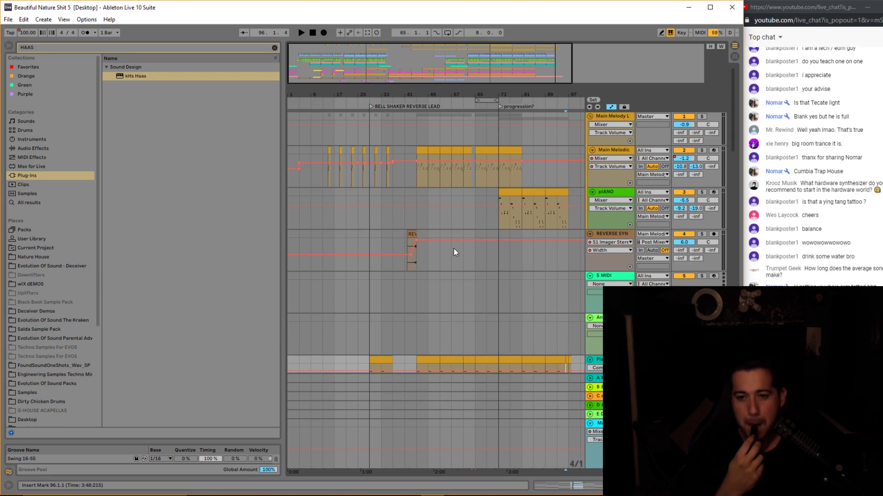
{"action": "key", "text": "space"}
{"action": "left_click_drag", "start_coordinate": [367, 64], "coordinate": [535, 108]}
{"action": "scroll", "coordinate": [506, 134], "scroll_direction": "down", "scroll_amount": 1}
{"action": "scroll", "coordinate": [506, 134], "scroll_direction": "down", "scroll_amount": 4}
{"action": "left_click_drag", "start_coordinate": [531, 55], "coordinate": [533, 71]}
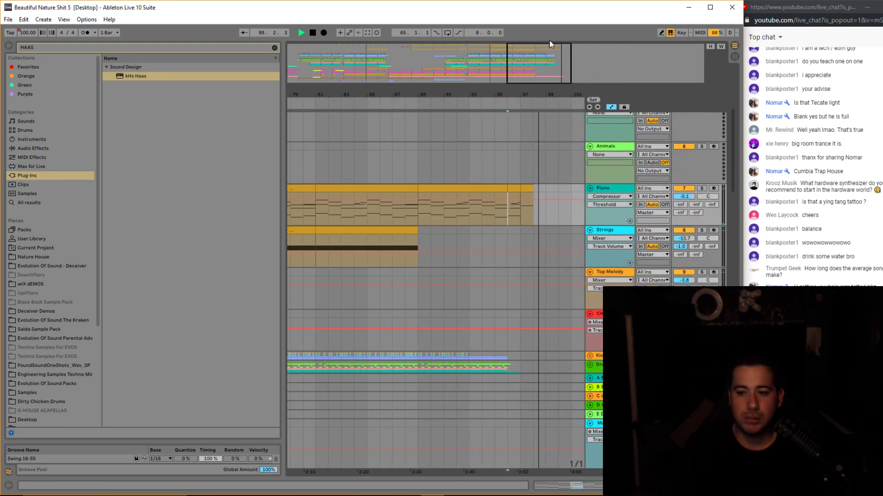
{"action": "key", "text": "space"}
Go to the intro and place the insert marker at 3.1.1 on the Drums track.
{"action": "left_click_drag", "start_coordinate": [531, 70], "coordinate": [382, 70]}
{"action": "scroll", "coordinate": [385, 143], "scroll_direction": "up", "scroll_amount": 4}
{"action": "left_click_drag", "start_coordinate": [321, 74], "coordinate": [300, 86]}
{"action": "scroll", "coordinate": [379, 144], "scroll_direction": "down", "scroll_amount": 5}
{"action": "scroll", "coordinate": [378, 146], "scroll_direction": "down", "scroll_amount": 6}
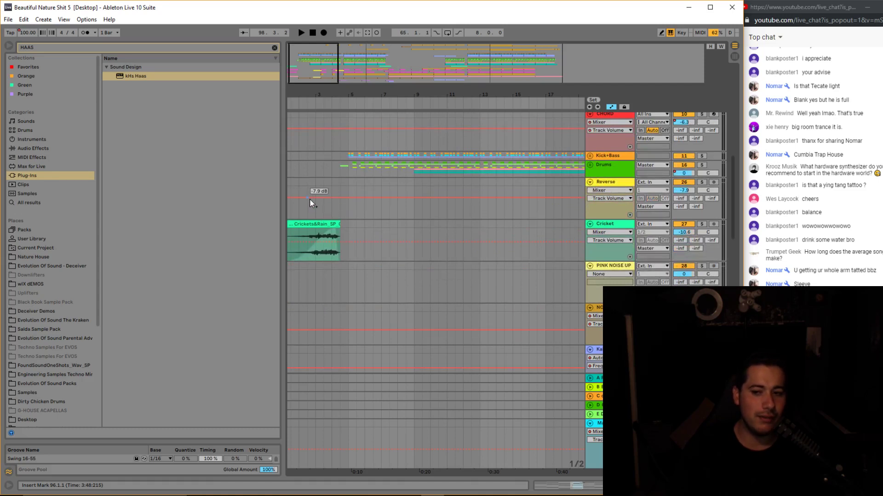
{"action": "left_click_drag", "start_coordinate": [314, 78], "coordinate": [293, 118]}
{"action": "left_click", "coordinate": [311, 178]}
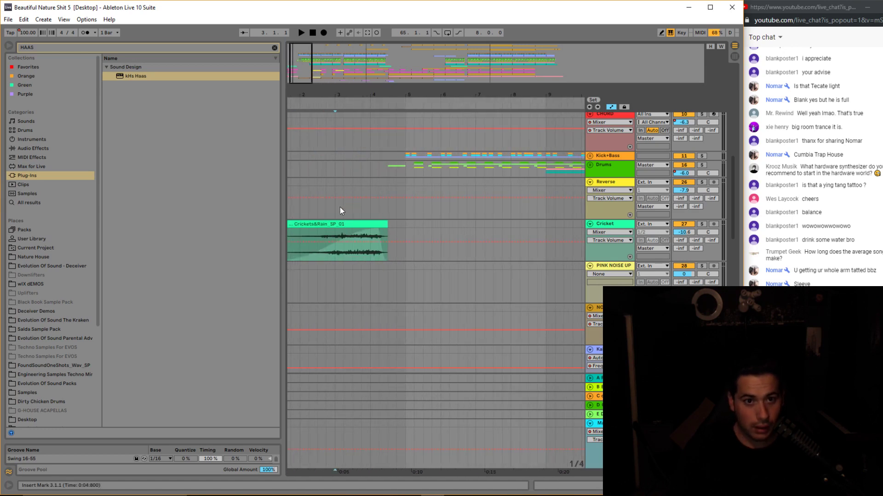
{"action": "left_click", "coordinate": [337, 208]}
{"action": "mouse_move", "coordinate": [299, 77]}
{"action": "left_mouse_down"}
{"action": "mouse_move", "coordinate": [299, 55]}
{"action": "mouse_move", "coordinate": [325, 64]}
{"action": "mouse_move", "coordinate": [317, 84]}
{"action": "mouse_move", "coordinate": [298, 76]}
{"action": "left_mouse_up"}
{"action": "left_click", "coordinate": [342, 171]}
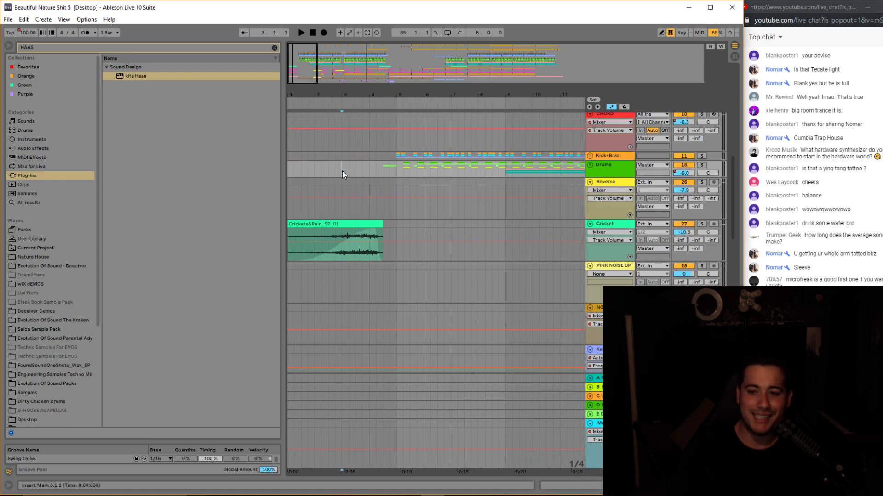
Look through the tracks from the Strings and Drums area down to the end of the track list for unused ones.
{"action": "left_click_drag", "start_coordinate": [308, 72], "coordinate": [305, 39]}
{"action": "left_click", "coordinate": [345, 61]}
{"action": "scroll", "coordinate": [300, 135], "scroll_direction": "up", "scroll_amount": 5}
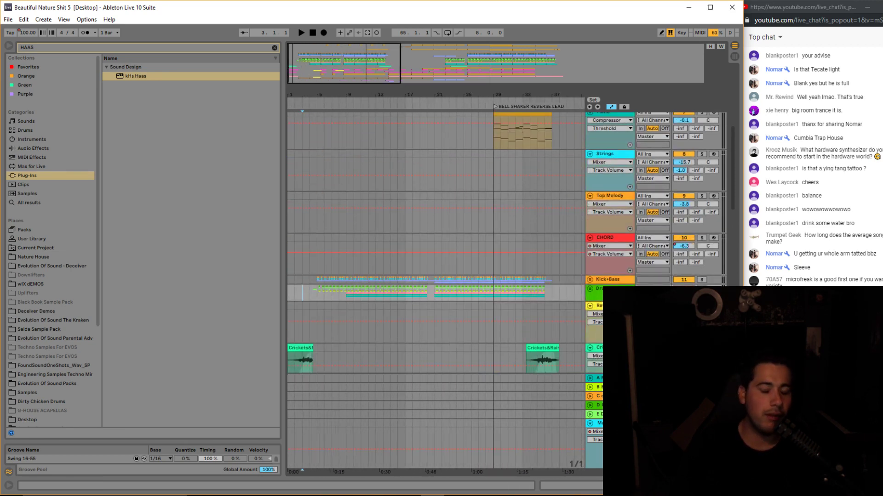
{"action": "key", "text": "plus"}
{"action": "key", "text": "plus"}
{"action": "scroll", "coordinate": [599, 277], "scroll_direction": "down", "scroll_amount": 3}
{"action": "left_click", "coordinate": [604, 225]}
{"action": "left_click", "coordinate": [597, 212]}
{"action": "scroll", "coordinate": [588, 218], "scroll_direction": "down", "scroll_amount": 10}
{"action": "scroll", "coordinate": [580, 293], "scroll_direction": "down", "scroll_amount": 10}
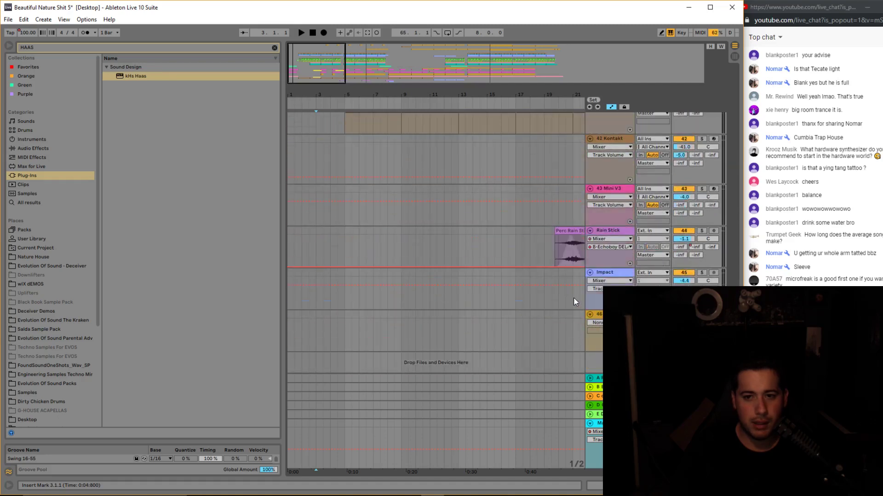
Check the last track and the 42 Kontakt track for clips across the full arrangement, selecting each one.
{"action": "left_click", "coordinate": [593, 319]}
{"action": "left_click_drag", "start_coordinate": [300, 60], "coordinate": [300, 23]}
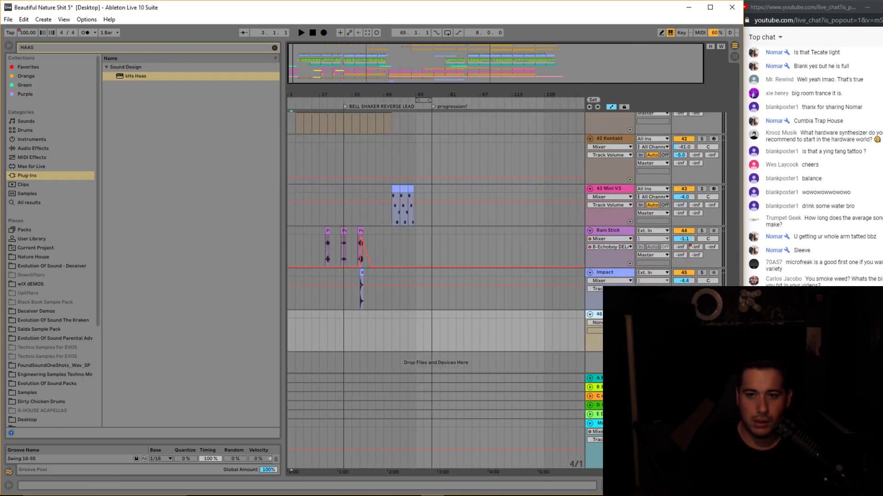
{"action": "scroll", "coordinate": [610, 252], "scroll_direction": "up", "scroll_amount": 3}
{"action": "left_click", "coordinate": [611, 217]}
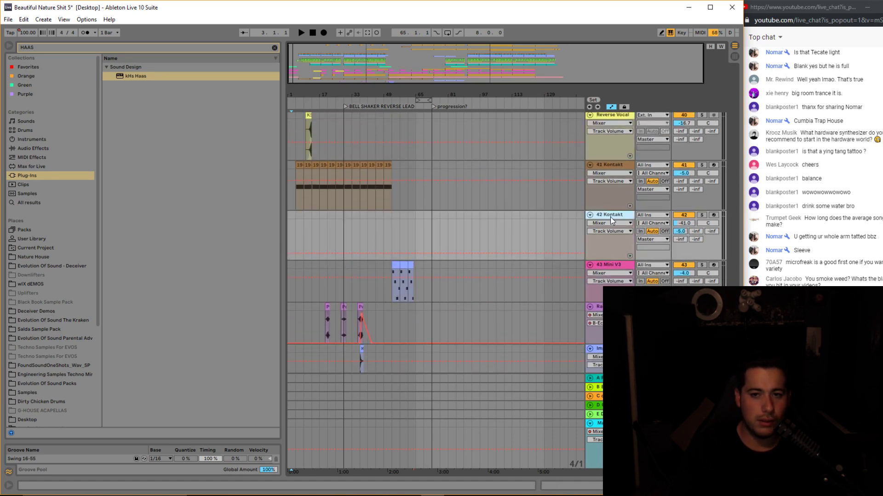
{"action": "scroll", "coordinate": [466, 251], "scroll_direction": "up", "scroll_amount": 5}
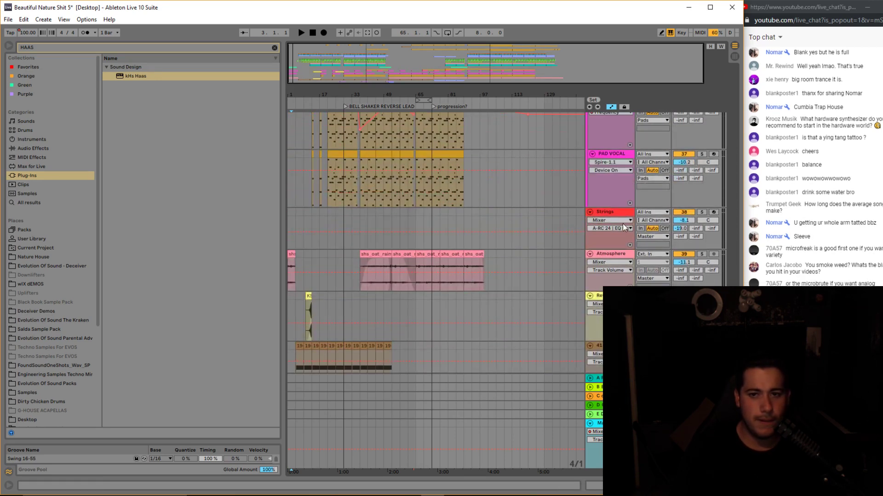
Delete the empty Strings track between PAD VOCAL and Atmosphere.
{"action": "left_click", "coordinate": [624, 212]}
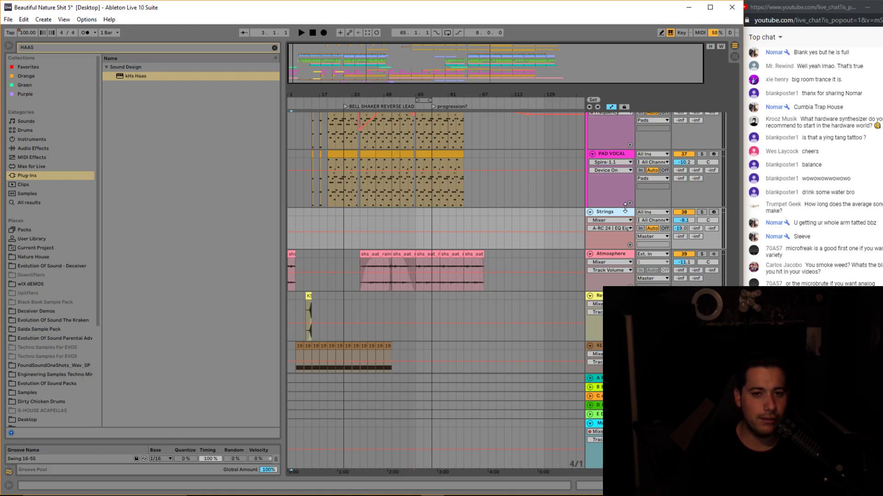
{"action": "key", "text": "Delete"}
Fold the Pads group and the 2ND VOCAL track.
{"action": "scroll", "coordinate": [607, 236], "scroll_direction": "up", "scroll_amount": 4}
{"action": "left_click", "coordinate": [589, 187]}
{"action": "scroll", "coordinate": [594, 194], "scroll_direction": "up", "scroll_amount": 2}
{"action": "left_click", "coordinate": [590, 184]}
{"action": "scroll", "coordinate": [560, 230], "scroll_direction": "up", "scroll_amount": 2}
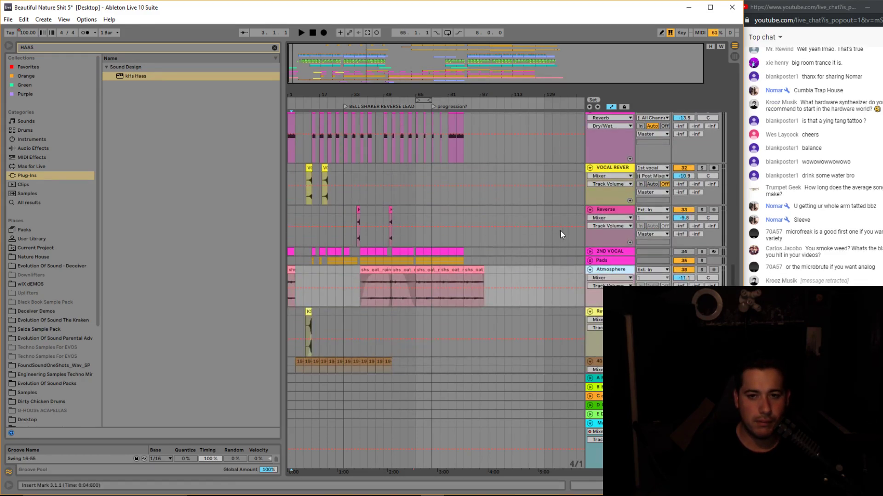
Inspect the Reverse track's clip near bar 51, add KSHMR to the front of the track name and fold the track.
{"action": "left_click", "coordinate": [590, 210]}
{"action": "left_click", "coordinate": [590, 209]}
{"action": "left_click", "coordinate": [389, 216]}
{"action": "left_click_drag", "start_coordinate": [388, 94], "coordinate": [389, 138]}
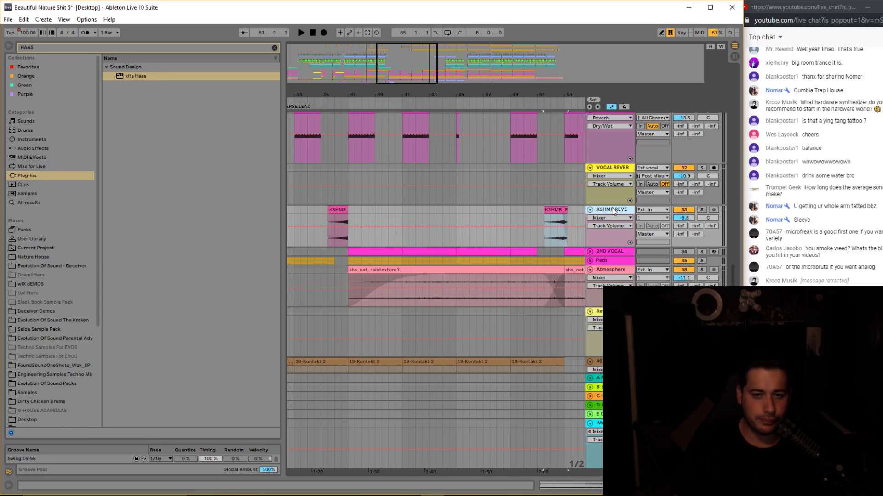
{"action": "left_click", "coordinate": [591, 210]}
Return to the intro and select the first VOCAL REVERSE 1 clip, starting around bar 10.
{"action": "left_click_drag", "start_coordinate": [348, 95], "coordinate": [403, 69]}
{"action": "scroll", "coordinate": [414, 184], "scroll_direction": "up", "scroll_amount": 4}
{"action": "scroll", "coordinate": [594, 335], "scroll_direction": "up", "scroll_amount": 1}
{"action": "left_click", "coordinate": [591, 312]}
{"action": "left_click", "coordinate": [591, 312]}
{"action": "left_click_drag", "start_coordinate": [331, 95], "coordinate": [575, 405]}
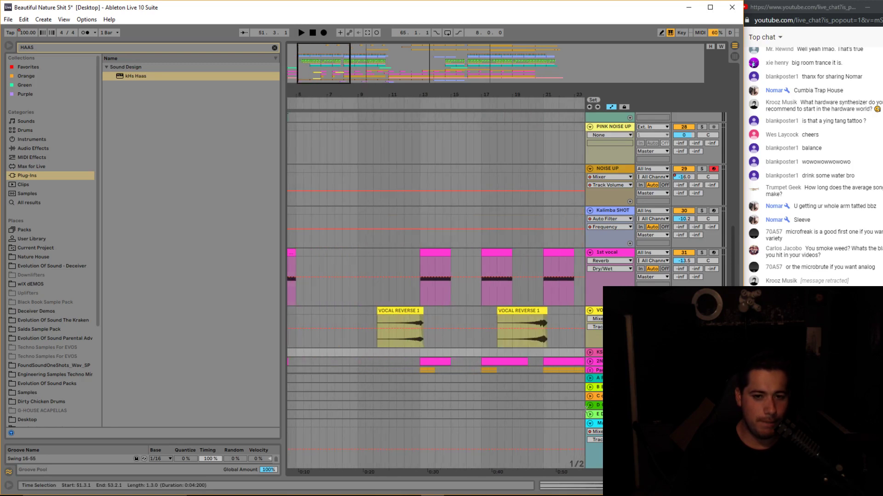
{"action": "left_click", "coordinate": [517, 310]}
{"action": "left_click", "coordinate": [412, 310]}
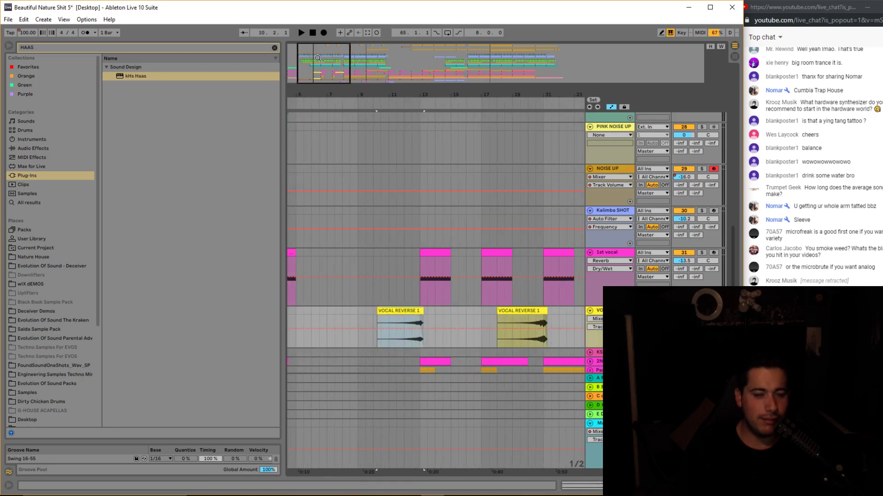
{"action": "left_click_drag", "start_coordinate": [316, 58], "coordinate": [318, 99]}
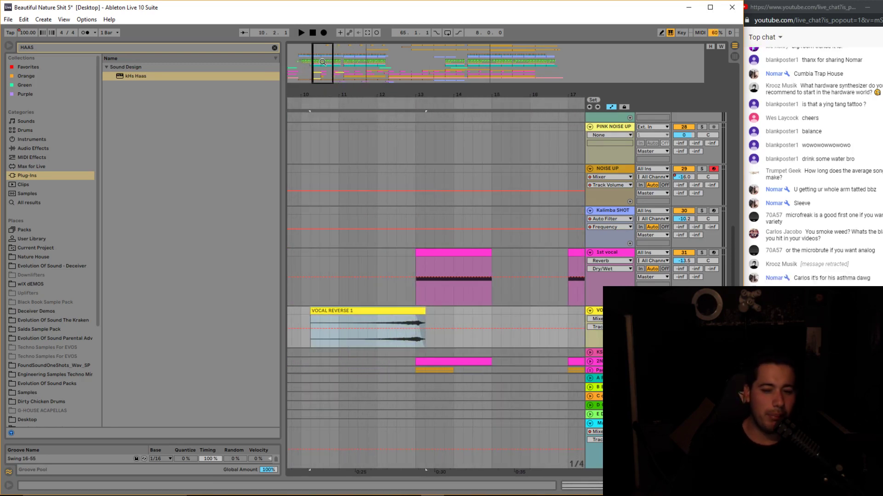
{"action": "left_click_drag", "start_coordinate": [441, 115], "coordinate": [346, 100]}
{"action": "left_click_drag", "start_coordinate": [325, 67], "coordinate": [334, 62]}
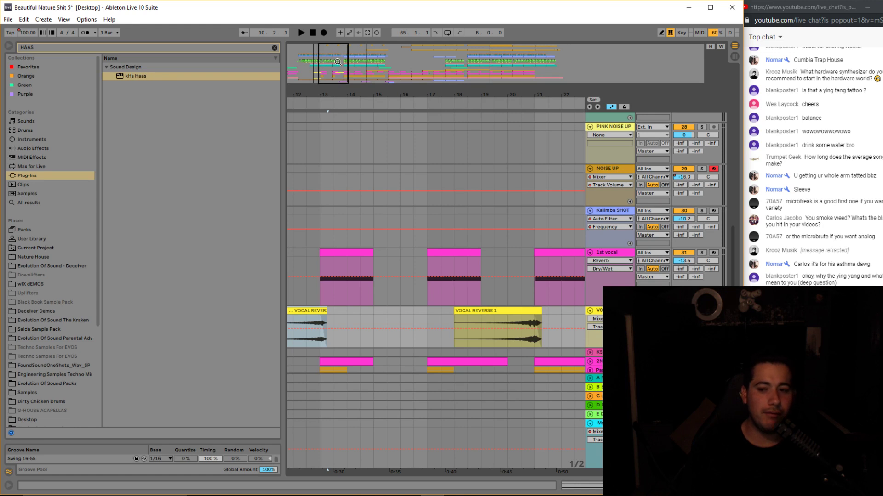
{"action": "left_click_drag", "start_coordinate": [337, 62], "coordinate": [338, 54]}
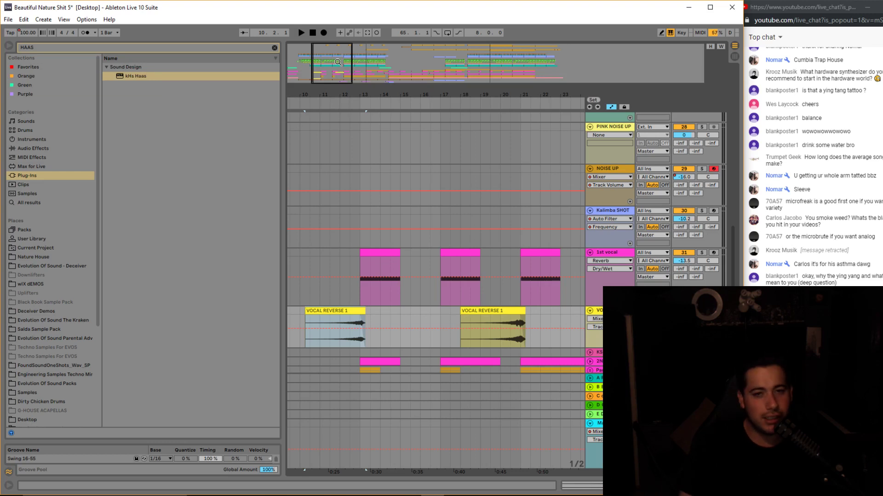
{"action": "left_click_drag", "start_coordinate": [335, 59], "coordinate": [334, 71]}
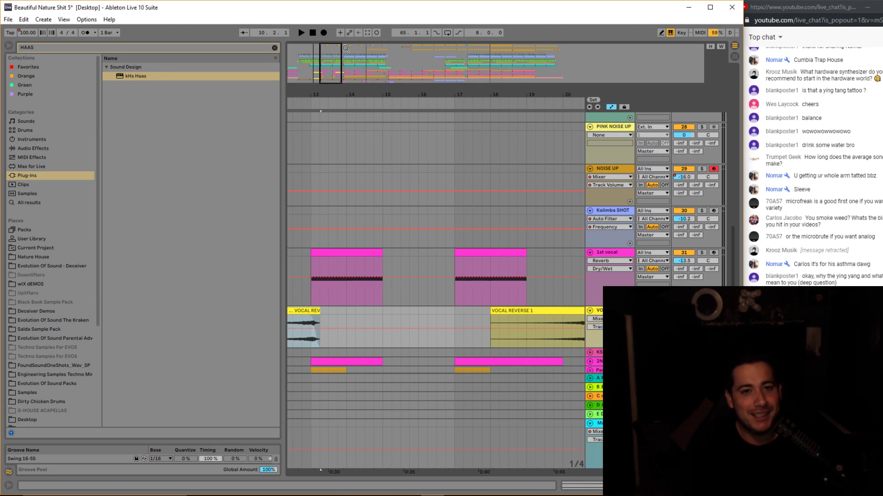
{"action": "left_click_drag", "start_coordinate": [334, 60], "coordinate": [327, 68]}
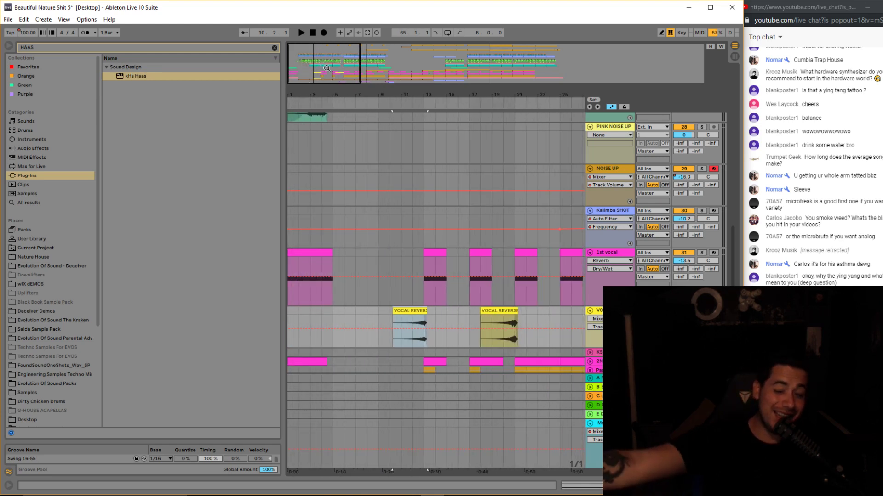
{"action": "left_click_drag", "start_coordinate": [327, 68], "coordinate": [356, 69]}
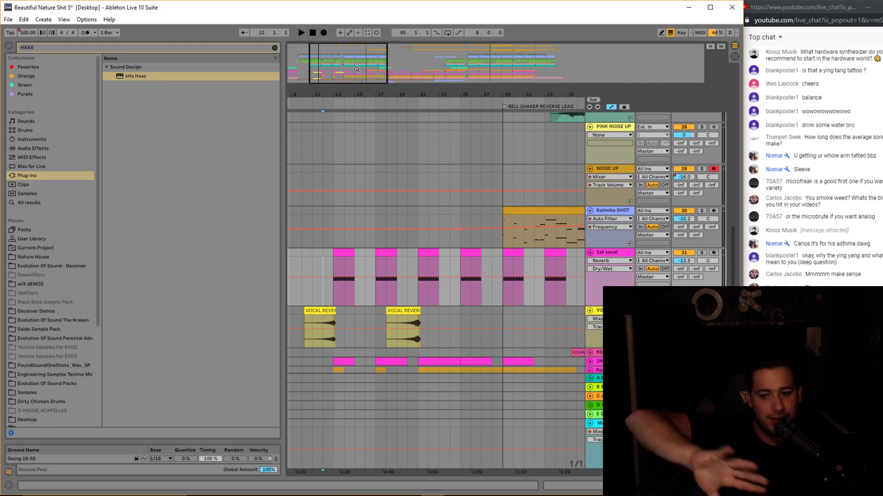
Check the PINK NOISE UP track for clips over a wider range of the arrangement and delete this empty track.
{"action": "left_click_drag", "start_coordinate": [356, 69], "coordinate": [378, 46]}
{"action": "scroll", "coordinate": [535, 354], "scroll_direction": "up", "scroll_amount": 3}
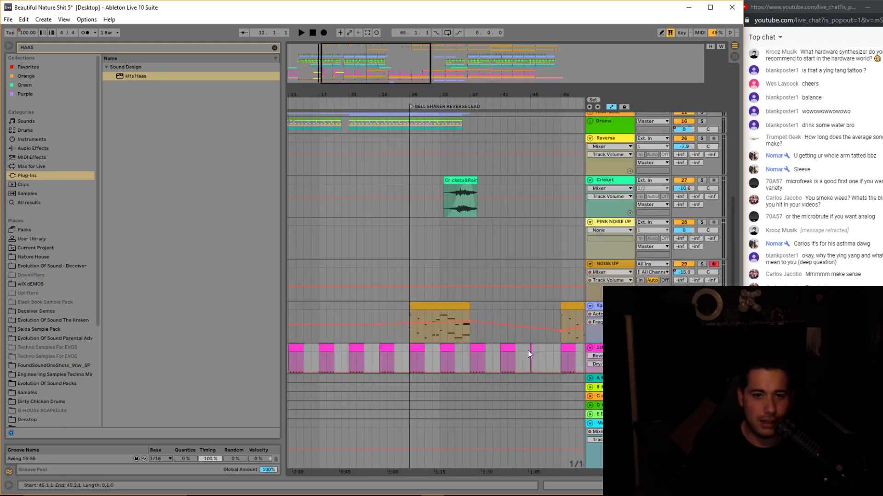
{"action": "scroll", "coordinate": [535, 354], "scroll_direction": "up", "scroll_amount": 3}
{"action": "left_click_drag", "start_coordinate": [451, 96], "coordinate": [453, 65]}
{"action": "scroll", "coordinate": [528, 218], "scroll_direction": "down", "scroll_amount": 3}
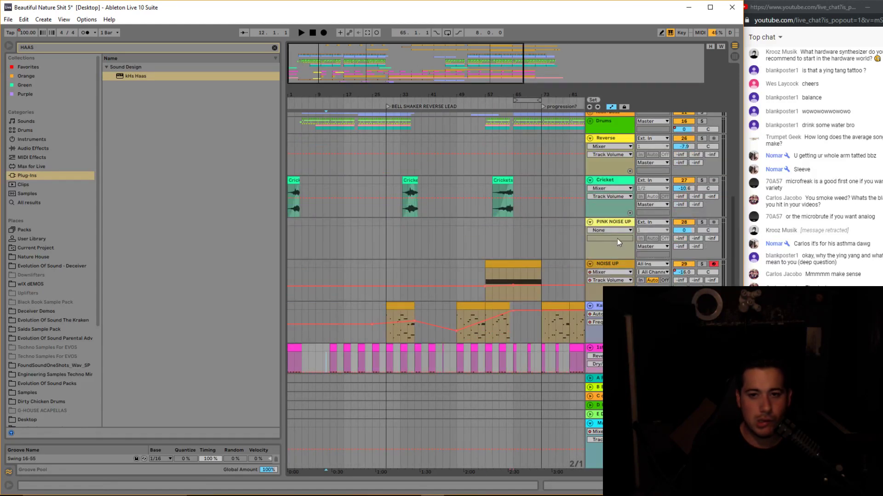
{"action": "left_click", "coordinate": [622, 224]}
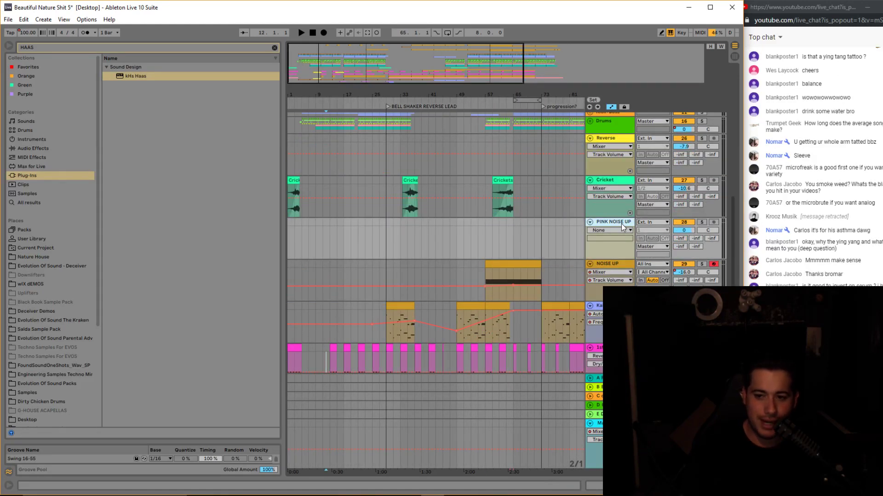
{"action": "key", "text": "Delete"}
Delete the empty Reverse track between Drums and Cricket.
{"action": "scroll", "coordinate": [575, 270], "scroll_direction": "up", "scroll_amount": 4}
{"action": "left_click", "coordinate": [606, 262]}
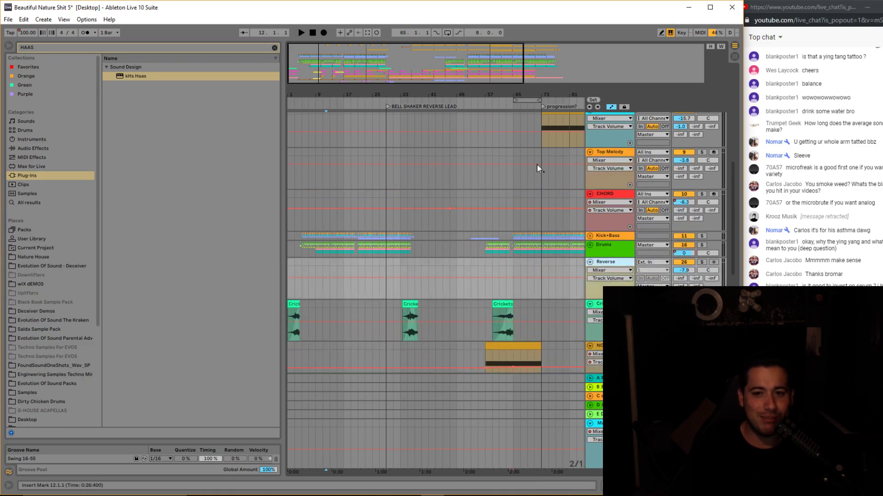
{"action": "left_click_drag", "start_coordinate": [547, 95], "coordinate": [549, 74]}
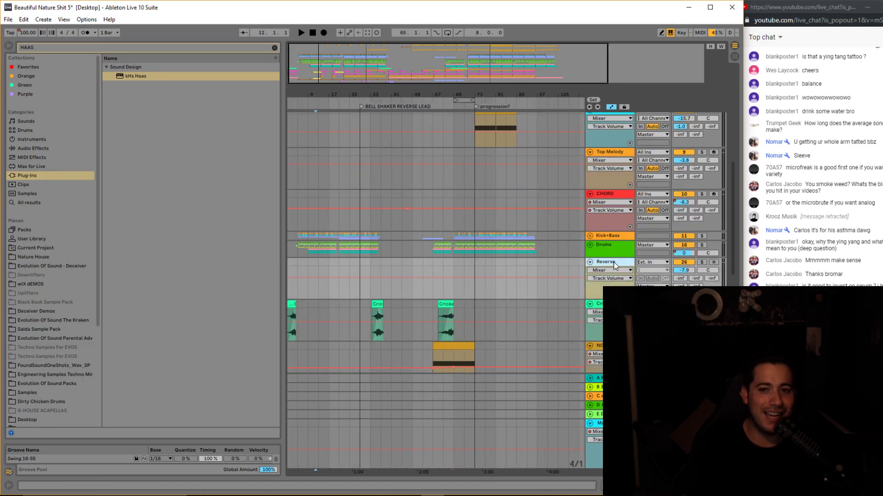
{"action": "key", "text": "Delete"}
Check the Piano V2 instrument on the empty CHORD track, close its window and delete the track.
{"action": "left_click", "coordinate": [607, 194]}
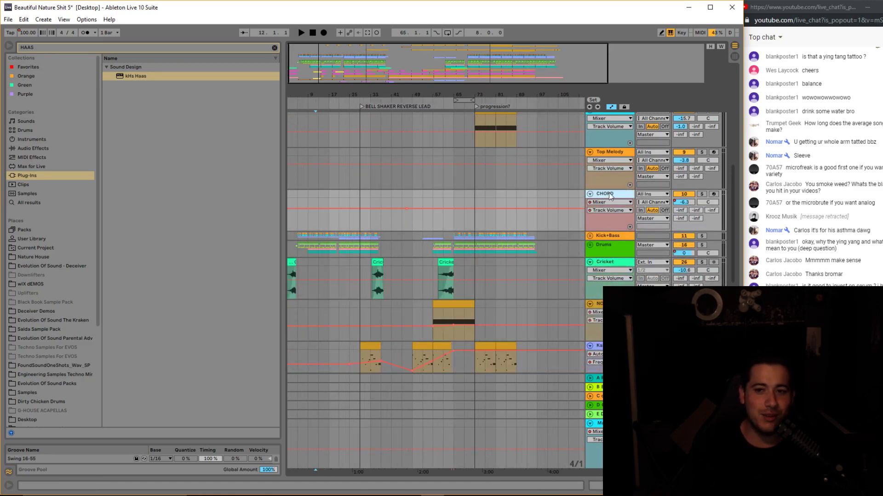
{"action": "double_click", "coordinate": [608, 192]}
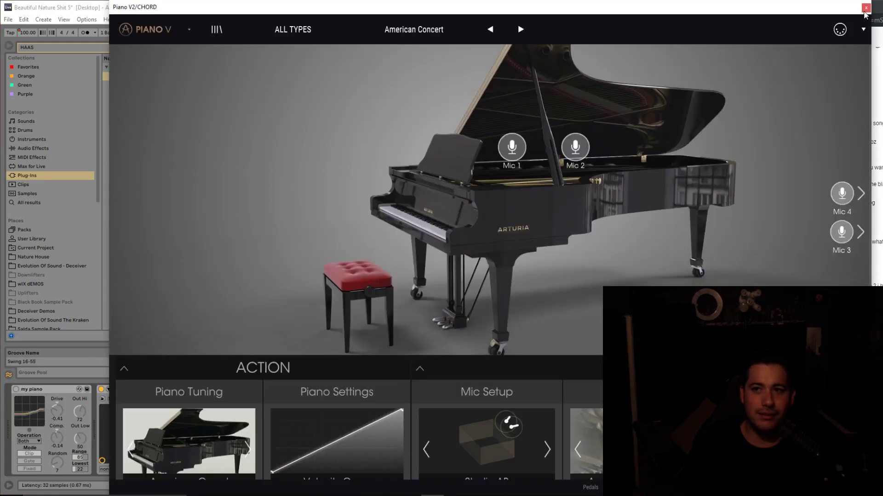
{"action": "left_click", "coordinate": [865, 9]}
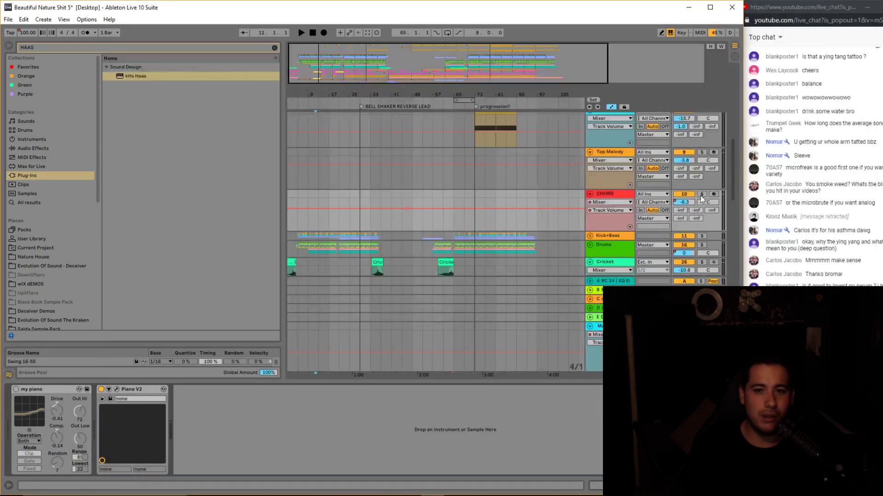
{"action": "left_click", "coordinate": [615, 195]}
{"action": "key", "text": "Delete"}
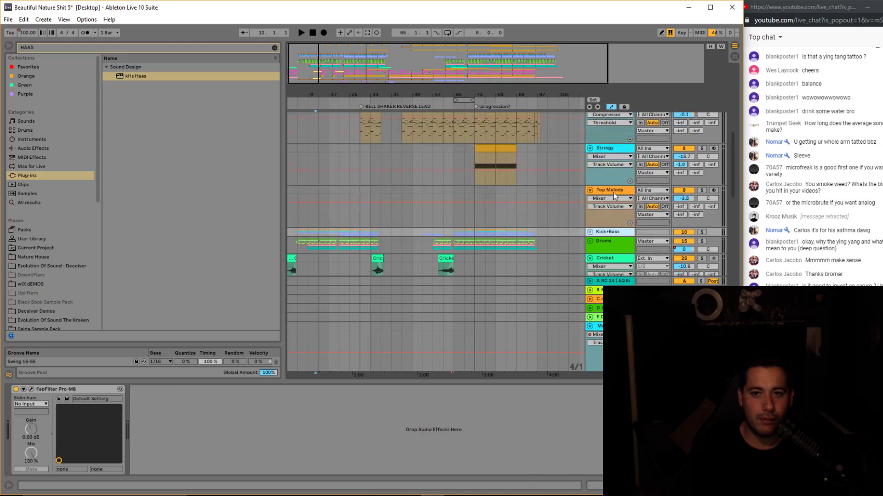
Show the full arrangement to check the Top Melody track and delete this empty track.
{"action": "double_click", "coordinate": [527, 67]}
{"action": "left_click", "coordinate": [607, 192]}
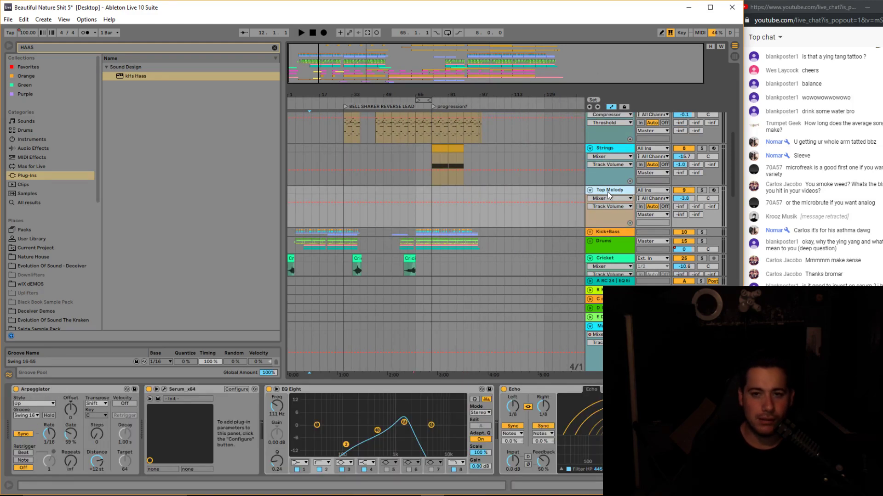
{"action": "key", "text": "Delete"}
Delete the empty 5 MIDI and Animals tracks below REVERSE SYN.
{"action": "scroll", "coordinate": [608, 192], "scroll_direction": "up", "scroll_amount": 6}
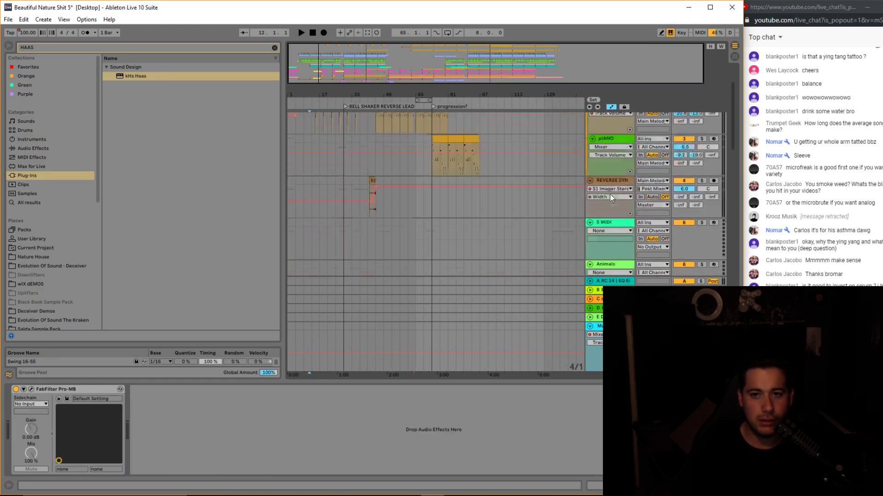
{"action": "left_click", "coordinate": [615, 187]}
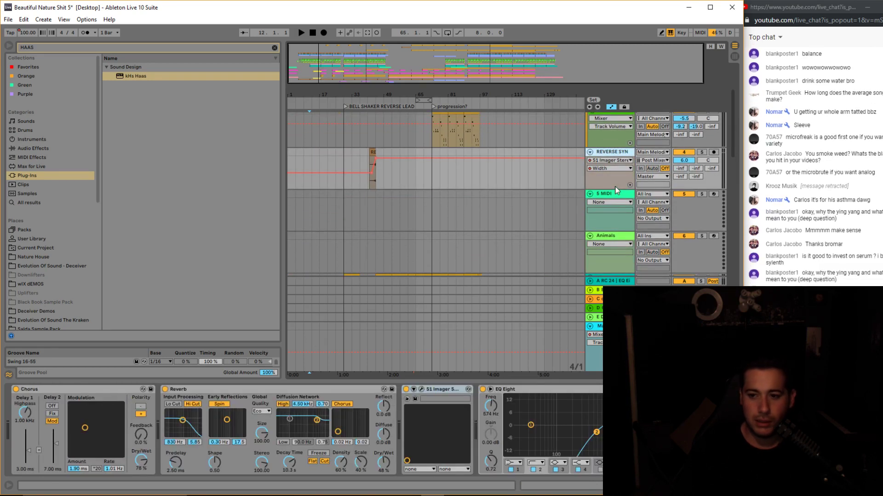
{"action": "left_click", "coordinate": [619, 194]}
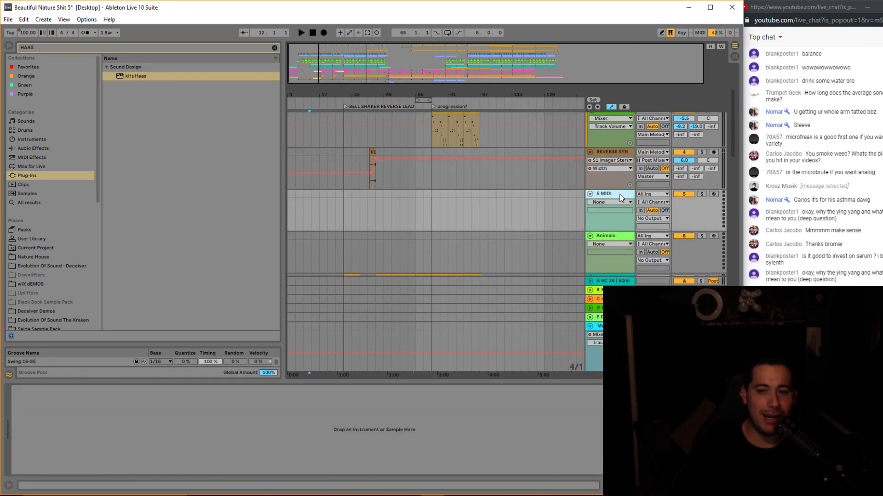
{"action": "key", "text": "Delete"}
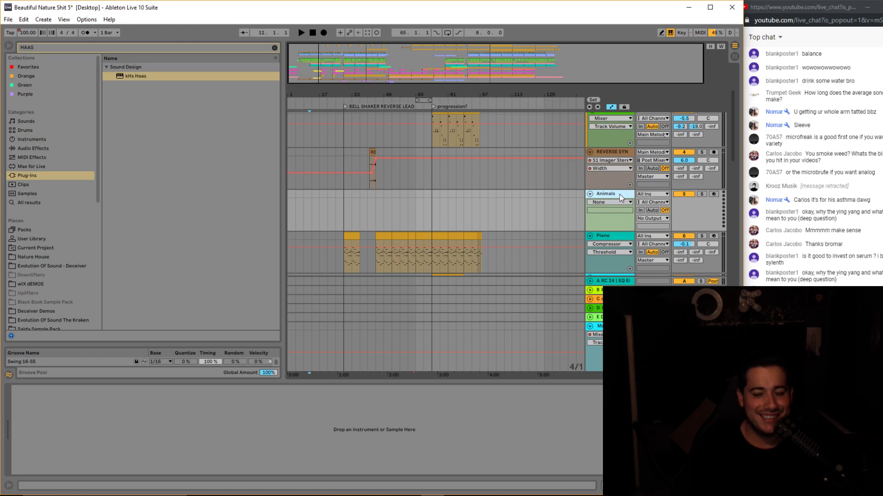
{"action": "key", "text": "Delete"}
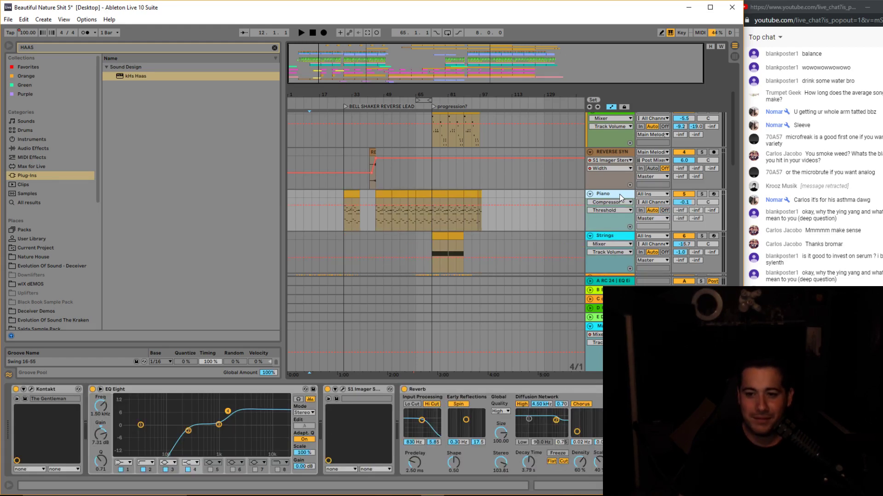
Fold the REVERSE SYN, piANO and Main Melodic tracks and collapse the Main Melody group.
{"action": "left_click_drag", "start_coordinate": [375, 96], "coordinate": [381, 120]}
{"action": "scroll", "coordinate": [532, 286], "scroll_direction": "up", "scroll_amount": 3}
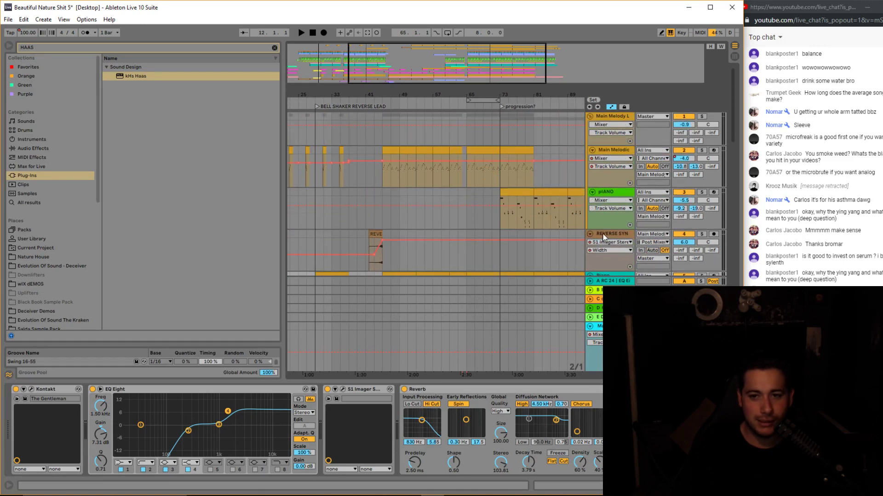
{"action": "left_click", "coordinate": [602, 232]}
{"action": "left_click", "coordinate": [590, 234]}
{"action": "left_click", "coordinate": [593, 192]}
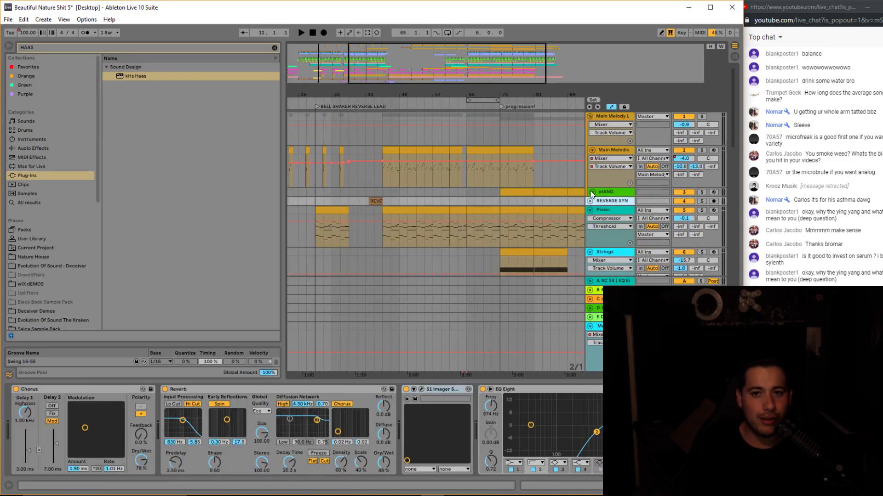
{"action": "left_click", "coordinate": [592, 151]}
{"action": "left_click", "coordinate": [596, 117]}
{"action": "left_click", "coordinate": [590, 116]}
Play the arrangement from its very beginning with the lower vocal and atmosphere tracks in view.
{"action": "left_click_drag", "start_coordinate": [318, 96], "coordinate": [428, 96]}
{"action": "key", "text": "plus"}
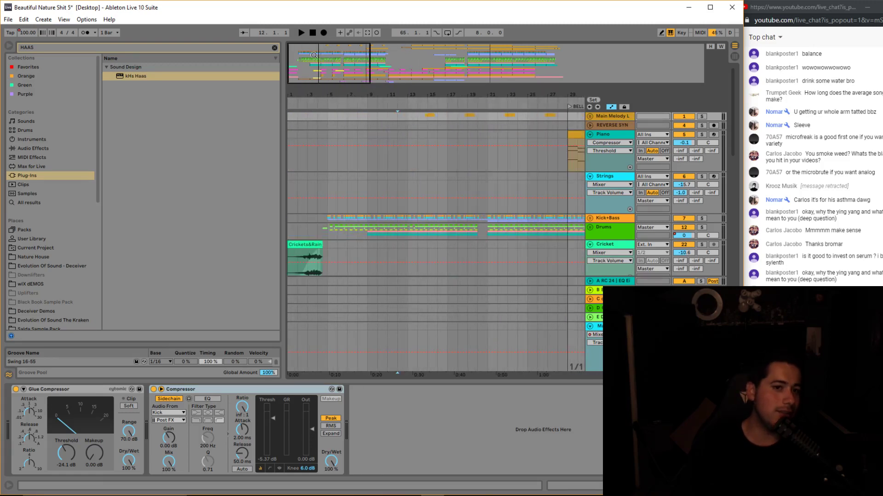
{"action": "scroll", "coordinate": [333, 181], "scroll_direction": "down", "scroll_amount": 15}
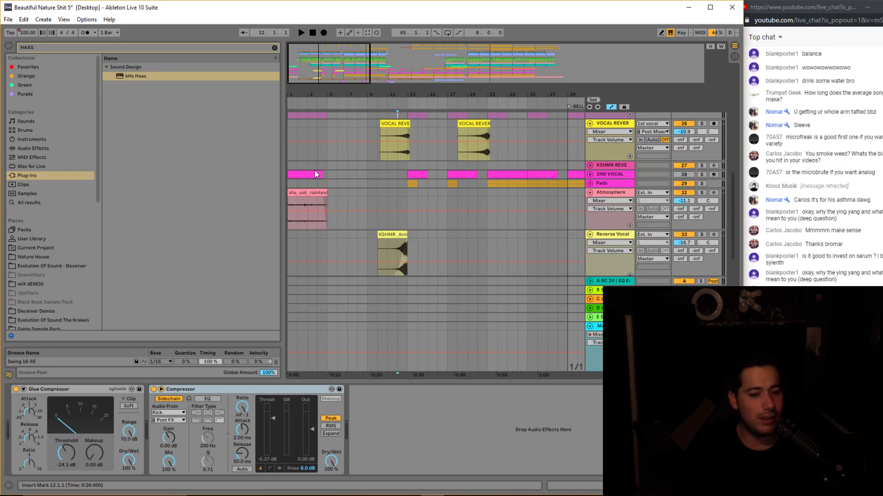
{"action": "left_click", "coordinate": [293, 150]}
{"action": "left_click_drag", "start_coordinate": [309, 55], "coordinate": [313, 64]}
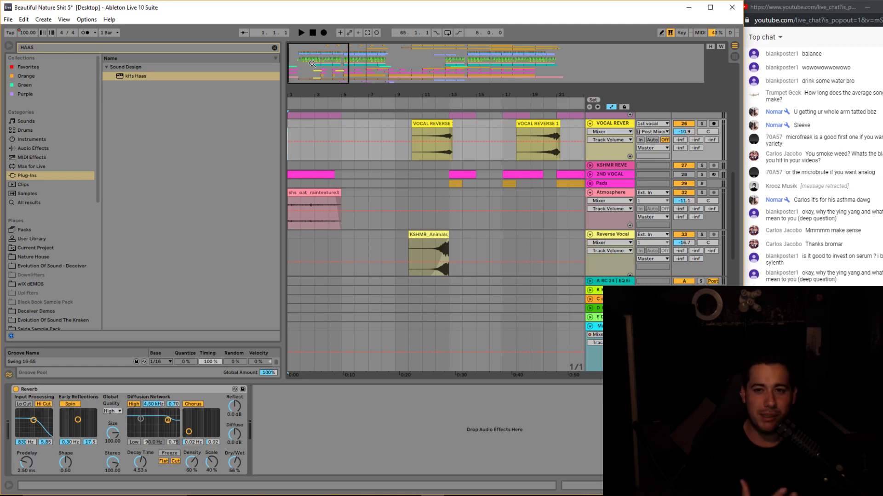
{"action": "left_click_drag", "start_coordinate": [314, 65], "coordinate": [315, 54]}
{"action": "key", "text": "space"}
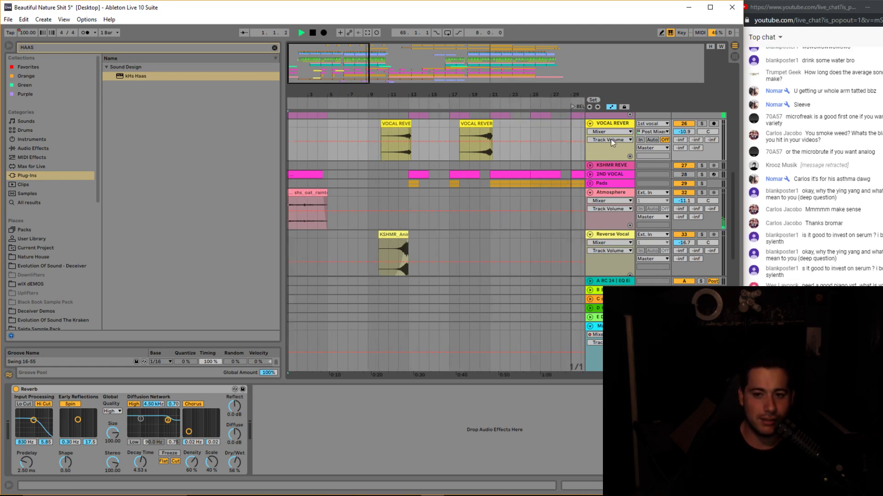
Hide the device view to enlarge the arrangement and look over the intro's tracks during playback.
{"action": "scroll", "coordinate": [322, 206], "scroll_direction": "up", "scroll_amount": 5}
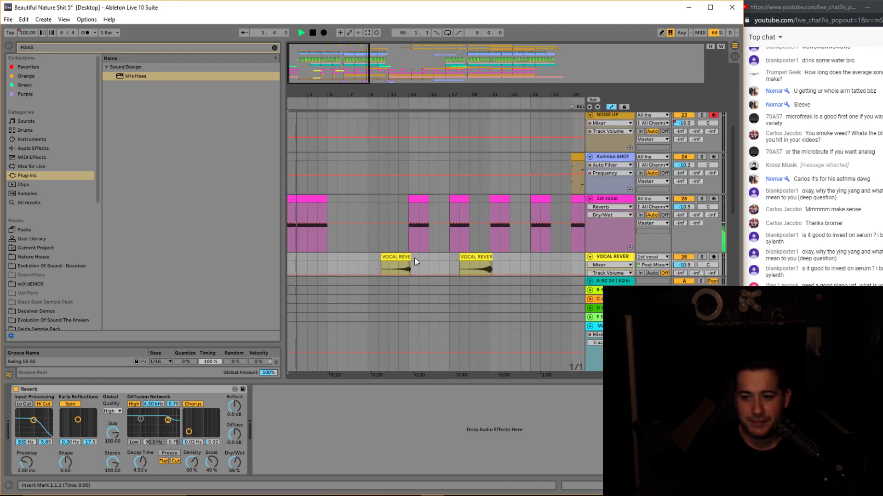
{"action": "scroll", "coordinate": [399, 263], "scroll_direction": "down", "scroll_amount": 3}
{"action": "scroll", "coordinate": [413, 263], "scroll_direction": "down", "scroll_amount": 1}
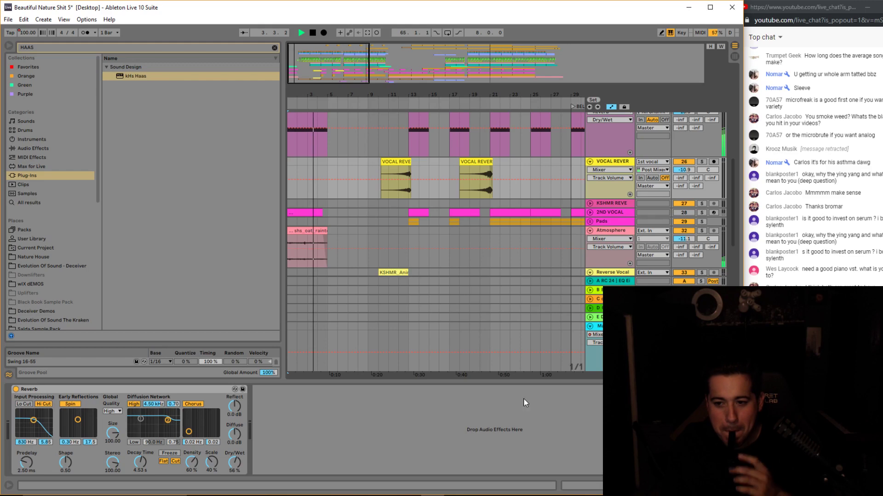
{"action": "left_click_drag", "start_coordinate": [496, 420], "coordinate": [495, 444]}
{"action": "left_click_drag", "start_coordinate": [320, 55], "coordinate": [274, 63]}
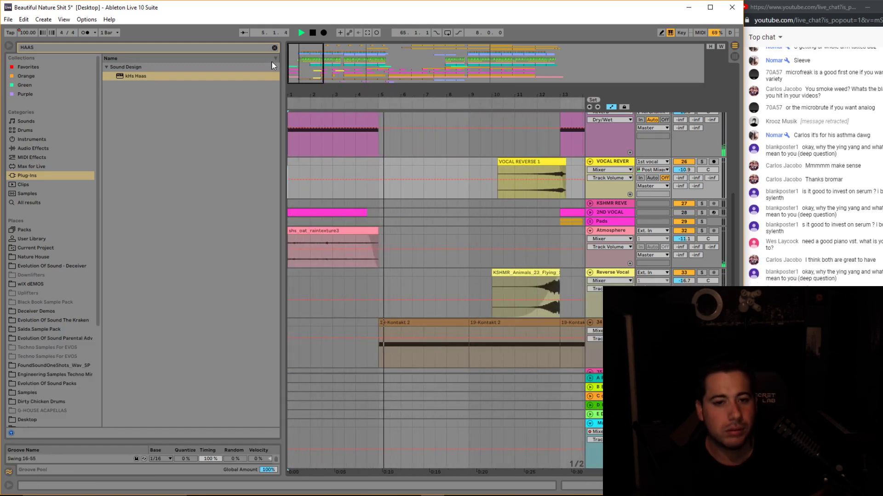
{"action": "scroll", "coordinate": [523, 319], "scroll_direction": "up", "scroll_amount": 3}
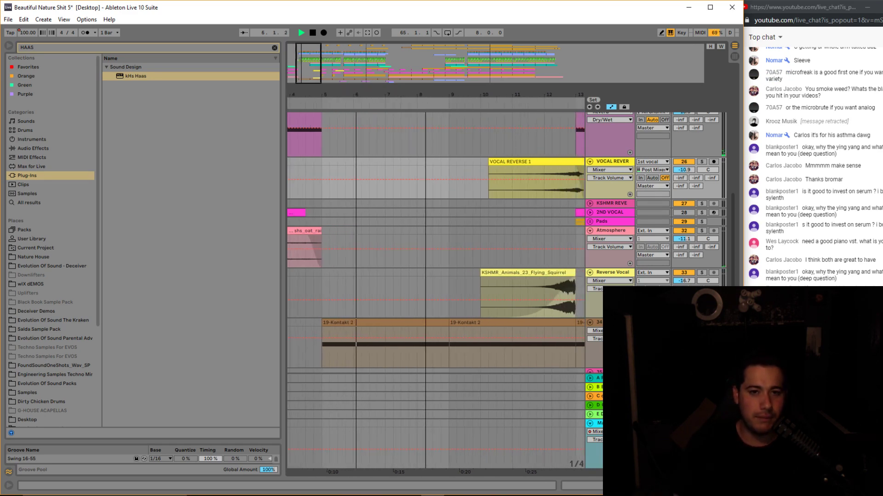
{"action": "scroll", "coordinate": [529, 319], "scroll_direction": "up", "scroll_amount": 5}
{"action": "scroll", "coordinate": [359, 203], "scroll_direction": "up", "scroll_amount": 4}
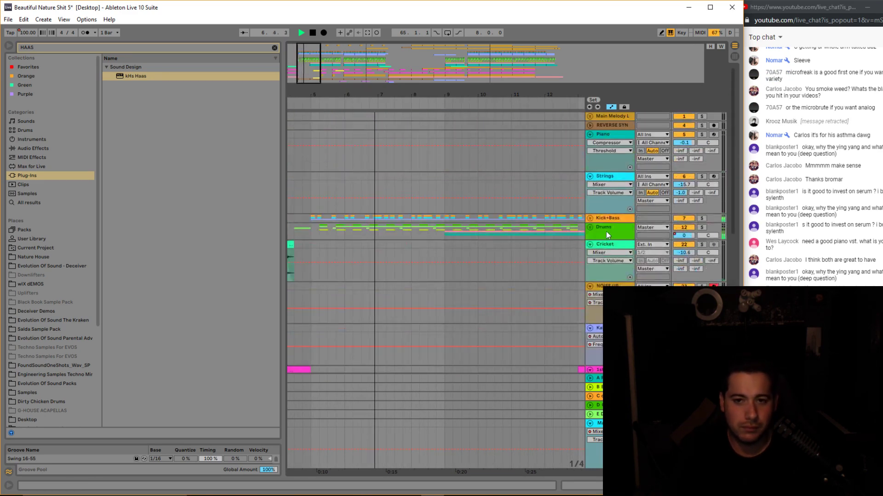
{"action": "scroll", "coordinate": [564, 234], "scroll_direction": "down", "scroll_amount": 5}
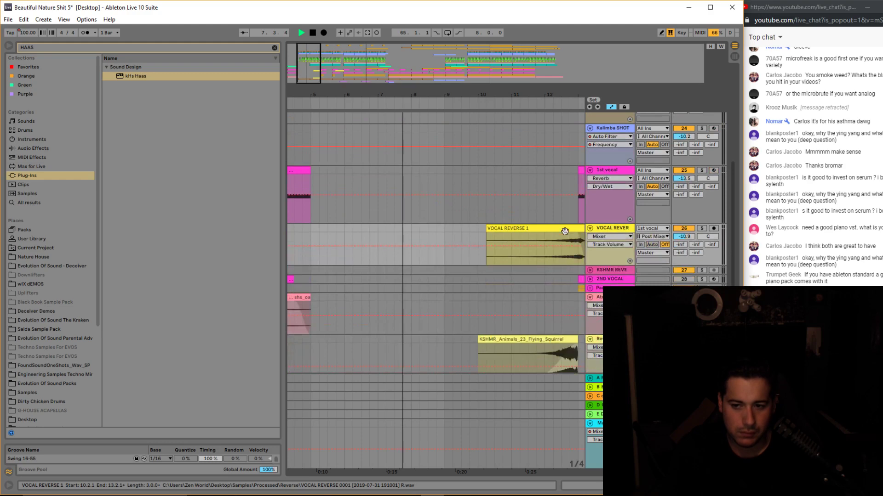
Locate the KSHMR_Animals_23_Flying_Squirrel clip before bar 13 and audition it with the Reverse Vocal track soloed.
{"action": "left_click_drag", "start_coordinate": [297, 67], "coordinate": [305, 63]}
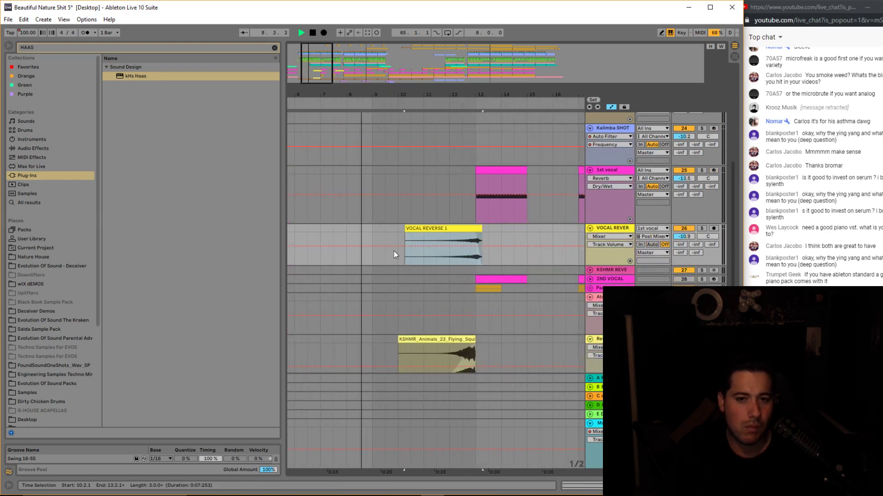
{"action": "left_click", "coordinate": [423, 339]}
{"action": "scroll", "coordinate": [434, 330], "scroll_direction": "down", "scroll_amount": 2}
{"action": "key", "text": "space"}
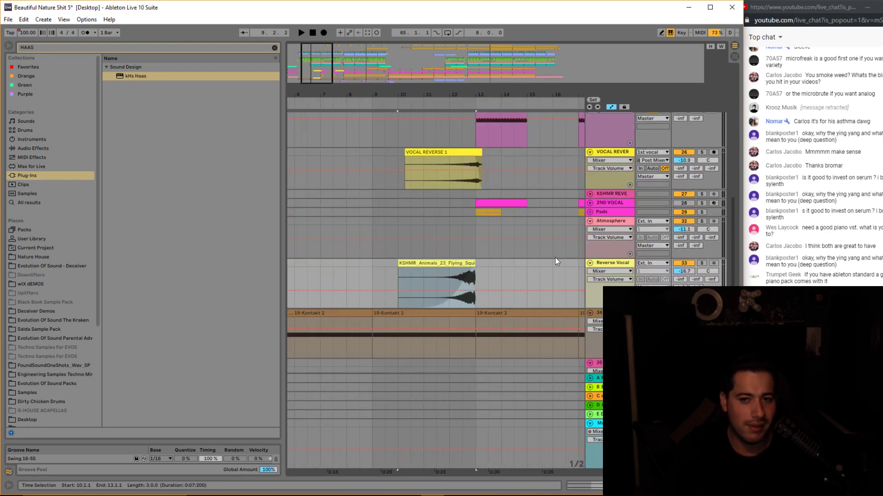
{"action": "left_click_drag", "start_coordinate": [434, 95], "coordinate": [363, 118]}
{"action": "left_click", "coordinate": [405, 298]}
{"action": "key", "text": "space"}
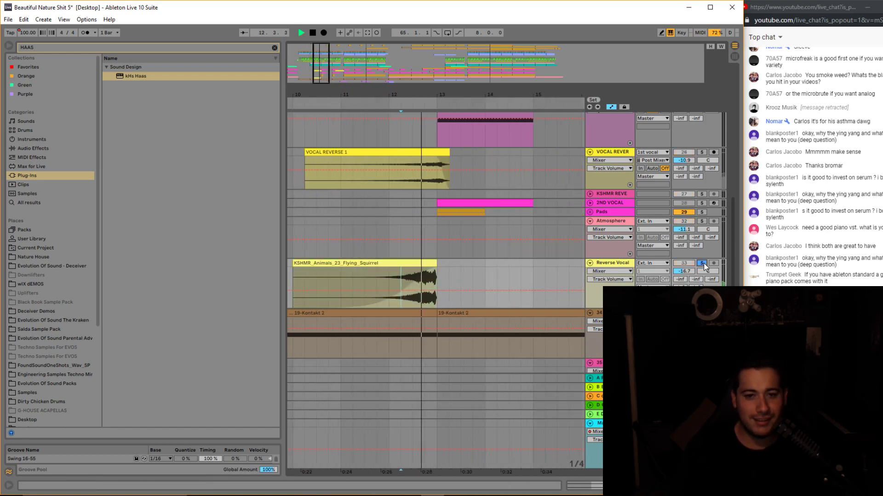
Unsolo the Reverse Vocal track and lower its volume to -23.8 dB.
{"action": "left_click", "coordinate": [702, 263]}
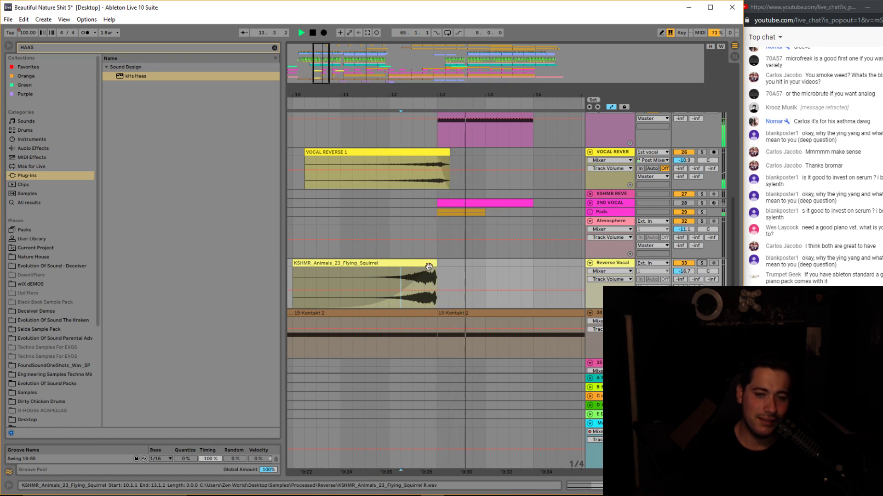
{"action": "left_click", "coordinate": [404, 263]}
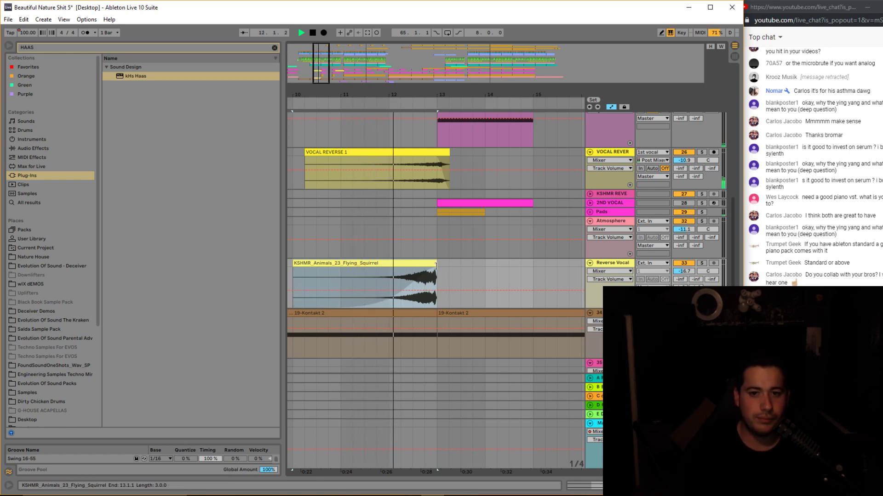
{"action": "left_click_drag", "start_coordinate": [429, 288], "coordinate": [429, 296]}
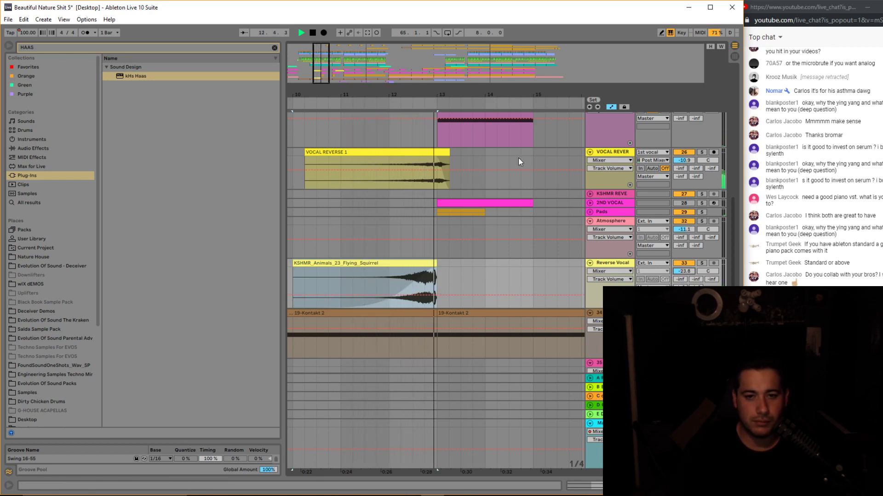
Review the section after bar 13 across the tracks and restart playback from bar 19.
{"action": "left_click_drag", "start_coordinate": [363, 95], "coordinate": [368, 35]}
{"action": "key", "text": "plus"}
{"action": "key", "text": "plus"}
{"action": "key", "text": "plus"}
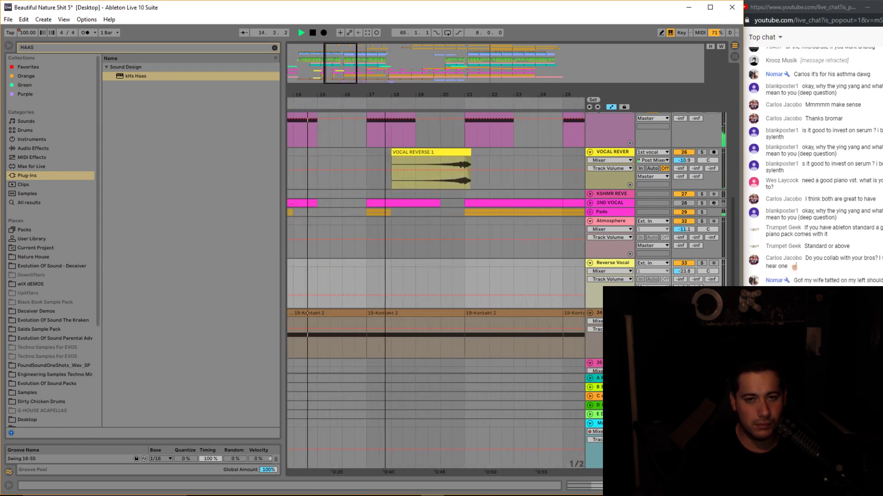
{"action": "scroll", "coordinate": [534, 244], "scroll_direction": "up", "scroll_amount": 5}
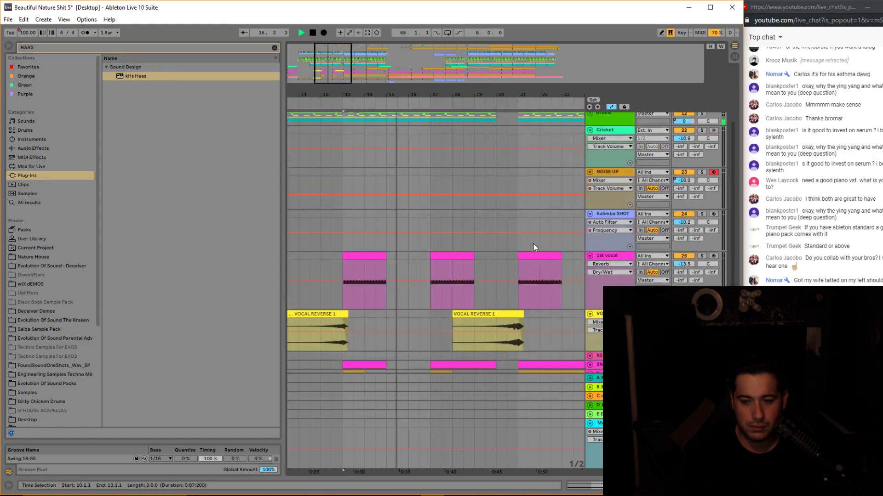
{"action": "scroll", "coordinate": [524, 238], "scroll_direction": "up", "scroll_amount": 5}
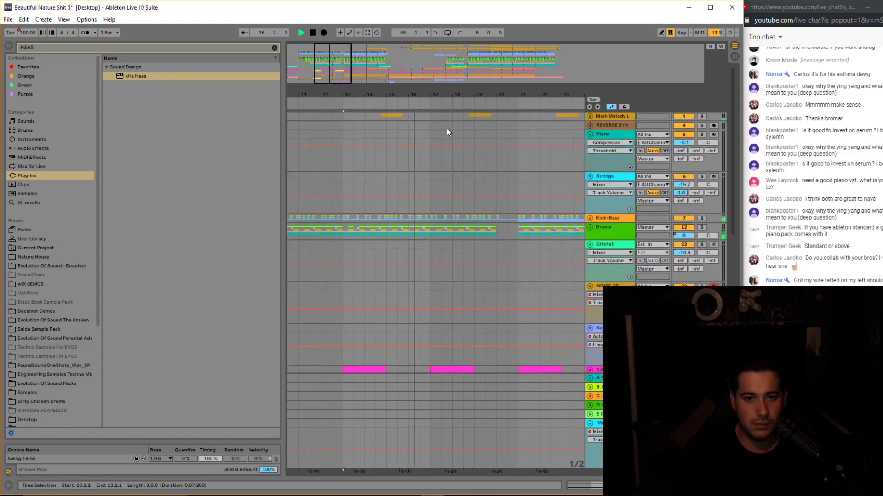
{"action": "left_click", "coordinate": [406, 121]}
{"action": "key", "text": "space"}
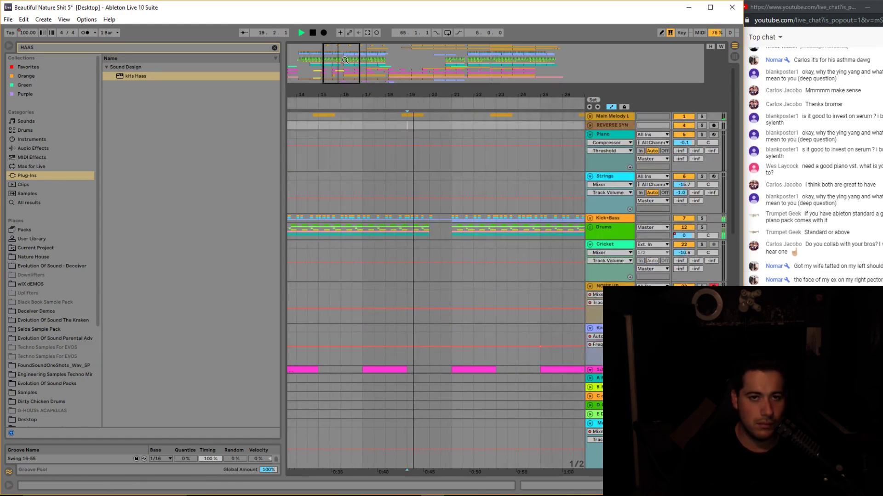
Examine the vocal, Kontakt, Rain Stick and melody tracks between bars 15 and 37 while listening.
{"action": "scroll", "coordinate": [407, 138], "scroll_direction": "down", "scroll_amount": 3}
{"action": "scroll", "coordinate": [407, 142], "scroll_direction": "down", "scroll_amount": 3}
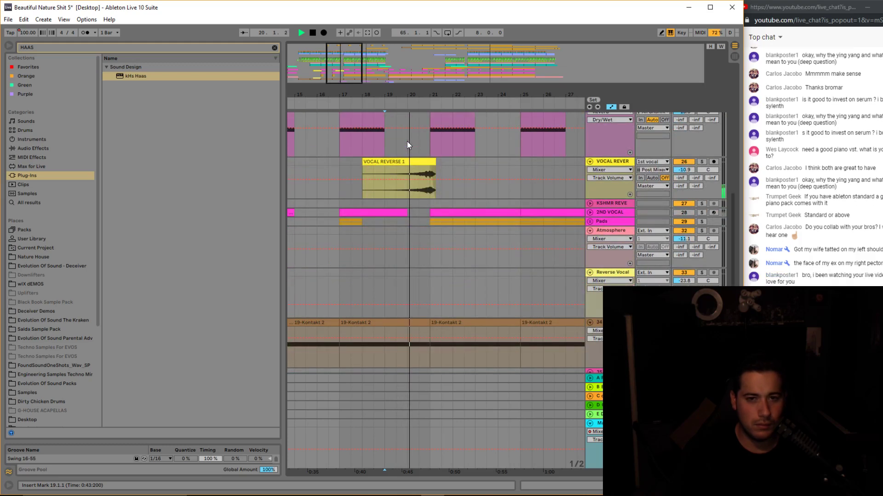
{"action": "scroll", "coordinate": [407, 141], "scroll_direction": "down", "scroll_amount": 3}
{"action": "scroll", "coordinate": [407, 142], "scroll_direction": "down", "scroll_amount": 3}
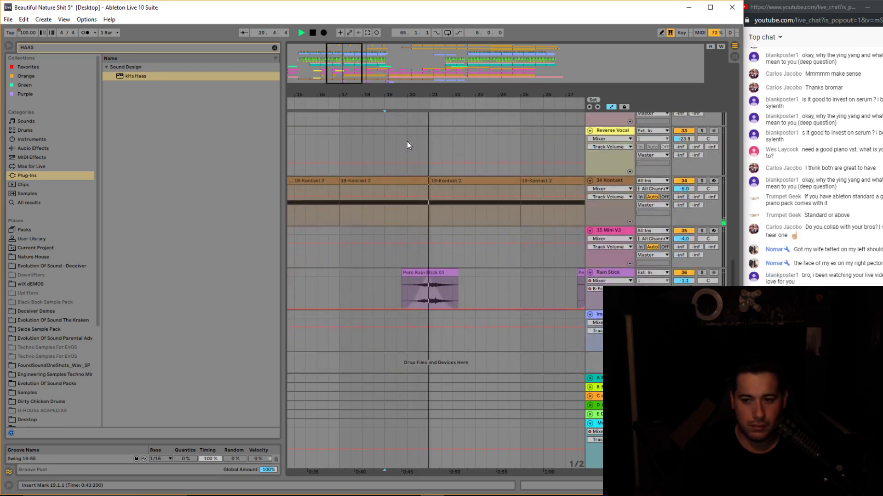
{"action": "left_click_drag", "start_coordinate": [471, 95], "coordinate": [375, 75]}
{"action": "scroll", "coordinate": [485, 239], "scroll_direction": "up", "scroll_amount": 3}
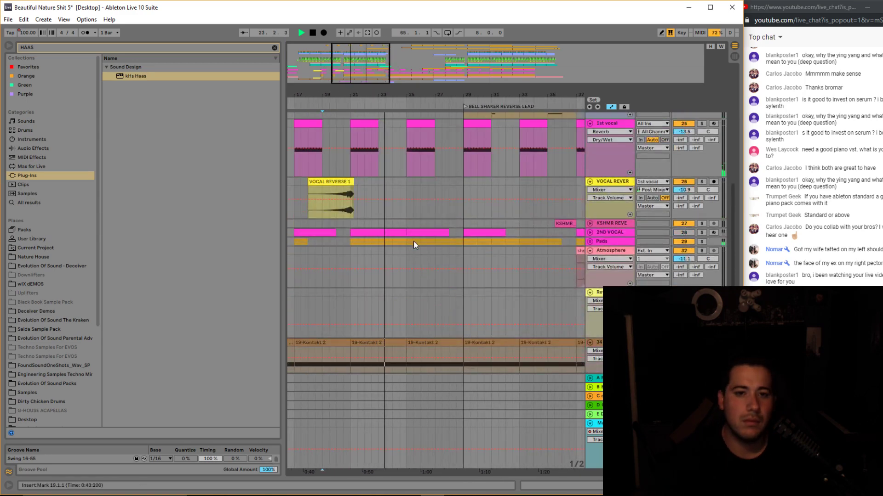
{"action": "scroll", "coordinate": [413, 240], "scroll_direction": "down", "scroll_amount": 2}
{"action": "scroll", "coordinate": [413, 241], "scroll_direction": "down", "scroll_amount": 2}
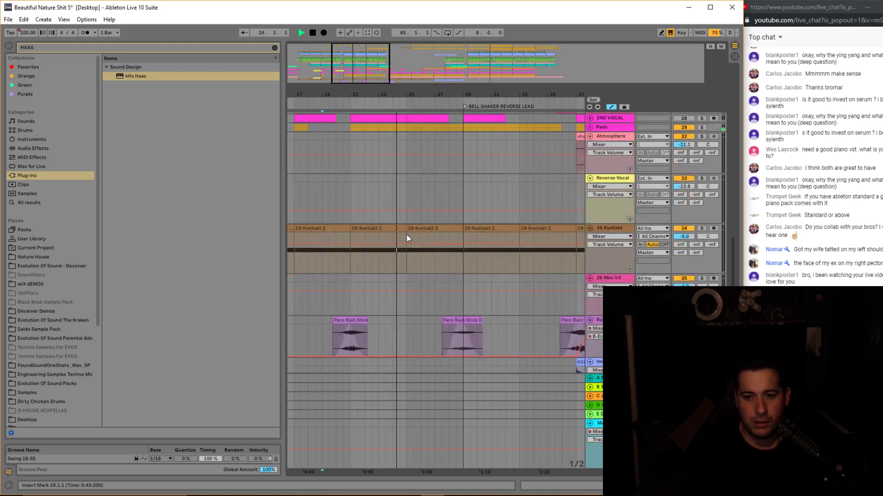
{"action": "scroll", "coordinate": [413, 239], "scroll_direction": "down", "scroll_amount": 2}
{"action": "scroll", "coordinate": [413, 239], "scroll_direction": "up", "scroll_amount": 8}
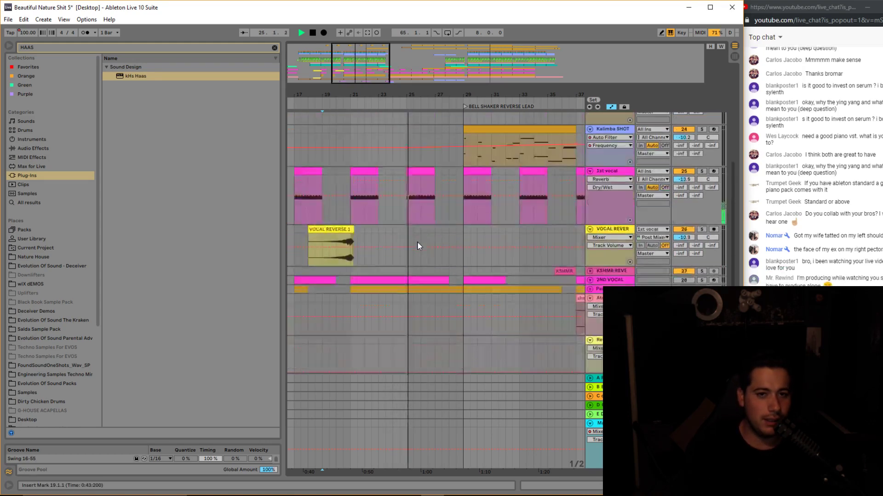
{"action": "scroll", "coordinate": [359, 258], "scroll_direction": "down", "scroll_amount": 8}
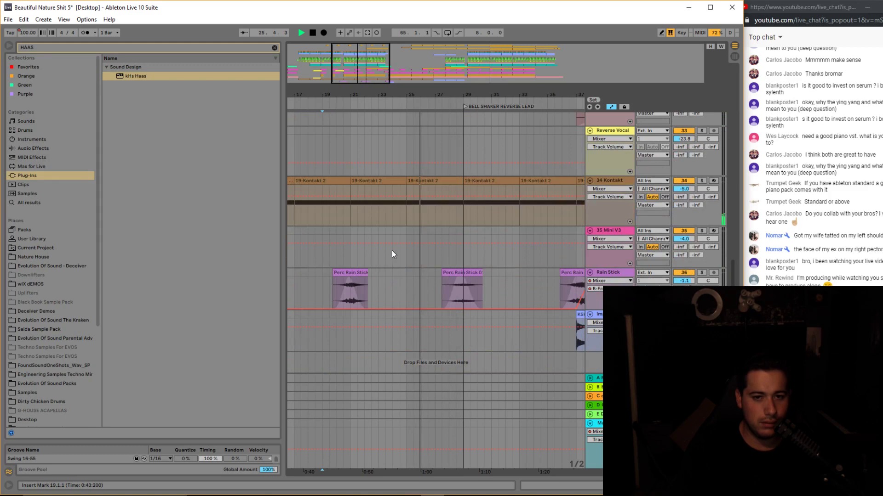
{"action": "mouse_move", "coordinate": [362, 64]}
{"action": "left_mouse_down"}
{"action": "mouse_move", "coordinate": [363, 76]}
{"action": "mouse_move", "coordinate": [372, 67]}
{"action": "left_mouse_up"}
{"action": "scroll", "coordinate": [380, 168], "scroll_direction": "up", "scroll_amount": 12}
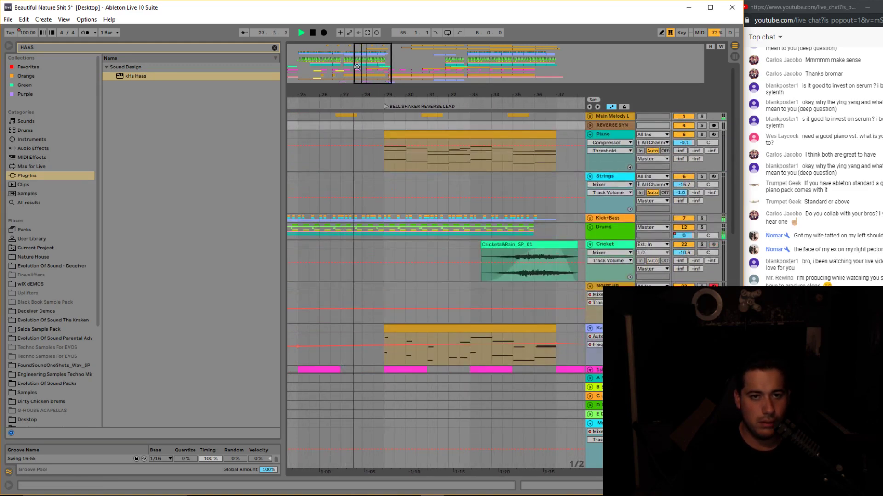
Unfold the REVERSE SYN track and copy its reverse synth clip that ends near bar 45.
{"action": "key", "text": "minus"}
{"action": "left_click", "coordinate": [439, 134]}
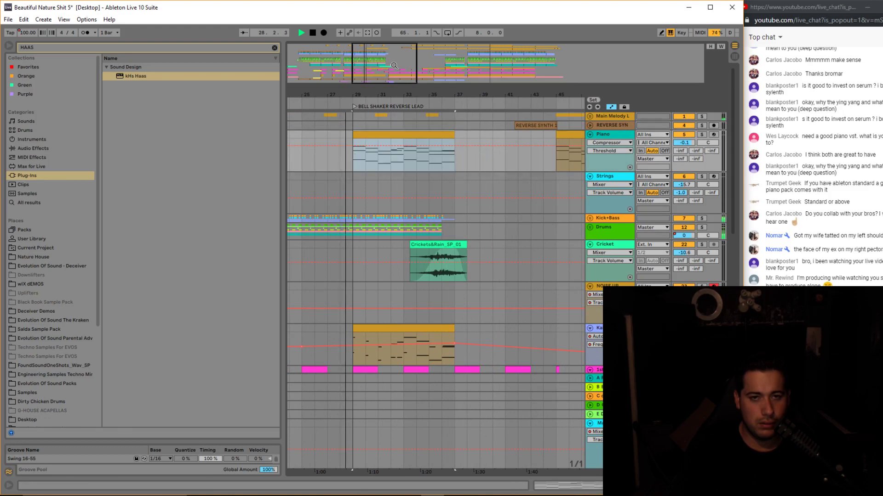
{"action": "key", "text": "minus"}
{"action": "left_click", "coordinate": [590, 126]}
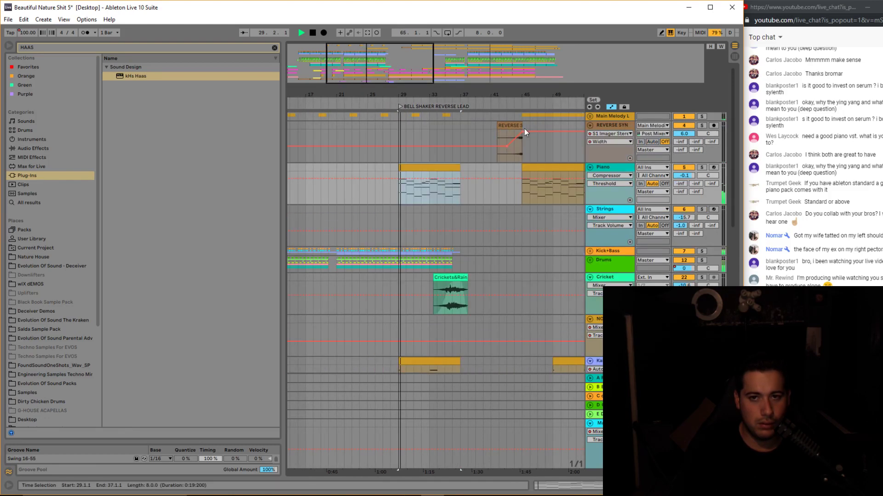
{"action": "left_click", "coordinate": [516, 126]}
Paste the reverse synth clip into the early section of the REVERSE SYN track, ending just before bar 15.
{"action": "mouse_move", "coordinate": [393, 66]}
{"action": "left_mouse_down"}
{"action": "mouse_move", "coordinate": [374, 61]}
{"action": "mouse_move", "coordinate": [321, 80]}
{"action": "left_mouse_up"}
{"action": "left_click", "coordinate": [445, 129]}
{"action": "key", "text": "space"}
{"action": "key", "text": "space"}
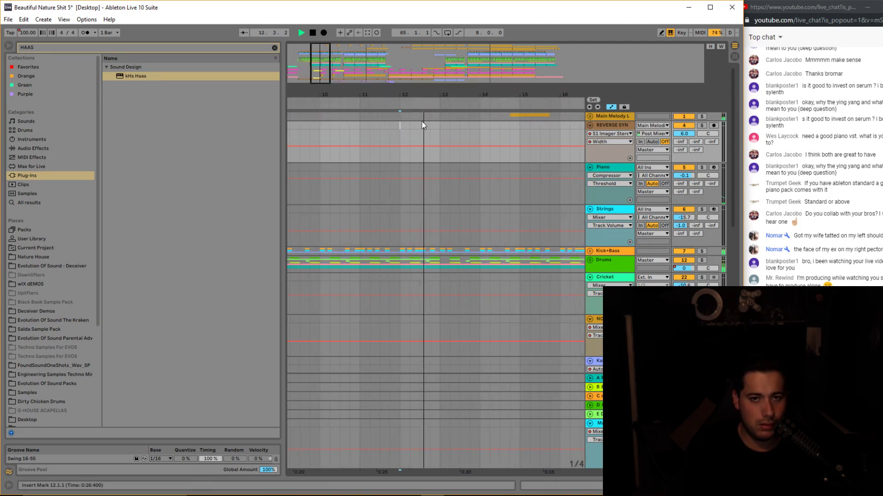
{"action": "left_click", "coordinate": [442, 128]}
{"action": "key", "text": "ctrl+v"}
{"action": "left_click_drag", "start_coordinate": [484, 127], "coordinate": [423, 127]}
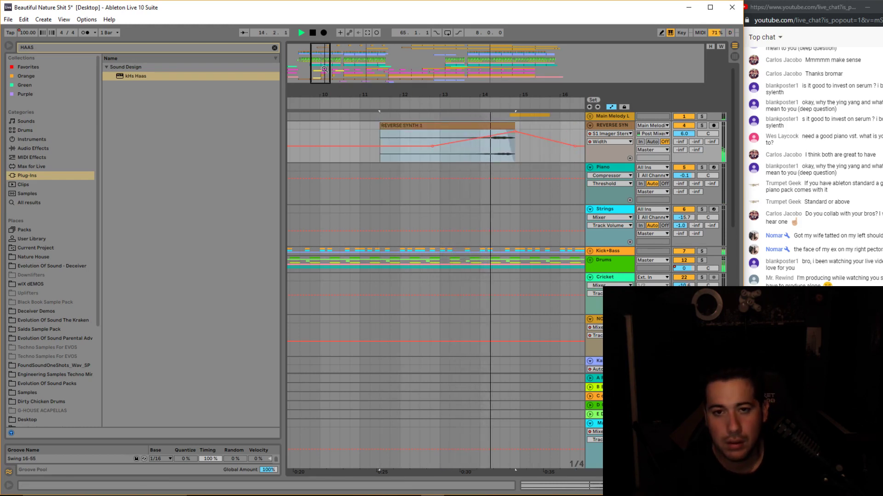
Shift the pasted reverse synth clip to end at bar 15 and audition the transition from 14.3.1.
{"action": "left_click_drag", "start_coordinate": [324, 69], "coordinate": [330, 73]}
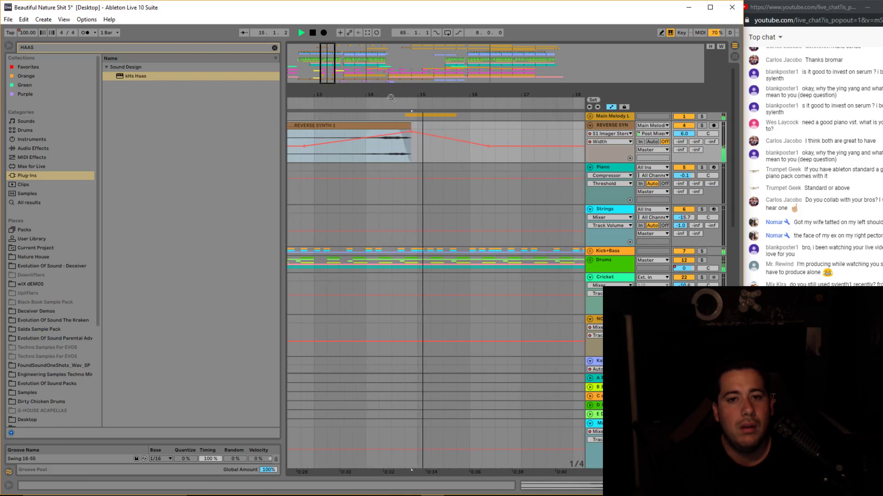
{"action": "key", "text": "space"}
{"action": "left_click_drag", "start_coordinate": [402, 127], "coordinate": [420, 126]}
{"action": "left_click", "coordinate": [393, 118]}
{"action": "key", "text": "space"}
{"action": "left_click", "coordinate": [392, 117]}
{"action": "key", "text": "space"}
{"action": "key", "text": "space"}
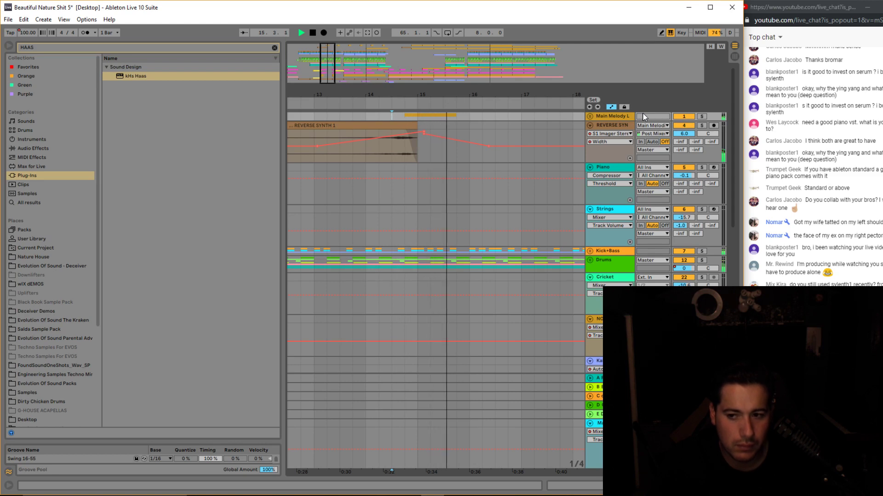
Audition the arrangement from the reverse synth at bar 15 through the BELL SHAKER REVERSE LEAD marker, checking the gaps before each melody phrase.
{"action": "left_click_drag", "start_coordinate": [341, 68], "coordinate": [345, 45]}
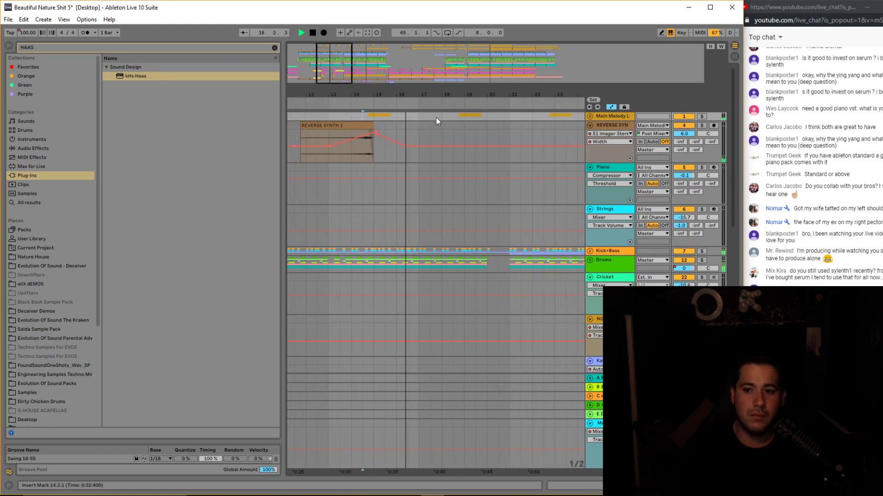
{"action": "left_click", "coordinate": [463, 126]}
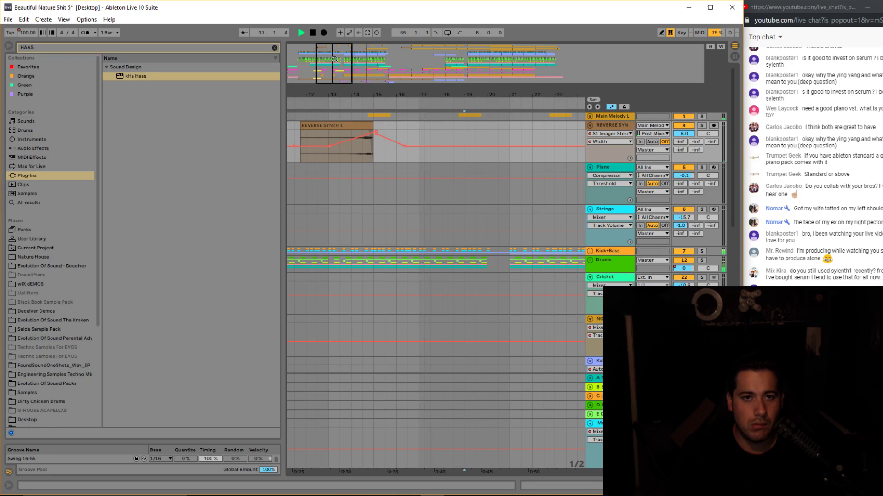
{"action": "scroll", "coordinate": [437, 166], "scroll_direction": "right", "scroll_amount": 2}
{"action": "key", "text": "space"}
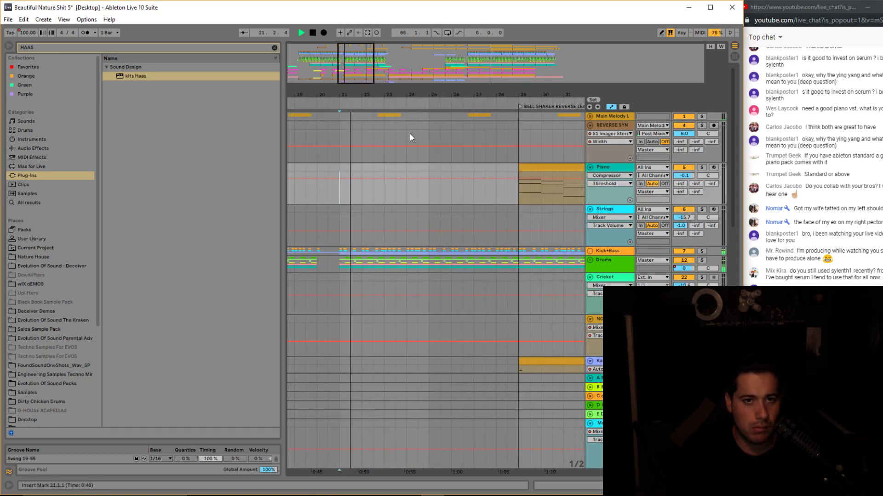
{"action": "left_click", "coordinate": [384, 131]}
{"action": "scroll", "coordinate": [429, 126], "scroll_direction": "down", "scroll_amount": 1}
{"action": "left_click", "coordinate": [454, 123]}
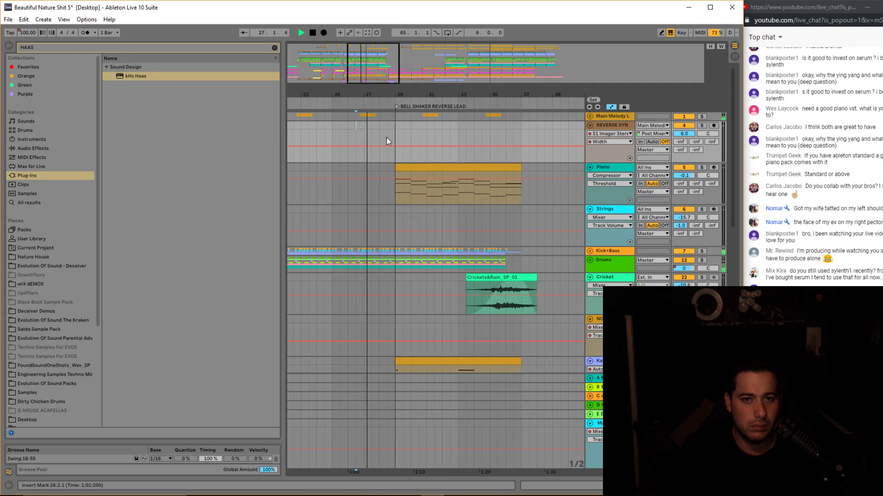
{"action": "left_click", "coordinate": [386, 156]}
{"action": "left_click_drag", "start_coordinate": [380, 95], "coordinate": [380, 131]}
Insert an Auto Filter on the Piano track between EQ Eight and S1 Imager.
{"action": "left_click", "coordinate": [514, 168]}
{"action": "double_click", "coordinate": [615, 168]}
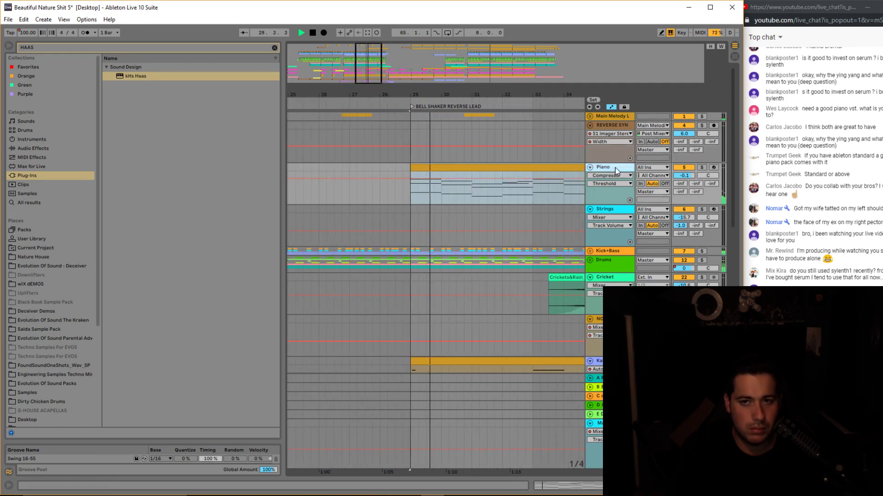
{"action": "left_click", "coordinate": [276, 48]}
{"action": "type", "text": "AUTO"}
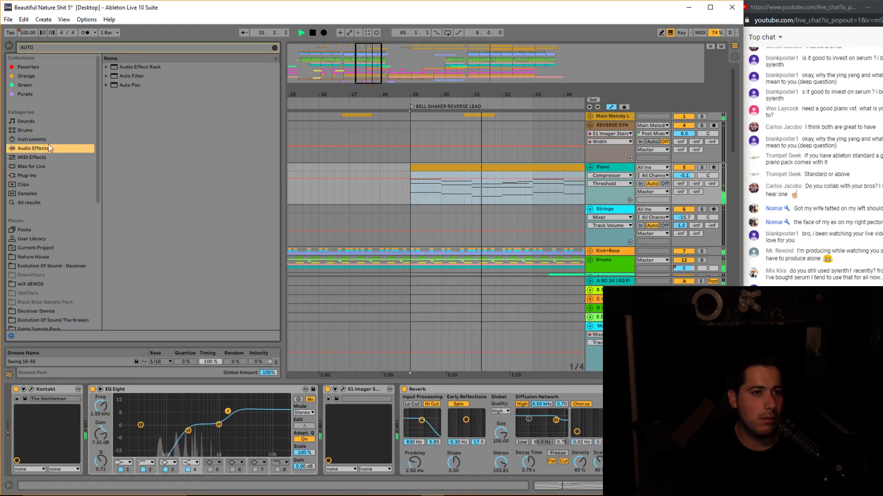
{"action": "left_click_drag", "start_coordinate": [130, 78], "coordinate": [338, 432]}
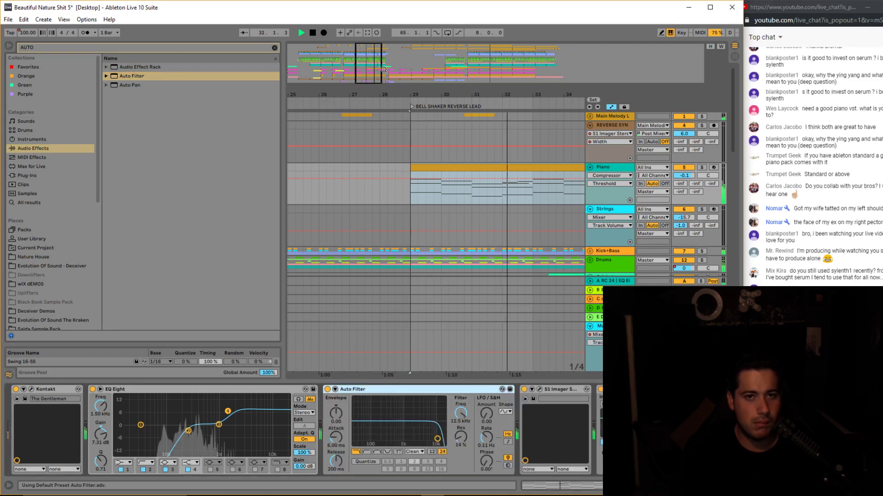
Paste a copy of the Piano clip that starts at bar 29 so that it fills bars 21 to 29.
{"action": "scroll", "coordinate": [486, 169], "scroll_direction": "down", "scroll_amount": 3}
{"action": "key", "text": "space"}
{"action": "left_click", "coordinate": [339, 171]}
{"action": "key", "text": "ctrl+v"}
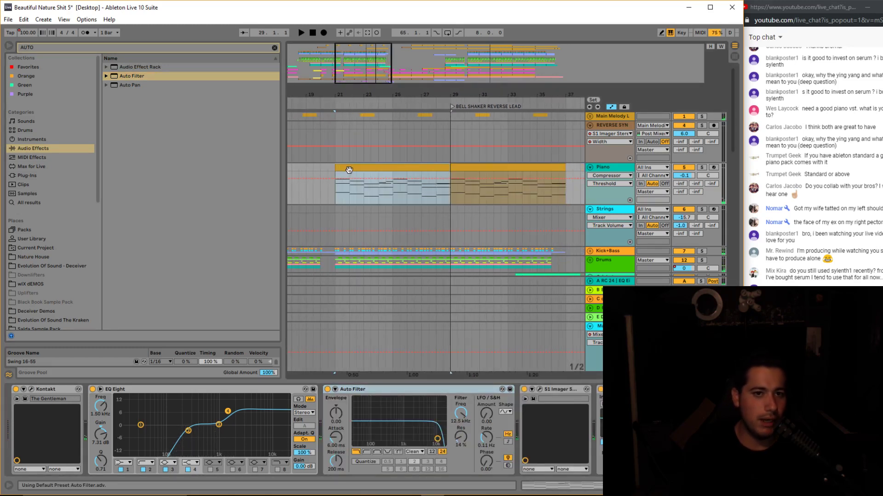
Automate the Piano's Auto Filter frequency to rise from 102 Hz at bar 21 to about 6.02 kHz at bar 29.
{"action": "left_click_drag", "start_coordinate": [458, 414], "coordinate": [458, 478]}
{"action": "left_click", "coordinate": [329, 179]}
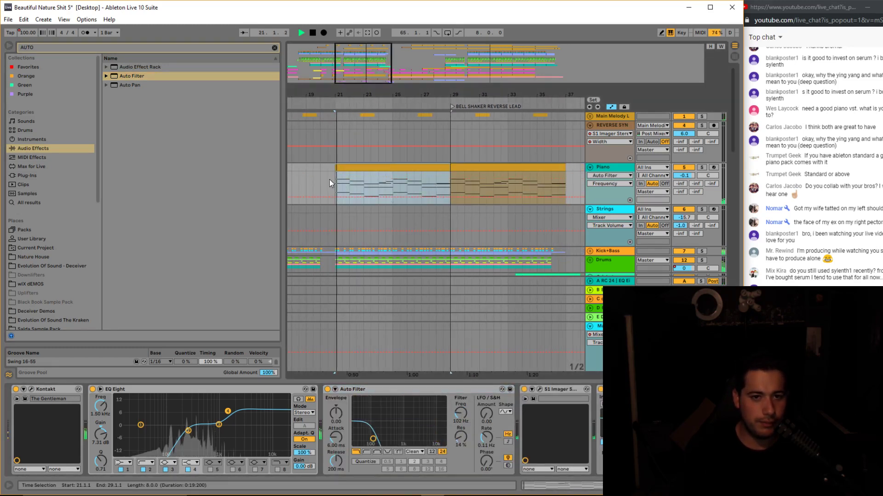
{"action": "key", "text": "space"}
{"action": "left_click", "coordinate": [335, 197]}
{"action": "left_click_drag", "start_coordinate": [368, 197], "coordinate": [450, 178]}
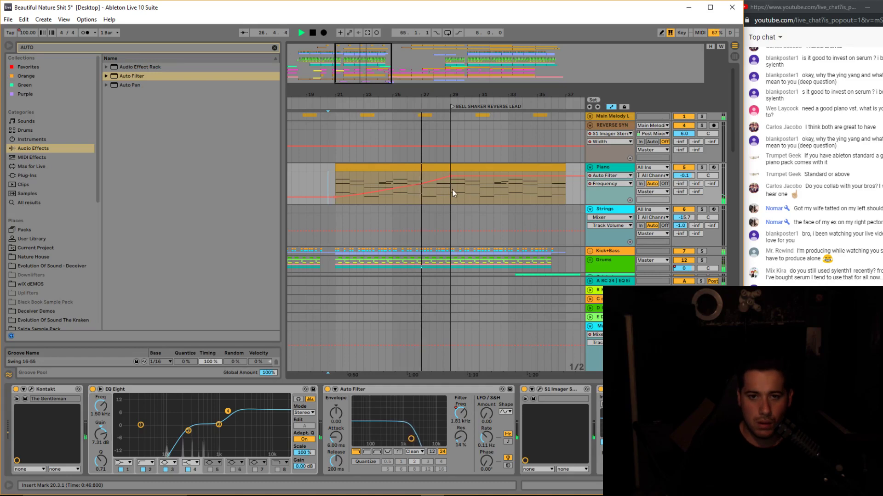
Listen to the Piano's filter sweep as it passes into bar 29.
{"action": "left_click_drag", "start_coordinate": [431, 94], "coordinate": [407, 131]}
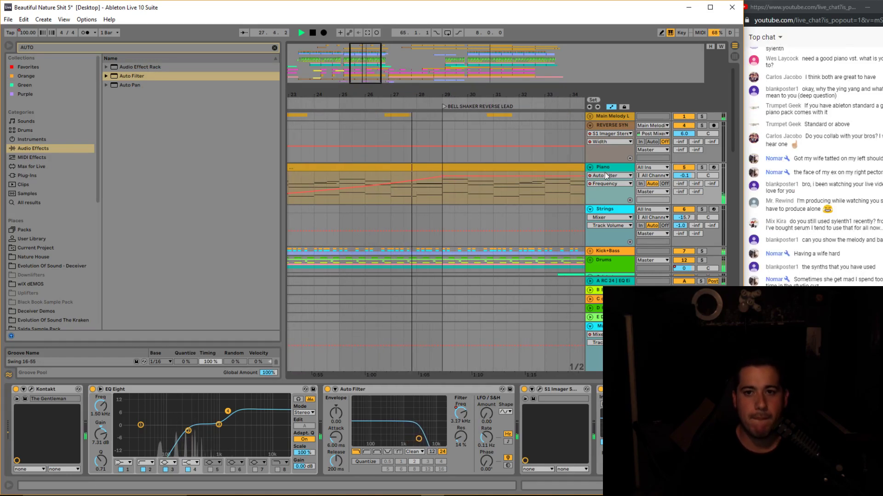
{"action": "left_click", "coordinate": [877, 161]}
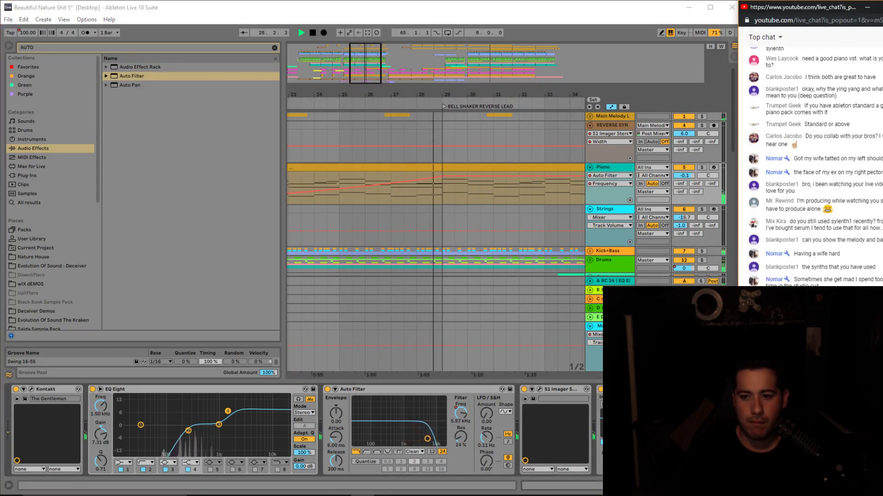
{"action": "scroll", "coordinate": [877, 161], "scroll_direction": "up", "scroll_amount": 1}
{"action": "left_click_drag", "start_coordinate": [361, 62], "coordinate": [370, 47]}
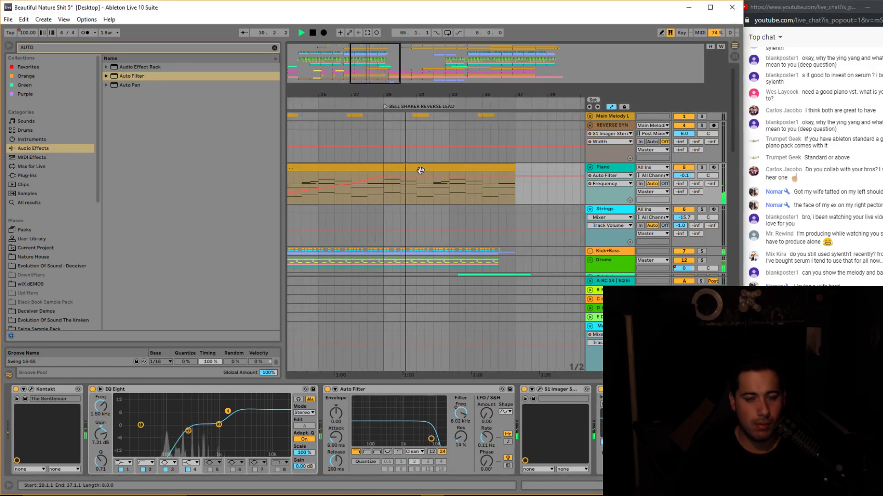
Reshape the Kalimba SHOT Auto Filter frequency automation to rise from bar 29 to about 19.9 kHz at the clip's end, and play from bar 29.
{"action": "scroll", "coordinate": [409, 159], "scroll_direction": "down", "scroll_amount": 10}
{"action": "scroll", "coordinate": [402, 164], "scroll_direction": "down", "scroll_amount": 5}
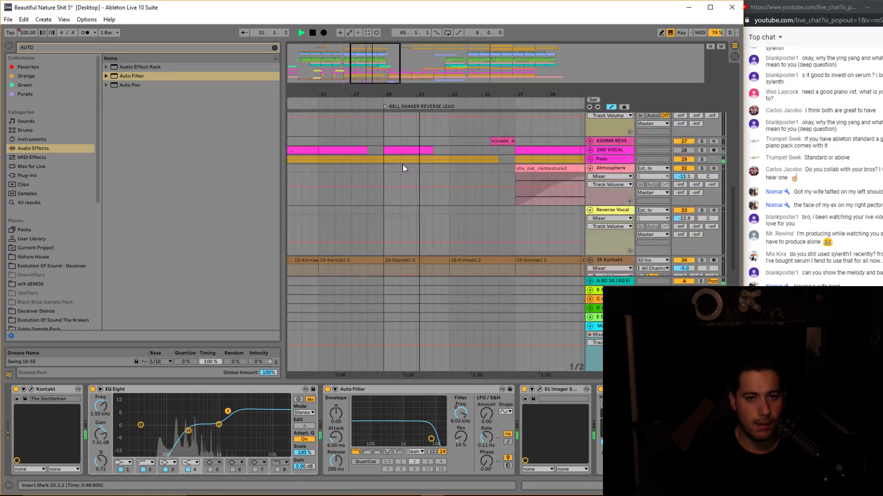
{"action": "left_click", "coordinate": [622, 142]}
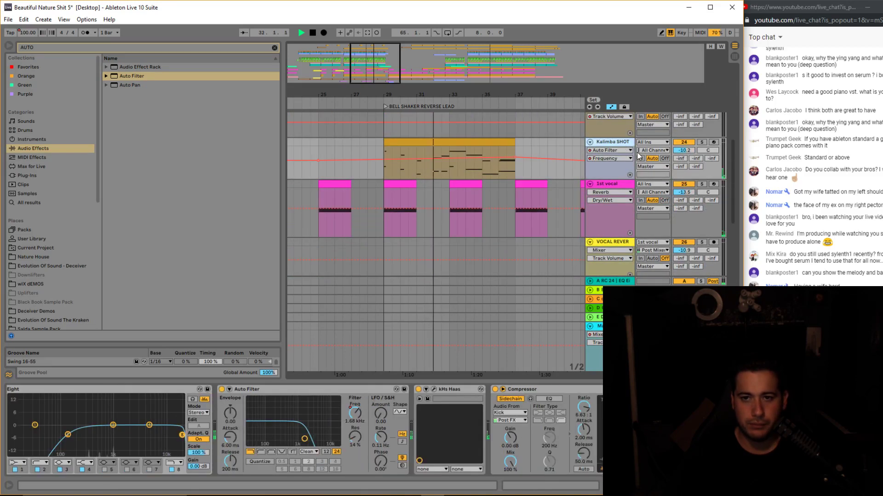
{"action": "key", "text": "space"}
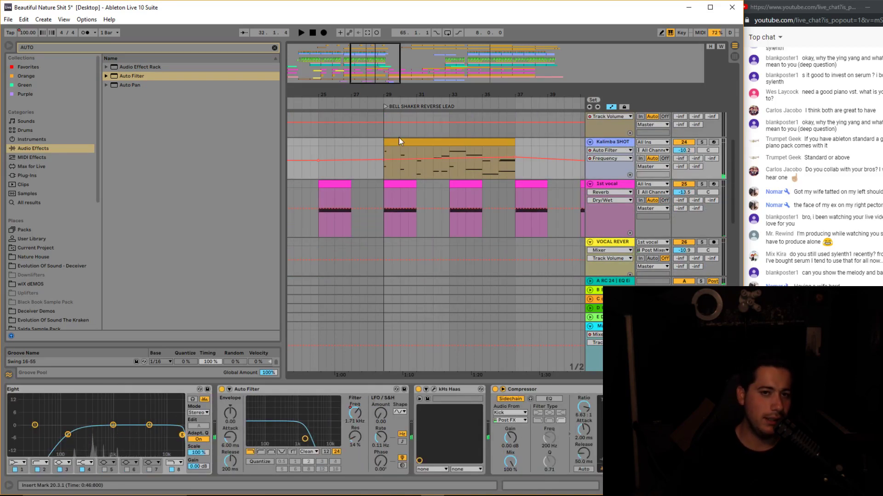
{"action": "left_click", "coordinate": [393, 159]}
{"action": "left_click_drag", "start_coordinate": [408, 158], "coordinate": [515, 147]}
{"action": "key", "text": "space"}
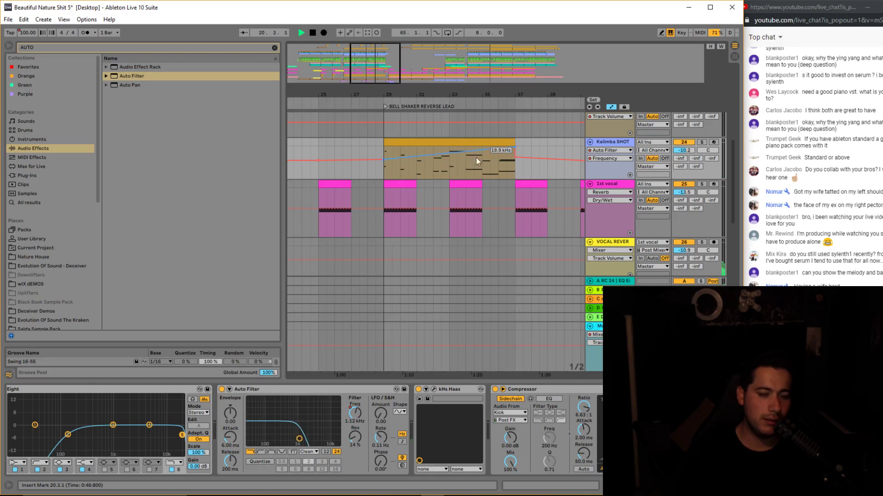
{"action": "left_click", "coordinate": [386, 153]}
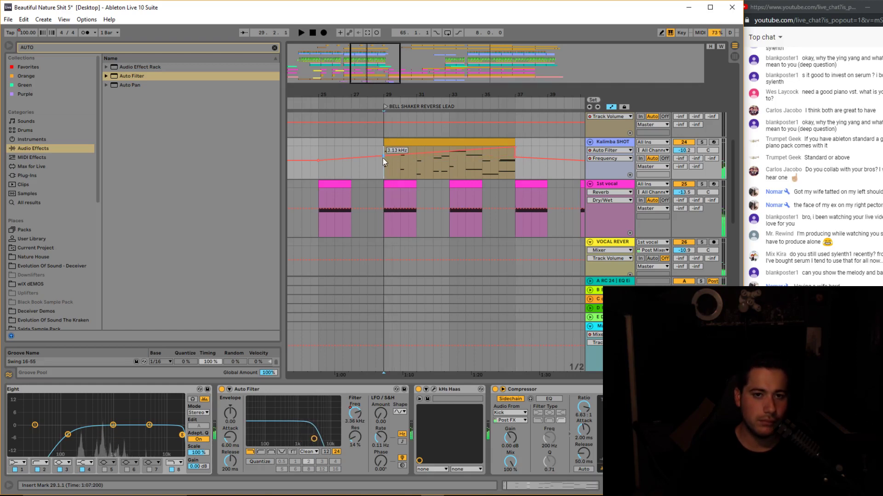
Examine the Kalimba SHOT, Piano and REVERSE SYN tracks between bars 29 and 43 while listening.
{"action": "scroll", "coordinate": [420, 173], "scroll_direction": "up", "scroll_amount": 3}
{"action": "scroll", "coordinate": [420, 173], "scroll_direction": "down", "scroll_amount": 3}
{"action": "scroll", "coordinate": [420, 173], "scroll_direction": "up", "scroll_amount": 3}
{"action": "scroll", "coordinate": [406, 193], "scroll_direction": "up", "scroll_amount": 2}
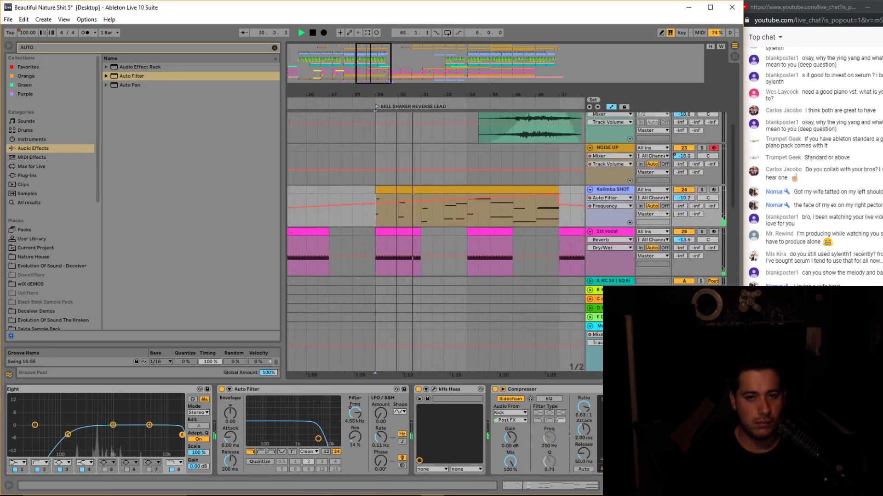
{"action": "scroll", "coordinate": [405, 193], "scroll_direction": "down", "scroll_amount": 3}
{"action": "scroll", "coordinate": [406, 193], "scroll_direction": "up", "scroll_amount": 5}
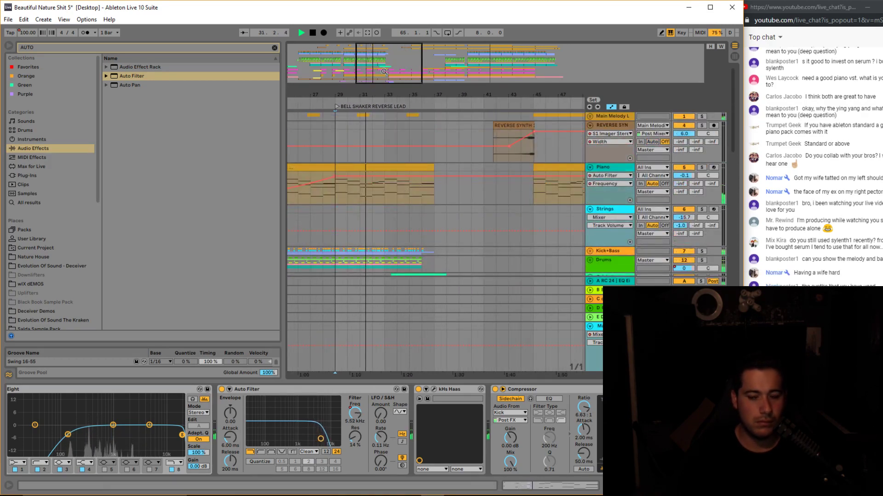
{"action": "left_click_drag", "start_coordinate": [411, 95], "coordinate": [339, 92]}
{"action": "scroll", "coordinate": [402, 144], "scroll_direction": "left", "scroll_amount": 3}
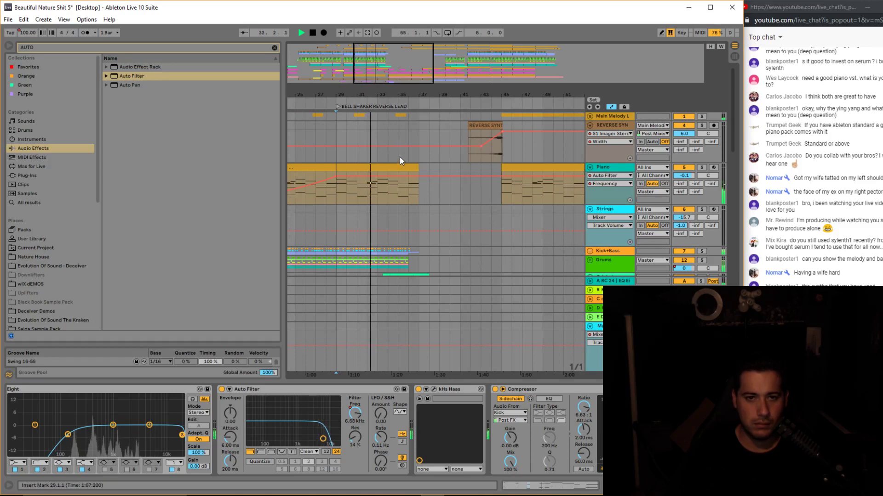
{"action": "left_click", "coordinate": [399, 154]}
{"action": "left_click_drag", "start_coordinate": [457, 95], "coordinate": [497, 138]}
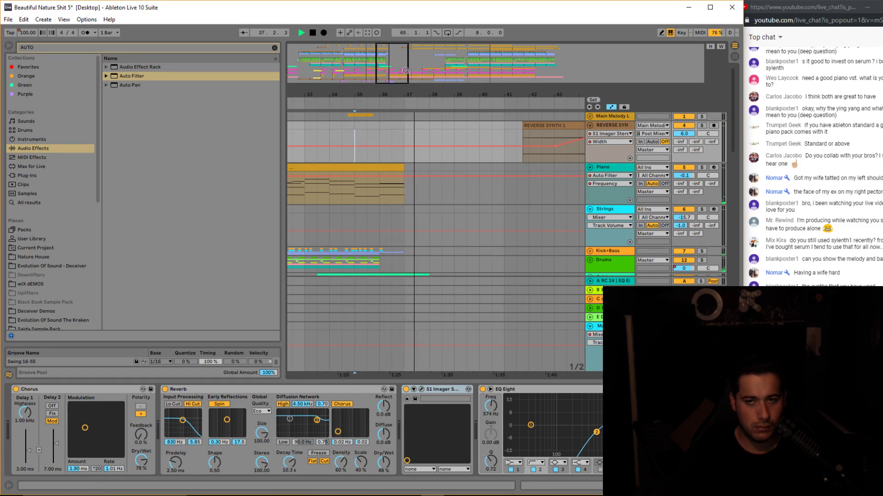
Open the Piano track's Kontakt instrument to view The Gentleman, and close its window.
{"action": "left_click", "coordinate": [613, 168]}
{"action": "left_click", "coordinate": [32, 389]}
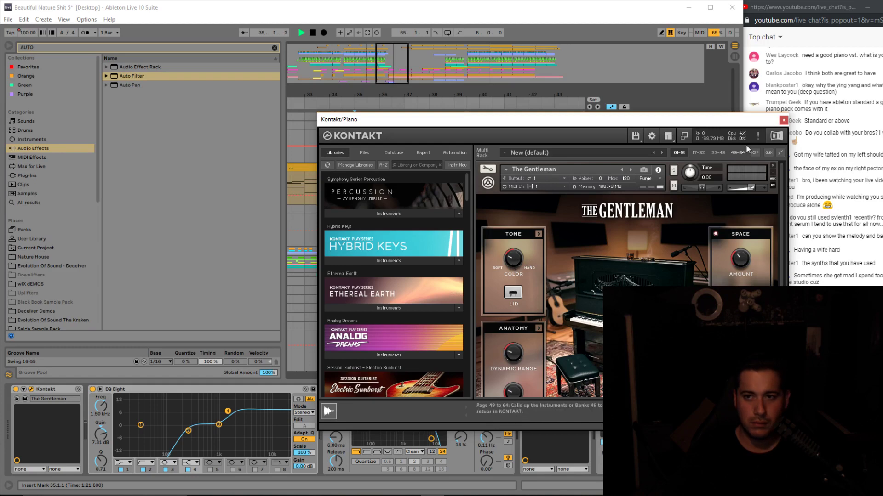
{"action": "left_click", "coordinate": [784, 120]}
Unfold the KSHMR REVERSE track and listen onward through the bar 45 transition, stopping playback past bar 65.
{"action": "left_click_drag", "start_coordinate": [395, 73], "coordinate": [403, 77]}
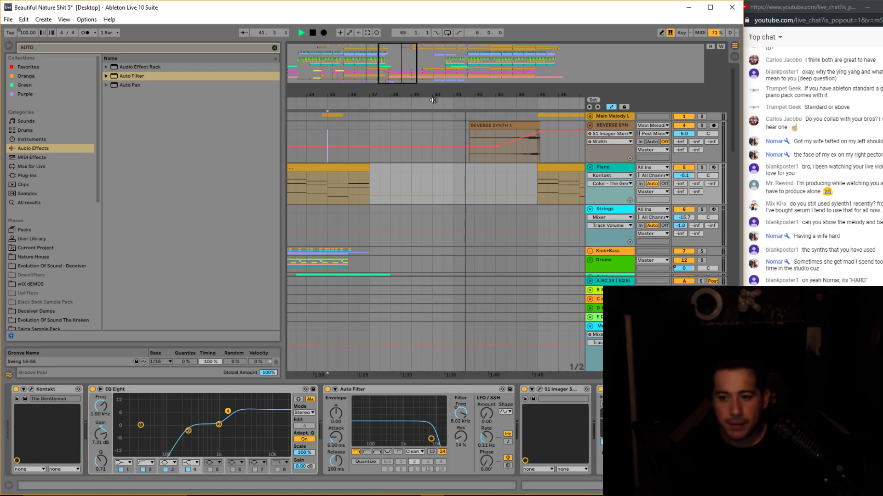
{"action": "left_click_drag", "start_coordinate": [509, 95], "coordinate": [416, 82]}
{"action": "left_click", "coordinate": [602, 170]}
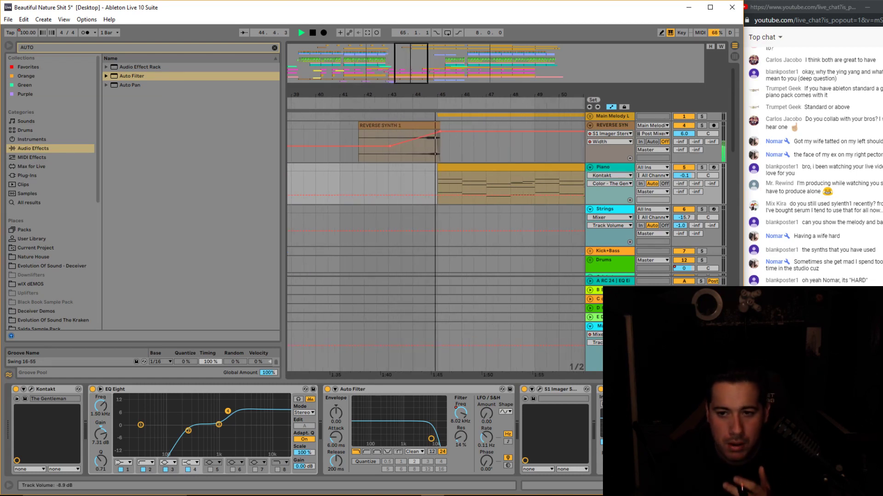
{"action": "left_click_drag", "start_coordinate": [408, 60], "coordinate": [411, 51]}
{"action": "scroll", "coordinate": [471, 161], "scroll_direction": "down", "scroll_amount": 15}
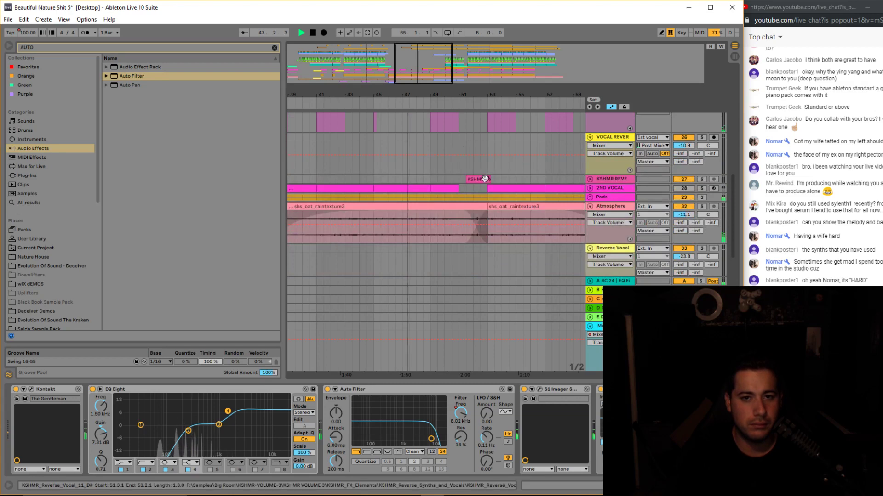
{"action": "left_click", "coordinate": [590, 180]}
{"action": "mouse_move", "coordinate": [413, 72]}
{"action": "left_mouse_down"}
{"action": "mouse_move", "coordinate": [413, 52]}
{"action": "mouse_move", "coordinate": [421, 66]}
{"action": "left_mouse_up"}
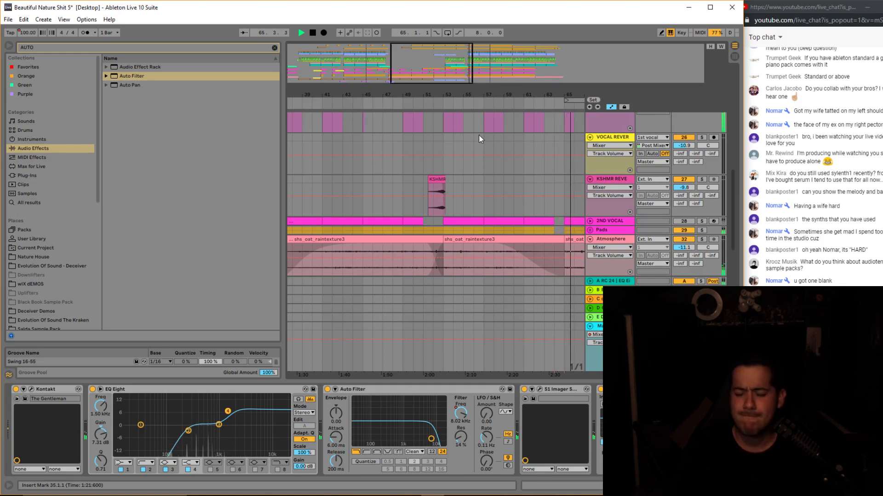
{"action": "key", "text": "space"}
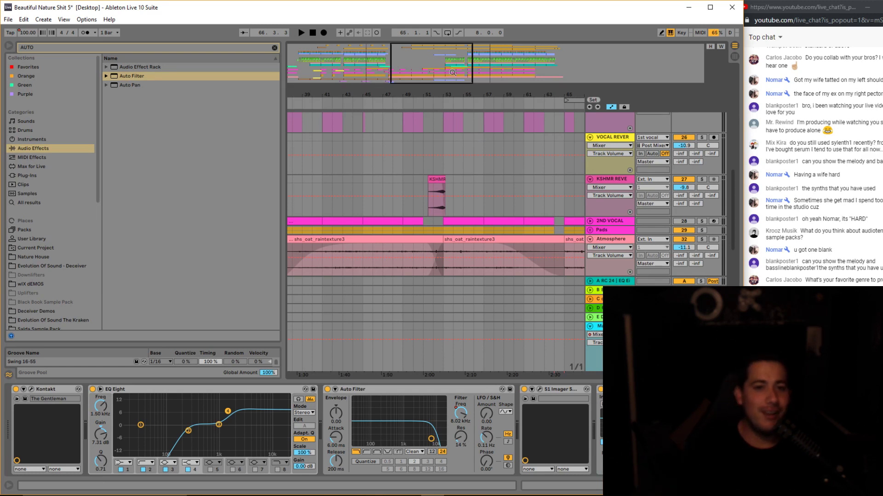
Review the whole arrangement and its tracks, ending on the Piano and Strings around the progression? marker.
{"action": "left_click_drag", "start_coordinate": [453, 76], "coordinate": [597, 71]}
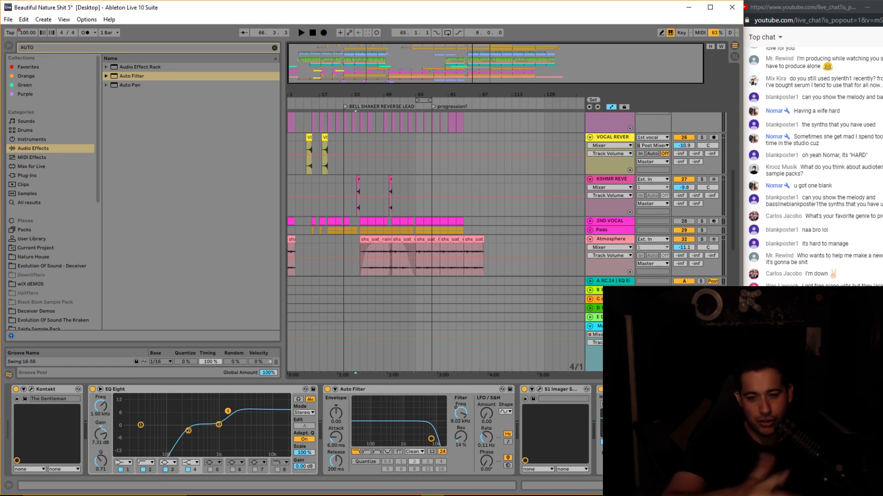
{"action": "left_click_drag", "start_coordinate": [404, 66], "coordinate": [404, 86]}
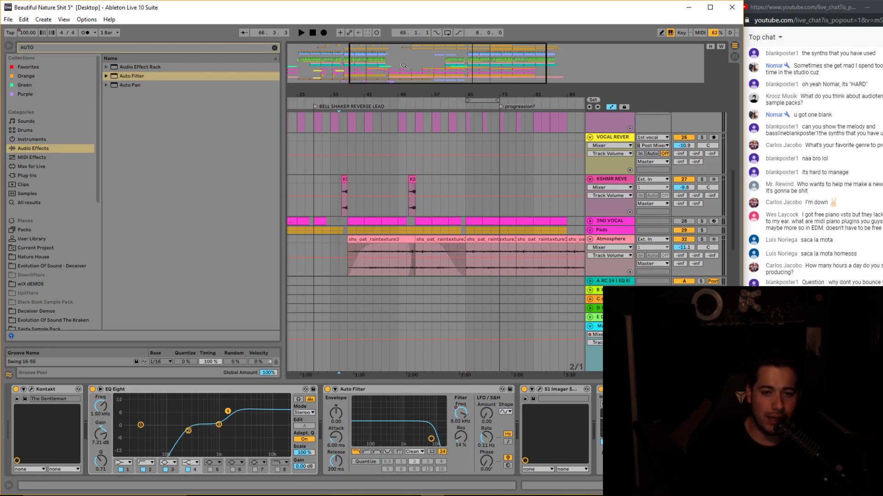
{"action": "scroll", "coordinate": [330, 151], "scroll_direction": "up", "scroll_amount": 4}
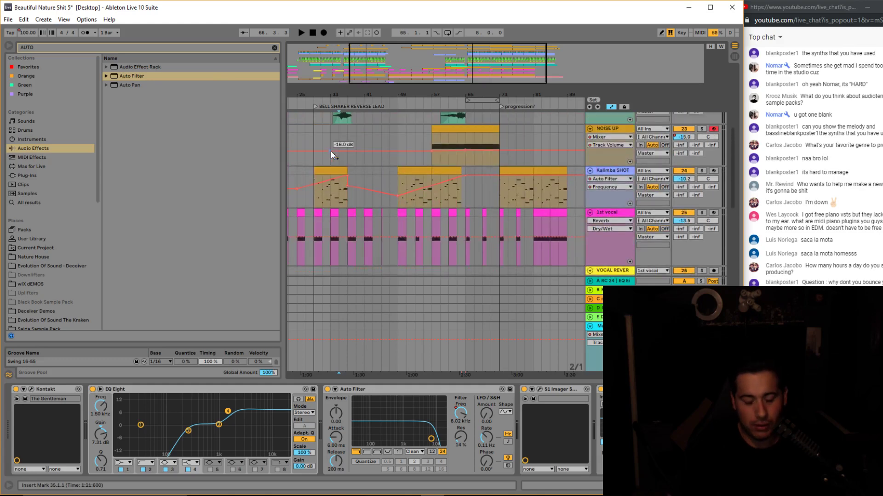
{"action": "scroll", "coordinate": [452, 203], "scroll_direction": "up", "scroll_amount": 4}
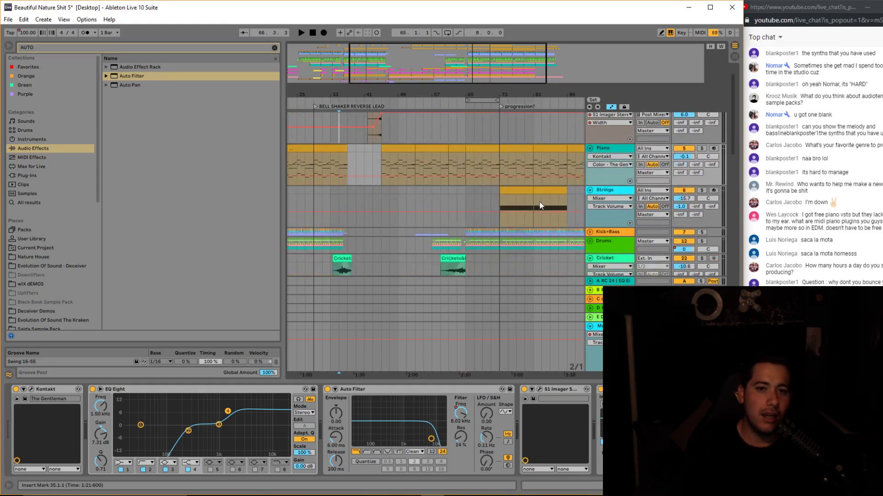
{"action": "scroll", "coordinate": [537, 200], "scroll_direction": "up", "scroll_amount": 1}
{"action": "left_click_drag", "start_coordinate": [428, 68], "coordinate": [426, 151]}
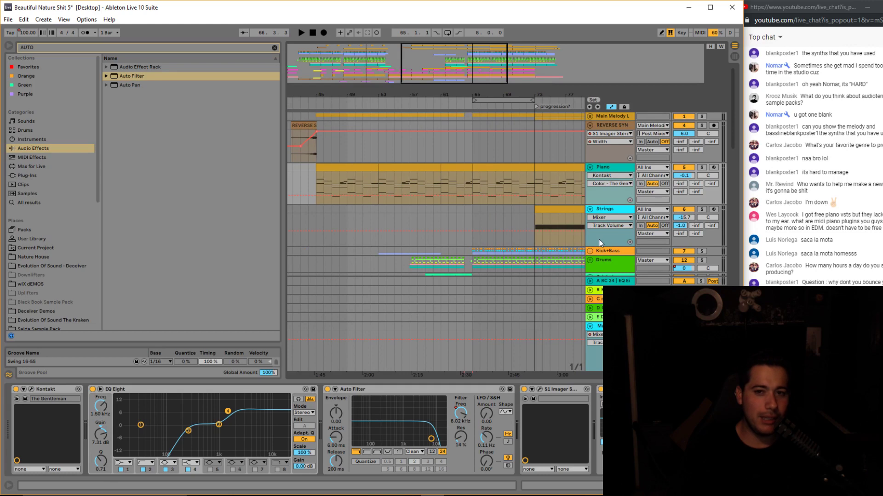
Reopen The Gentleman in the Piano track's Kontakt and move its window clear of the track headers.
{"action": "left_click", "coordinate": [610, 169]}
{"action": "left_click", "coordinate": [31, 390]}
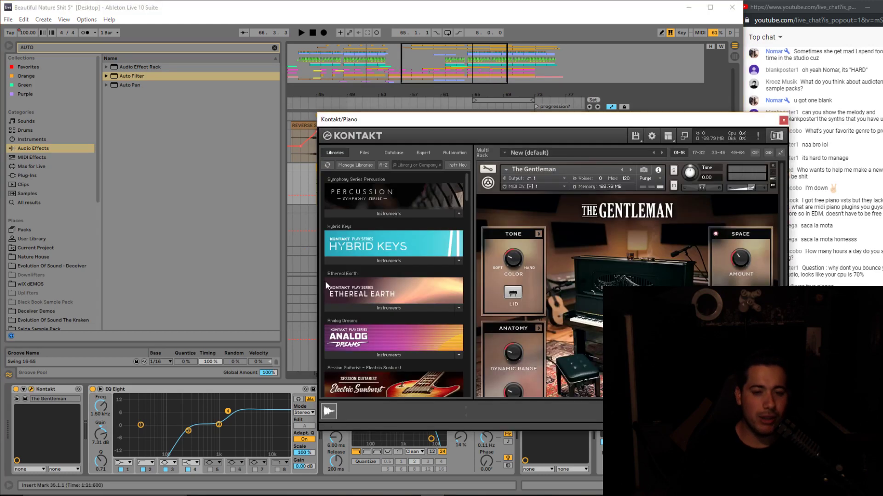
{"action": "left_click_drag", "start_coordinate": [599, 118], "coordinate": [371, 125]}
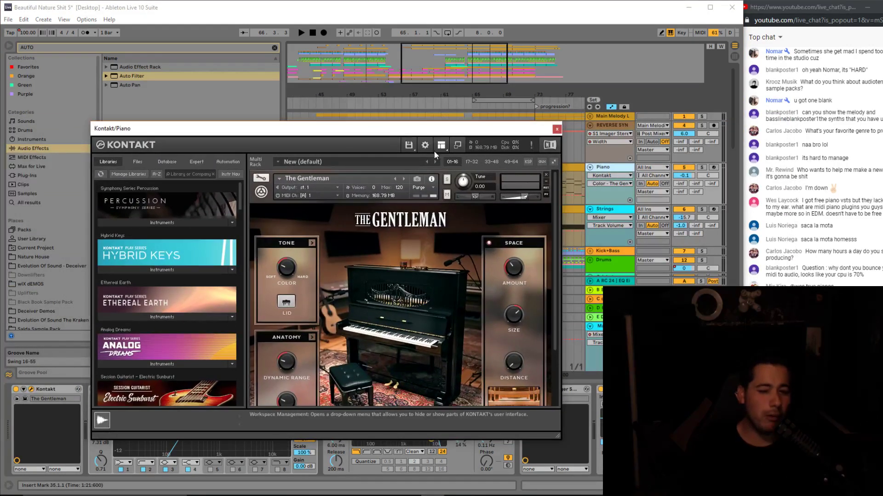
Close the Kontakt window and lower all note velocities in the Piano clip at bars 53 to 61 to just under 64.
{"action": "left_click", "coordinate": [557, 129]}
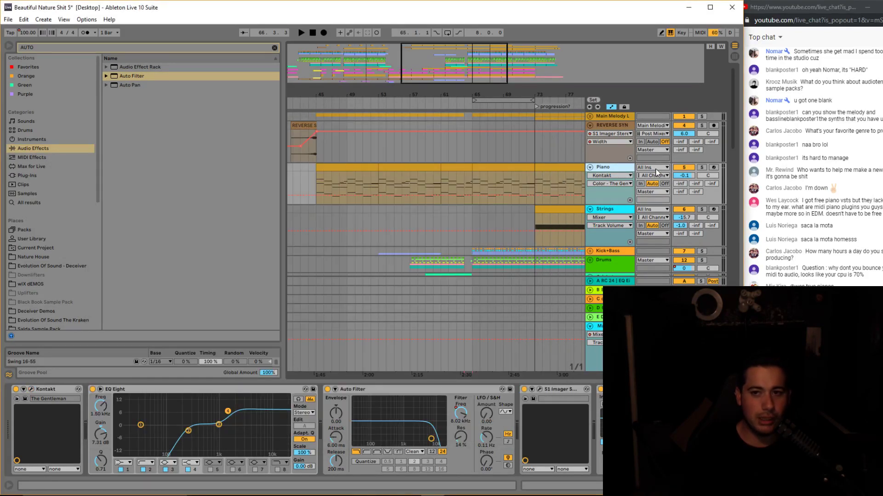
{"action": "double_click", "coordinate": [420, 162]}
{"action": "left_click_drag", "start_coordinate": [405, 382], "coordinate": [425, 129]}
{"action": "left_click", "coordinate": [289, 462]}
{"action": "key", "text": "ctrl+z"}
{"action": "key", "text": "space"}
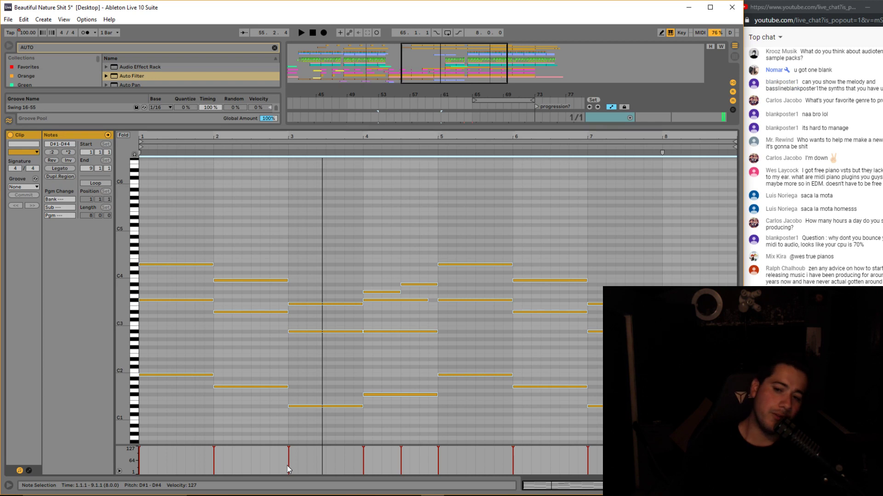
{"action": "left_click_drag", "start_coordinate": [288, 469], "coordinate": [288, 485]}
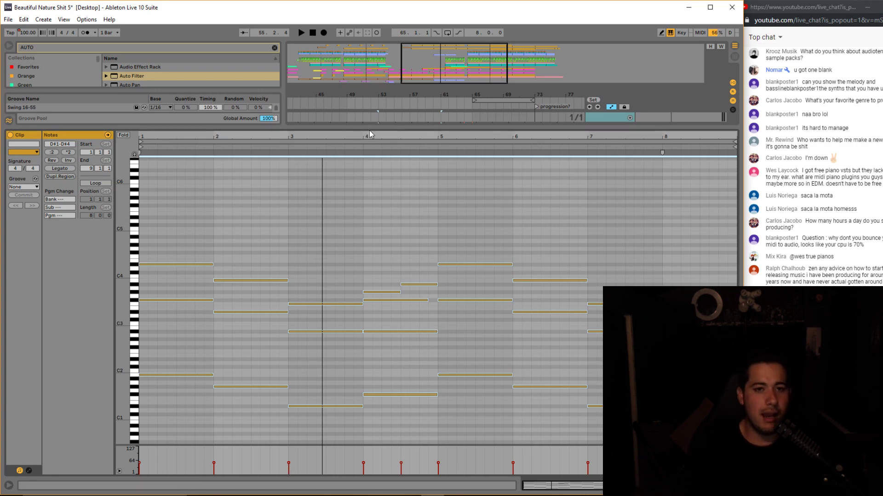
Collapse the note editor, reopen the Piano track's Kontakt to look through its instrument libraries, and close the window.
{"action": "left_click_drag", "start_coordinate": [369, 130], "coordinate": [369, 479]}
{"action": "scroll", "coordinate": [605, 158], "scroll_direction": "up", "scroll_amount": 1}
{"action": "double_click", "coordinate": [602, 164]}
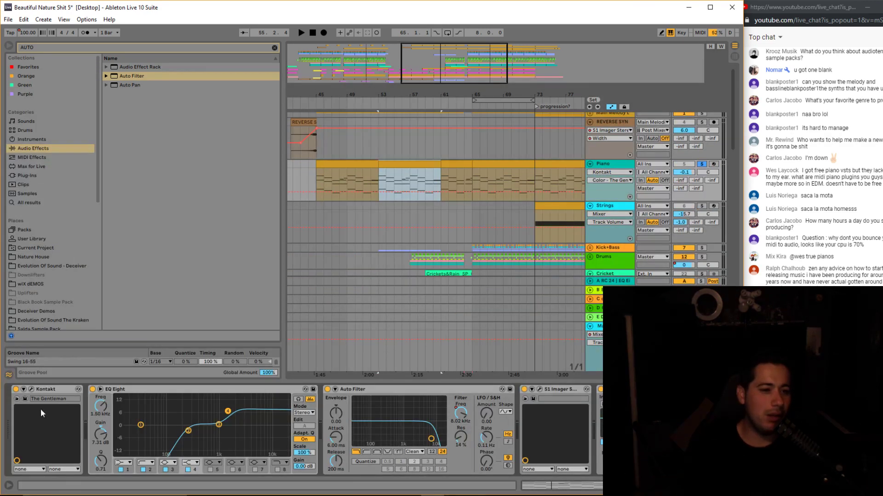
{"action": "left_click", "coordinate": [32, 390]}
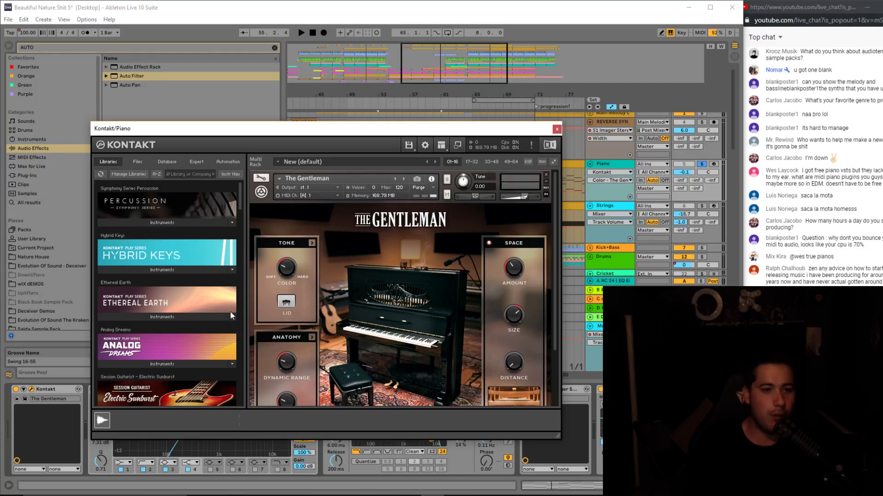
{"action": "left_click_drag", "start_coordinate": [241, 205], "coordinate": [246, 363]}
{"action": "left_click", "coordinate": [557, 130]}
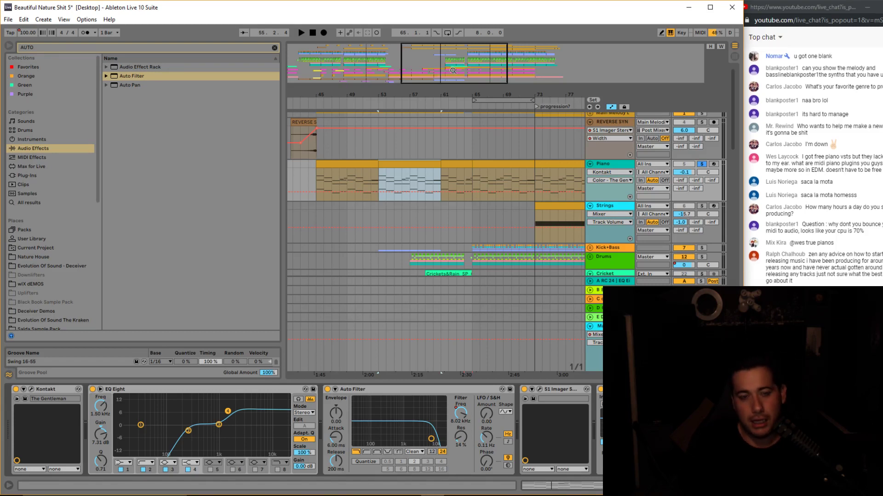
{"action": "left_click_drag", "start_coordinate": [454, 70], "coordinate": [462, 89]}
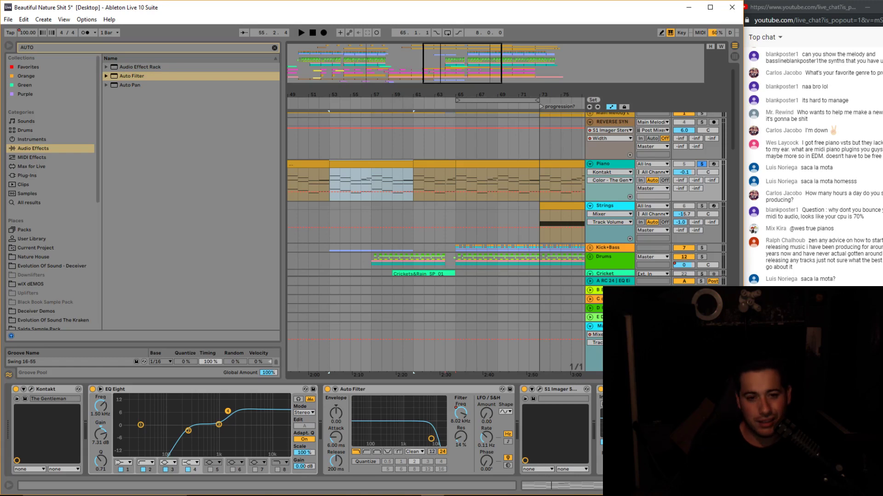
{"action": "key", "text": "Tab"}
{"action": "key", "text": "q"}
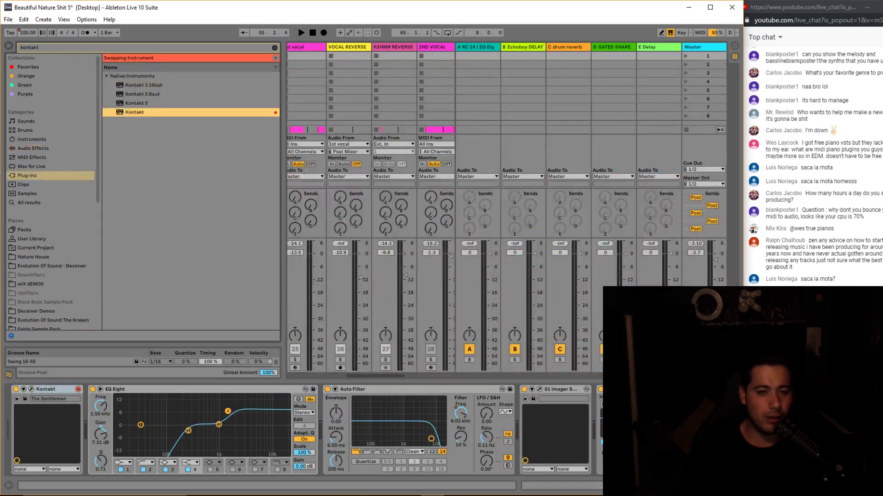
{"action": "left_click", "coordinate": [275, 57]}
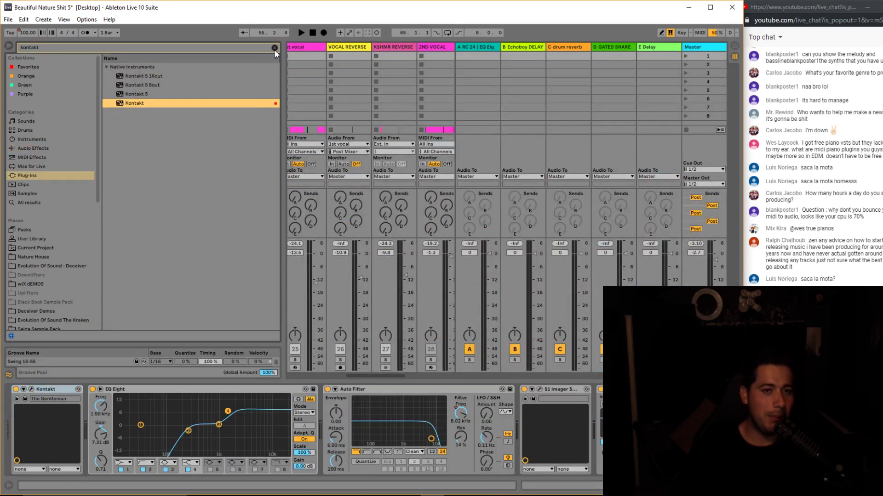
{"action": "left_click", "coordinate": [274, 48]}
{"action": "left_click", "coordinate": [365, 47]}
{"action": "key", "text": "Tab"}
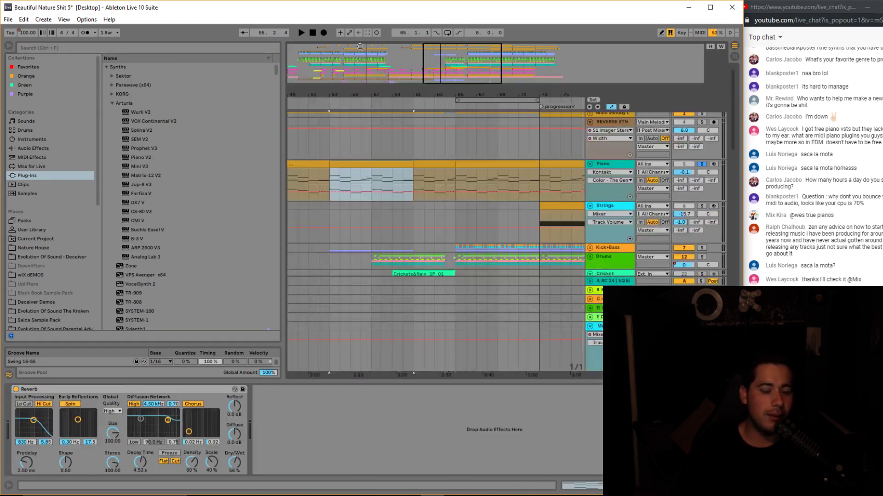
Show the arrangement from about bar 41 to 89 and select the Piano track to view its device chain.
{"action": "mouse_move", "coordinate": [457, 66]}
{"action": "left_mouse_down"}
{"action": "mouse_move", "coordinate": [460, 88]}
{"action": "mouse_move", "coordinate": [460, 49]}
{"action": "left_mouse_up"}
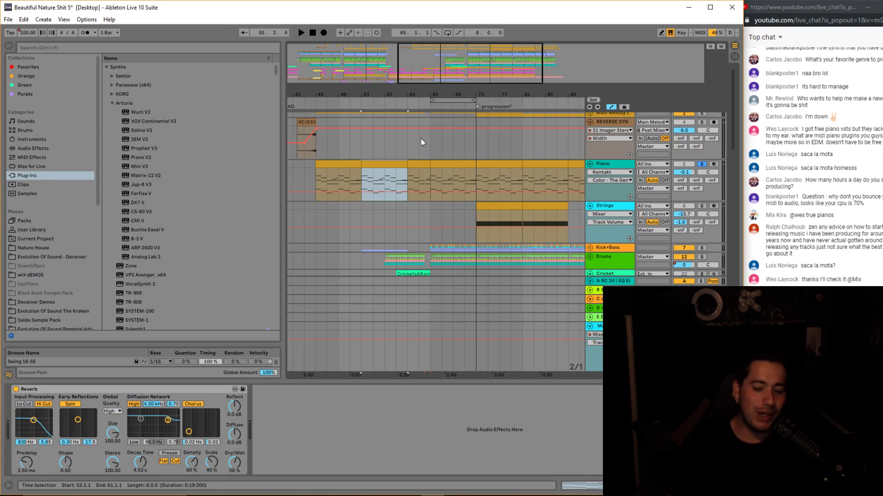
{"action": "left_click", "coordinate": [603, 164]}
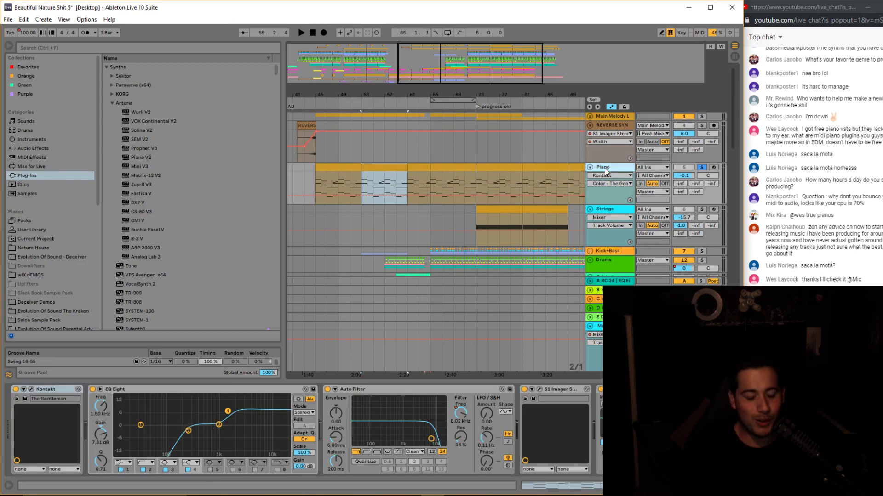
{"action": "left_click", "coordinate": [65, 407]}
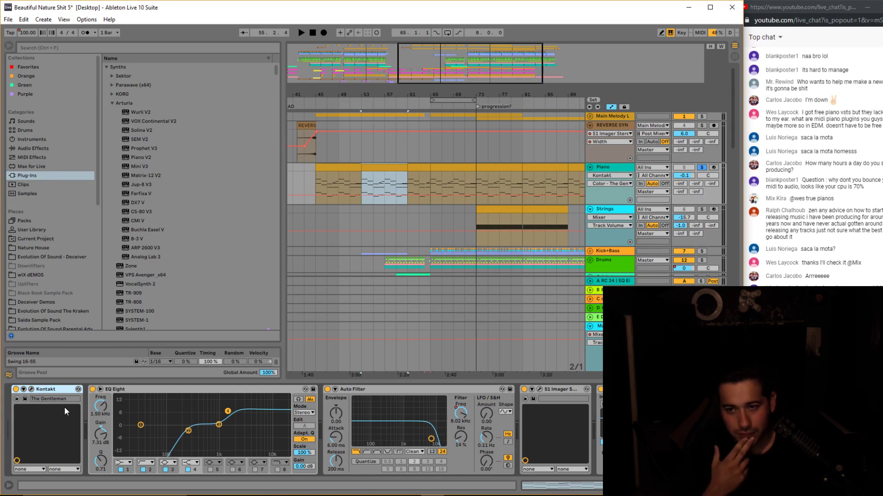
Switch to Spotify, search for BONOBO, and open the artist page down to the popular songs.
{"action": "left_click", "coordinate": [386, 495]}
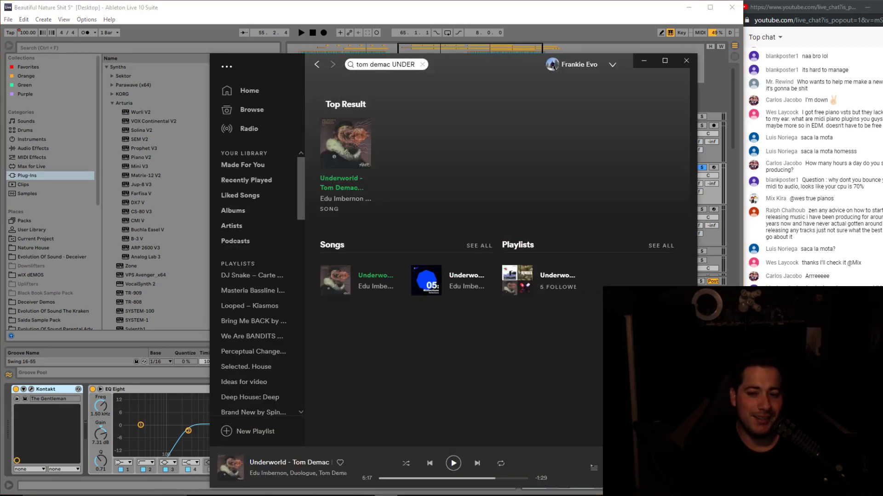
{"action": "left_click", "coordinate": [423, 65]}
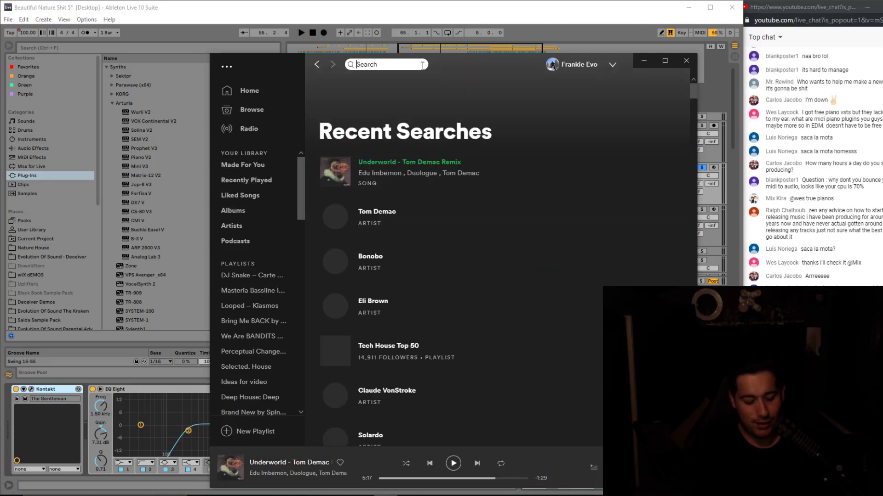
{"action": "type", "text": "BONOBO"}
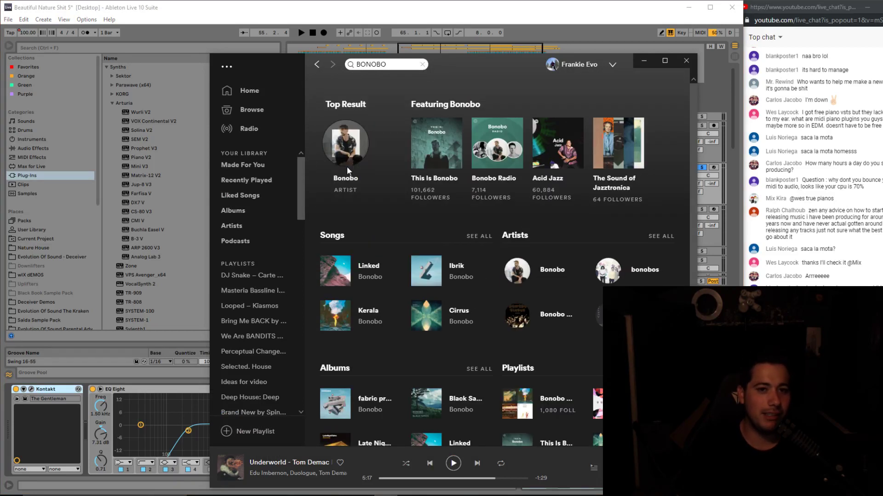
{"action": "left_click", "coordinate": [352, 180]}
{"action": "scroll", "coordinate": [372, 306], "scroll_direction": "down", "scroll_amount": 2}
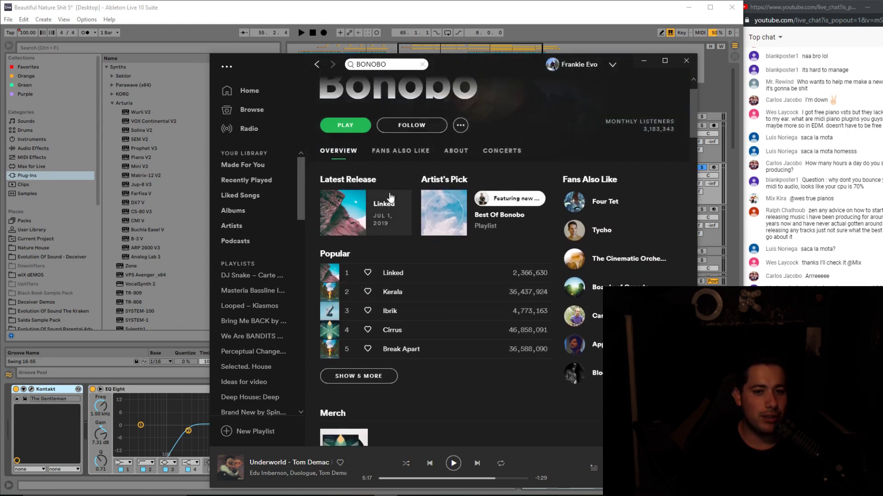
Play Bonobo's song Kerala, skip ahead through it to listen to later sections, and pause it.
{"action": "left_click", "coordinate": [351, 292]}
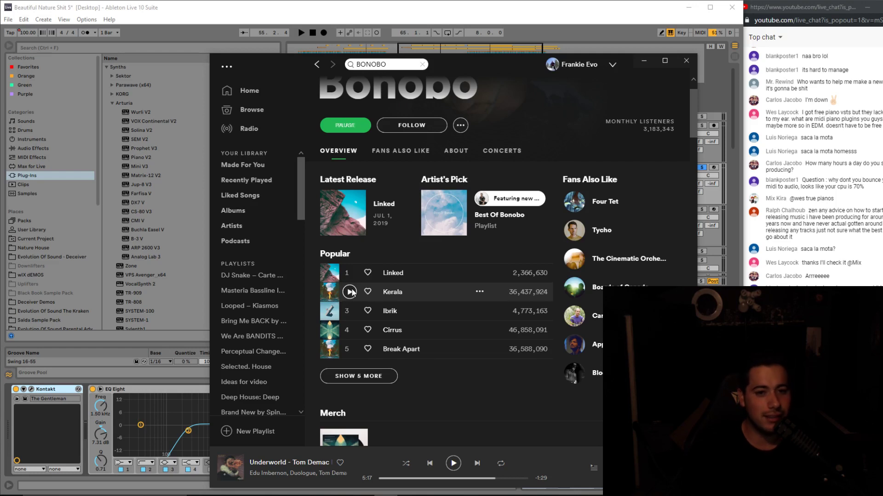
{"action": "left_click", "coordinate": [422, 479]}
{"action": "left_click", "coordinate": [437, 478]}
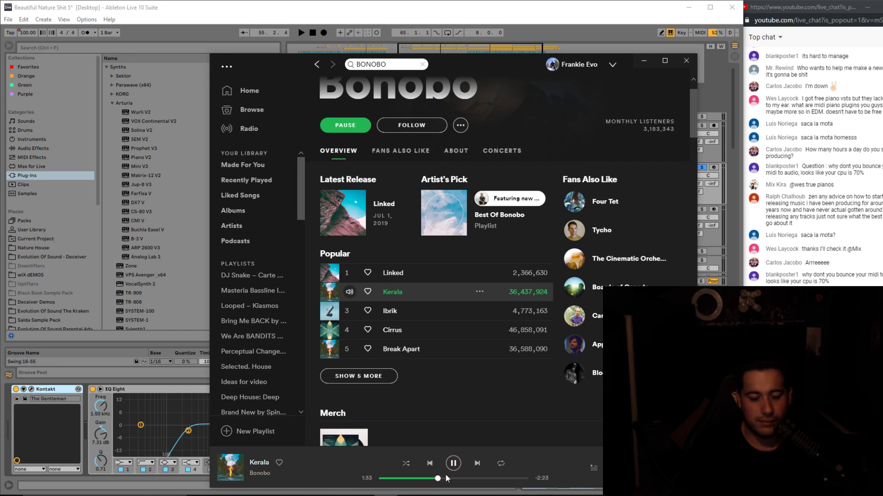
{"action": "left_click", "coordinate": [451, 479]}
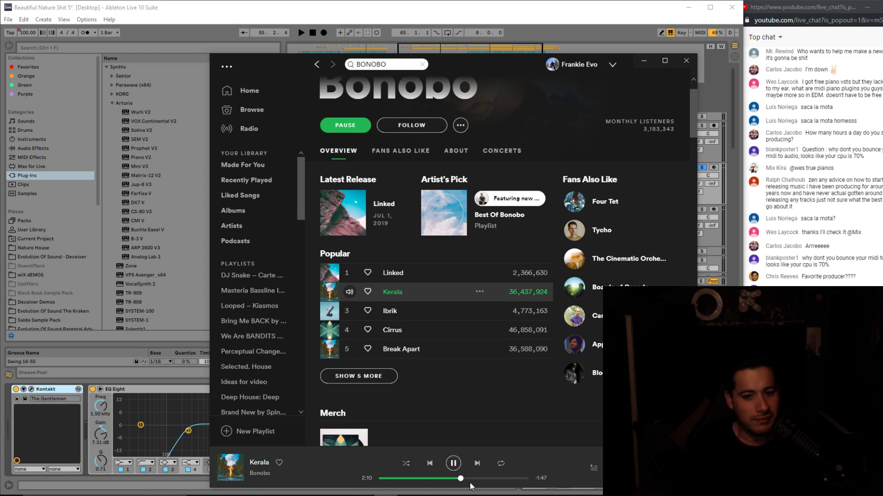
{"action": "key", "text": "space"}
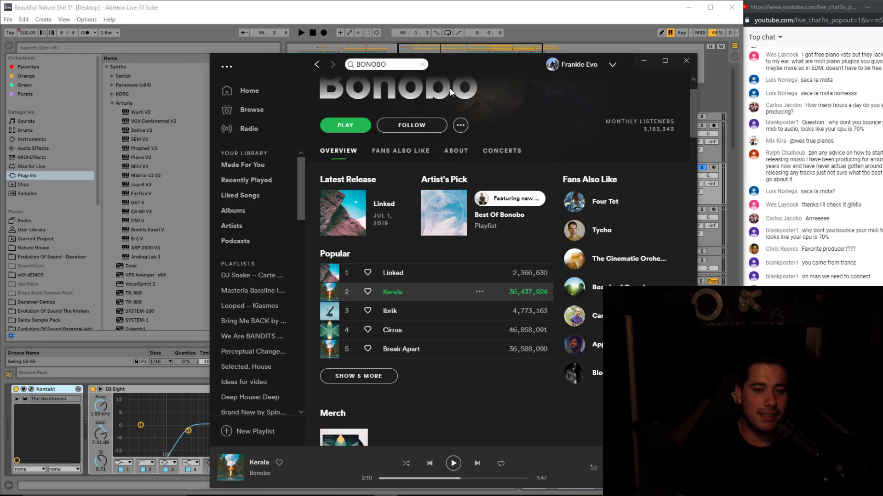
Search Spotify for nora en pure, and replace the search with fisher.
{"action": "left_click", "coordinate": [396, 66]}
{"action": "left_click_drag", "start_coordinate": [396, 67], "coordinate": [358, 72]}
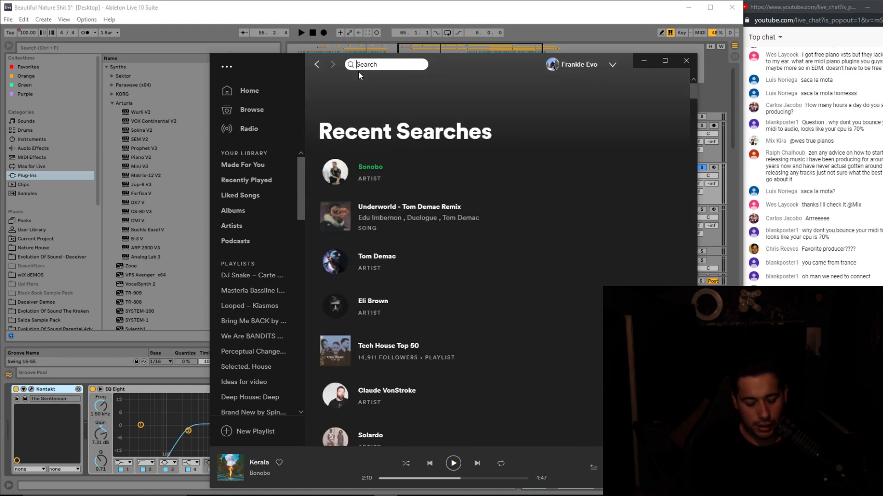
{"action": "type", "text": "nora en pure"}
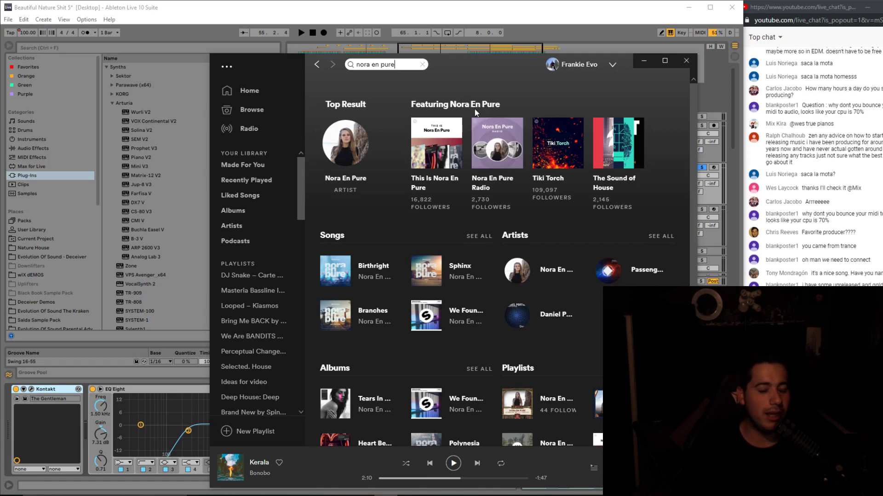
{"action": "left_click", "coordinate": [423, 64]}
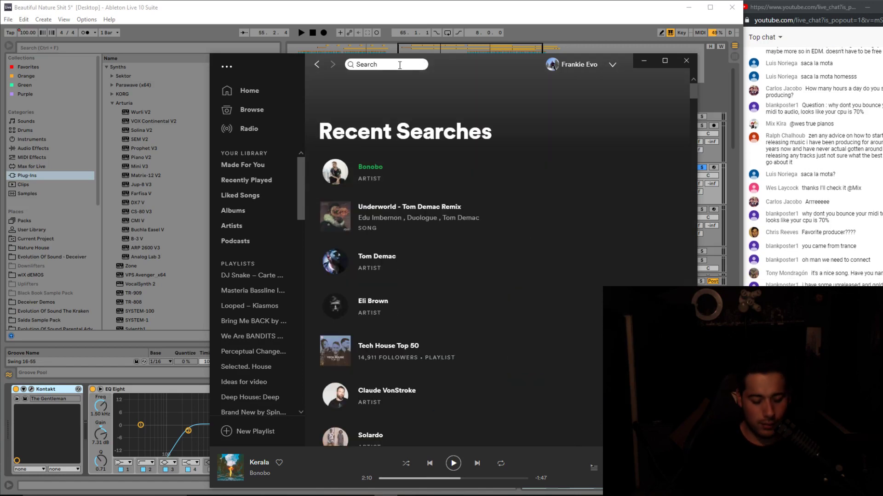
{"action": "type", "text": "fisher"}
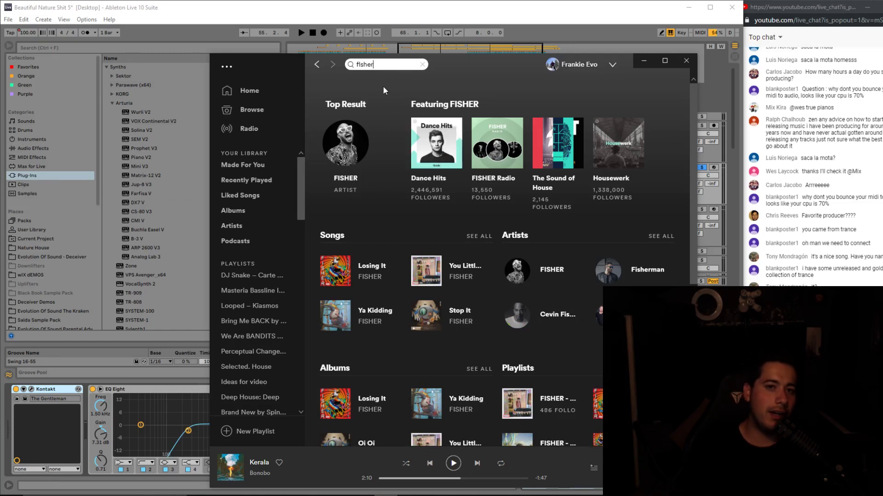
Search Spotify for anna and look through the full list of matching artists.
{"action": "key", "text": "ctrl+l"}
{"action": "type", "text": "anna"}
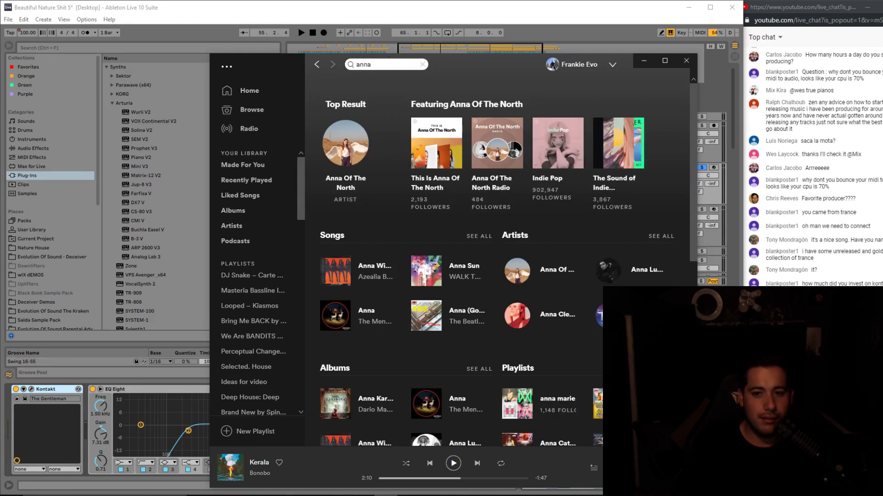
{"action": "left_click", "coordinate": [662, 238]}
{"action": "scroll", "coordinate": [428, 252], "scroll_direction": "down", "scroll_amount": 5}
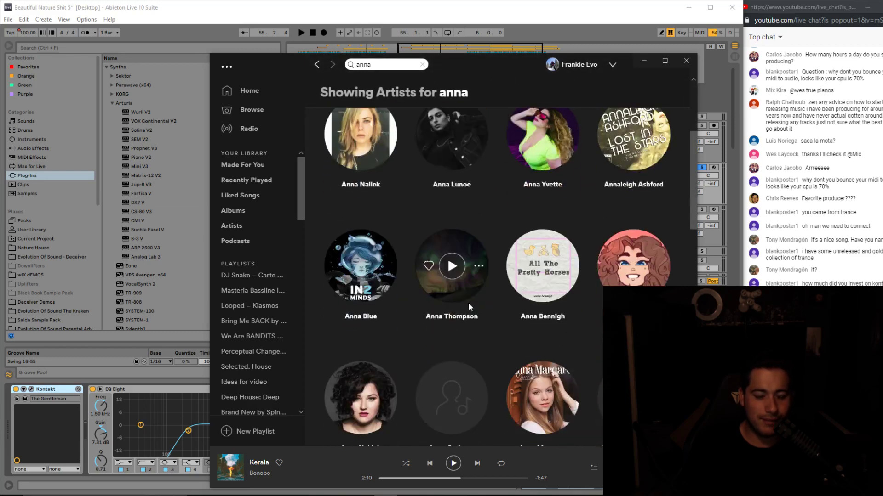
{"action": "scroll", "coordinate": [463, 315], "scroll_direction": "down", "scroll_amount": 15}
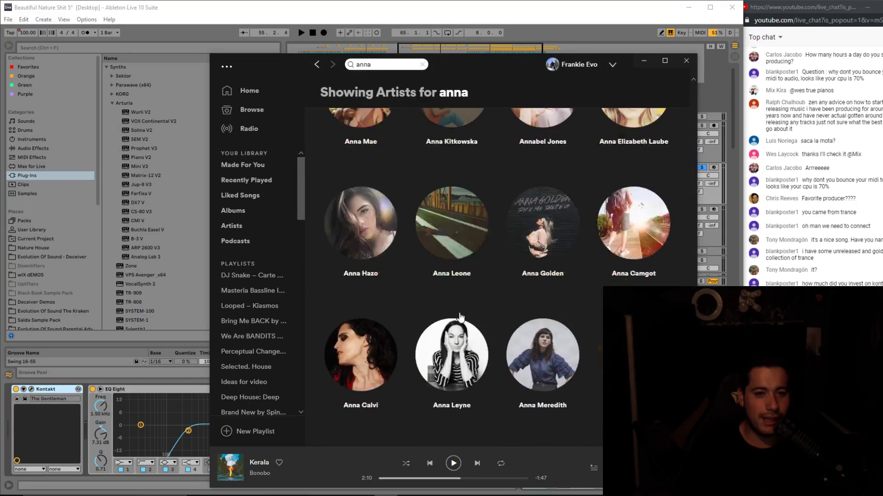
{"action": "scroll", "coordinate": [460, 313], "scroll_direction": "up", "scroll_amount": 9}
{"action": "scroll", "coordinate": [459, 311], "scroll_direction": "down", "scroll_amount": 3}
{"action": "scroll", "coordinate": [458, 312], "scroll_direction": "up", "scroll_amount": 14}
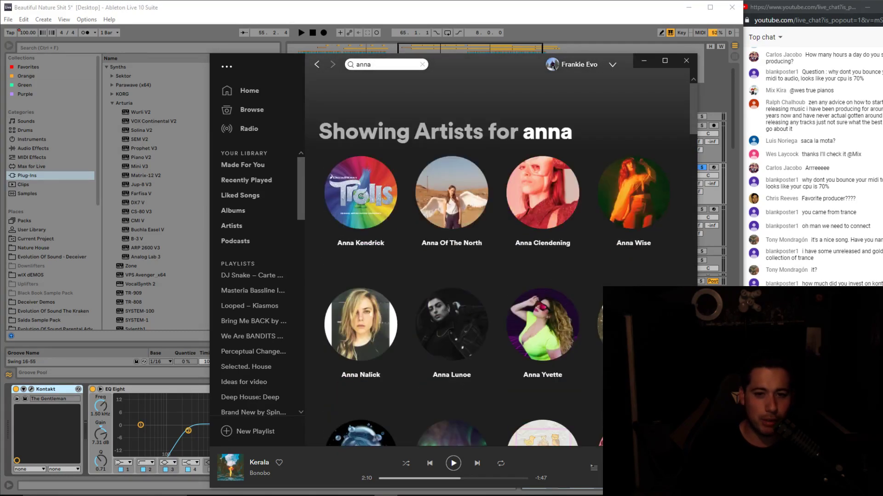
{"action": "scroll", "coordinate": [576, 369], "scroll_direction": "down", "scroll_amount": 5}
{"action": "scroll", "coordinate": [577, 369], "scroll_direction": "up", "scroll_amount": 5}
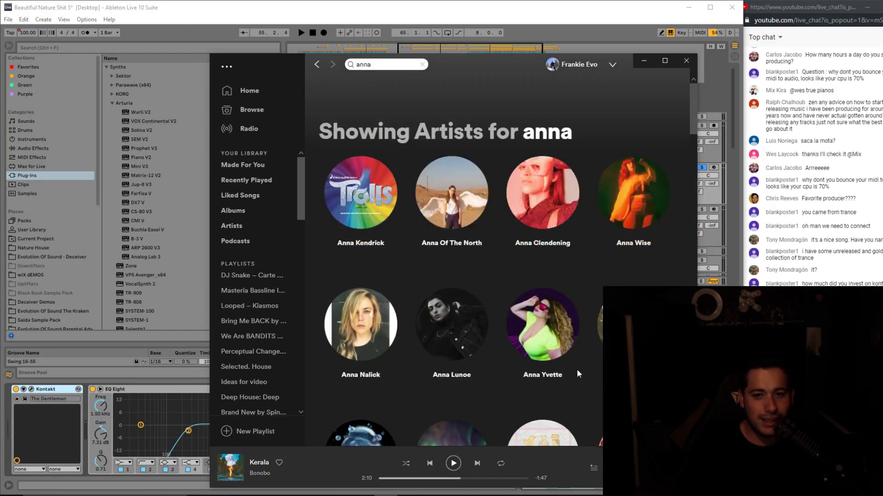
Open the Anna Yvette and ANNA artist pages in turn, returning to the list of artists after each.
{"action": "left_click", "coordinate": [543, 375]}
{"action": "left_click", "coordinate": [317, 64]}
{"action": "scroll", "coordinate": [451, 276], "scroll_direction": "down", "scroll_amount": 7}
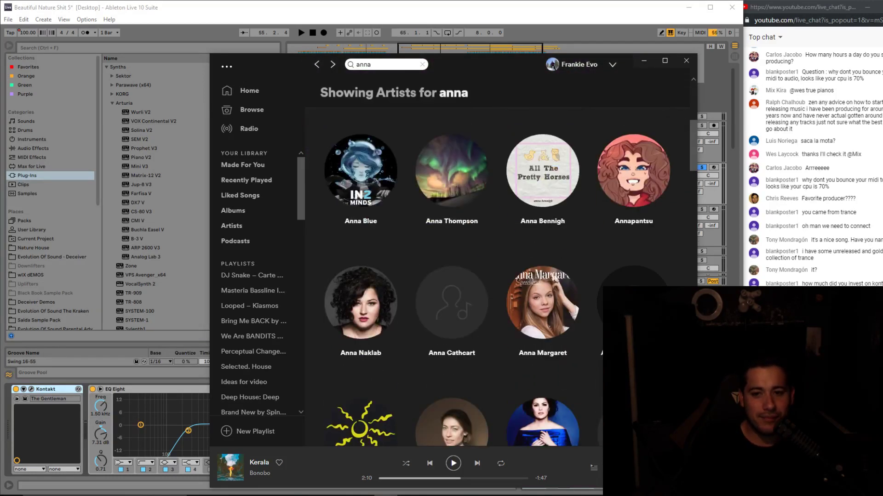
{"action": "scroll", "coordinate": [634, 276], "scroll_direction": "down", "scroll_amount": 5}
{"action": "left_click", "coordinate": [634, 258]}
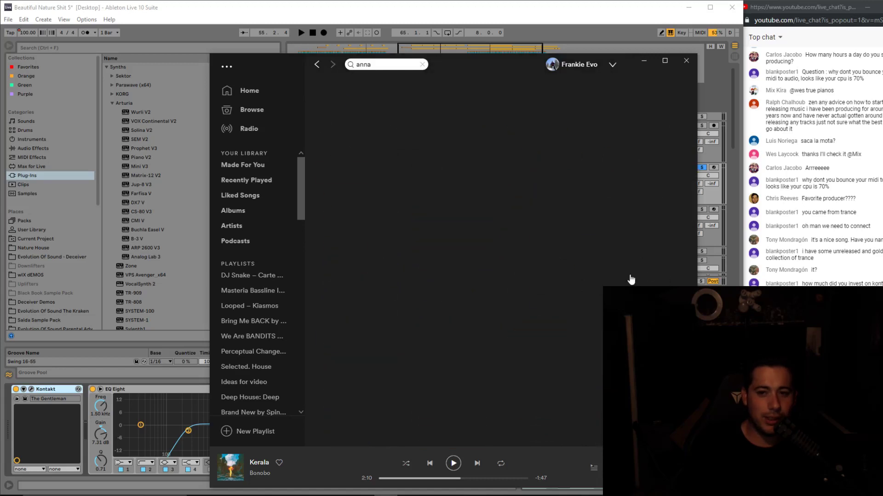
{"action": "left_click", "coordinate": [317, 65]}
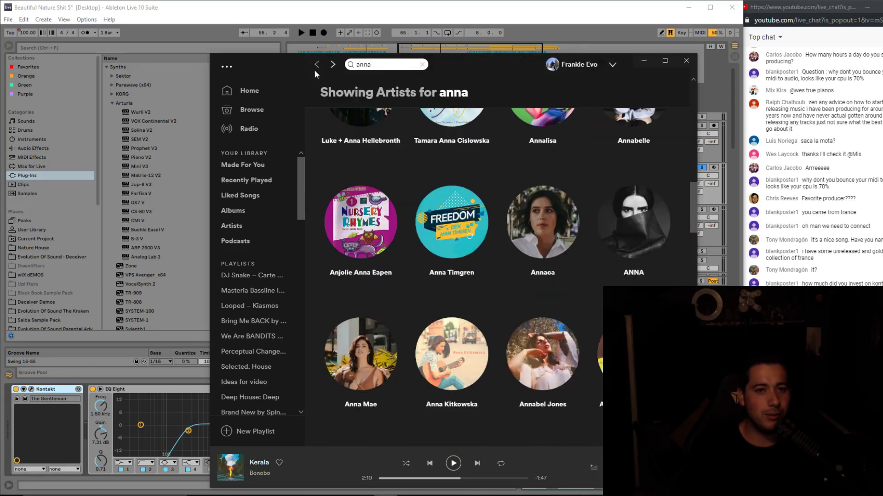
Clear the anna search and open Eli Brown's artist page from the recent searches.
{"action": "left_click_drag", "start_coordinate": [369, 65], "coordinate": [342, 78]}
{"action": "key", "text": "BackSpace"}
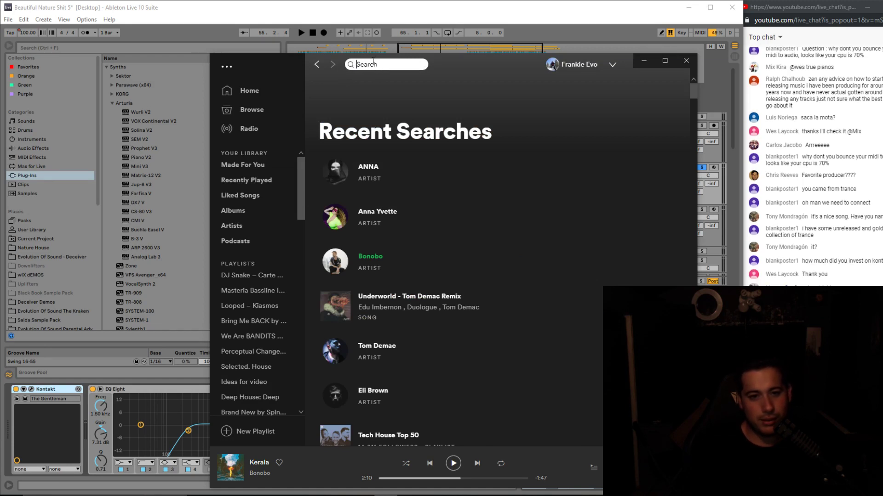
{"action": "left_click", "coordinate": [391, 409]}
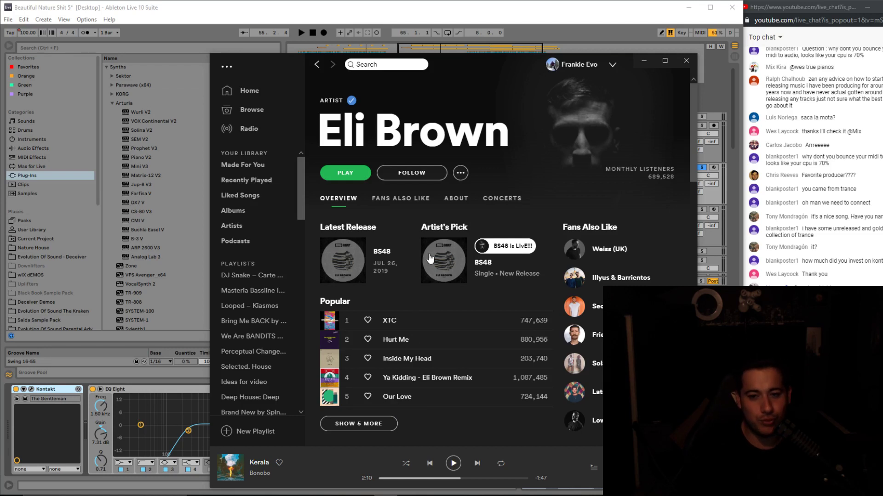
Expand Eli Brown's popular songs to show five more and look through the list.
{"action": "left_click", "coordinate": [369, 424]}
{"action": "scroll", "coordinate": [370, 430], "scroll_direction": "down", "scroll_amount": 2}
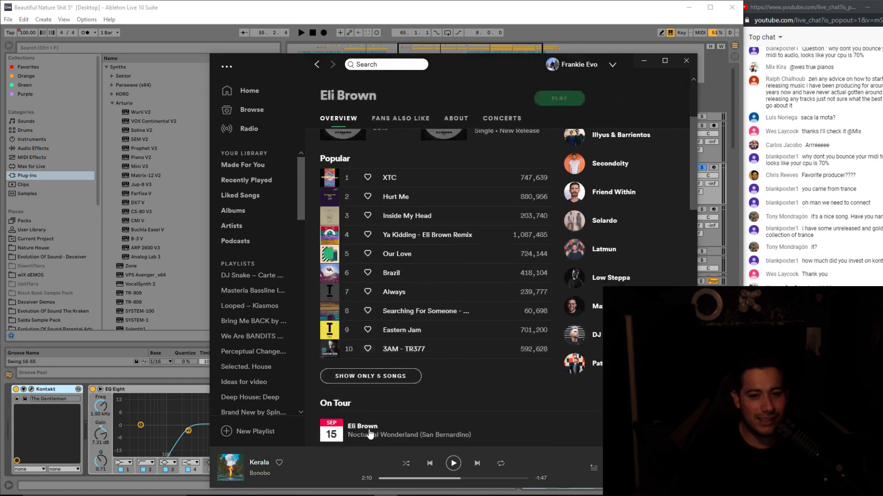
{"action": "scroll", "coordinate": [370, 432], "scroll_direction": "up", "scroll_amount": 1}
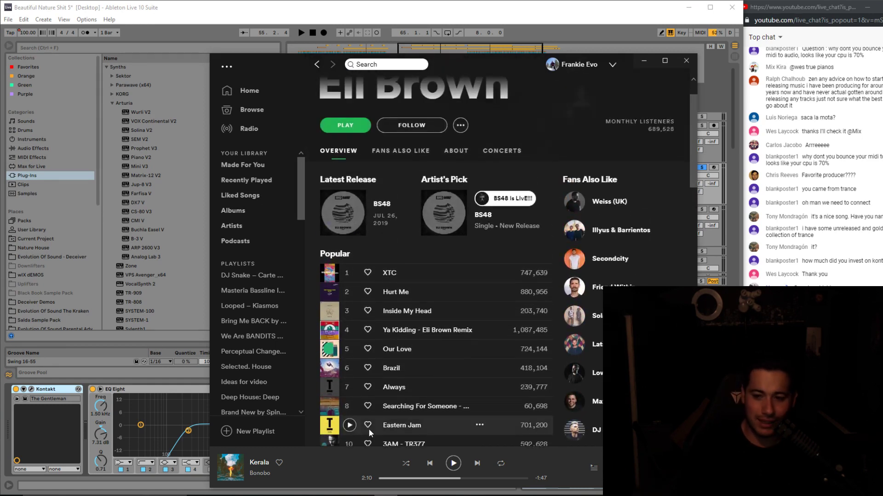
Search Spotify for noizu, and replace the search with chris lake.
{"action": "left_click", "coordinate": [405, 64]}
{"action": "type", "text": "noizu"}
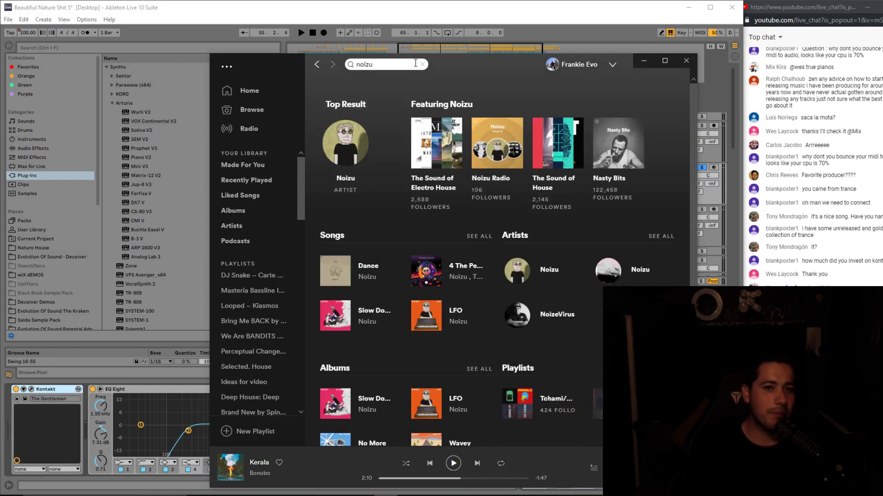
{"action": "key", "text": "ctrl+a"}
{"action": "key", "text": "BackSpace"}
{"action": "type", "text": "chris lake"}
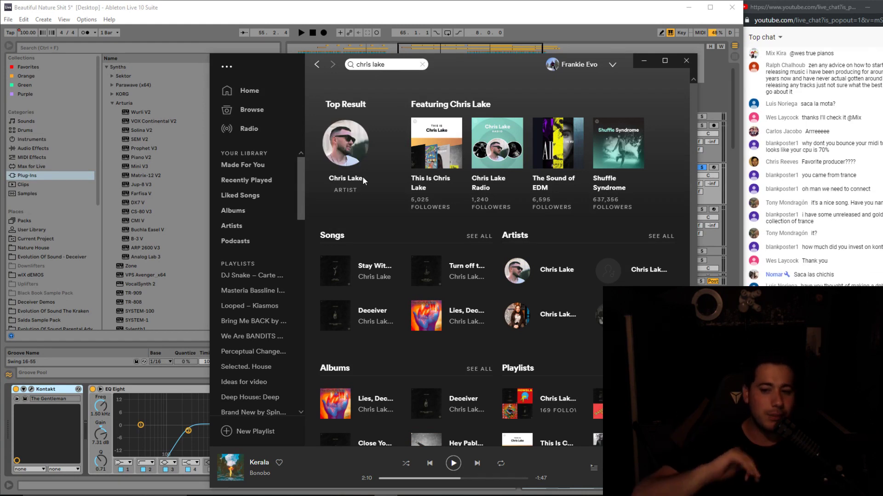
Search for metallic fade, play Metallica's Fade To Black (Remastered), and skip to another point near its beginning.
{"action": "left_click", "coordinate": [421, 65]}
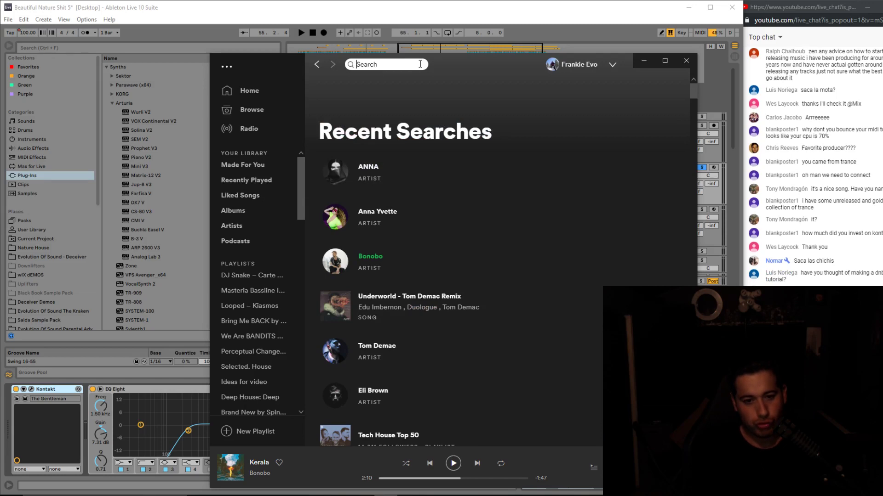
{"action": "type", "text": "metall"}
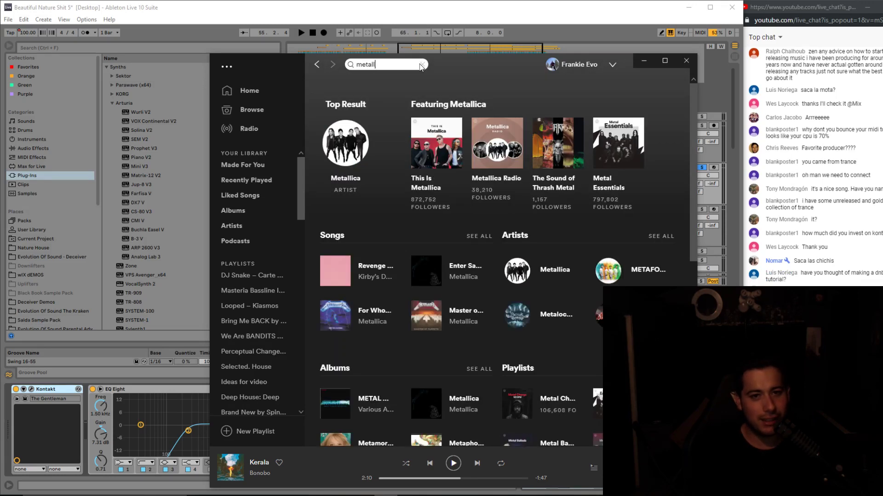
{"action": "type", "text": "ic f"}
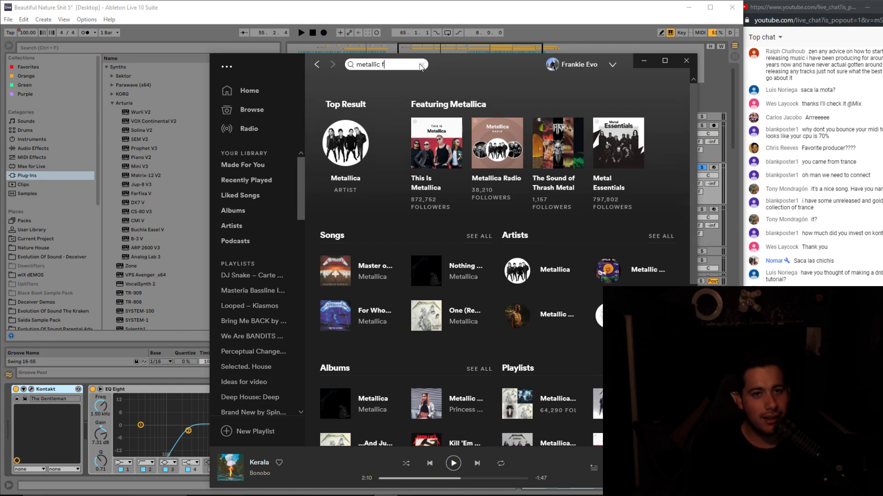
{"action": "type", "text": "ade"}
{"action": "left_click", "coordinate": [346, 143]}
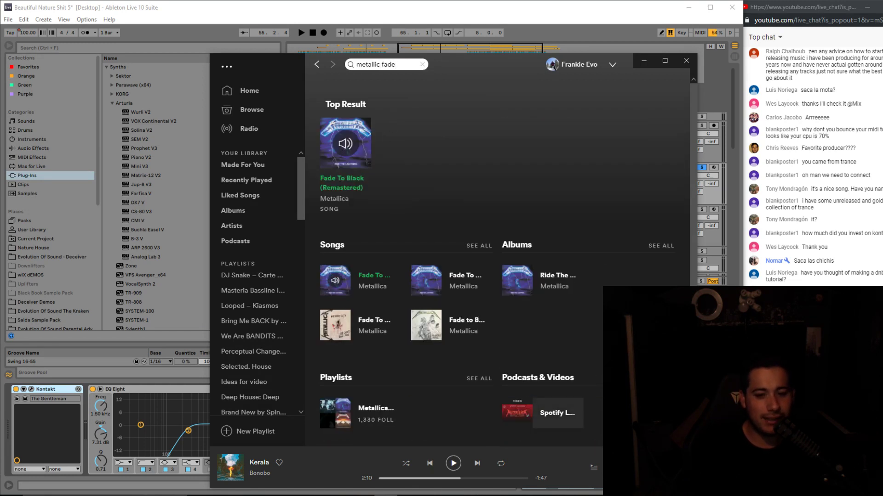
{"action": "left_click", "coordinate": [386, 479]}
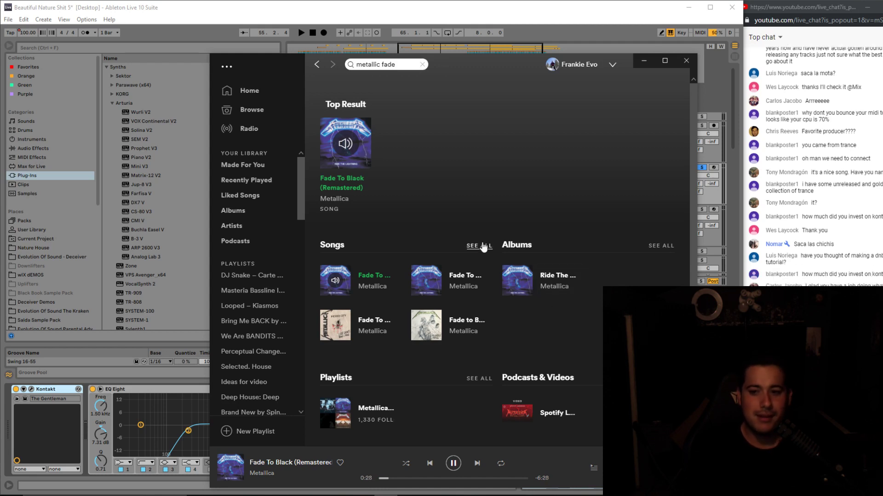
Stop the Metallica song, search for SOUND OF SILENCE, and sample Simon & Garfunkel's acoustic version from its album, pausing it after a while.
{"action": "key", "text": "space"}
{"action": "key", "text": "ctrl+l"}
{"action": "type", "text": "S"}
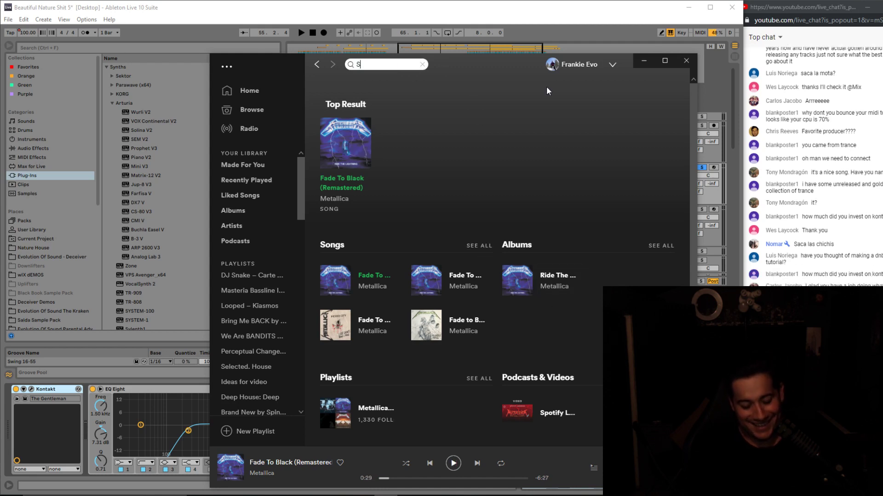
{"action": "type", "text": "OUND OF SILENCE"}
{"action": "left_click", "coordinate": [462, 294]}
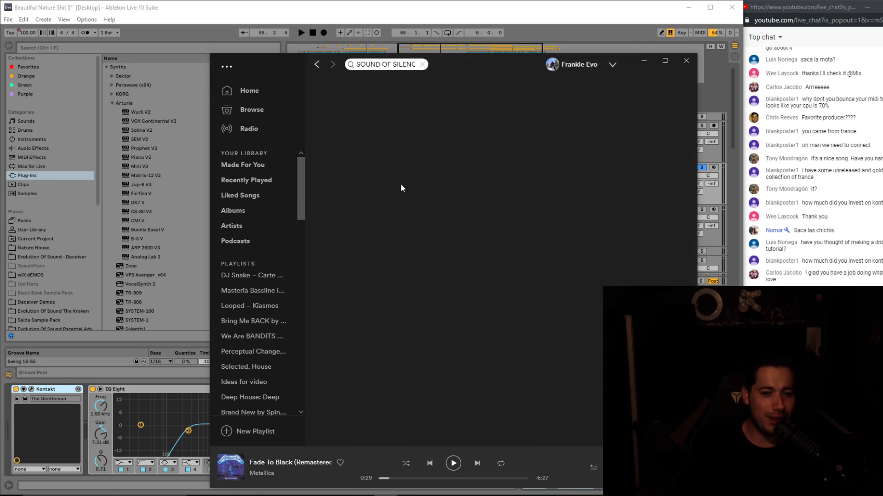
{"action": "left_click", "coordinate": [330, 330]}
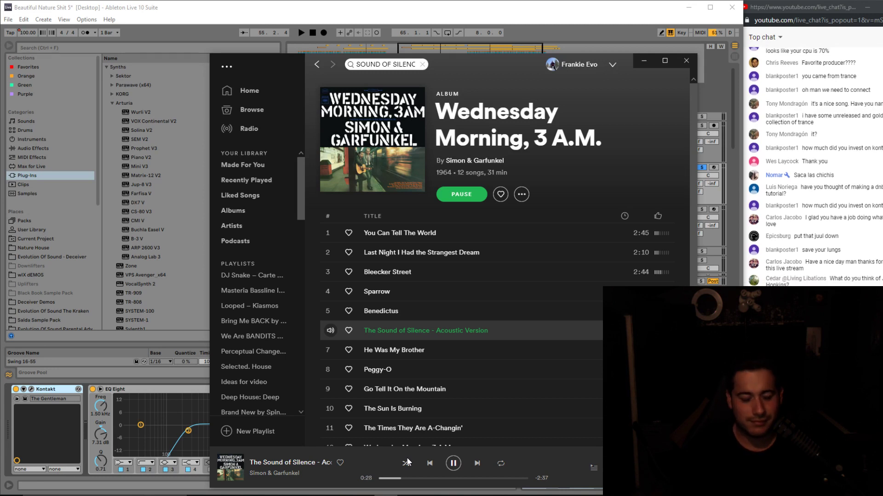
{"action": "left_click", "coordinate": [453, 463]}
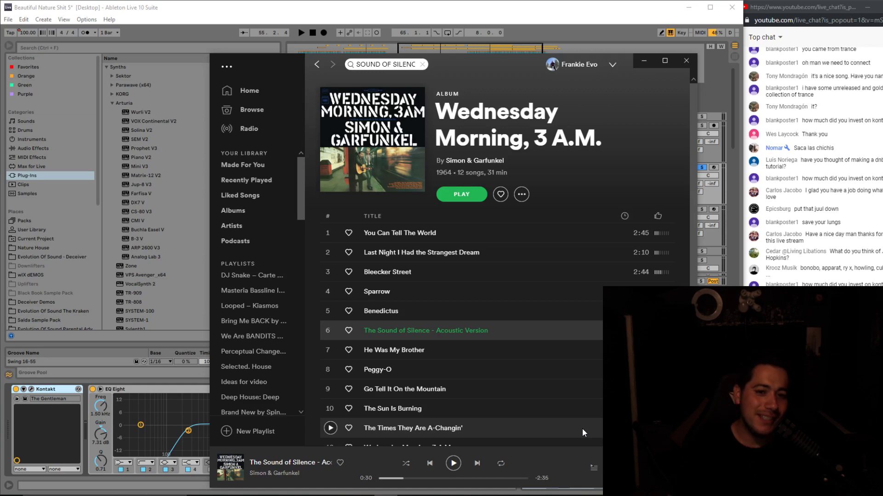
Look through the Wednesday Morning, 3 A.M. track list and clear the song search.
{"action": "scroll", "coordinate": [463, 354], "scroll_direction": "down", "scroll_amount": 2}
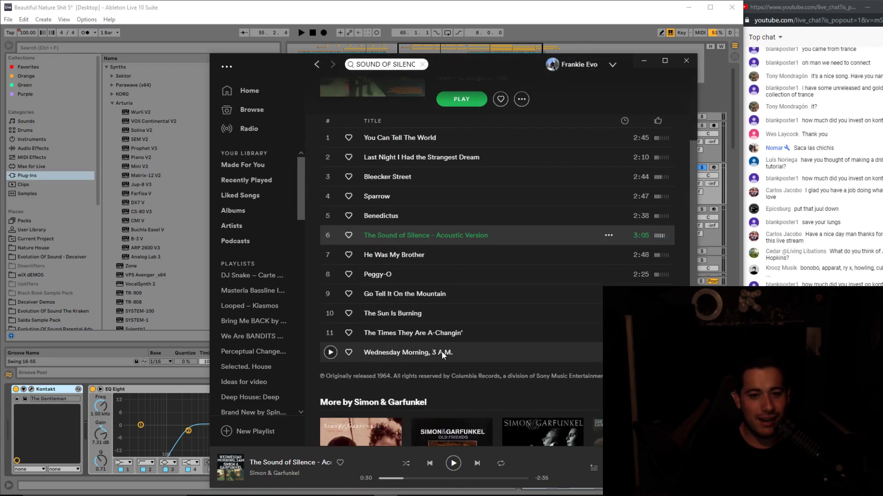
{"action": "scroll", "coordinate": [441, 351], "scroll_direction": "up", "scroll_amount": 2}
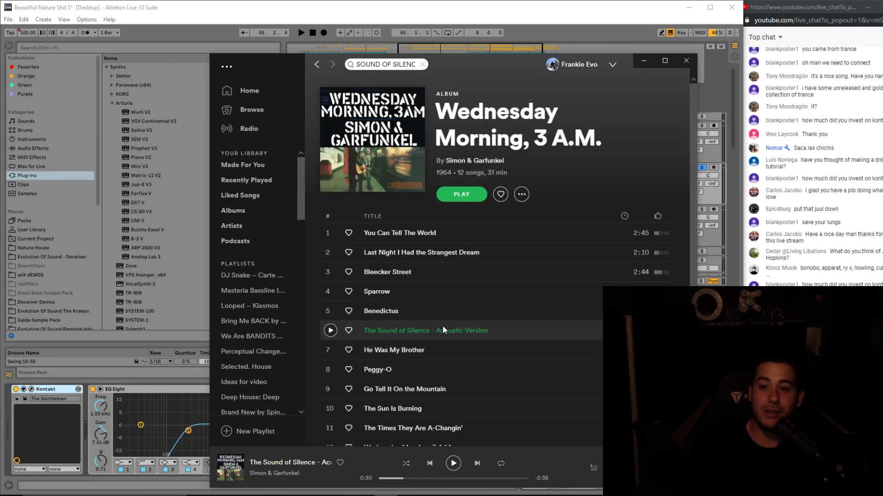
{"action": "left_click", "coordinate": [422, 64]}
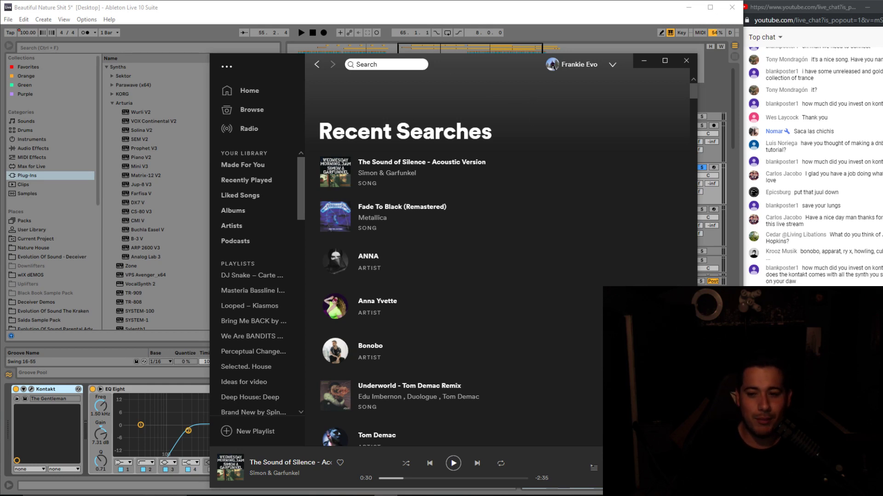
{"action": "left_click", "coordinate": [827, 322]}
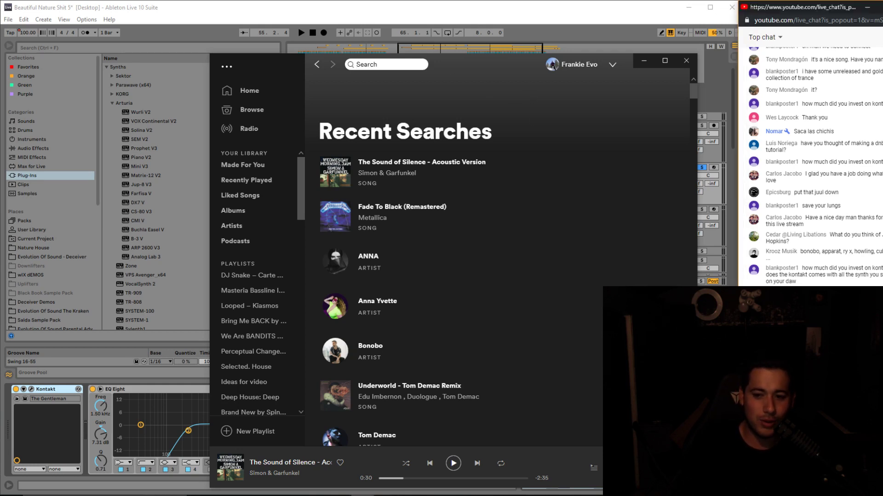
{"action": "type", "text": "YOYOYYOYYOYOY"}
Find the artist Vintage Culture by searching for VINTAGE CYU, and play I Will Find from partway through.
{"action": "left_click", "coordinate": [420, 65]}
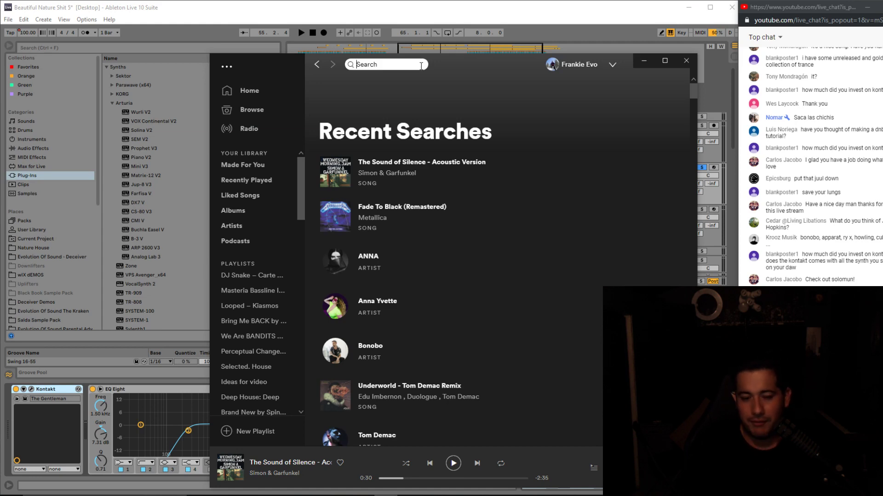
{"action": "type", "text": "VINTAGE CYU"}
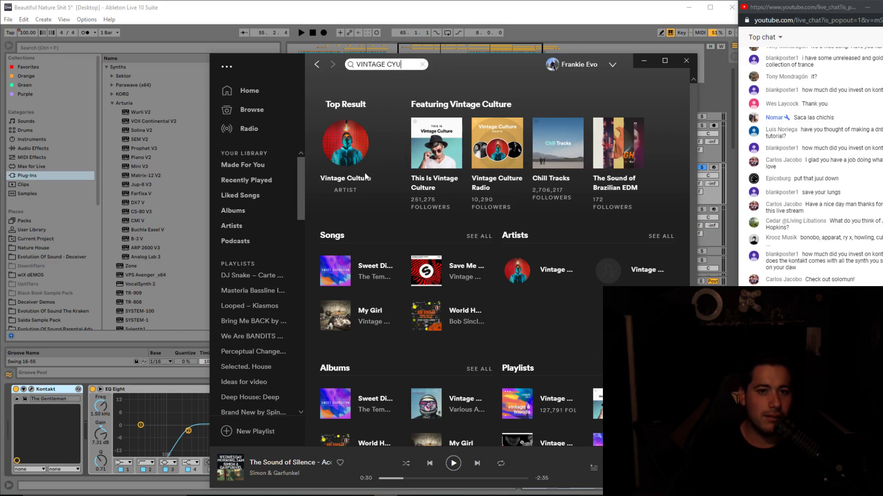
{"action": "left_click", "coordinate": [368, 174]}
{"action": "double_click", "coordinate": [414, 321]}
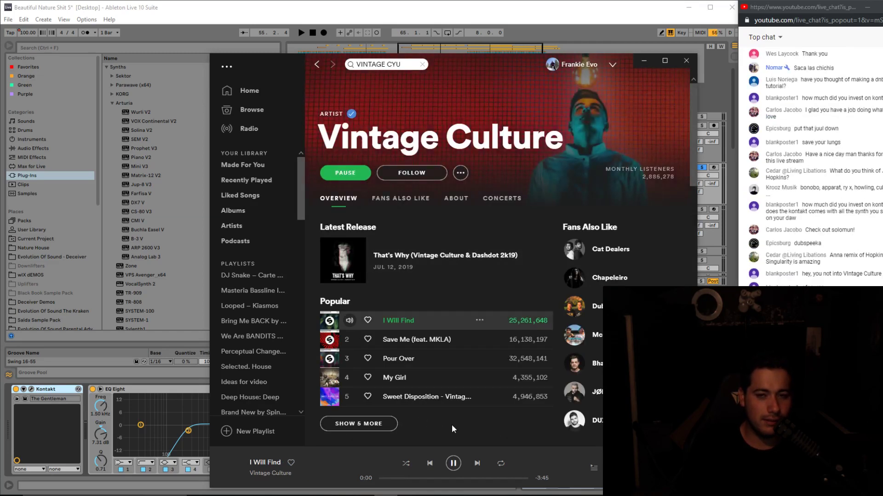
{"action": "left_click", "coordinate": [411, 479]}
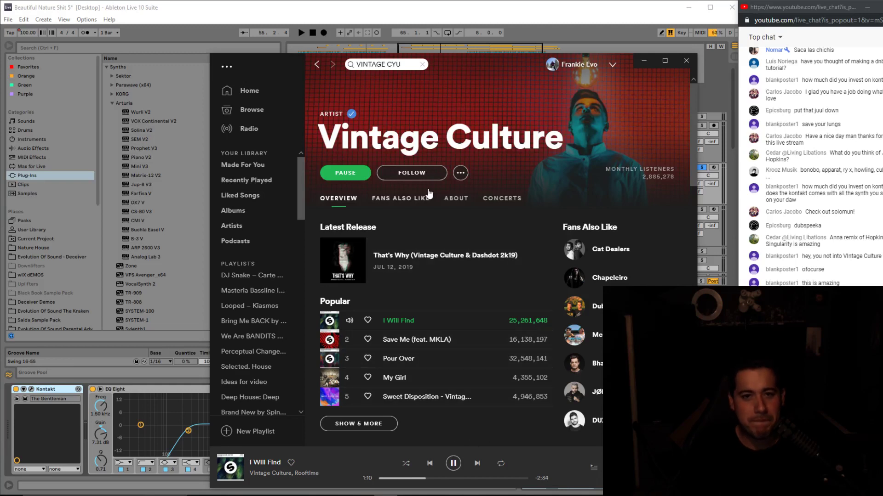
Follow Vintage Culture and add I Will Find to the liked songs.
{"action": "left_click", "coordinate": [454, 175]}
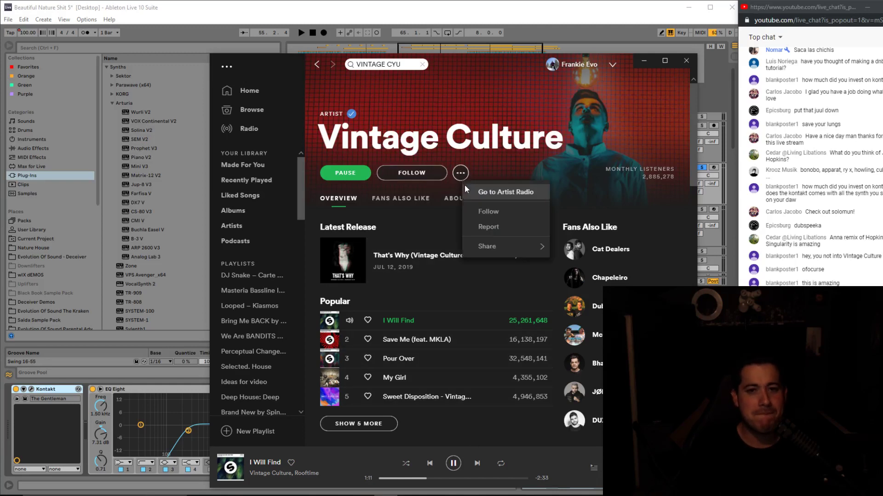
{"action": "left_click", "coordinate": [502, 214]}
{"action": "left_click", "coordinate": [367, 321]}
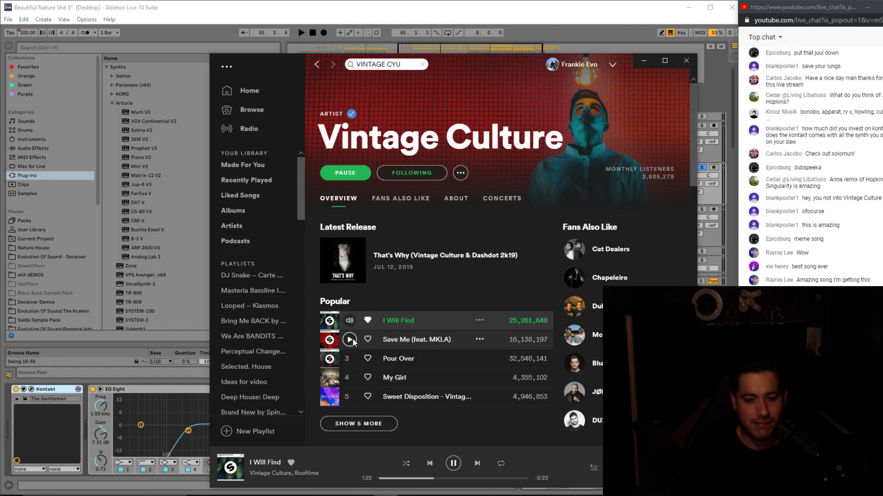
Sample Vintage Culture's Save Me (feat. MKLA), skipping ahead in it, and then My Girl, pausing playback at the end.
{"action": "left_click", "coordinate": [350, 340]}
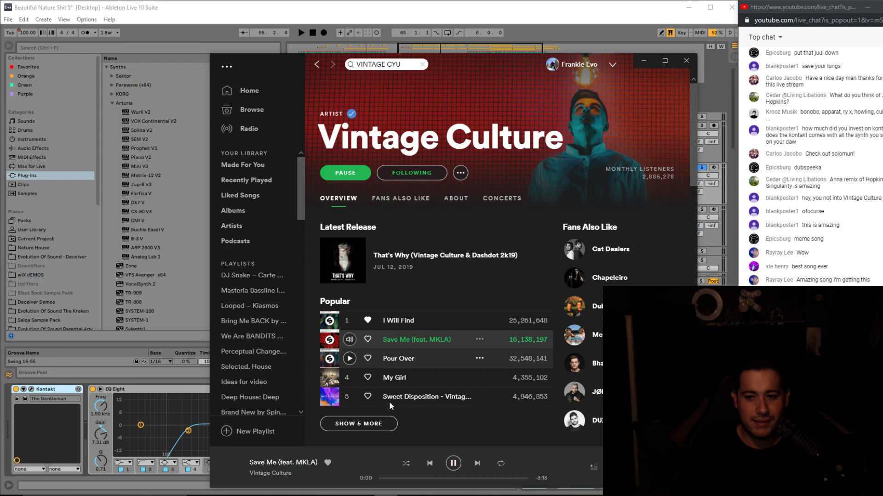
{"action": "key", "text": "space"}
{"action": "left_click", "coordinate": [408, 479]}
{"action": "left_click", "coordinate": [452, 466]}
{"action": "left_click", "coordinate": [436, 479]}
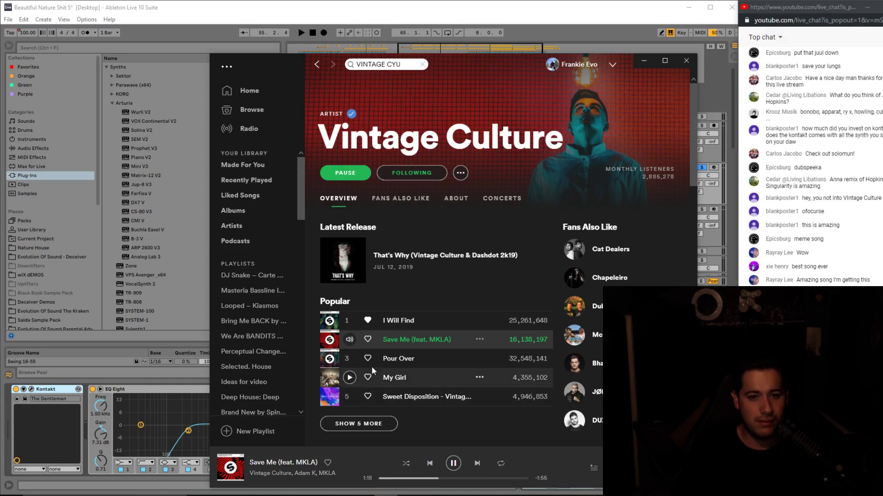
{"action": "left_click", "coordinate": [350, 378]}
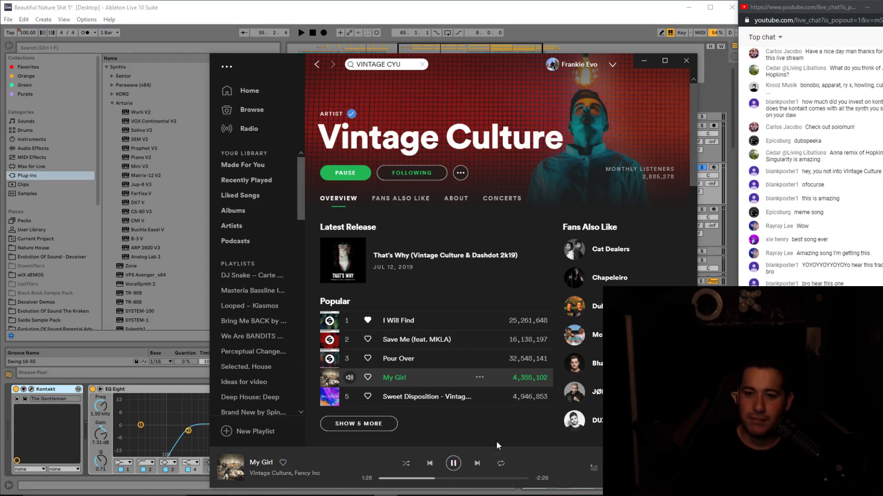
{"action": "key", "text": "space"}
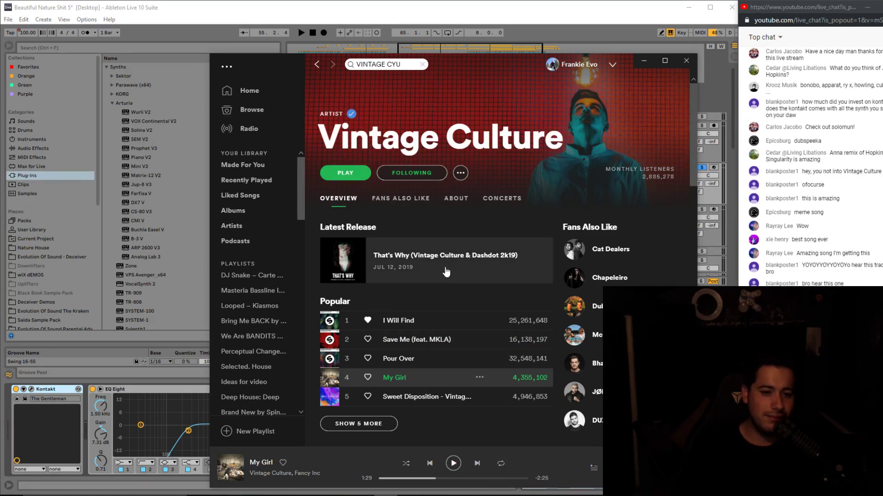
Search for RUFUS DU SOL and SOLOM in turn, opening the RÜFÜS DU SOL and Solomun artist pages.
{"action": "left_click", "coordinate": [400, 65]}
{"action": "type", "text": "RUFUS DU SOL"}
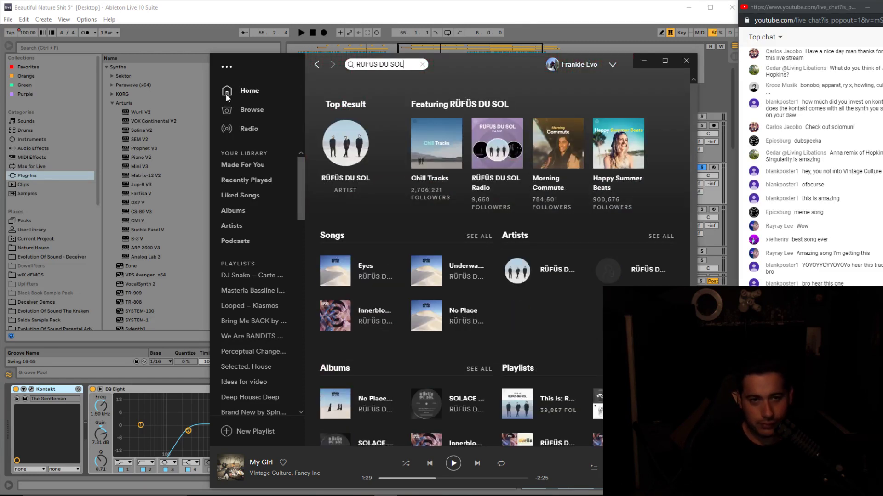
{"action": "left_click", "coordinate": [357, 179]}
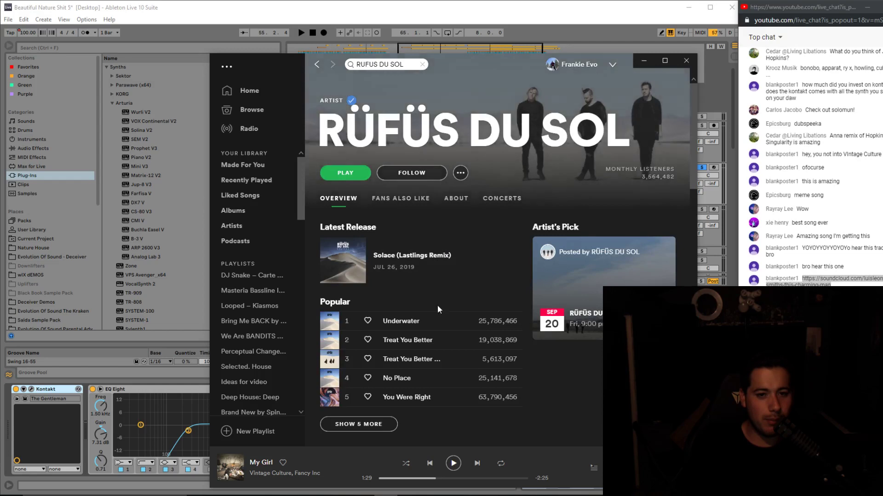
{"action": "left_click", "coordinate": [376, 65]}
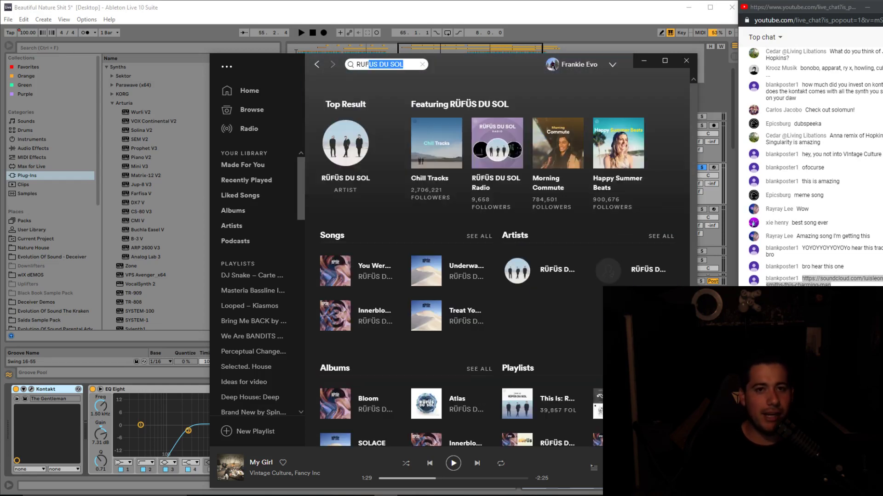
{"action": "type", "text": "SOLOM"}
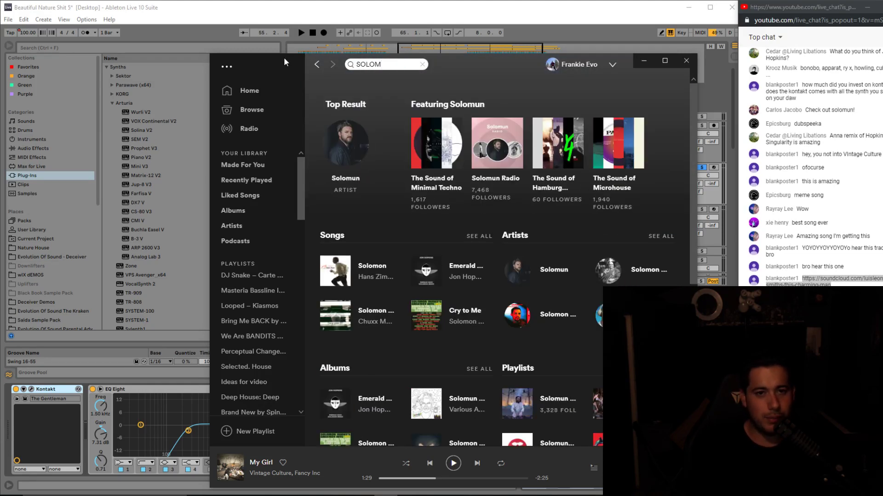
{"action": "left_click", "coordinate": [359, 180]}
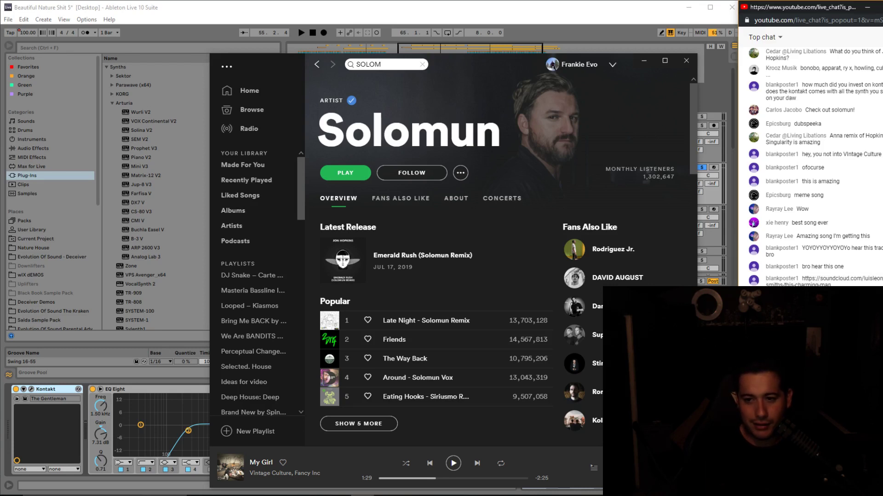
Switch to the Chrome browser and load YouTube in place of the Moog Subsequent 37 page.
{"action": "left_click", "coordinate": [355, 460]}
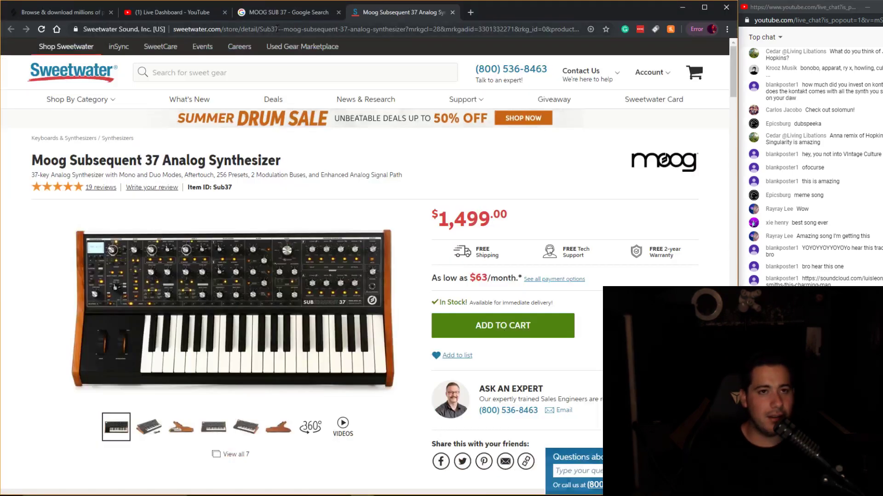
{"action": "left_click", "coordinate": [276, 29]}
{"action": "type", "text": "youtube"}
{"action": "key", "text": "Return"}
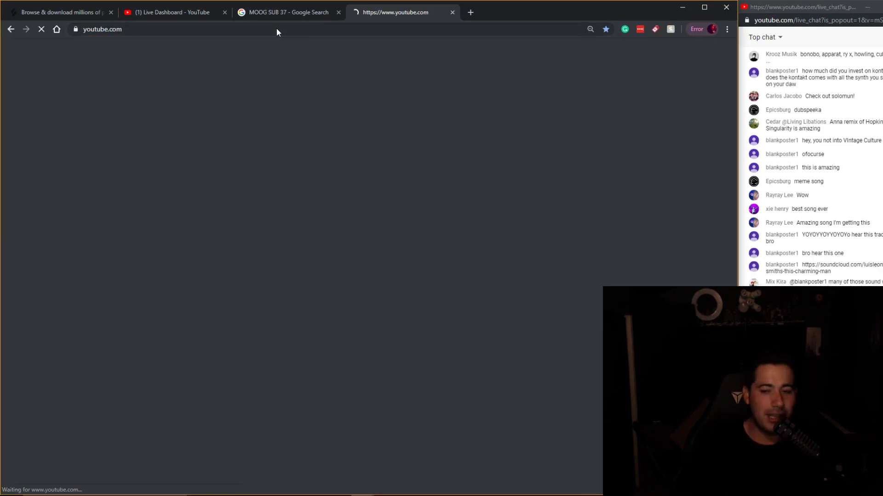
Search YouTube for Dr. Love.
{"action": "left_click", "coordinate": [302, 54]}
{"action": "type", "text": "Dr. Love"}
{"action": "key", "text": "Return"}
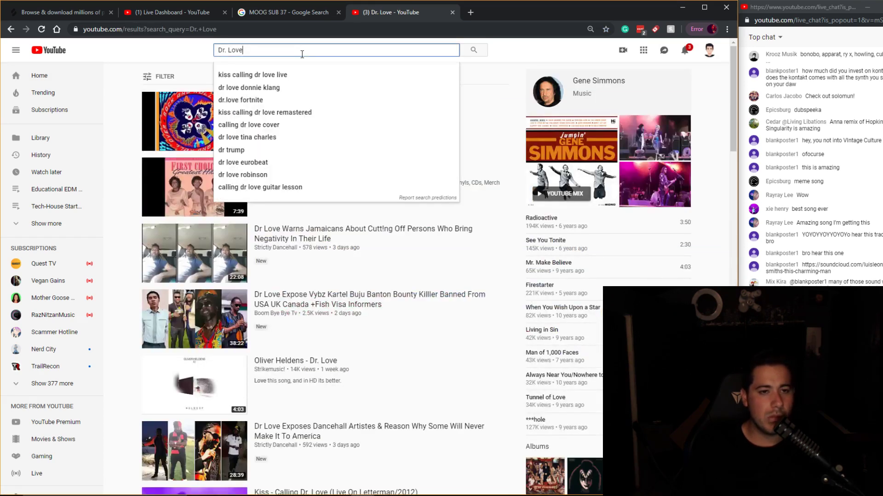
Search YouTube for dr love oliver heldens and open the Oliver Heldens - Dr. Love video.
{"action": "left_click", "coordinate": [134, 132]}
{"action": "left_click", "coordinate": [266, 53]}
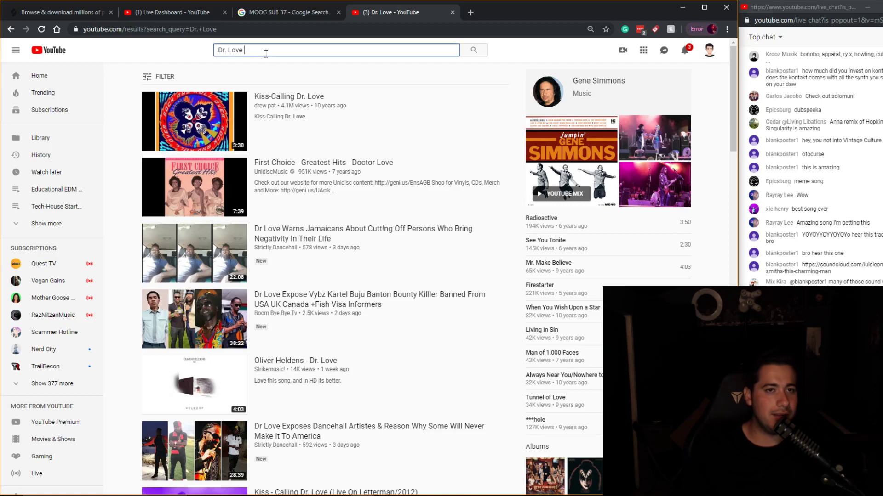
{"action": "type", "text": "oliver"}
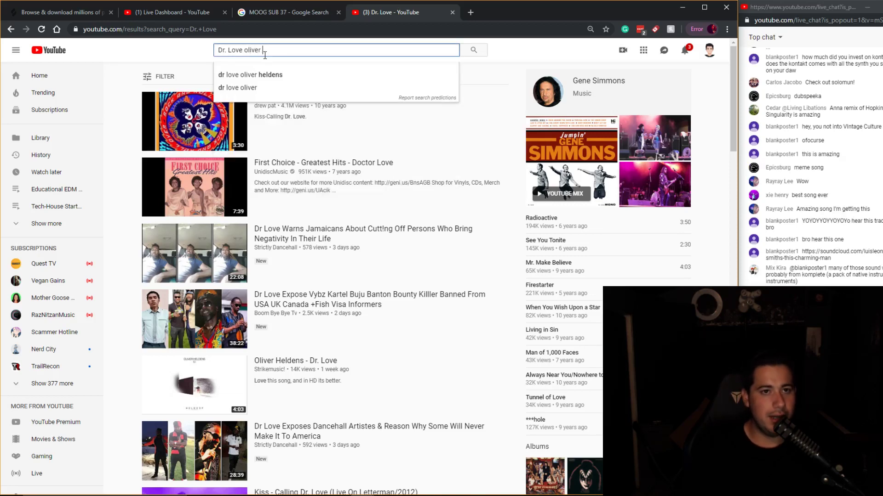
{"action": "left_click", "coordinate": [275, 74]}
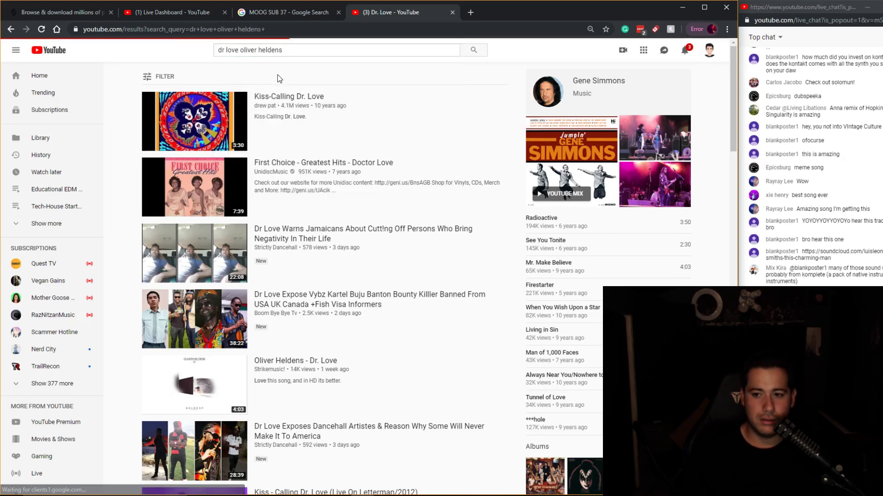
{"action": "left_click", "coordinate": [311, 125]}
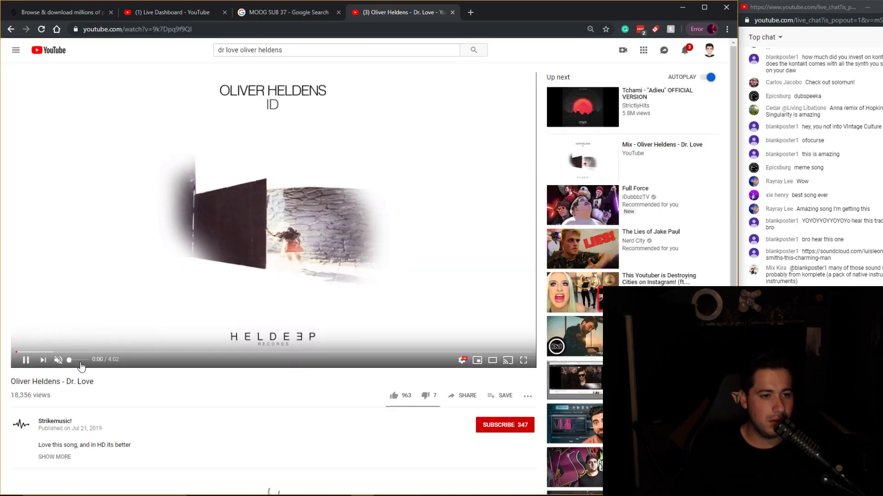
Turn up the Oliver Heldens video's volume and sample the track, skipping ahead in stages to about 1:26.
{"action": "left_click", "coordinate": [84, 361]}
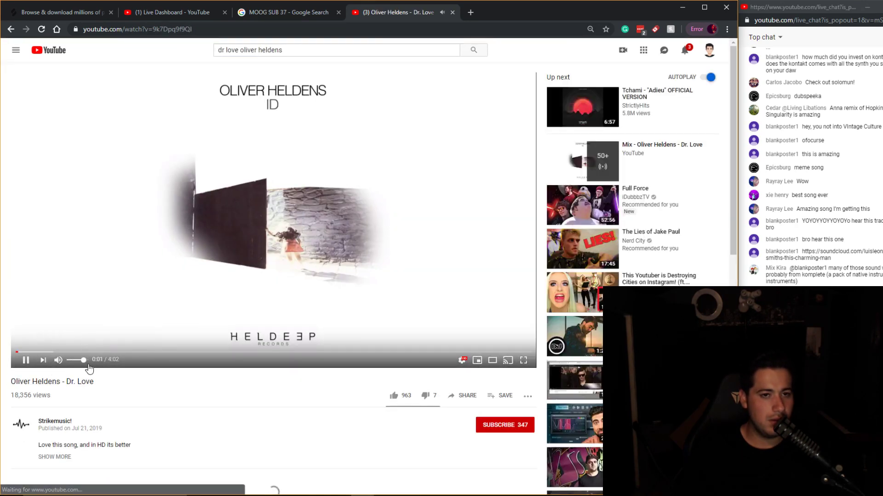
{"action": "left_click", "coordinate": [46, 352]}
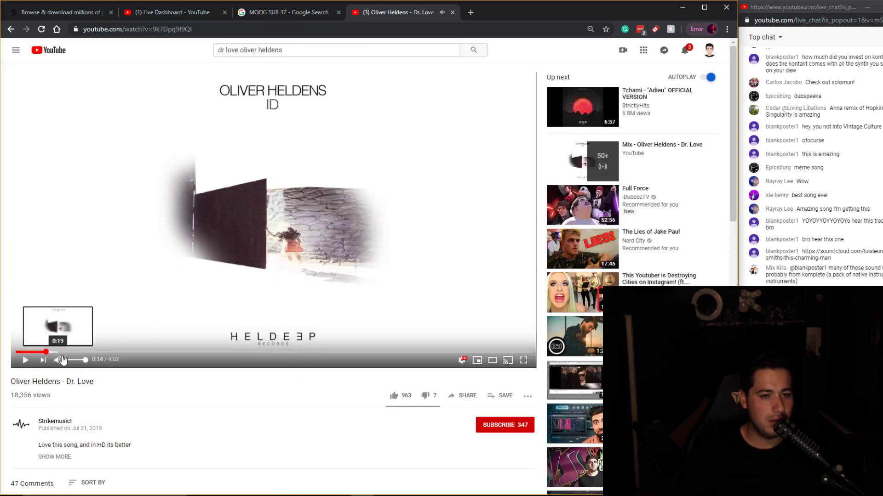
{"action": "left_click", "coordinate": [88, 352]}
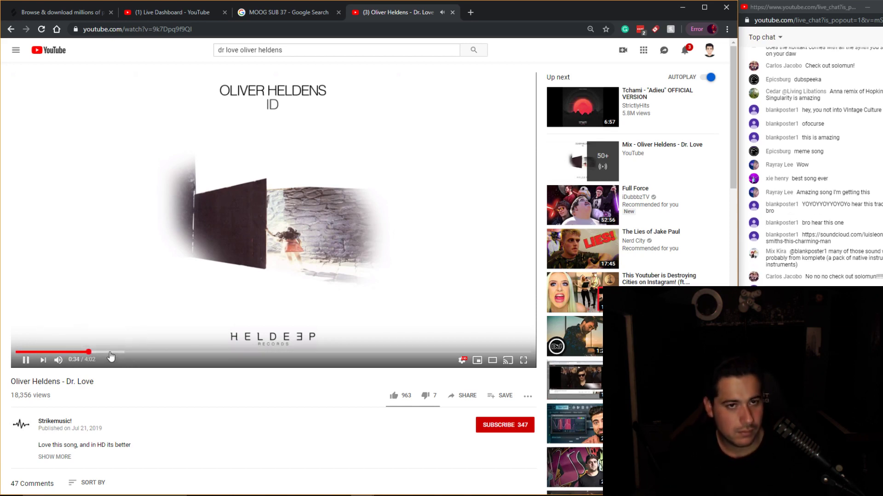
{"action": "left_click", "coordinate": [109, 352]}
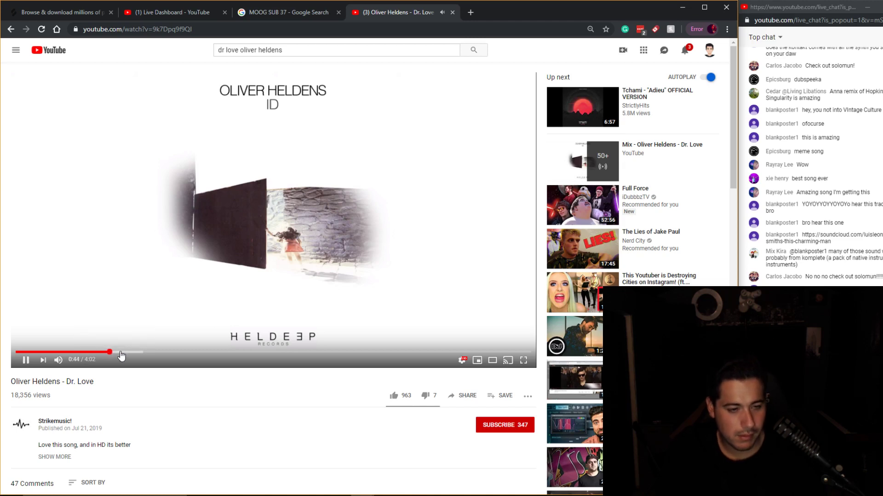
{"action": "left_click", "coordinate": [125, 352]}
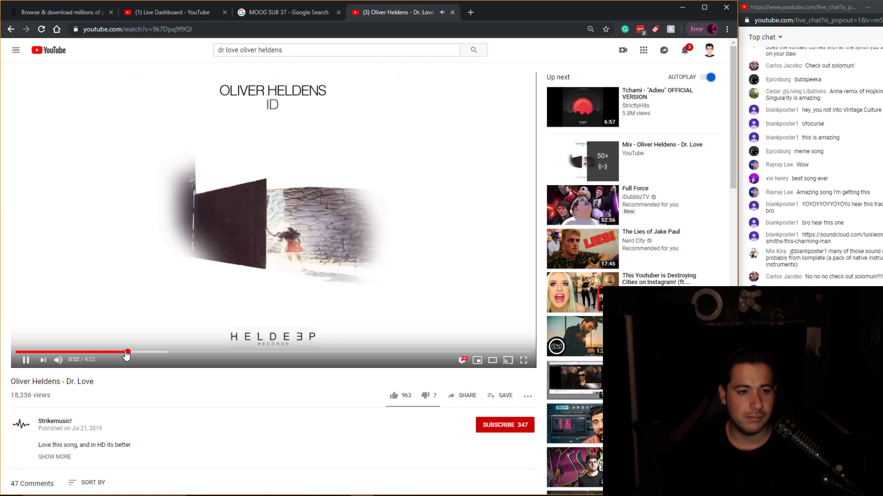
{"action": "mouse_move", "coordinate": [55, 362]}
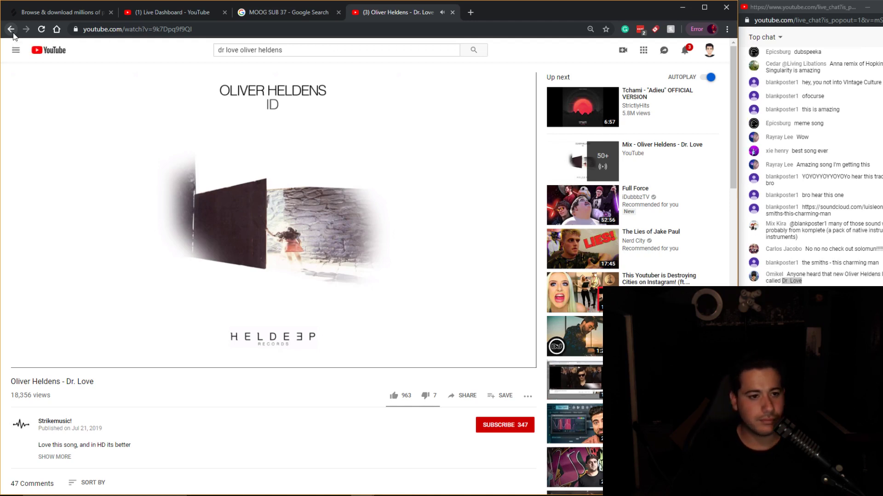
{"action": "left_click", "coordinate": [198, 352]}
{"action": "key", "text": "space"}
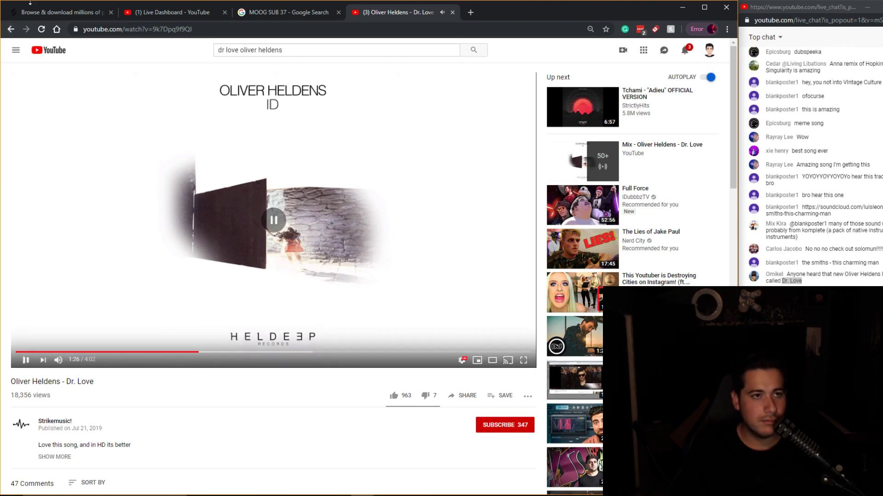
Return to the Dr. Love search results and briefly play Kiss-Calling Dr. Love.
{"action": "left_click", "coordinate": [17, 32]}
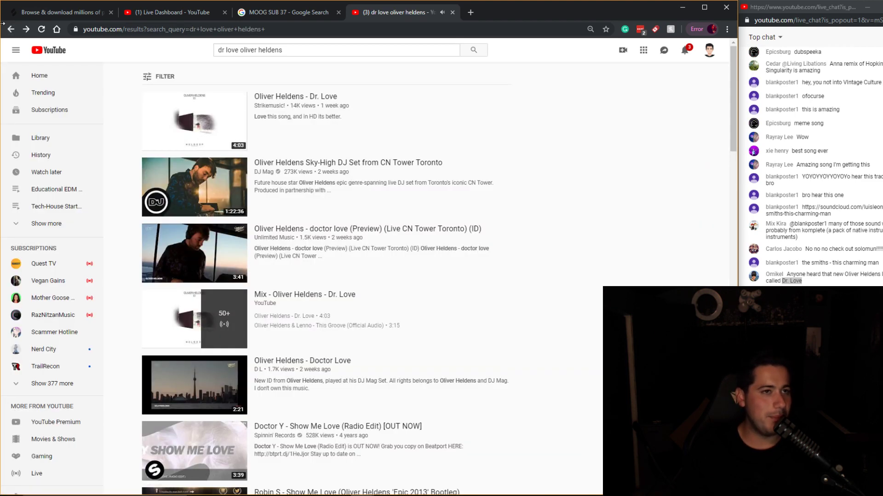
{"action": "left_click", "coordinate": [17, 32]}
{"action": "left_click", "coordinate": [299, 97]}
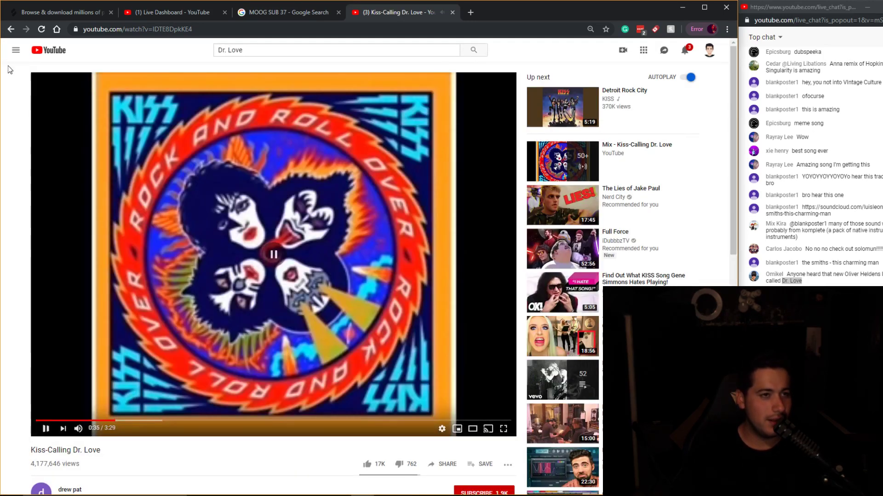
{"action": "left_click", "coordinate": [11, 29]}
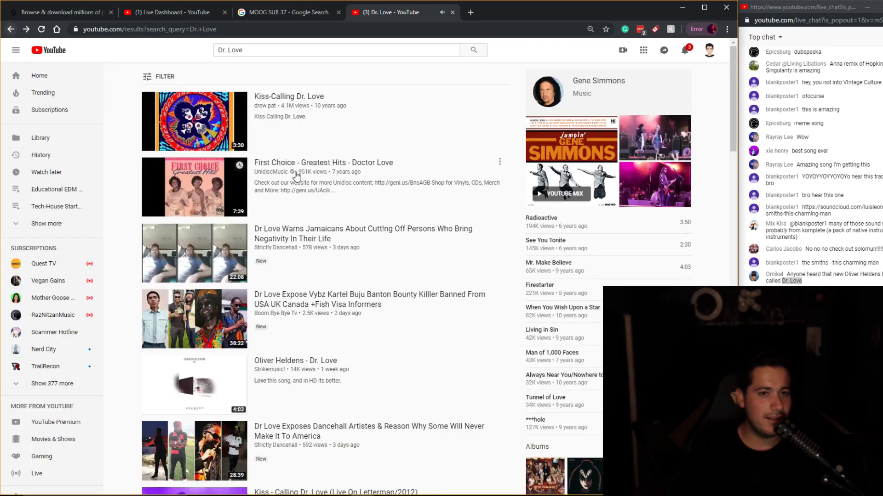
Sample First Choice - Greatest Hits - Doctor Love, skipping ahead in stages to about 3:50.
{"action": "left_click", "coordinate": [328, 172]}
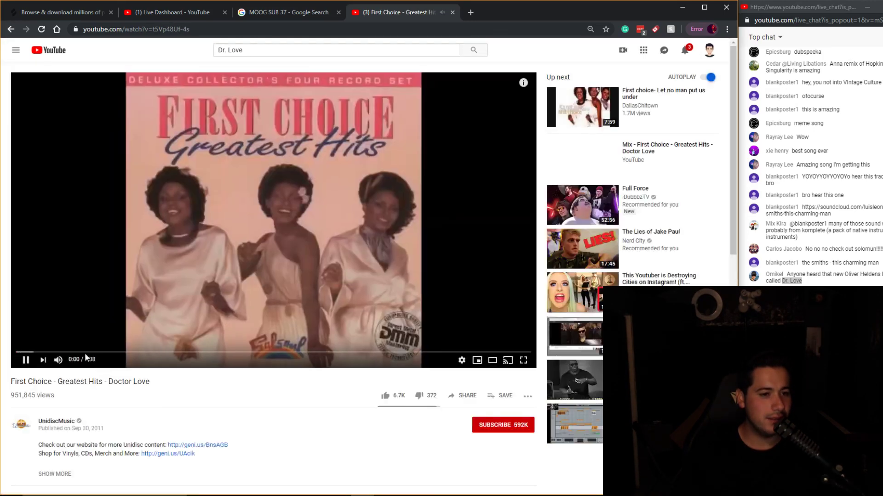
{"action": "left_click", "coordinate": [119, 352]}
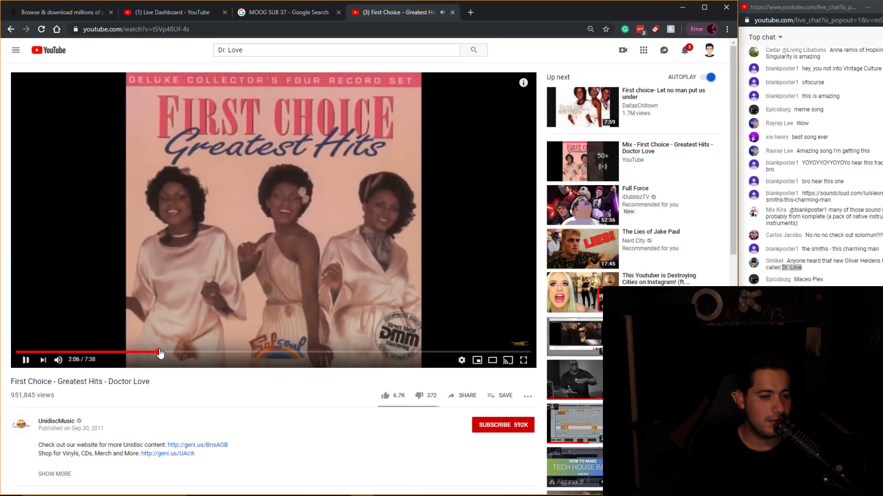
{"action": "left_click", "coordinate": [182, 353]}
{"action": "left_click", "coordinate": [205, 353]}
{"action": "left_click", "coordinate": [227, 352]}
{"action": "left_click", "coordinate": [253, 353]}
{"action": "left_click", "coordinate": [275, 353]}
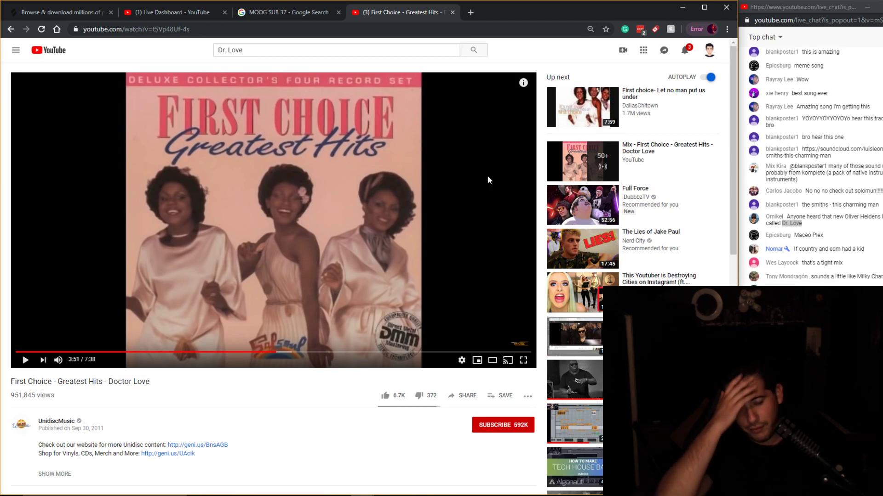
Search YouTube for the sound of house music vox.
{"action": "left_click", "coordinate": [267, 52]}
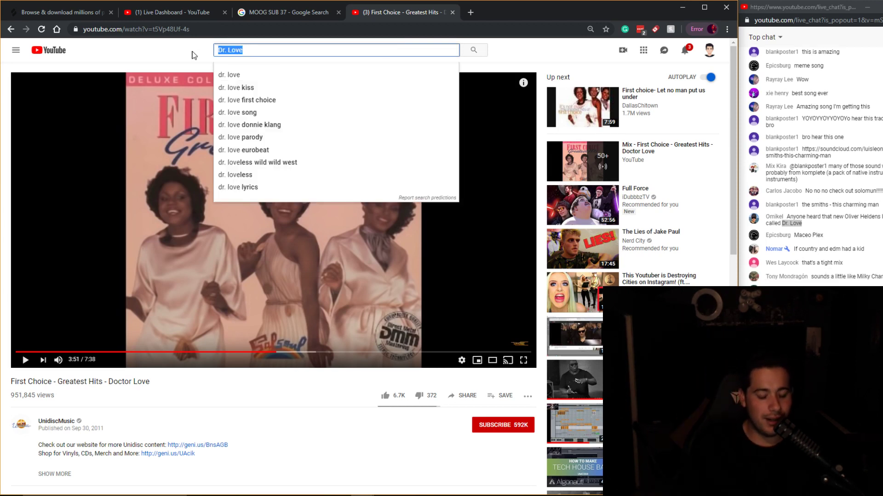
{"action": "type", "text": "the sound "}
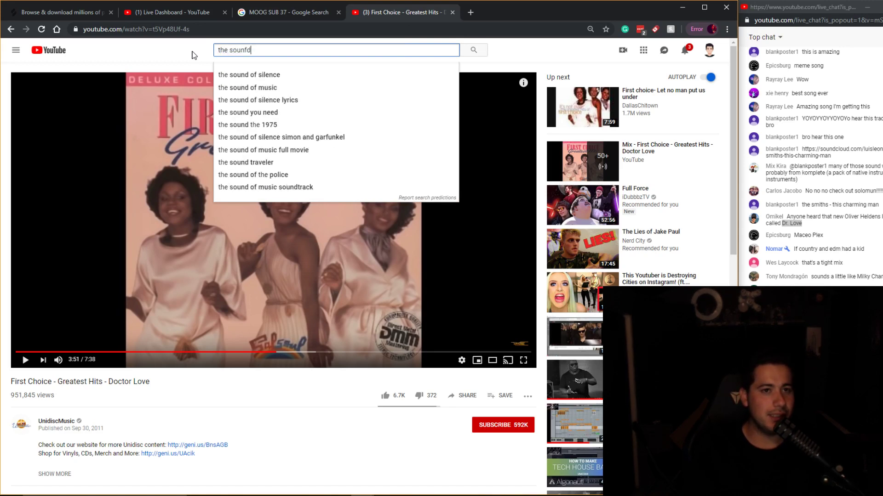
{"action": "type", "text": "of house music vox"}
{"action": "key", "text": "Return"}
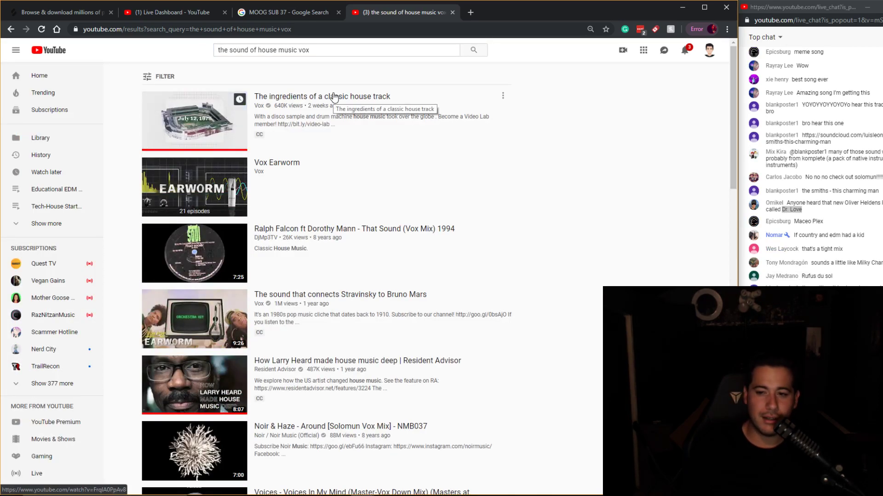
{"action": "left_click", "coordinate": [814, 230]}
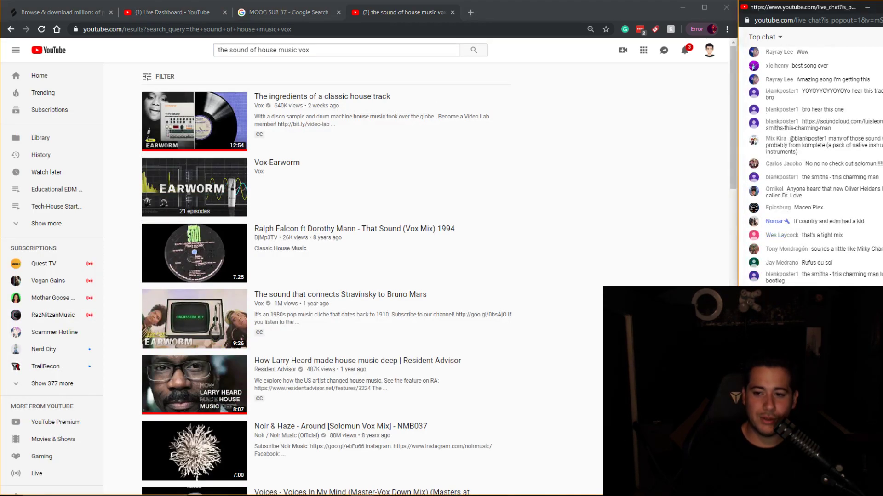
Search YouTube for yazoo don't go and open the Yazoo - Don't Go (1982) video.
{"action": "left_click_drag", "start_coordinate": [330, 52], "coordinate": [172, 59]}
{"action": "type", "text": "yazoo don't go"}
{"action": "key", "text": "Return"}
{"action": "left_click", "coordinate": [229, 138]}
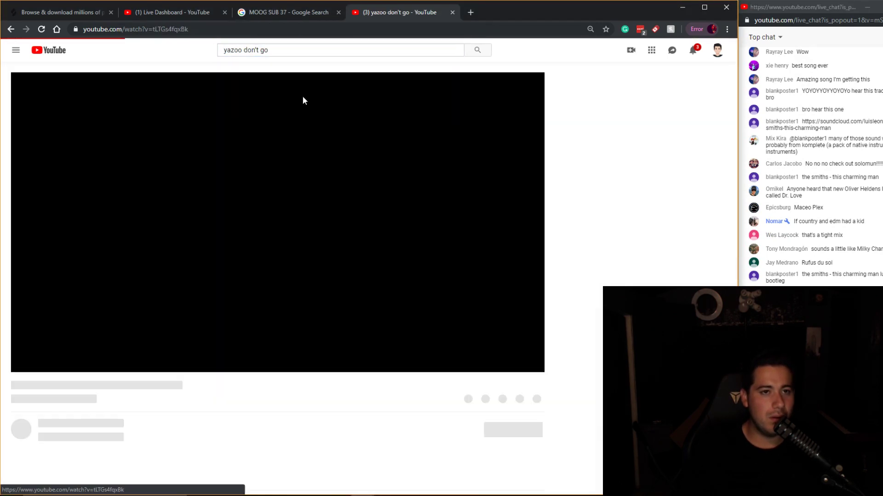
Skip the ad before the Yazoo song, jump ahead in the video and turn up its volume.
{"action": "left_click", "coordinate": [74, 365]}
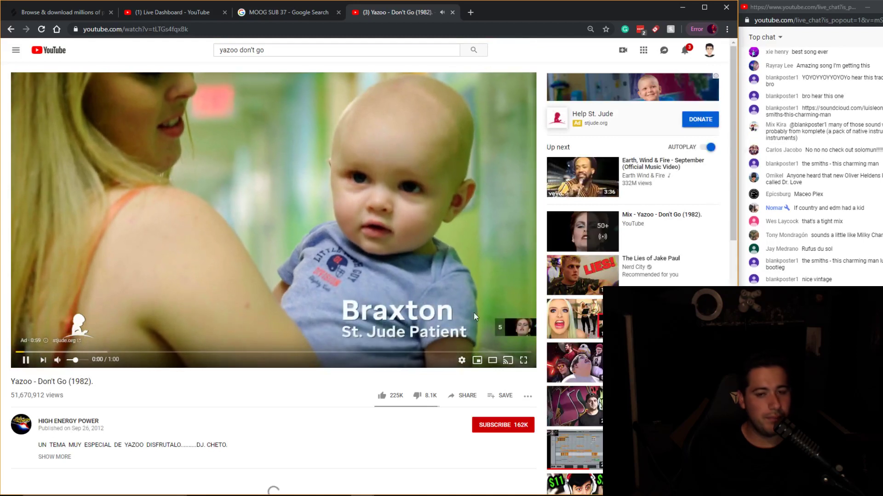
{"action": "left_click", "coordinate": [71, 366]}
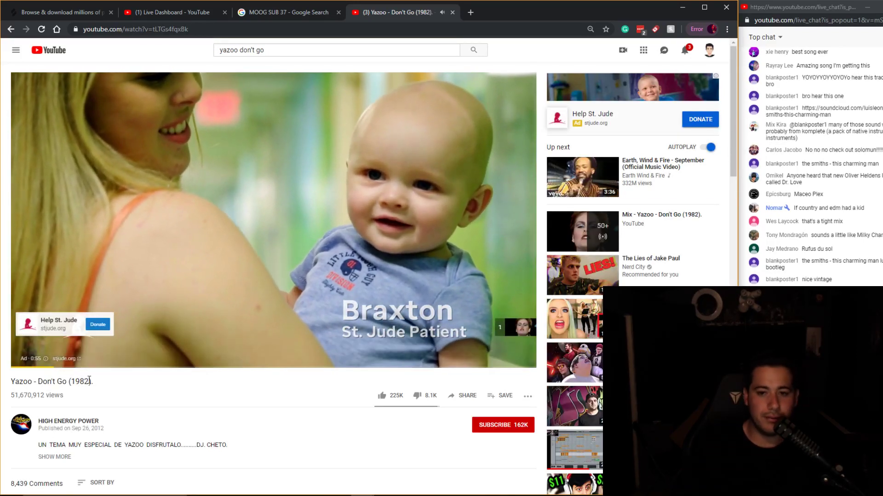
{"action": "left_click", "coordinate": [514, 329]}
{"action": "left_click", "coordinate": [72, 353]}
{"action": "left_click_drag", "start_coordinate": [72, 362], "coordinate": [84, 365]}
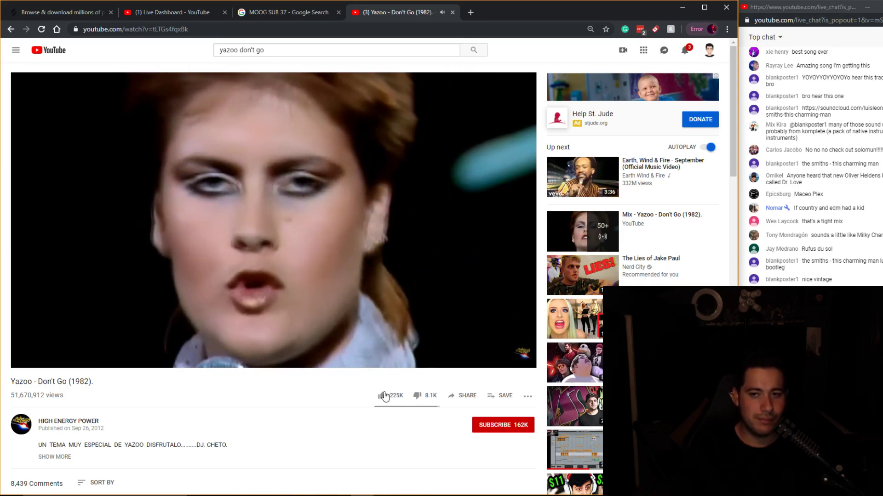
Like the Yazoo - Don't Go (1982) video and save it to Watch later, pausing playback at the end.
{"action": "left_click", "coordinate": [383, 395]}
{"action": "left_click", "coordinate": [502, 396]}
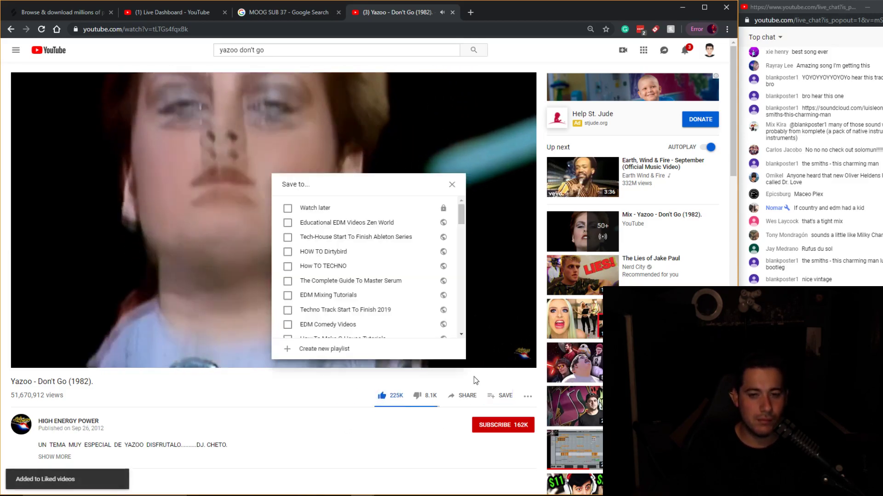
{"action": "left_click", "coordinate": [289, 208]}
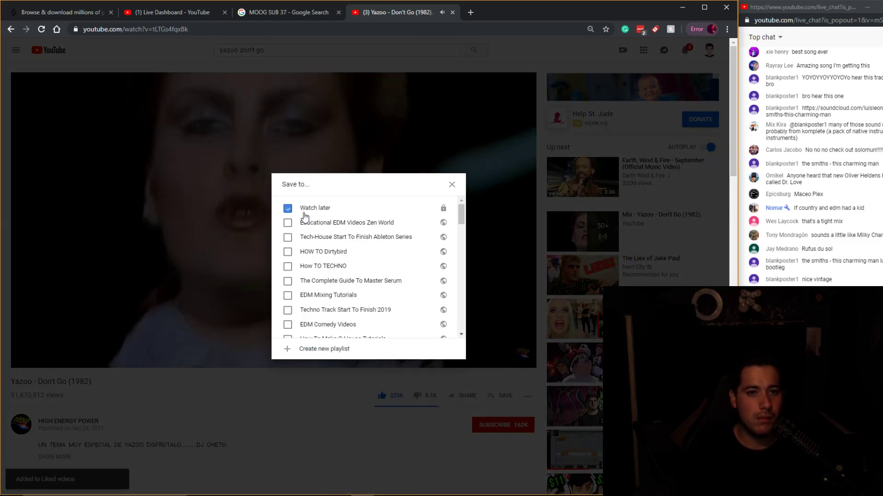
{"action": "left_click", "coordinate": [295, 411]}
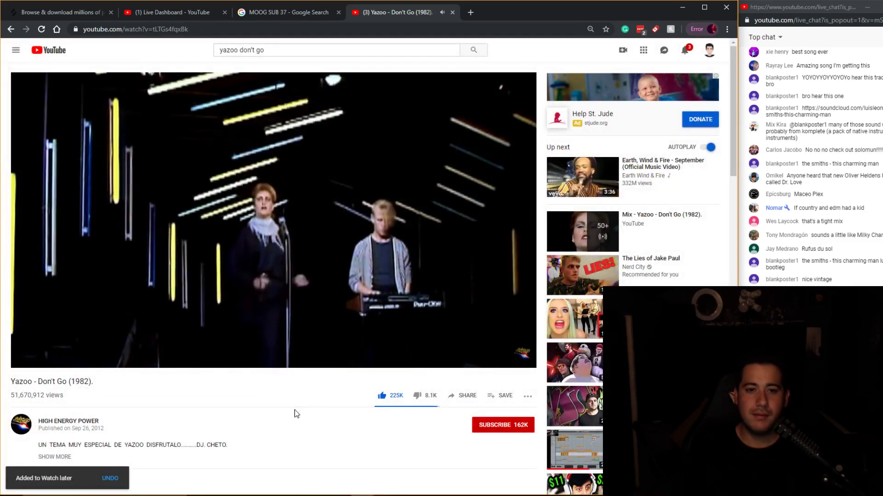
{"action": "mouse_move", "coordinate": [360, 354]}
{"action": "left_click", "coordinate": [398, 346]}
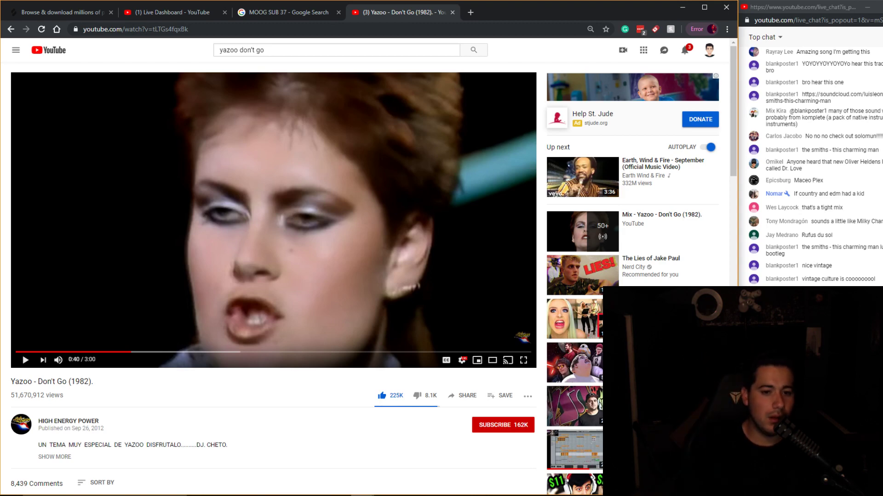
{"action": "left_click", "coordinate": [386, 495]}
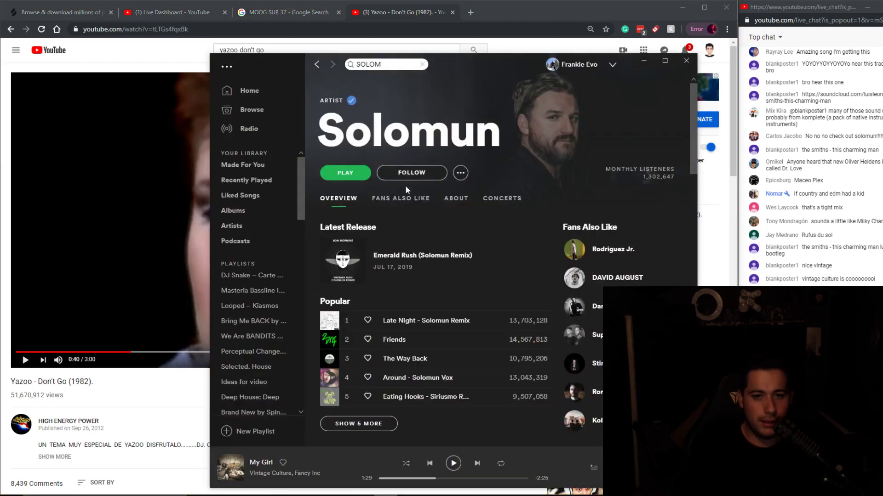
{"action": "left_click", "coordinate": [422, 65]}
{"action": "left_click", "coordinate": [108, 391]}
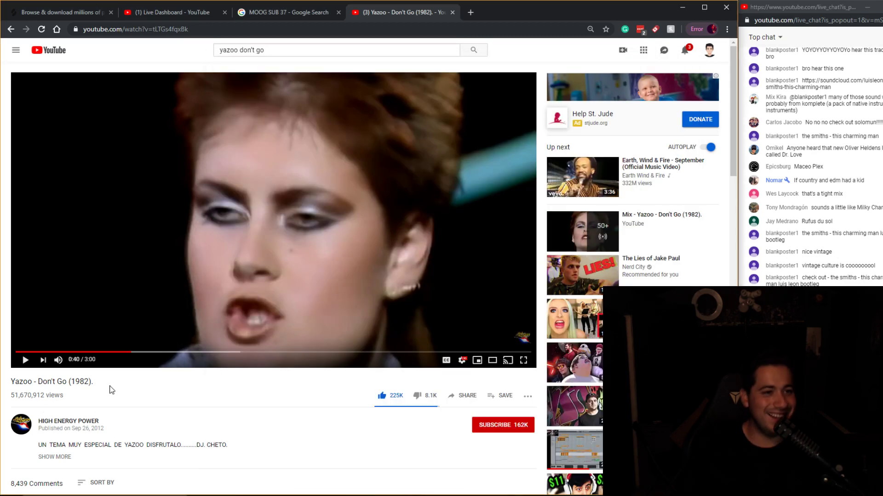
Search YouTube for FISHER TOMORROWLAND and open the FISHER - DROPS ONLY - Tomorrowland 2019 (Full Set) video.
{"action": "left_click", "coordinate": [13, 31]}
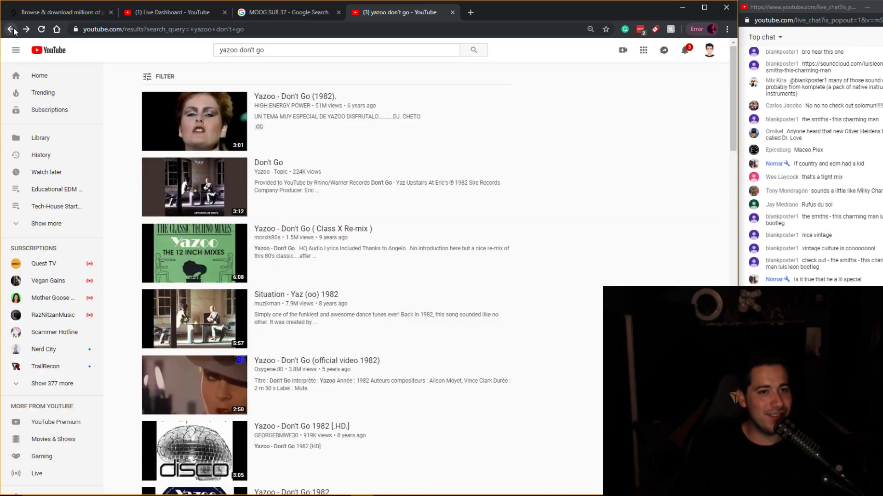
{"action": "left_click", "coordinate": [14, 30]}
{"action": "left_click", "coordinate": [13, 30]}
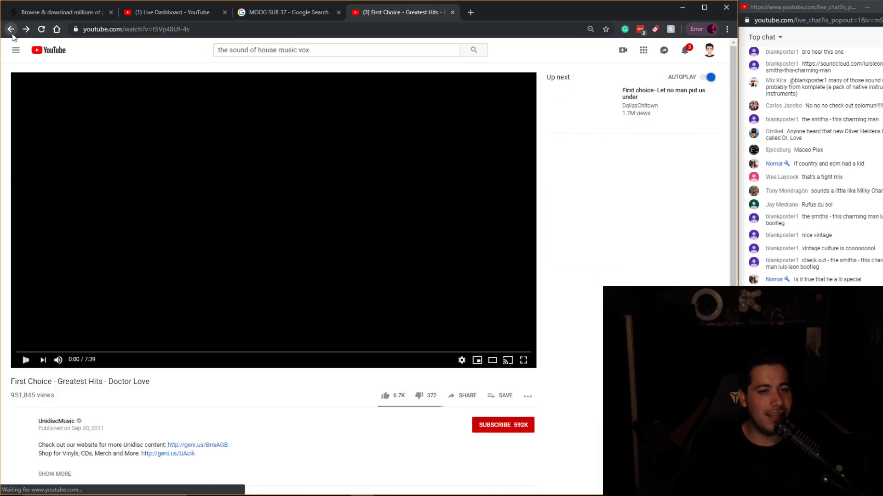
{"action": "left_click", "coordinate": [10, 29]}
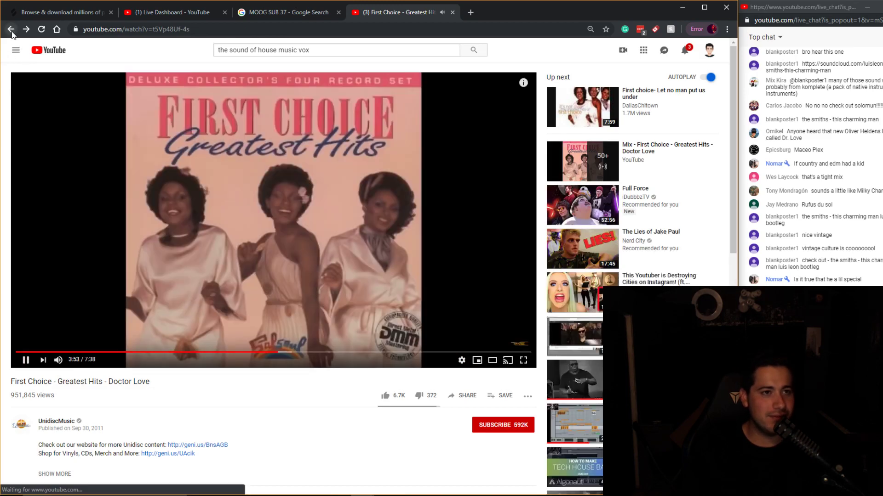
{"action": "triple_click", "coordinate": [289, 50]}
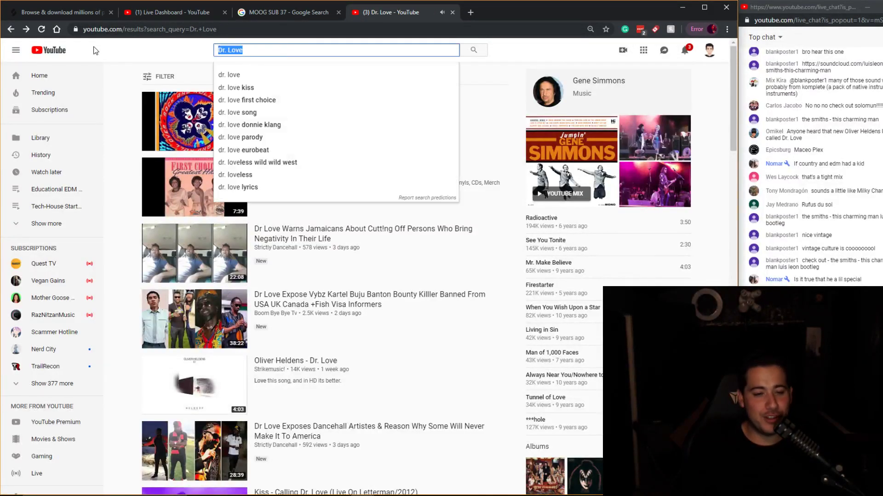
{"action": "type", "text": "FISHER TOMORROW"}
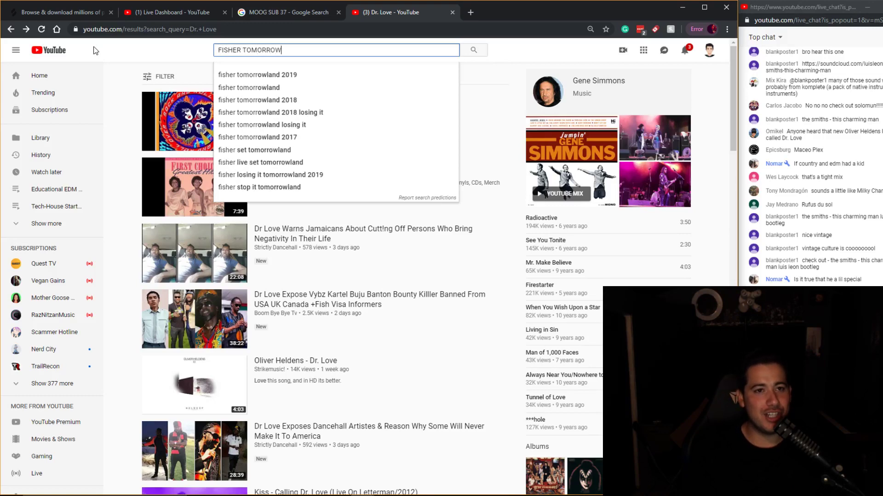
{"action": "key", "text": "Return"}
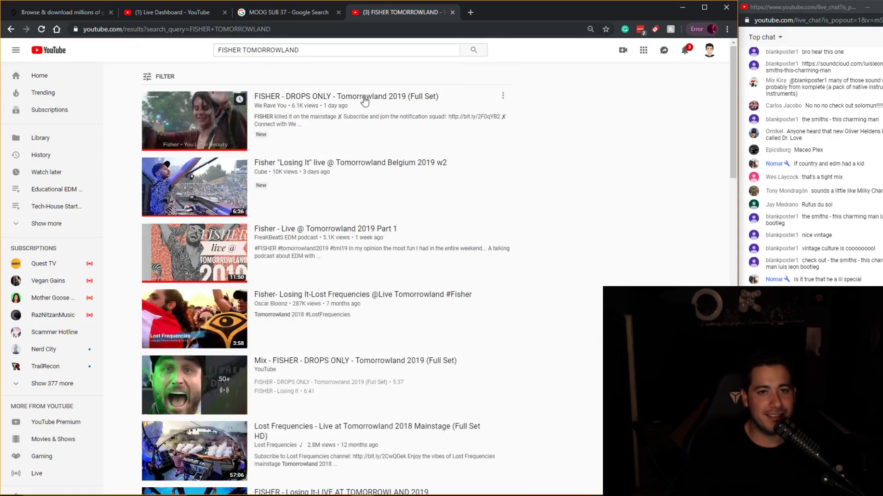
{"action": "left_click", "coordinate": [361, 101]}
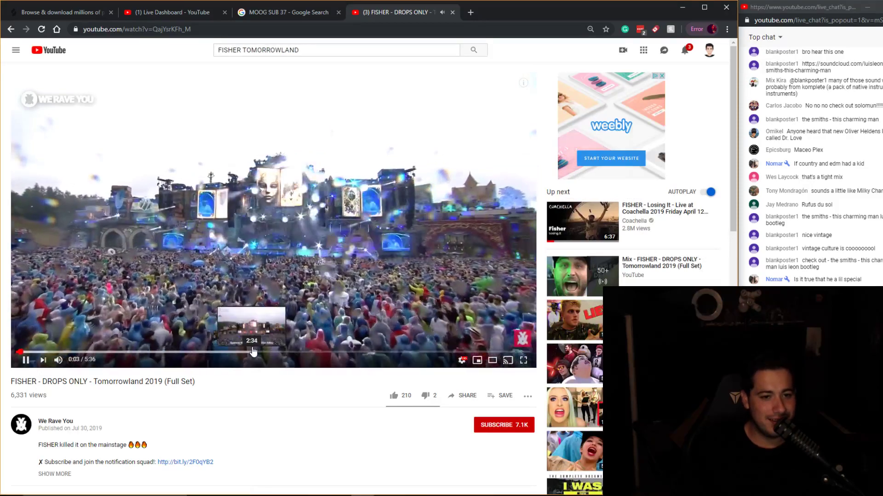
Skip through the Fisher set from about 2:34 to the Stop It drop and pause there at 3:13.
{"action": "left_click", "coordinate": [251, 353]}
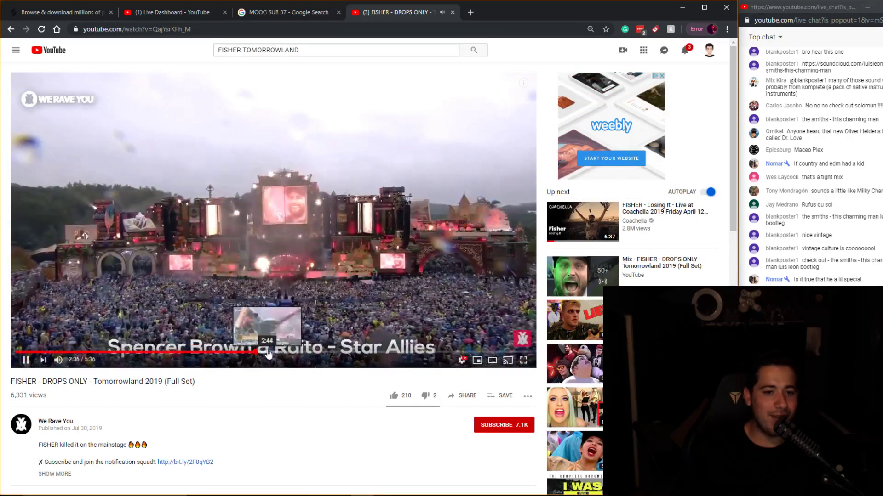
{"action": "left_click", "coordinate": [268, 352]}
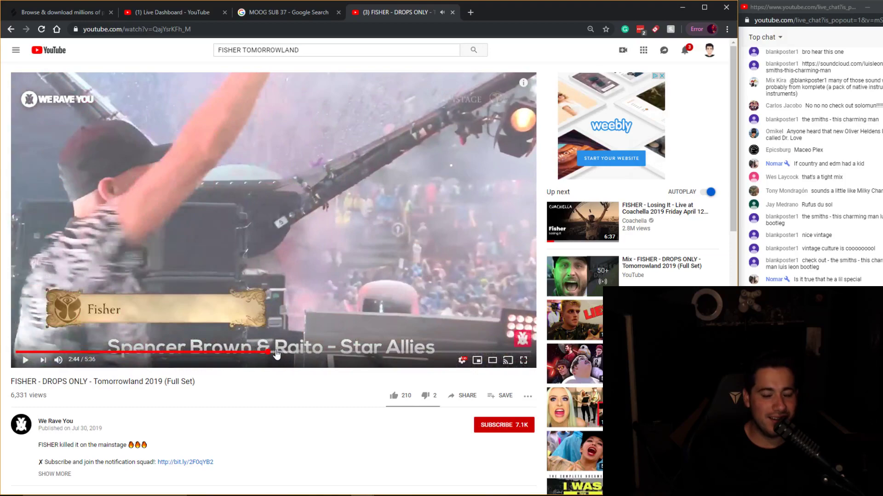
{"action": "left_click", "coordinate": [279, 353]}
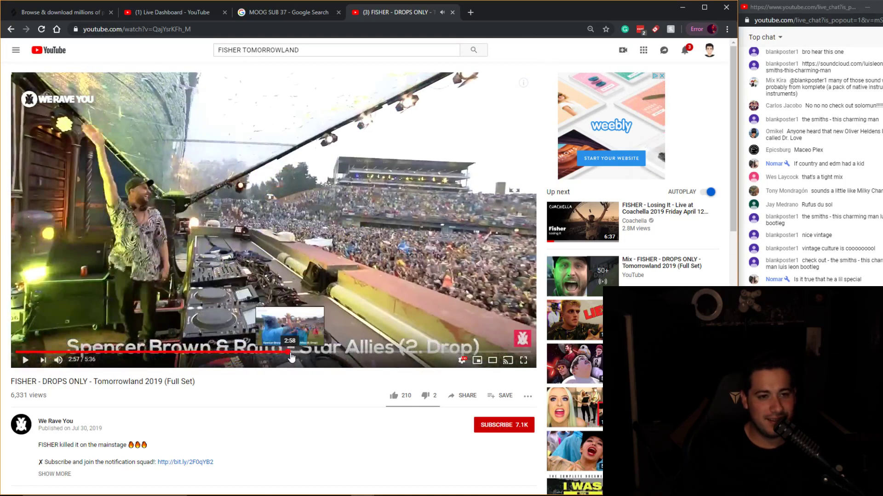
{"action": "left_click", "coordinate": [302, 353]}
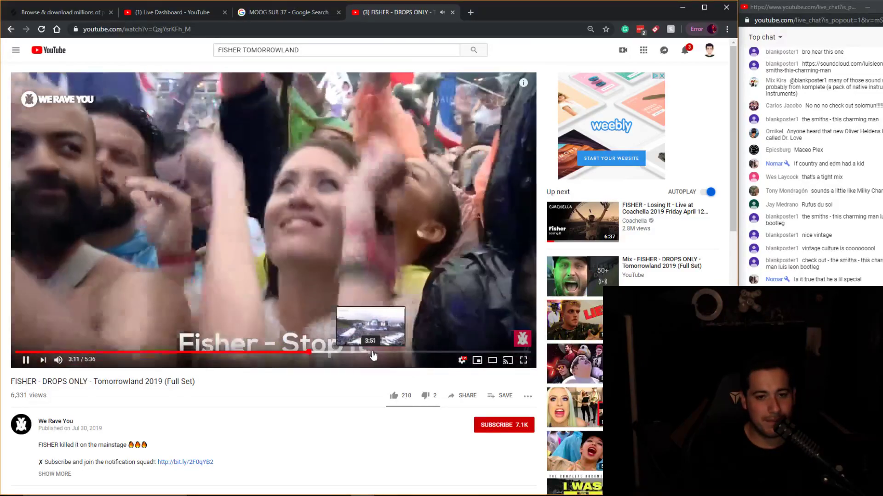
{"action": "key", "text": "space"}
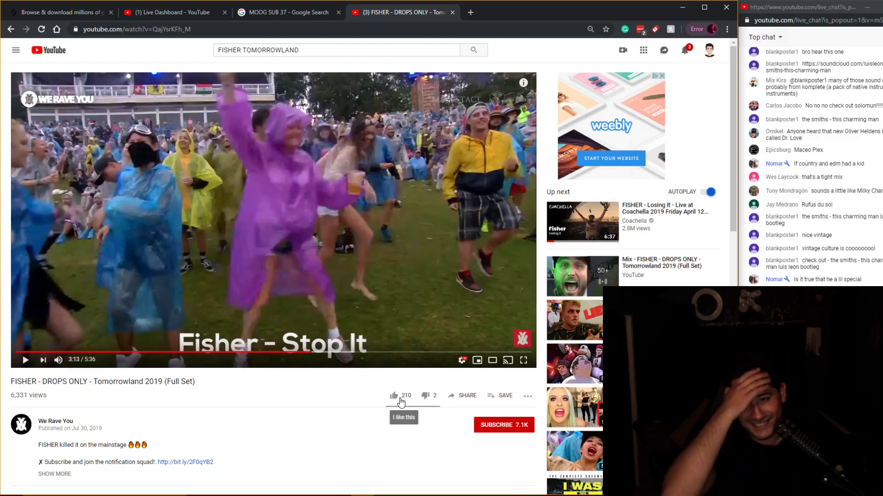
Go back to about 0:52 in the Fisher set and cue it at 1:06, just before the Technologic drop.
{"action": "left_click", "coordinate": [96, 352]}
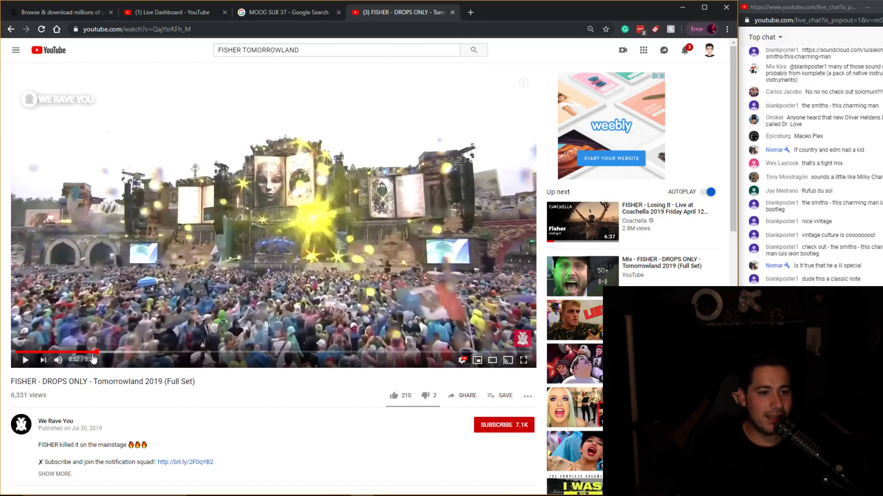
{"action": "left_click", "coordinate": [94, 353]}
{"action": "key", "text": "Right"}
{"action": "key", "text": "Right"}
{"action": "key", "text": "Right"}
{"action": "key", "text": "Right"}
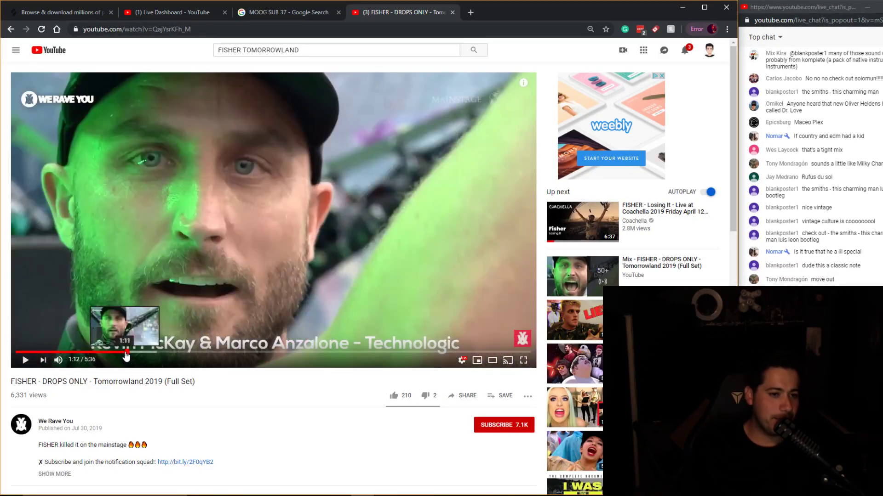
{"action": "key", "text": "Left"}
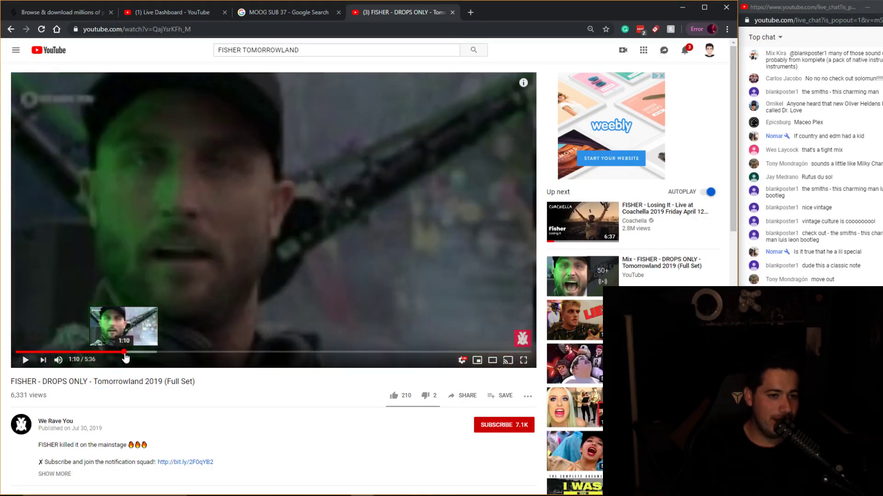
{"action": "left_click", "coordinate": [121, 354]}
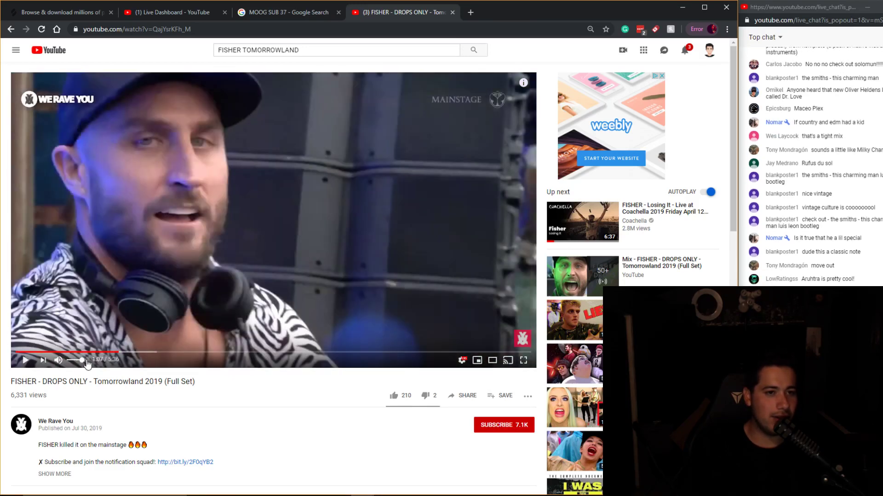
{"action": "left_click", "coordinate": [118, 353]}
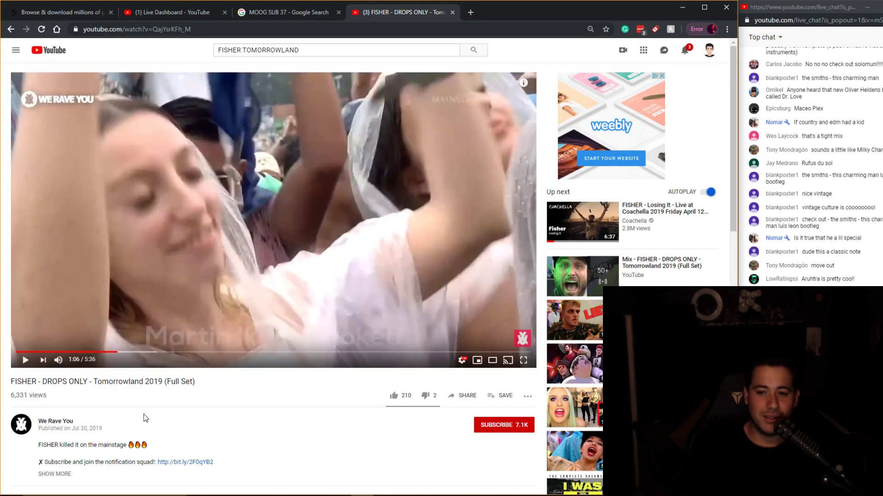
Play the Kevin McKay & Marco Anzalone - Technologic part of the set into its second drop, pausing at 1:25.
{"action": "left_click", "coordinate": [25, 368]}
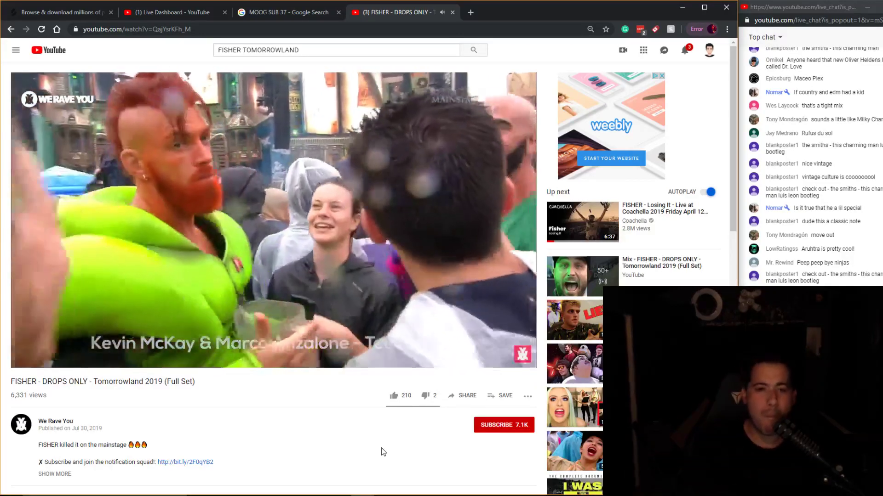
{"action": "key", "text": "space"}
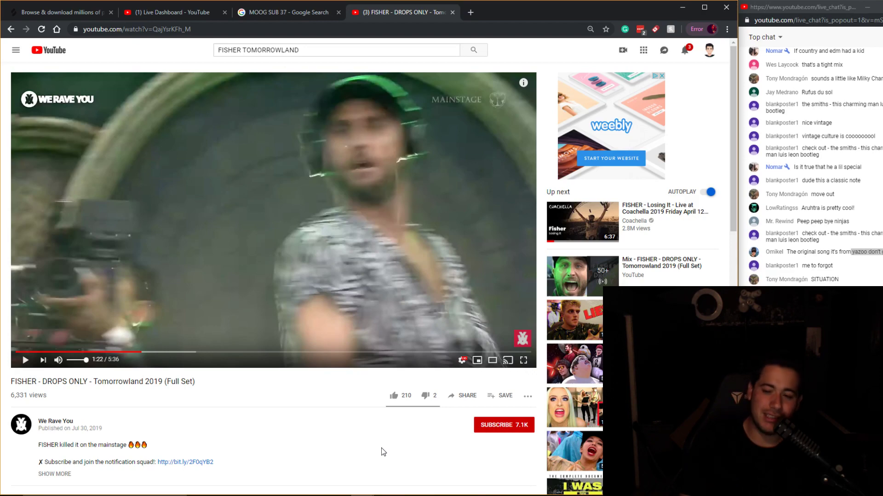
{"action": "key", "text": "space"}
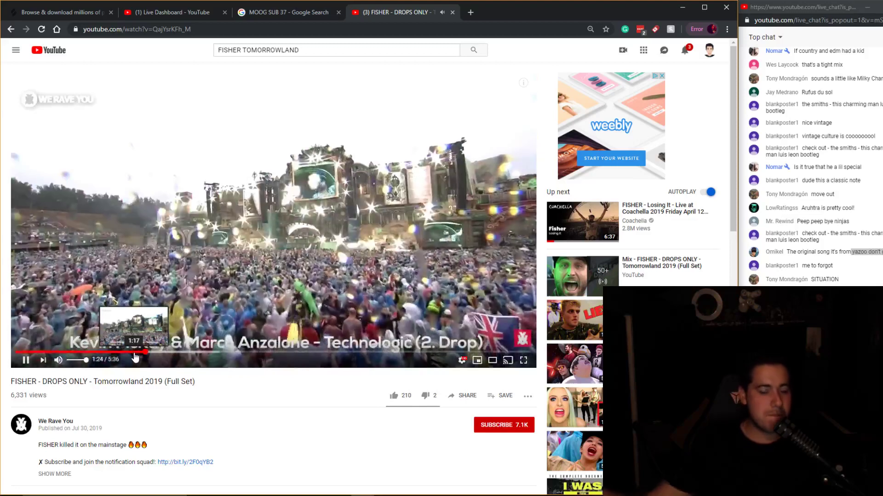
{"action": "key", "text": "space"}
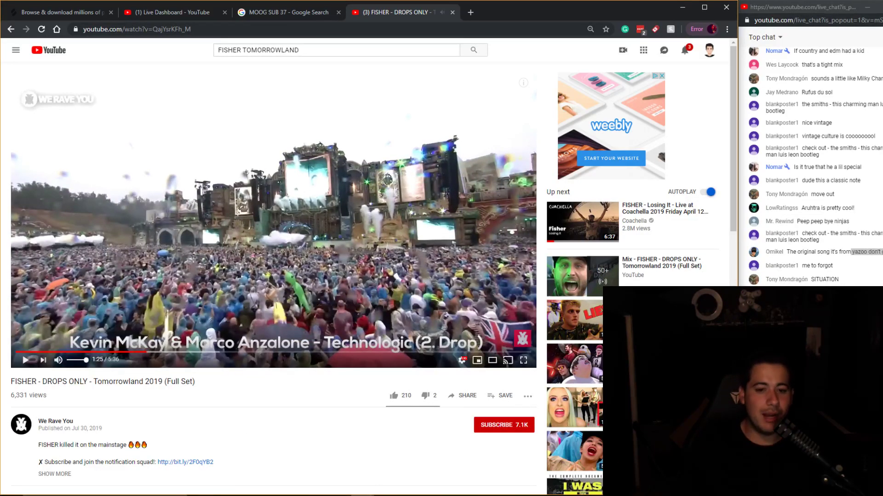
Switch to Ableton Live, set the insert position at bar 81 on the Piano track and save the project.
{"action": "left_click", "coordinate": [432, 495]}
{"action": "left_click_drag", "start_coordinate": [457, 96], "coordinate": [457, 59]}
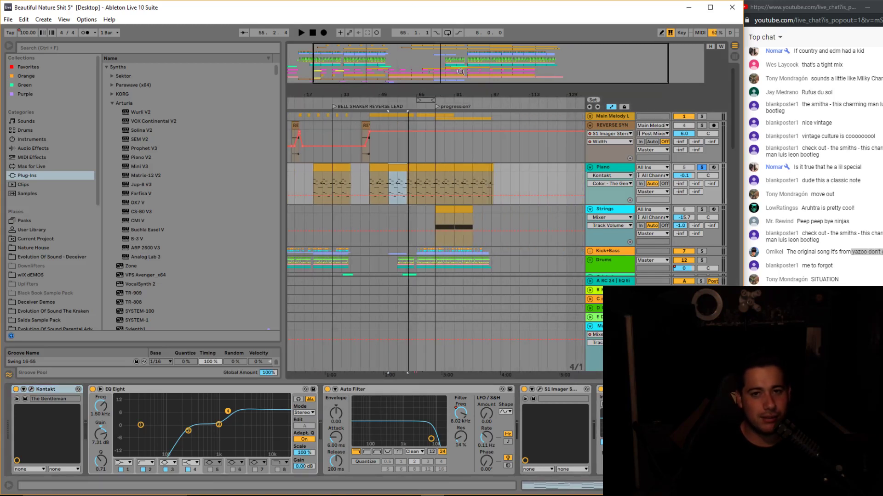
{"action": "left_click_drag", "start_coordinate": [462, 98], "coordinate": [462, 83]}
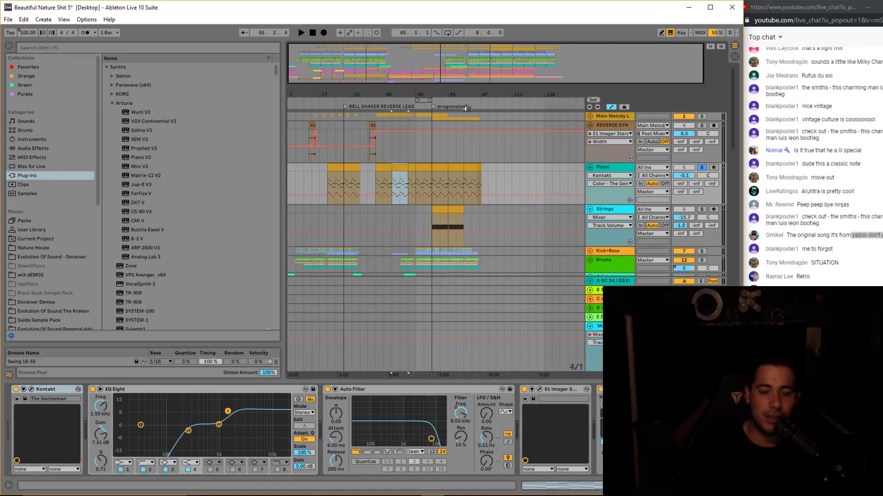
{"action": "left_click", "coordinate": [445, 191]}
{"action": "key", "text": "ctrl+s"}
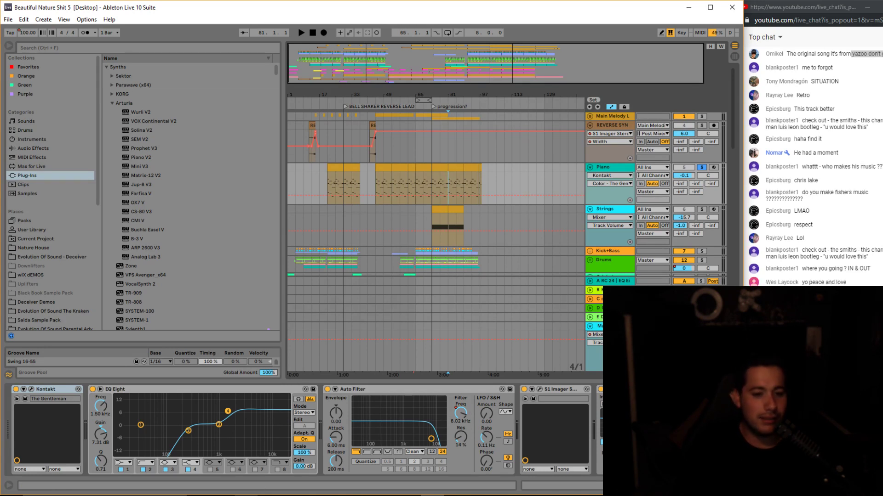
Switch to OBS to reach the streaming controls.
{"action": "key", "text": "alt+Tab"}
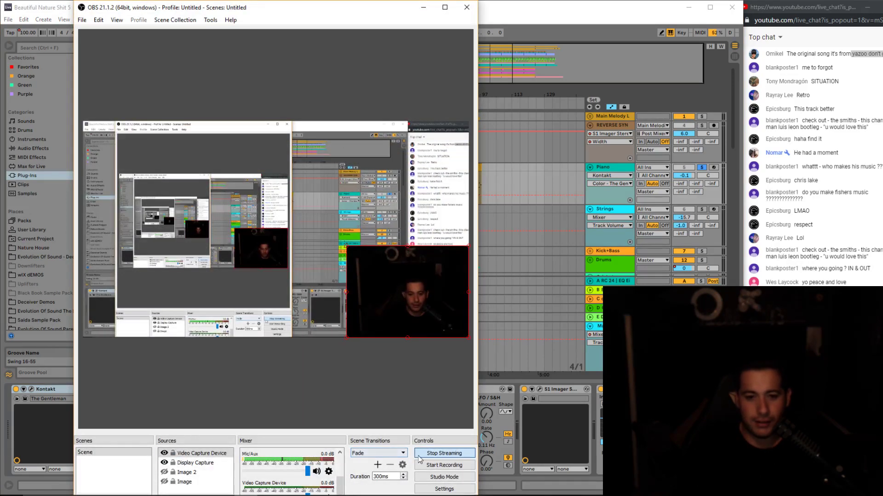